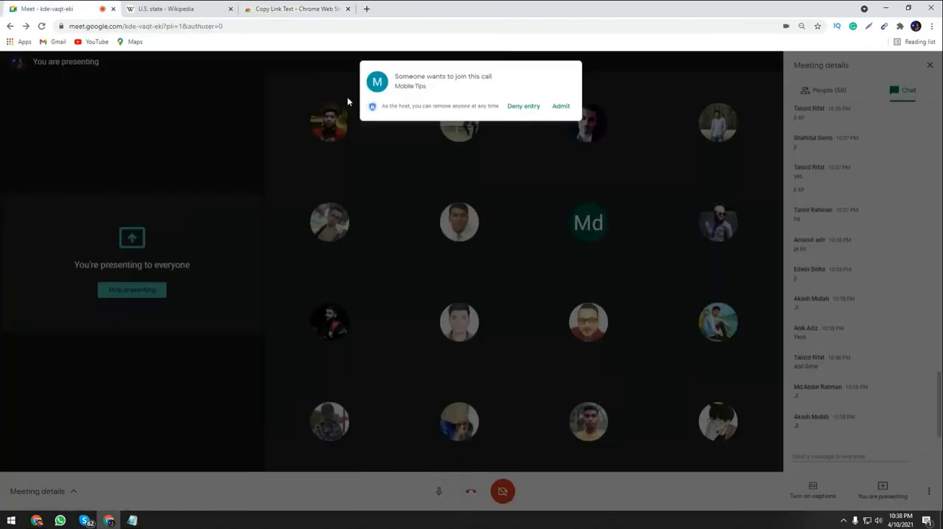
Add the Copy Link Text extension to Chrome from its web store page.
click(680, 139)
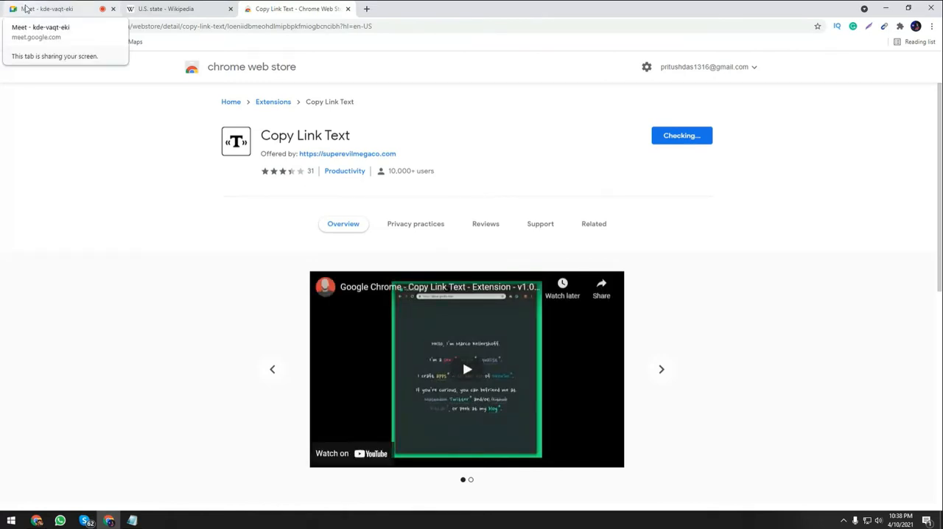
click(25, 9)
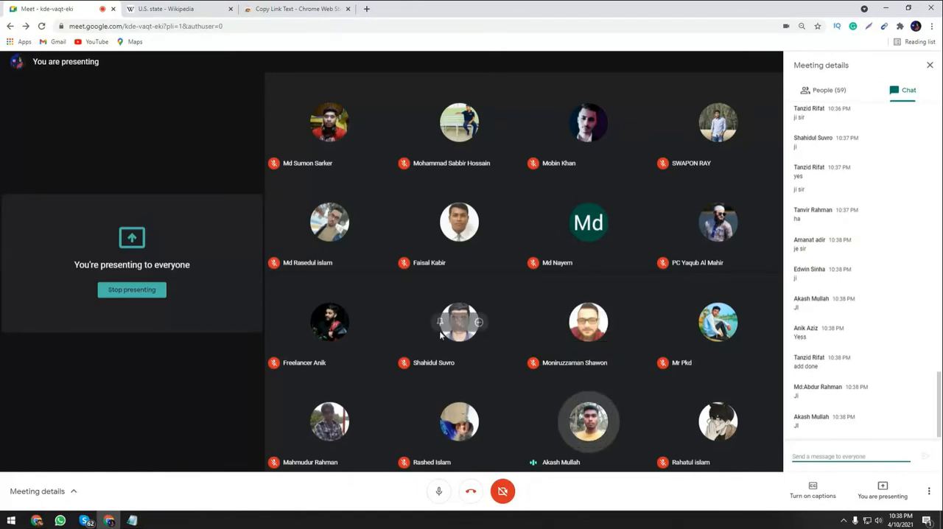
click(278, 9)
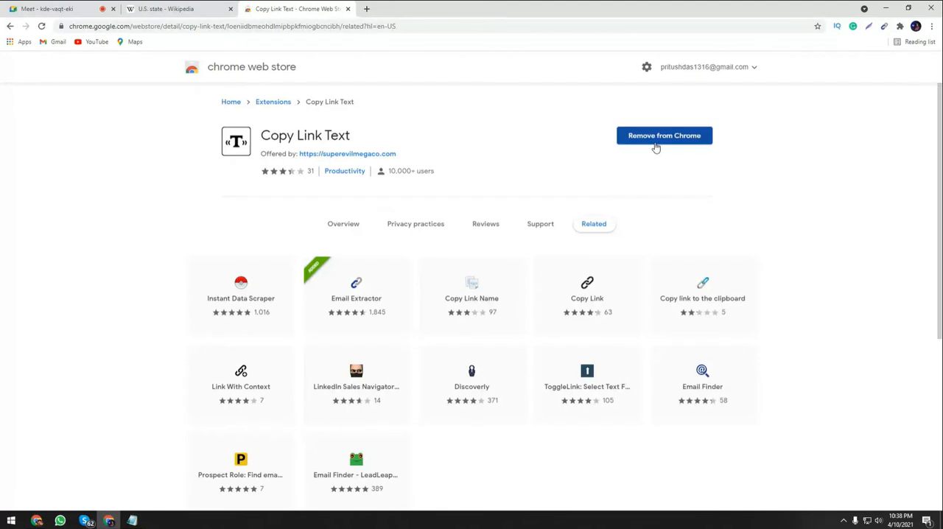
Pin the Copy Link Text extension to the browser toolbar and close its web store page.
click(899, 25)
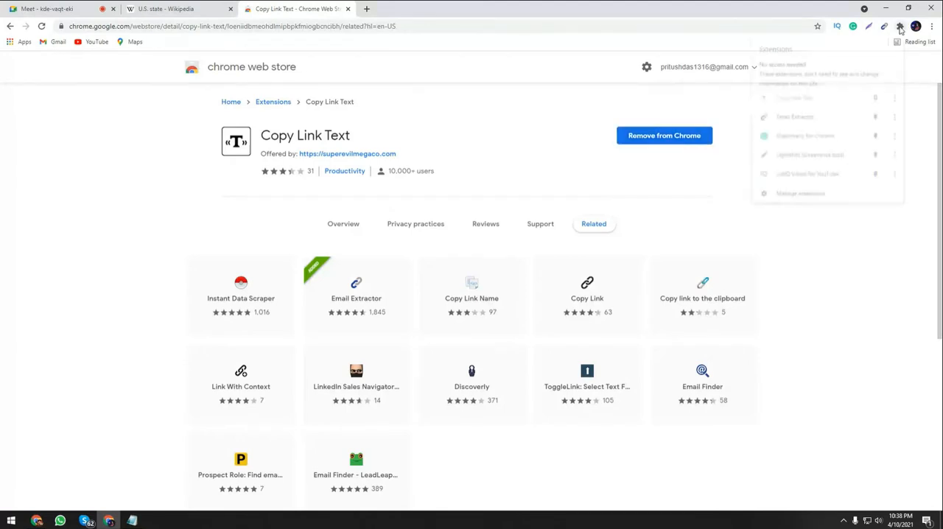
click(875, 98)
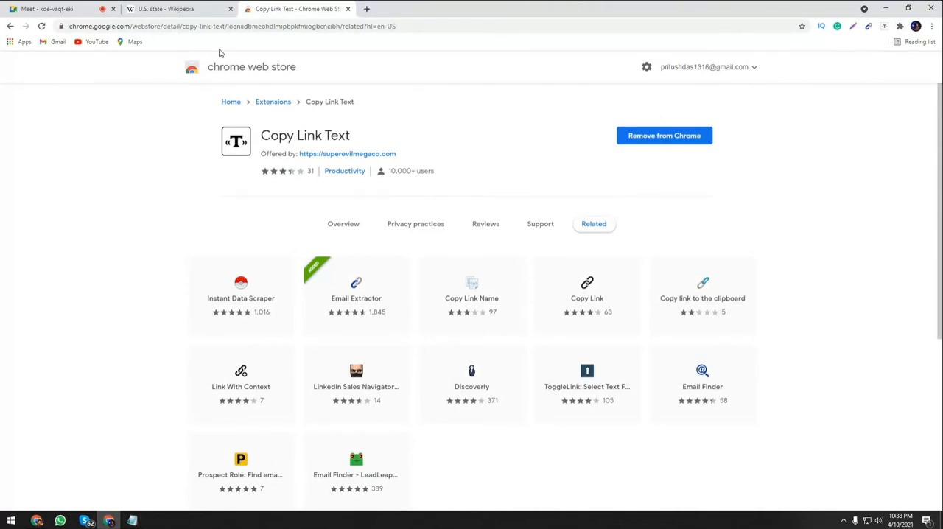
key(ctrl+w)
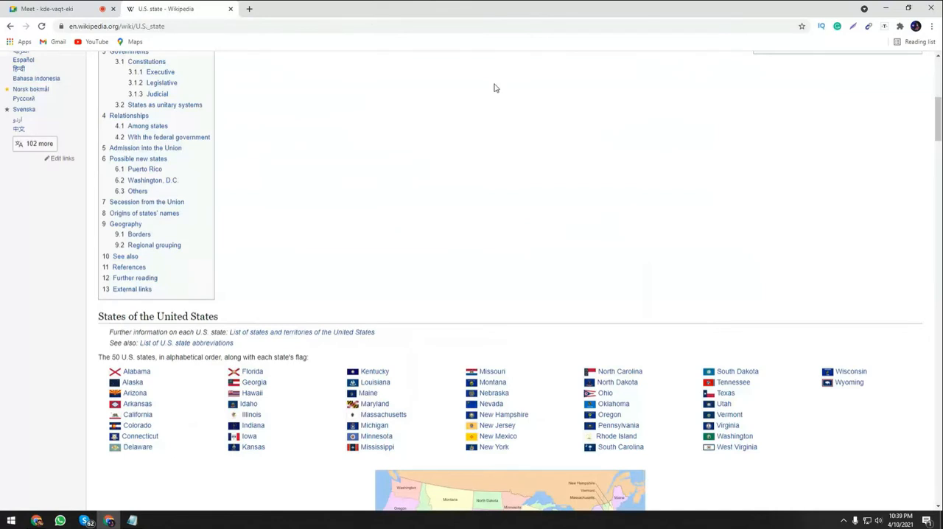
Copy "all city name list" from the Notepad notes and run a Google search in Chrome for "Alabama all city name list".
click(132, 521)
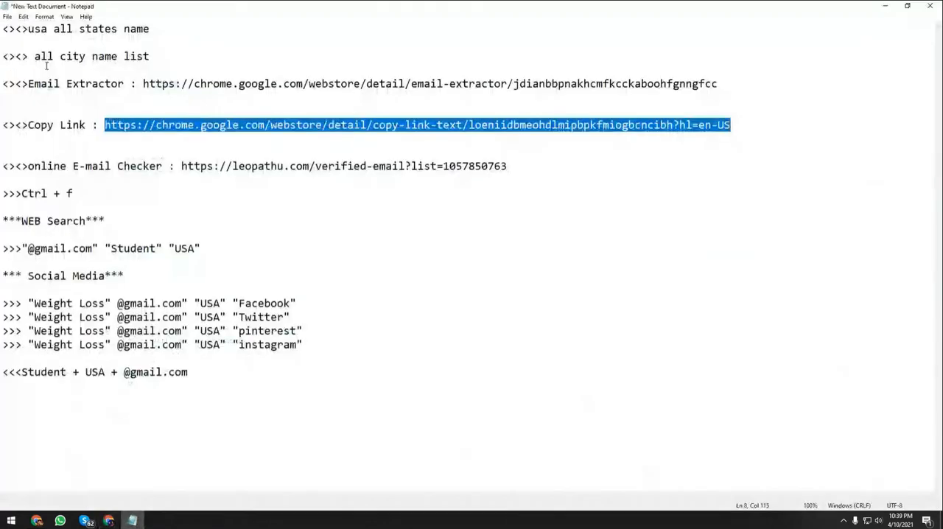
drag(34, 56, 151, 56)
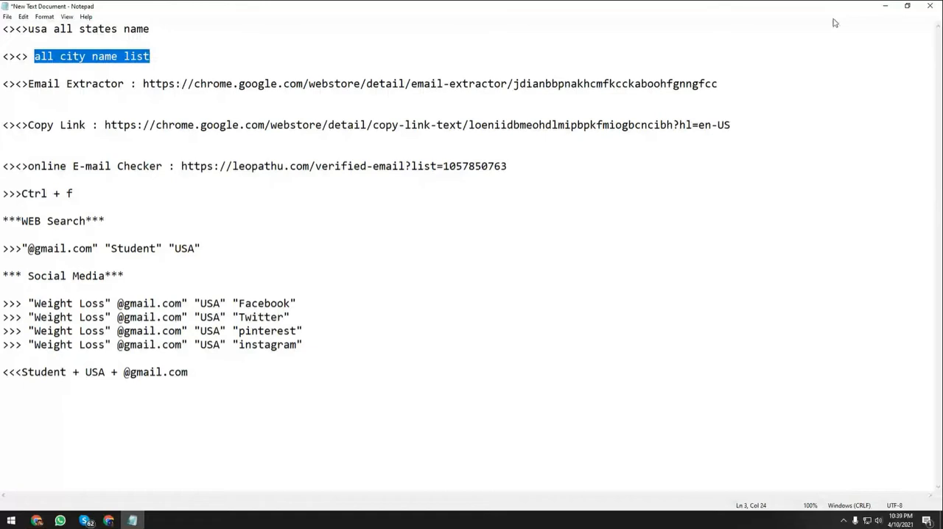
key(ctrl+v)
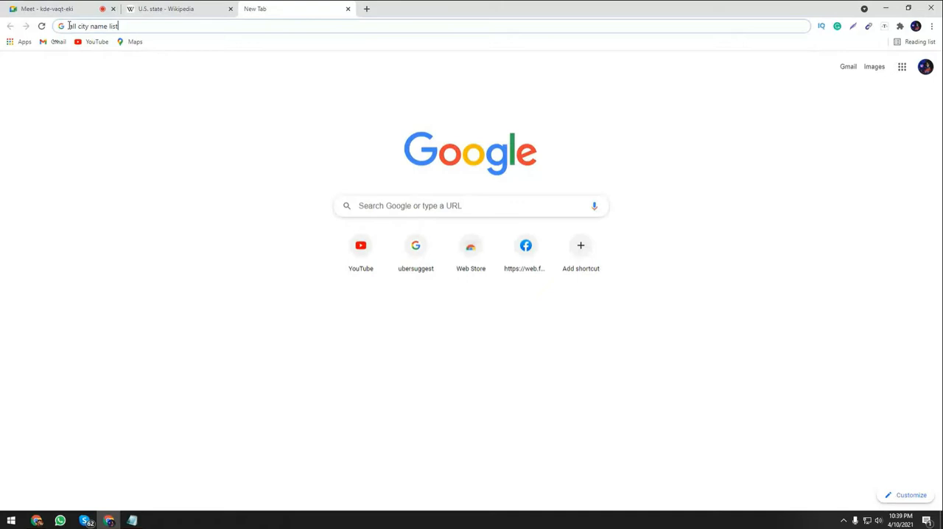
click(70, 26)
key(ctrl+v)
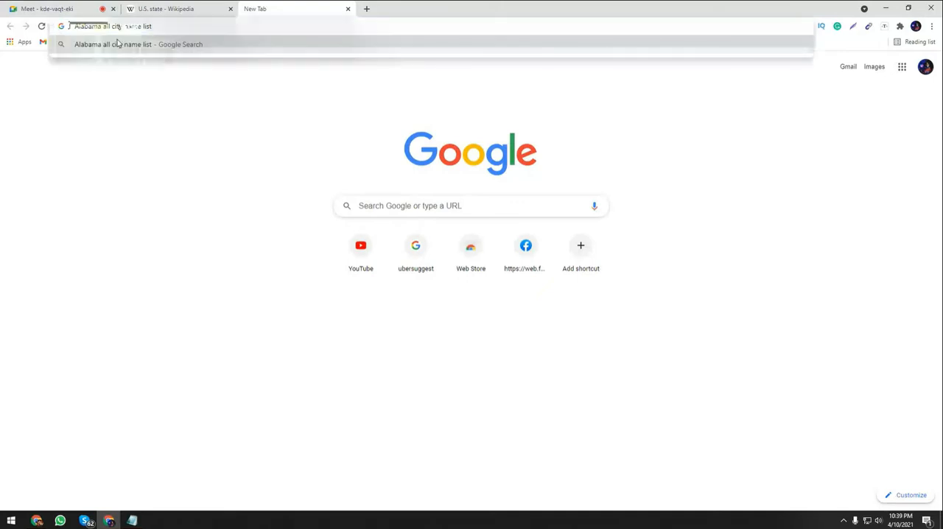
click(165, 26)
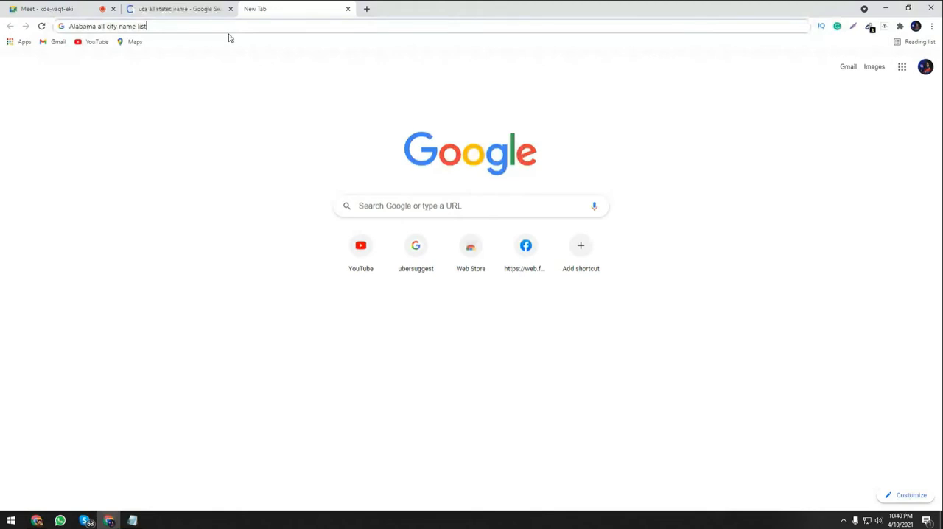
key(Return)
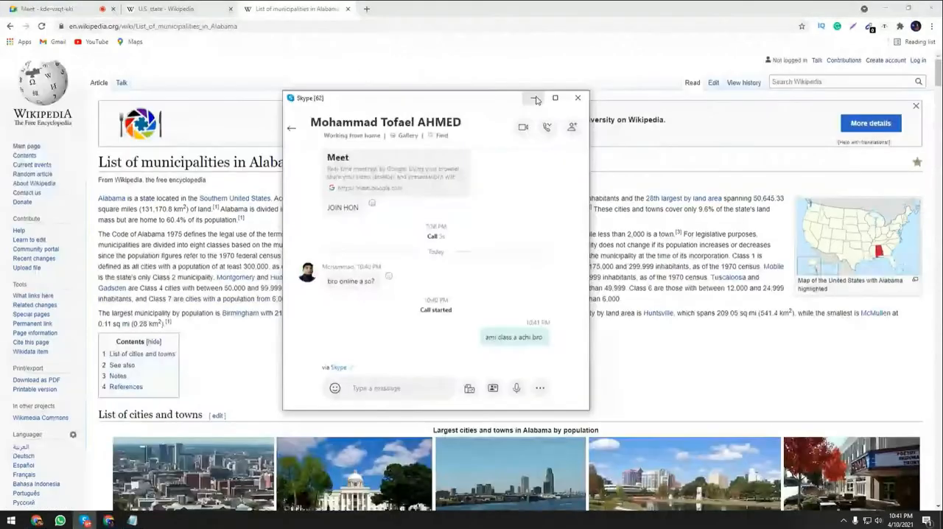
Open Wikipedia's List of municipalities in Alabama and examine the table of cities and towns from beginning to end.
click(536, 101)
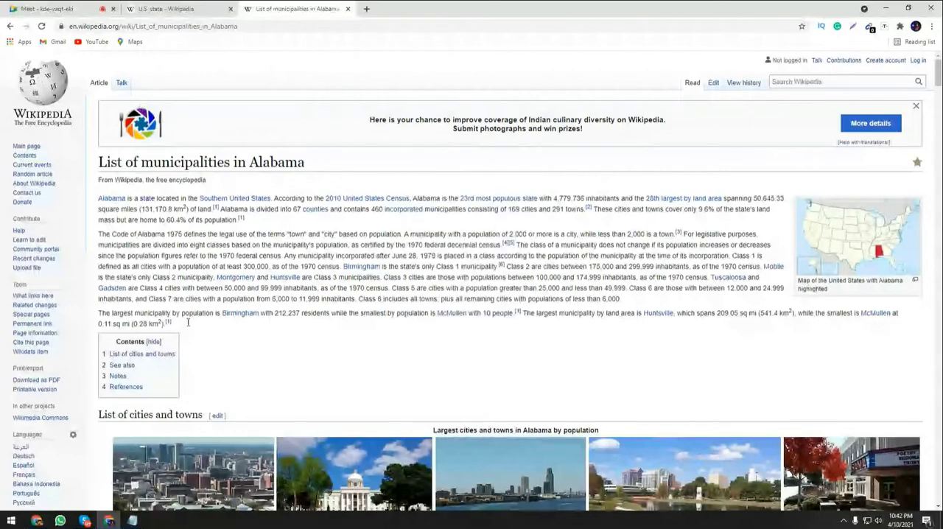
scroll(188, 322, down, 5)
scroll(187, 294, down, 2)
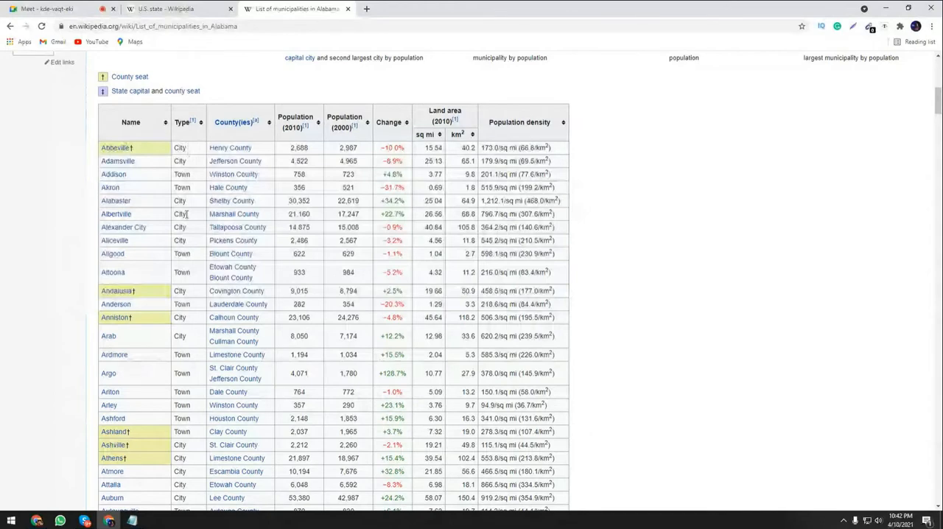
scroll(186, 214, down, 9)
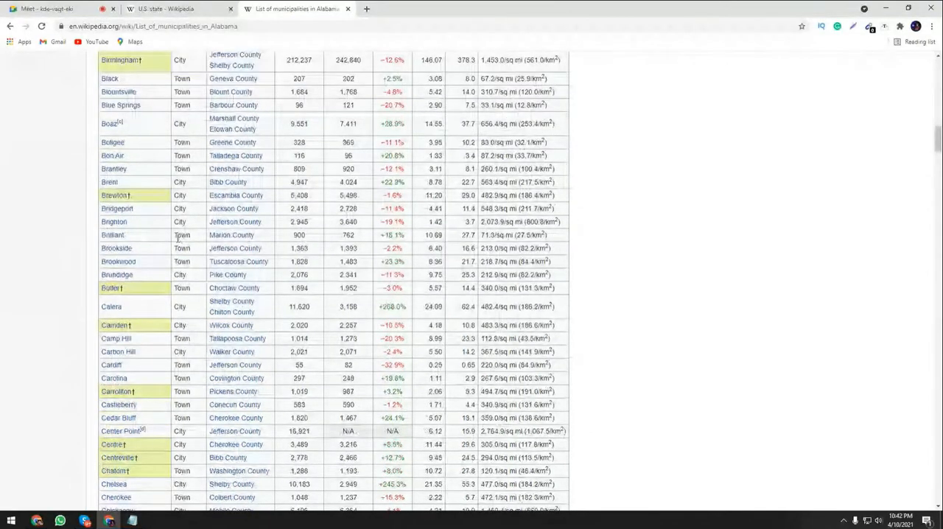
scroll(177, 237, down, 20)
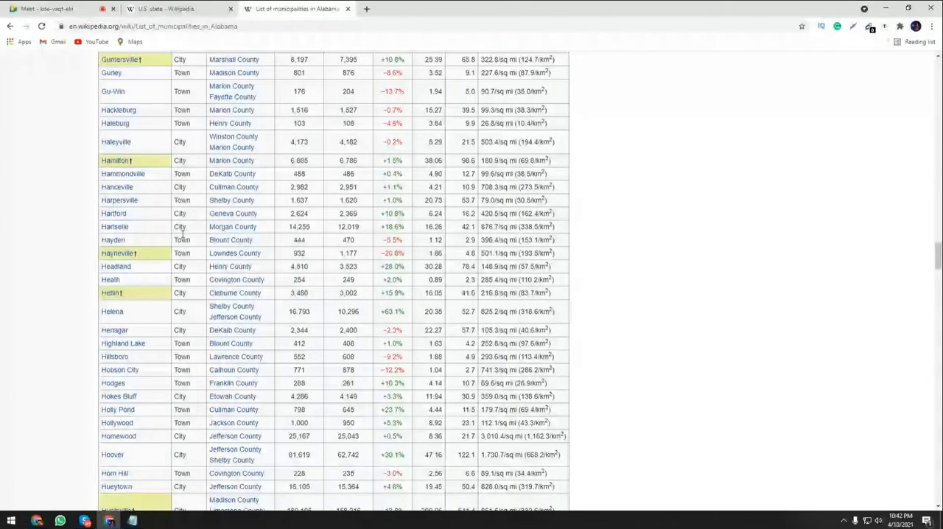
scroll(183, 234, down, 20)
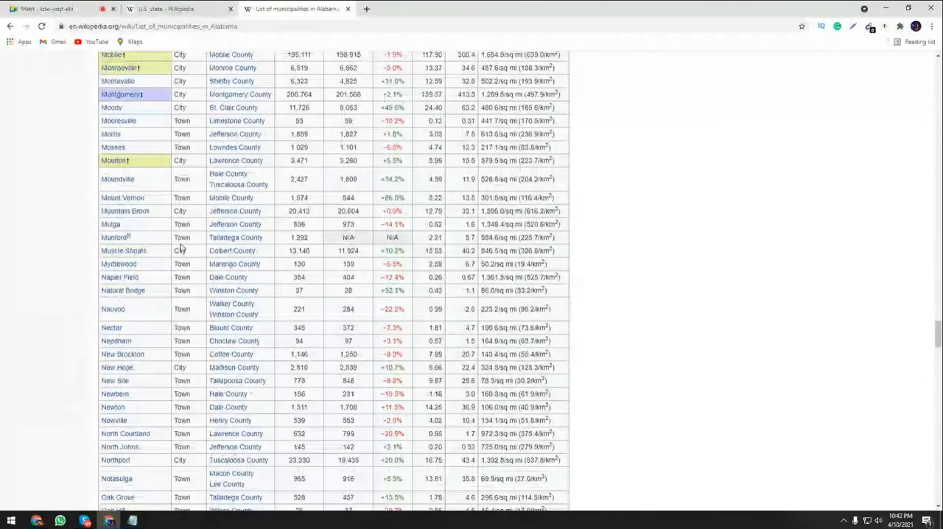
scroll(180, 249, down, 20)
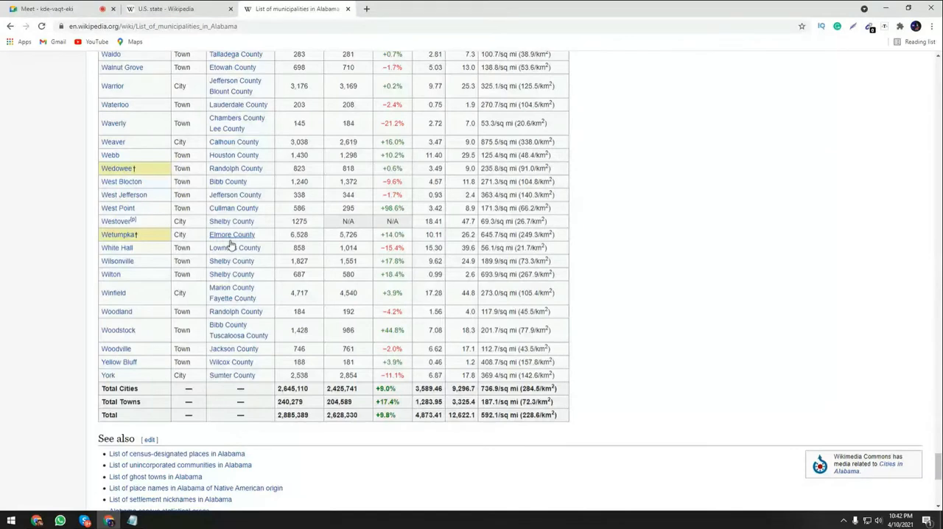
scroll(231, 244, down, 3)
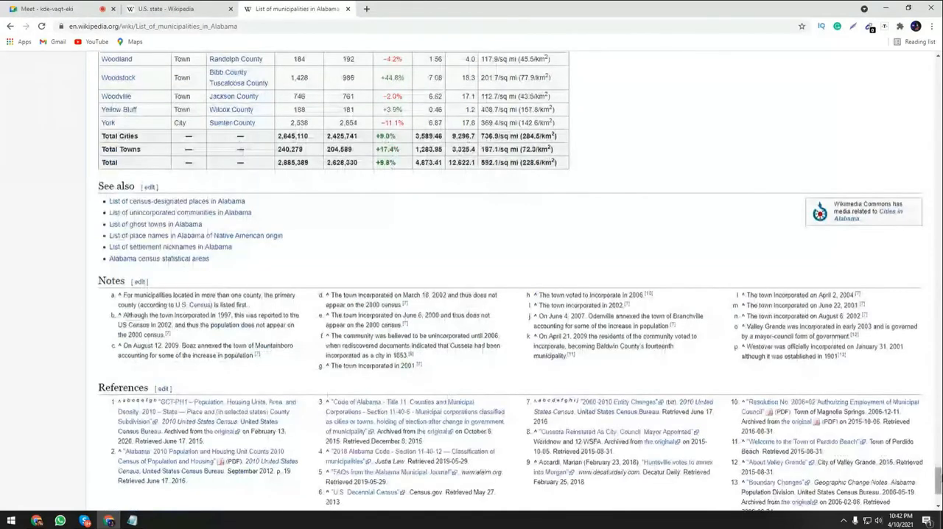
drag(938, 480, 937, 104)
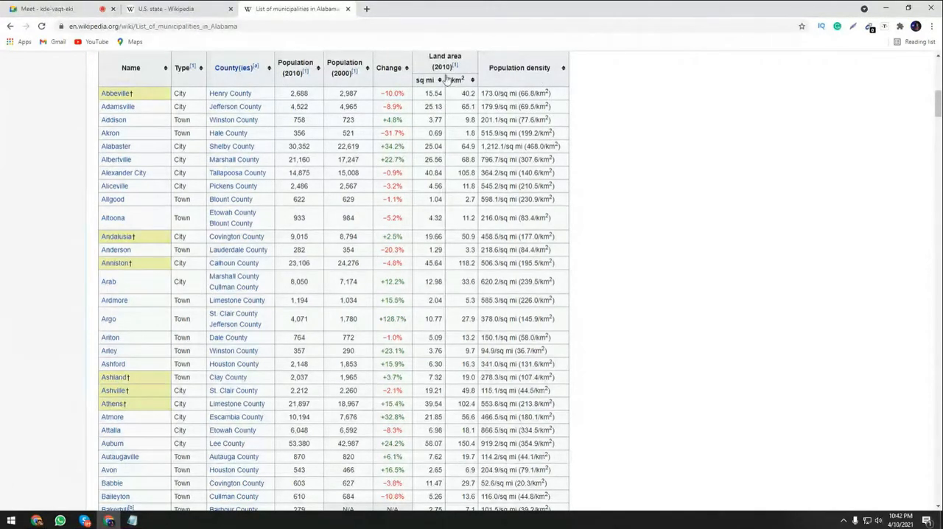
scroll(182, 247, up, 2)
scroll(180, 243, up, 1)
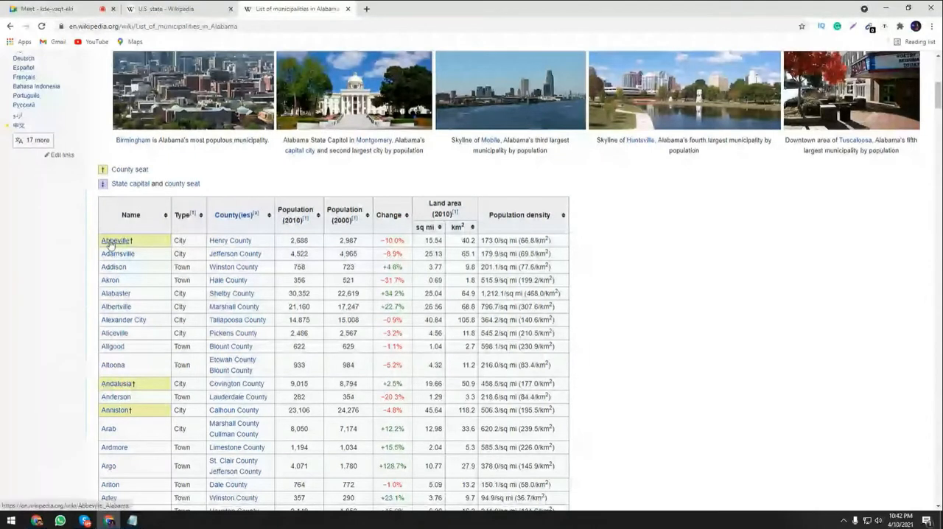
mouse_move(128, 245)
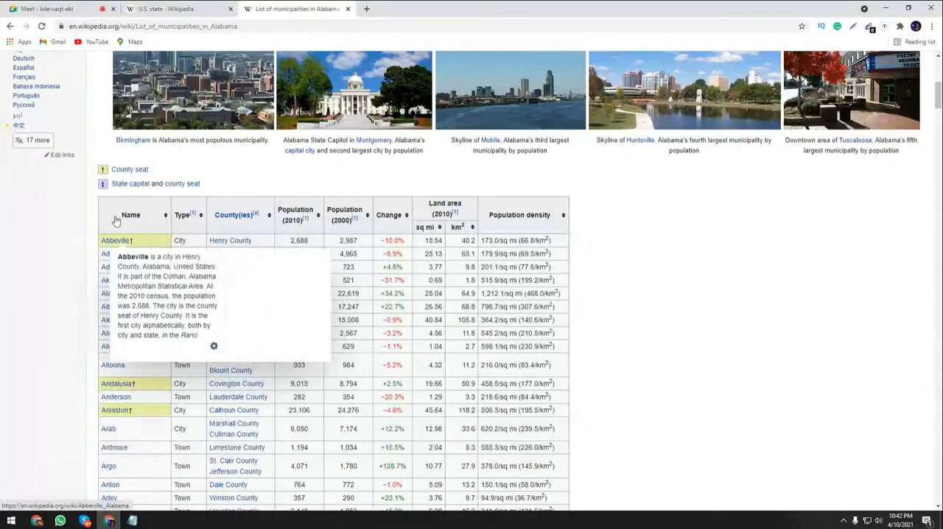
Switch to the Notepad notes and review the "Weight Loss" social media queries for Facebook, Twitter, pinterest and instagram.
key(alt+Tab)
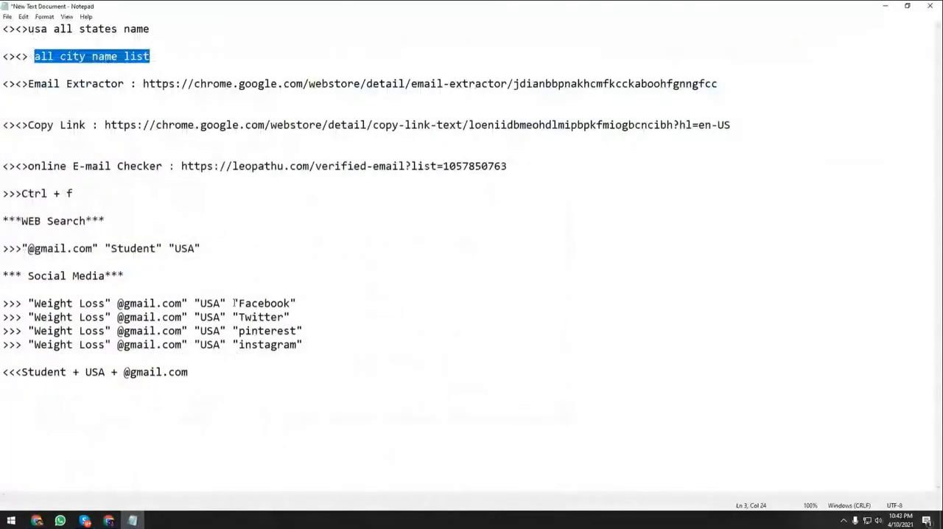
drag(296, 303, 2, 316)
drag(291, 317, 33, 304)
click(244, 316)
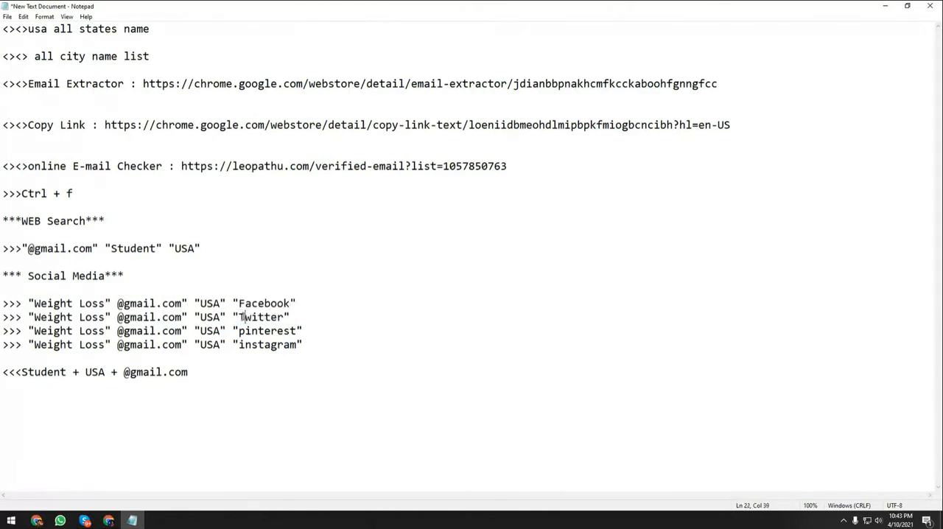
drag(303, 344, 2, 303)
drag(303, 344, 2, 303)
click(28, 302)
click(885, 5)
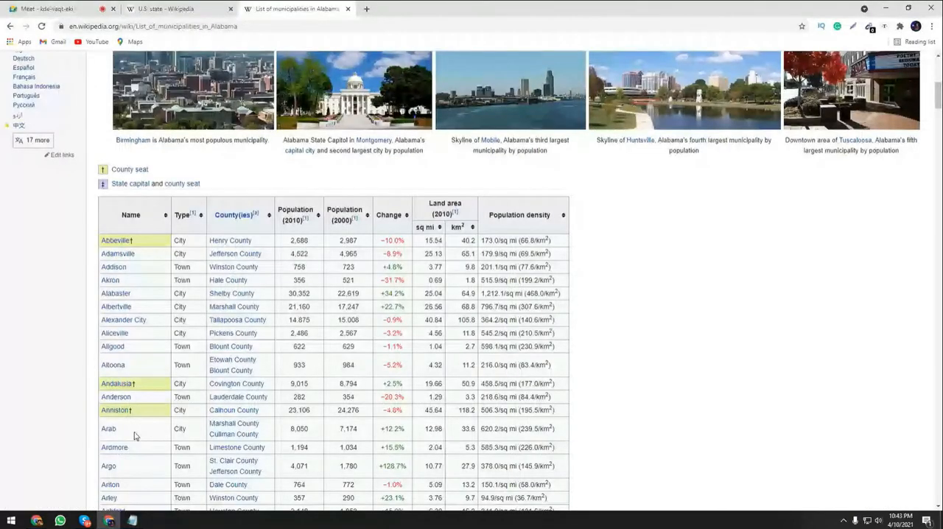
key(alt+Tab)
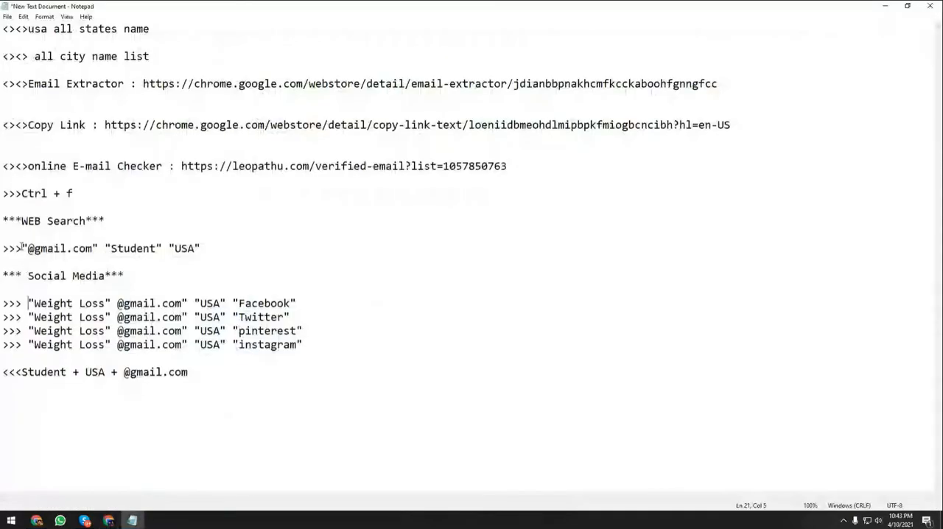
drag(22, 248, 200, 249)
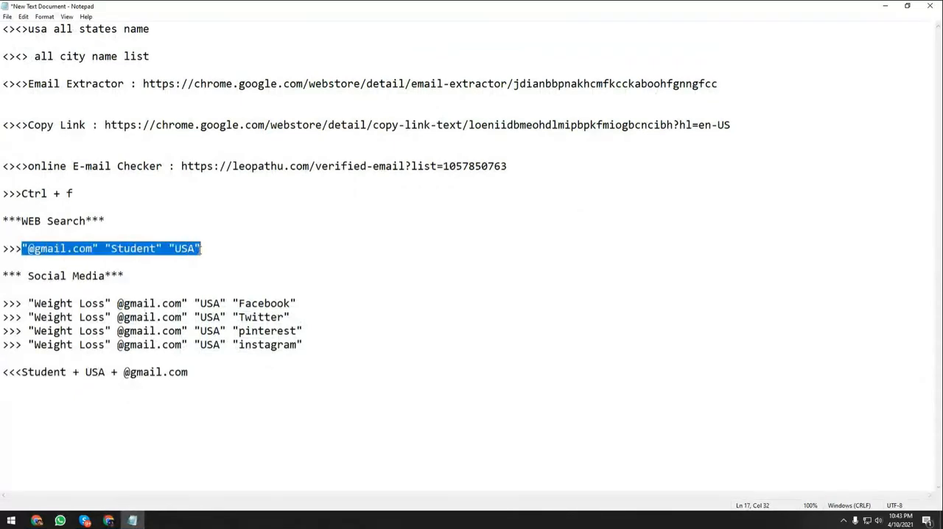
click(885, 9)
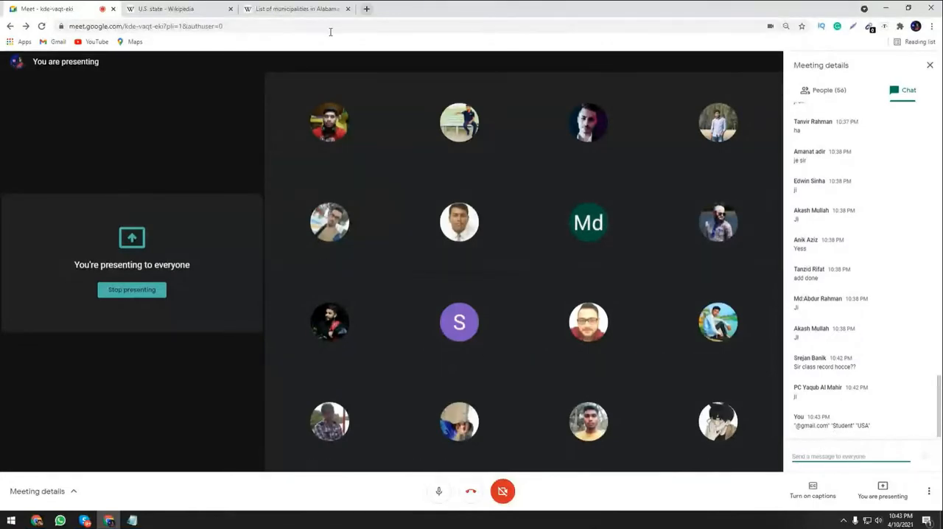
Examine the "Student" keyword in the Notepad web search query, and return to the Google Meet call in Chrome.
click(132, 520)
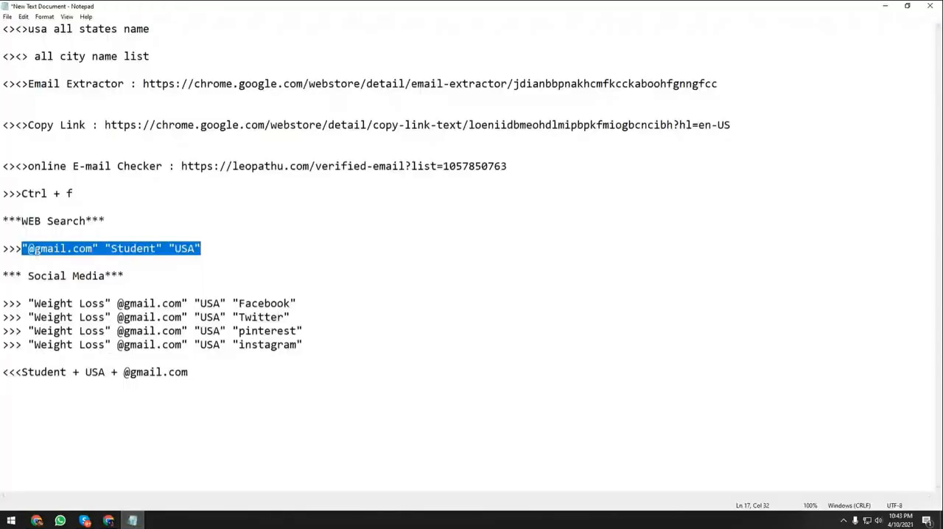
click(35, 253)
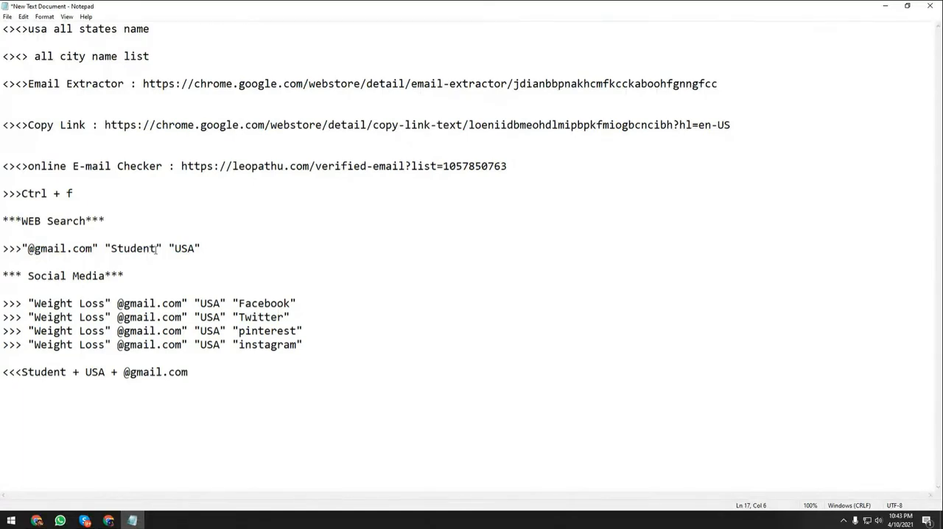
drag(156, 251, 116, 251)
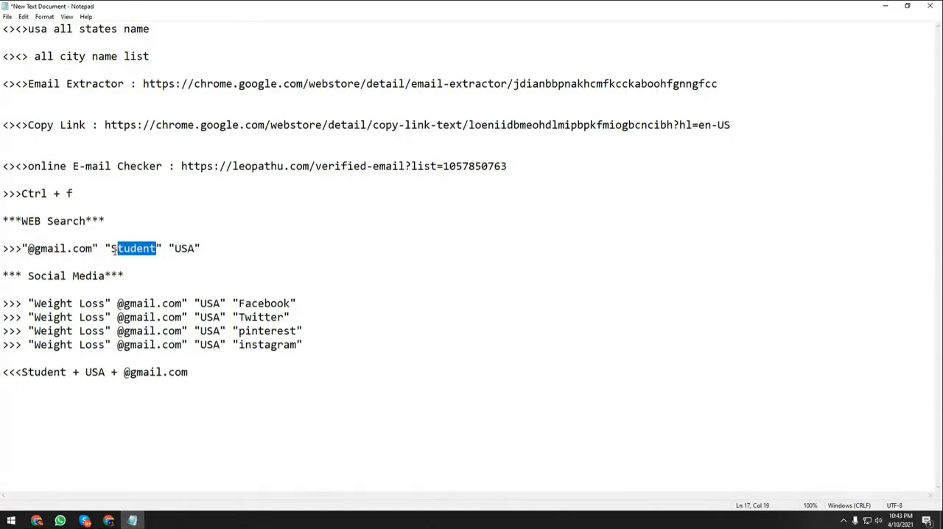
click(114, 249)
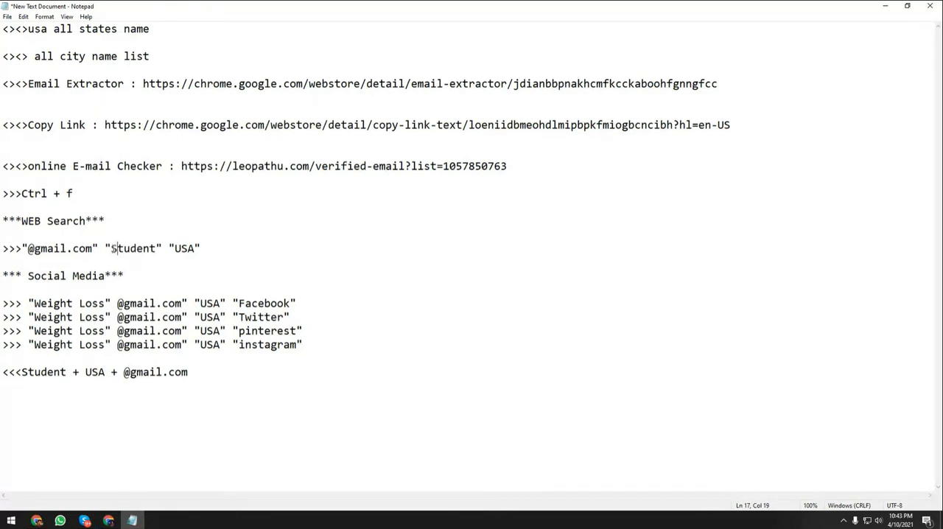
drag(112, 248, 156, 248)
click(152, 249)
drag(156, 248, 111, 249)
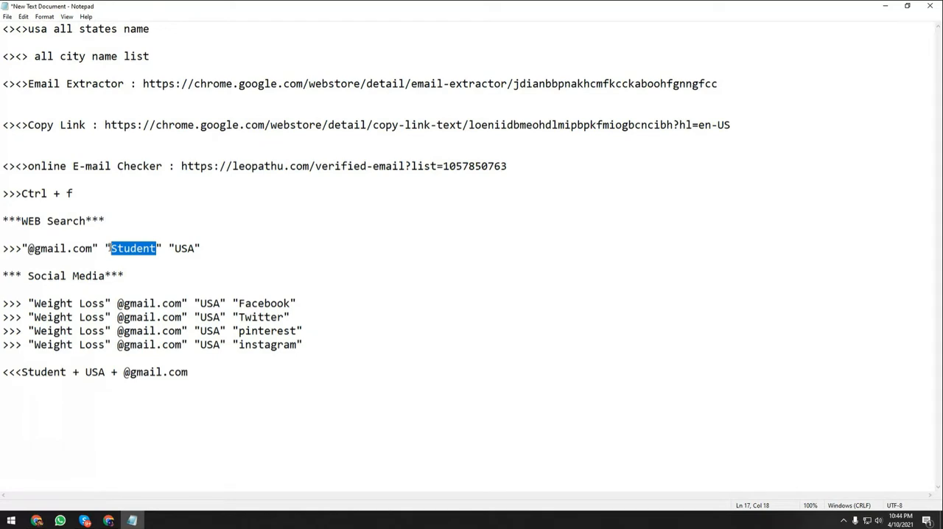
click(145, 248)
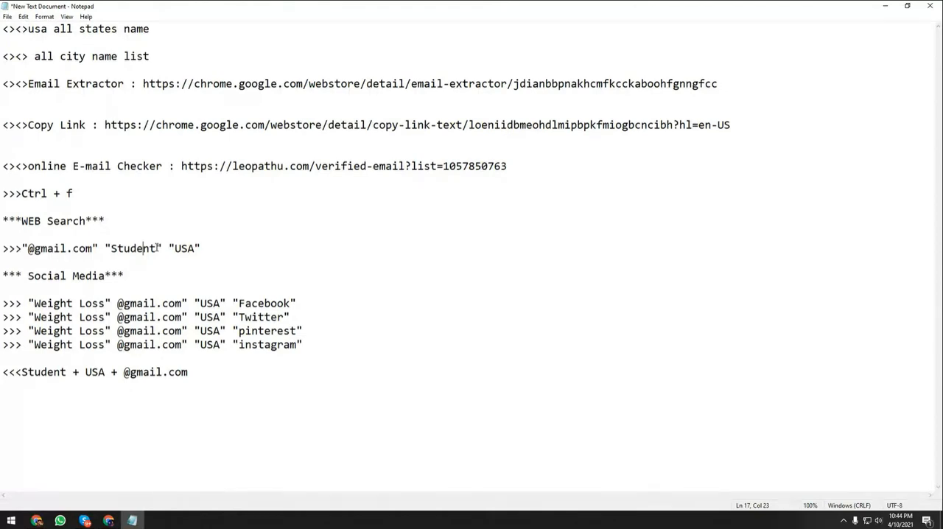
click(109, 520)
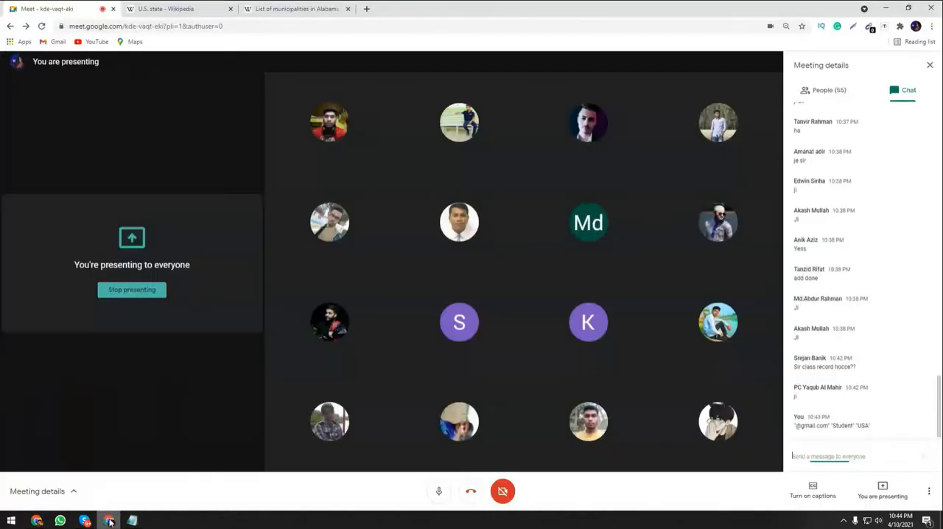
click(276, 5)
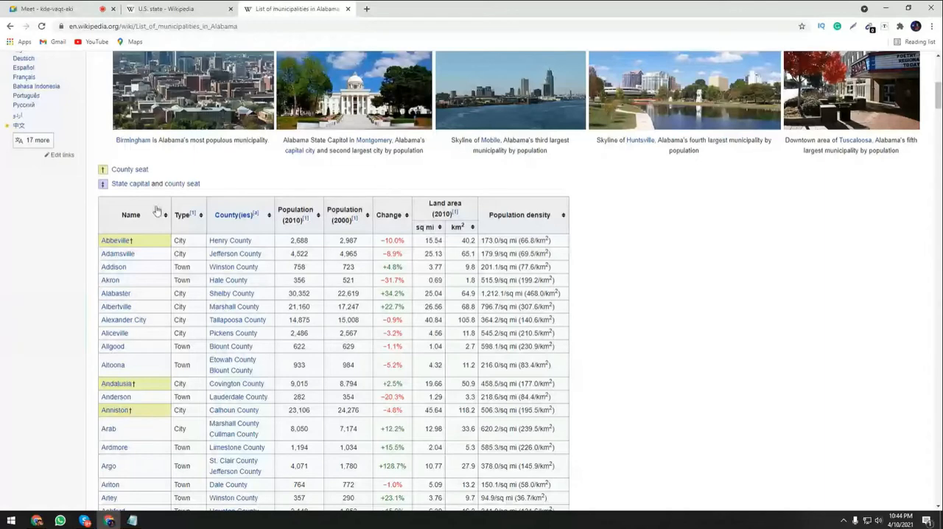
click(48, 8)
click(560, 103)
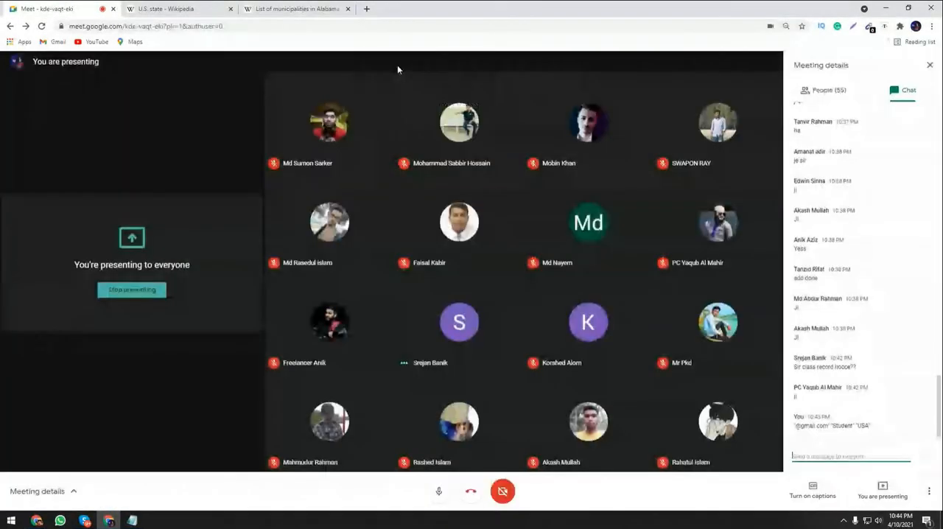
click(289, 5)
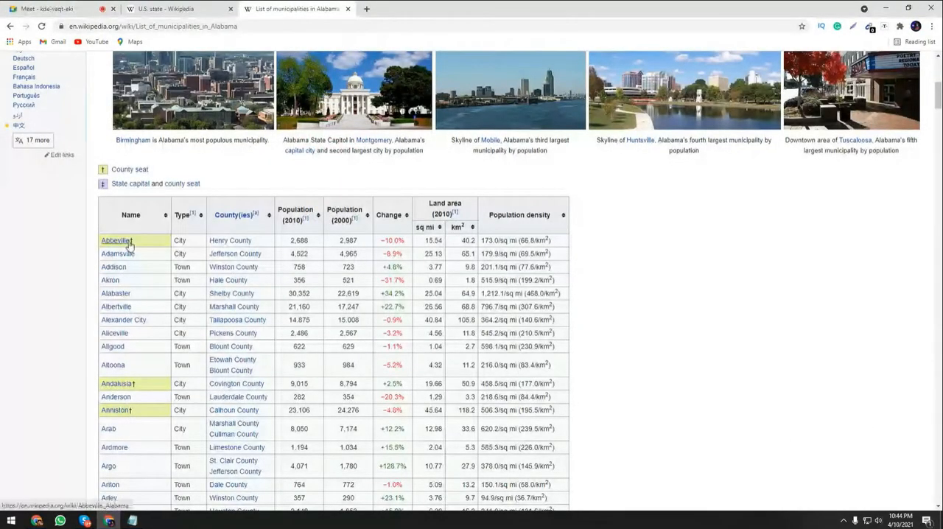
Switch to the Notepad notes and examine the "Student" and "USA" keywords in the web search query, and return to Chrome.
click(897, 6)
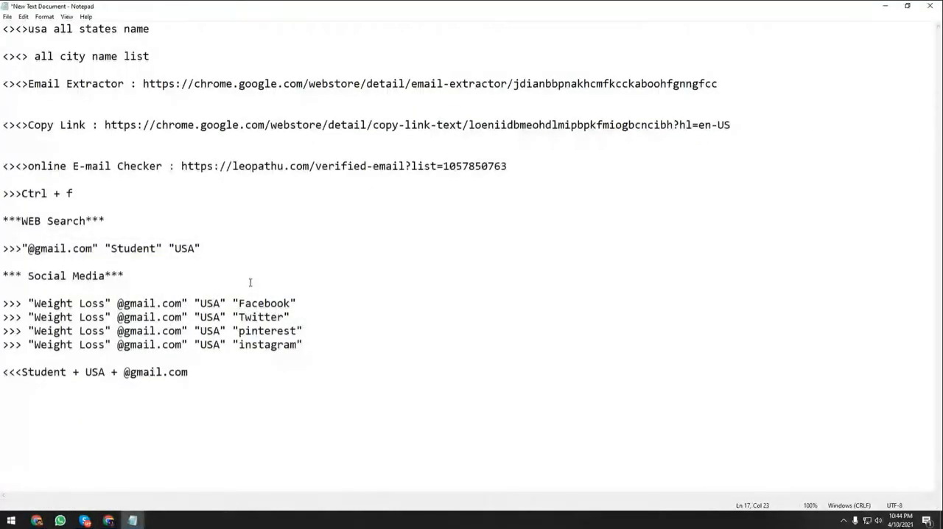
drag(111, 248, 155, 249)
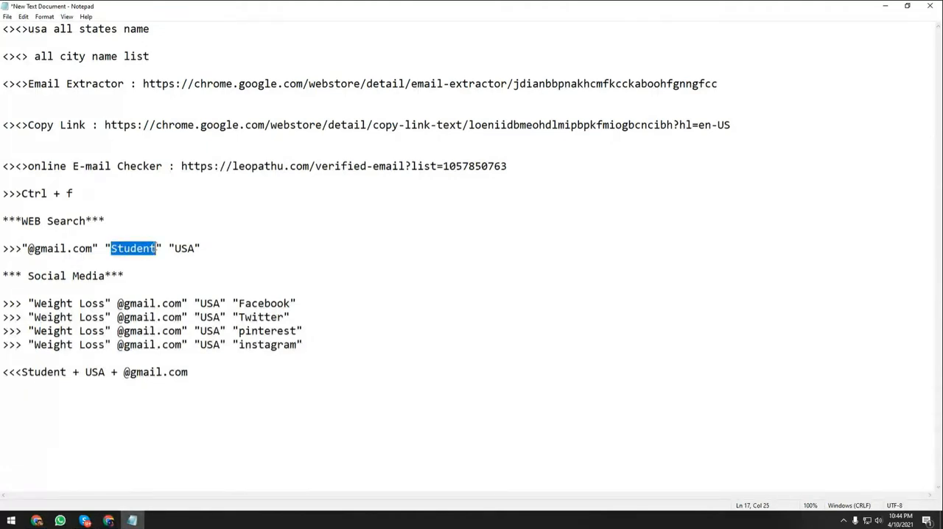
drag(175, 249, 196, 248)
click(196, 248)
click(189, 248)
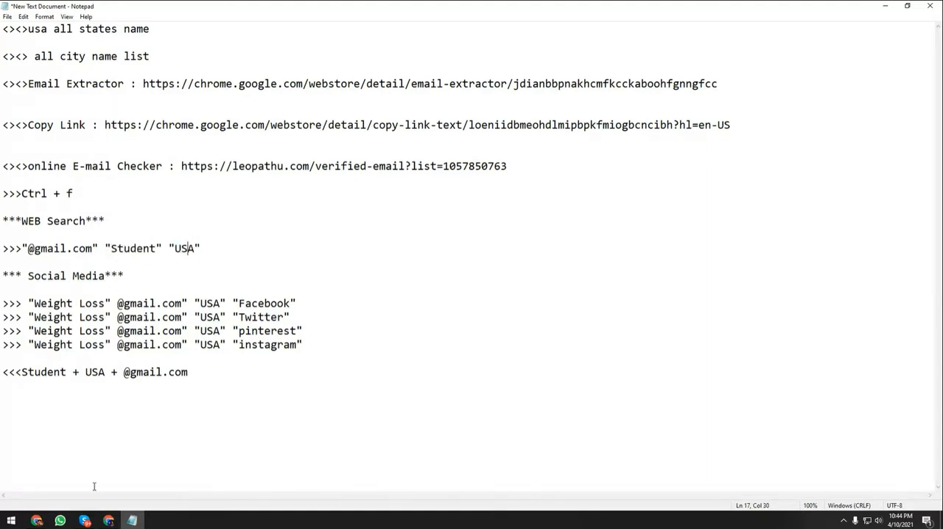
click(109, 521)
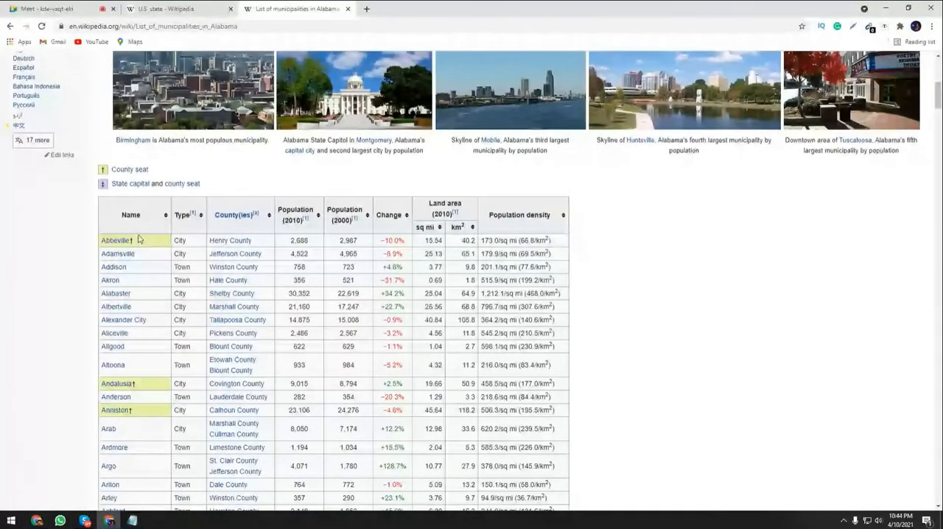
click(132, 521)
drag(21, 248, 200, 249)
key(ctrl+c)
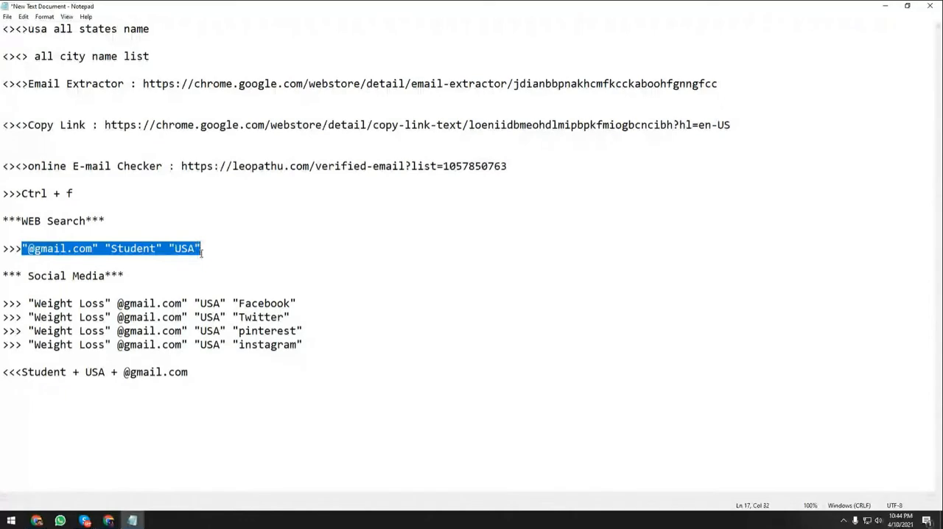
click(883, 6)
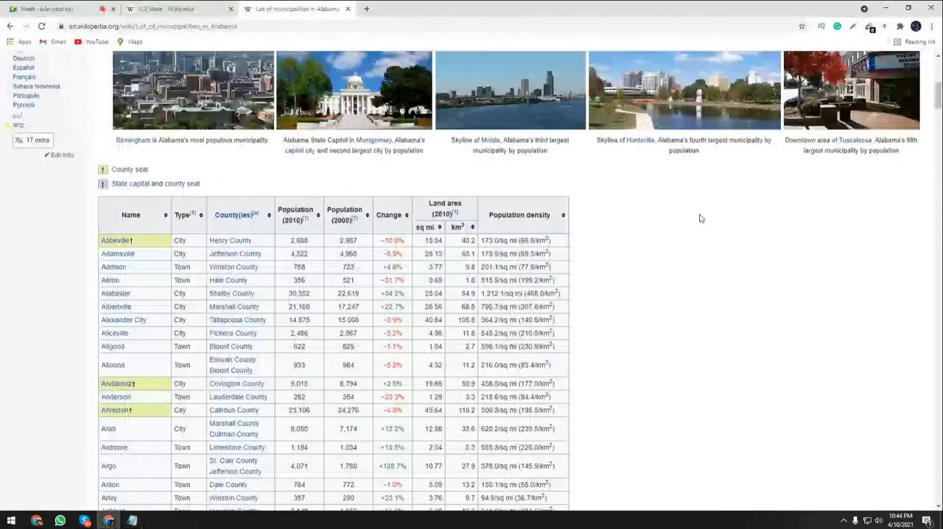
key(ctrl+Tab)
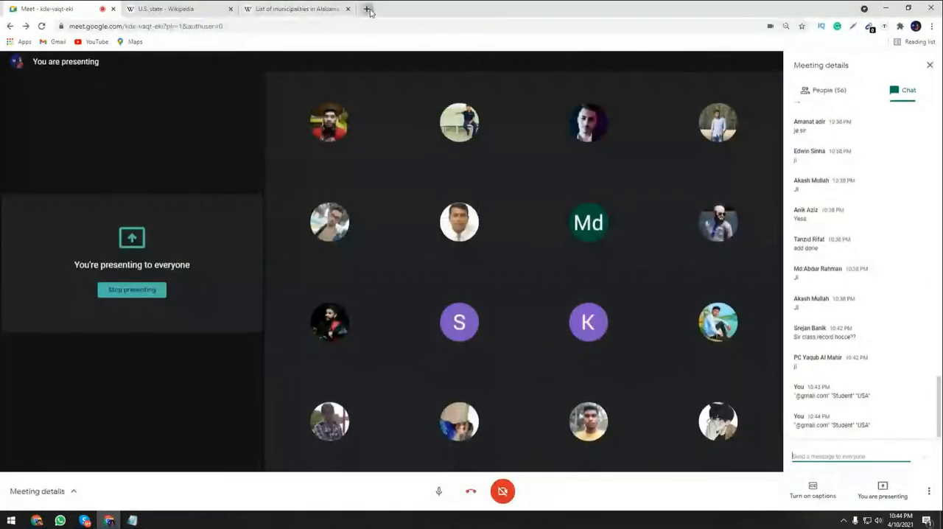
click(367, 9)
key(ctrl+v)
text(v)
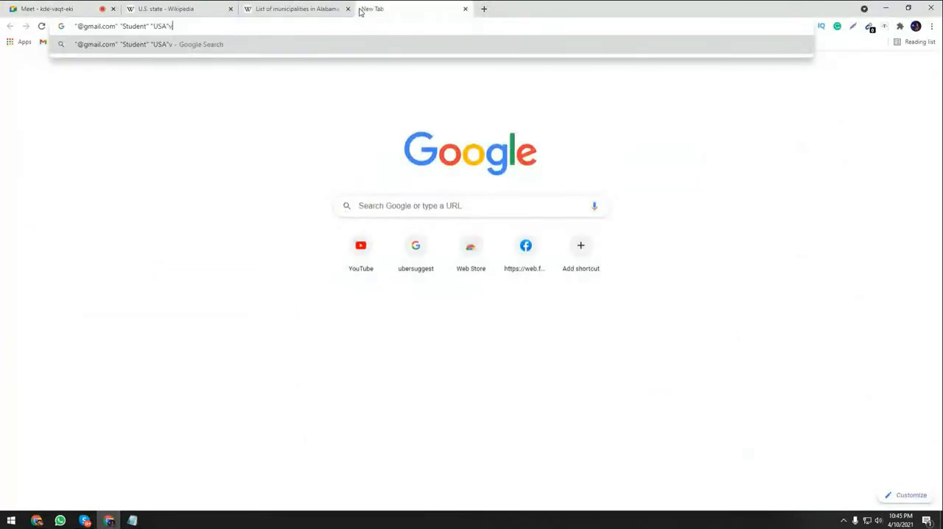
key(BackSpace)
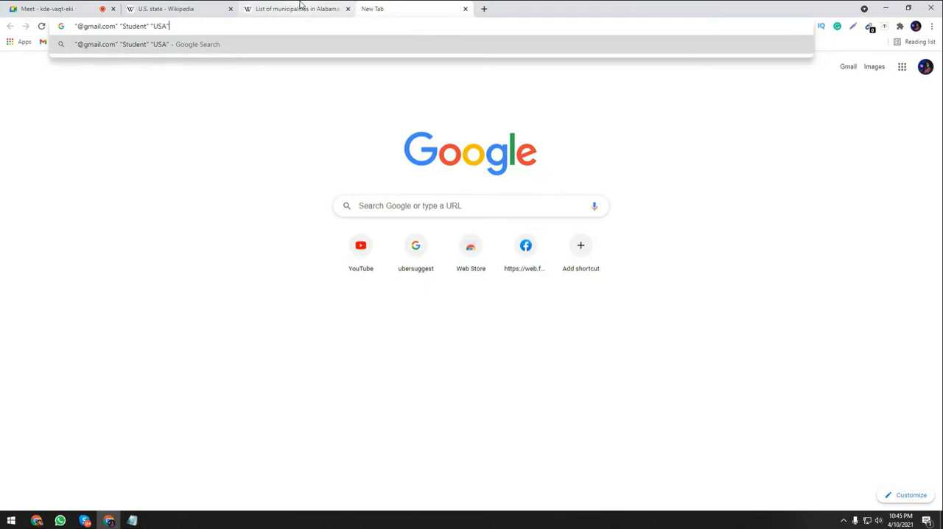
Try replacing "USA" in the search query with Abbeville's entry copied from the Alabama municipalities list.
click(300, 6)
drag(134, 241, 102, 241)
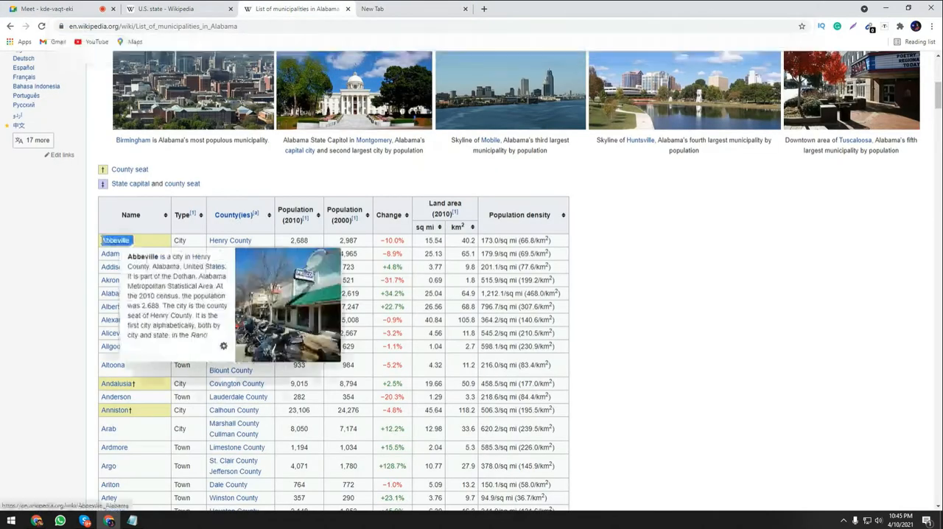
right_click(103, 241)
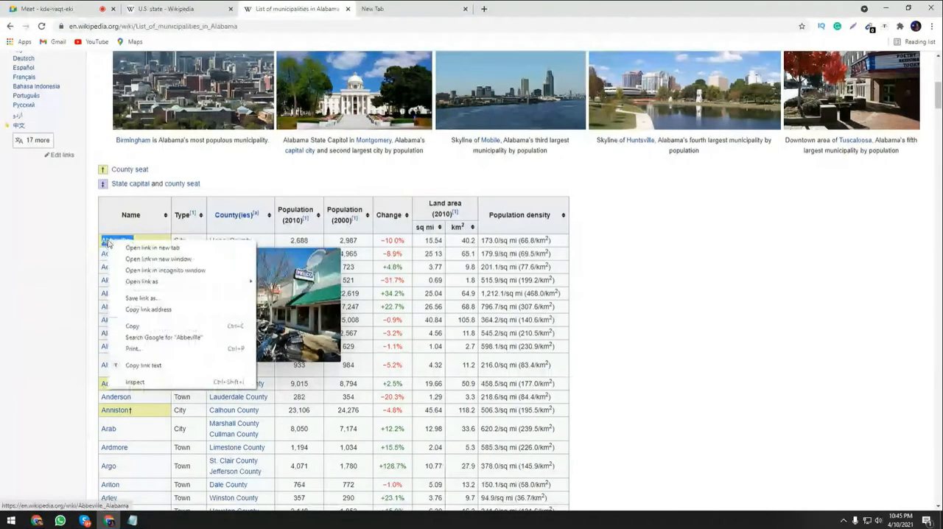
click(118, 361)
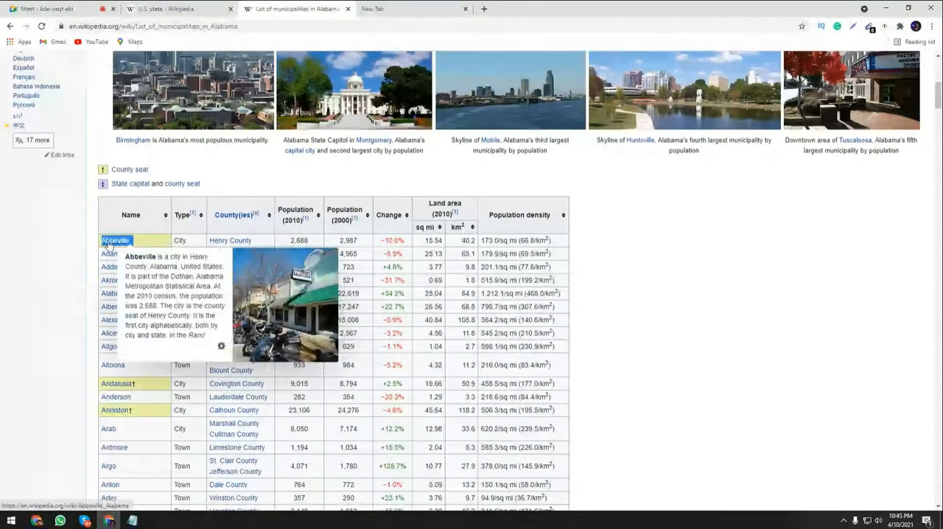
right_click(118, 243)
click(140, 365)
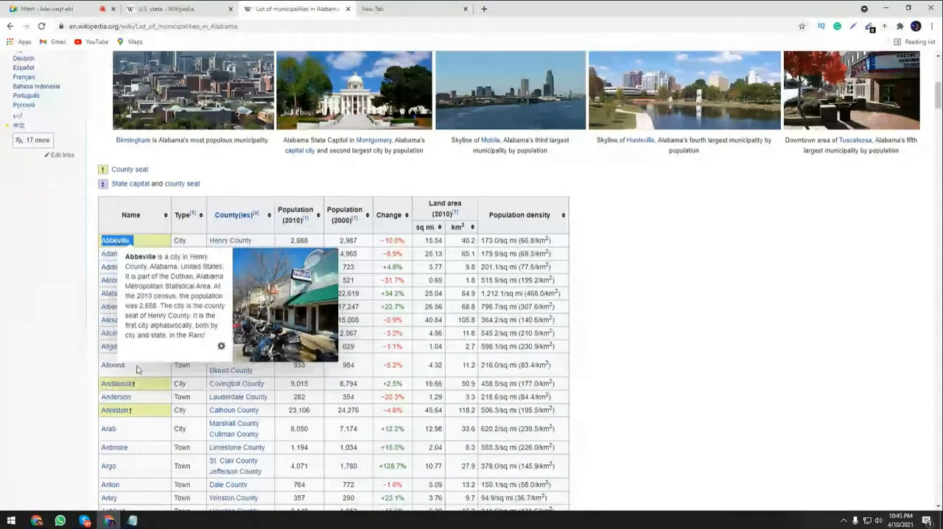
click(383, 8)
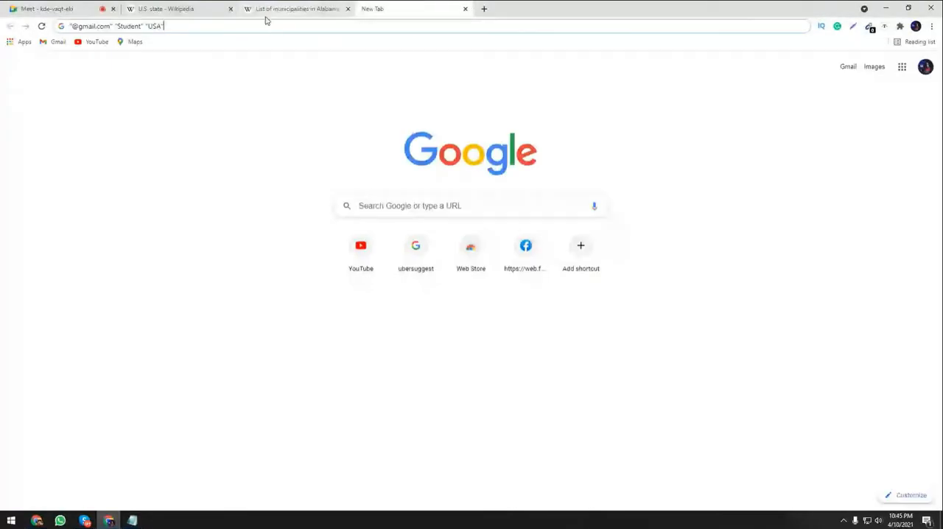
double_click(156, 26)
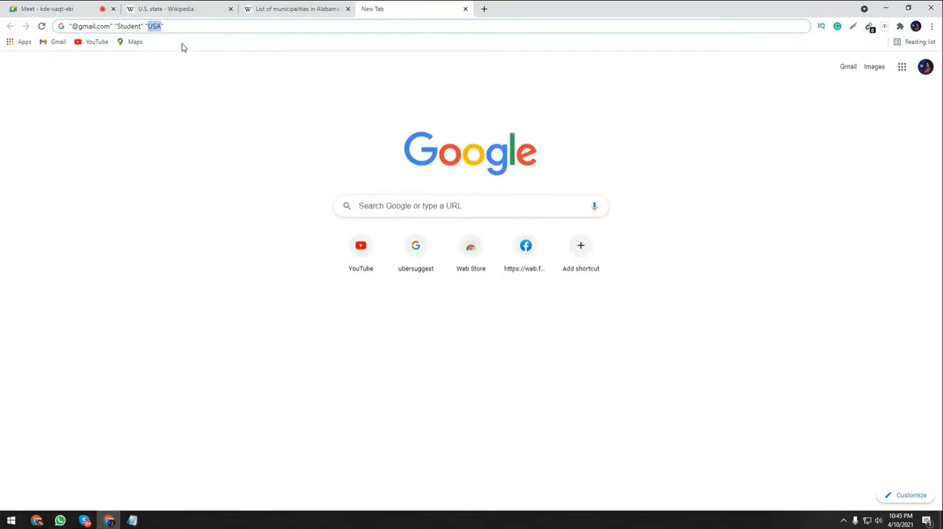
key(BackSpace)
key(ctrl+v)
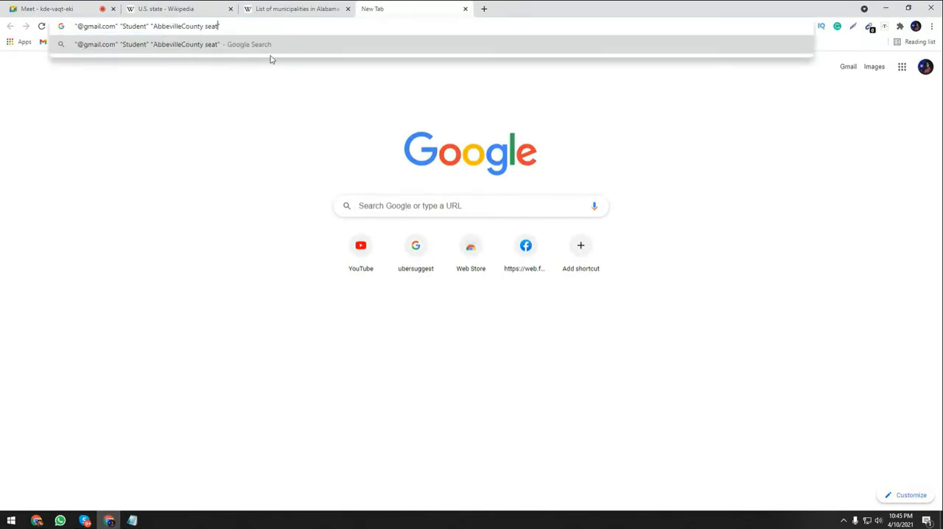
Copy only the city name Abbeville from the Alabama municipalities list and make it the query's quoted location, "Abbeville".
key(ctrl+shift+Tab)
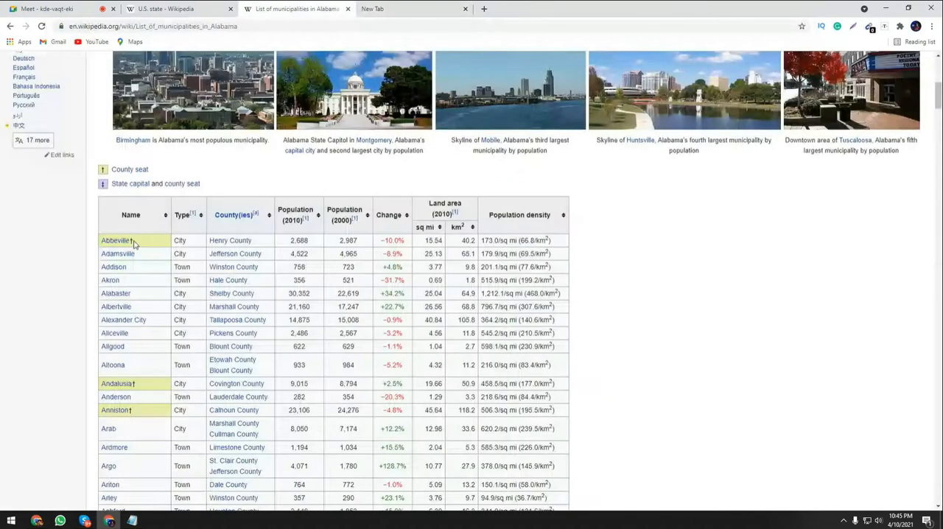
right_click(114, 242)
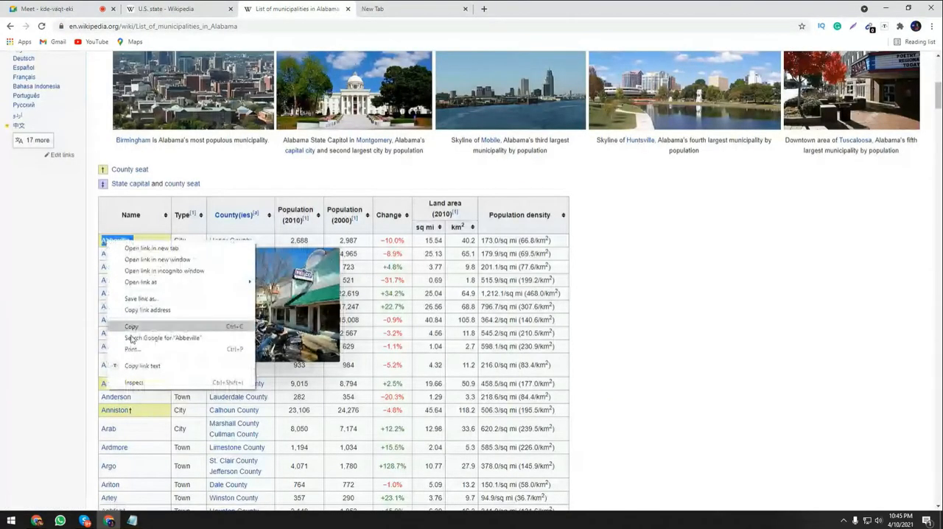
click(118, 365)
click(374, 8)
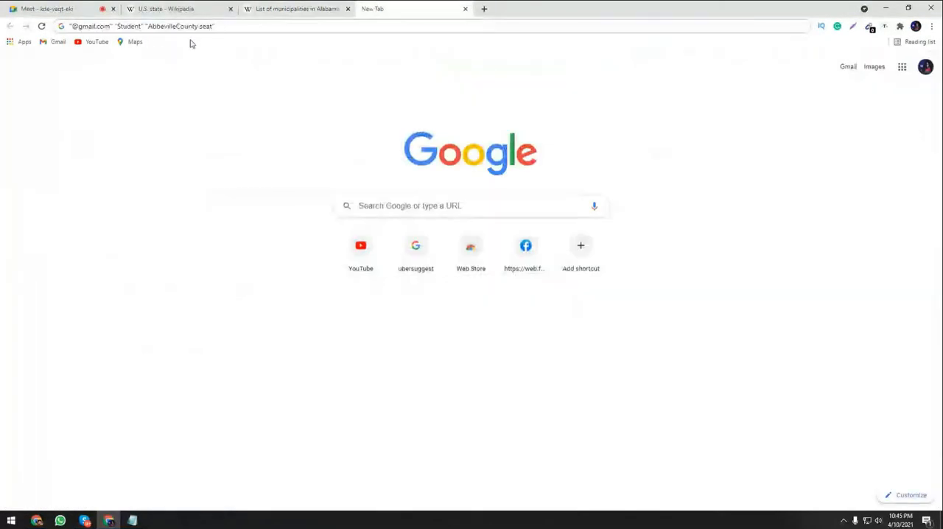
key(BackSpace)
key(BackSpace)
key(BackSpace)
key(BackSpace)
key(BackSpace)
key(BackSpace)
key(BackSpace)
key(BackSpace)
key(BackSpace)
key(BackSpace)
key(BackSpace)
key(BackSpace)
key(BackSpace)
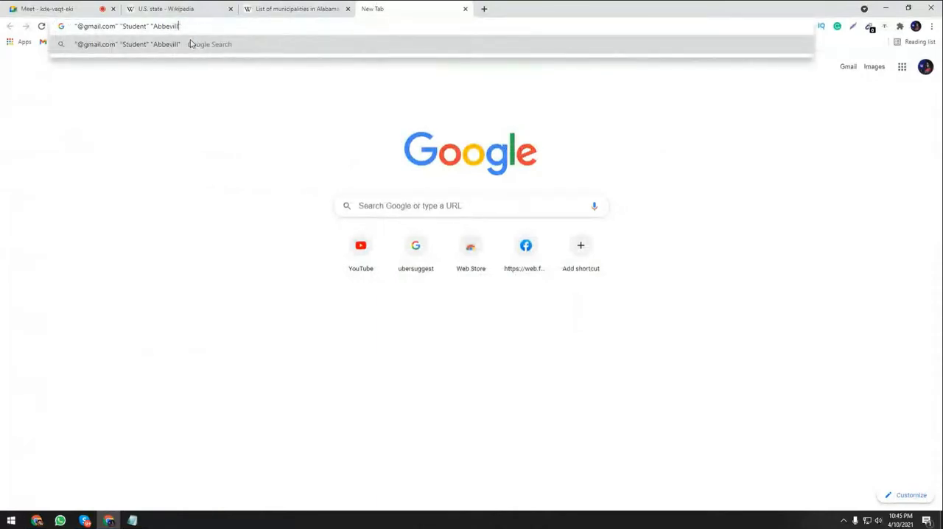
key(BackSpace)
key(BackSpace)
key(BackSpace)
key(BackSpace)
key(BackSpace)
key(BackSpace)
key(ctrl+v)
click(195, 92)
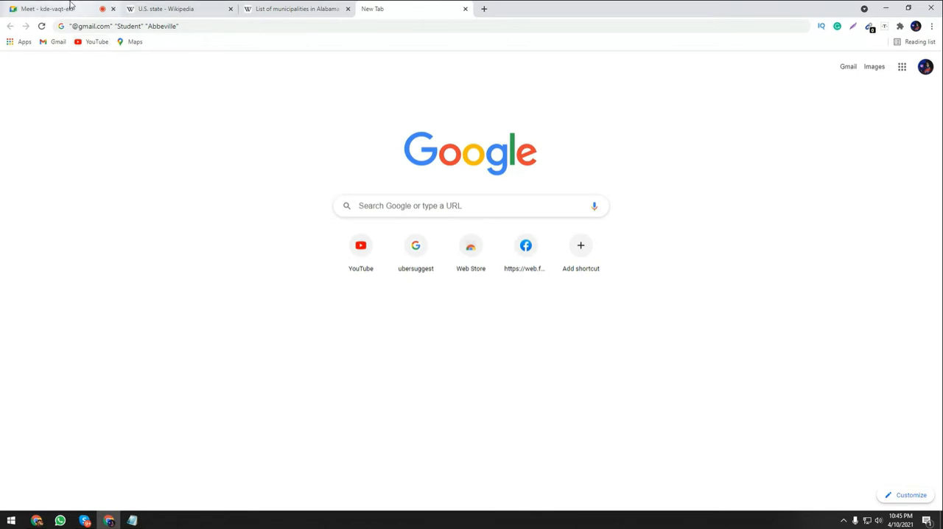
Return to the Google Meet chat and copy the keyword "Beauty" suggested in a participant's message.
click(41, 7)
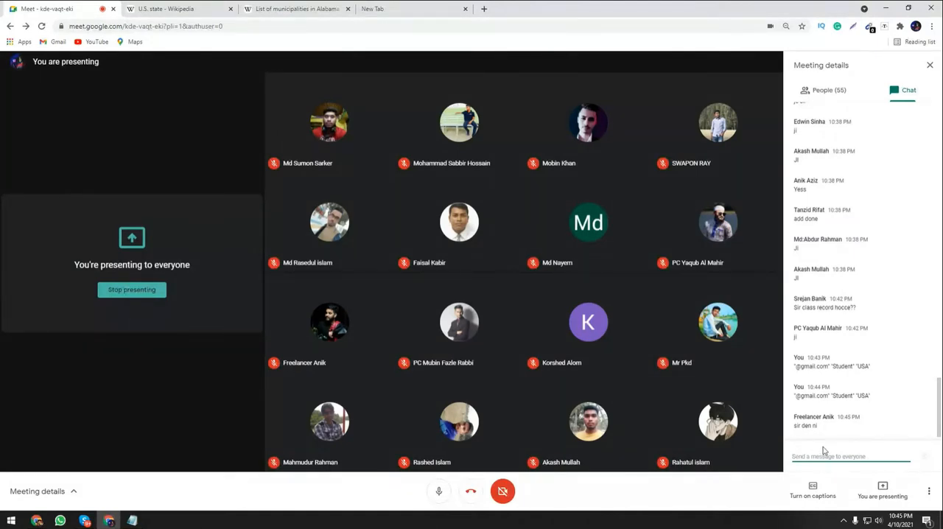
click(371, 9)
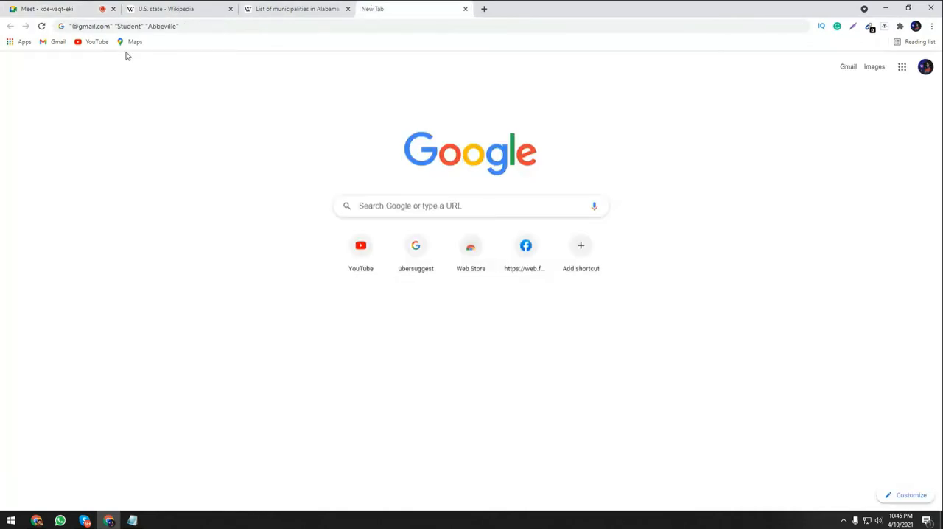
click(16, 9)
double_click(799, 426)
key(ctrl+c)
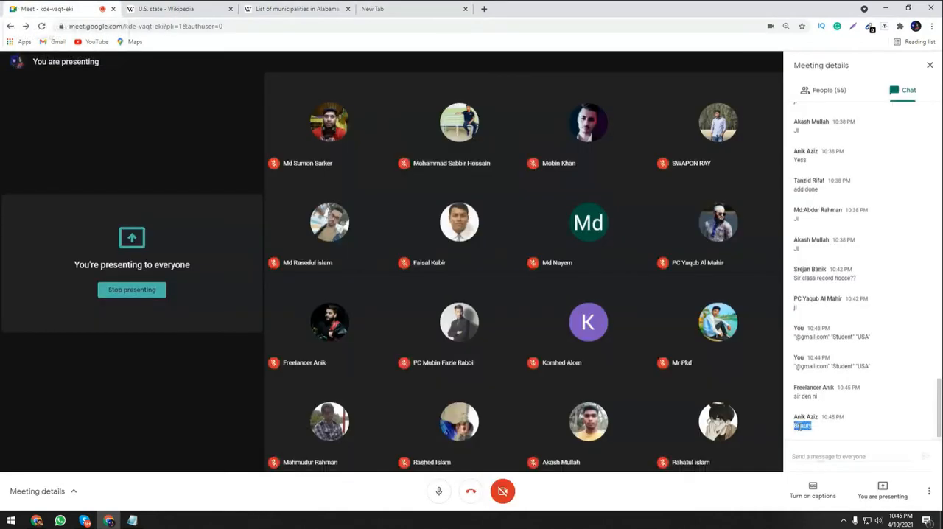
right_click(801, 427)
click(816, 433)
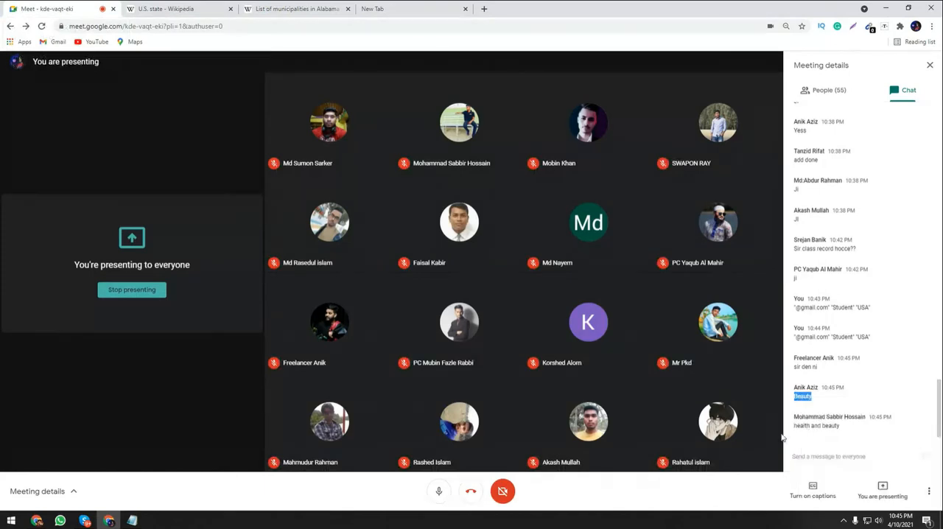
Try "Beauty" in place of "Student" in the Notepad web search query, undo the replacement and save the notes.
click(370, 7)
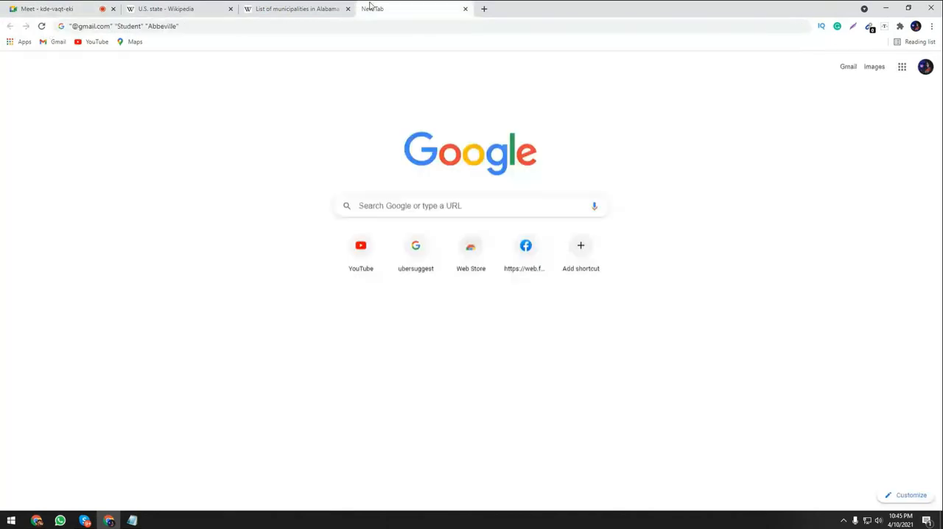
click(149, 31)
click(133, 521)
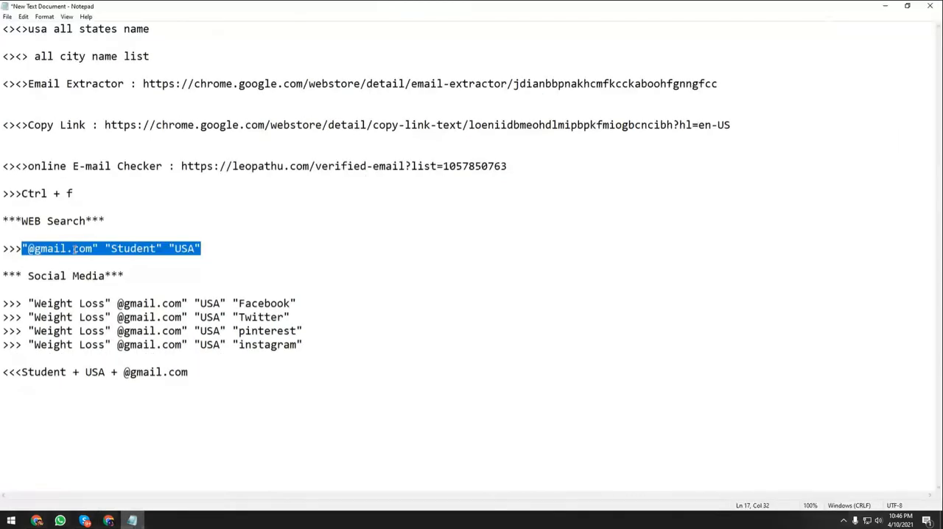
drag(156, 249, 113, 249)
text(Beauty)
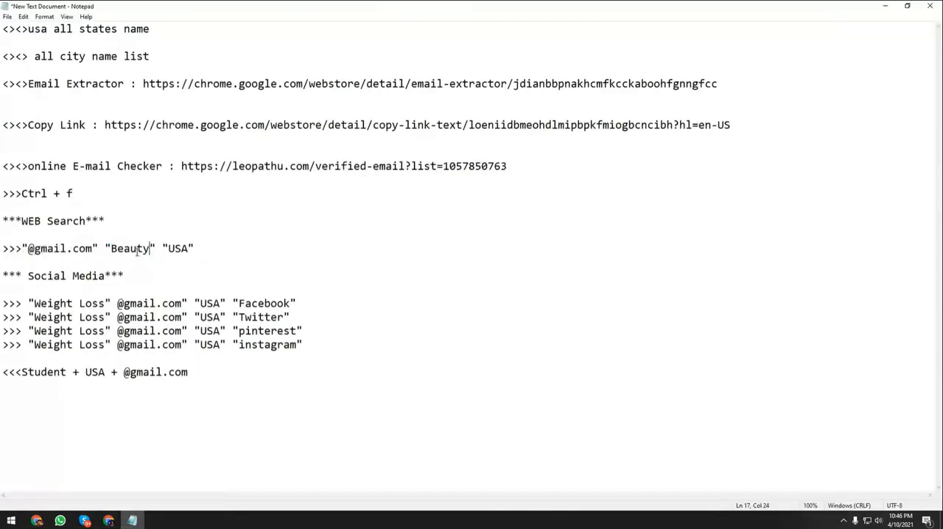
key(ctrl+z)
key(ctrl+s)
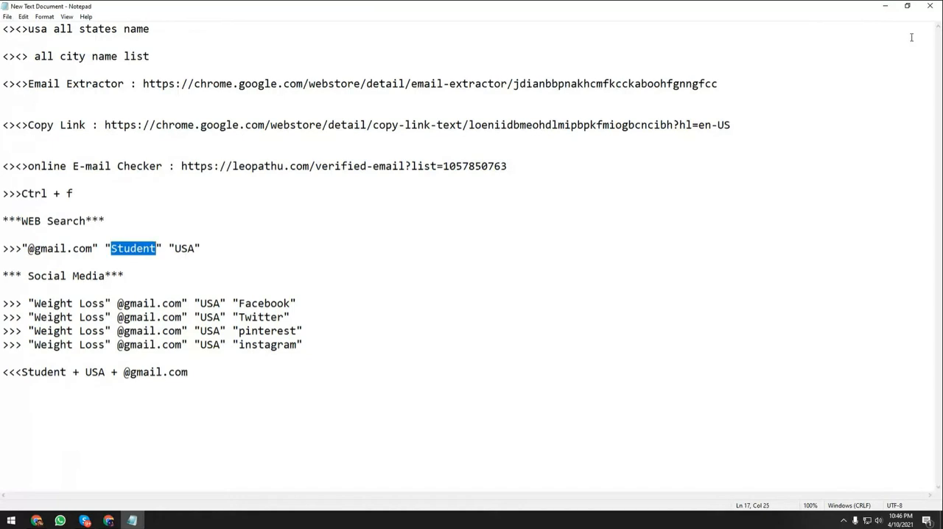
click(888, 9)
click(140, 26)
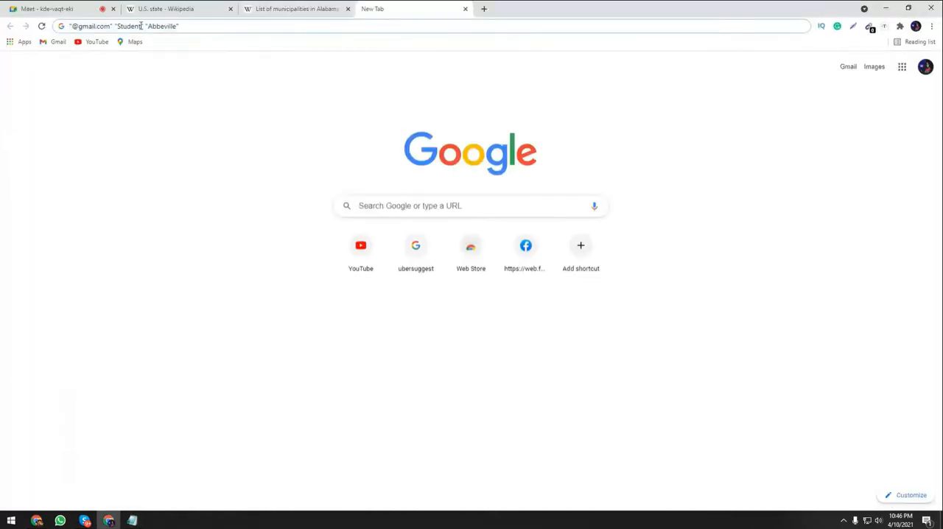
double_click(140, 26)
key(ctrl+v)
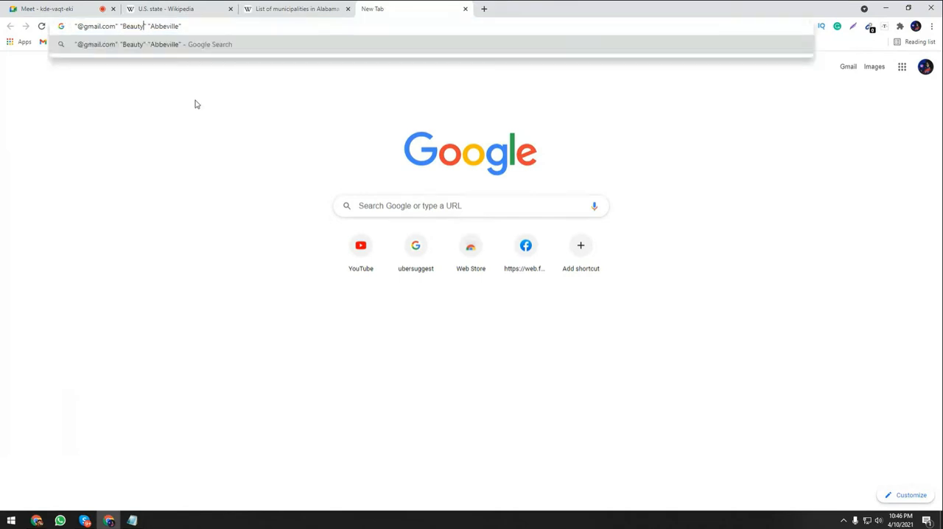
click(185, 229)
click(199, 25)
click(201, 25)
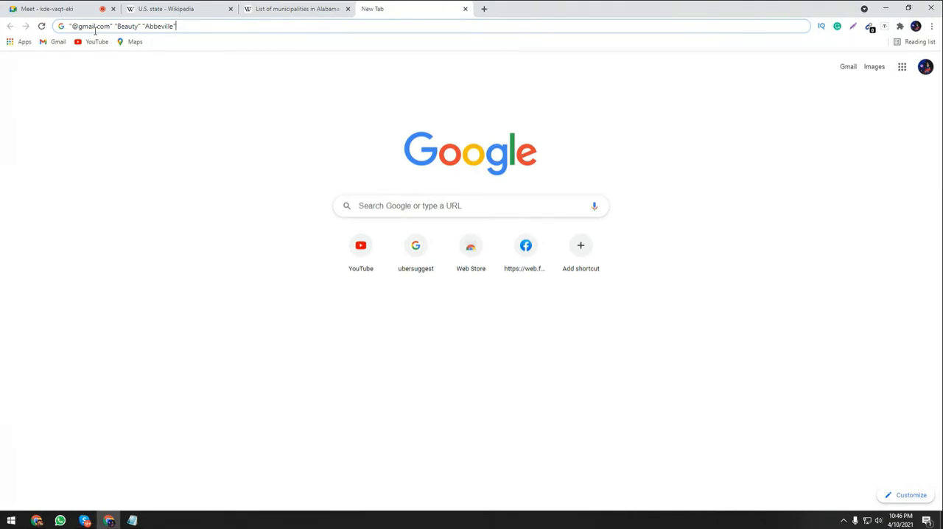
drag(95, 29, 71, 28)
click(184, 25)
drag(98, 27, 75, 31)
click(85, 30)
click(203, 26)
key(Return)
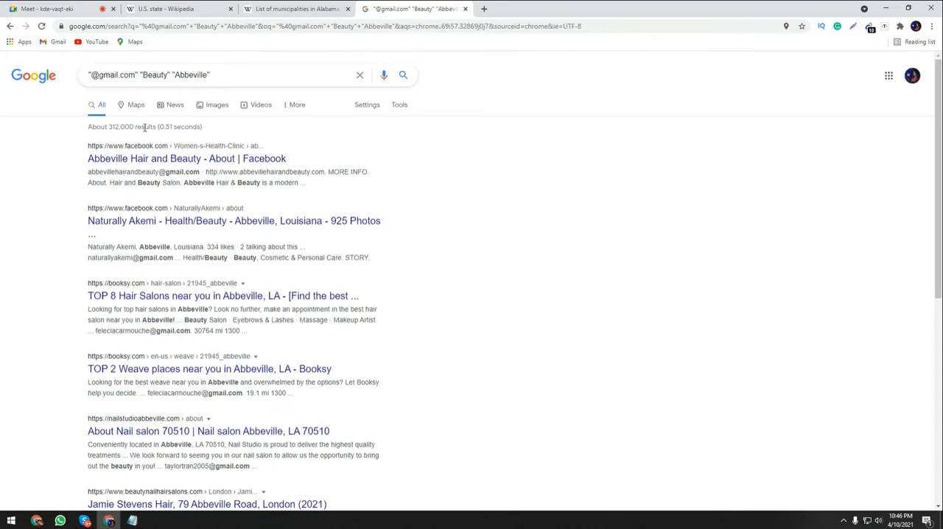
scroll(400, 265, down, 3)
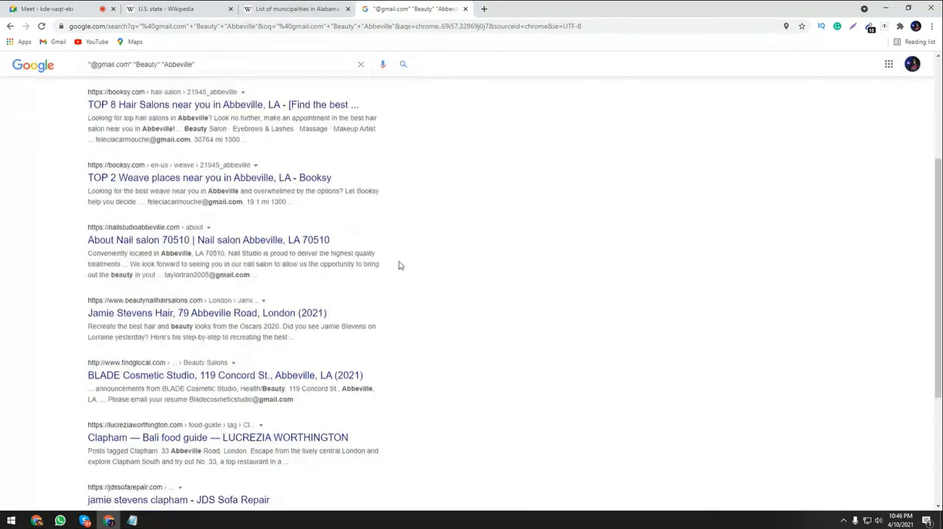
scroll(400, 265, down, 3)
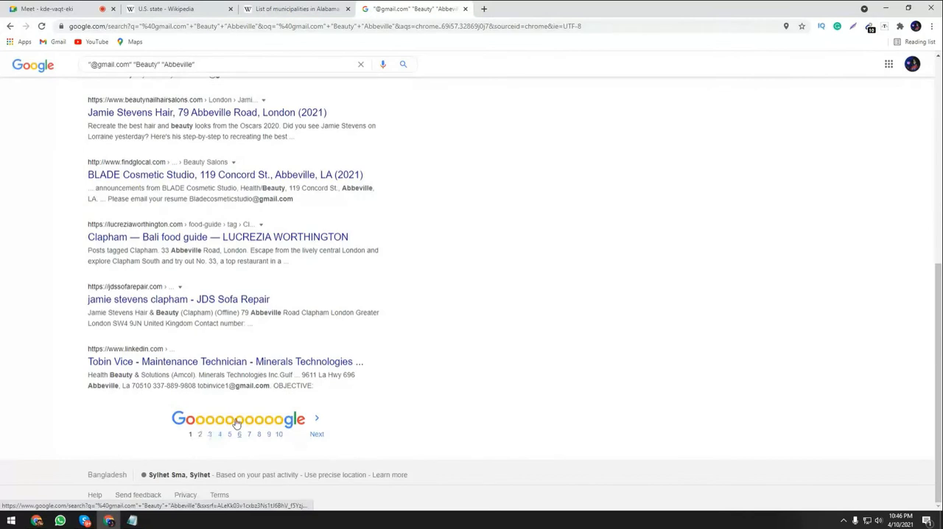
scroll(238, 425, up, 5)
scroll(245, 417, up, 1)
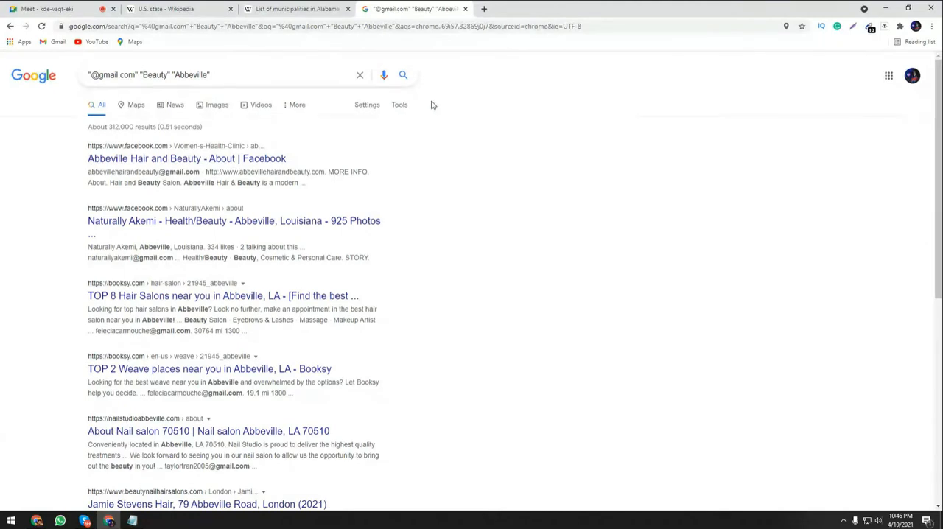
Open Google's Search Settings and raise the number of results per page.
click(364, 108)
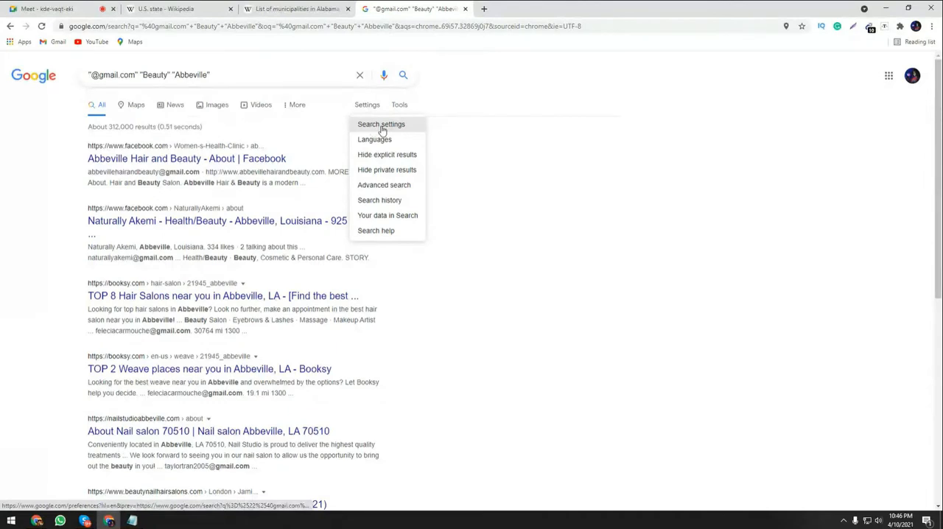
click(380, 125)
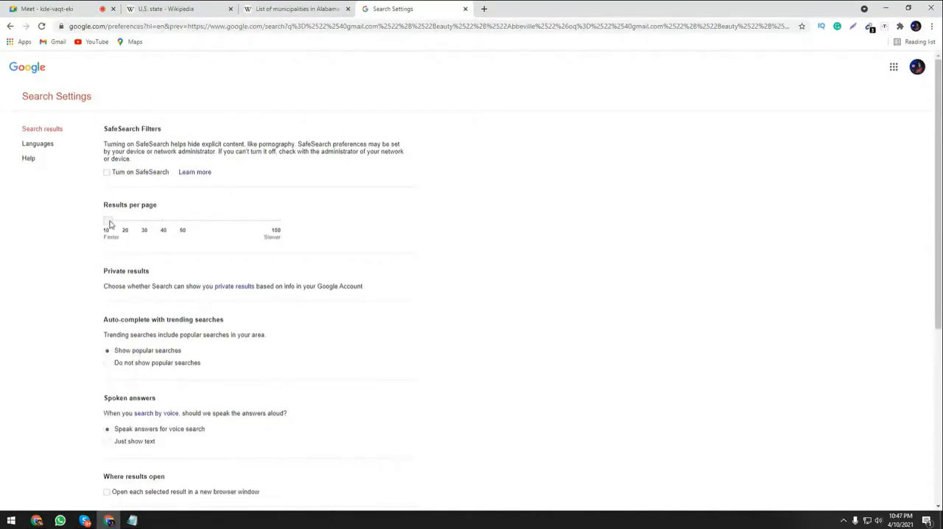
drag(109, 223, 255, 226)
key(Left)
Set the search region to United States and save the search settings.
scroll(284, 246, down, 4)
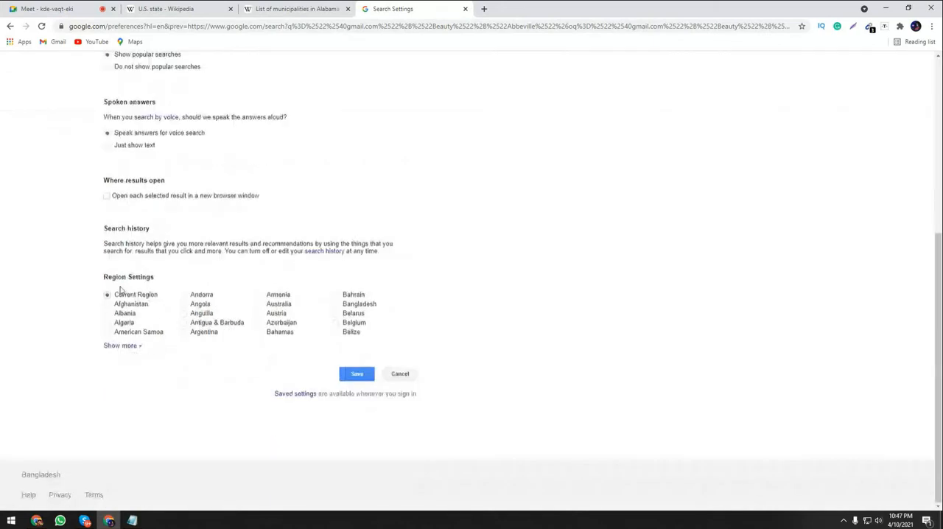
click(120, 346)
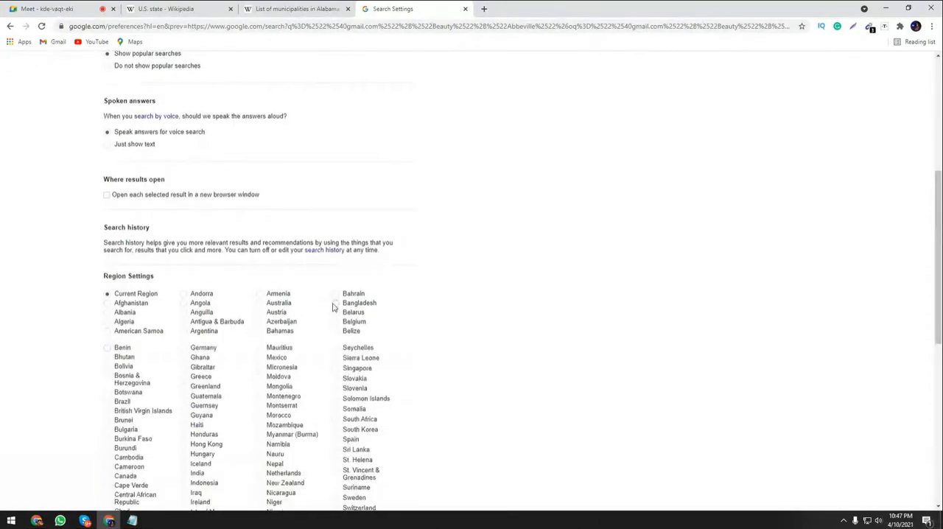
scroll(333, 307, down, 3)
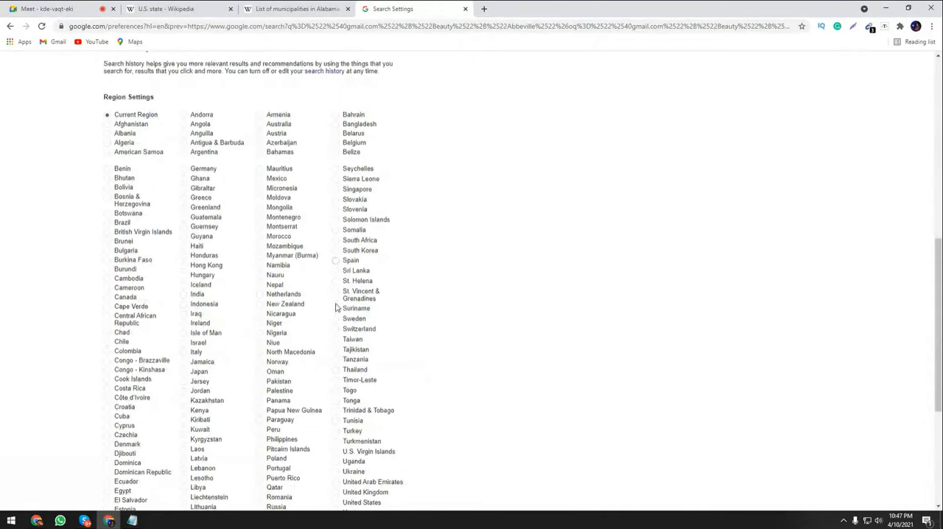
scroll(336, 307, down, 2)
scroll(248, 338, up, 5)
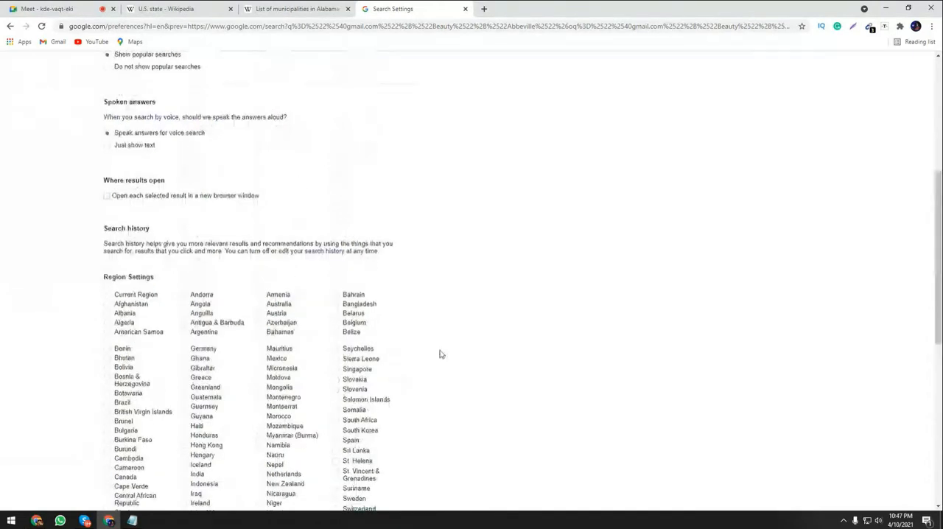
scroll(440, 354, down, 7)
click(360, 379)
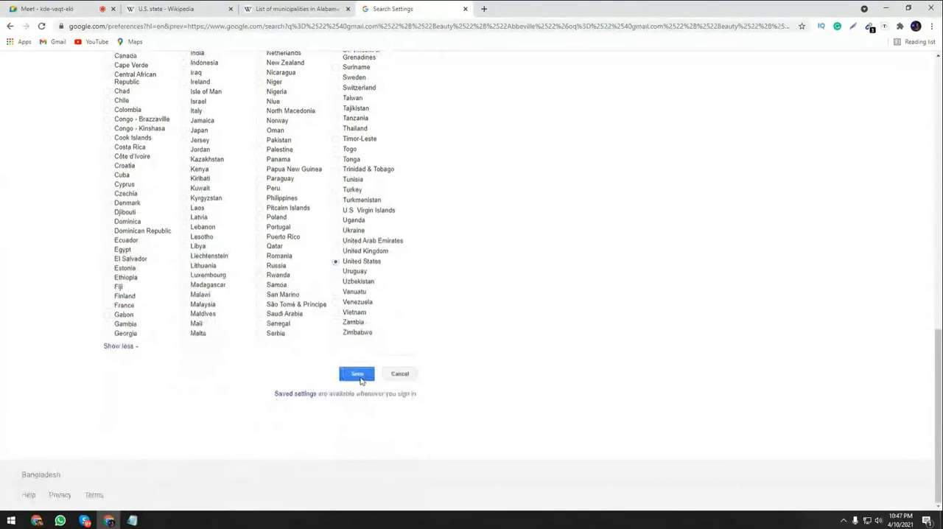
click(557, 81)
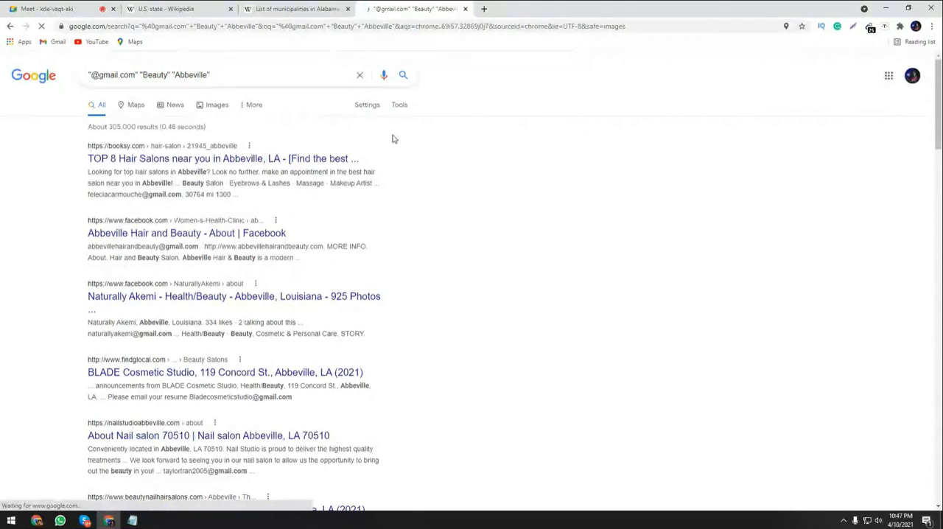
Look through the refreshed results, limit them to the past month, and view the addresses collected by the e-mail extractor.
scroll(218, 221, down, 3)
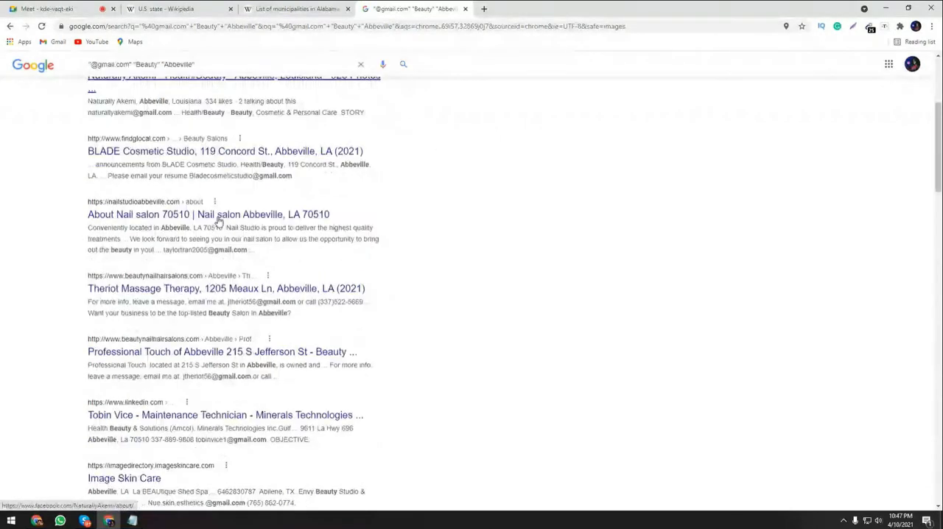
scroll(218, 221, down, 10)
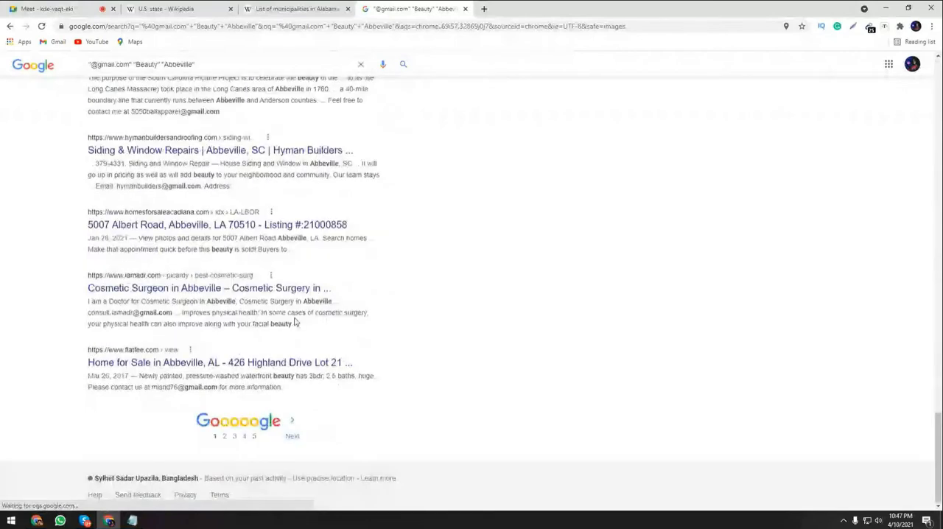
scroll(641, 357, up, 5)
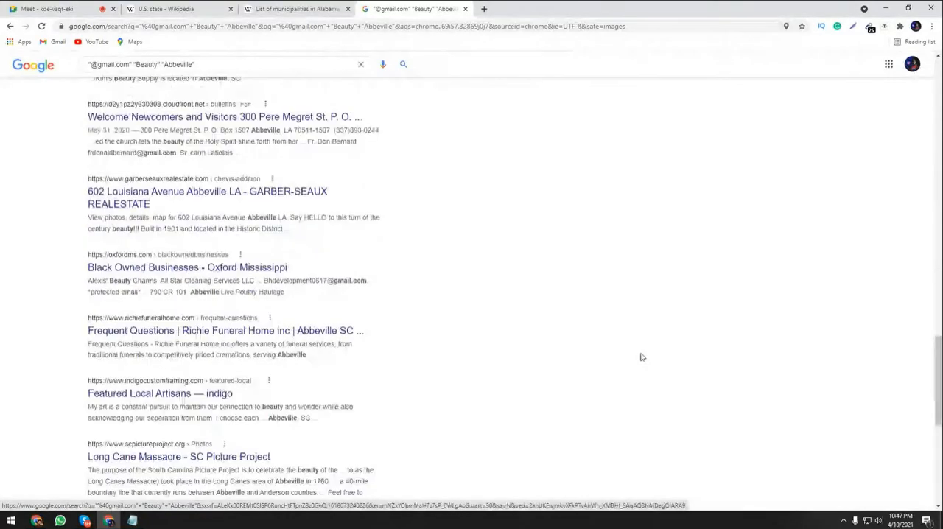
scroll(641, 357, up, 10)
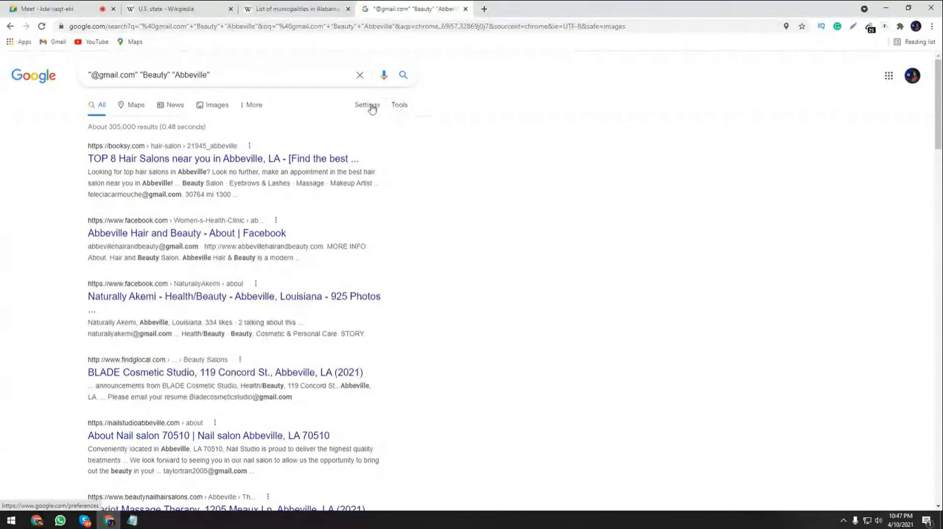
click(399, 106)
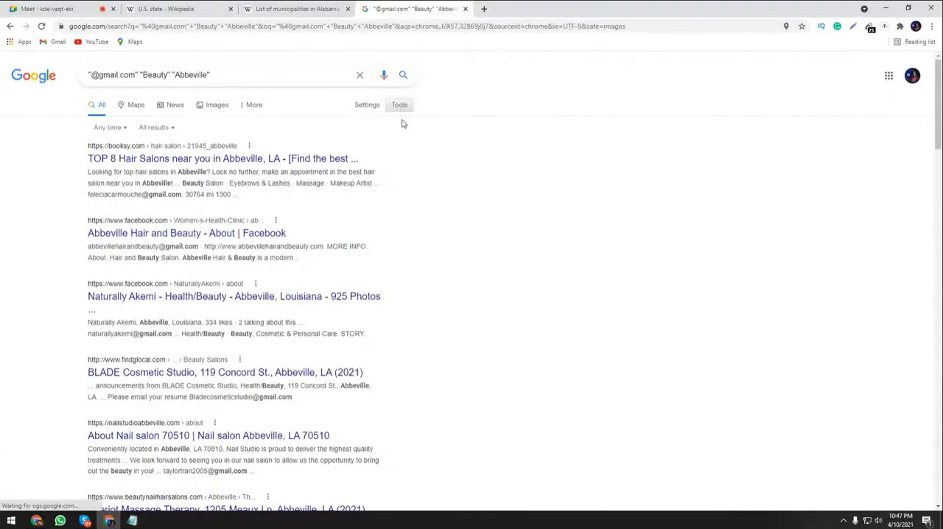
click(399, 106)
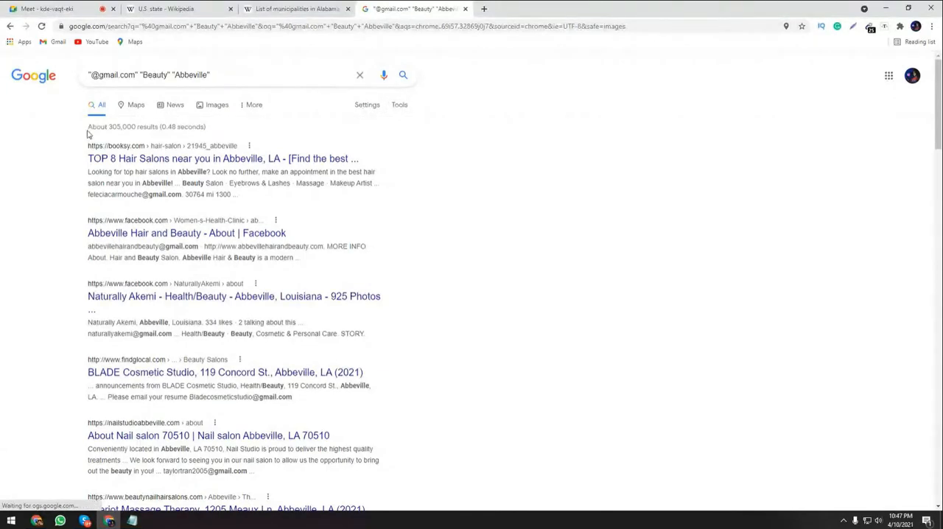
click(399, 105)
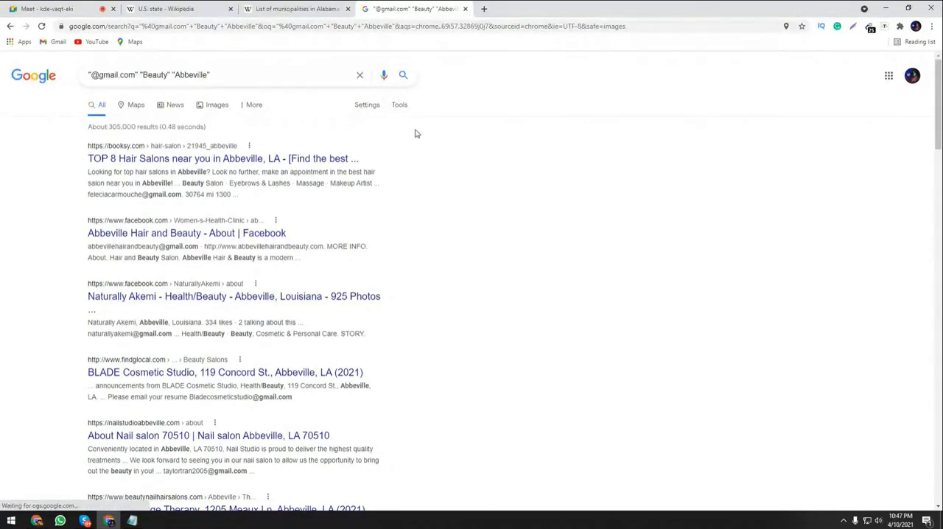
click(398, 105)
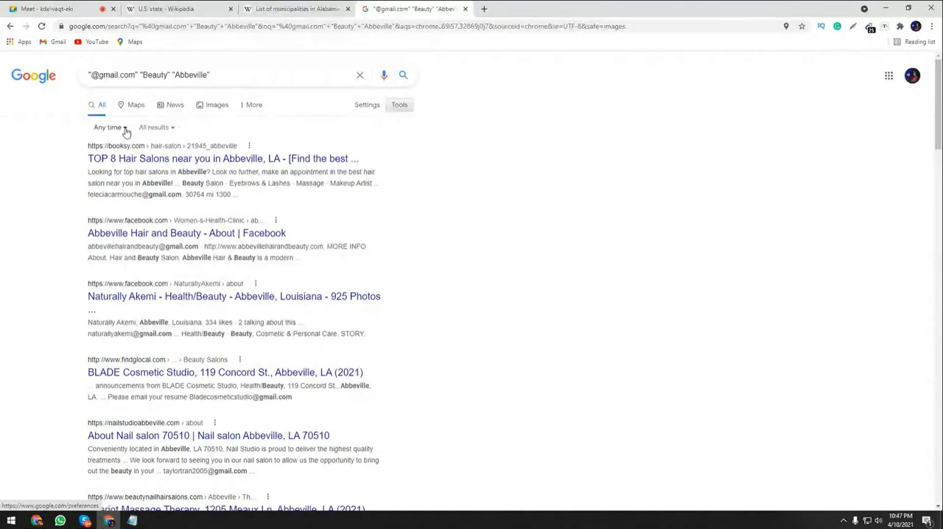
click(129, 132)
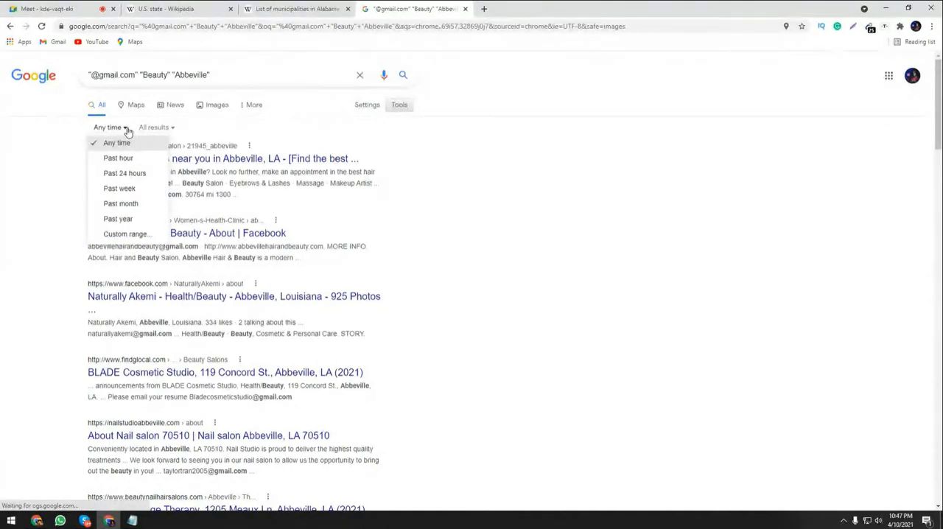
click(137, 204)
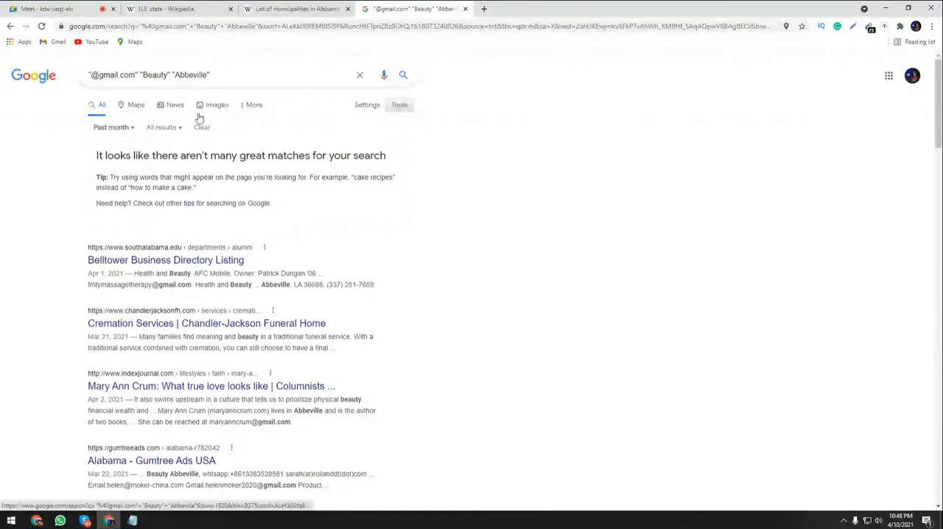
click(869, 28)
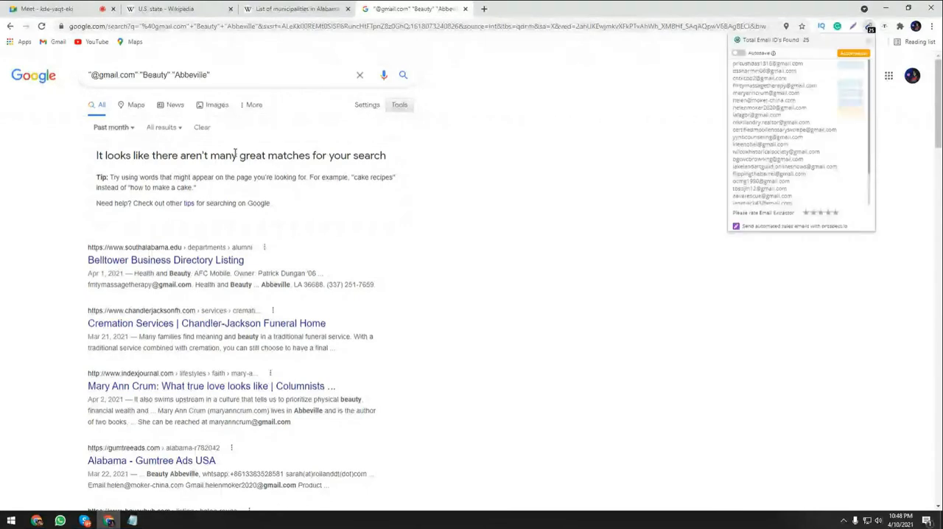
click(613, 220)
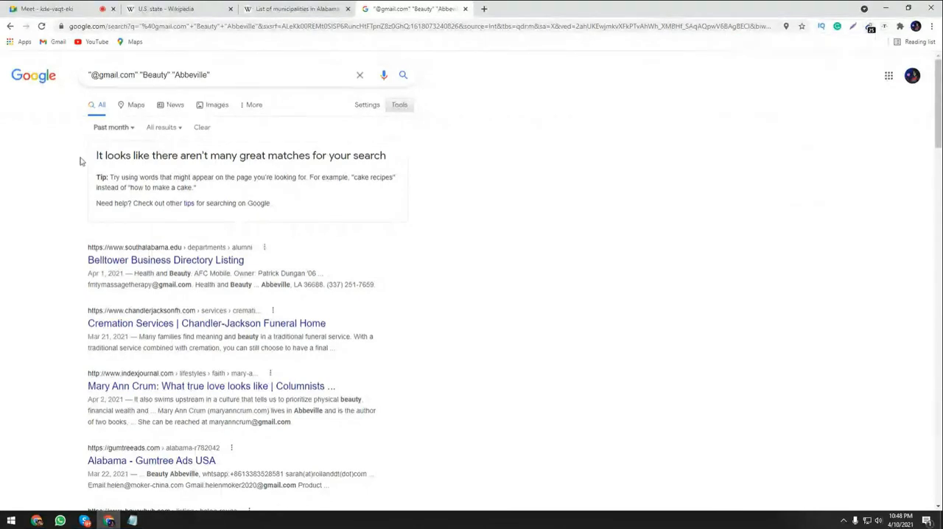
Reset the results' time range to any time and view the e-mail extractor's collected addresses again.
click(130, 130)
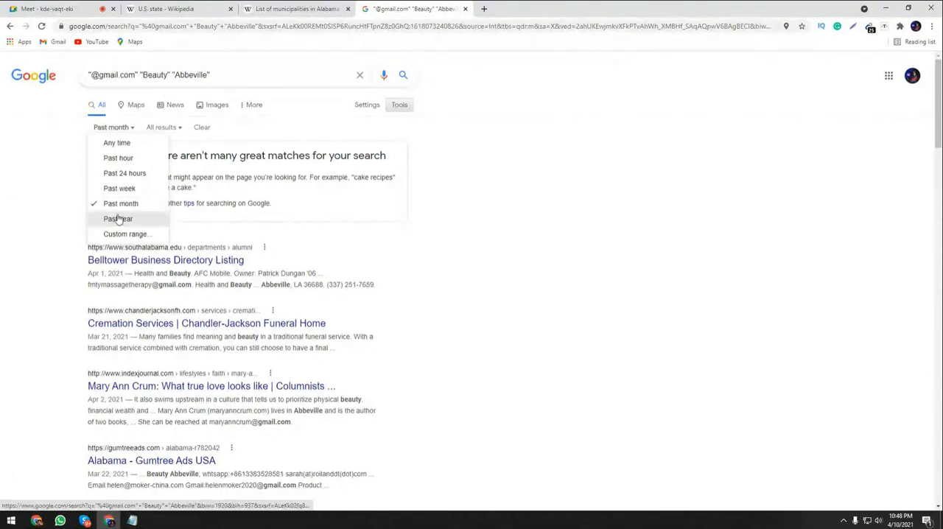
right_click(877, 28)
click(871, 29)
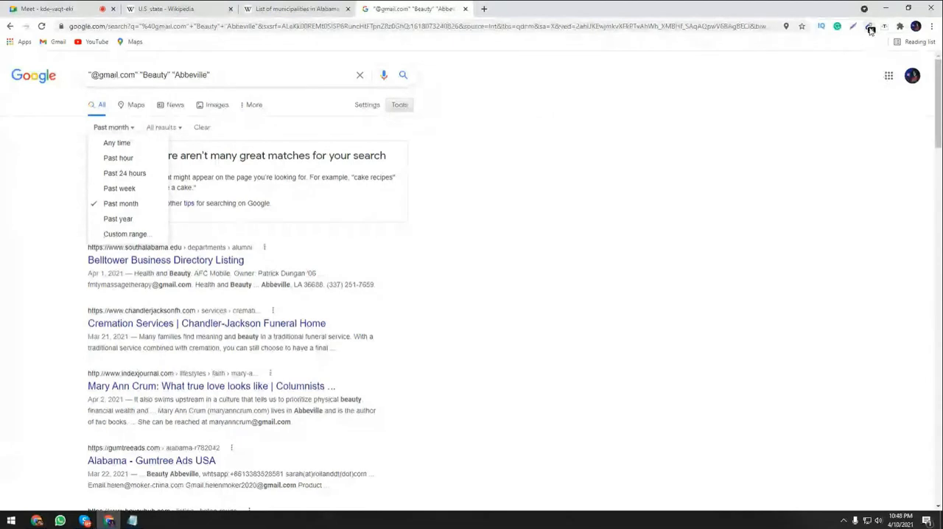
click(870, 29)
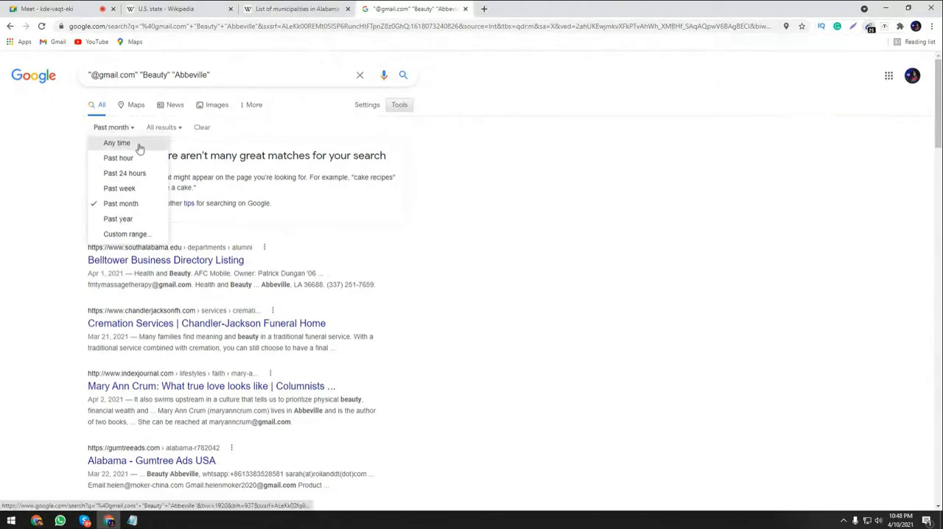
click(117, 143)
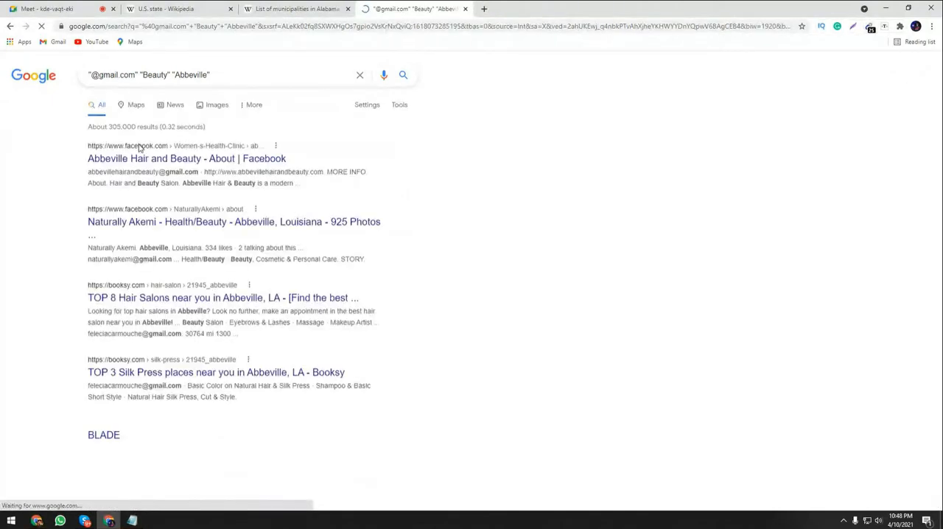
click(871, 28)
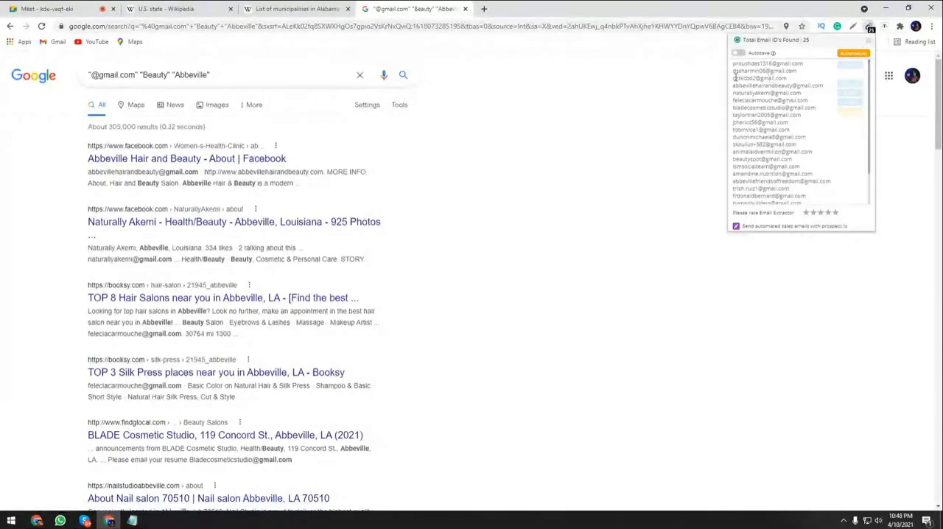
click(621, 225)
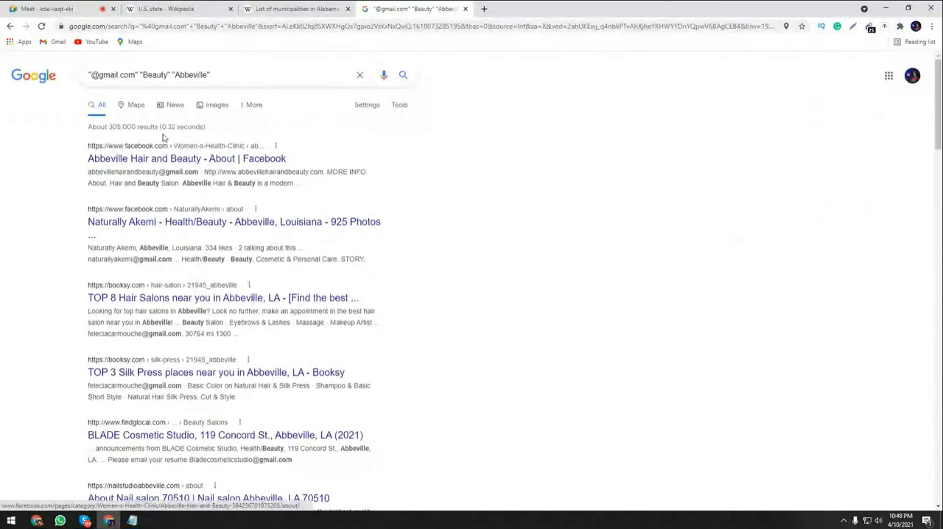
Limit the results to the past 24 hours and check the addresses in the e-mail extractor.
click(399, 105)
click(110, 128)
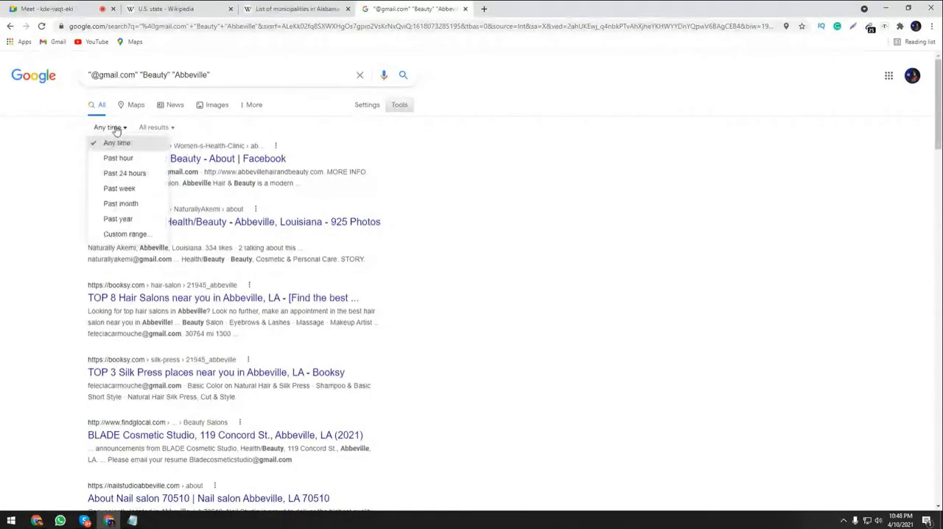
click(125, 173)
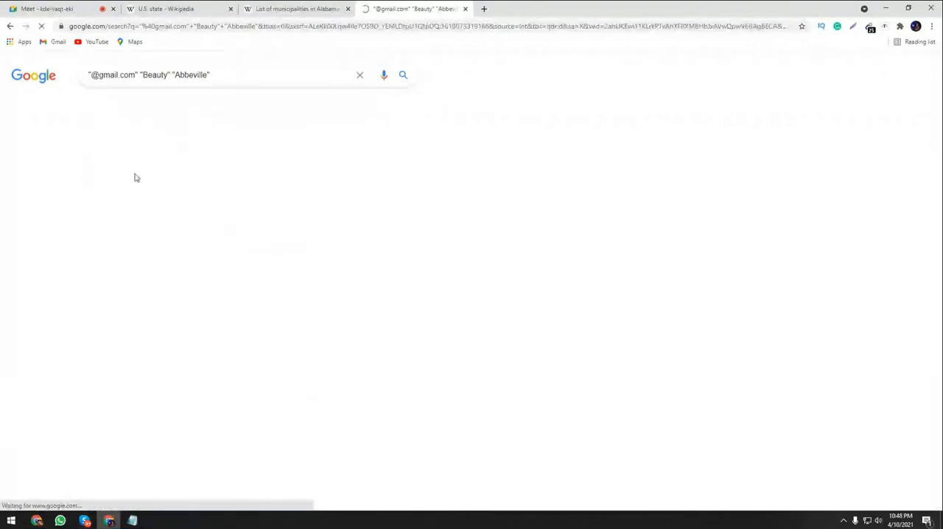
click(869, 28)
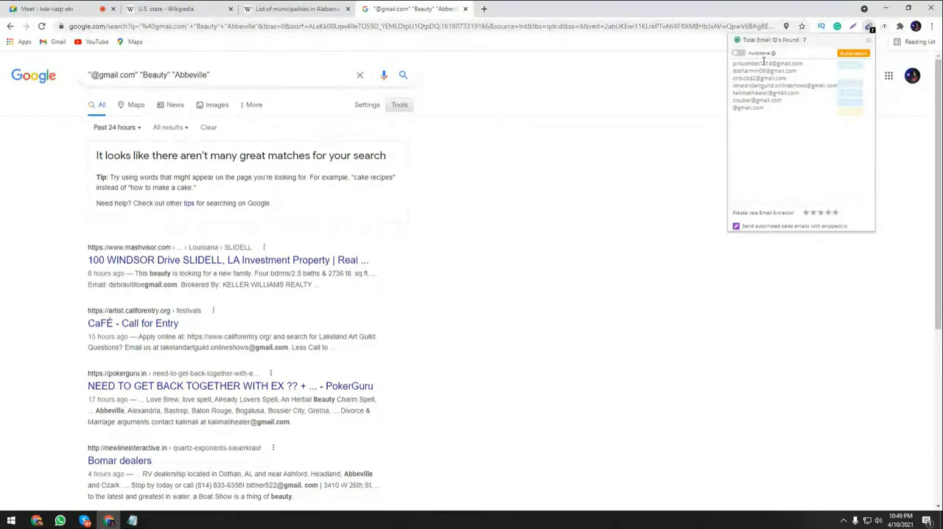
click(598, 175)
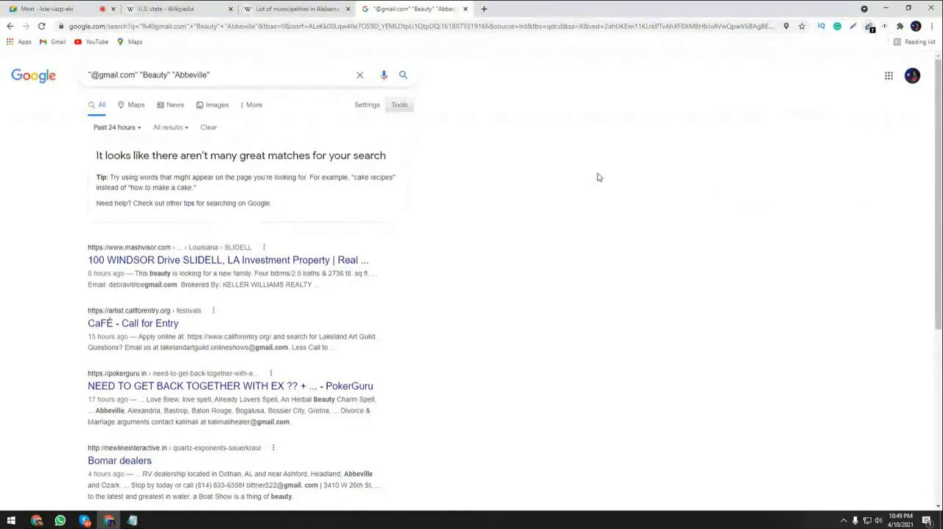
Limit the results to the past week, check the e-mail extractor's addresses, and look through the results.
click(118, 128)
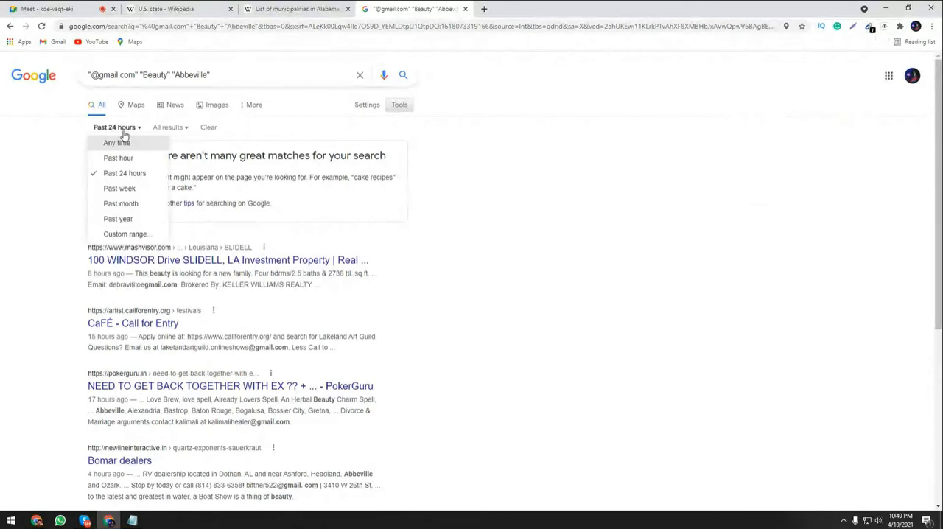
click(119, 189)
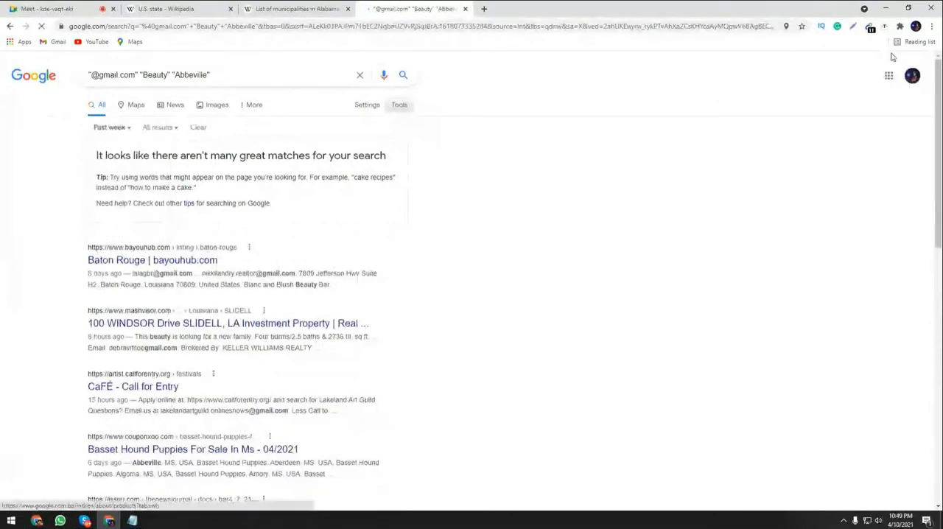
click(872, 31)
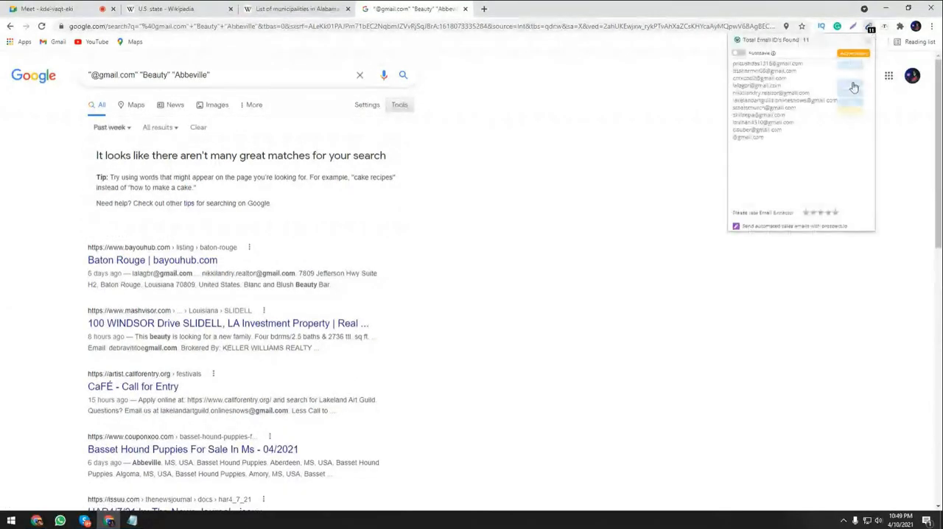
click(633, 184)
scroll(298, 210, down, 8)
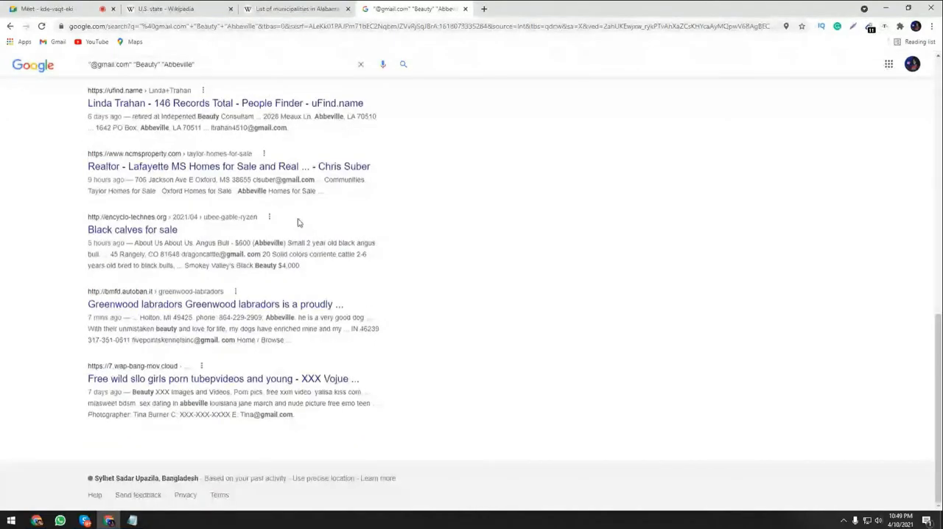
scroll(523, 346, up, 5)
scroll(526, 344, up, 5)
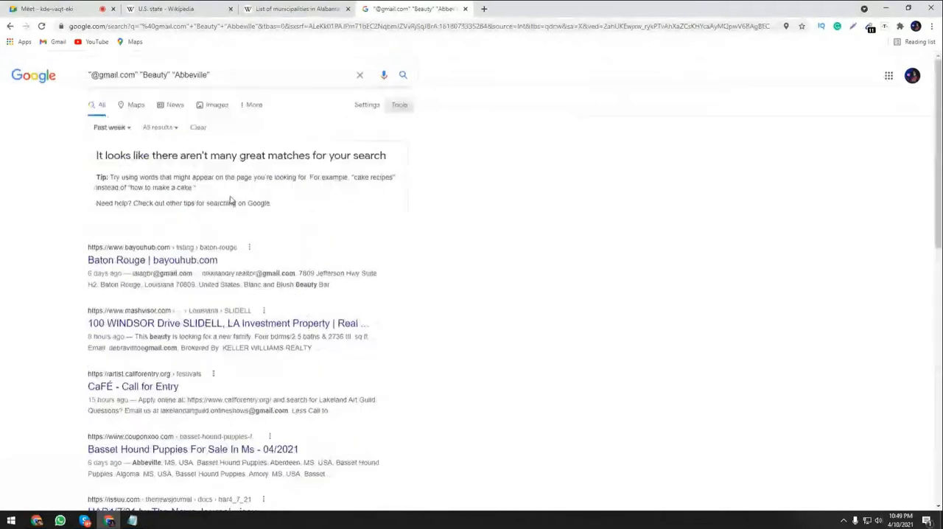
click(112, 127)
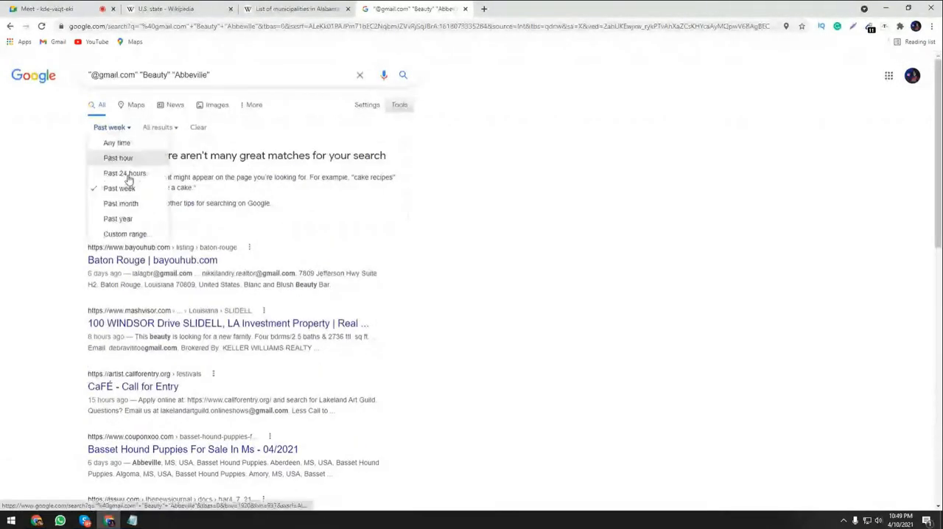
click(135, 219)
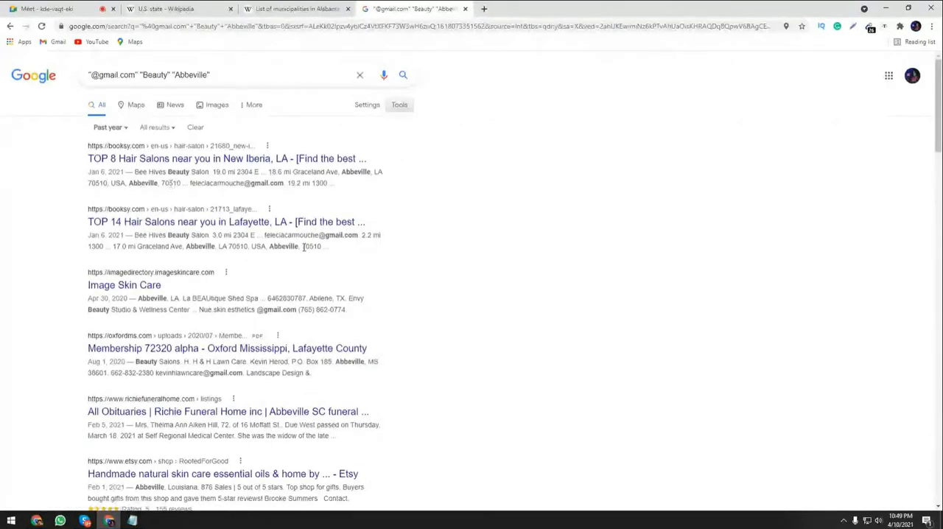
scroll(306, 251, down, 2)
scroll(306, 251, down, 10)
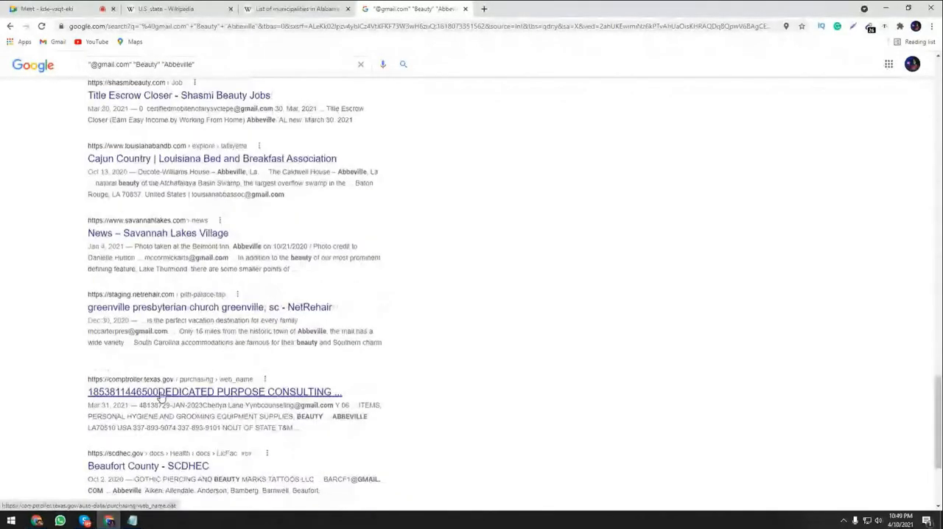
scroll(191, 353, up, 10)
scroll(228, 306, up, 5)
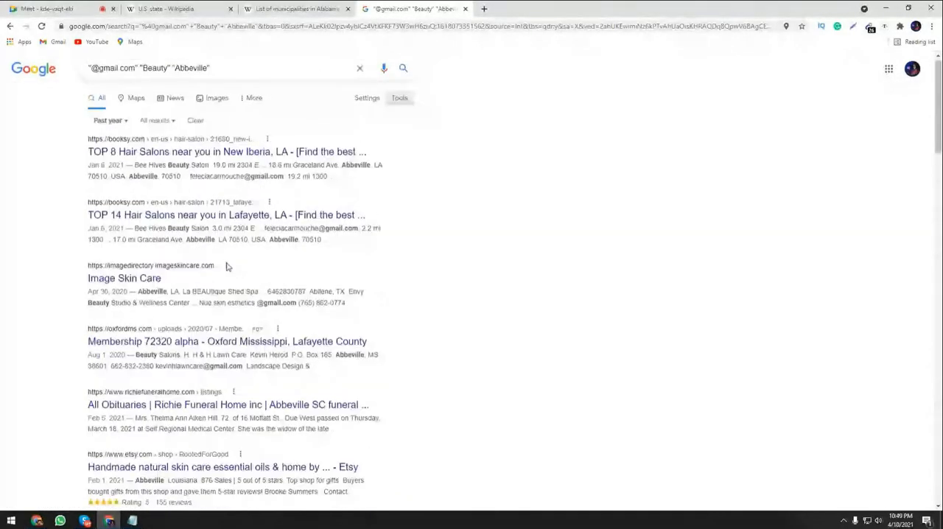
Save the search settings again with 100 results per page and complete the robot check.
click(366, 104)
click(378, 127)
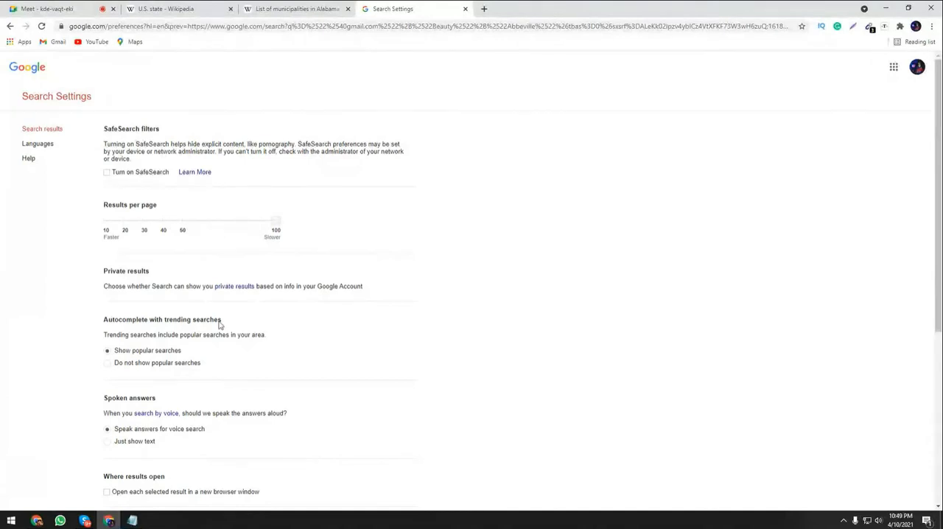
scroll(219, 324, down, 4)
click(354, 383)
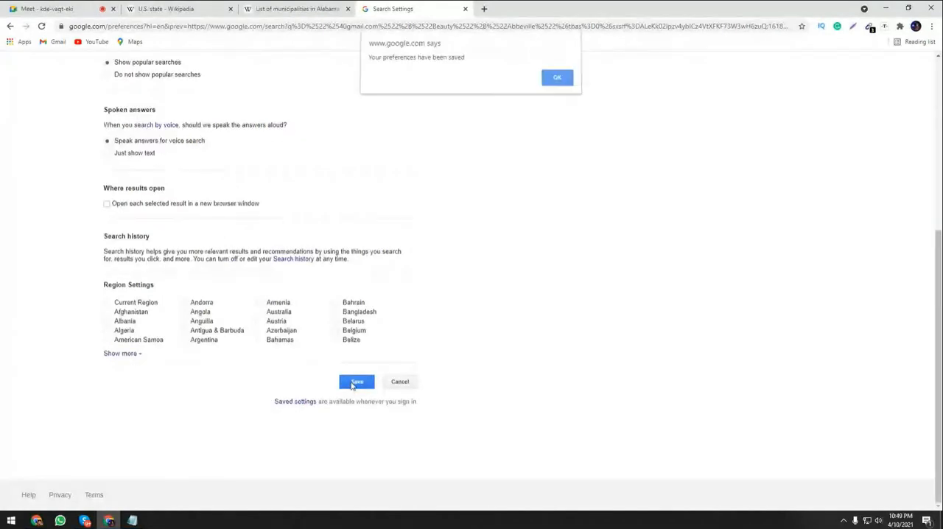
click(557, 80)
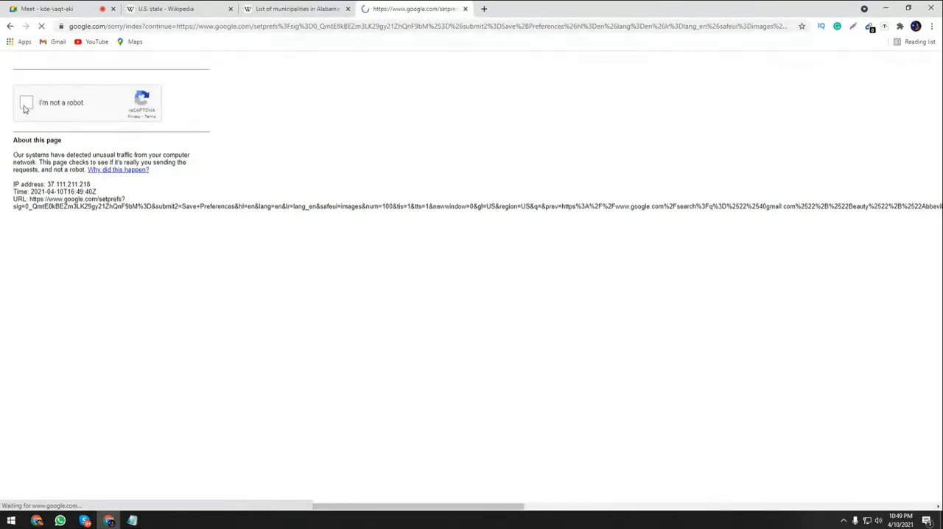
click(25, 107)
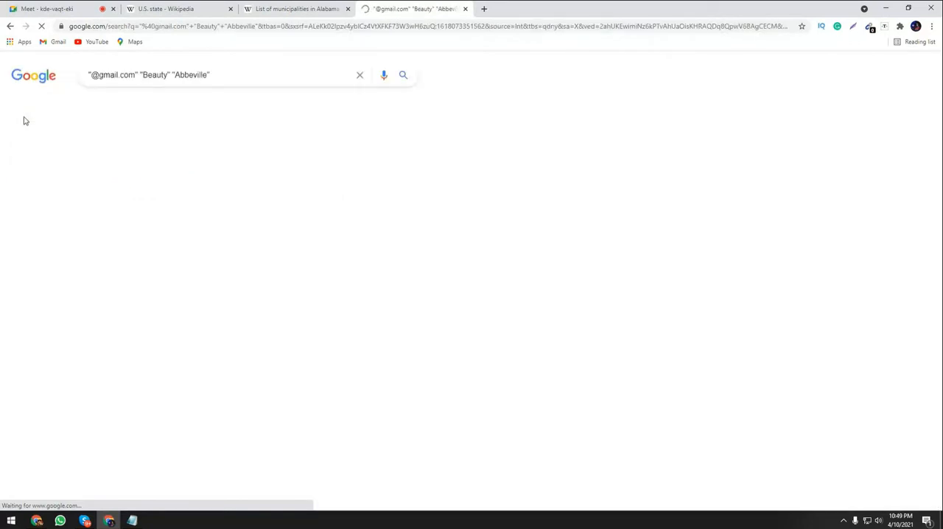
Look through the reloaded past-year results down to the end of the first page and return to the beginning.
scroll(180, 201, down, 2)
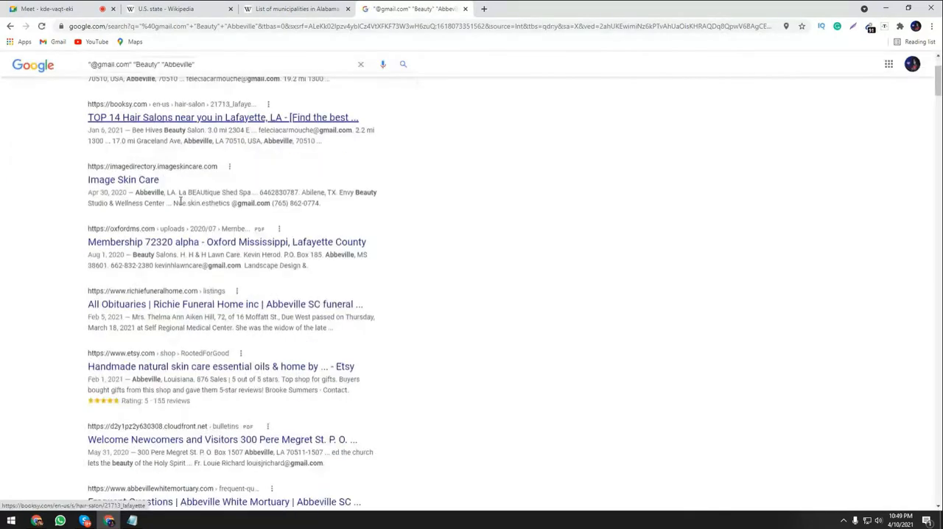
scroll(180, 201, down, 12)
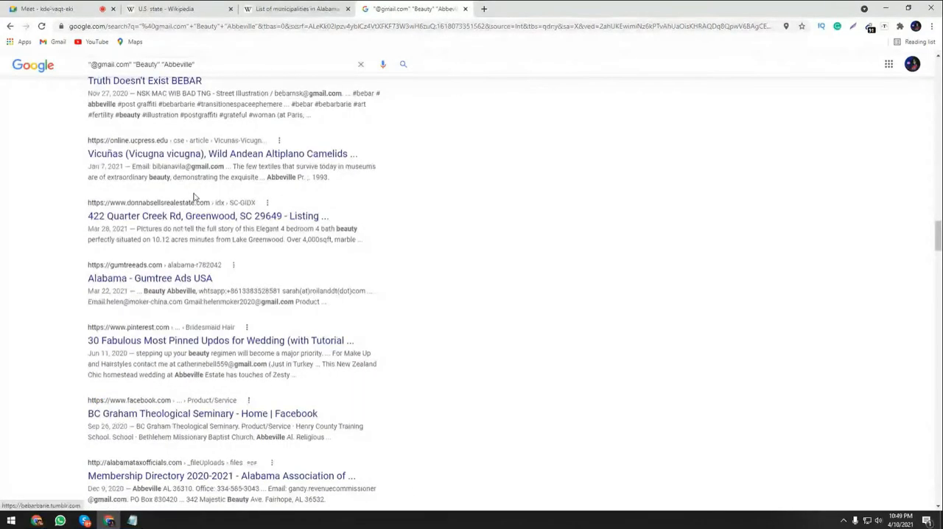
scroll(196, 196, down, 8)
scroll(197, 196, down, 8)
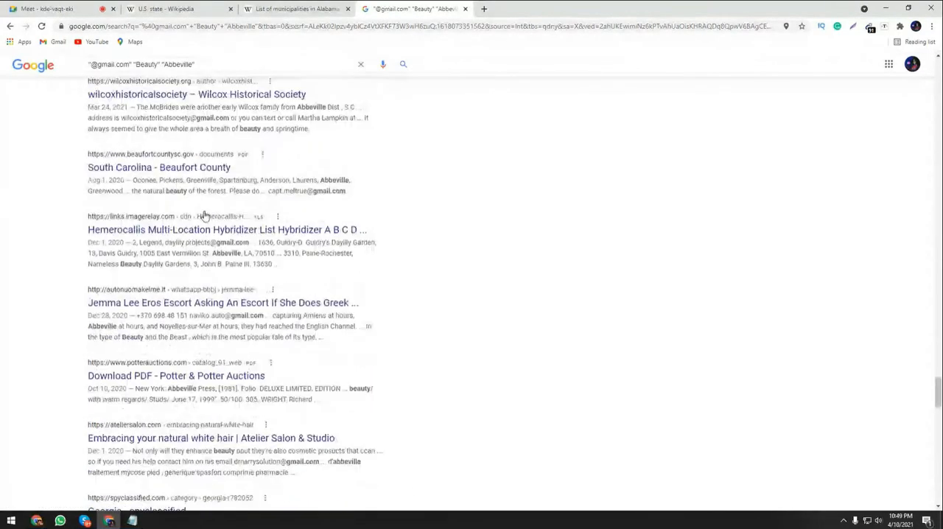
scroll(214, 228, down, 8)
scroll(281, 363, down, 2)
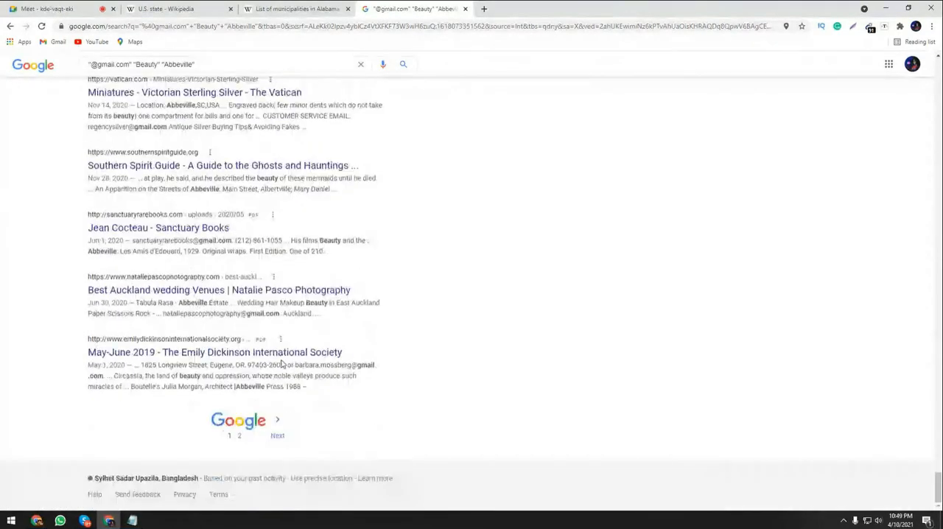
scroll(282, 364, up, 1)
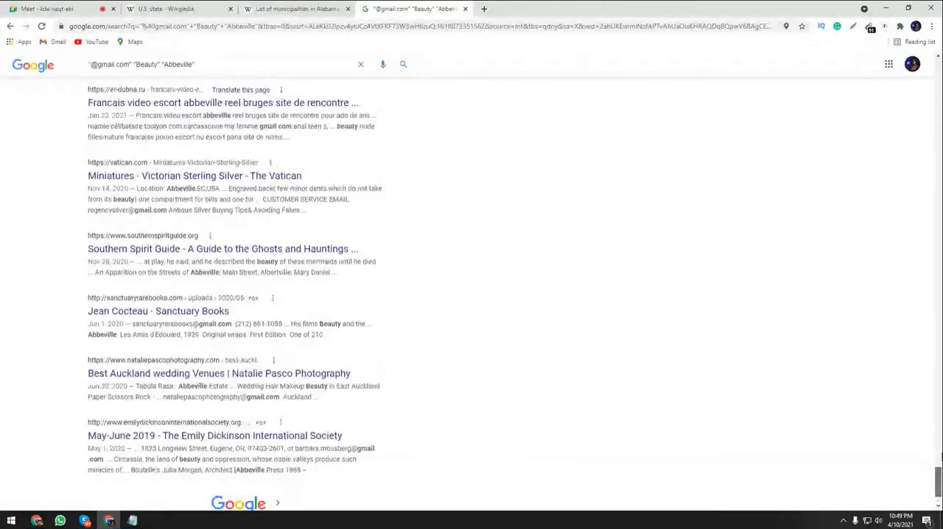
drag(940, 458, 940, 63)
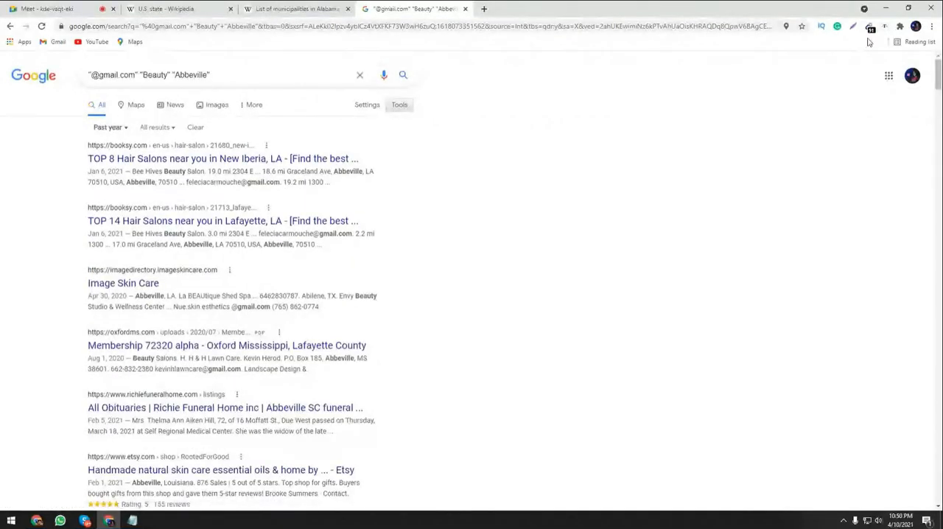
Try the past month and past week time ranges and return the results to the past year.
click(106, 129)
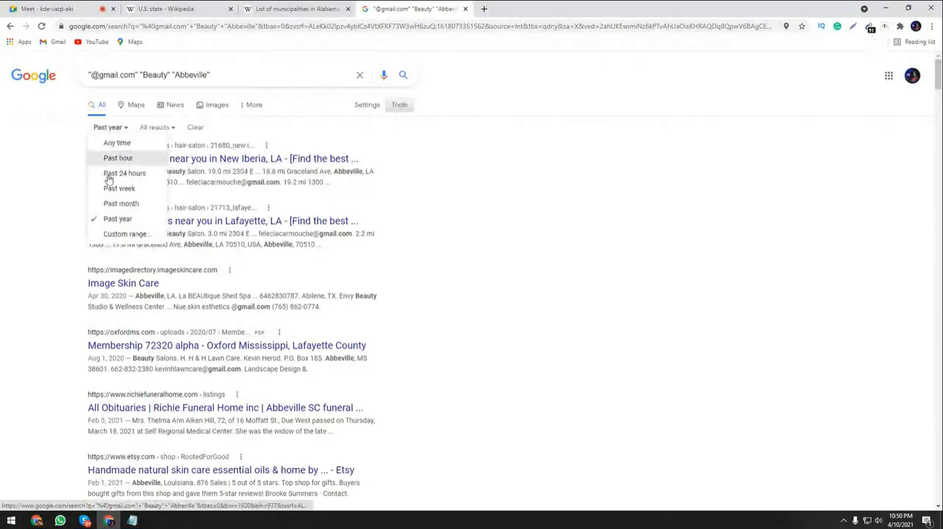
click(119, 206)
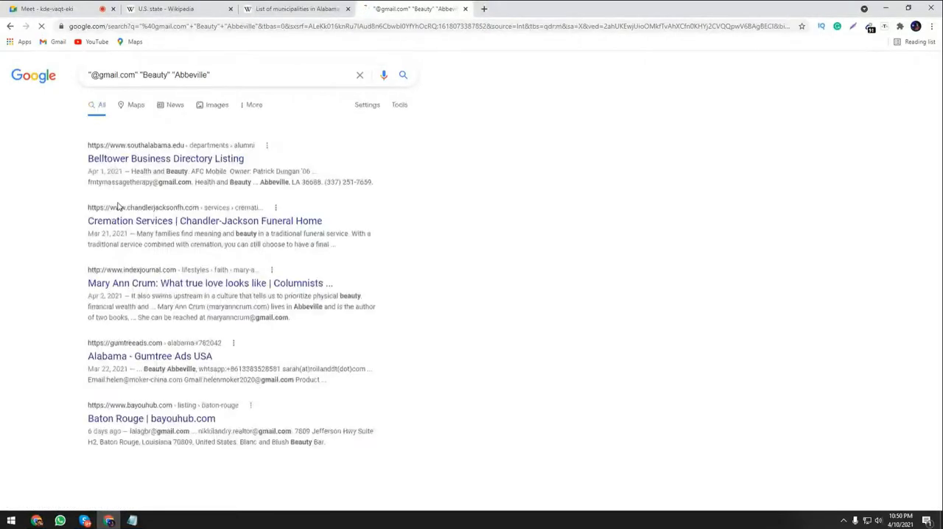
click(106, 128)
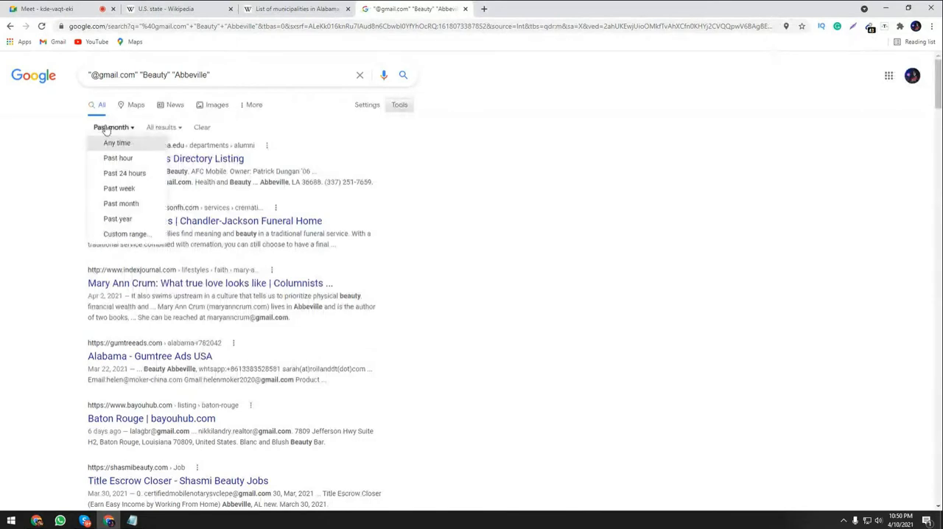
click(119, 187)
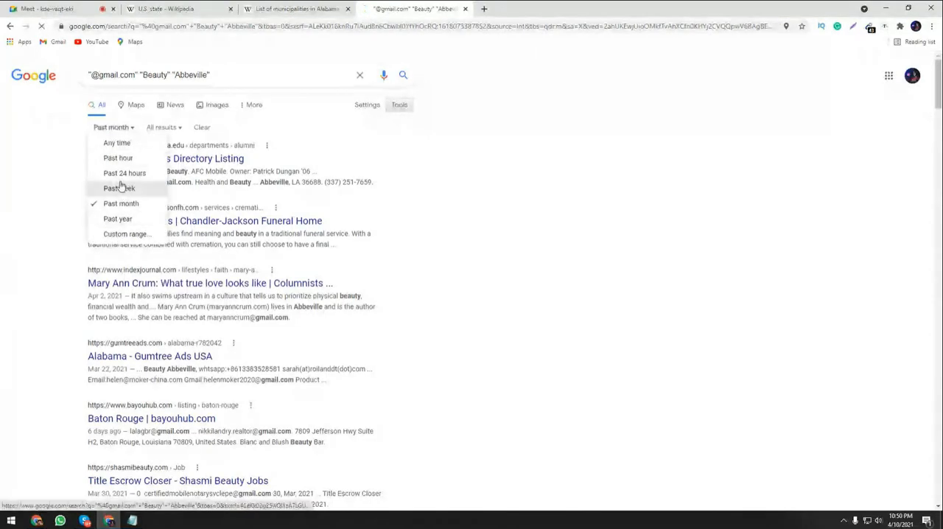
click(125, 129)
click(127, 221)
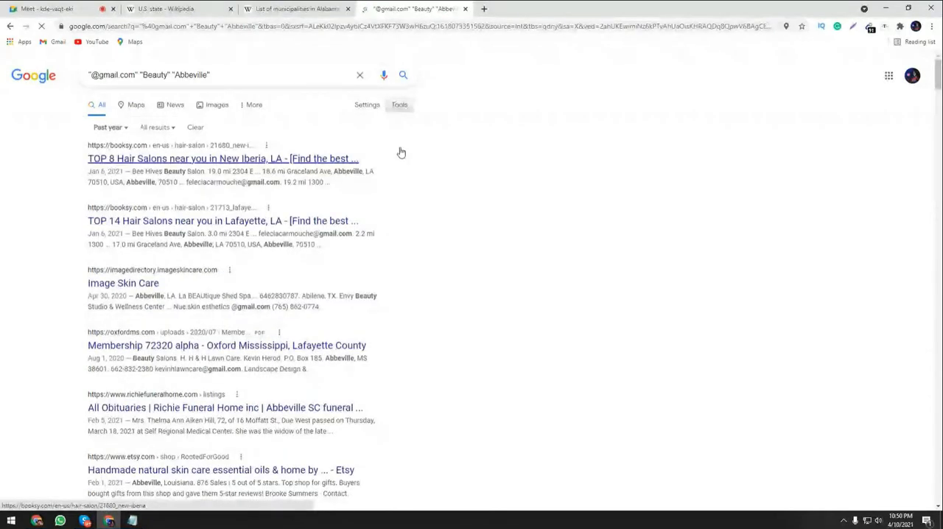
Review the addresses collected from the past-year results in the e-mail extractor and copy them.
click(870, 29)
scroll(789, 165, down, 3)
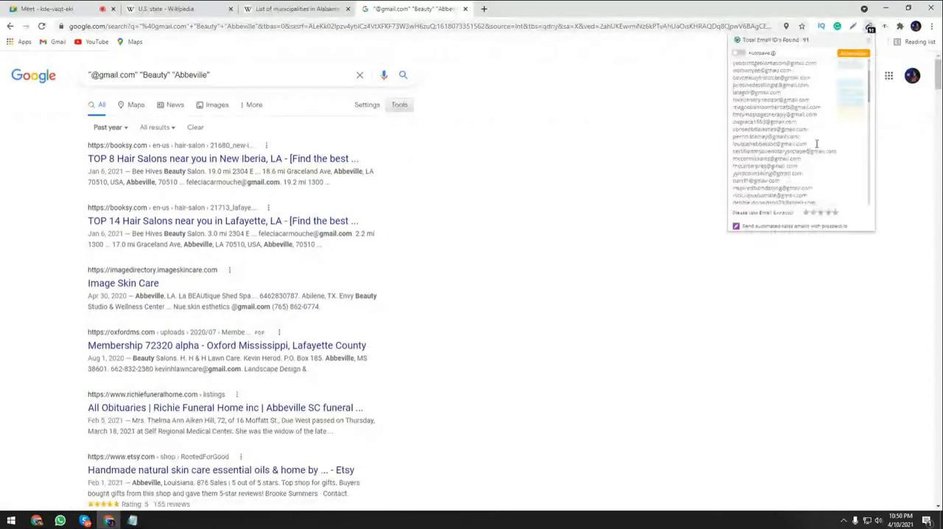
scroll(789, 165, up, 5)
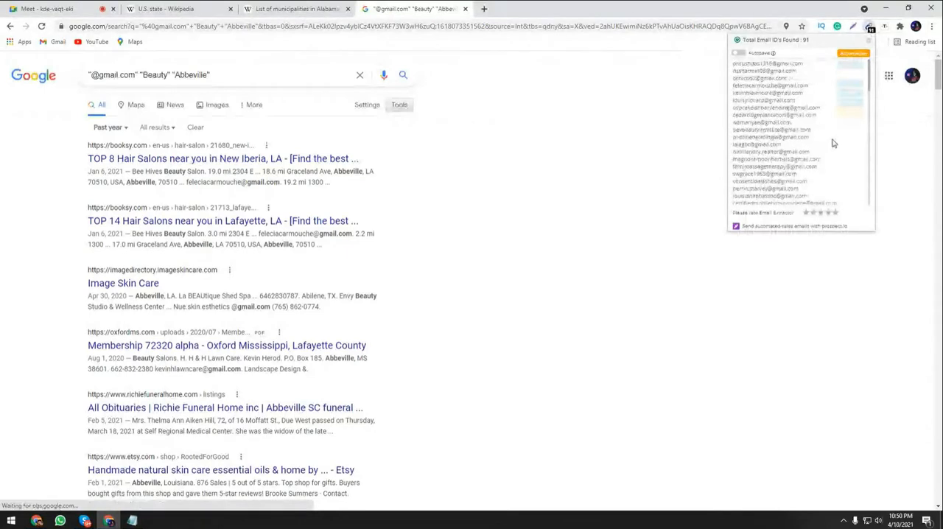
click(851, 85)
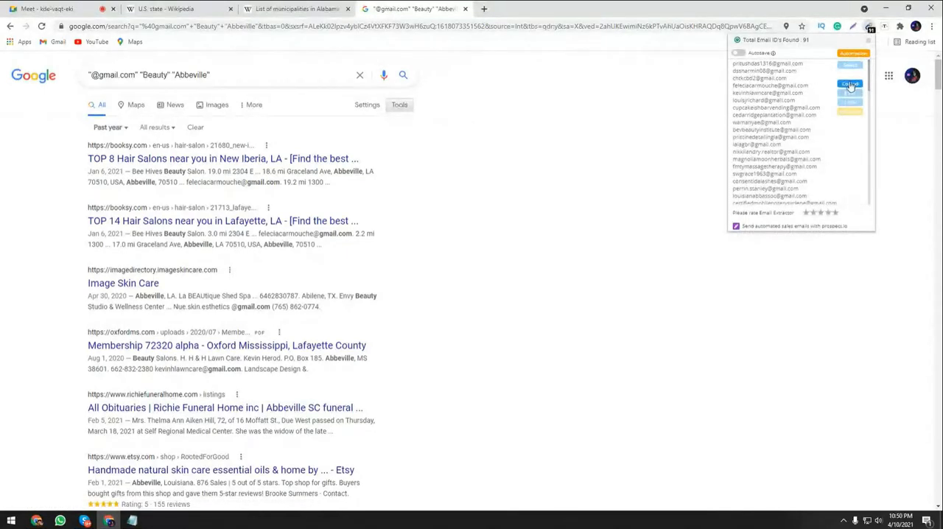
click(857, 87)
Open Google Drive in a new browser tab and check the class chat in Google Meet.
click(523, 11)
click(483, 9)
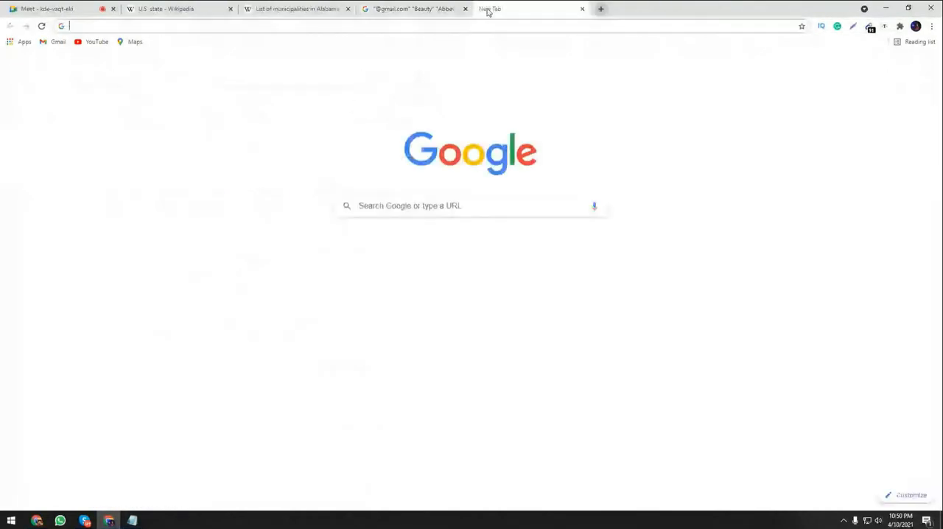
click(902, 66)
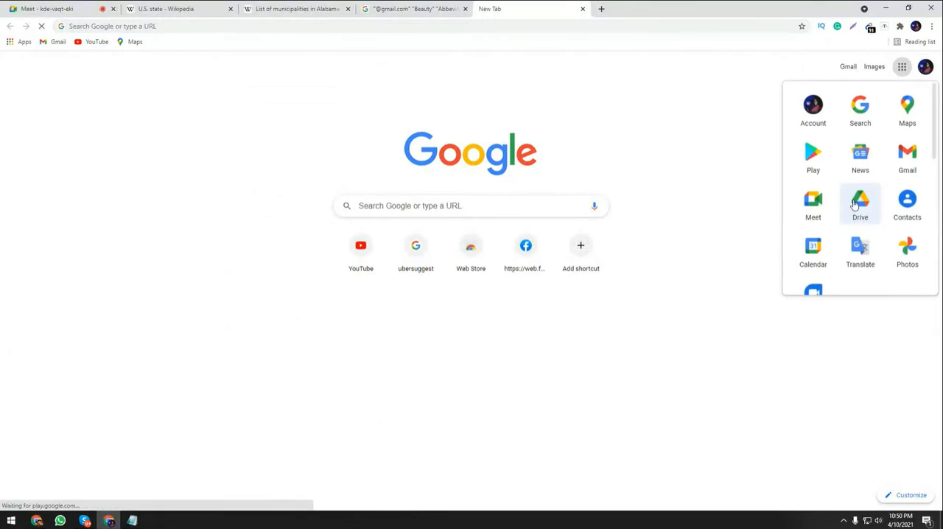
click(859, 200)
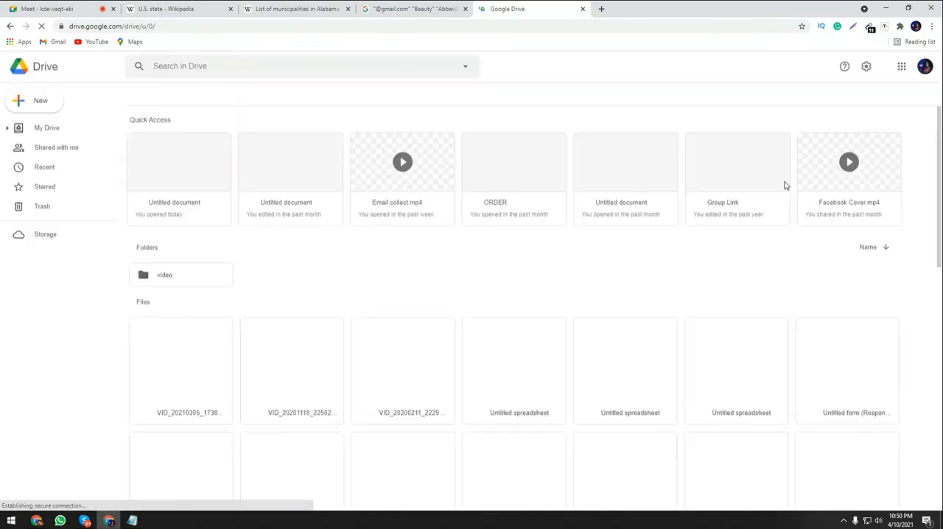
click(52, 9)
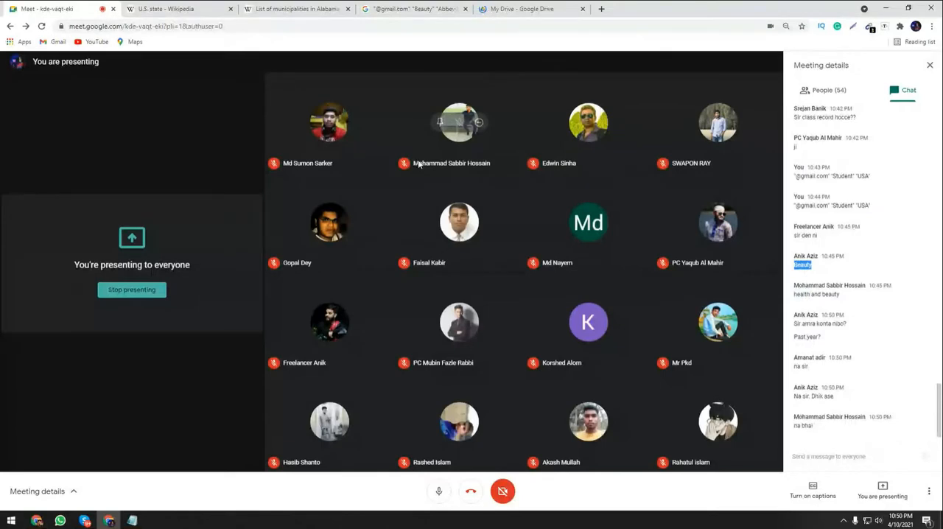
Create a blank Google Sheets spreadsheet in My Drive and return to the class chat in Google Meet.
click(523, 7)
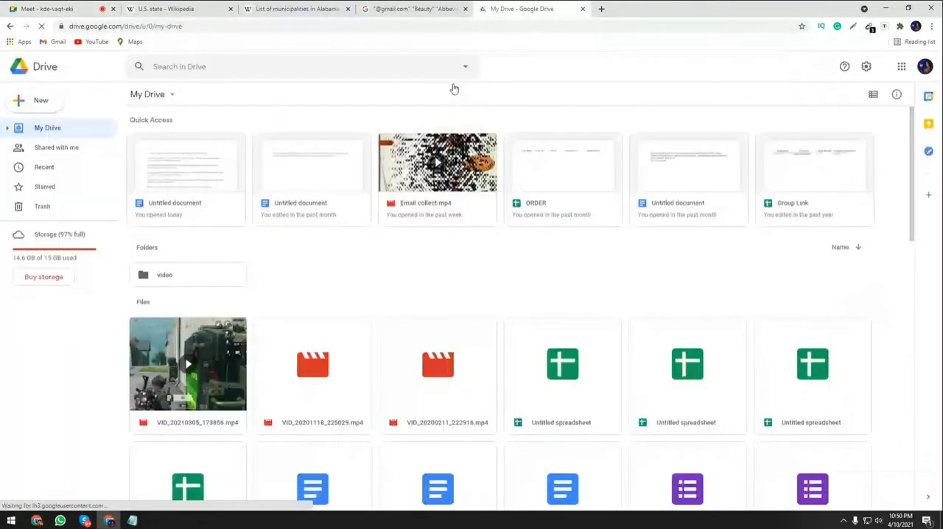
right_click(315, 261)
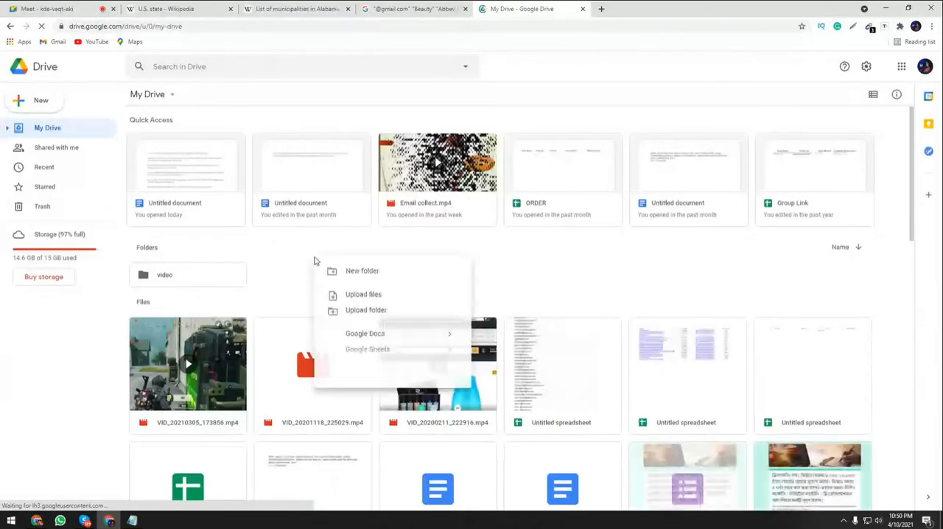
click(363, 352)
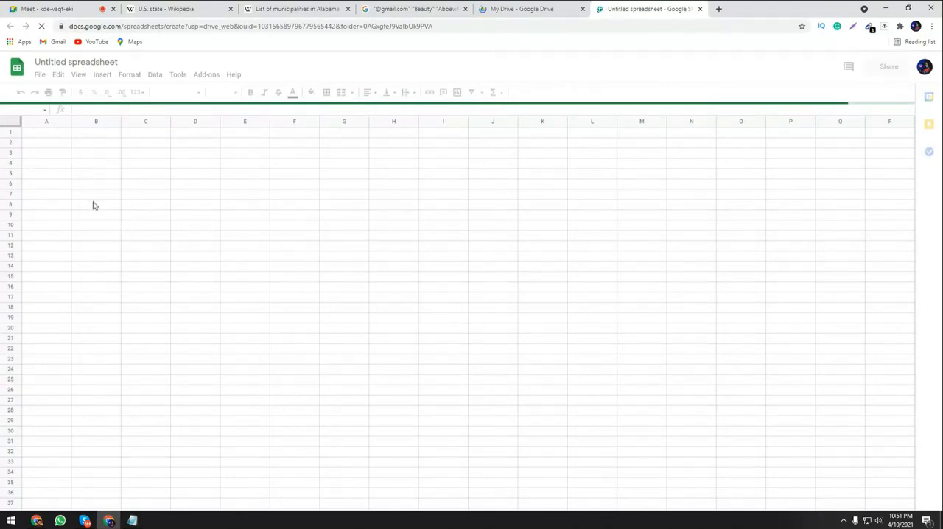
click(47, 10)
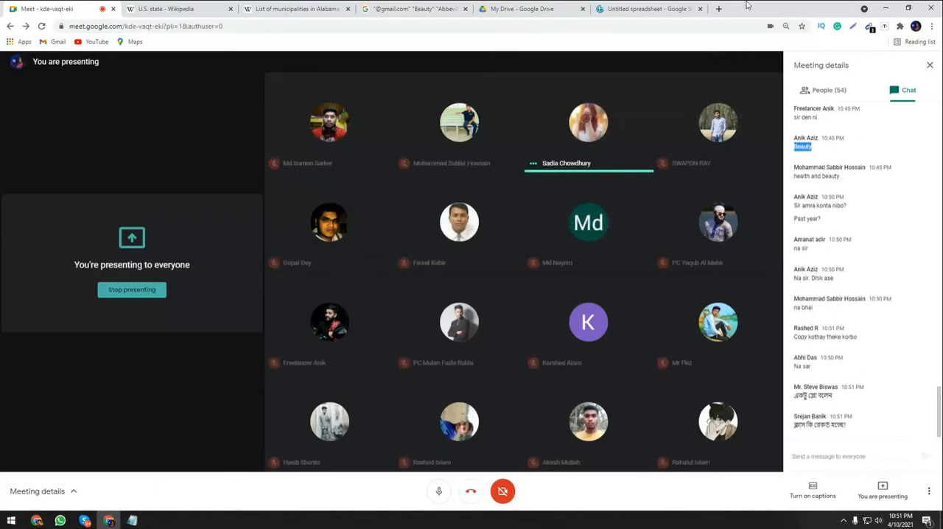
Return to the new untitled spreadsheet and widen column A to several times its default width.
click(649, 9)
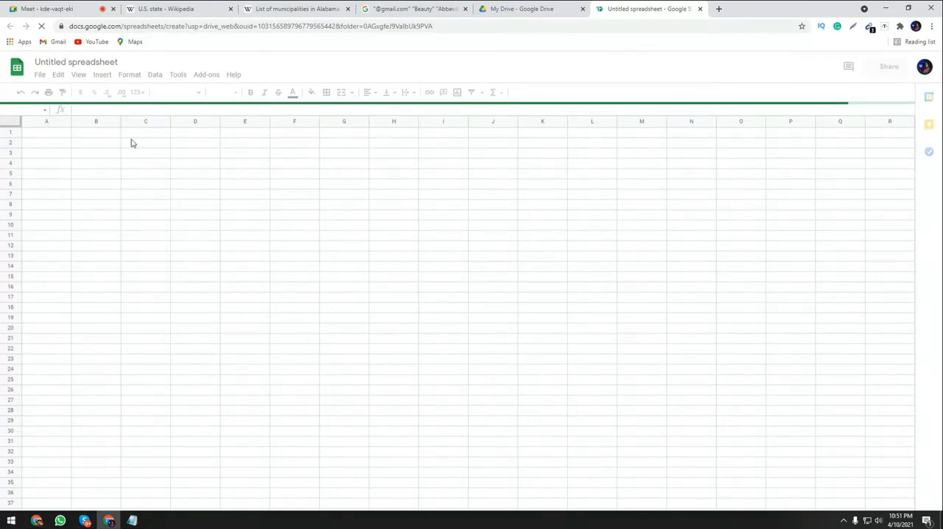
click(560, 8)
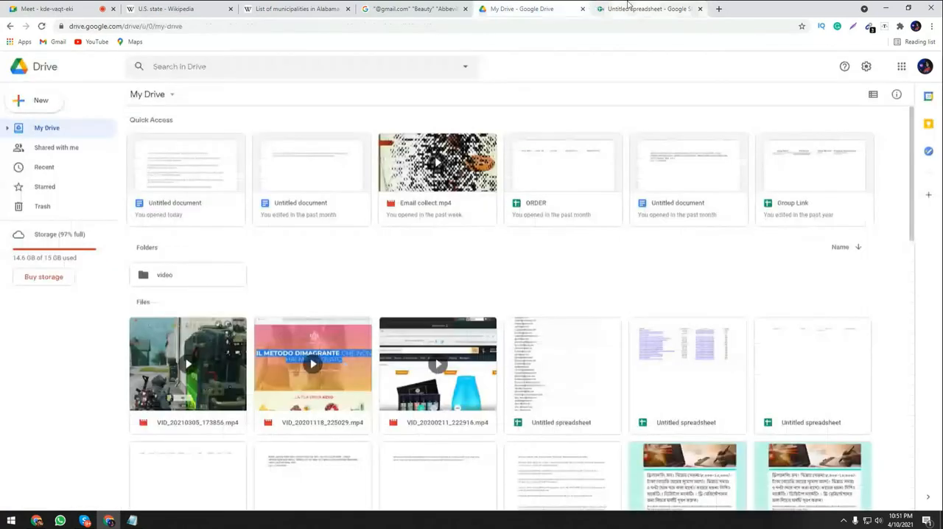
click(629, 7)
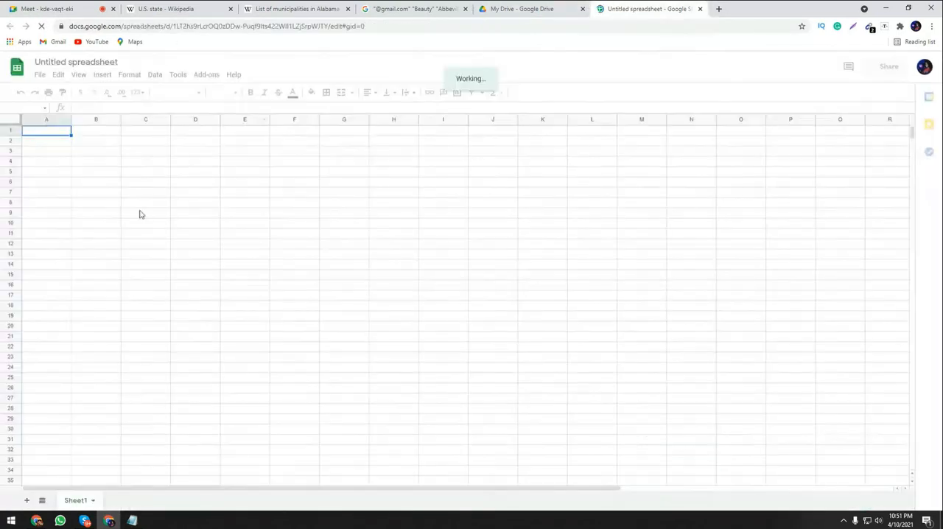
drag(71, 120, 232, 137)
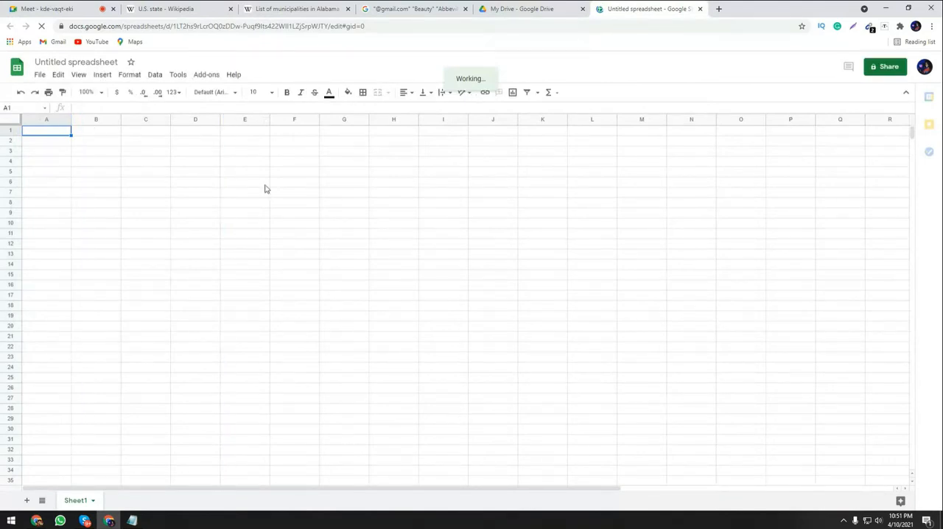
drag(71, 120, 240, 137)
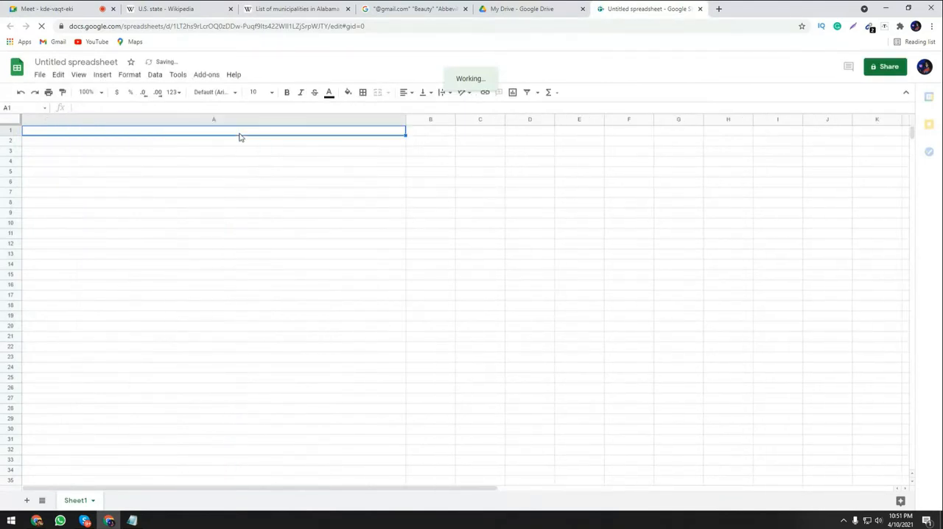
Paste the copied e-mail addresses into column A from cell A1 and look through the pasted list.
click(368, 231)
click(120, 131)
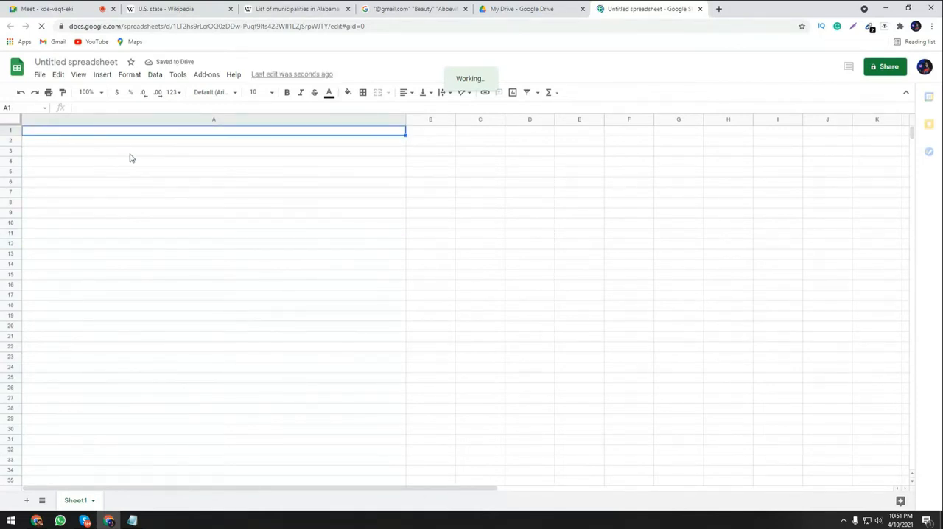
key(ctrl+v)
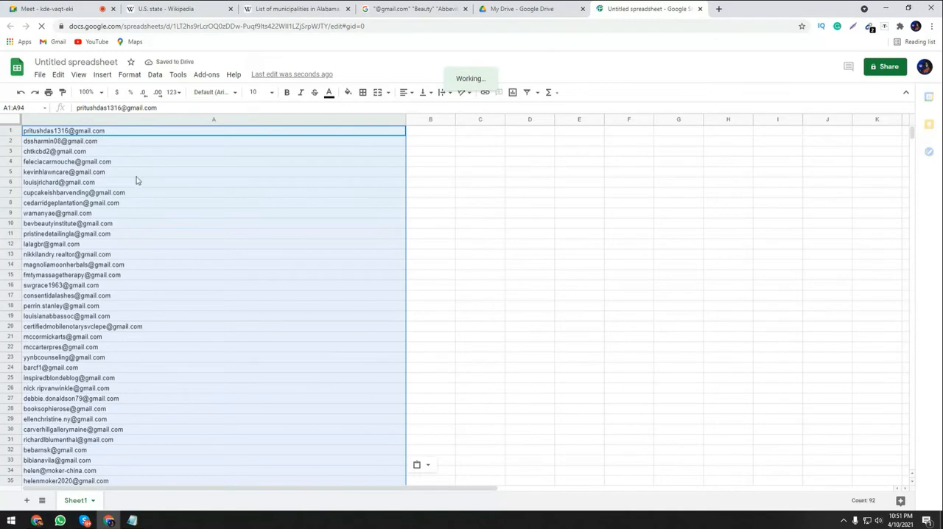
scroll(117, 243, down, 10)
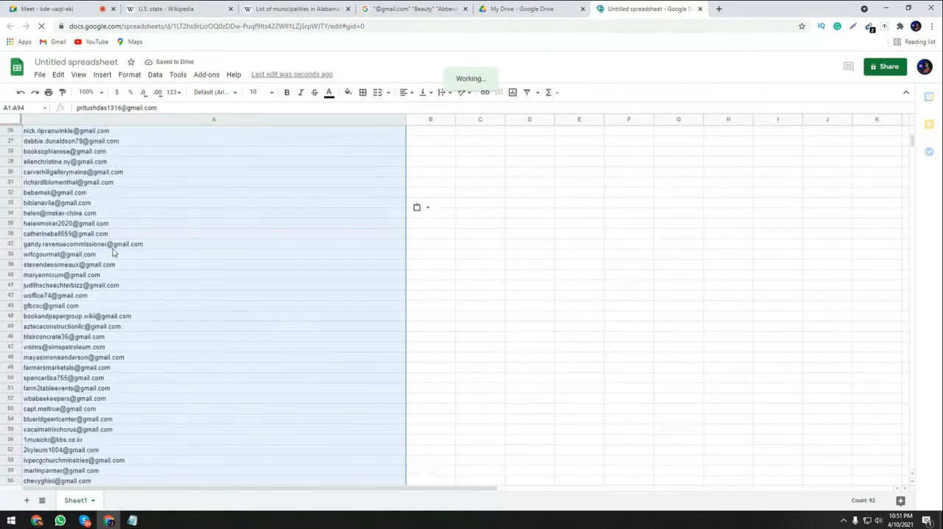
click(104, 358)
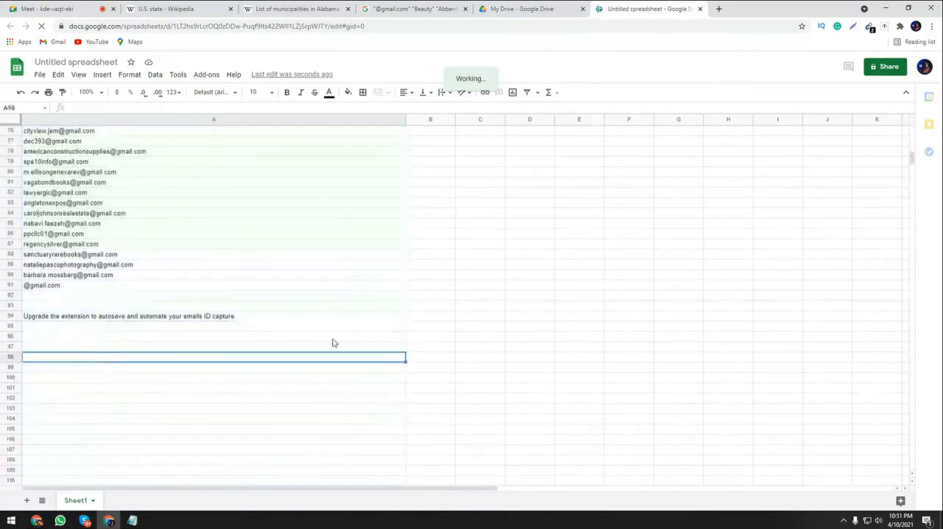
scroll(340, 341, up, 1)
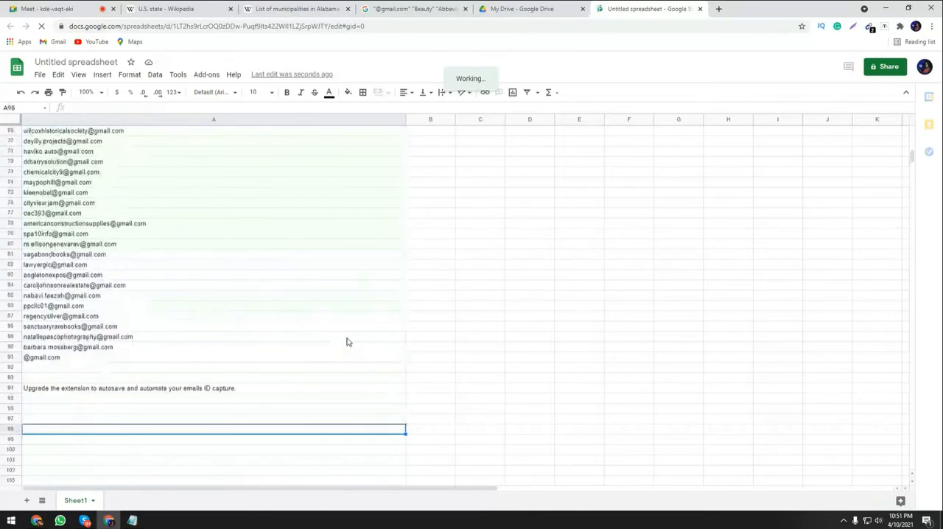
scroll(348, 342, up, 5)
Close the Google Drive tab and open the second page of the past-year Google results for the Abbeville beauty query.
click(437, 10)
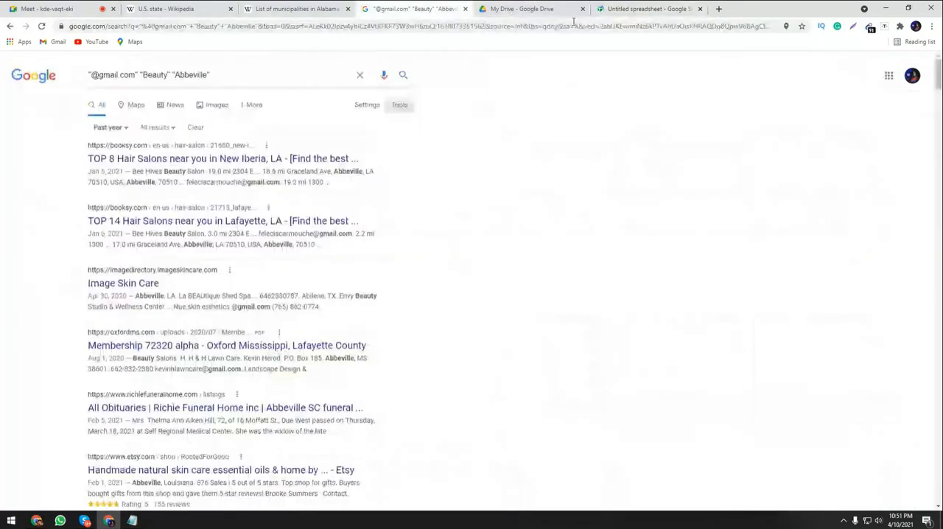
click(582, 9)
scroll(621, 257, down, 3)
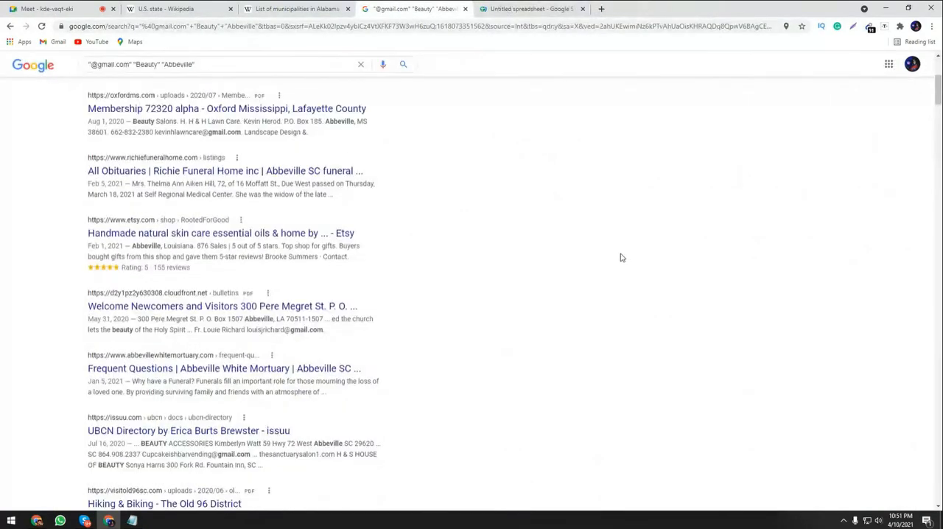
scroll(621, 256, down, 1)
drag(938, 99, 942, 342)
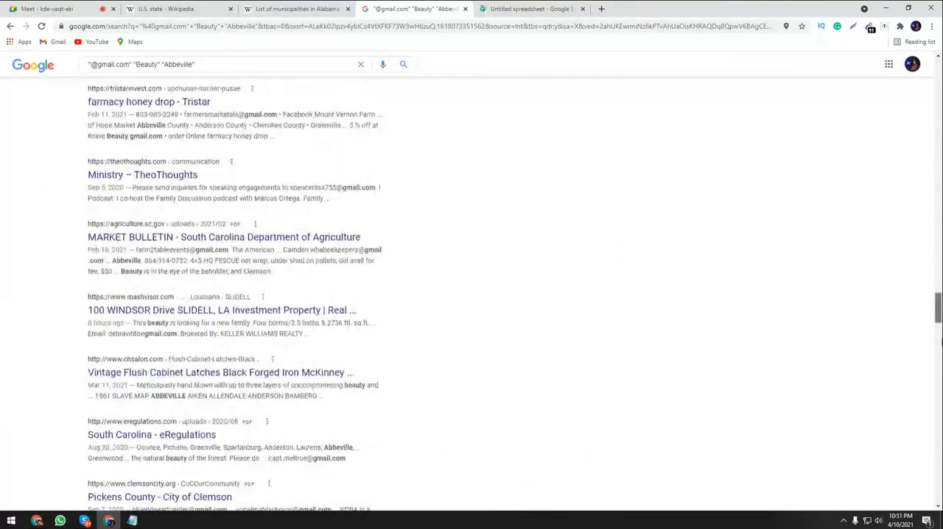
scroll(231, 437, down, 5)
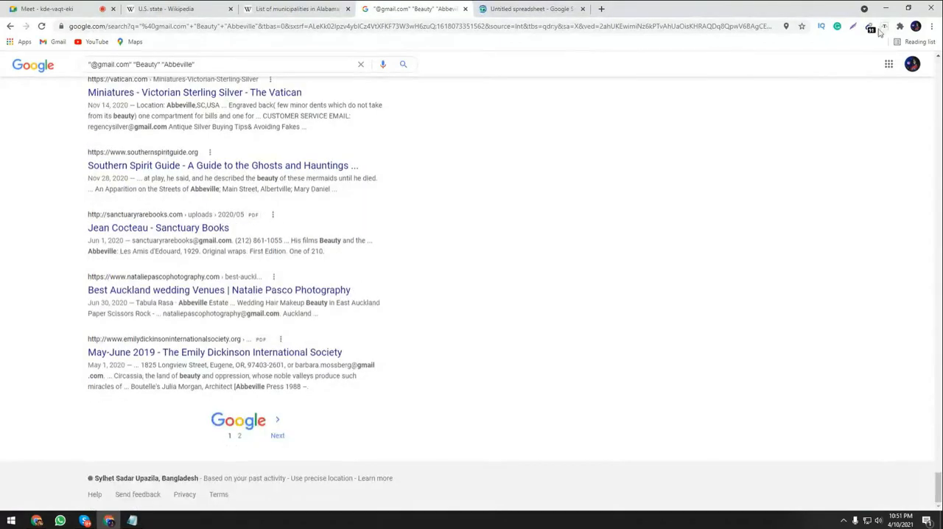
click(238, 436)
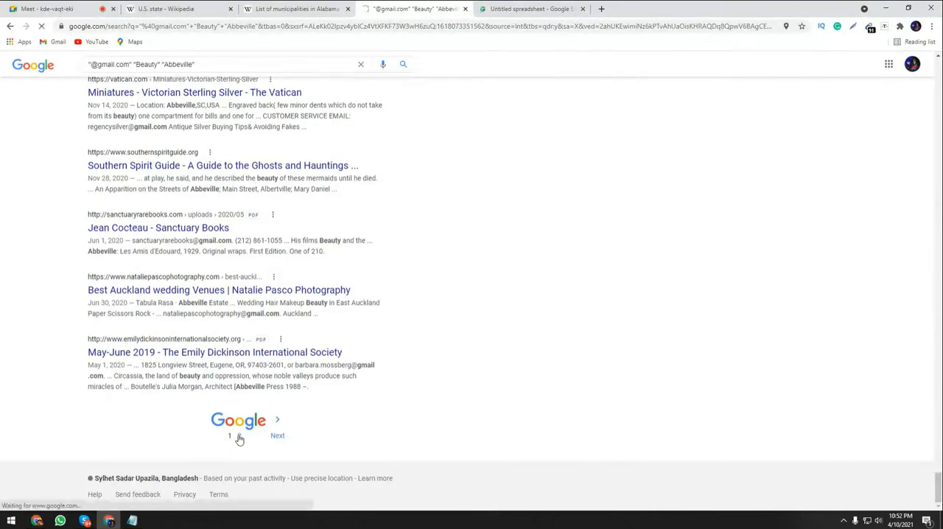
Copy all addresses found on the second results page with the e-mail extractor.
click(870, 28)
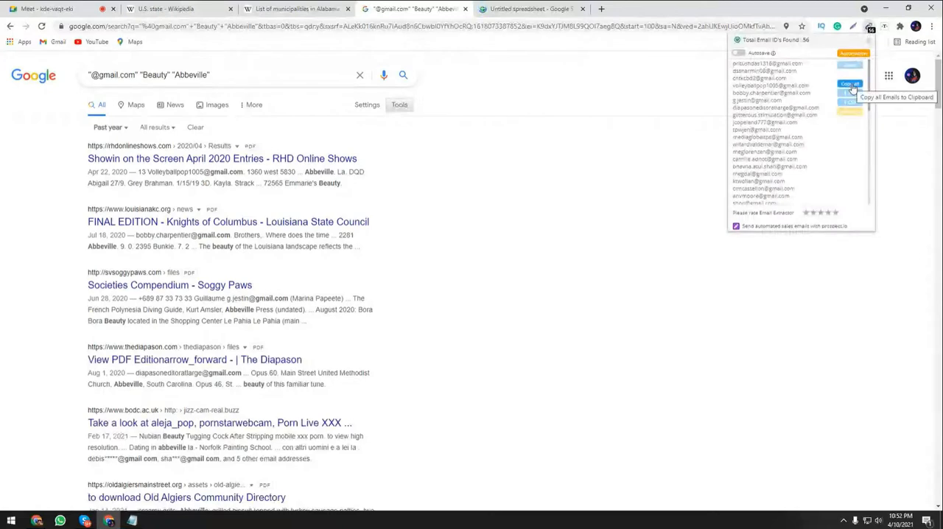
click(851, 86)
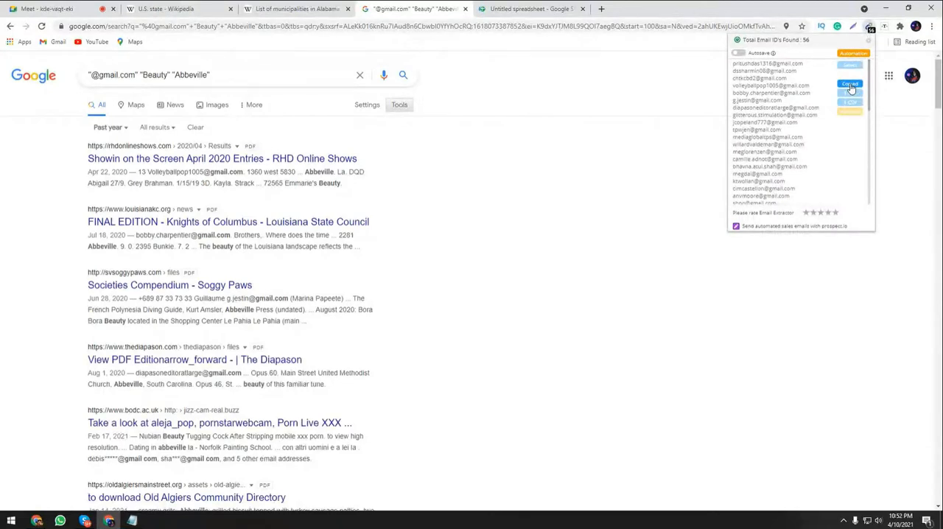
scroll(707, 89, down, 7)
Paste the second batch of addresses into the spreadsheet from cell A92, directly below the first batch.
click(530, 8)
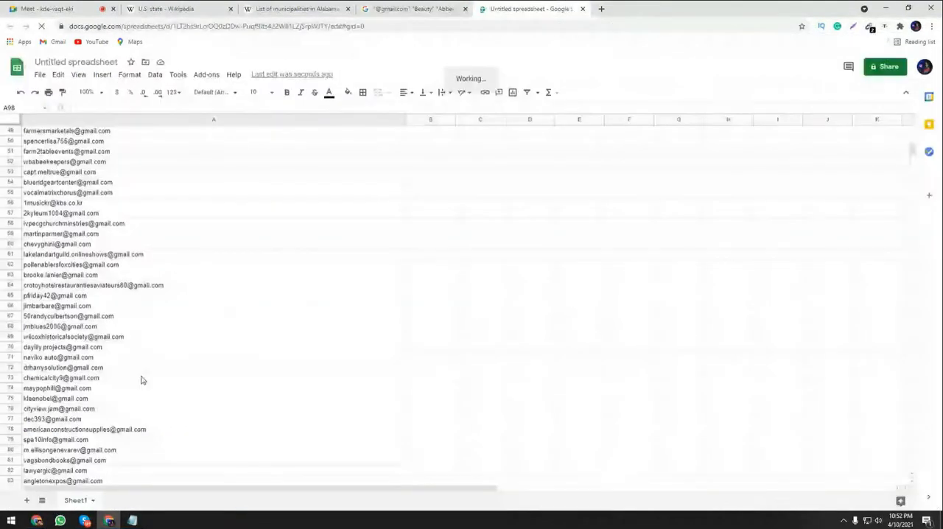
click(53, 286)
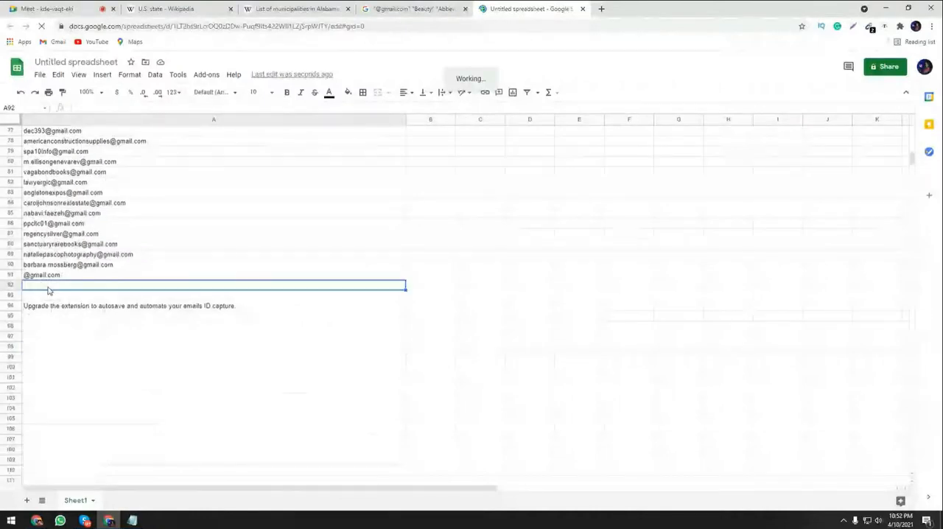
key(ctrl+v)
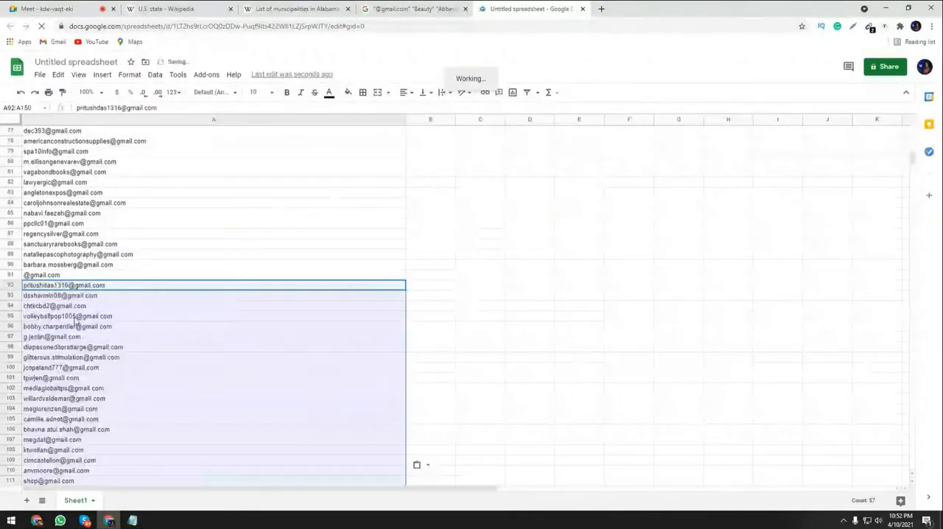
scroll(81, 324, down, 3)
scroll(83, 337, up, 3)
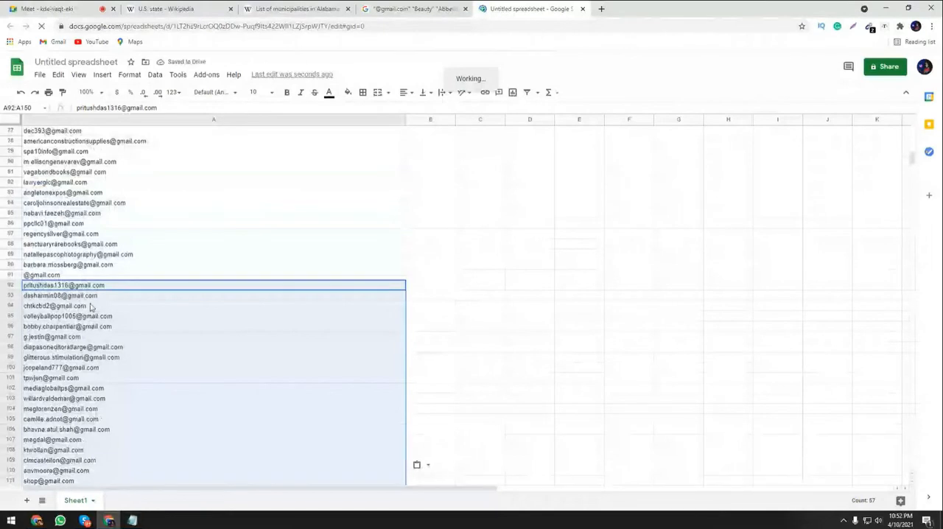
Compare the first addresses of the second batch in rows 92 and 93 with those in rows 1 and 2.
click(35, 297)
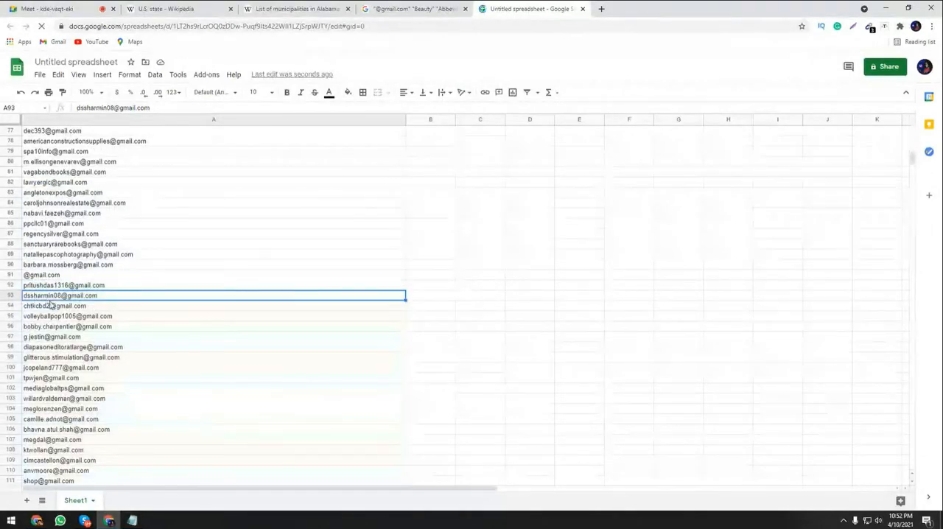
key(Up)
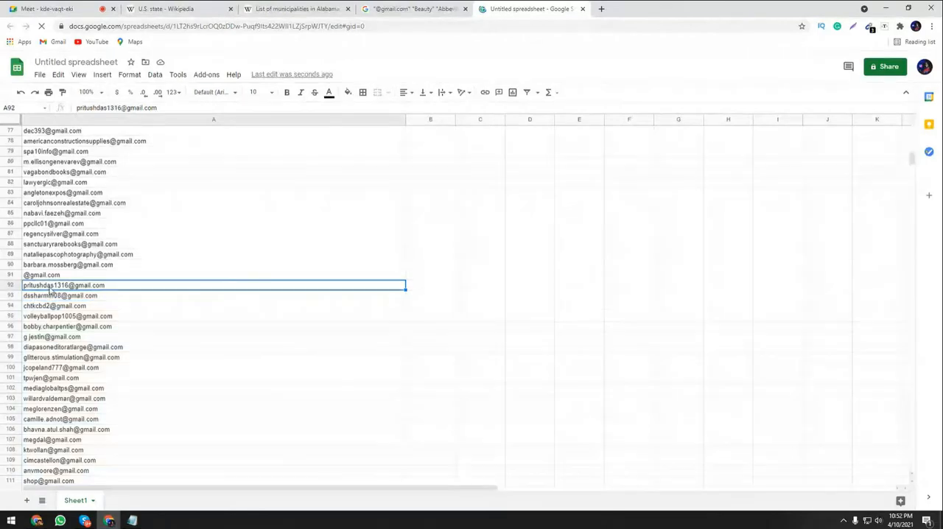
scroll(203, 316, up, 10)
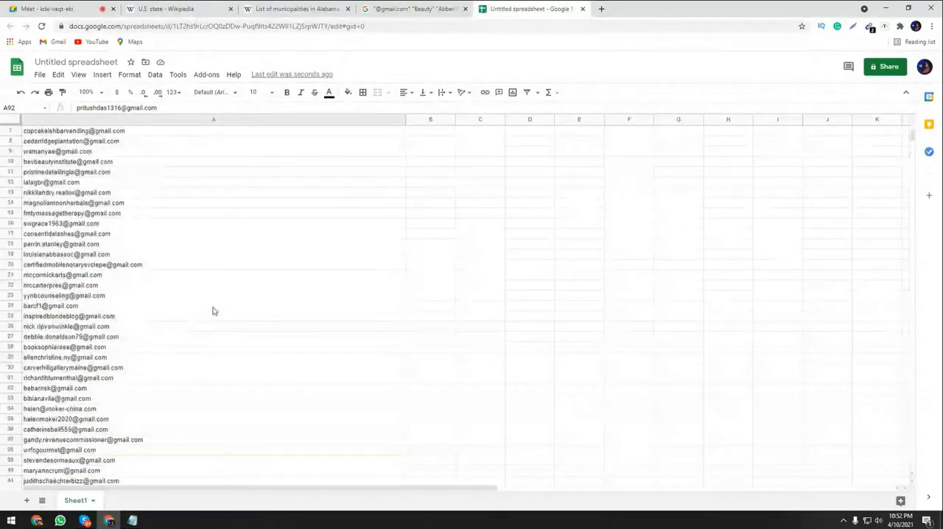
scroll(212, 311, up, 2)
click(35, 142)
key(Up)
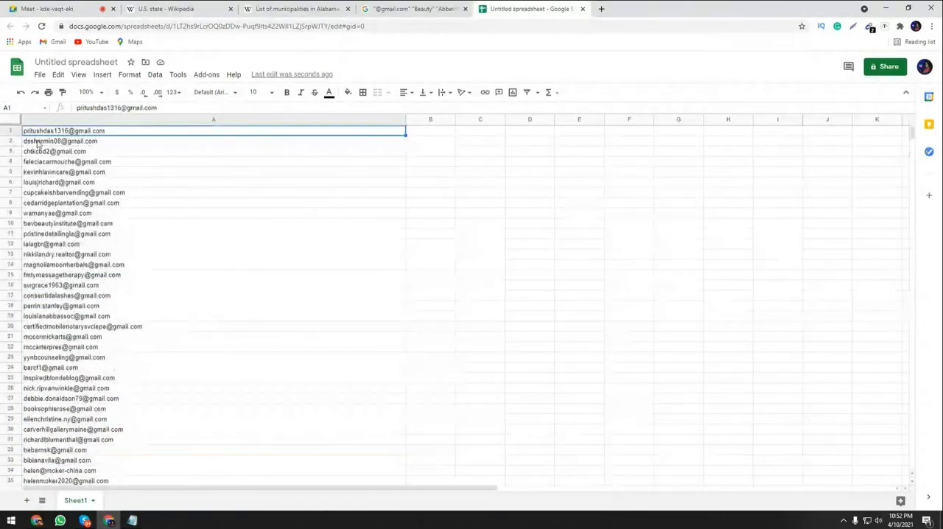
click(37, 144)
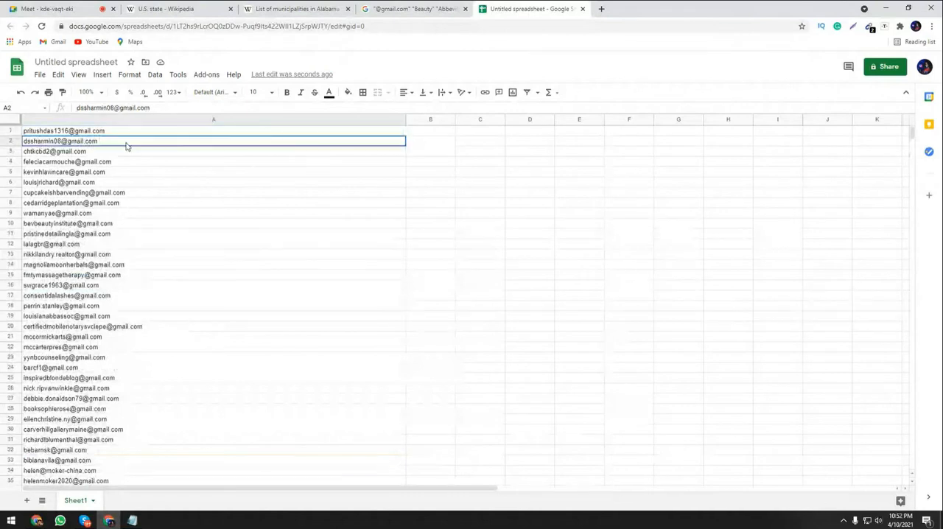
Narrow column A to about half its width.
click(454, 204)
drag(405, 119, 217, 120)
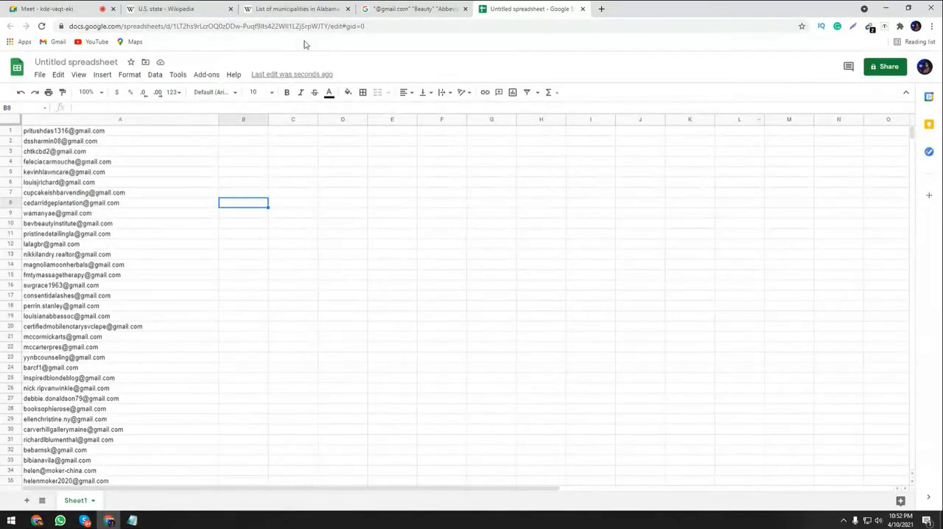
Return to Wikipedia's list of municipalities in Alabama and copy the city name Adamsville from the table.
click(398, 8)
scroll(454, 233, up, 5)
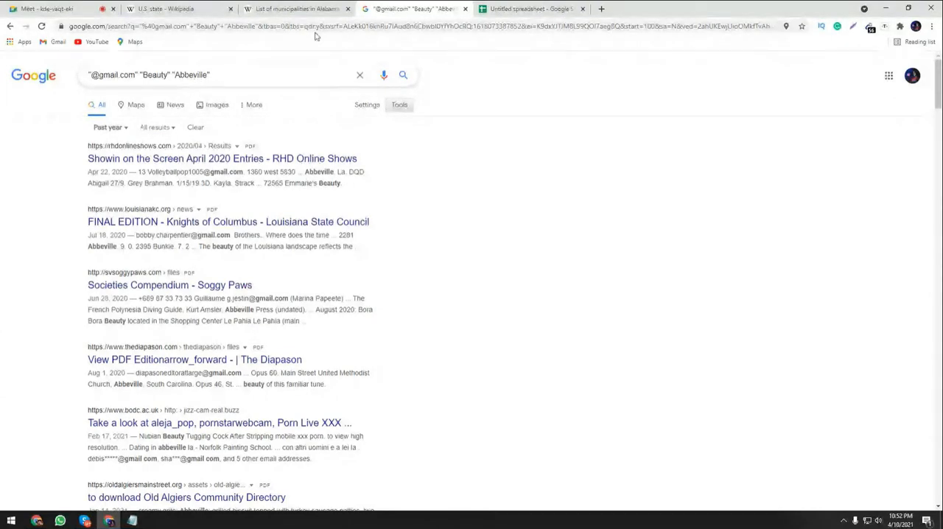
key(ctrl+shift+Tab)
click(74, 260)
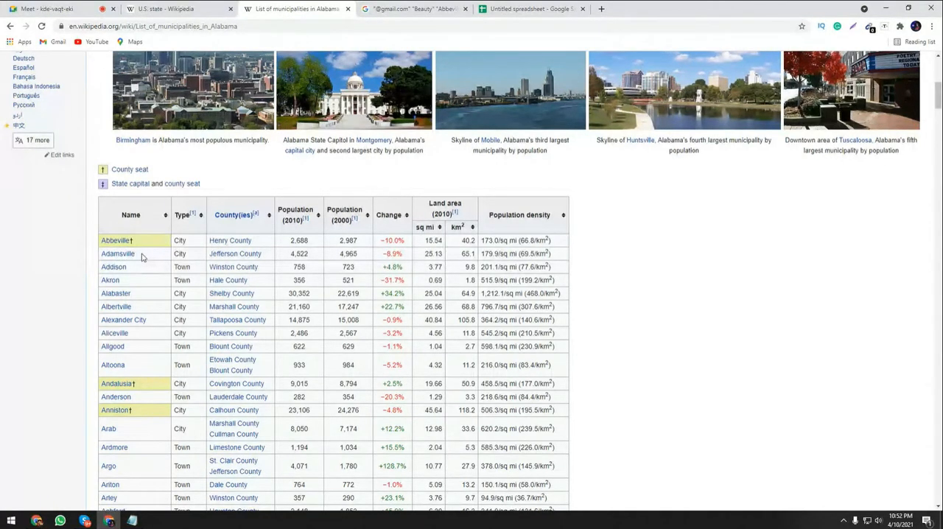
drag(141, 256, 75, 254)
click(76, 255)
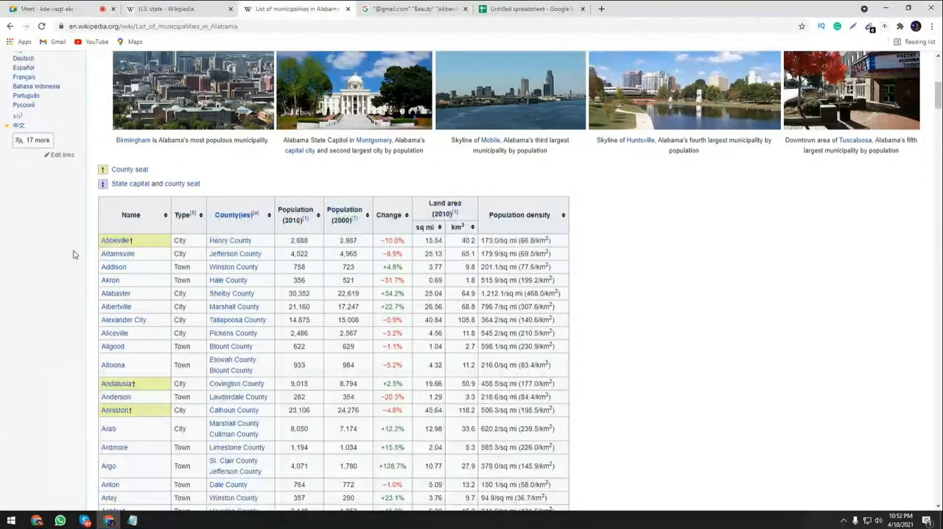
drag(136, 255, 104, 258)
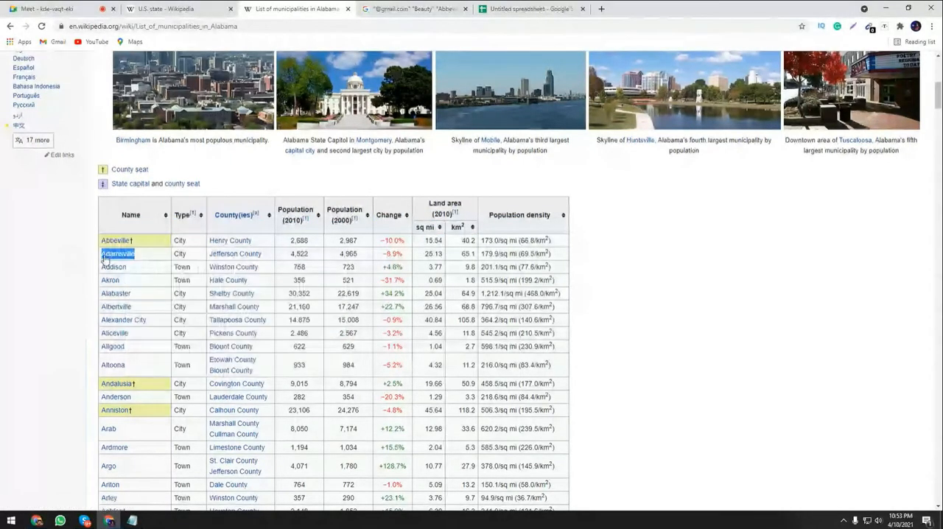
right_click(105, 258)
click(133, 341)
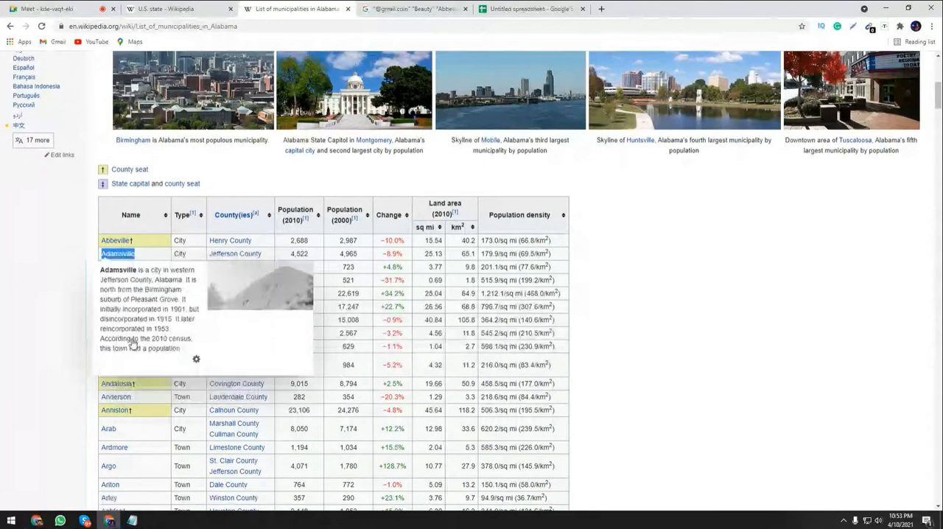
Copy the link text of Adamsville from the Alabama municipalities table.
right_click(101, 256)
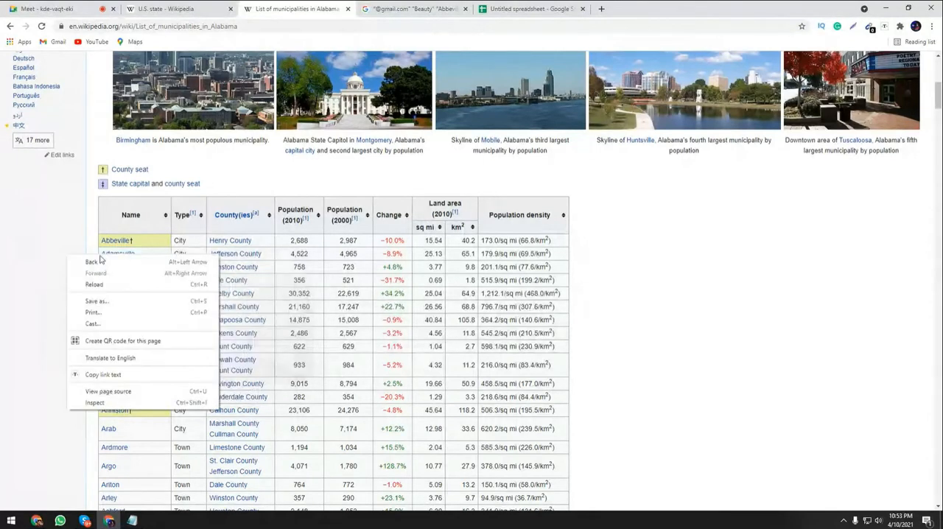
click(101, 255)
double_click(101, 257)
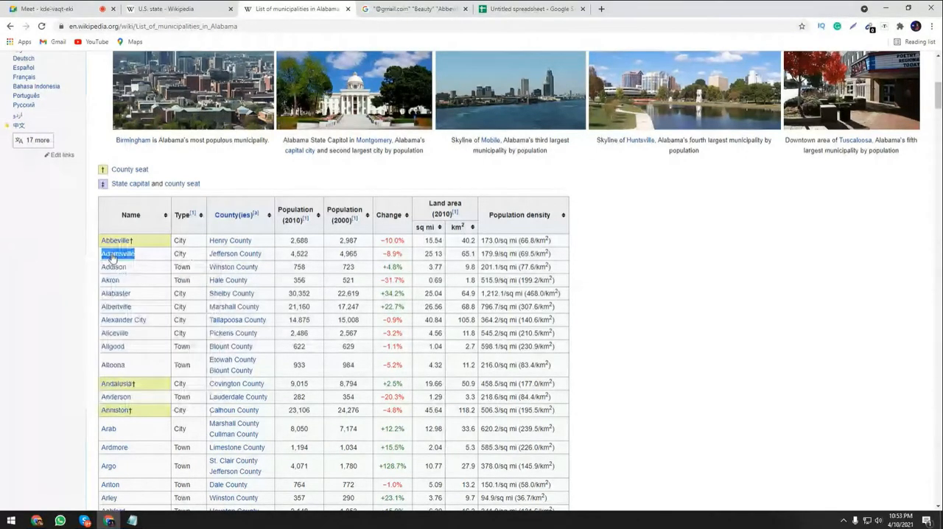
right_click(111, 257)
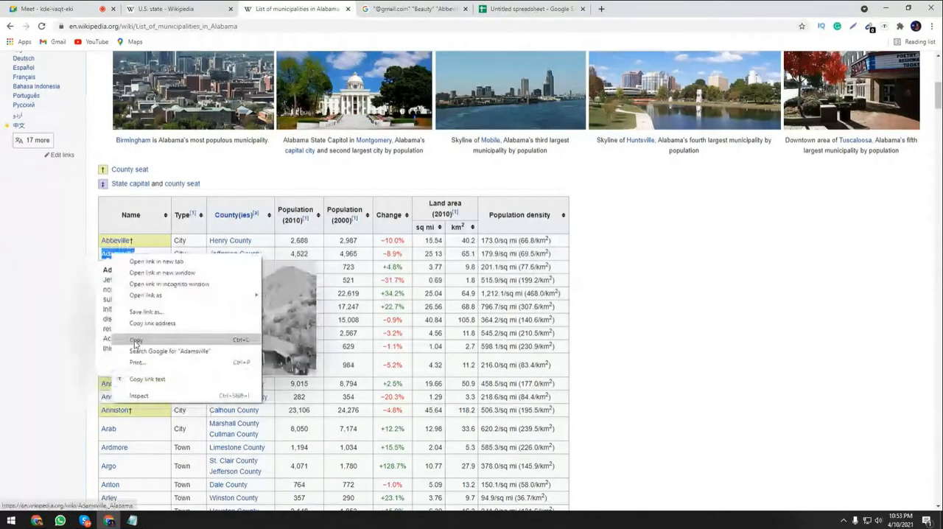
click(135, 380)
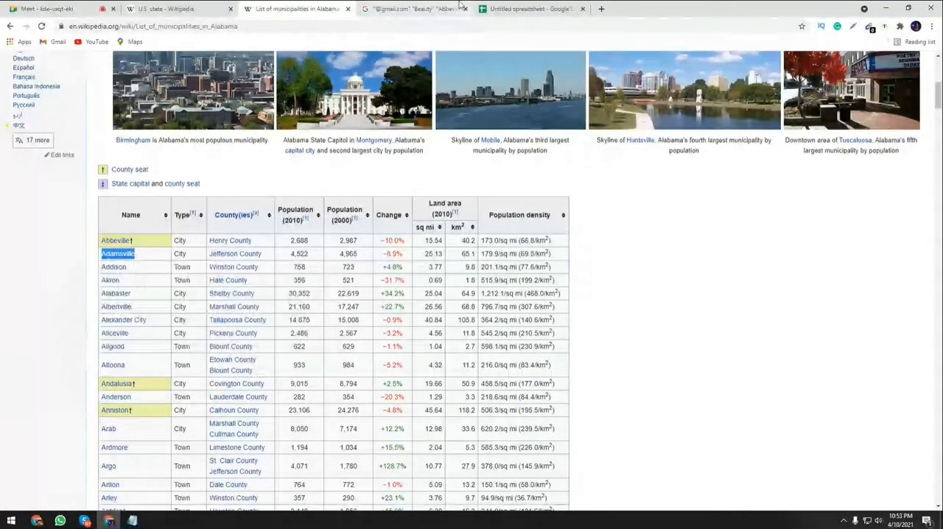
click(413, 7)
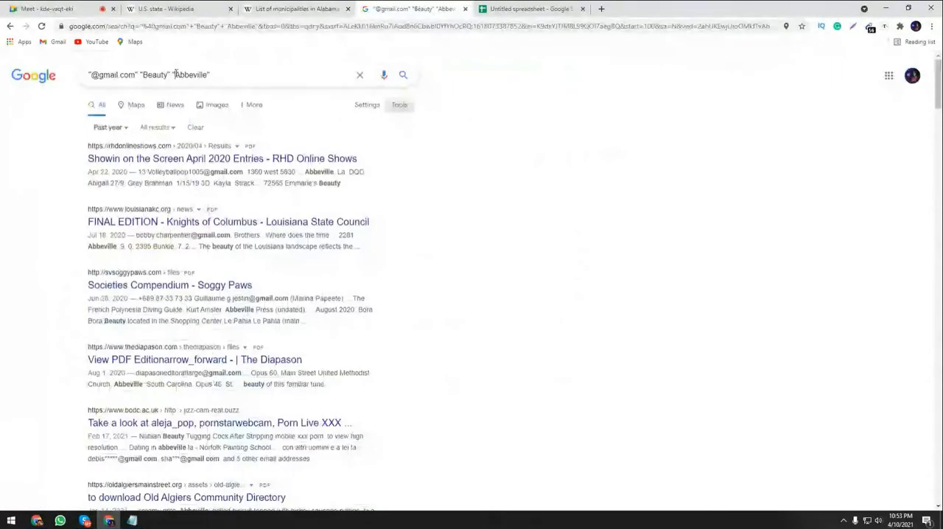
drag(175, 74, 208, 75)
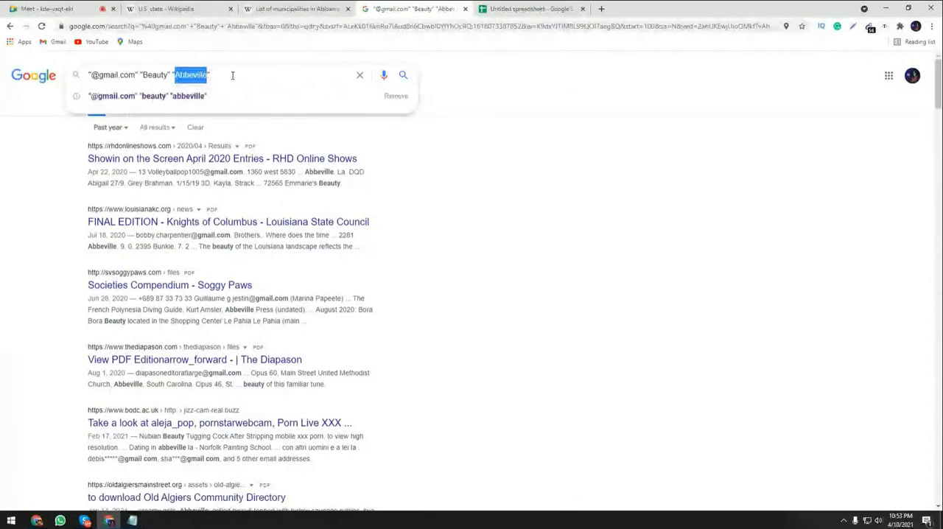
key(ctrl+v)
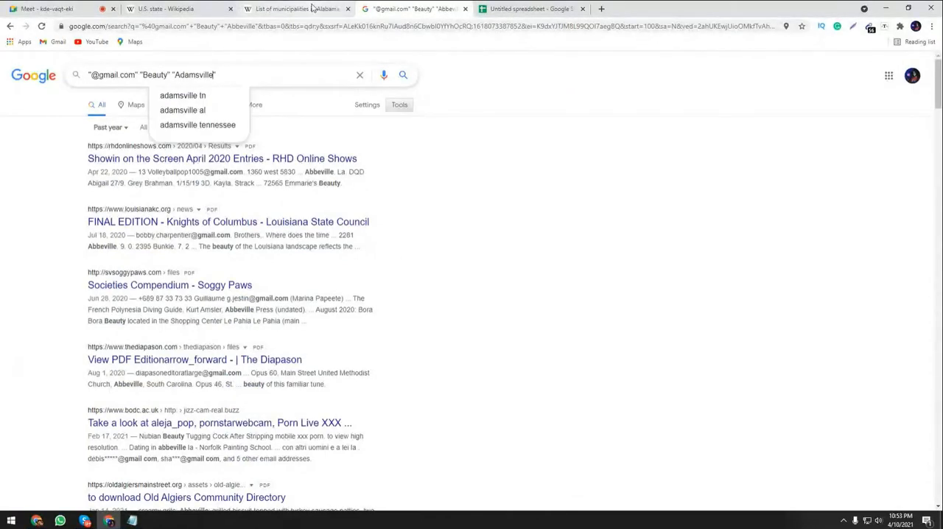
click(313, 8)
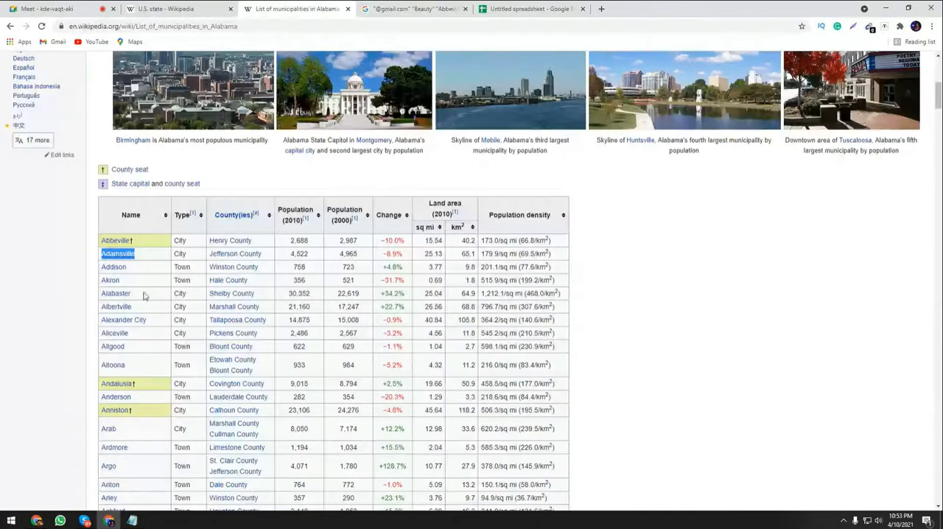
click(384, 9)
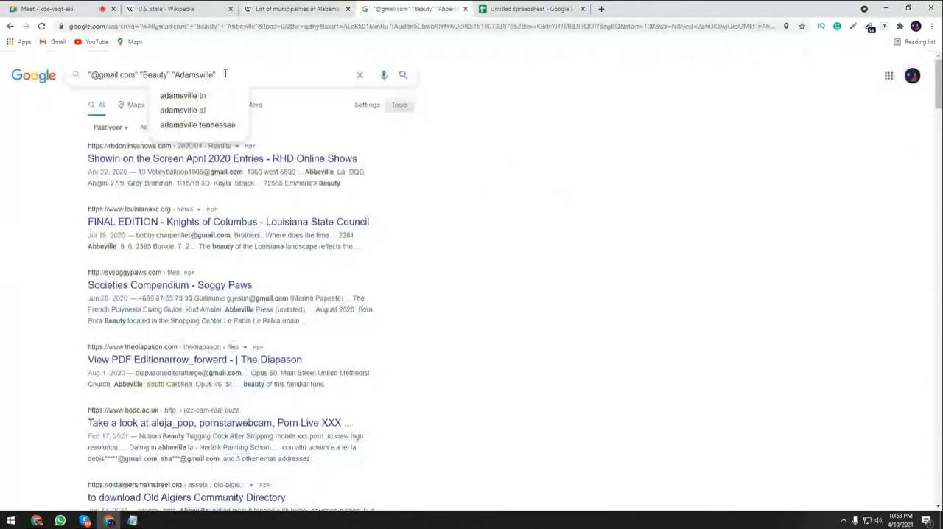
key(Return)
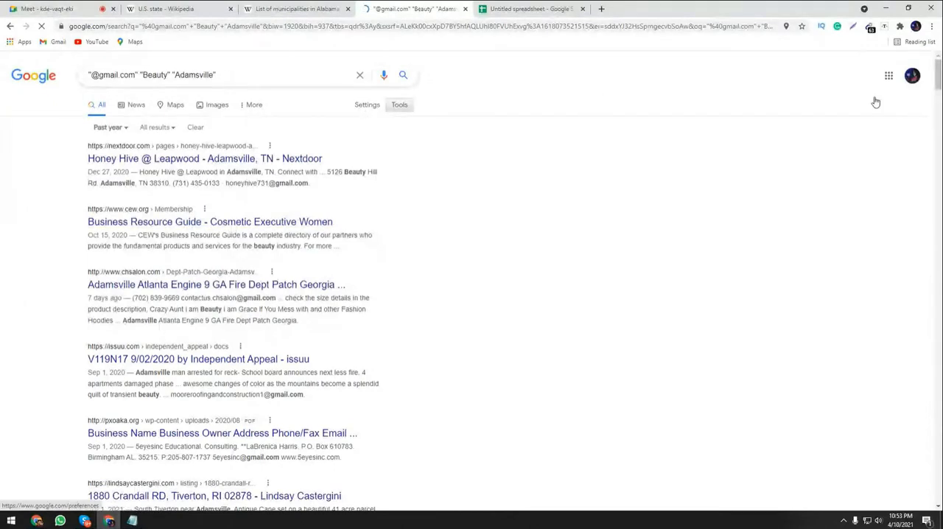
Open Google's search settings from the Adamsville results and save them with 100 results per page.
scroll(938, 82, down, 1)
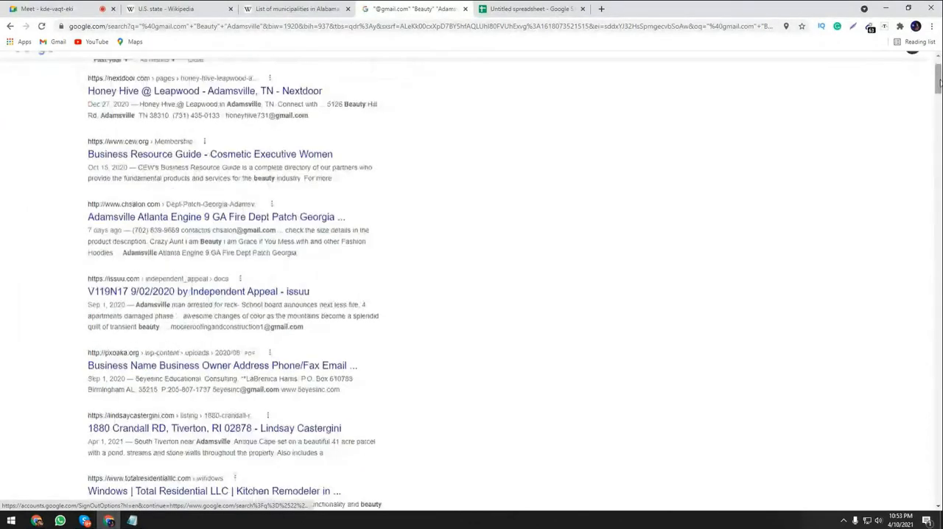
scroll(100, 131, up, 1)
click(367, 105)
click(376, 125)
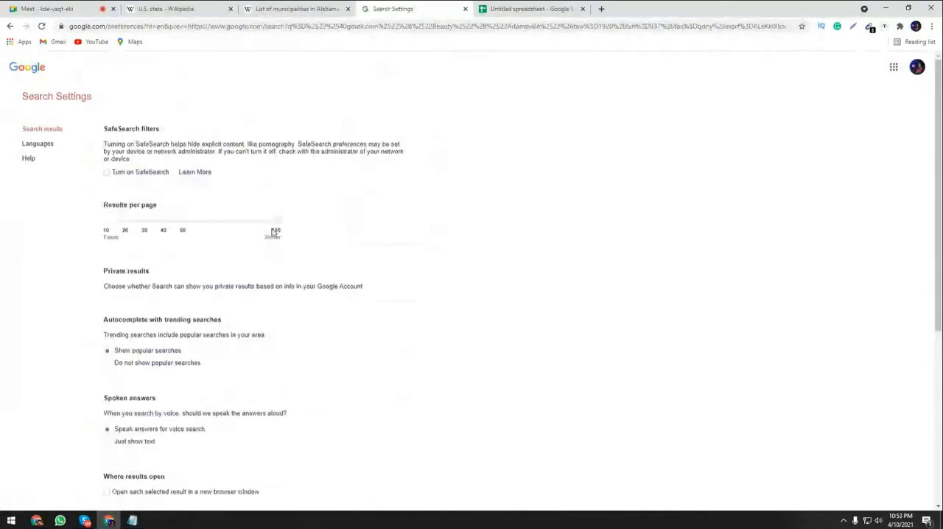
scroll(268, 346, down, 4)
click(357, 382)
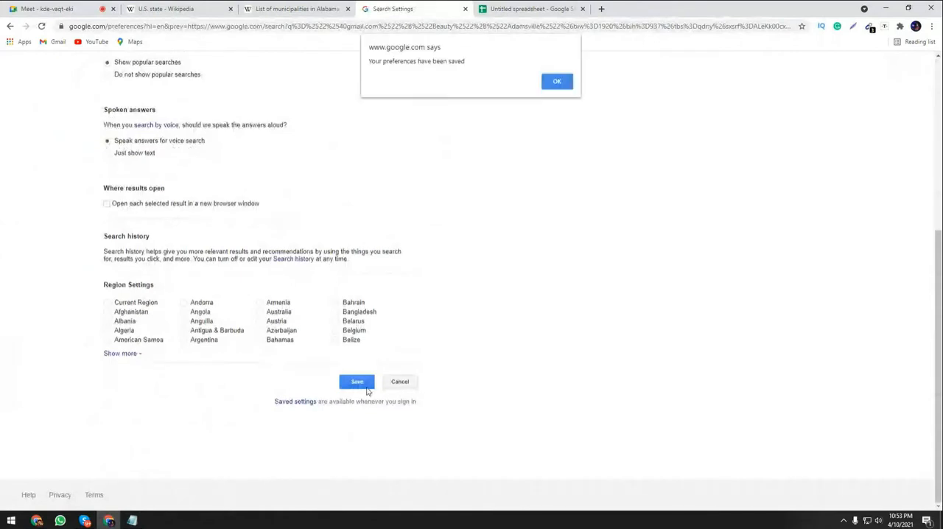
click(556, 81)
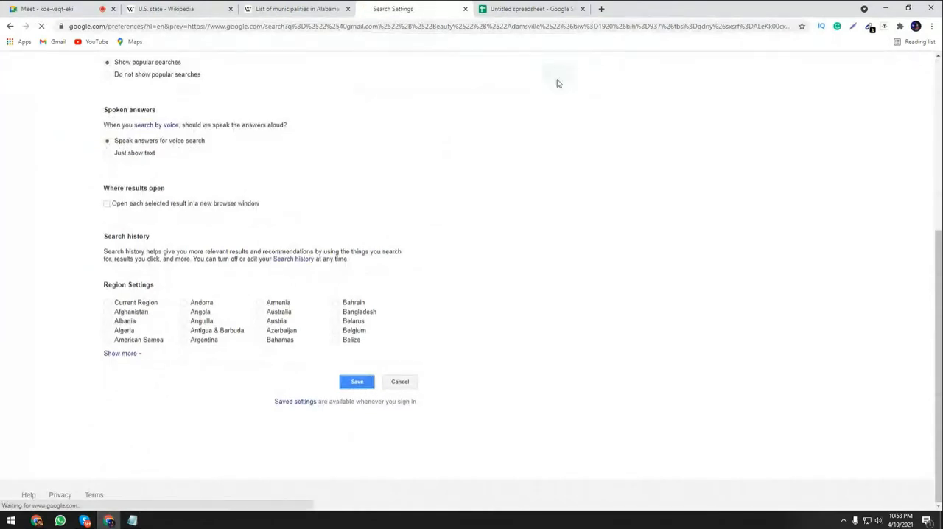
drag(938, 92, 910, 19)
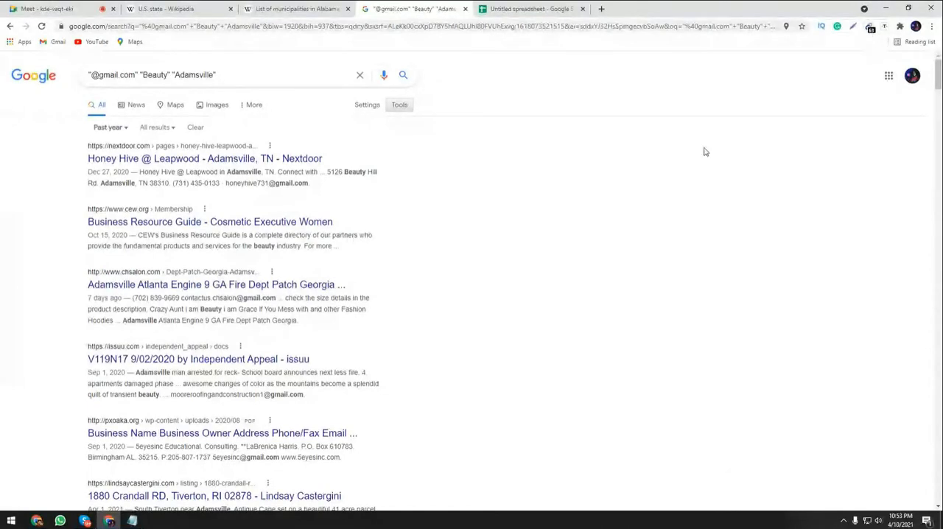
Open the e-mail extractor on the Adamsville results and copy all the addresses it has collected.
right_click(696, 156)
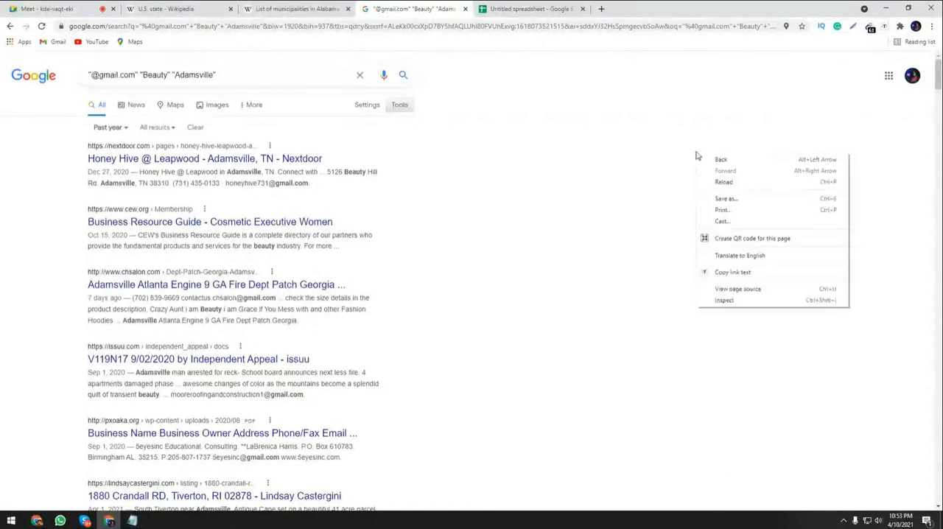
click(698, 156)
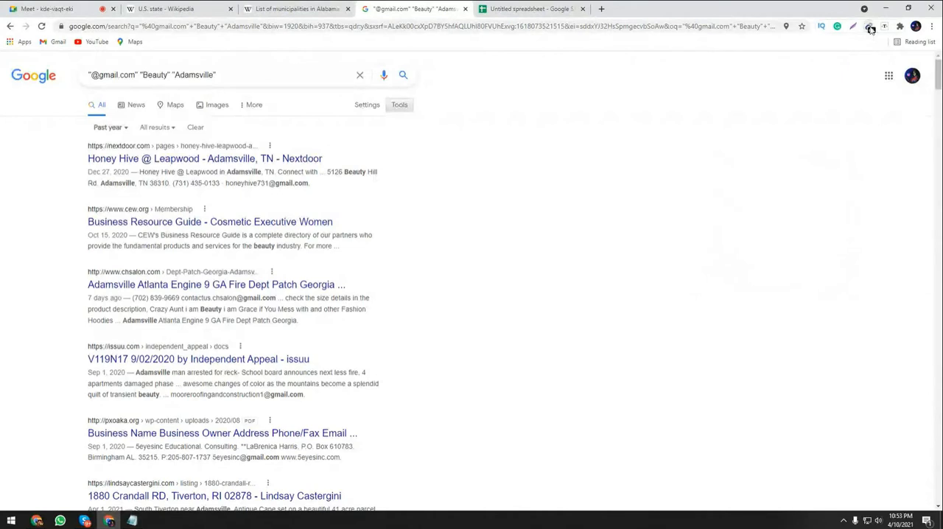
click(870, 28)
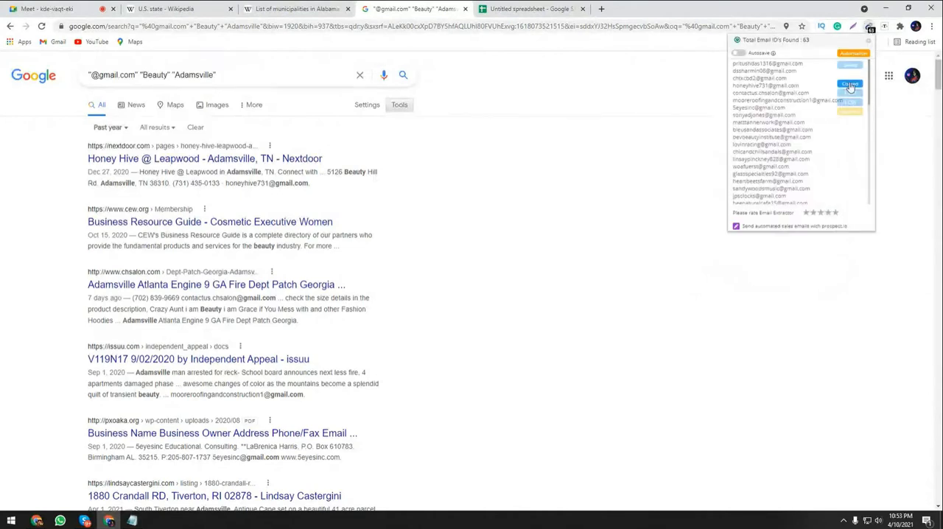
Paste the Adamsville addresses into the spreadsheet from cell A148, directly below the second batch, and review the pasted rows.
click(528, 9)
scroll(118, 362, down, 11)
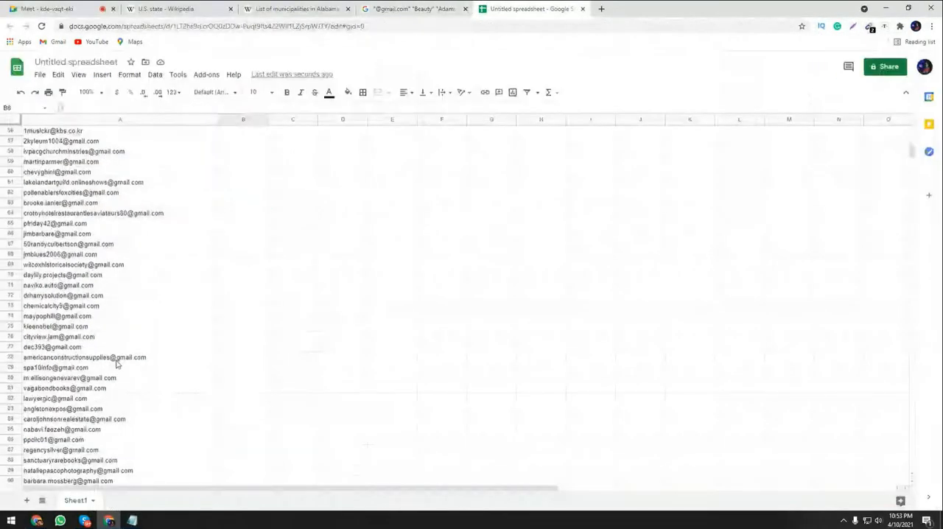
scroll(117, 361, down, 10)
scroll(131, 359, down, 5)
click(72, 285)
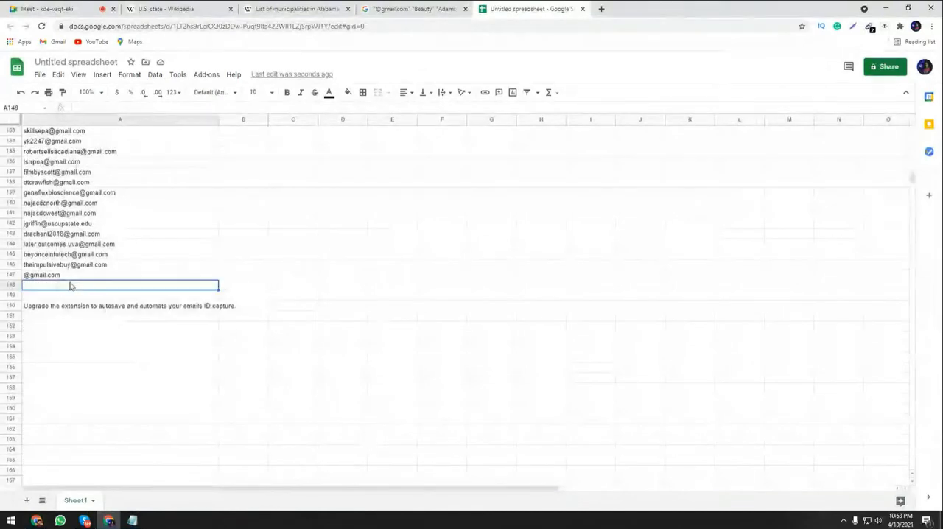
key(ctrl+v)
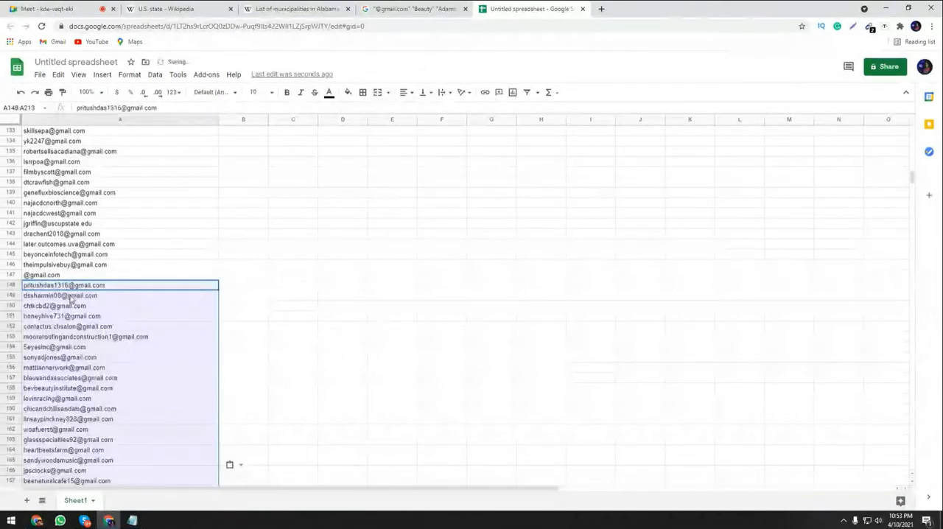
scroll(151, 313, down, 2)
scroll(151, 312, down, 10)
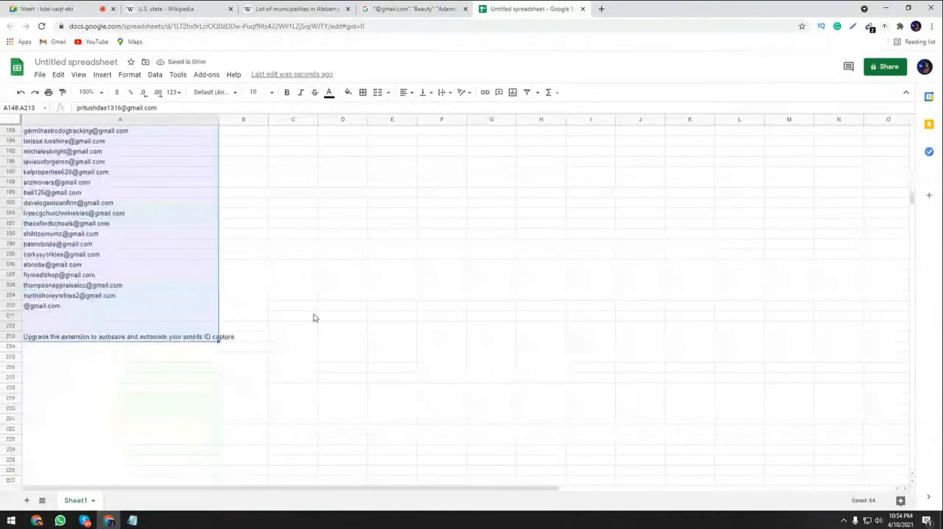
Switch to the Google Meet call to check the class chat, and return to the Google results.
click(386, 7)
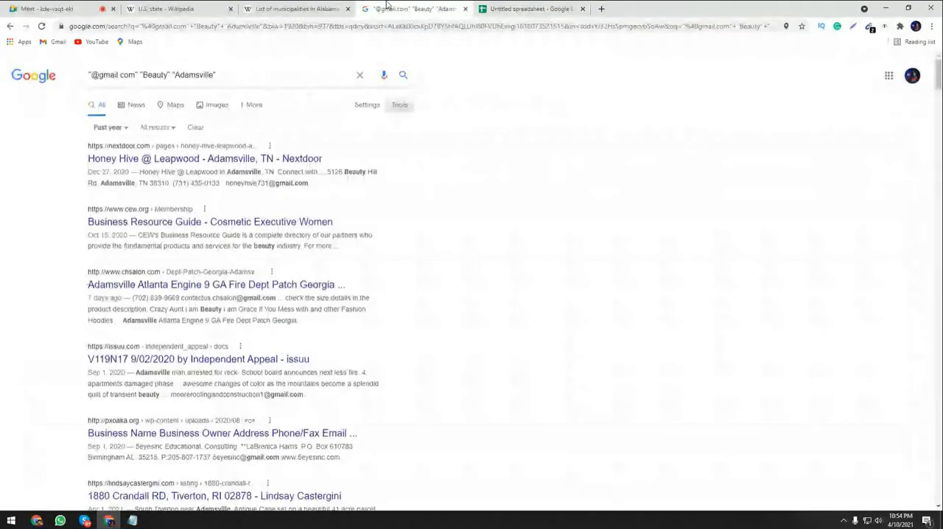
mouse_move(937, 78)
mouse_down()
mouse_move(940, 495)
mouse_move(938, 74)
mouse_up()
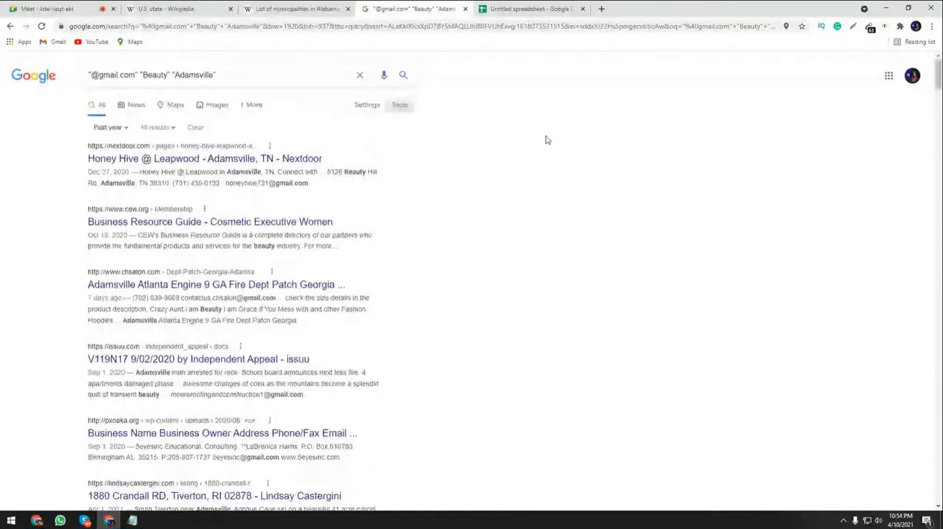
click(280, 10)
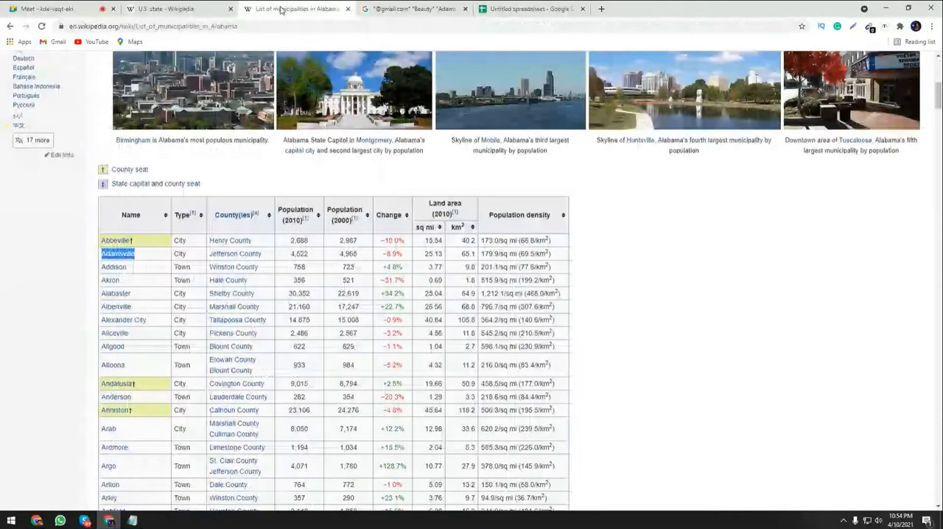
click(58, 10)
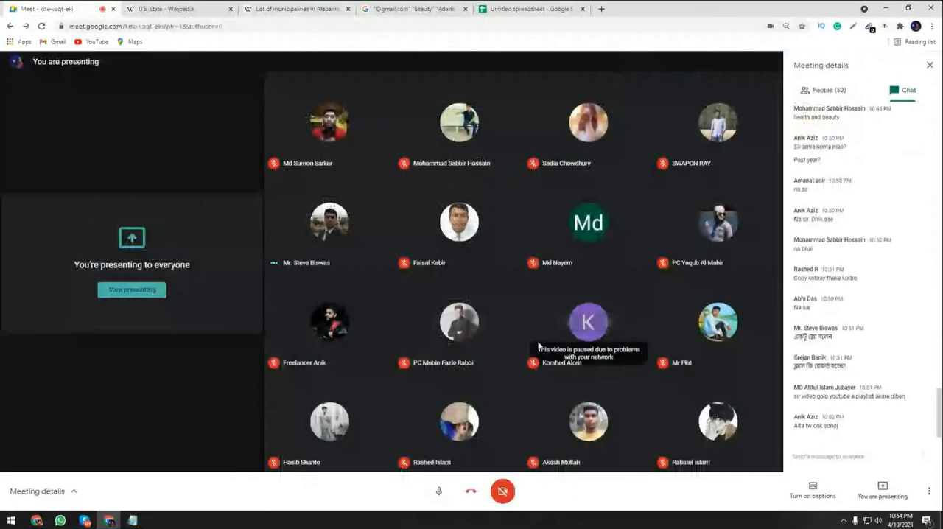
click(391, 6)
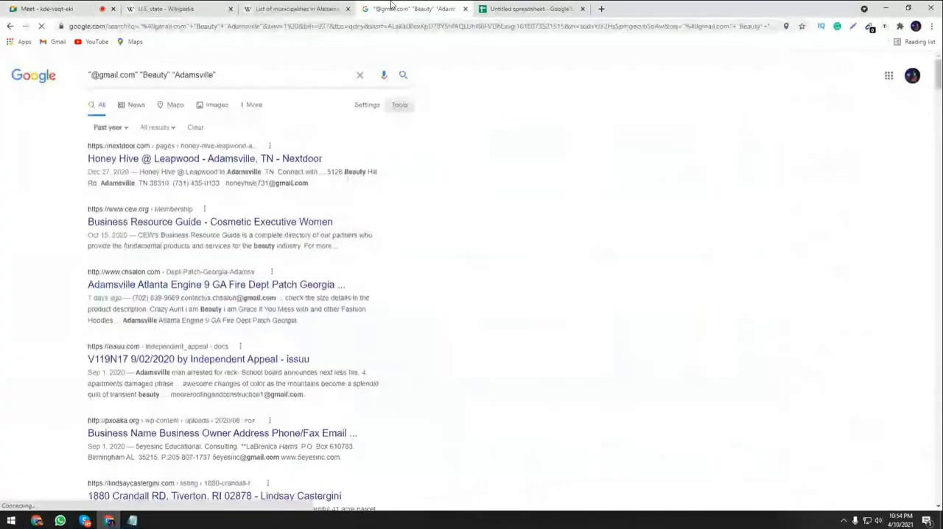
Return to Wikipedia's list of municipalities in Alabama and copy the town name Addison from the table.
click(298, 9)
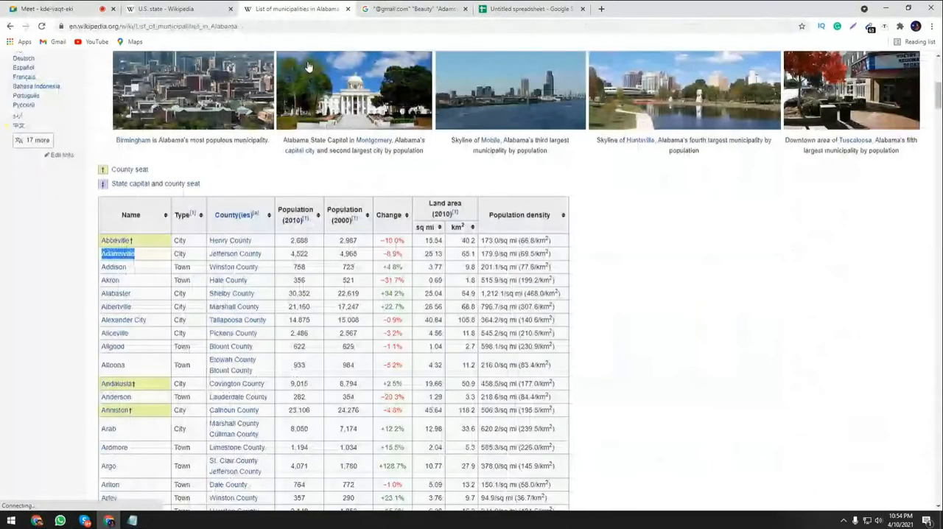
right_click(105, 270)
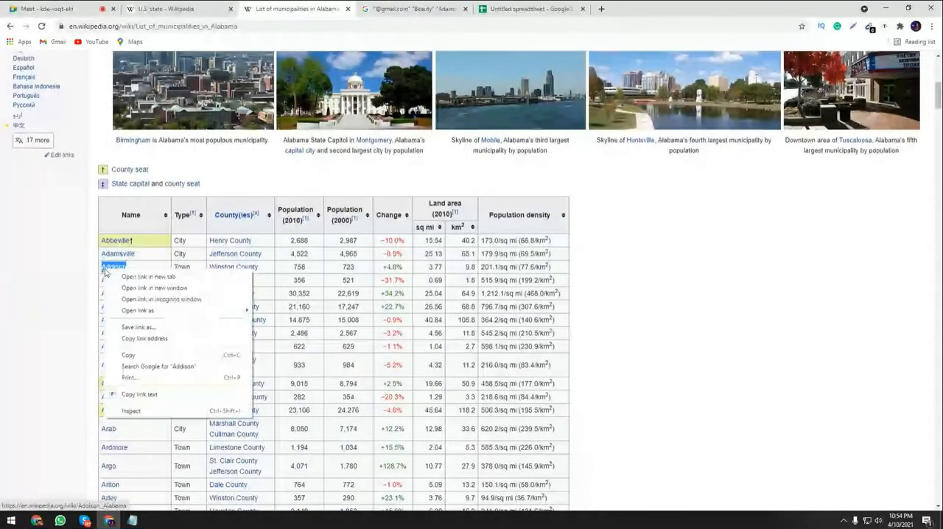
right_click(123, 269)
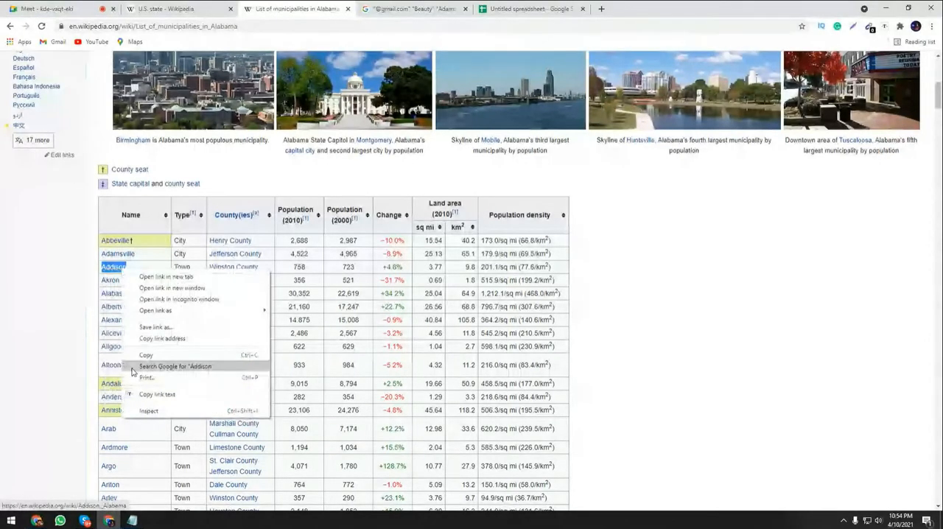
click(136, 395)
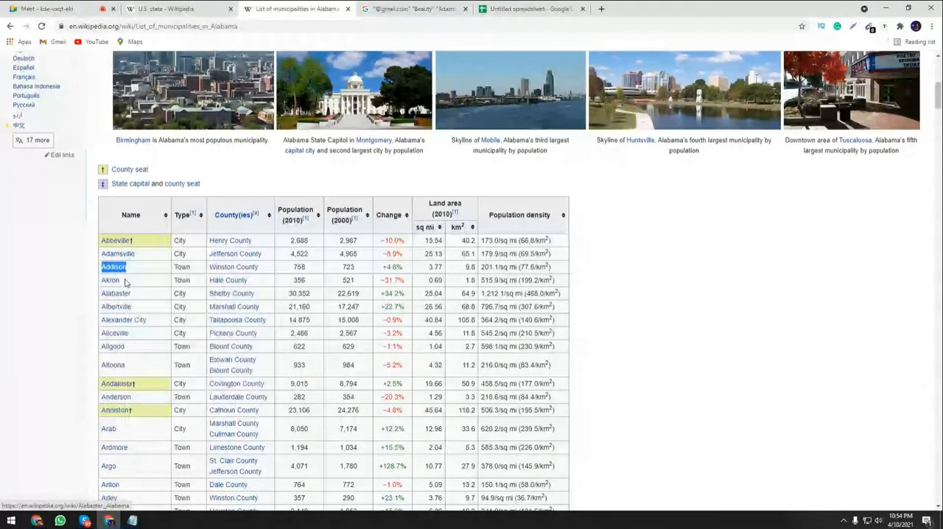
key(ctrl+Tab)
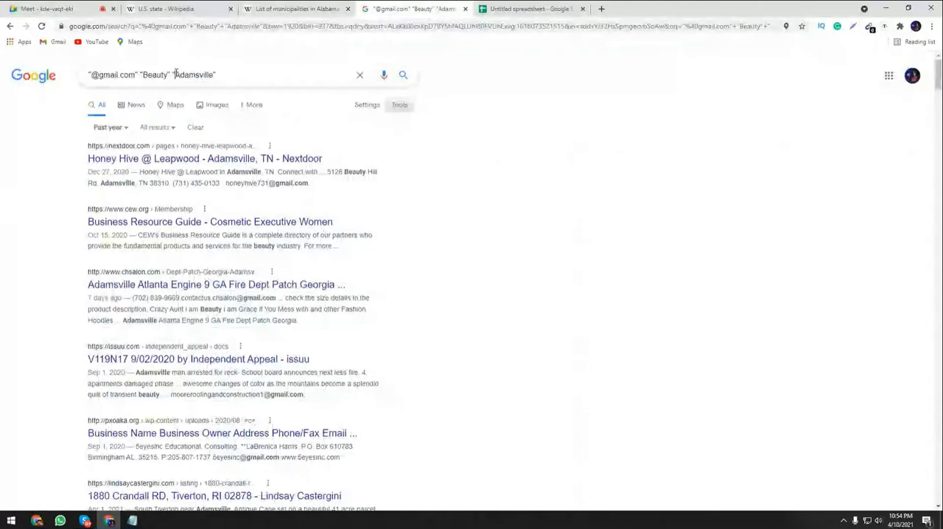
double_click(210, 74)
drag(212, 75, 213, 74)
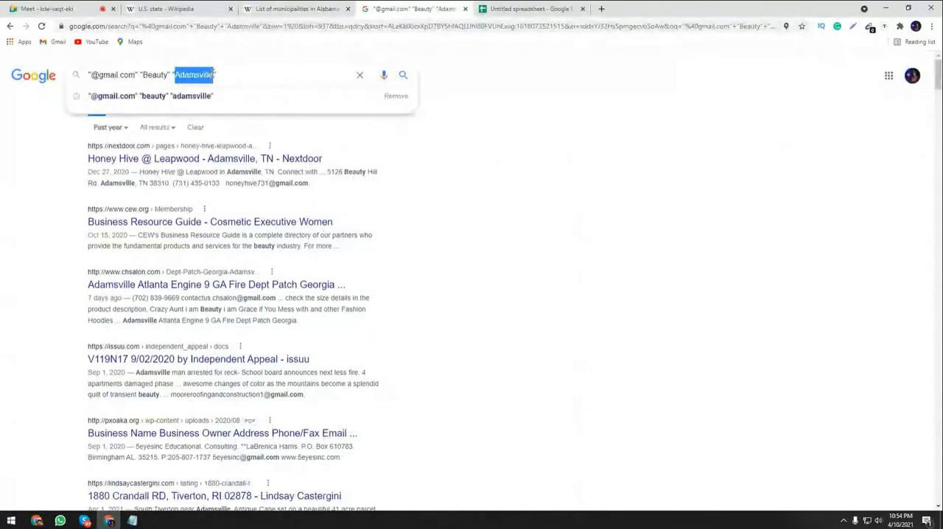
key(ctrl+v)
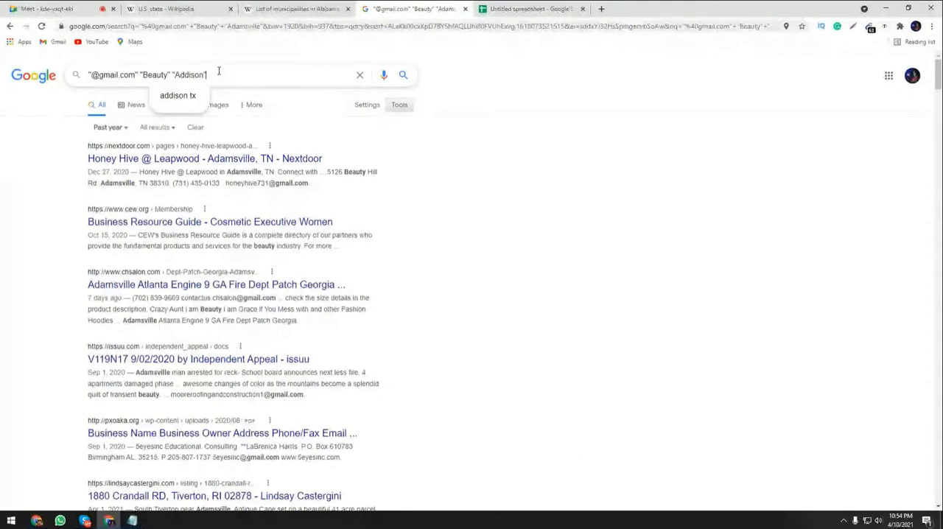
key(Return)
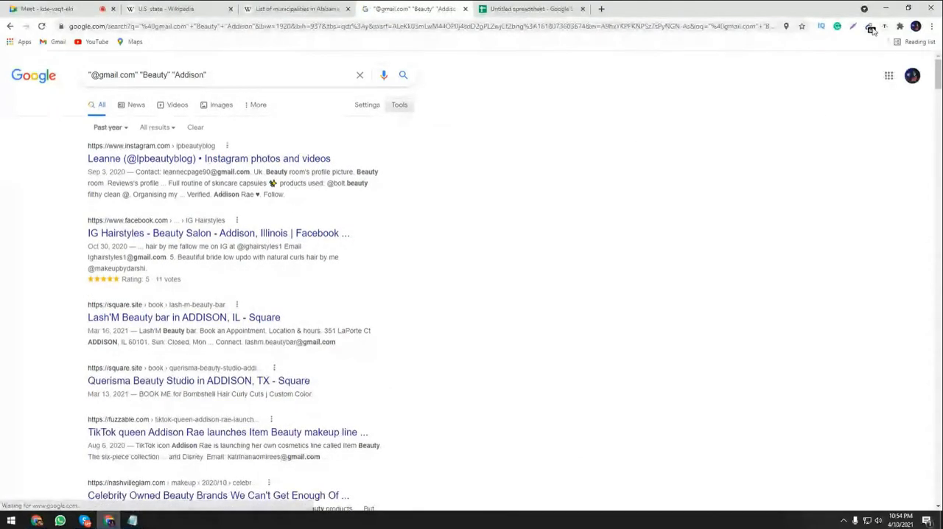
Copy all the extracted Addison addresses, paste them into the spreadsheet from cell A211 below the Adamsville batch, and review the pasted rows.
click(870, 27)
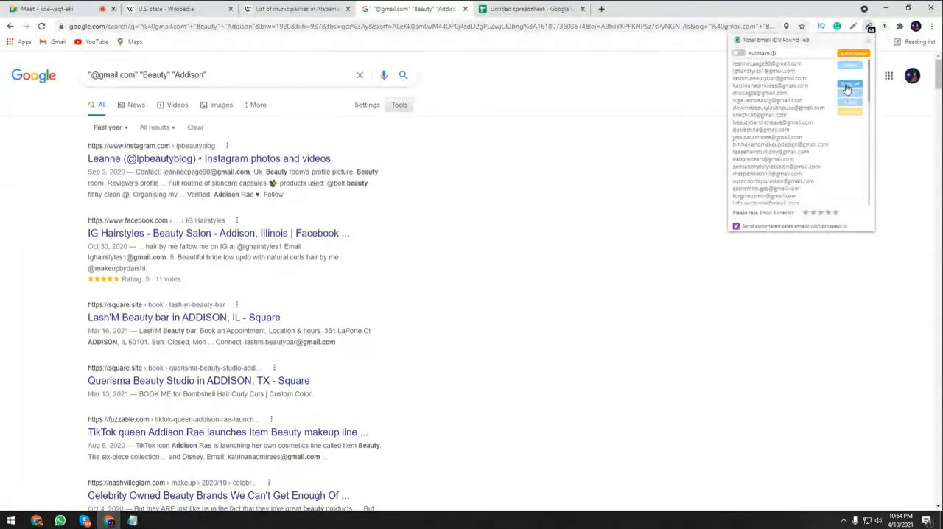
click(846, 87)
click(531, 9)
click(61, 317)
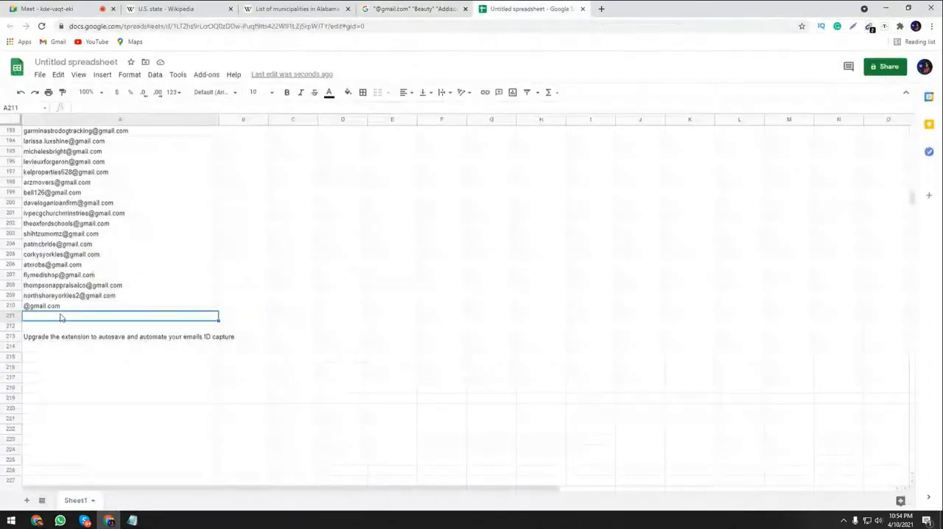
key(ctrl+v)
click(255, 340)
scroll(257, 365, down, 10)
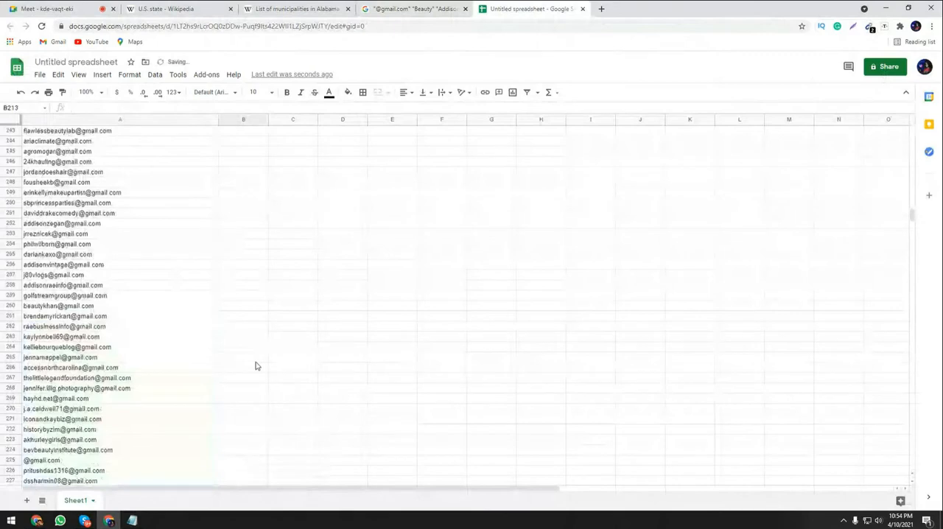
scroll(259, 370, down, 7)
scroll(263, 373, up, 3)
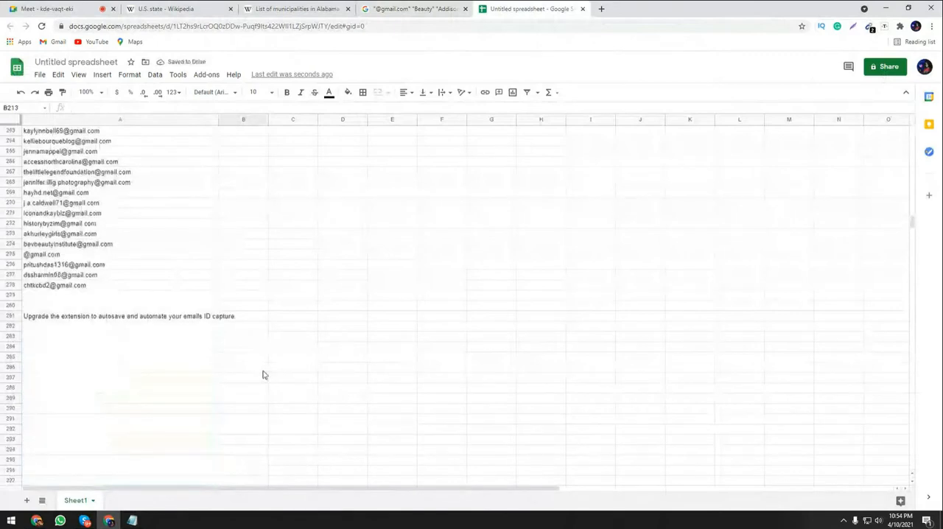
Copy the town name Akron from Wikipedia's list of municipalities in Alabama and replace Addison with it in the Google query.
click(309, 6)
drag(144, 280, 103, 284)
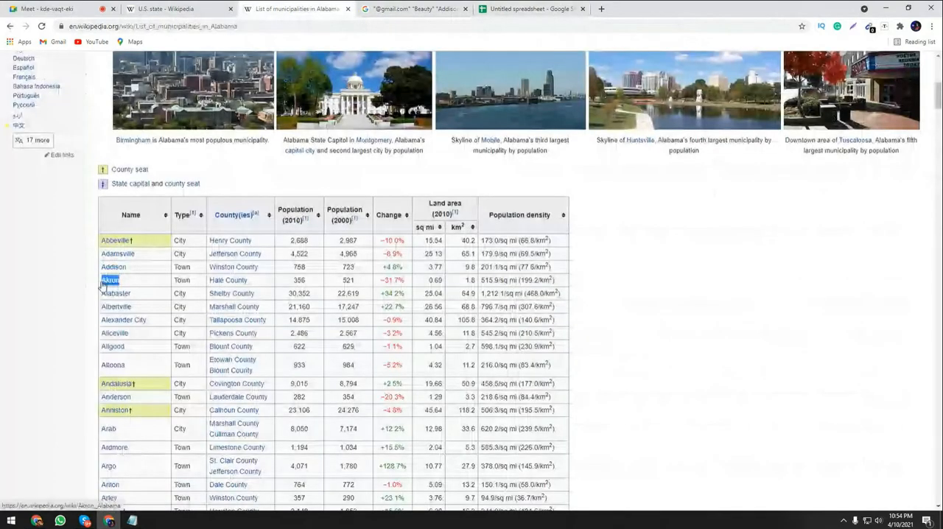
key(ctrl+Tab)
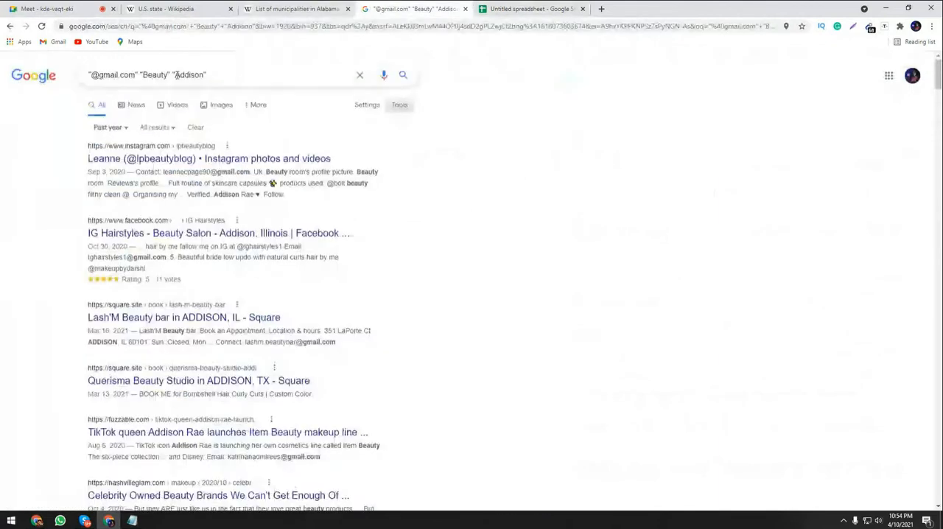
drag(175, 75, 207, 74)
key(ctrl+v)
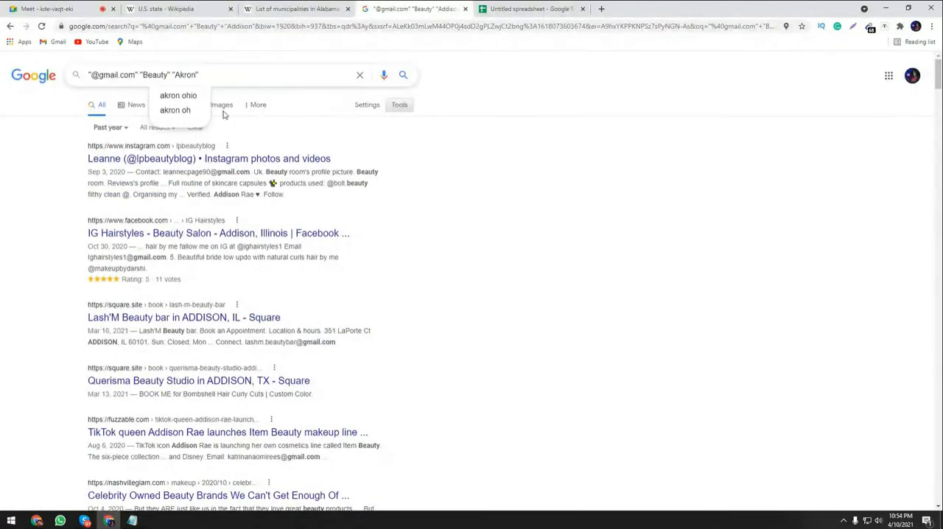
click(279, 8)
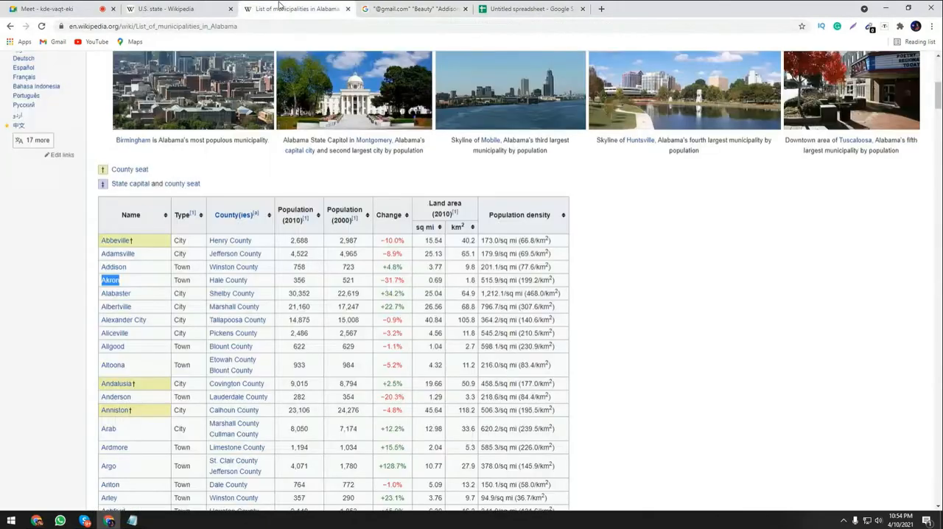
right_click(109, 280)
click(128, 368)
click(380, 7)
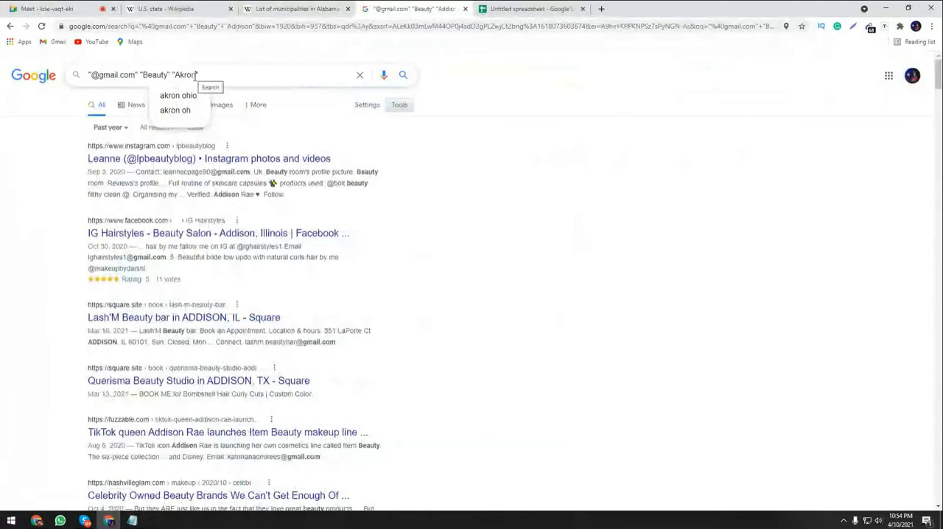
drag(196, 74, 175, 75)
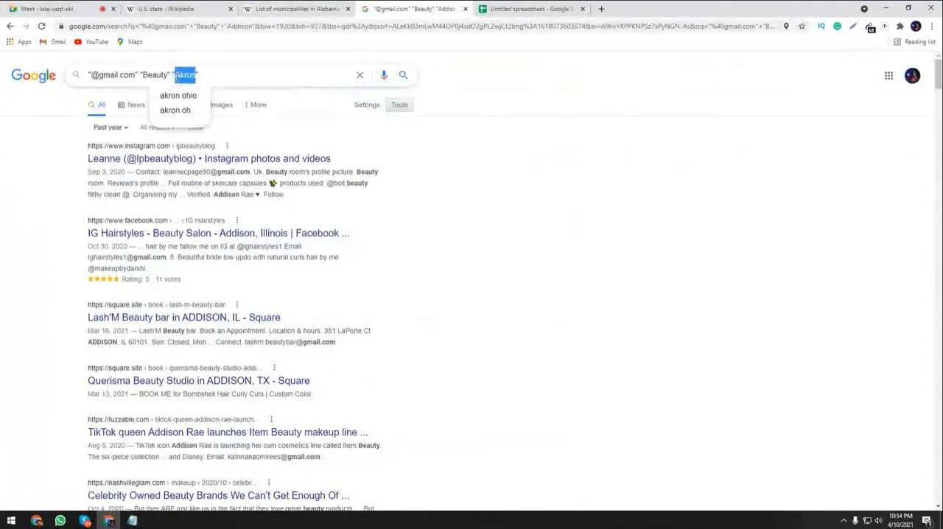
click(218, 76)
key(Return)
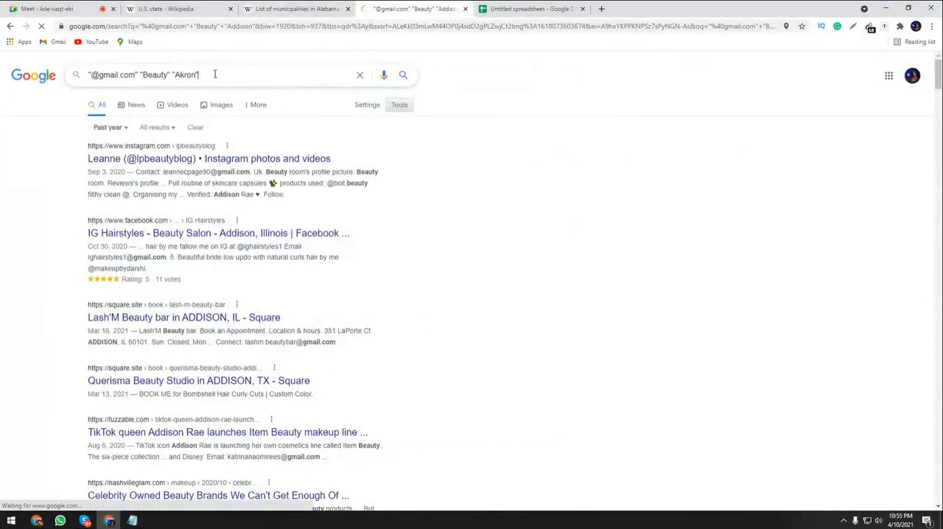
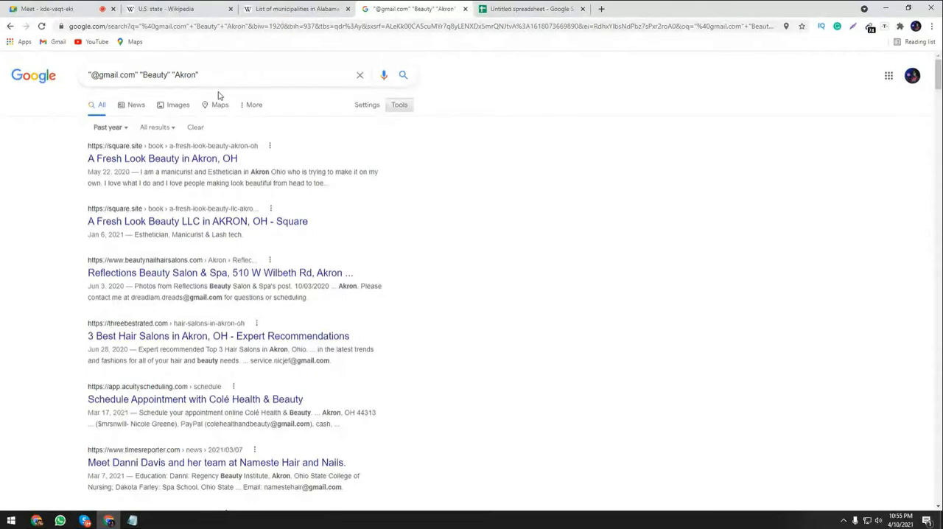
Copy all the extracted Akron addresses and paste them into the spreadsheet from cell A279 below the Addison batch.
click(868, 29)
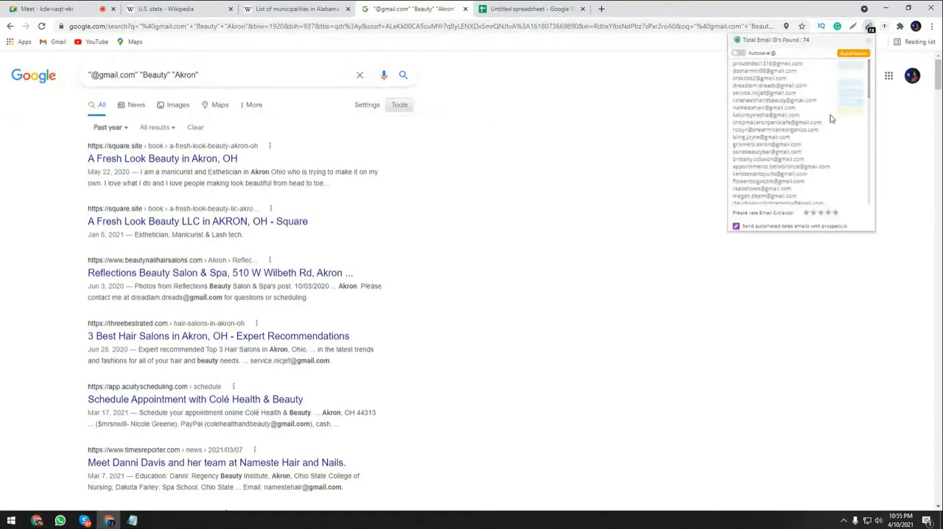
key(ctrl+Tab)
click(78, 295)
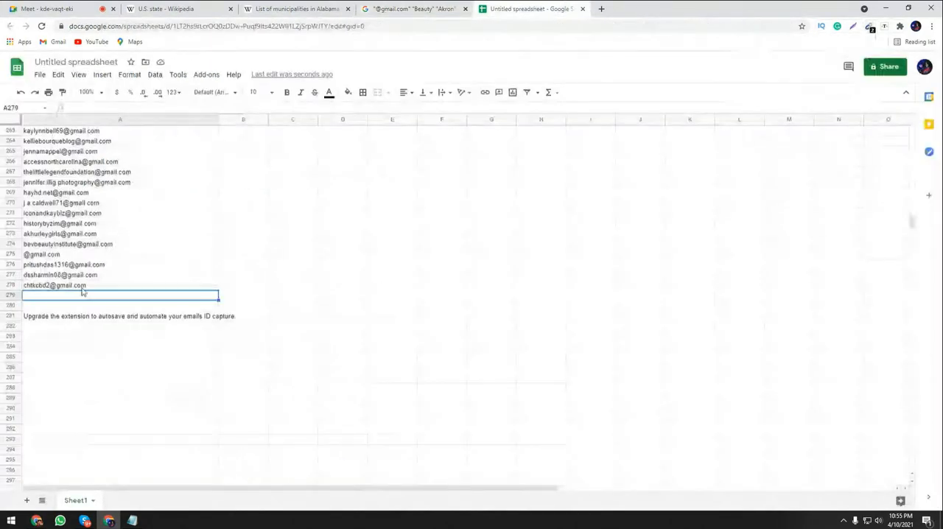
key(ctrl+v)
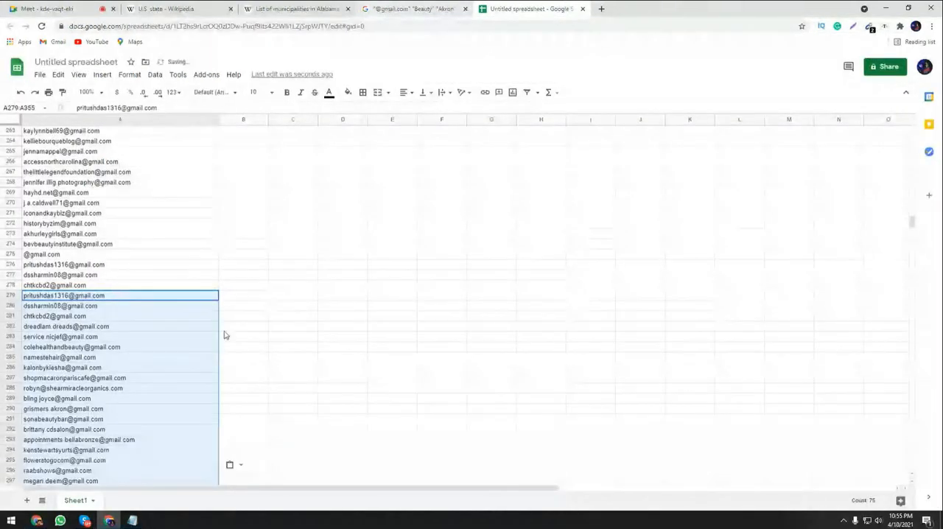
scroll(210, 370, down, 5)
scroll(209, 370, down, 5)
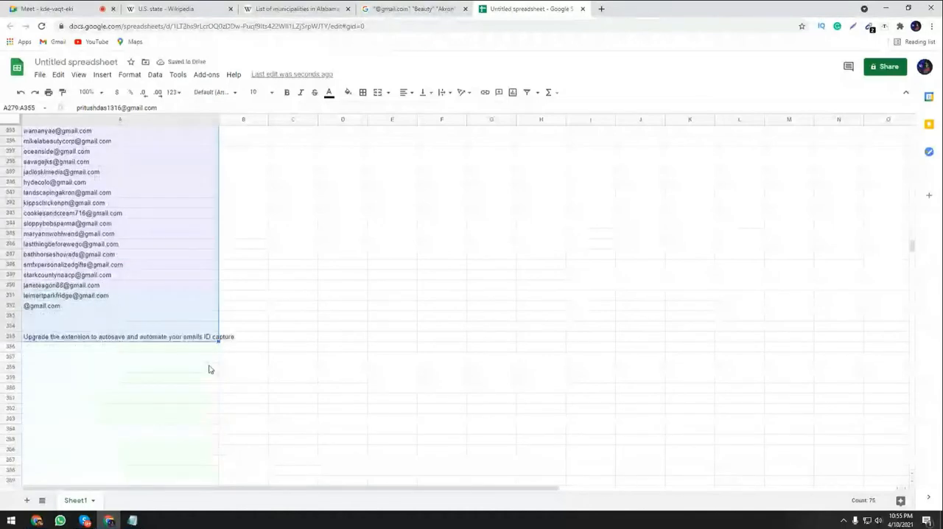
Return to the Google results for Akron and open the second page of results.
click(318, 7)
click(383, 6)
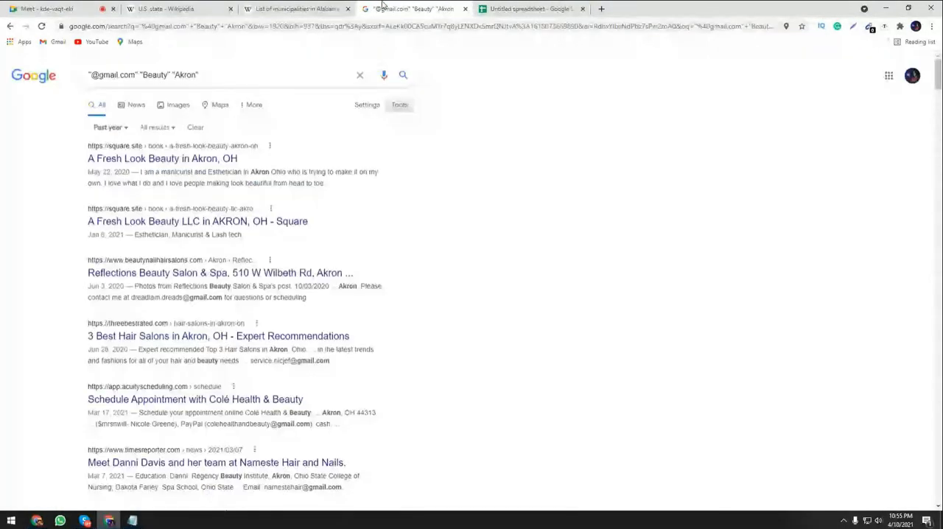
drag(939, 79, 941, 490)
click(233, 436)
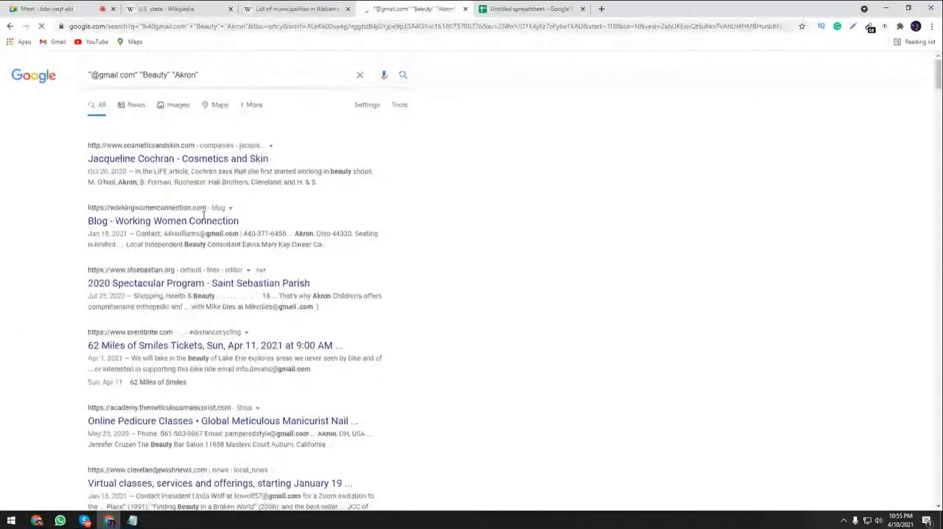
Copy the addresses extracted from the second Akron results page and paste them into the spreadsheet from cell A353.
click(869, 26)
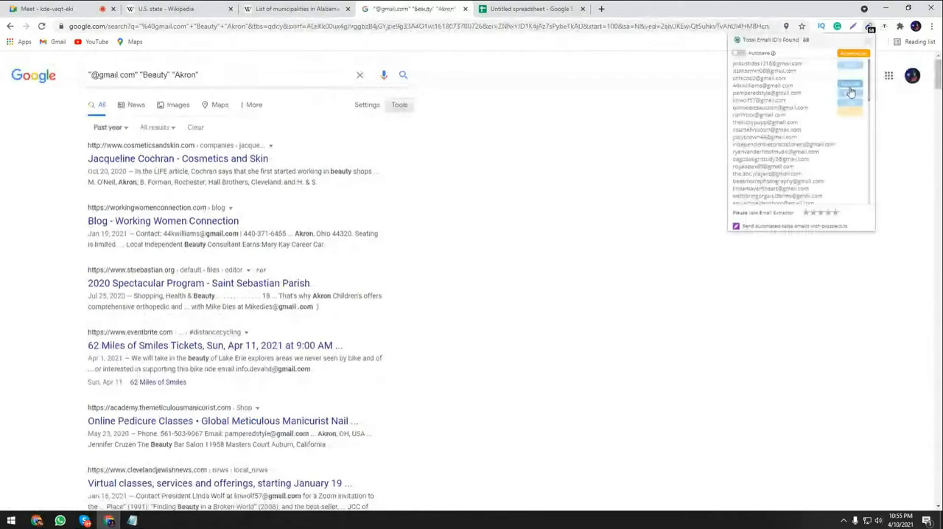
click(531, 4)
click(74, 316)
key(ctrl+v)
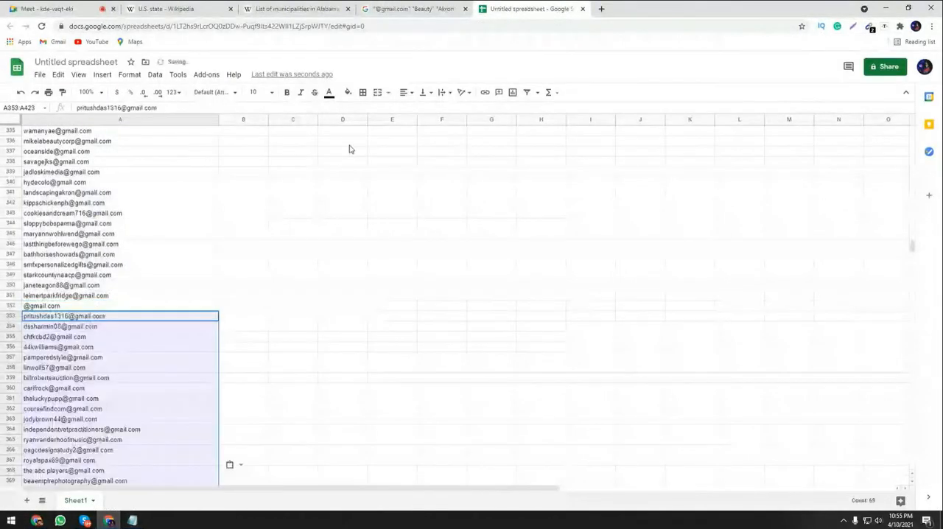
scroll(349, 387, down, 10)
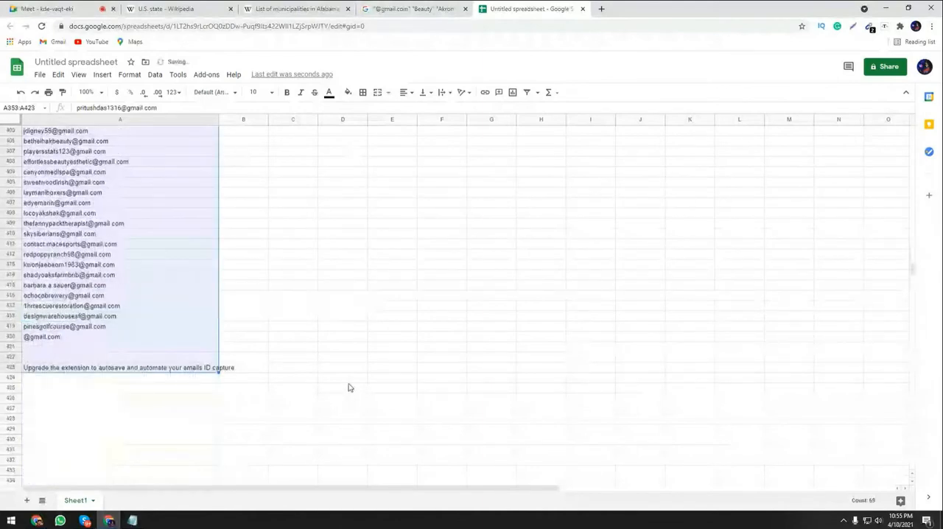
scroll(349, 388, down, 1)
click(428, 308)
Look through the second page of Akron results down to its end to check for further result pages.
click(416, 7)
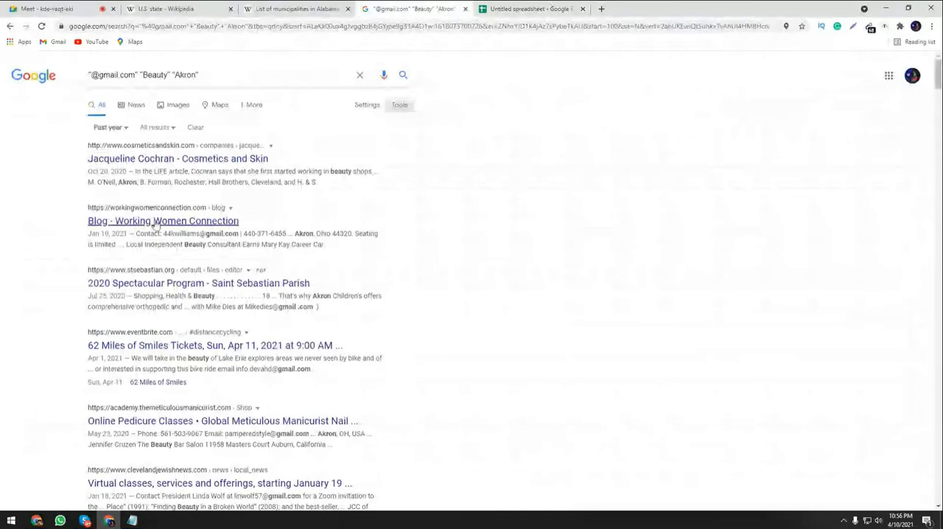
scroll(900, 202, down, 3)
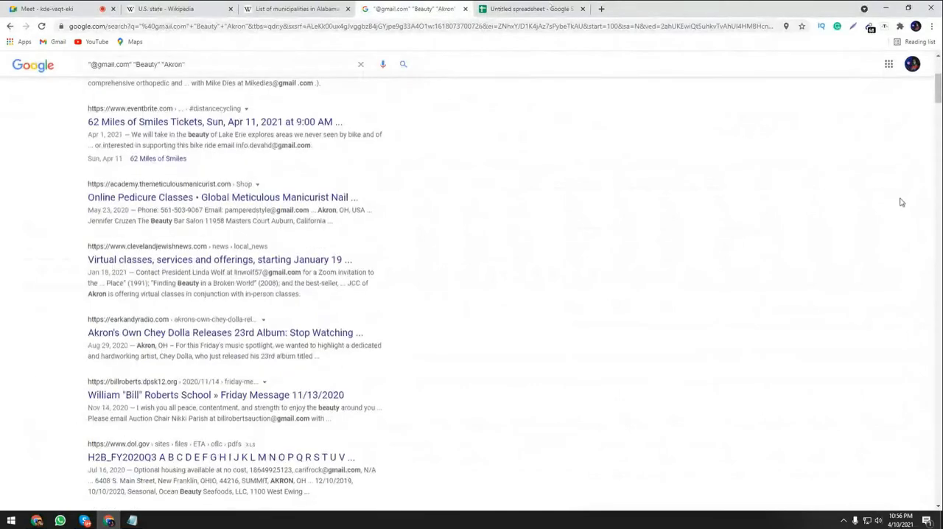
scroll(900, 202, down, 2)
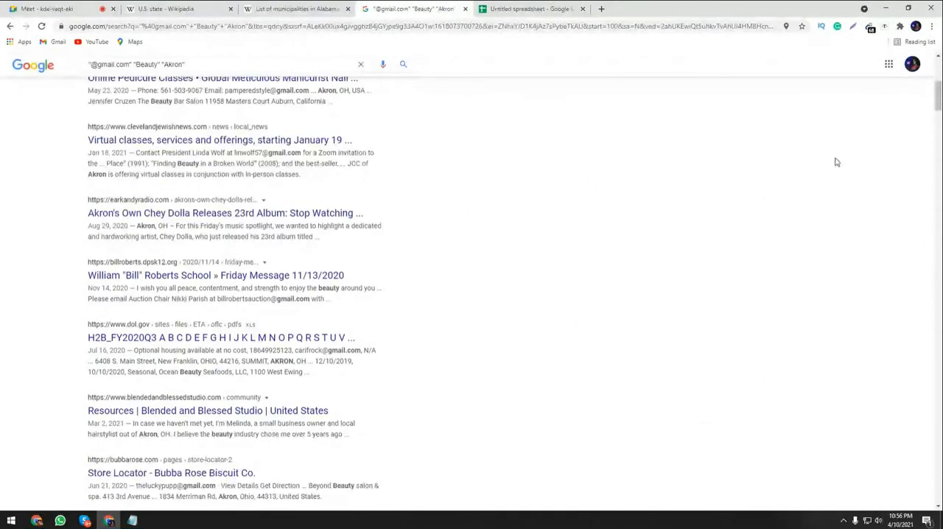
scroll(836, 162, down, 4)
scroll(257, 254, down, 8)
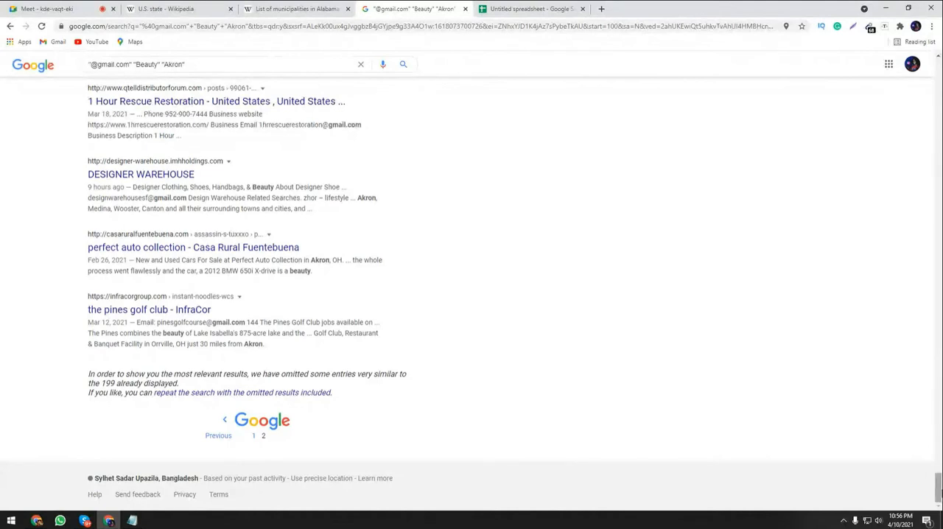
drag(937, 486, 746, 95)
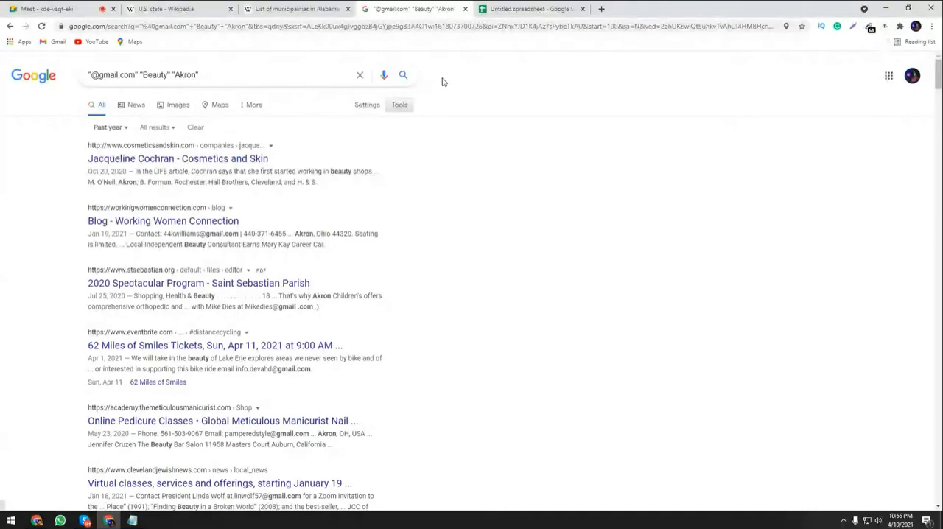
Copy the city name Alabaster from Wikipedia's list of municipalities in Alabama.
click(311, 10)
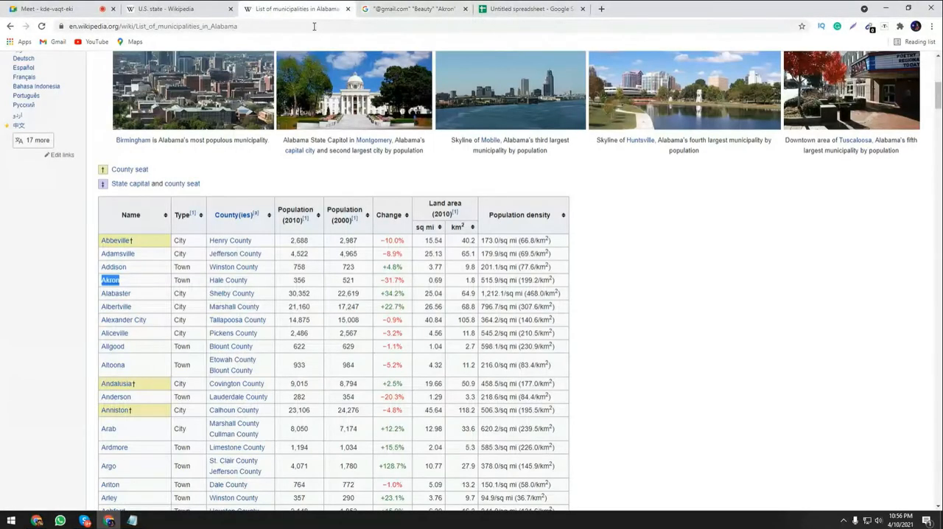
double_click(116, 293)
right_click(118, 294)
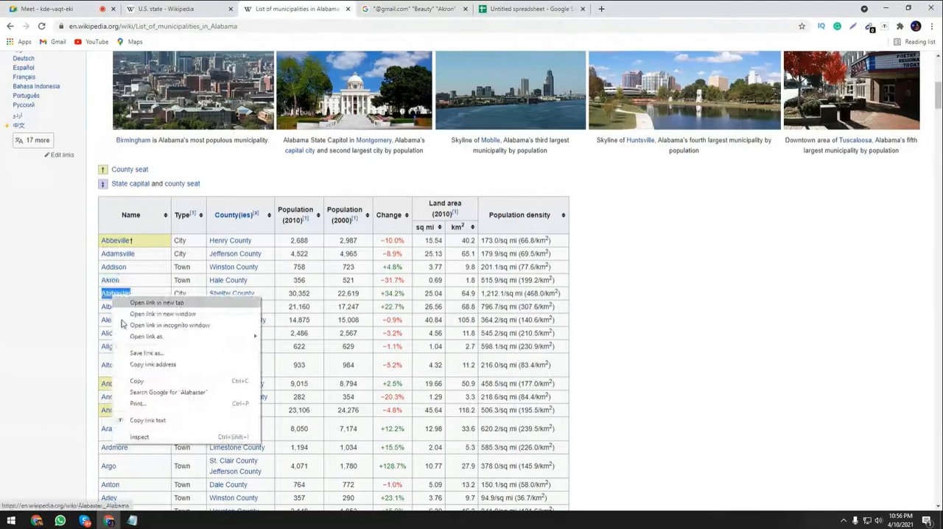
click(136, 381)
right_click(134, 294)
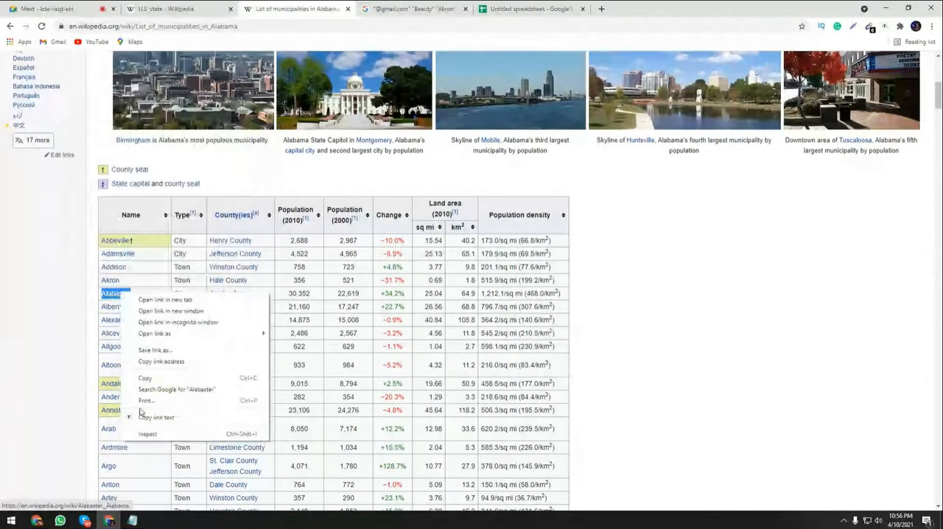
click(141, 416)
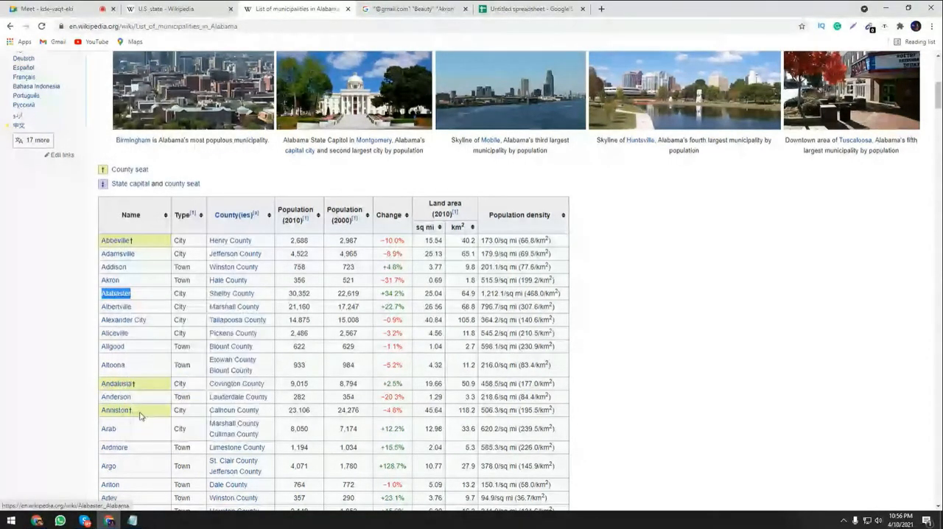
key(ctrl+Tab)
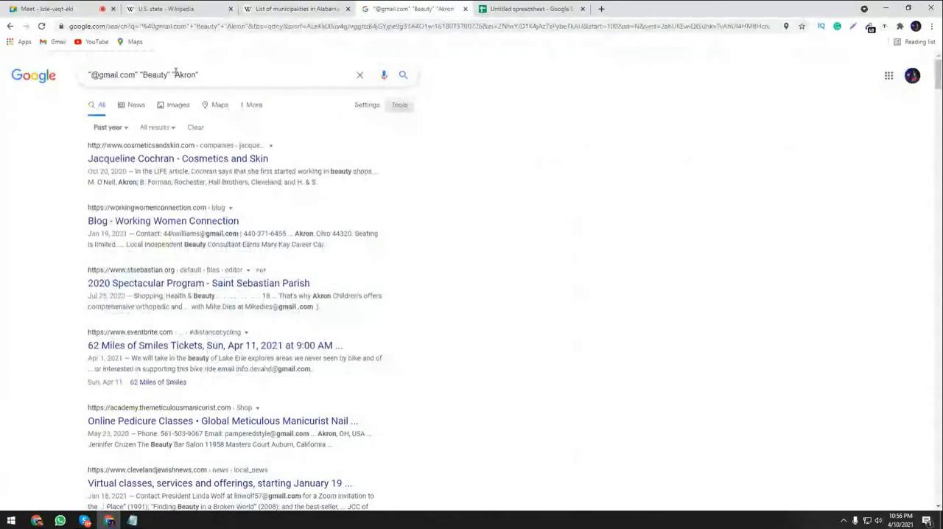
double_click(177, 74)
key(ctrl+v)
key(Return)
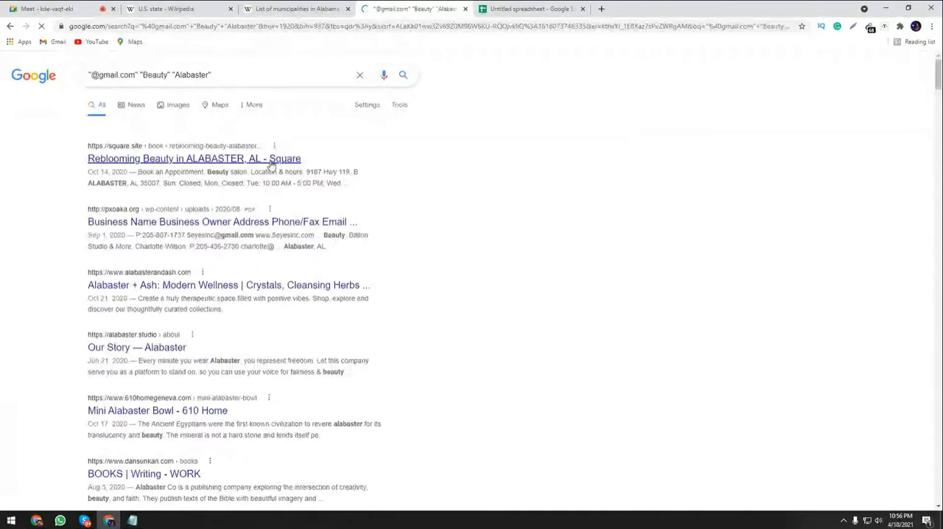
Copy all the extracted Alabaster addresses and paste them into the spreadsheet from cell A421 below the Akron batches.
click(870, 28)
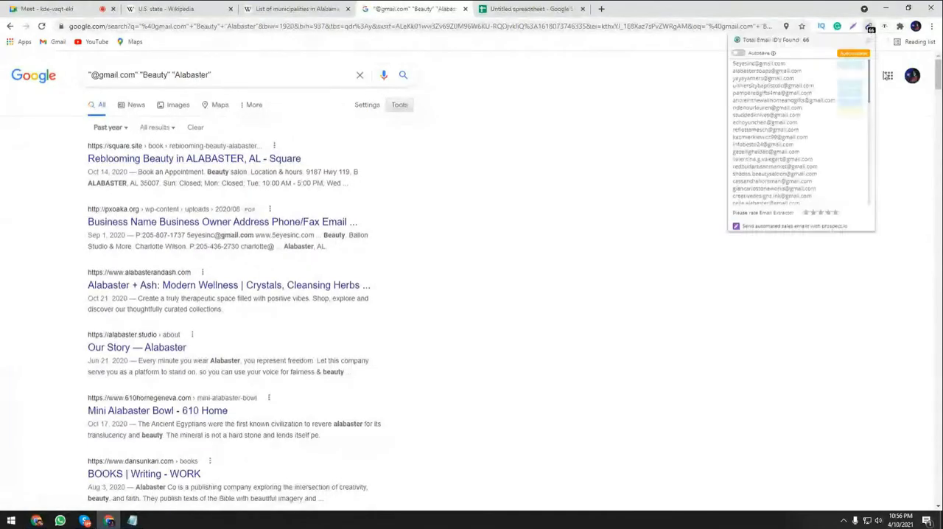
click(537, 5)
click(54, 225)
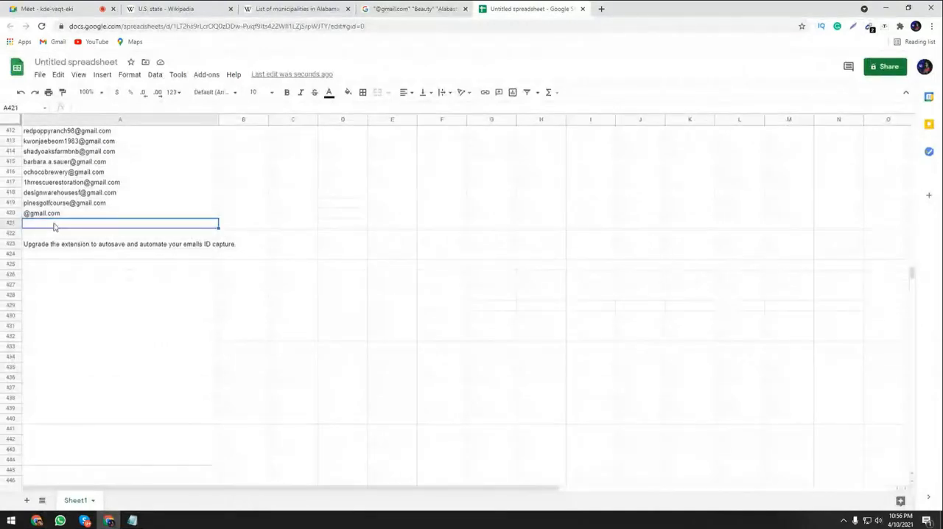
key(ctrl+v)
scroll(106, 289, down, 2)
scroll(106, 289, down, 15)
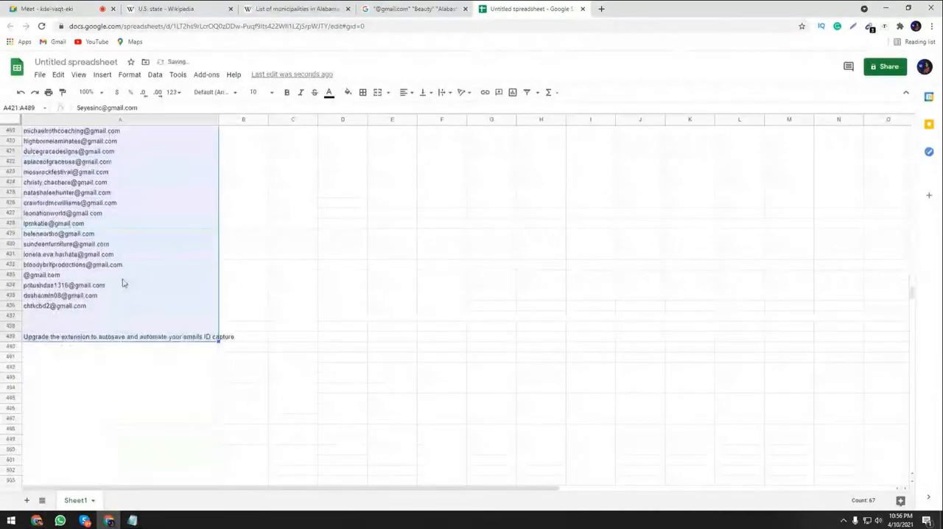
click(106, 295)
Check the class chat in Google Meet, then open the second page of the Alabaster results in Google.
click(63, 9)
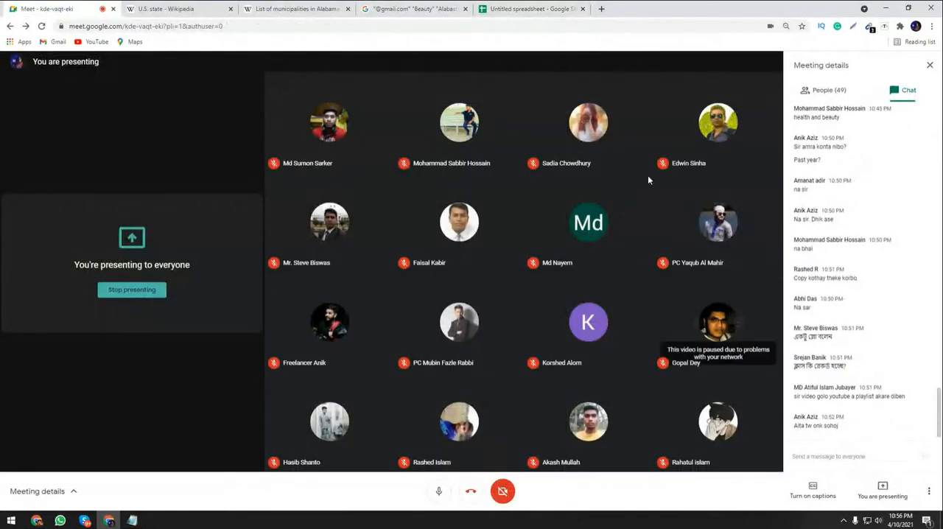
click(435, 6)
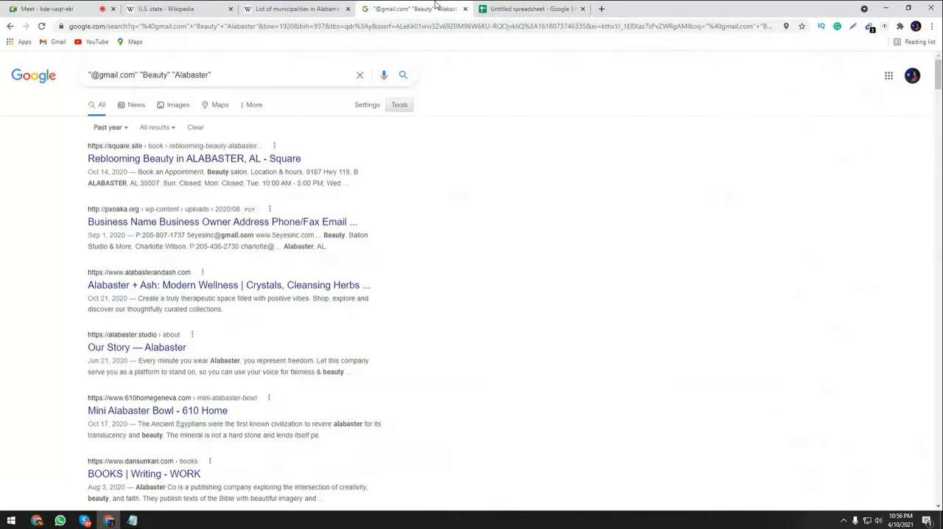
scroll(929, 444, down, 20)
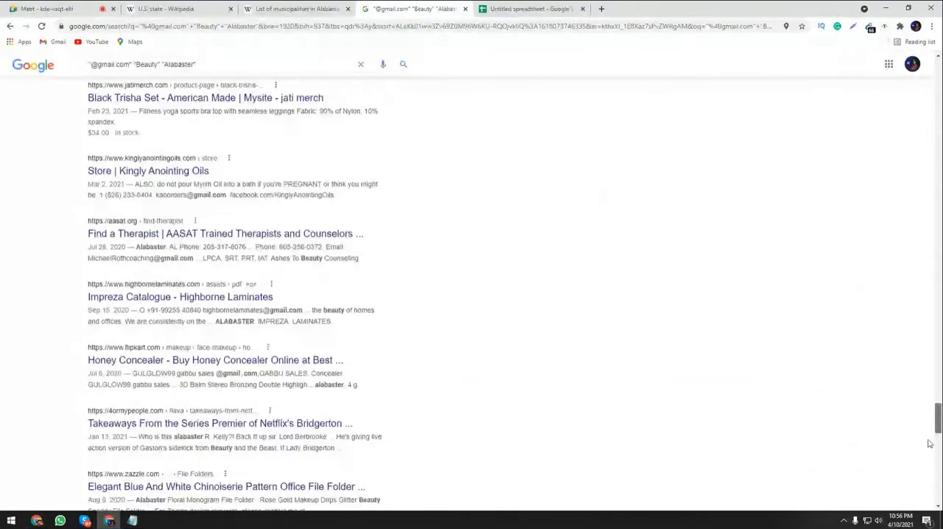
scroll(929, 443, down, 10)
click(239, 439)
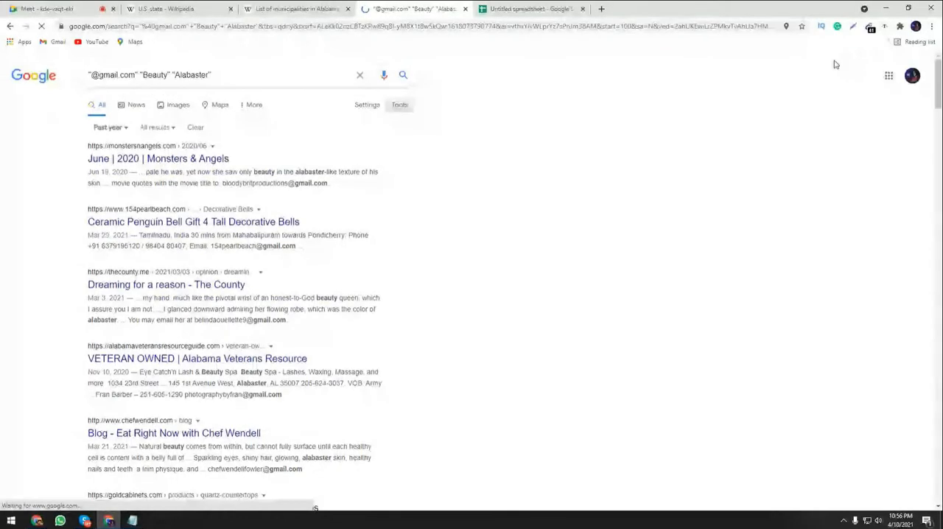
Copy the addresses extracted from the second Alabaster results page and paste them into the spreadsheet from cell A487.
click(870, 27)
click(852, 90)
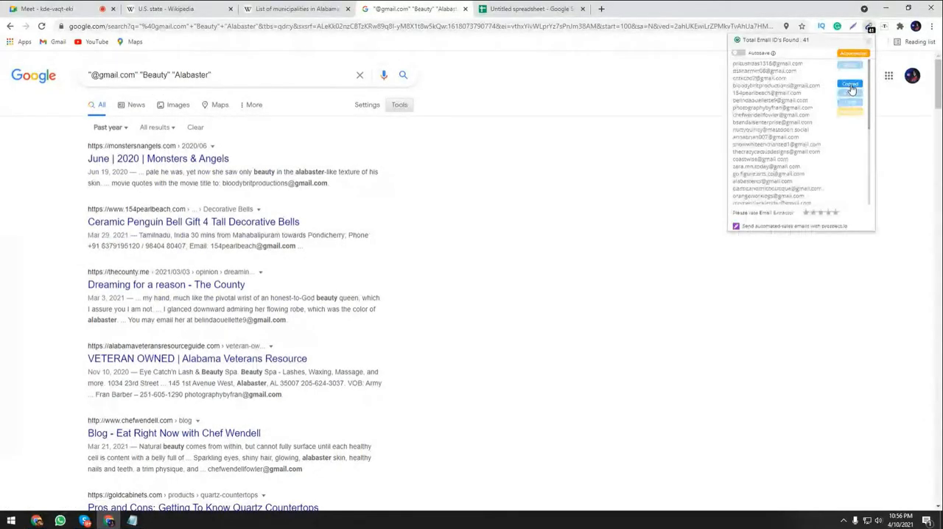
click(560, 8)
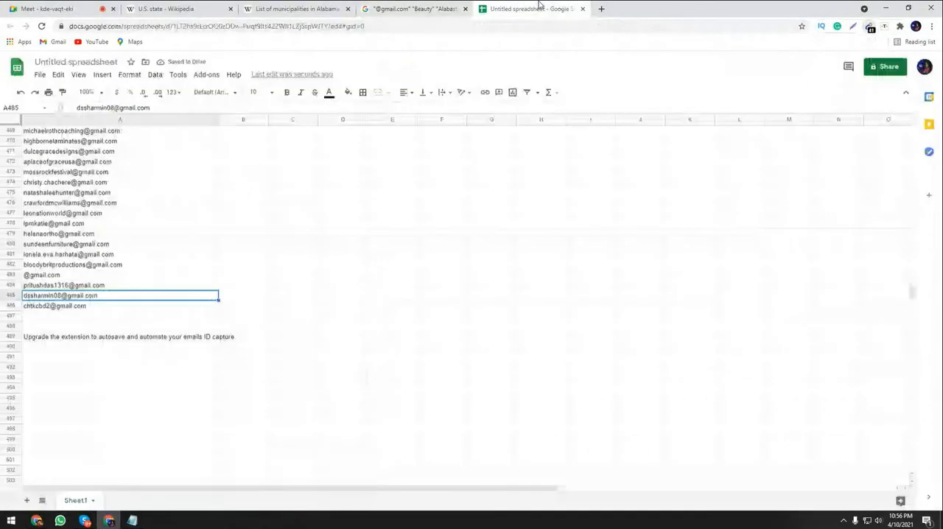
click(82, 317)
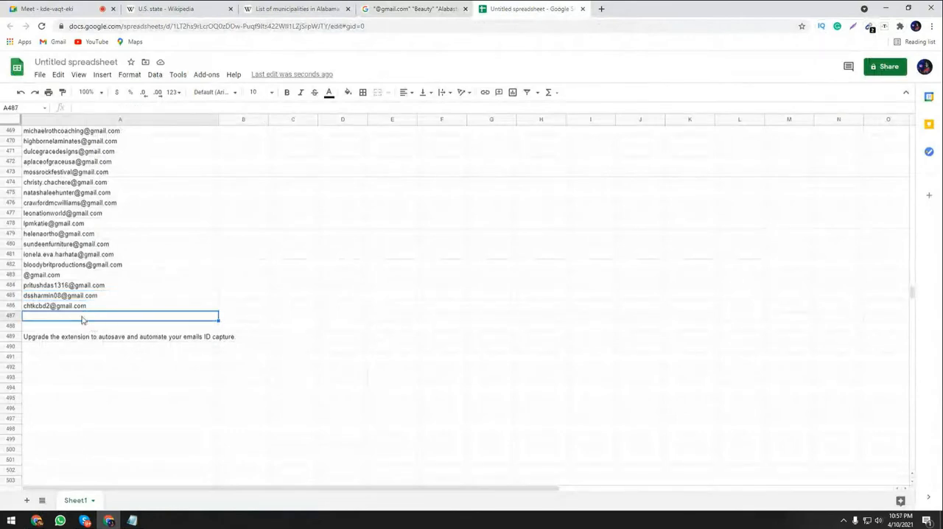
key(ctrl+v)
scroll(181, 364, down, 5)
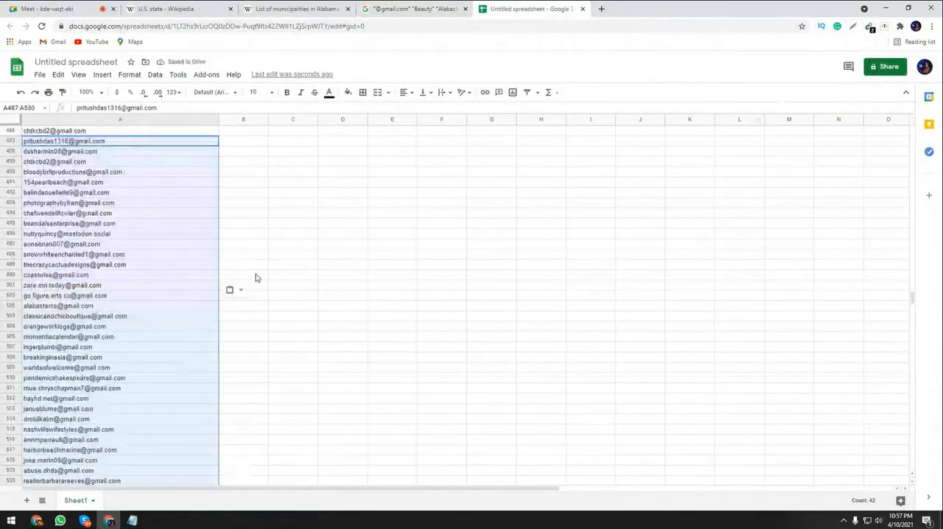
scroll(251, 295, down, 3)
scroll(248, 302, down, 3)
click(247, 367)
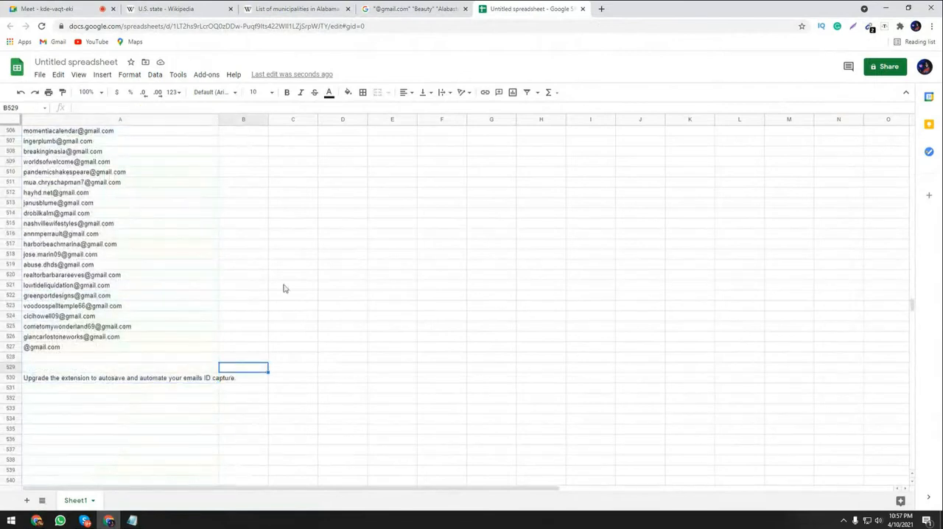
Review the whole list of collected addresses in column A from the last batch back up to row 1.
scroll(152, 262, up, 15)
scroll(154, 249, up, 10)
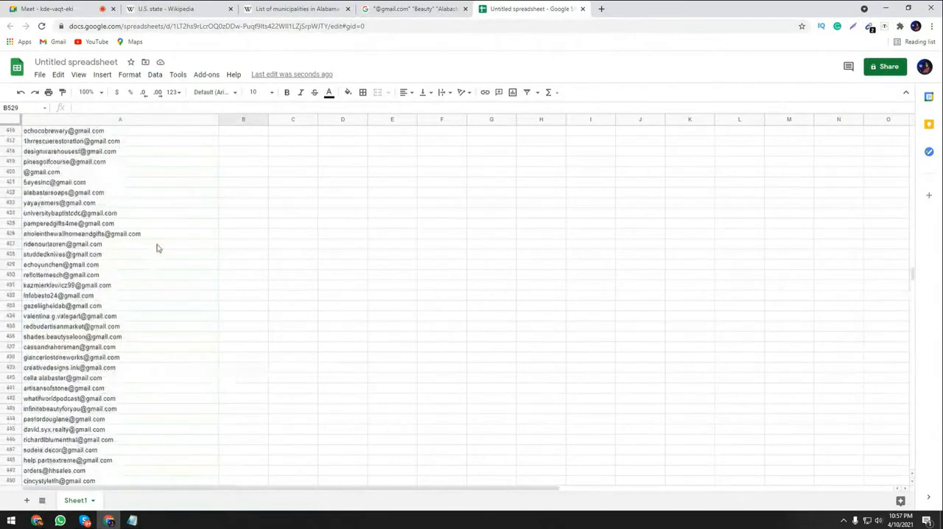
scroll(177, 243, up, 20)
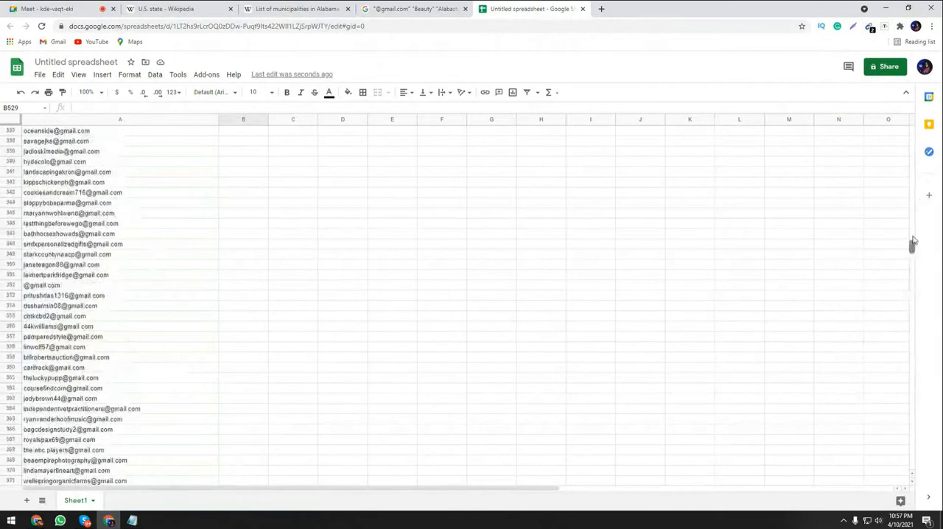
drag(912, 241, 911, 133)
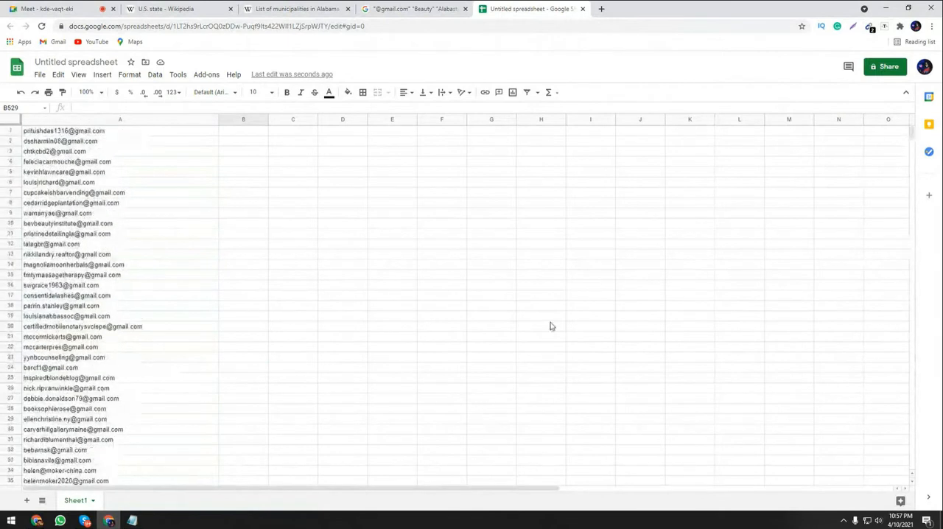
Copy the leopathu.com link of the online E-mail Checker from the notes in Notepad.
click(104, 5)
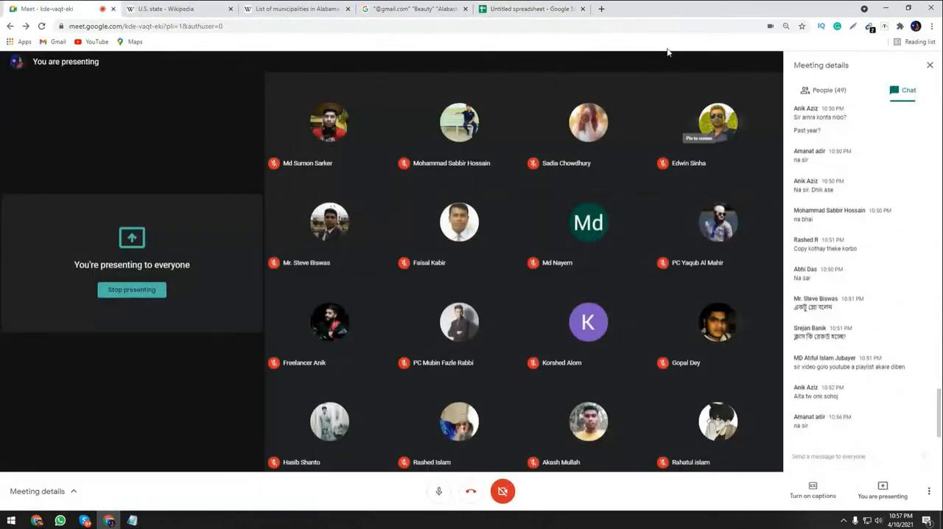
click(530, 8)
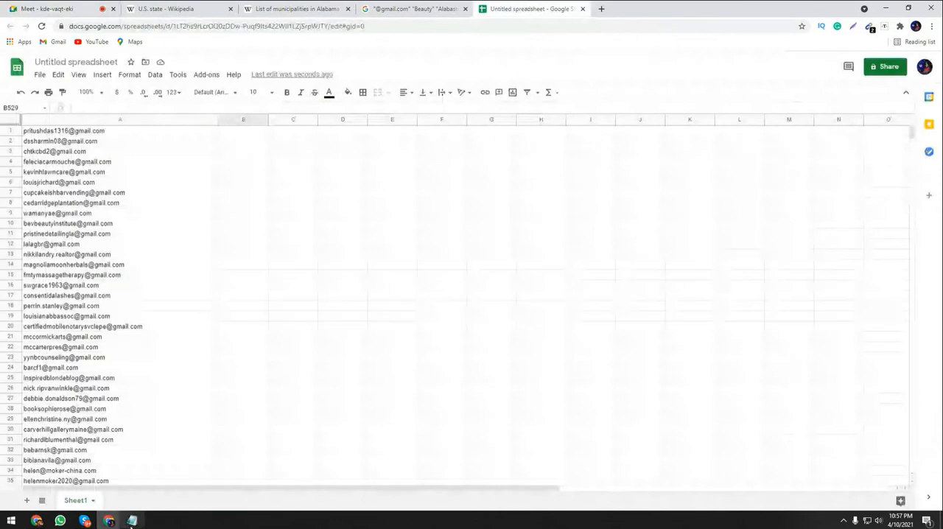
click(131, 520)
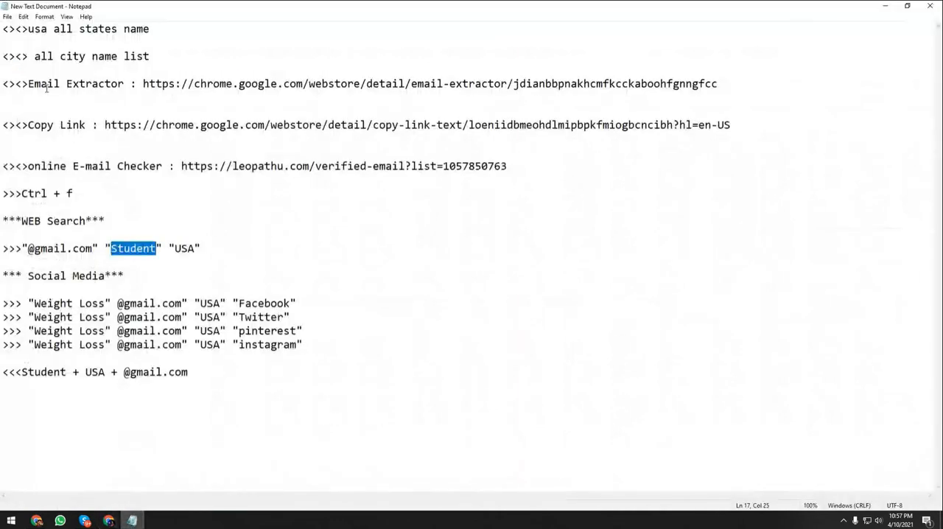
drag(3, 84, 247, 134)
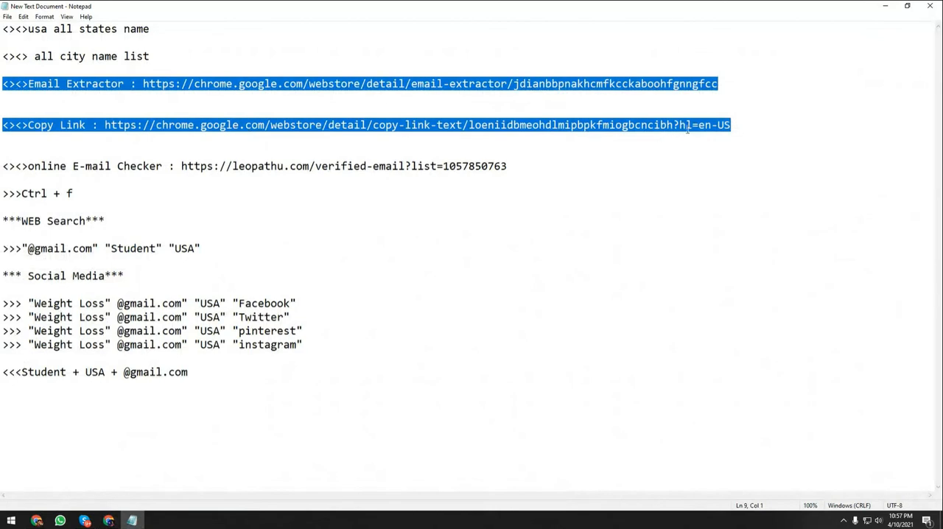
click(752, 126)
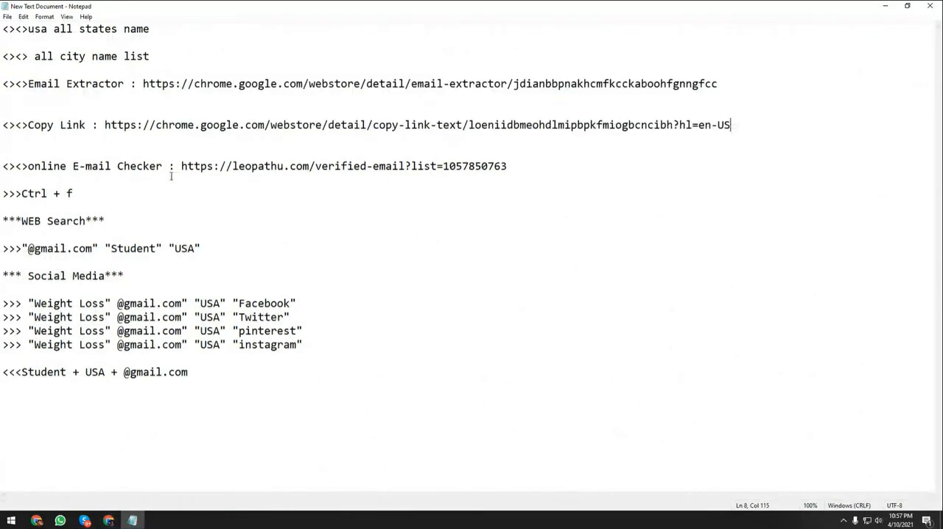
drag(181, 167, 507, 174)
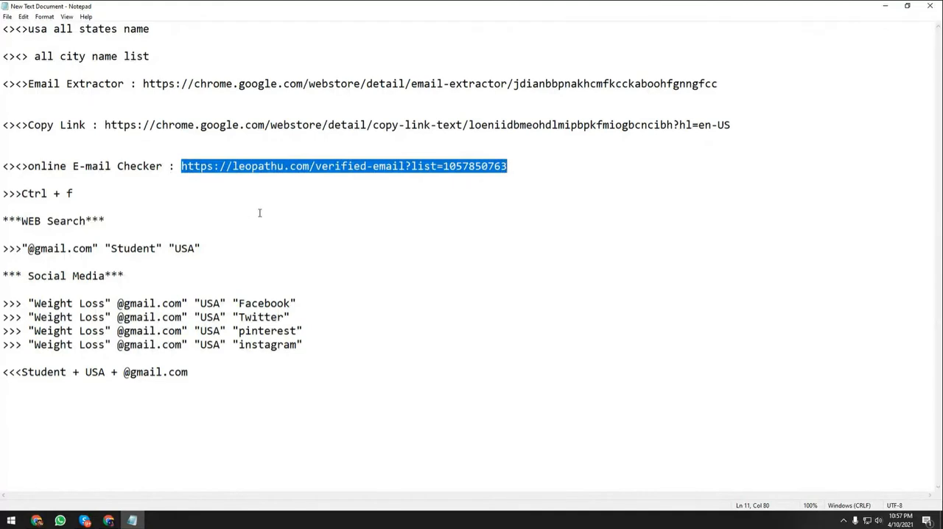
click(885, 6)
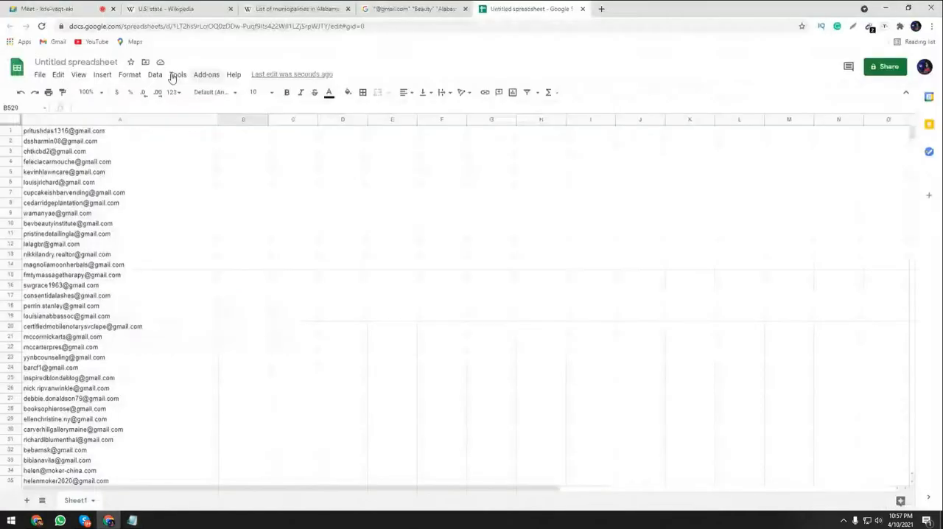
Switch to Google Meet and send the copied E-mail Checker link to everyone in the class chat.
click(62, 9)
click(814, 455)
key(ctrl+v)
key(Return)
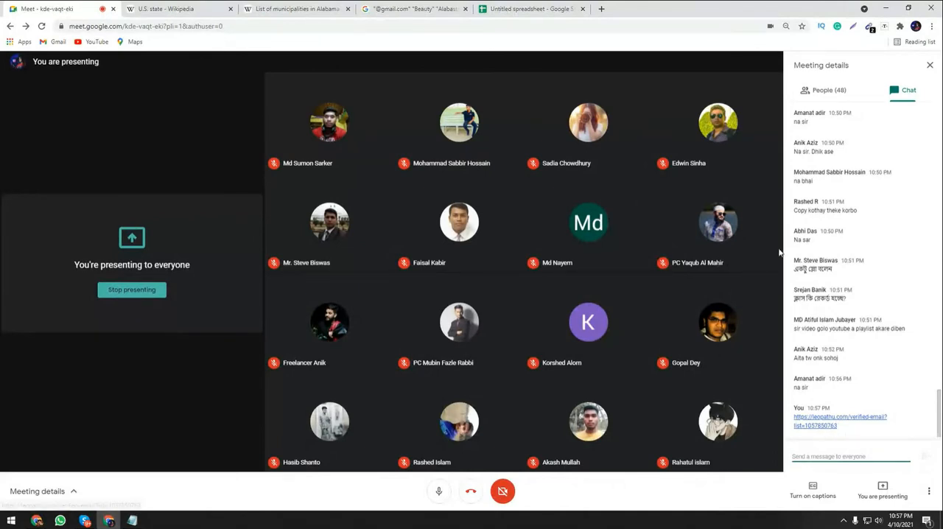
Open the copied E-mail Checker link in a new browser tab and return to the spreadsheet.
click(514, 9)
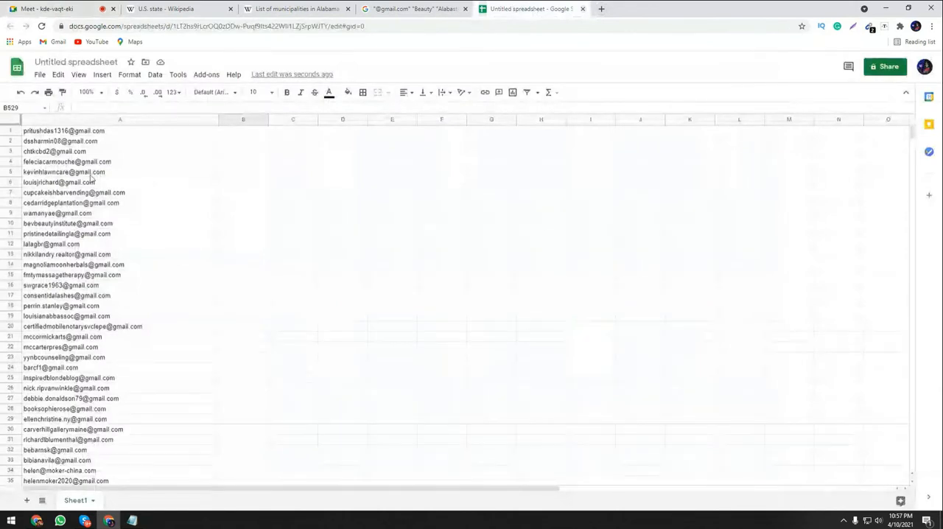
click(601, 9)
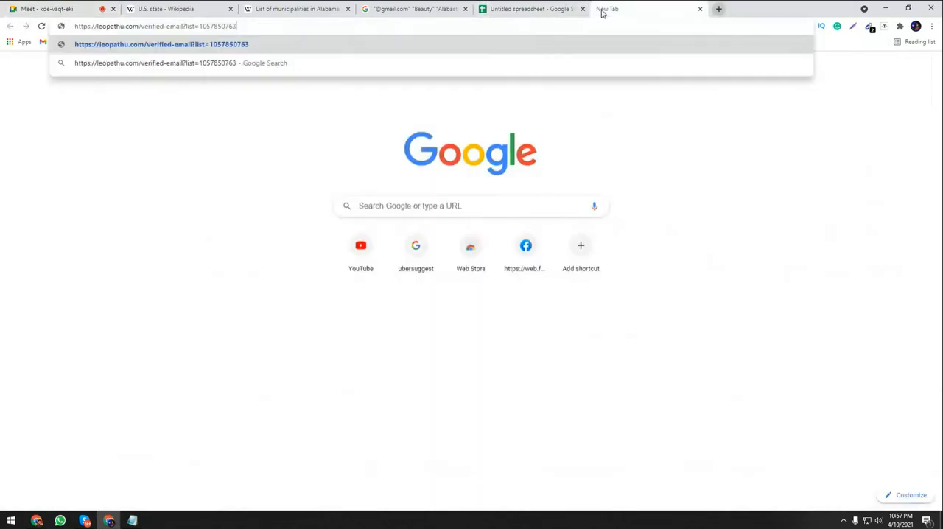
click(528, 7)
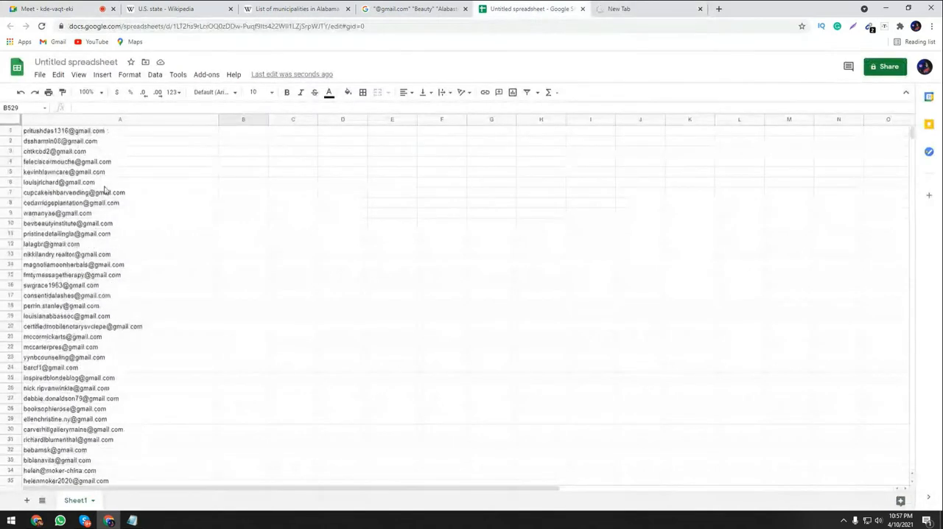
click(154, 164)
key(ctrl+a)
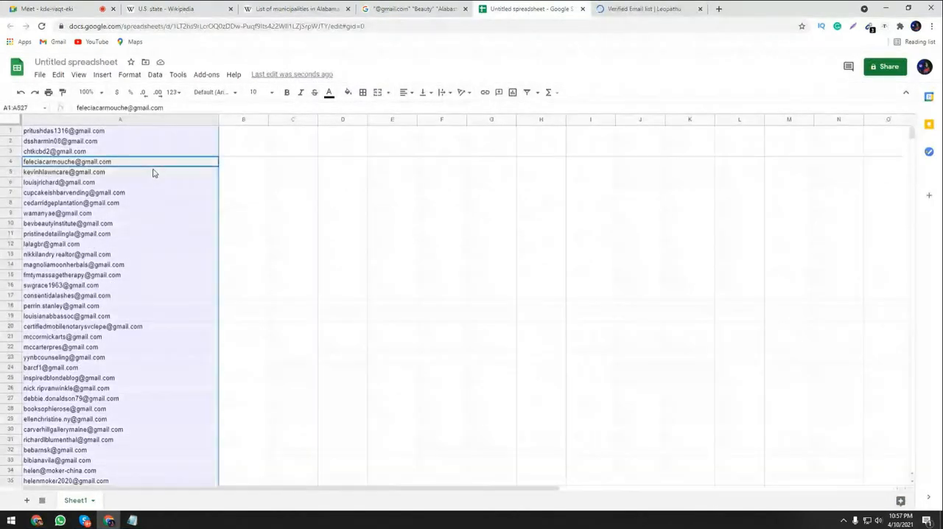
click(155, 75)
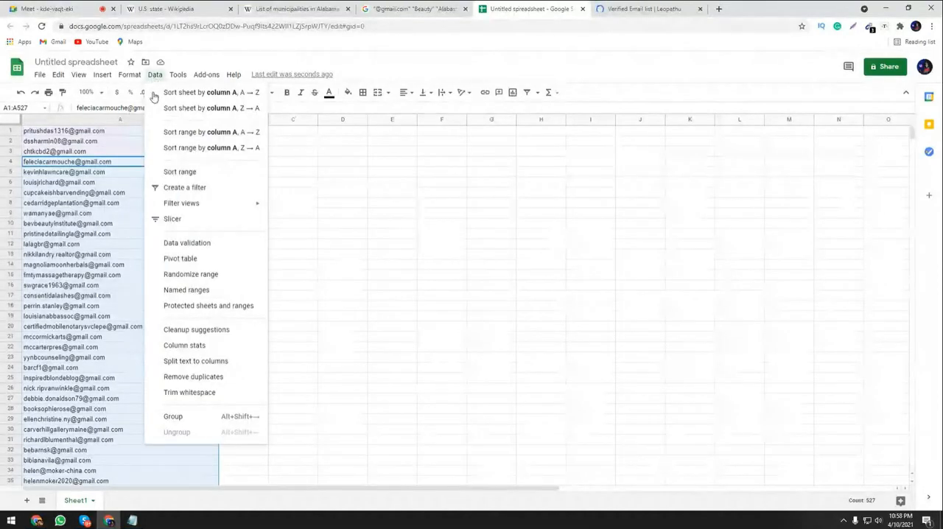
key(Escape)
click(157, 214)
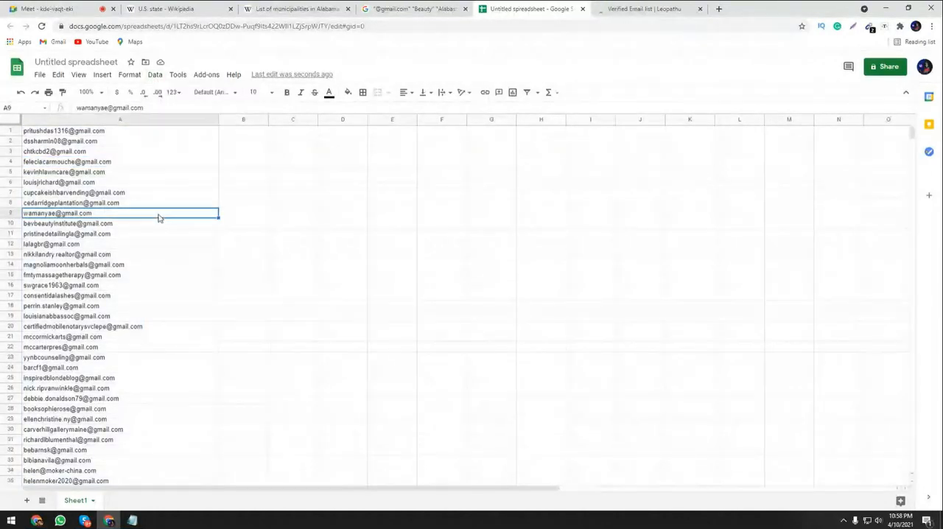
scroll(92, 313, down, 20)
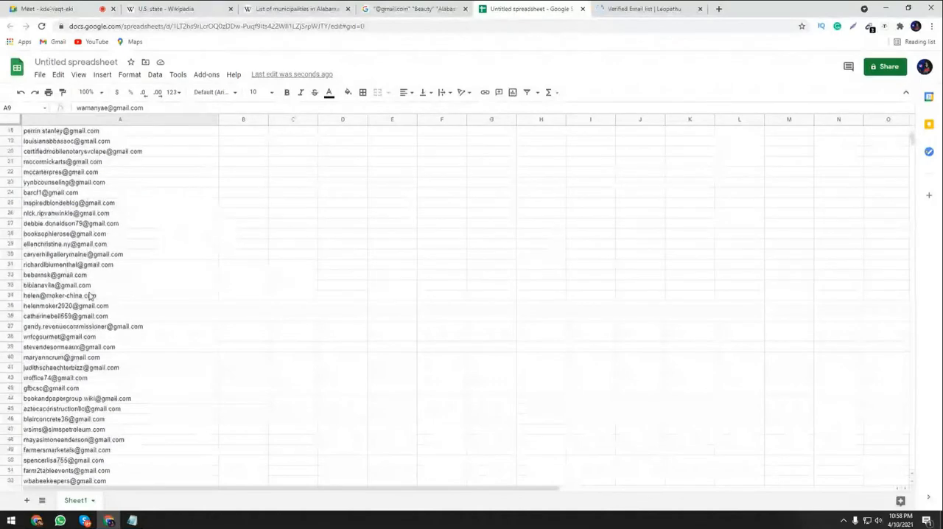
drag(914, 162, 920, 238)
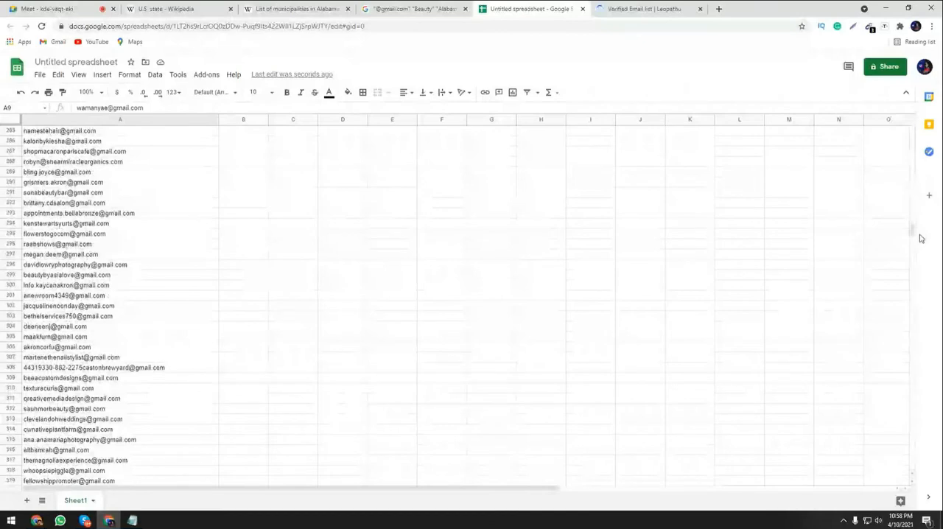
Check the class chat in Google Meet and return to the spreadsheet of collected addresses.
click(58, 9)
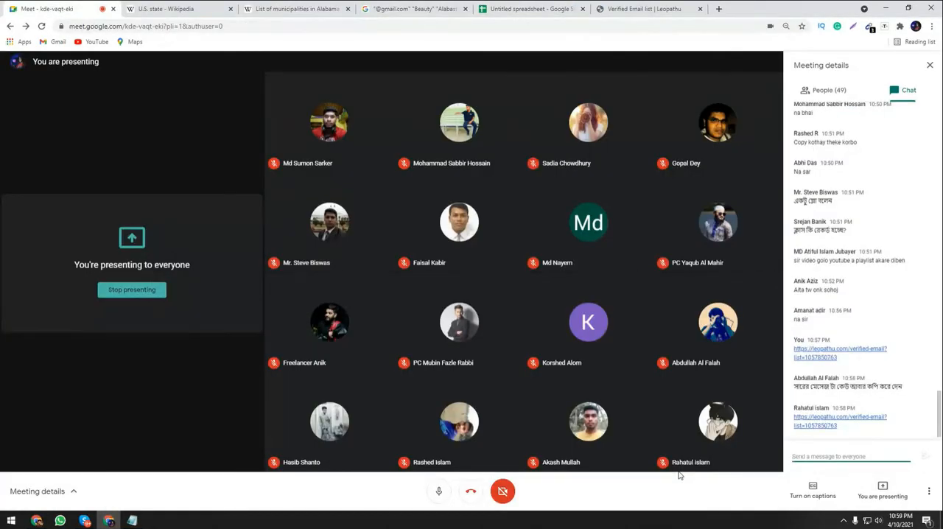
click(637, 9)
click(534, 8)
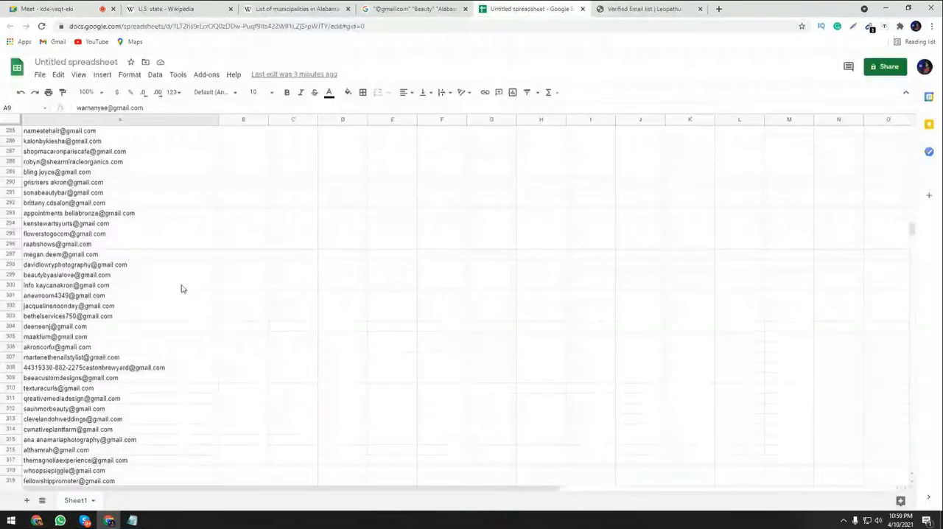
Remove the duplicate addresses from the whole list in A1:A527, analyzing column A without a header row.
click(170, 247)
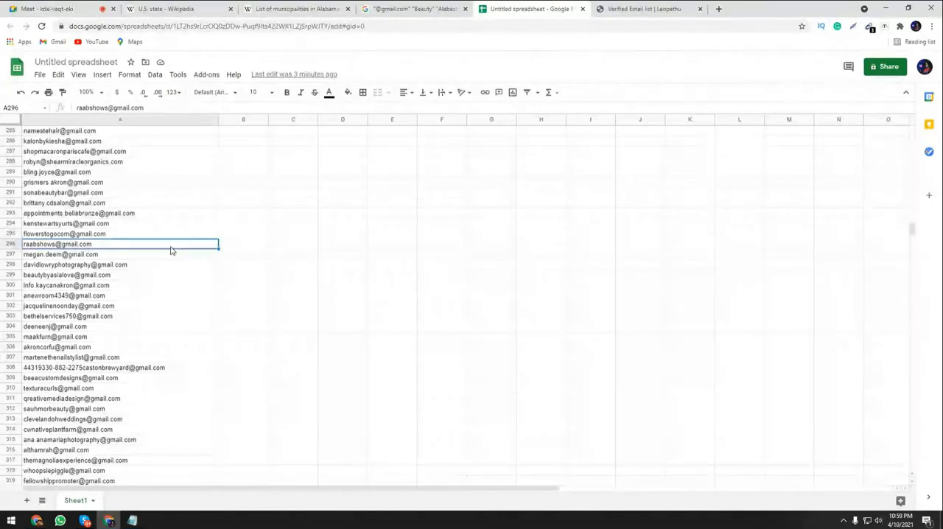
key(ctrl+a)
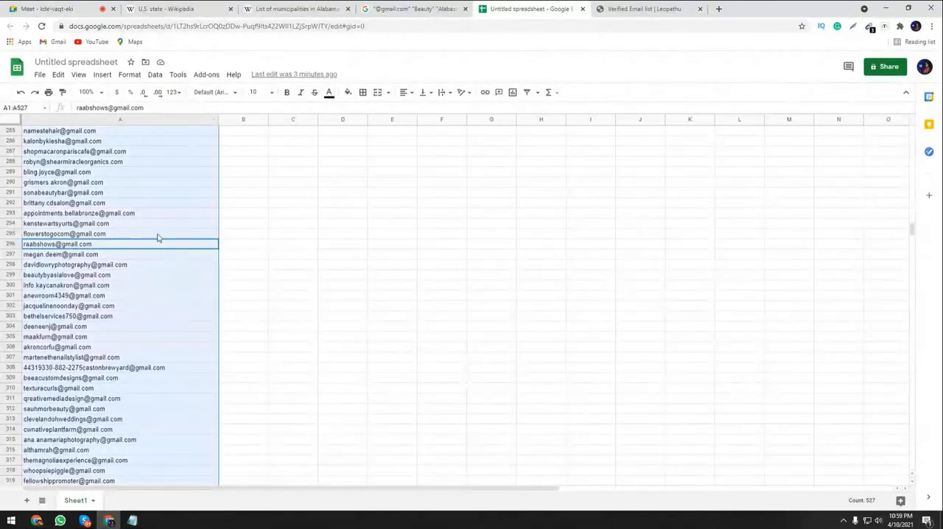
scroll(158, 237, up, 4)
scroll(159, 237, up, 15)
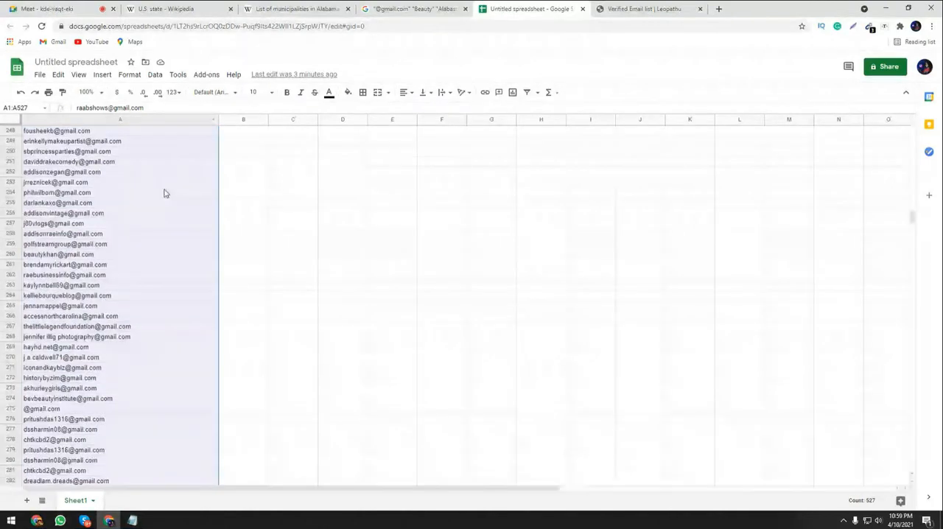
scroll(155, 128, up, 14)
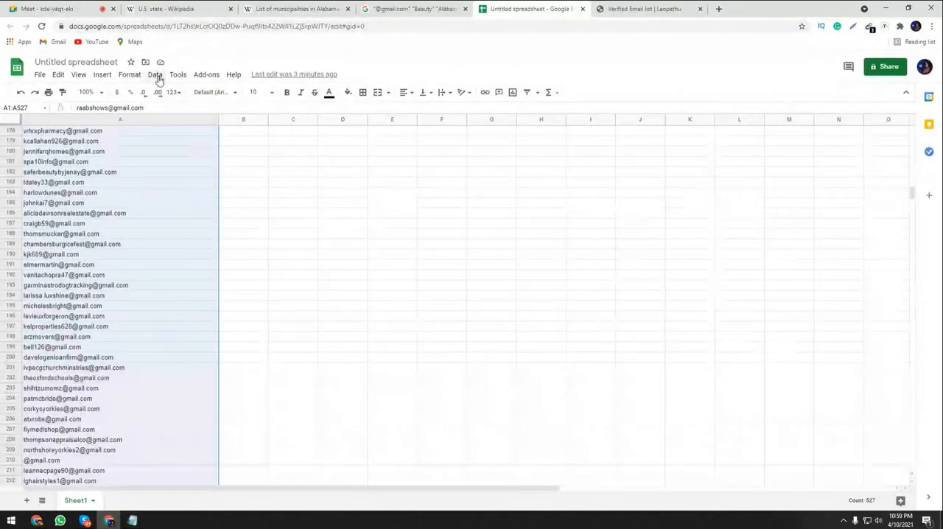
click(156, 75)
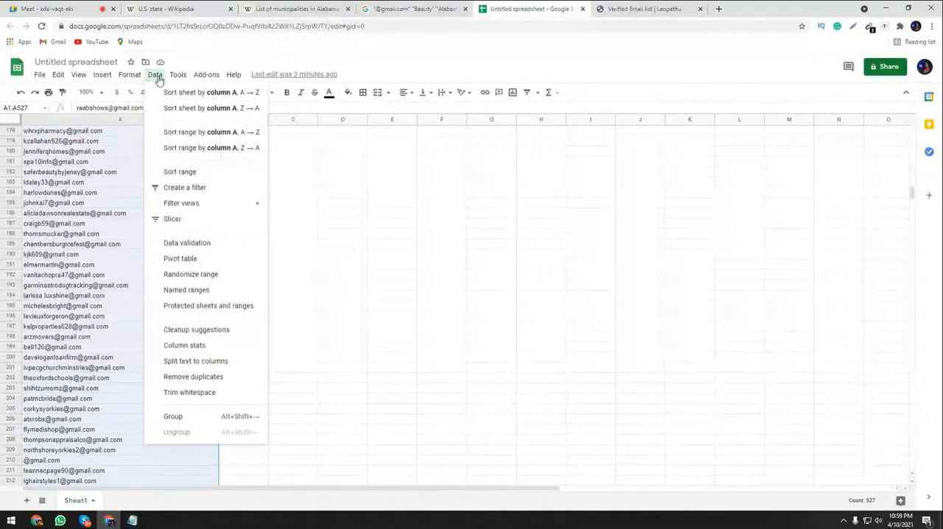
click(218, 382)
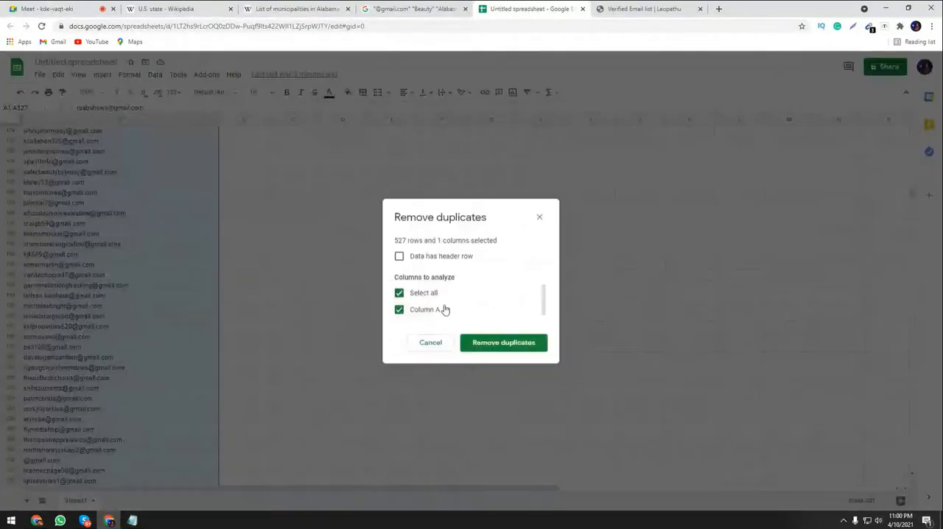
click(498, 347)
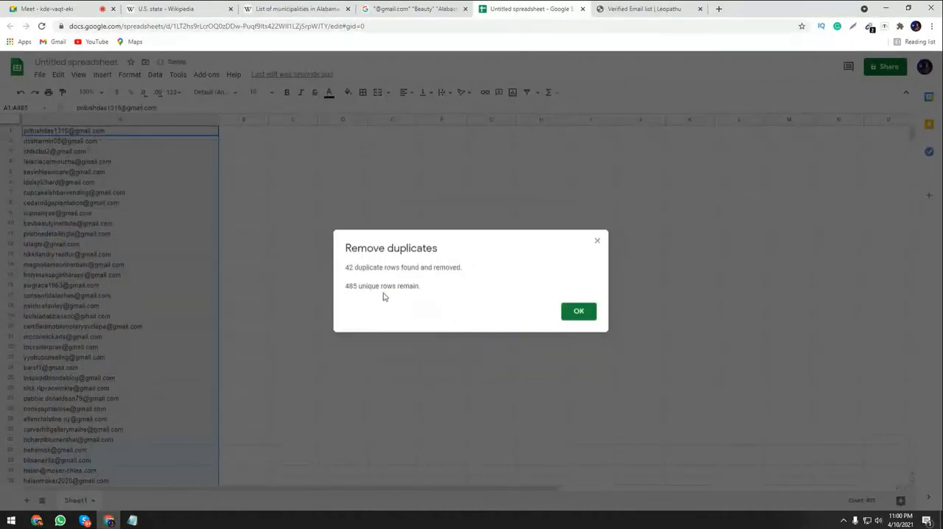
click(579, 311)
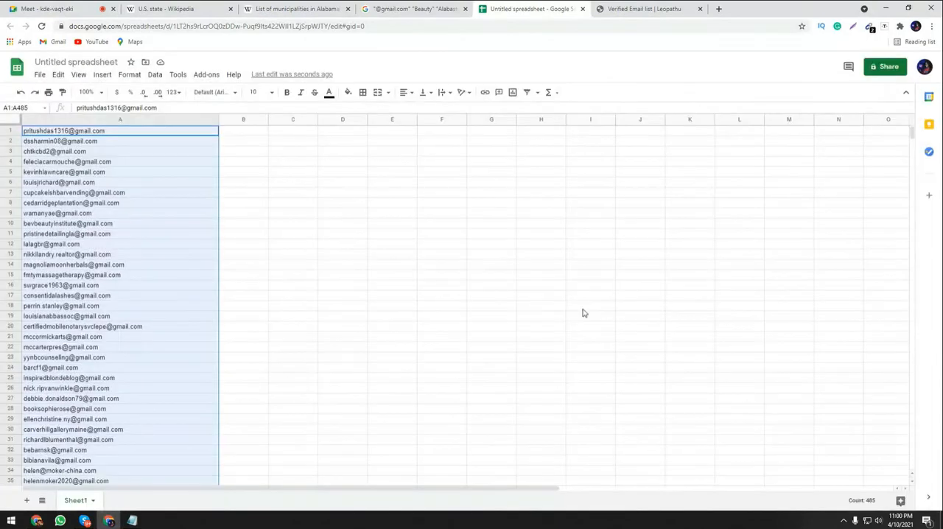
Review the deduplicated addresses in column A from row 1 down to the empty rows below the list.
scroll(215, 278, down, 2)
scroll(174, 316, down, 20)
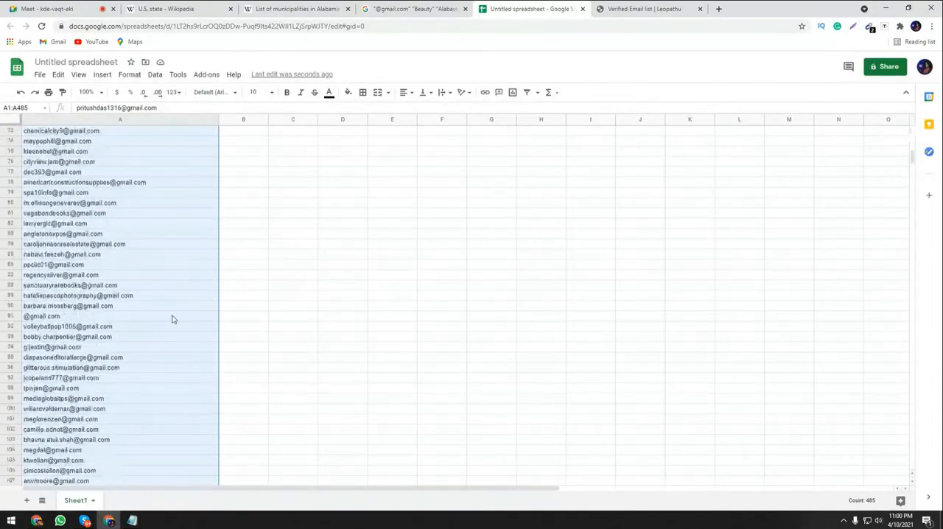
scroll(177, 314, down, 16)
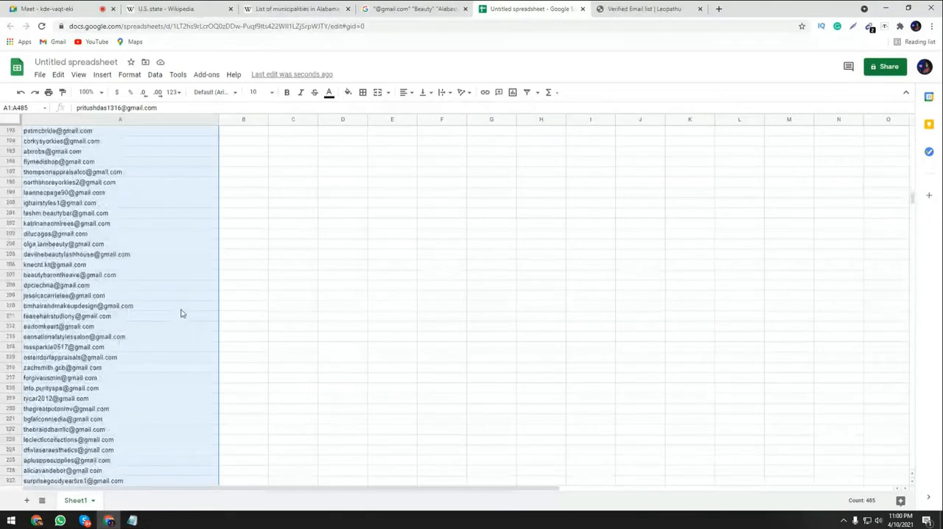
scroll(182, 313, down, 17)
scroll(185, 312, down, 18)
scroll(188, 311, down, 20)
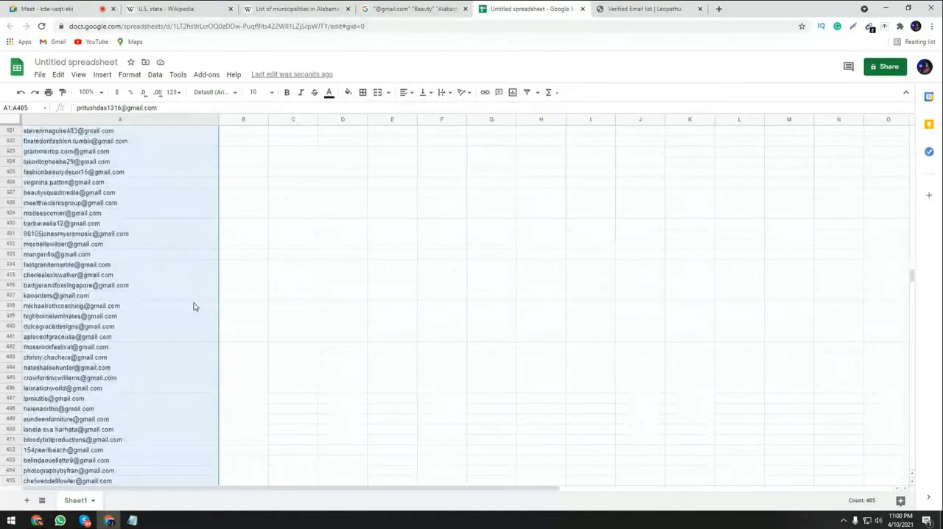
scroll(187, 303, down, 18)
click(75, 273)
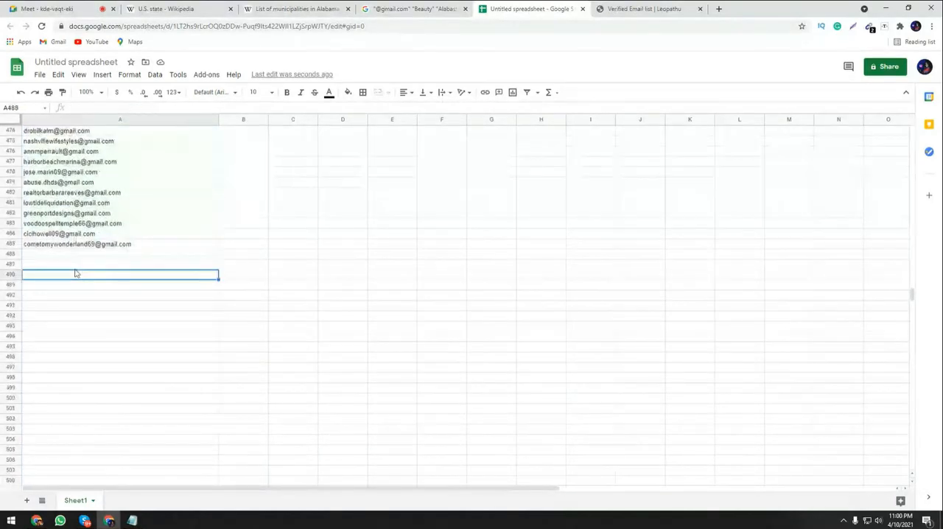
Run Remove duplicates a second time on all the addresses in A1:A485, analyzing column A.
scroll(83, 311, up, 17)
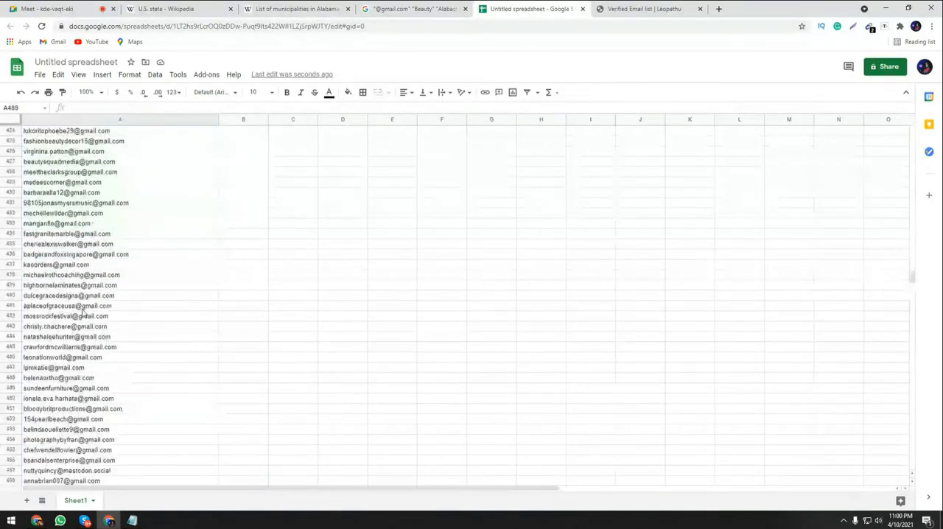
scroll(83, 312, up, 11)
click(188, 277)
key(ctrl+a)
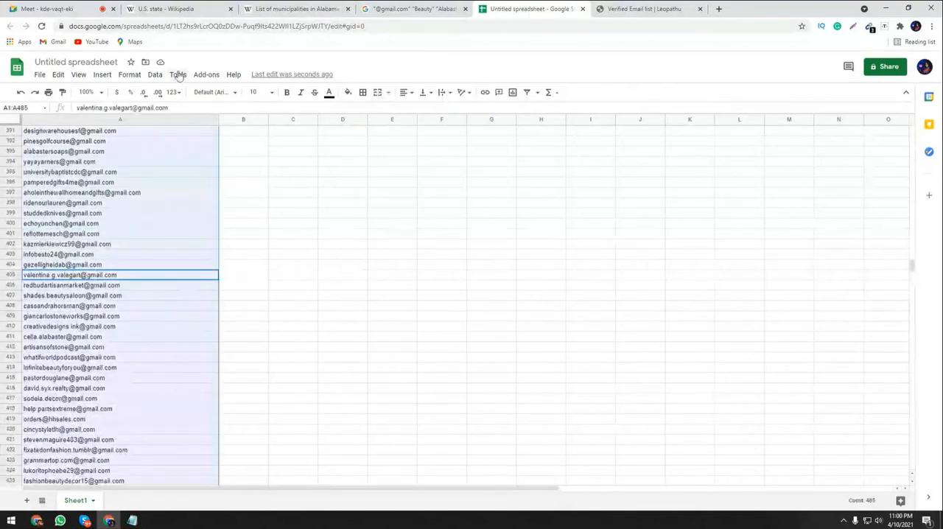
click(179, 76)
click(157, 76)
click(156, 76)
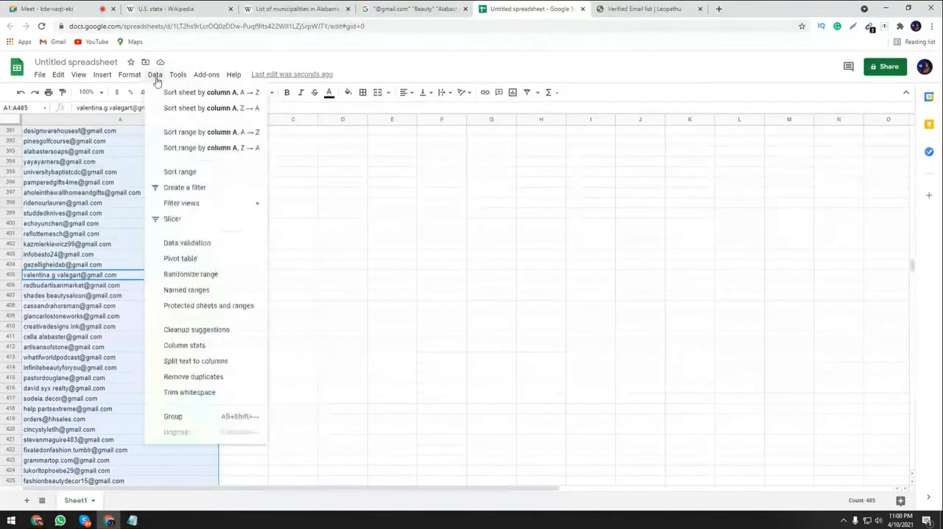
click(188, 376)
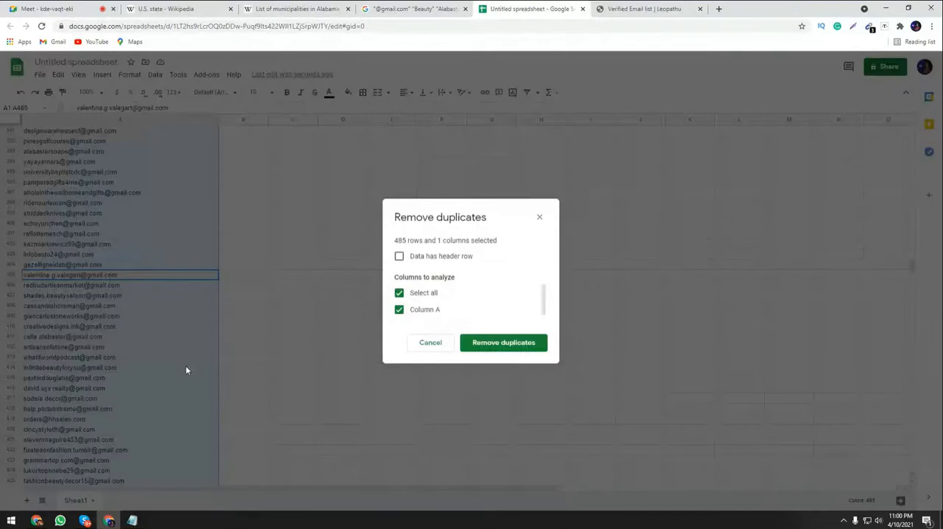
click(482, 344)
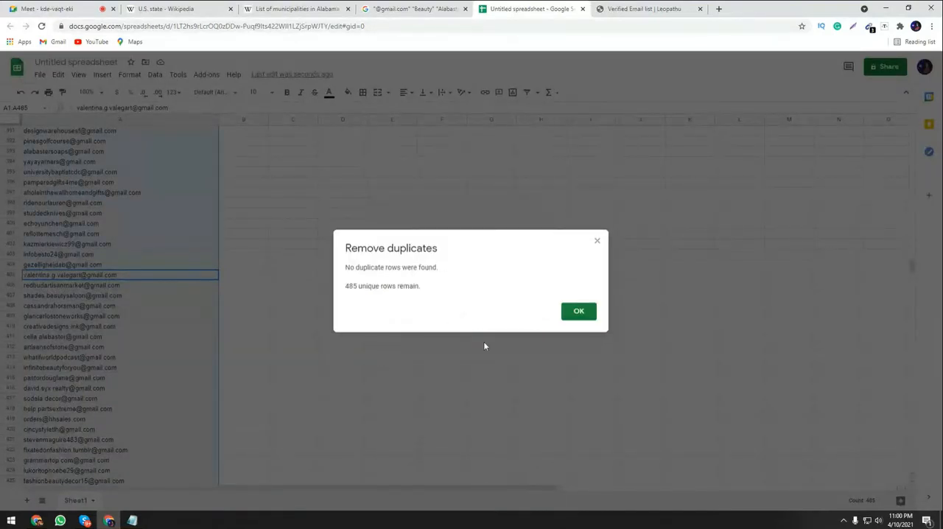
Dismiss the duplicate report and copy the whole deduplicated address list in A1:A485.
click(578, 313)
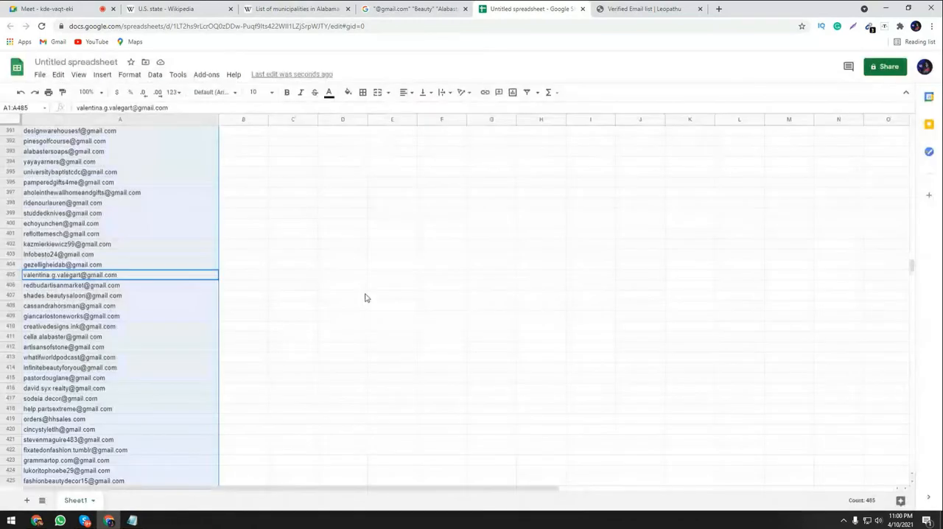
click(243, 296)
scroll(155, 387, up, 2)
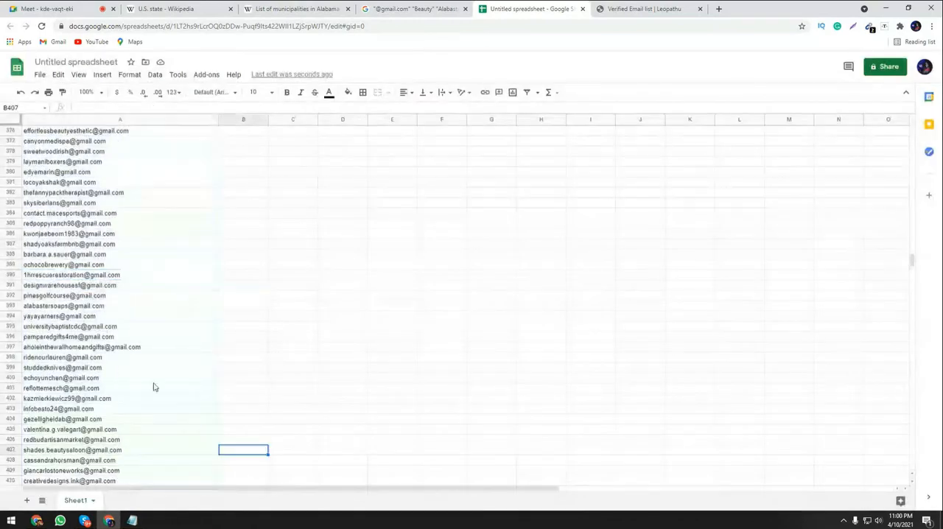
scroll(153, 387, up, 20)
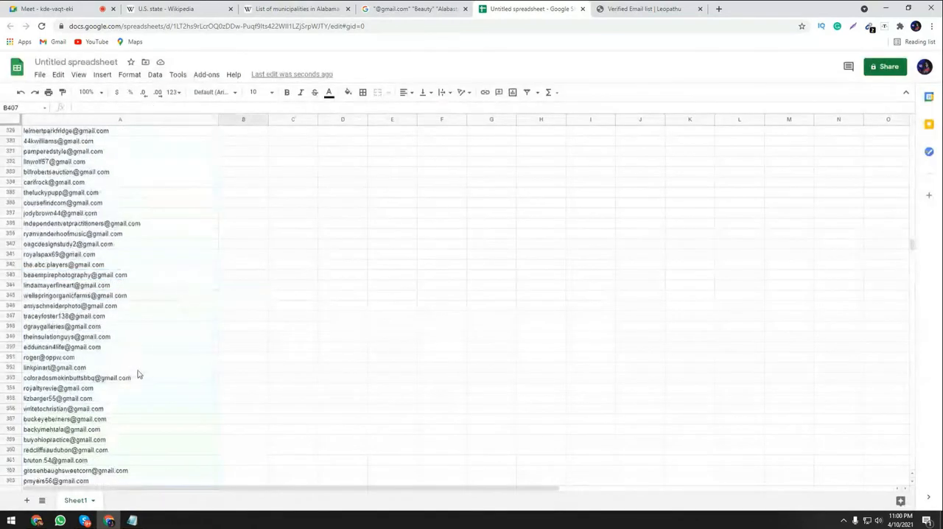
scroll(144, 311, up, 15)
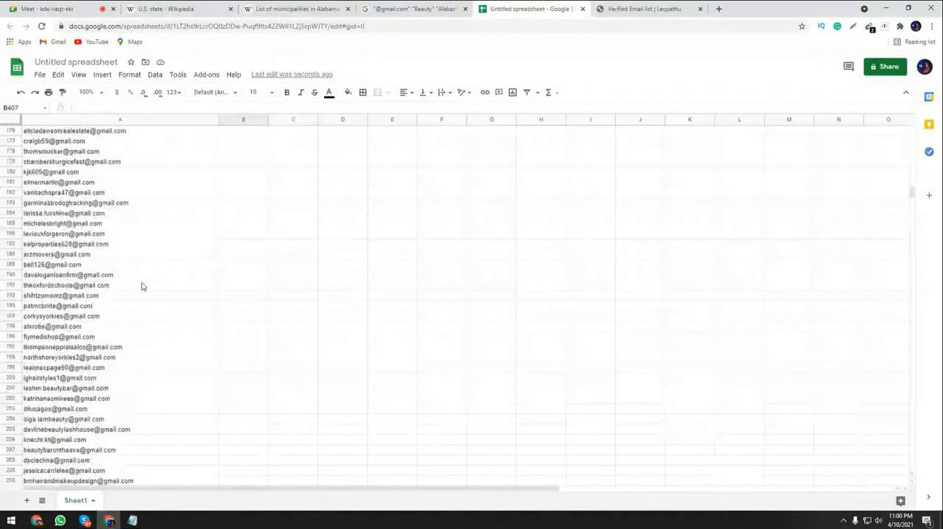
scroll(142, 286, up, 16)
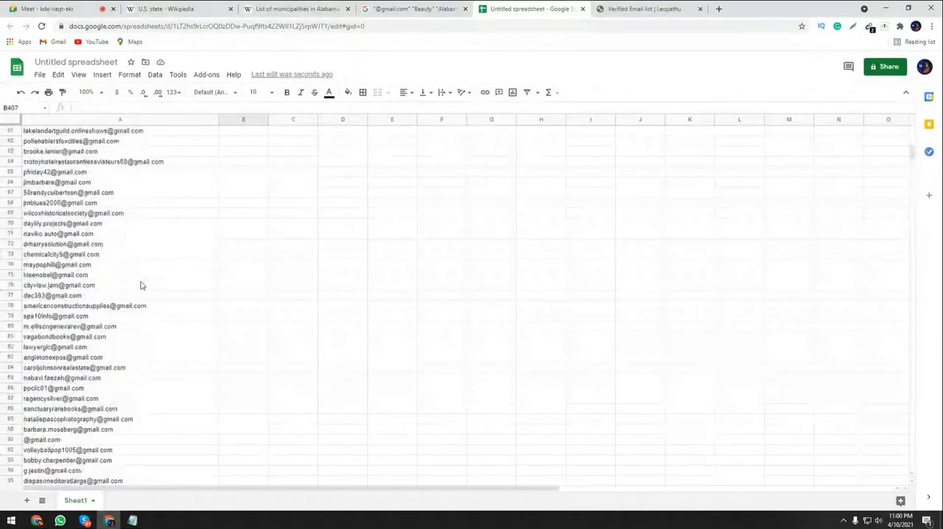
click(164, 162)
key(ctrl+a)
key(ctrl+c)
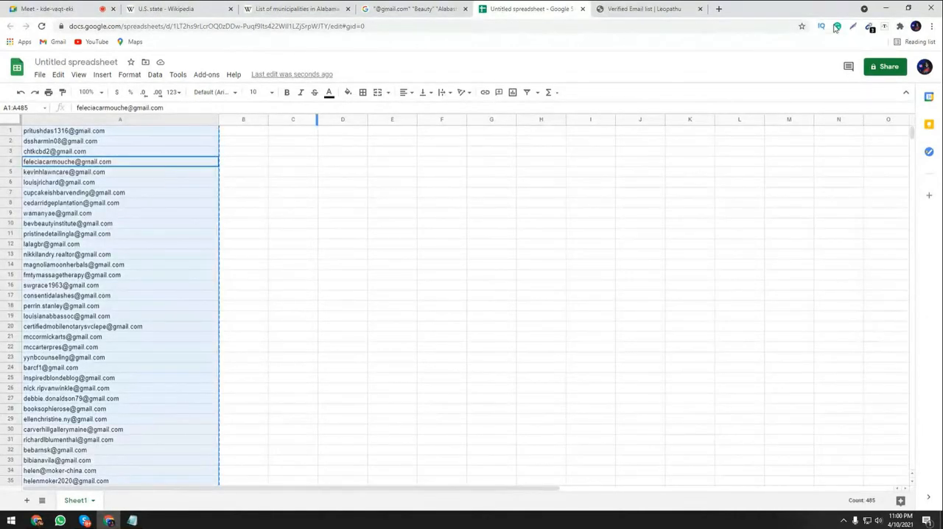
Create a new Microsoft Office Excel Worksheet on the desktop and open it.
click(884, 7)
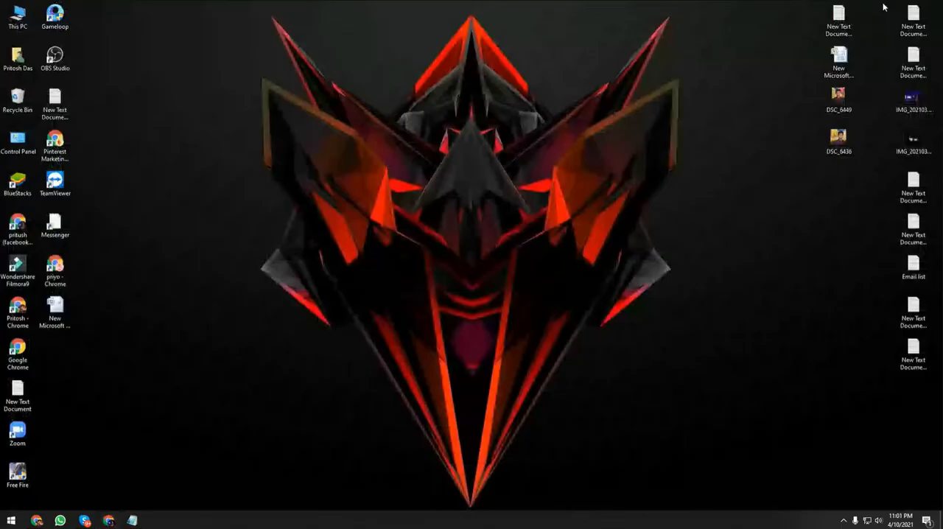
right_click(511, 150)
mouse_move(548, 234)
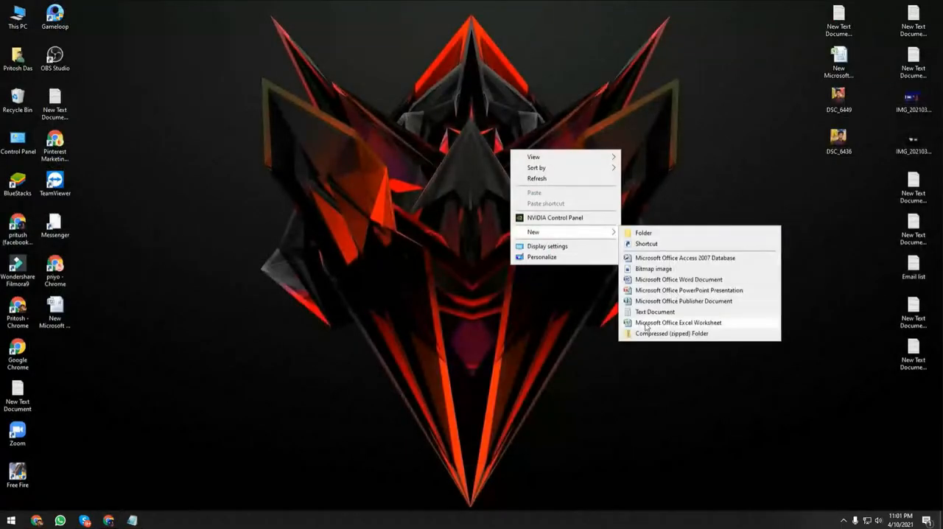
click(691, 323)
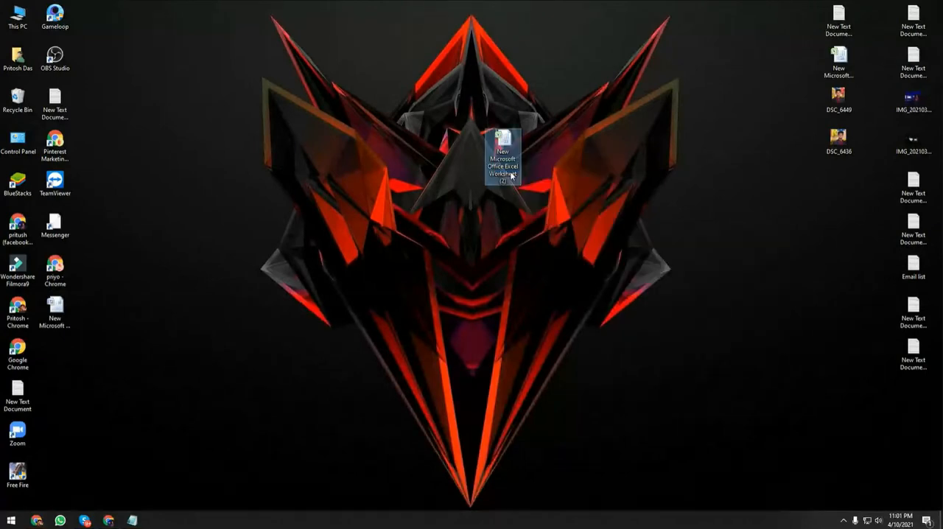
double_click(503, 143)
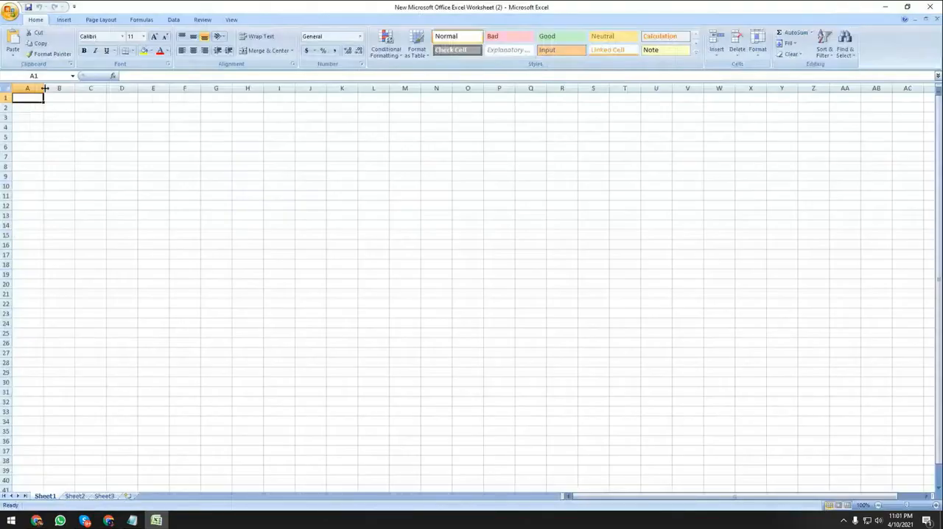
Widen column A of the blank worksheet and paste the copied addresses starting in cell A1.
drag(45, 87, 235, 131)
click(342, 193)
click(50, 98)
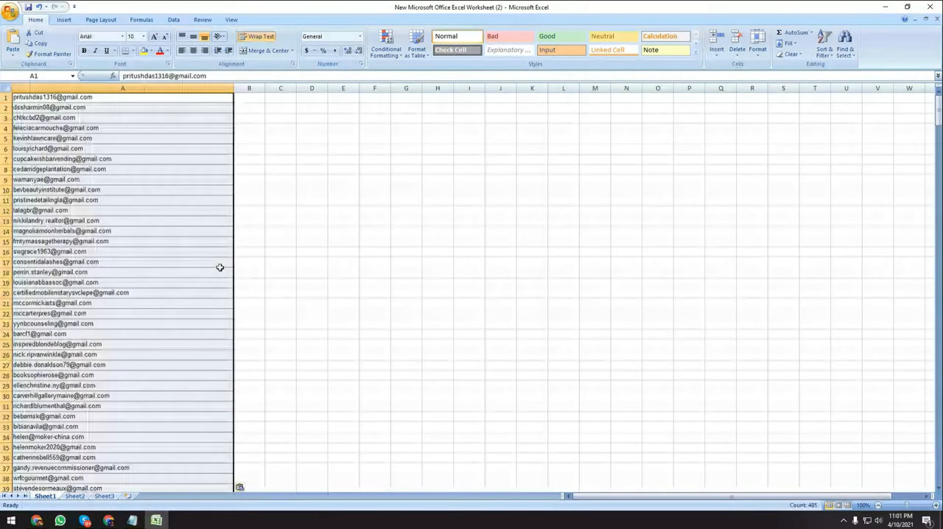
click(274, 199)
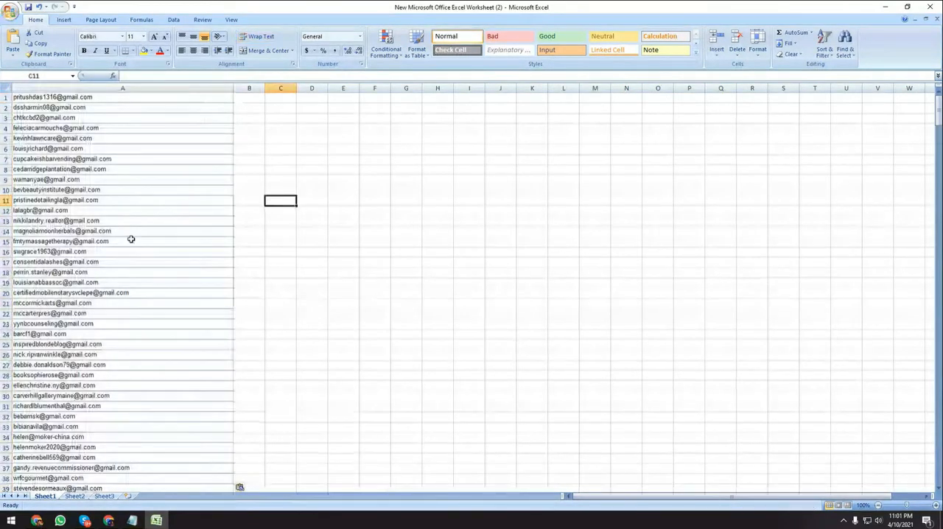
Look through the pasted addresses in column A past row 100.
scroll(129, 238, down, 1)
scroll(130, 237, down, 20)
click(195, 232)
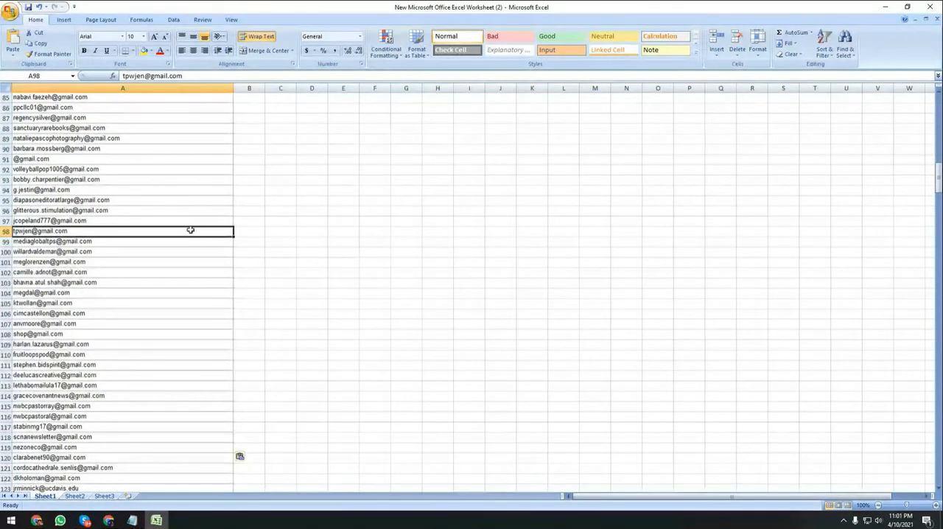
click(345, 249)
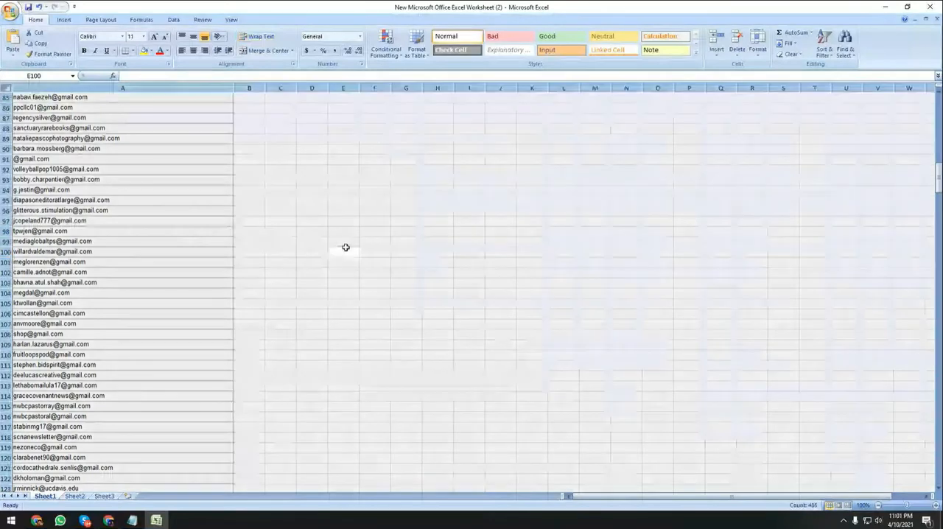
click(307, 221)
Save and close the workbook, and reopen it from the desktop to check the stored addresses.
click(180, 224)
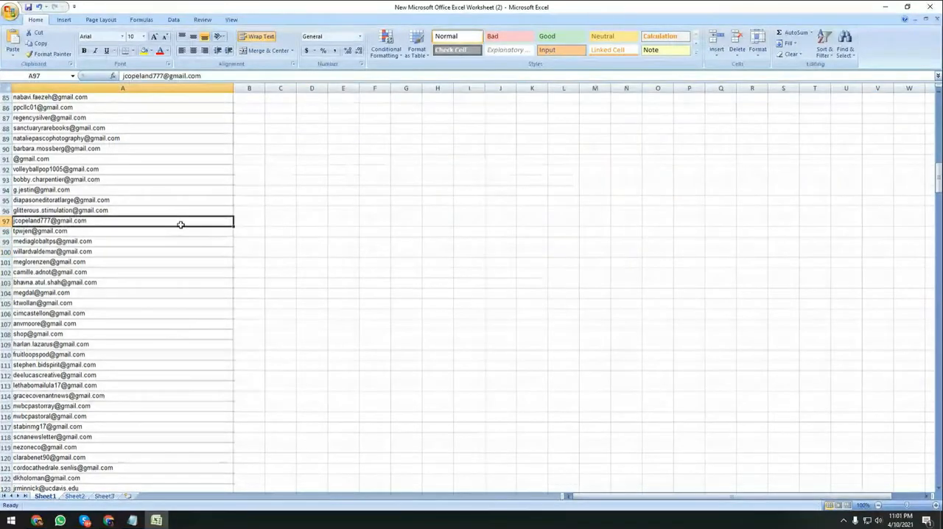
click(930, 7)
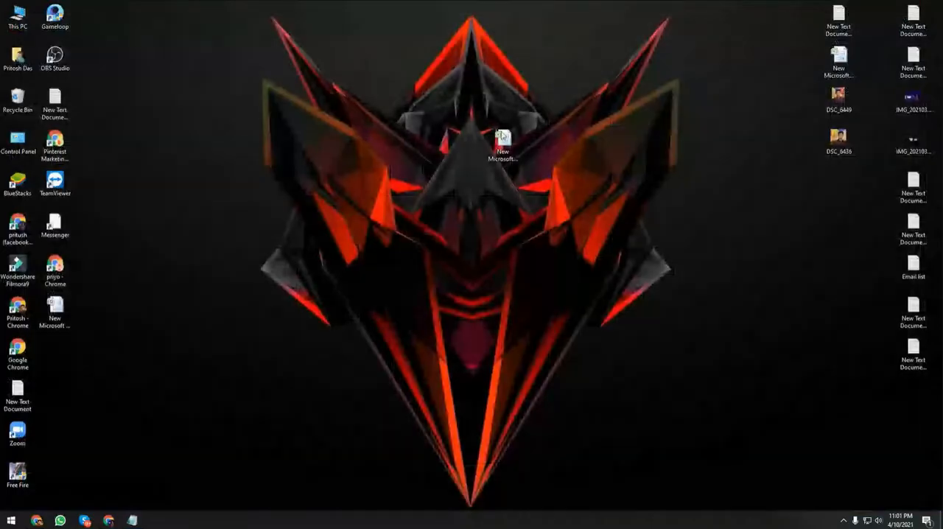
double_click(502, 144)
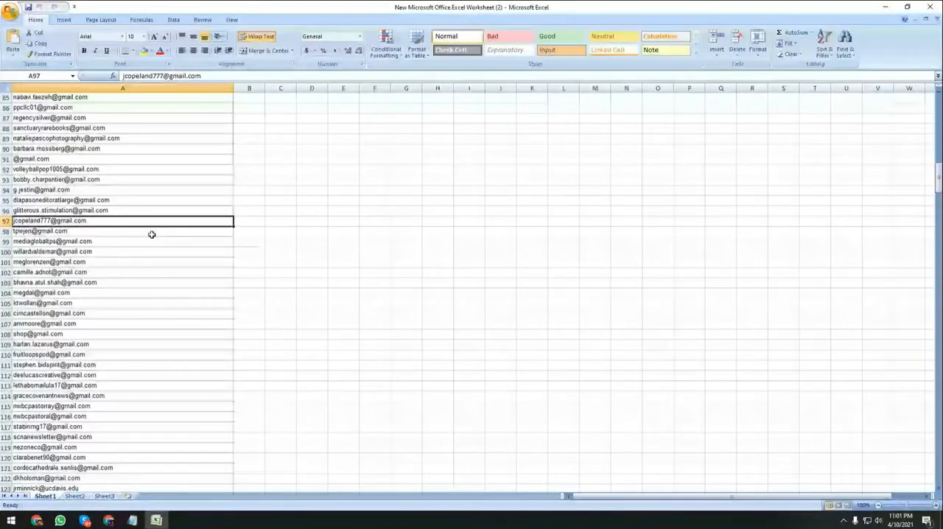
scroll(151, 234, down, 6)
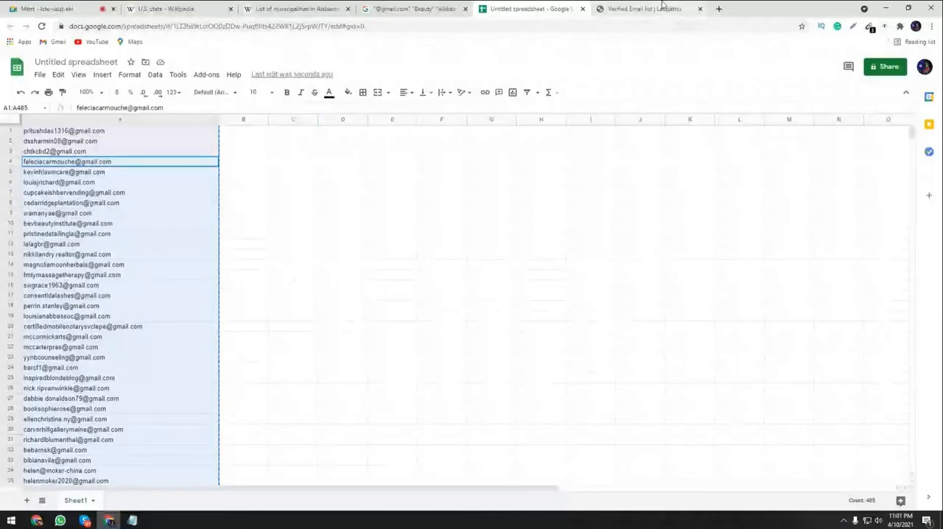
click(661, 7)
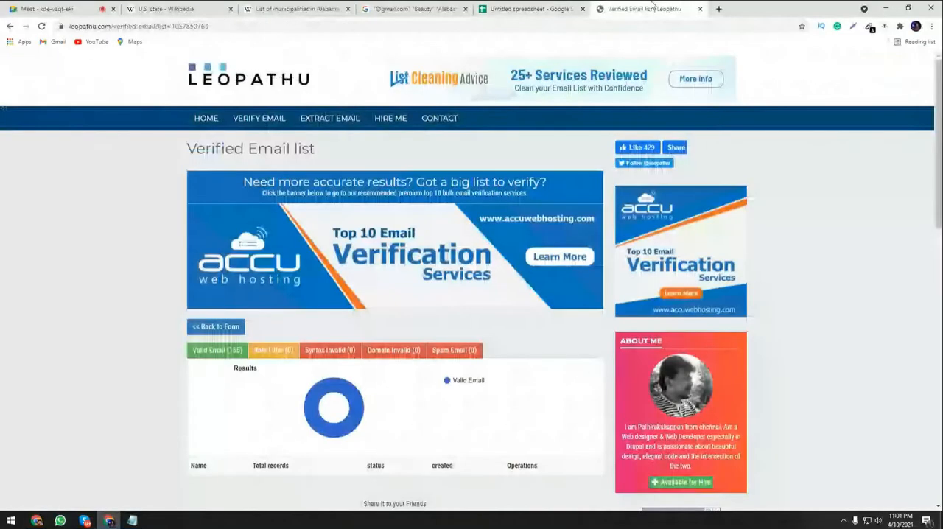
scroll(132, 383, down, 1)
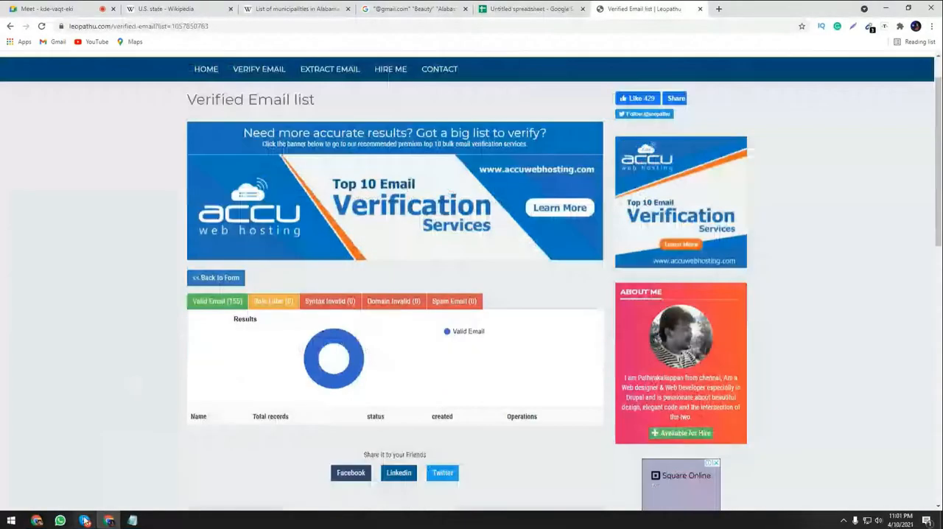
click(132, 520)
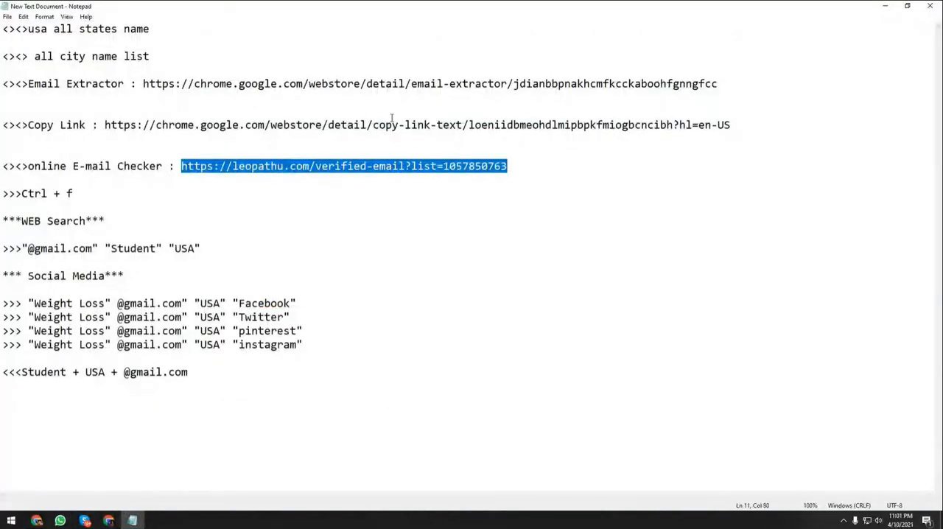
click(885, 6)
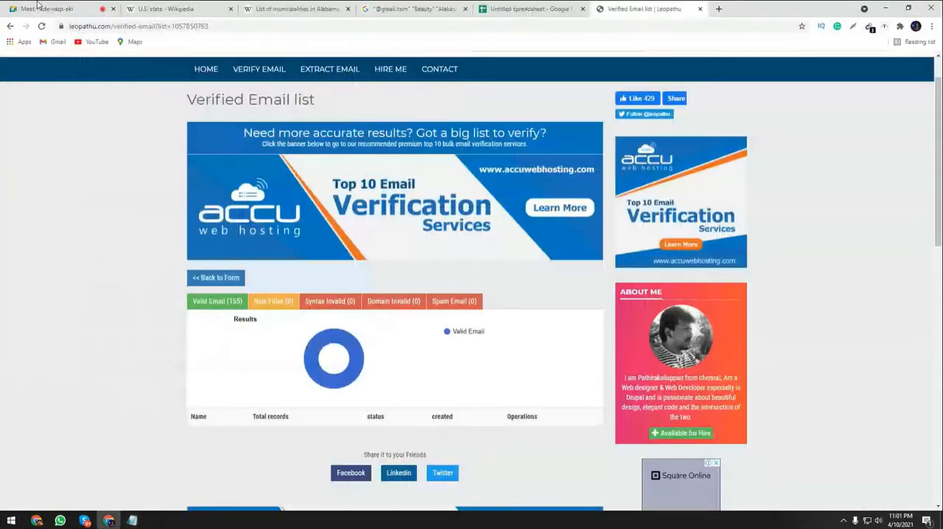
click(39, 8)
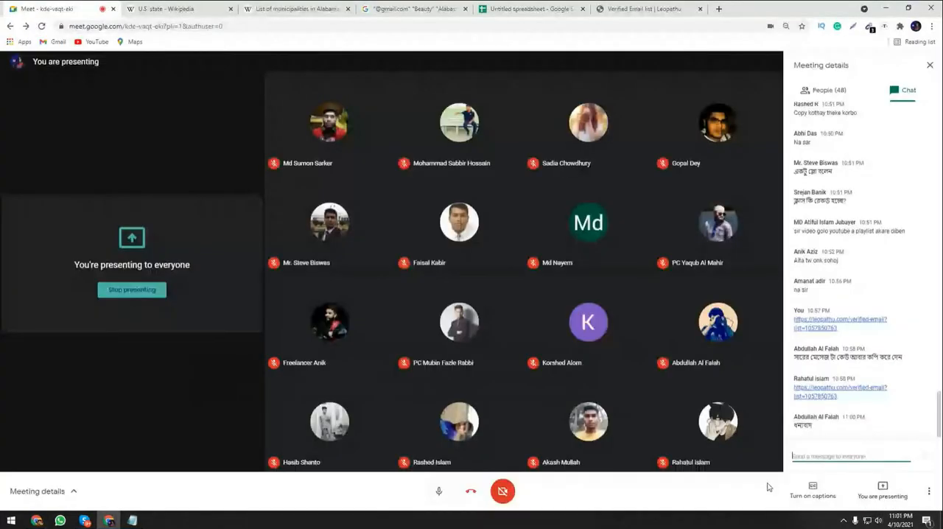
key(ctrl+v)
key(Return)
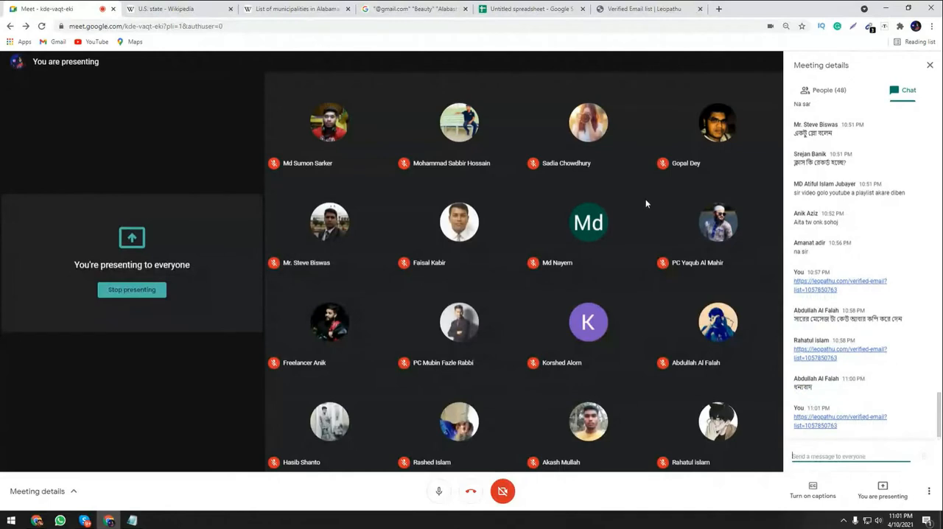
Go back to the Leopathu verified list page and open its Bulk Email Validation form with the file upload section.
click(642, 8)
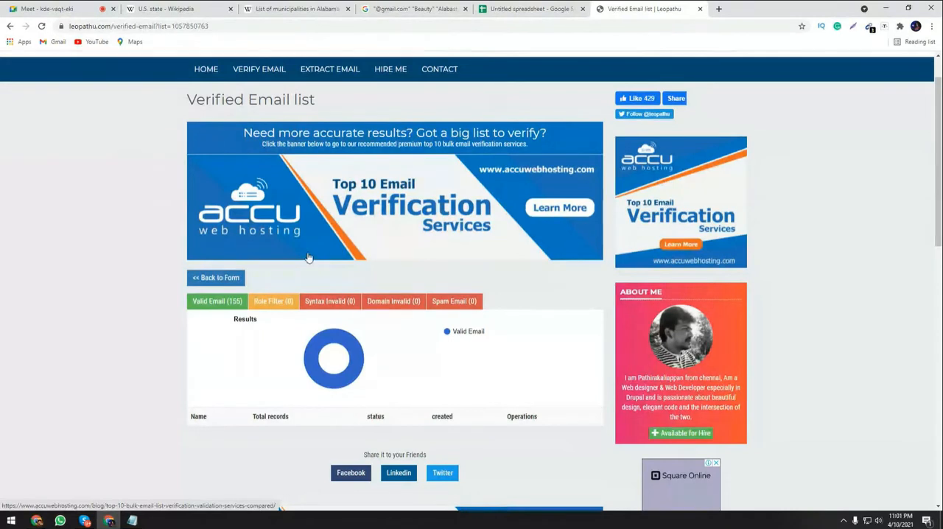
click(217, 280)
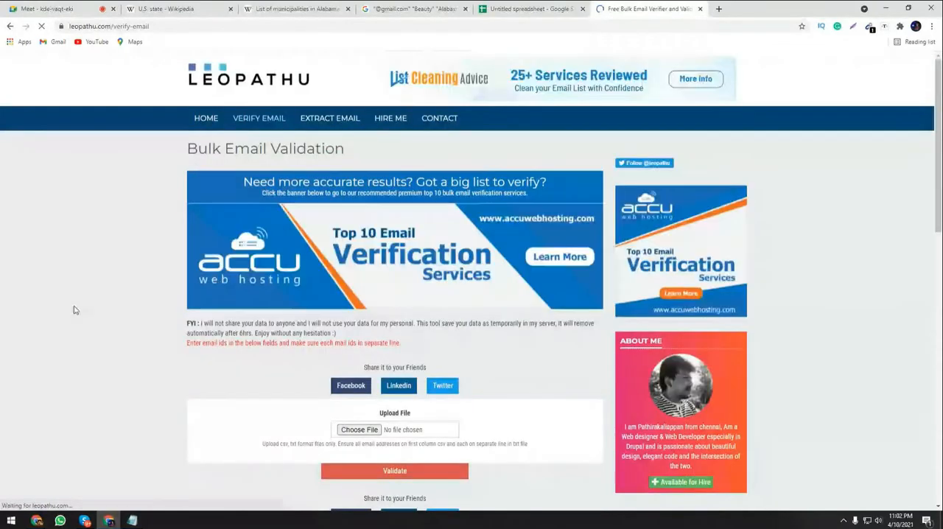
scroll(580, 307, down, 3)
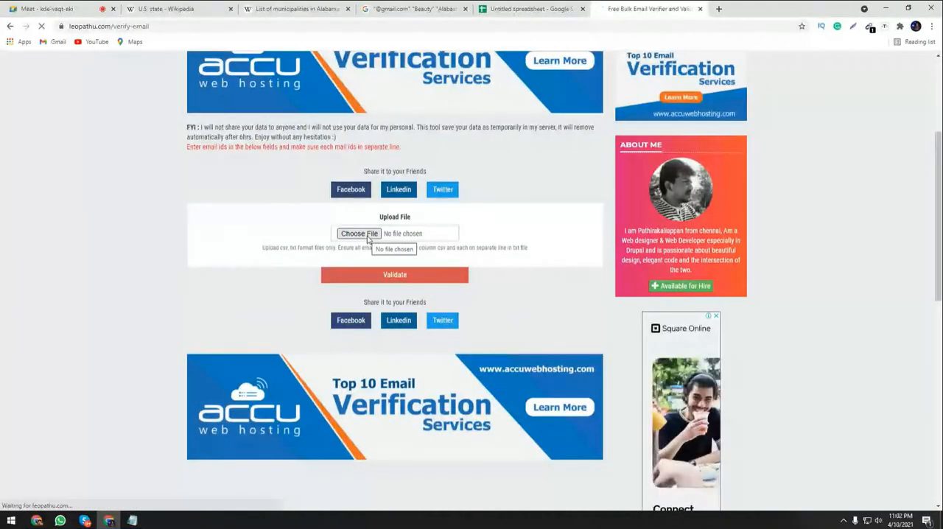
scroll(361, 409, up, 1)
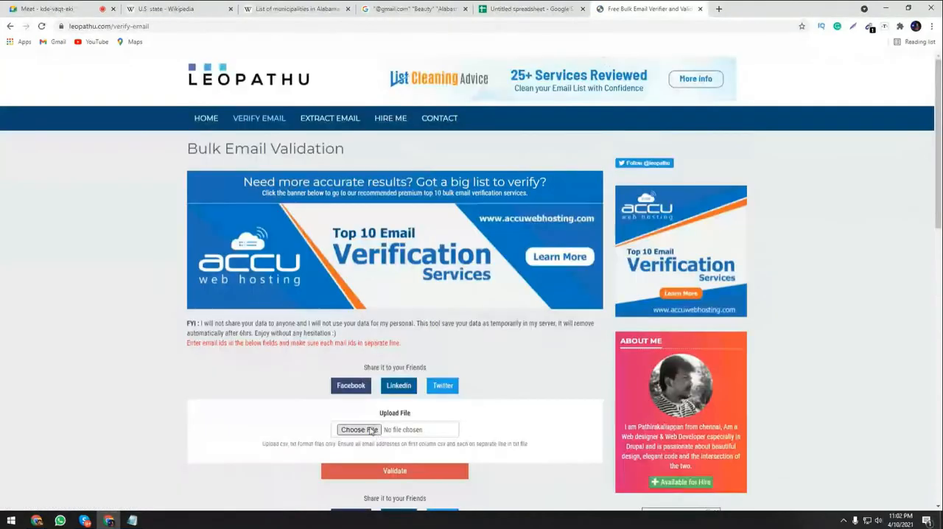
Choose the desktop file New Microsoft Office Excel Worksheet (2).xlsx as the list to upload for validation.
click(364, 430)
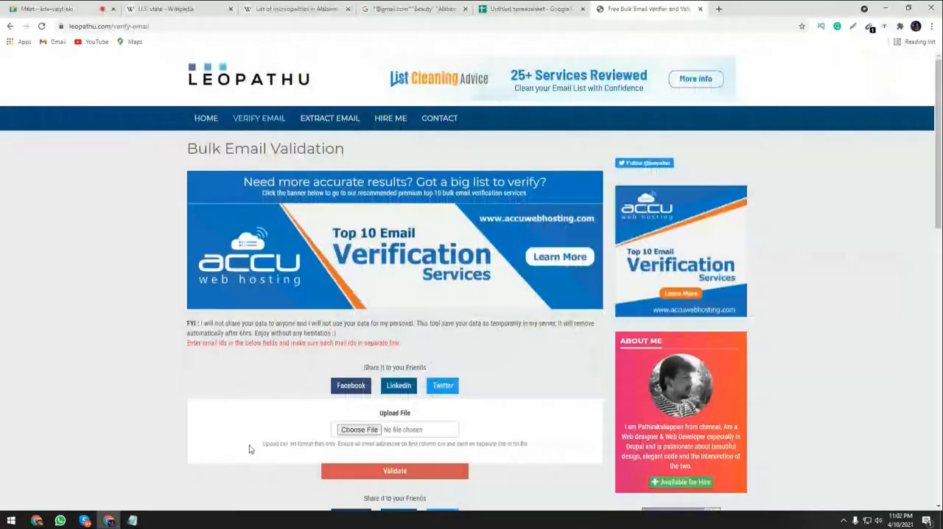
click(359, 429)
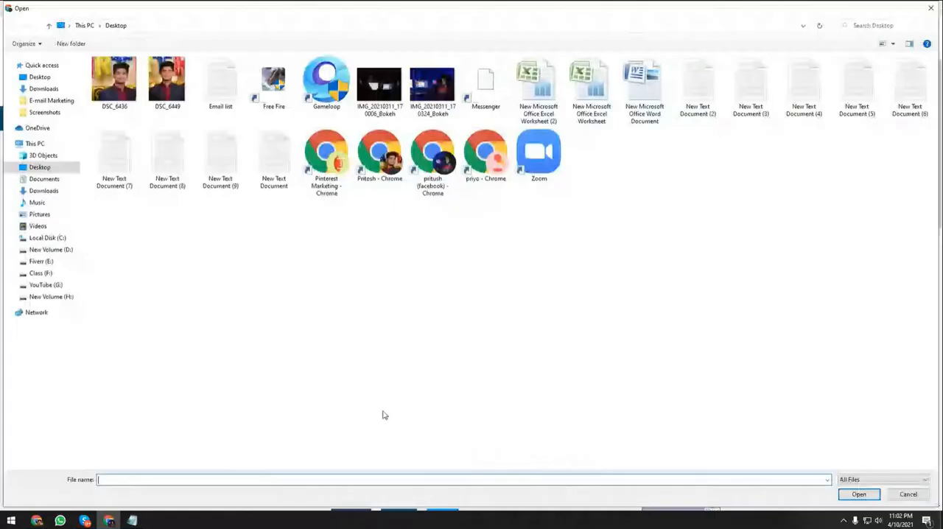
click(543, 92)
double_click(545, 95)
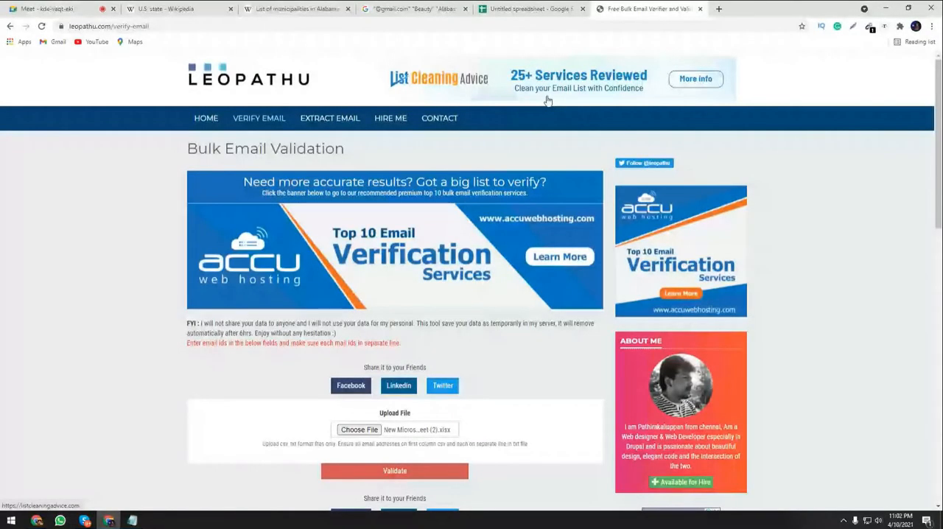
scroll(457, 257, down, 2)
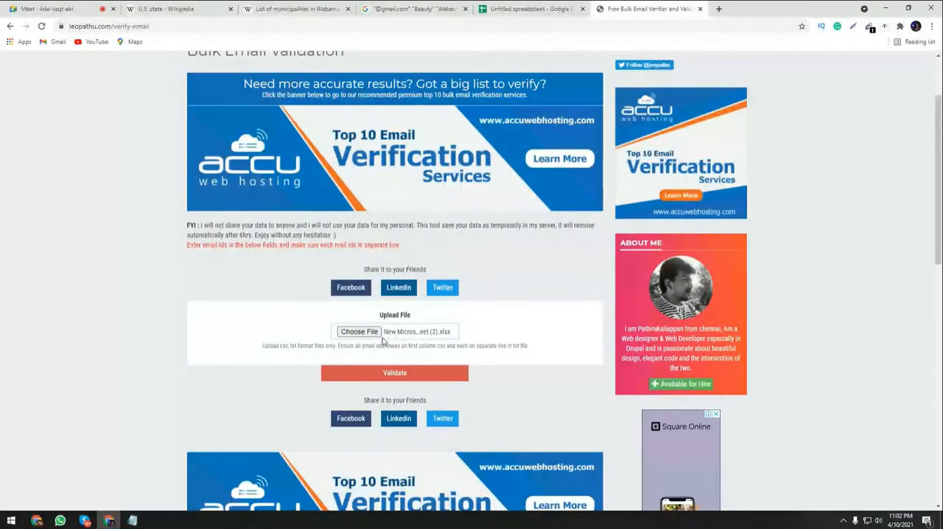
Return to the Google Sheets spreadsheet and look through the address list down to its last row.
click(533, 9)
scroll(144, 331, down, 14)
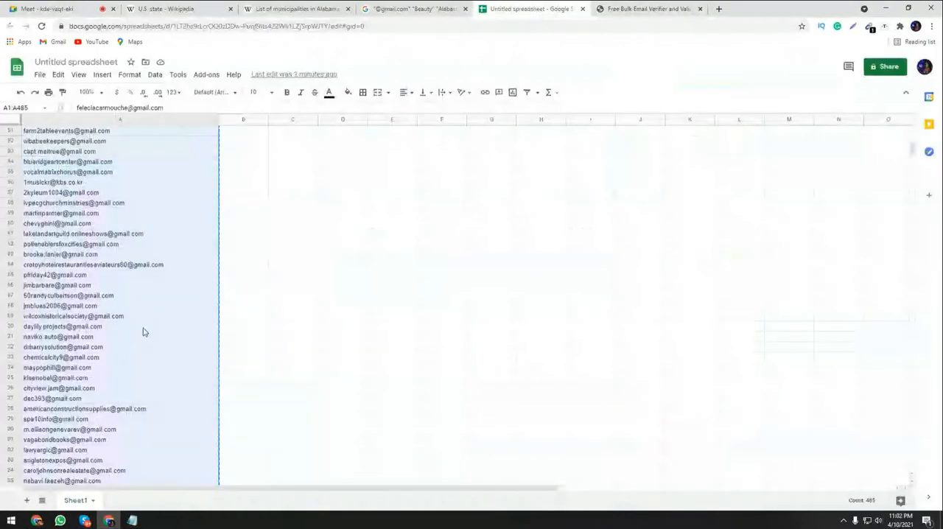
drag(912, 157, 886, 293)
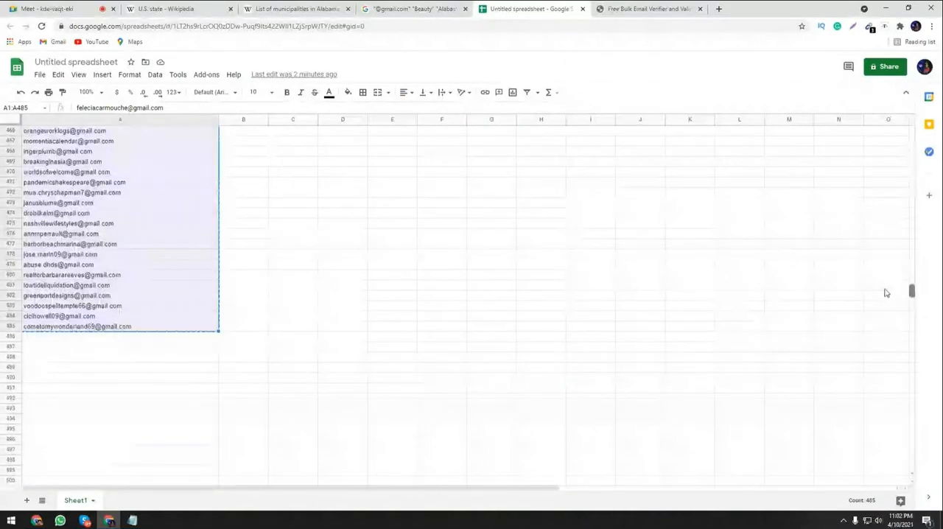
scroll(877, 276, up, 1)
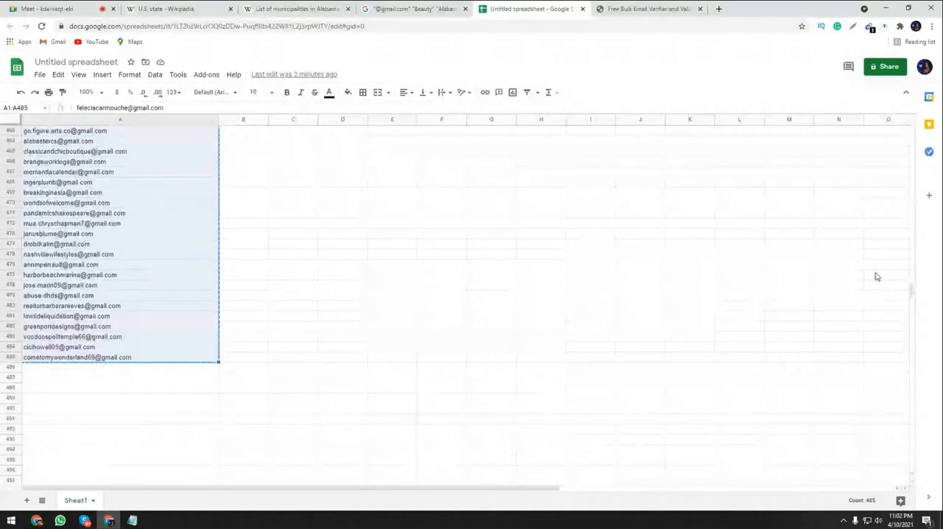
Return to Leopathu's Bulk Email Validation form and try to validate the chosen New Microsoft Office Excel Worksheet (2).xlsx file.
click(666, 7)
drag(665, 6, 574, 4)
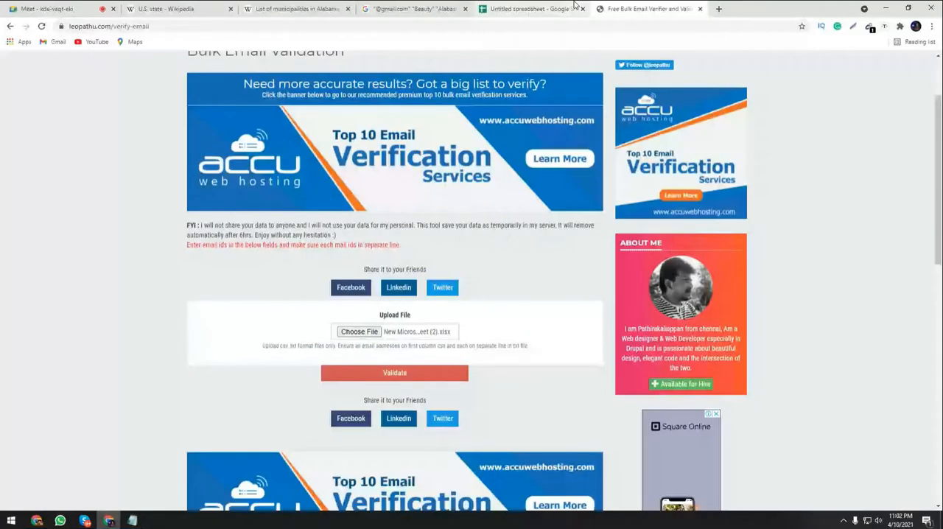
click(398, 373)
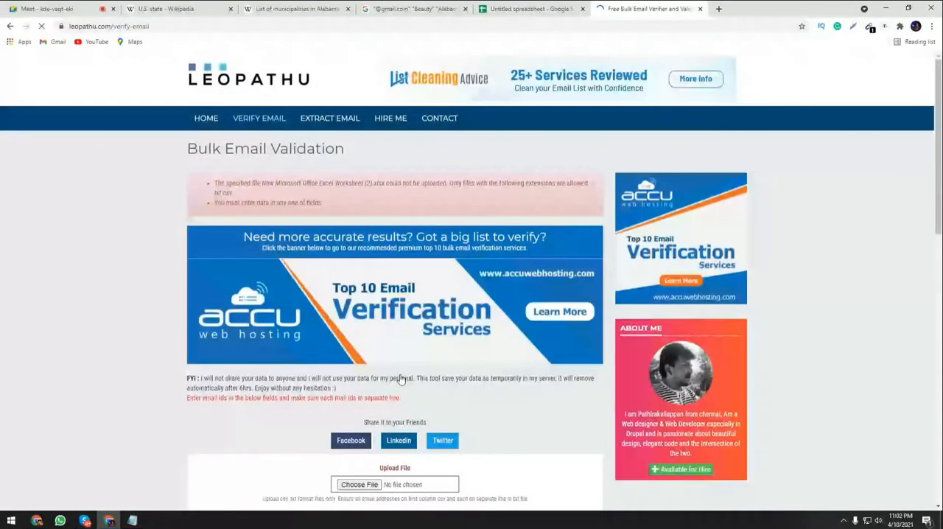
scroll(420, 355, down, 3)
scroll(295, 284, up, 3)
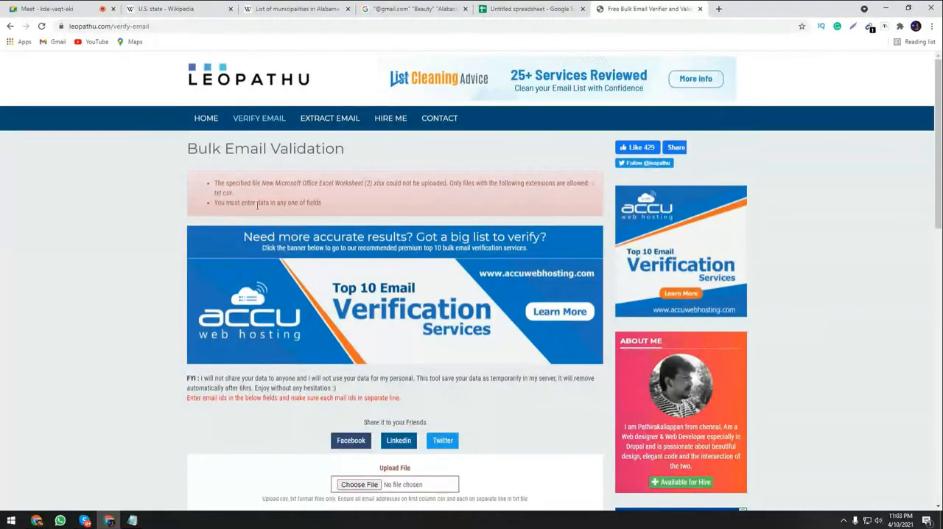
Choose New Microsoft Office Excel Worksheet (2).xlsx from the desktop again and retry the bulk validation.
scroll(296, 265, down, 1)
scroll(331, 332, down, 1)
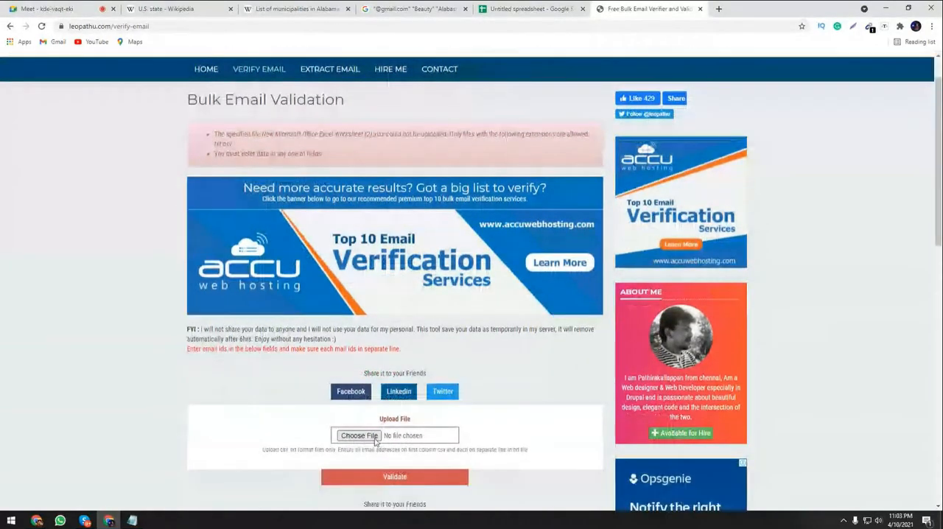
click(375, 440)
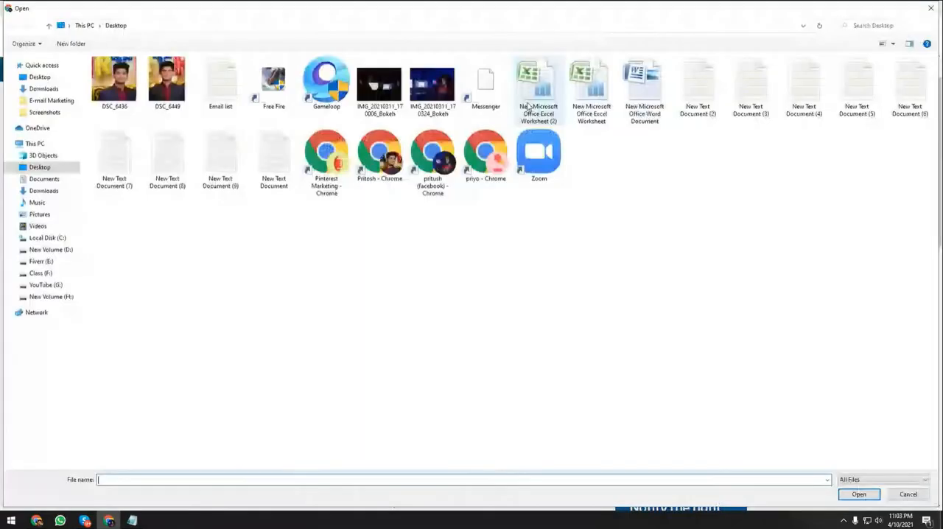
double_click(540, 93)
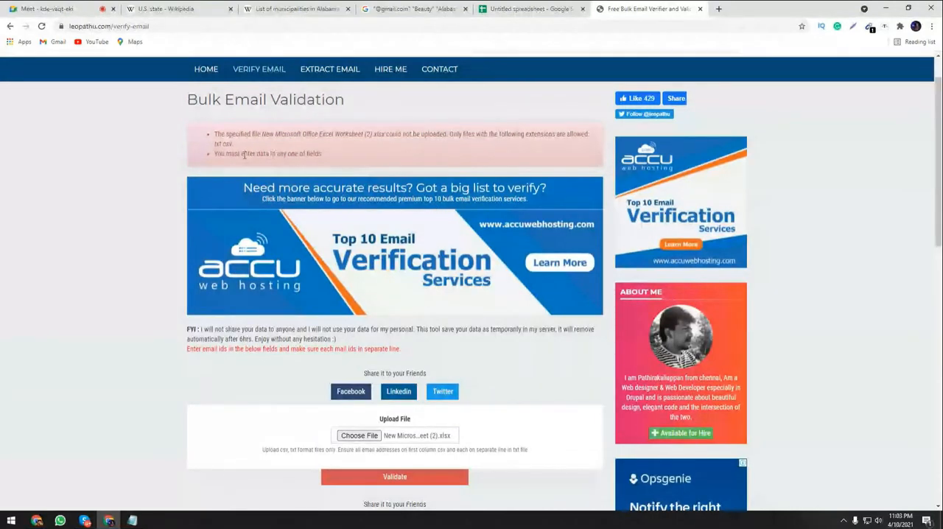
click(398, 480)
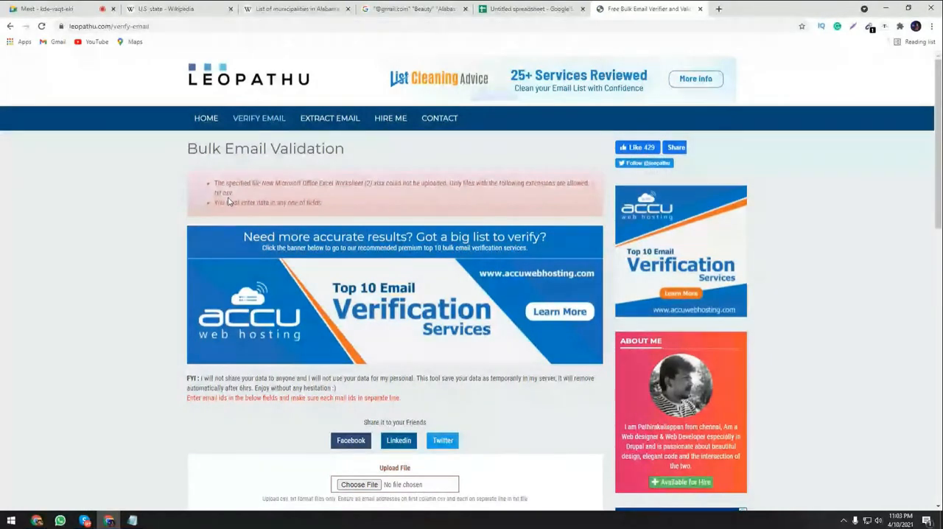
Delete New Microsoft Office Excel Worksheet (2) from the desktop and mute the unmuted participant in the Google Meet call.
click(883, 7)
click(516, 151)
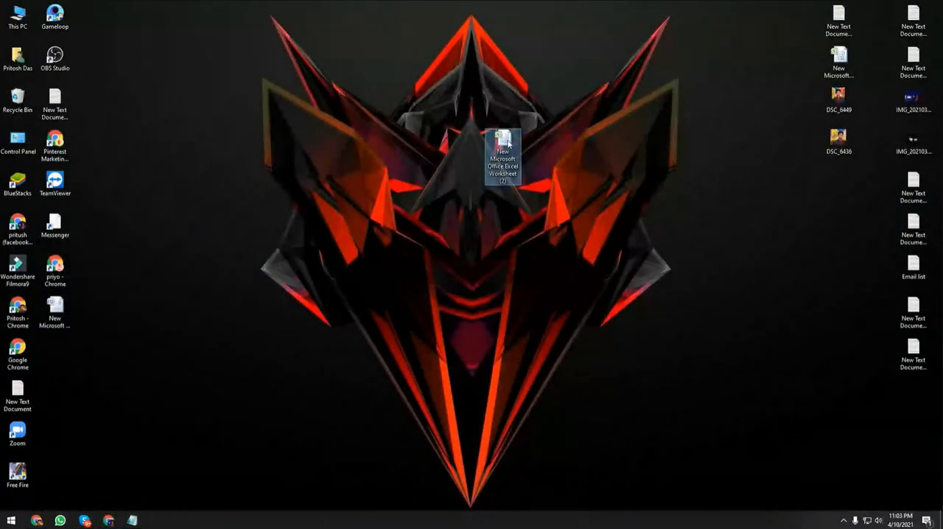
drag(507, 142, 109, 523)
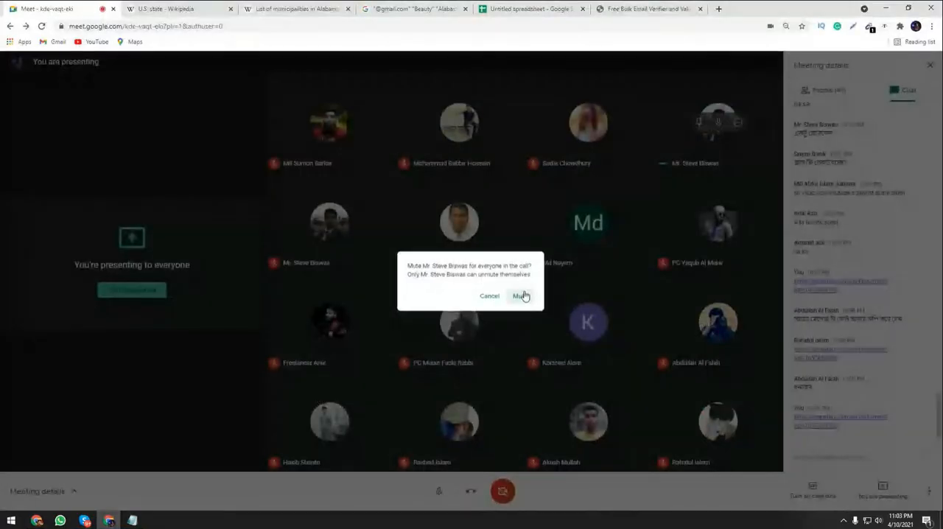
click(522, 296)
Go back to the Google Sheets spreadsheet and copy the entire e-mail address list.
click(653, 6)
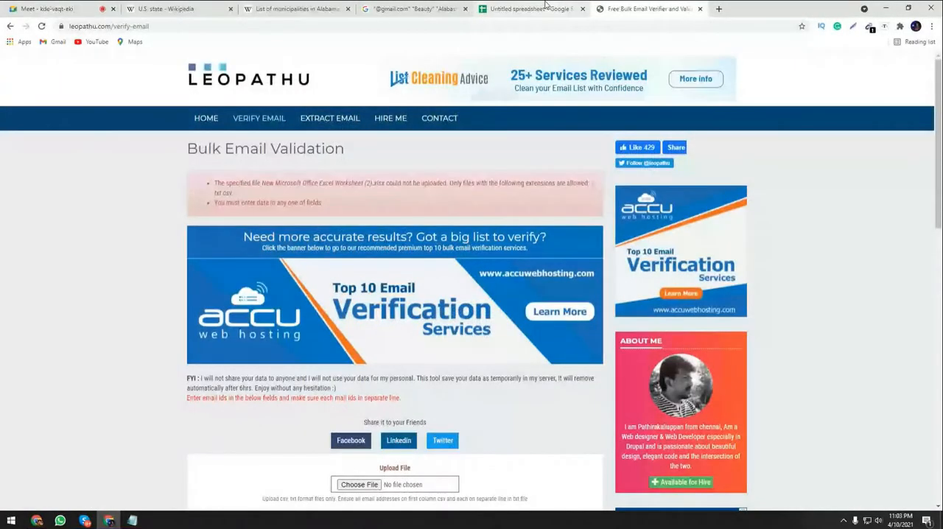
click(545, 7)
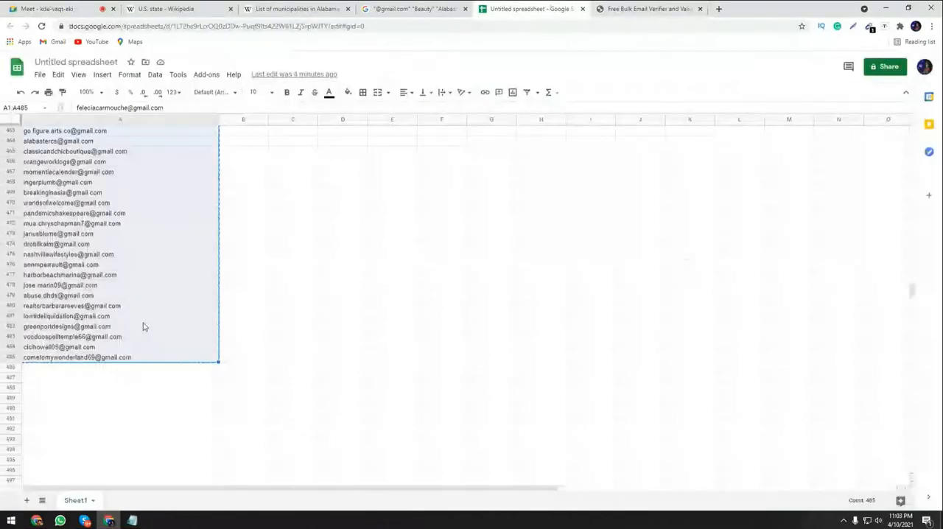
click(154, 223)
key(ctrl+a)
key(ctrl+c)
Switch to the Google Meet call and mute the participant whose camera and microphone are on.
click(82, 9)
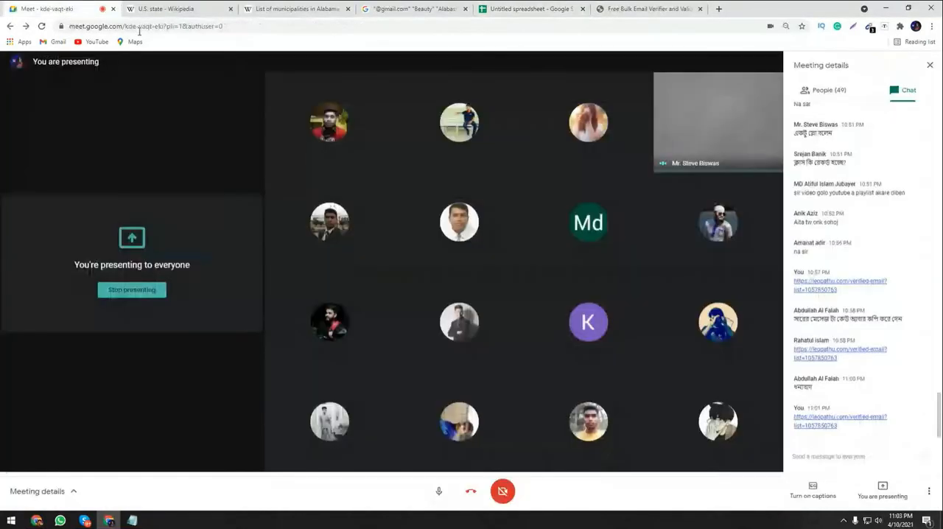
click(720, 124)
click(523, 297)
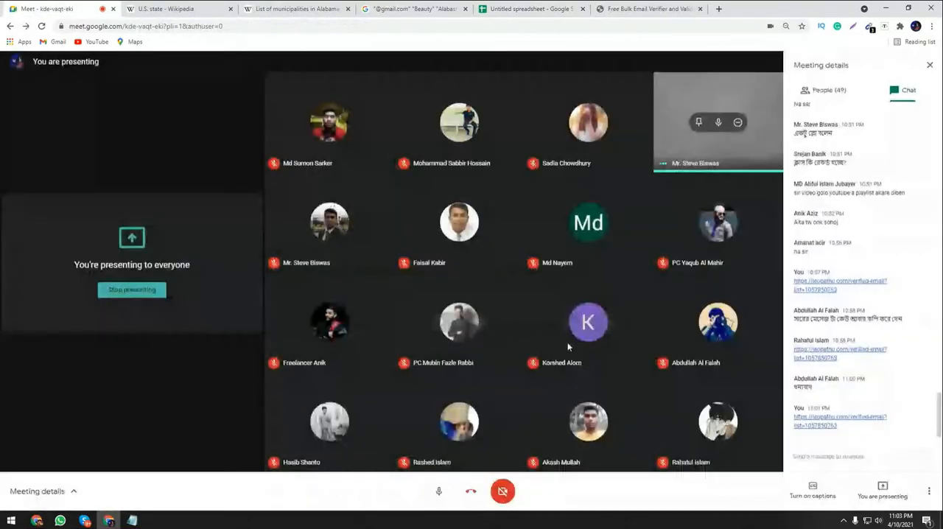
click(720, 124)
click(521, 295)
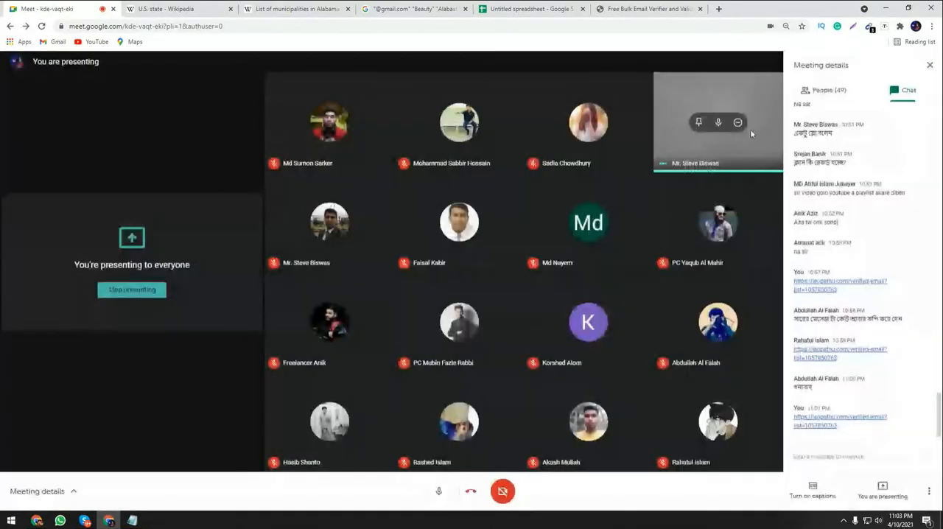
Create a new text document on the desktop and open it in Notepad.
click(885, 9)
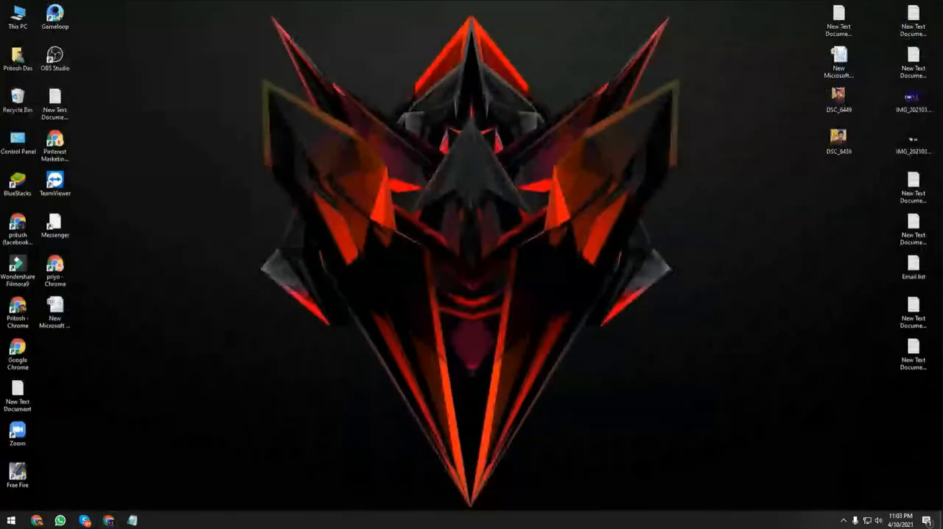
right_click(396, 125)
mouse_move(427, 219)
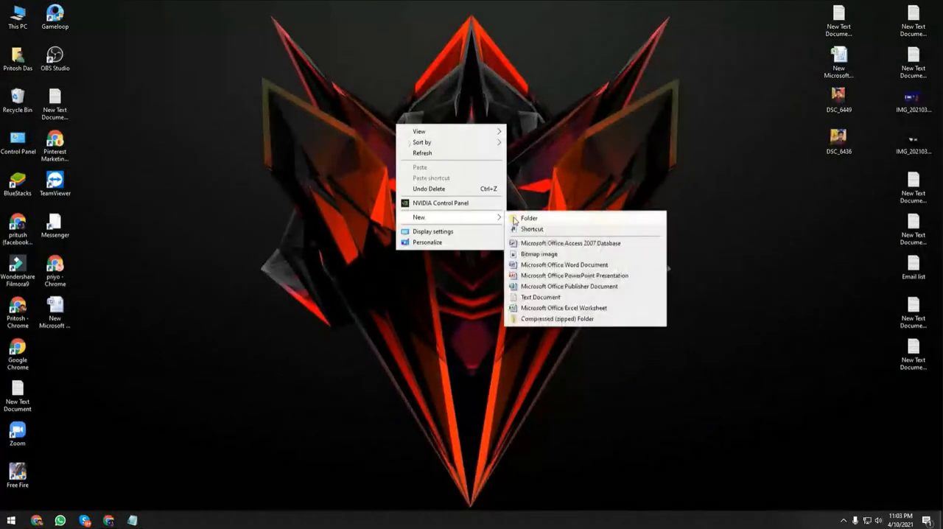
click(538, 297)
click(417, 186)
double_click(390, 147)
double_click(444, 80)
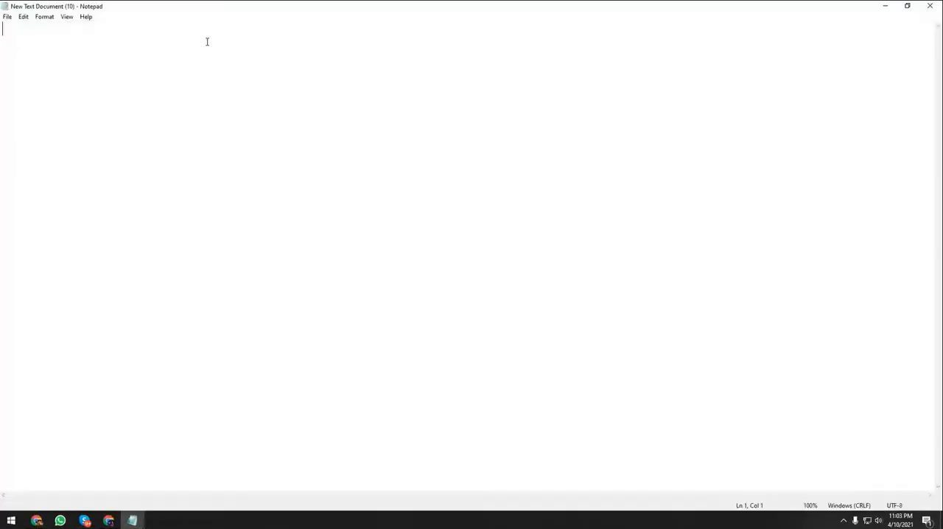
Paste the copied e-mail addresses into the empty text document, then save and close it.
key(ctrl+v)
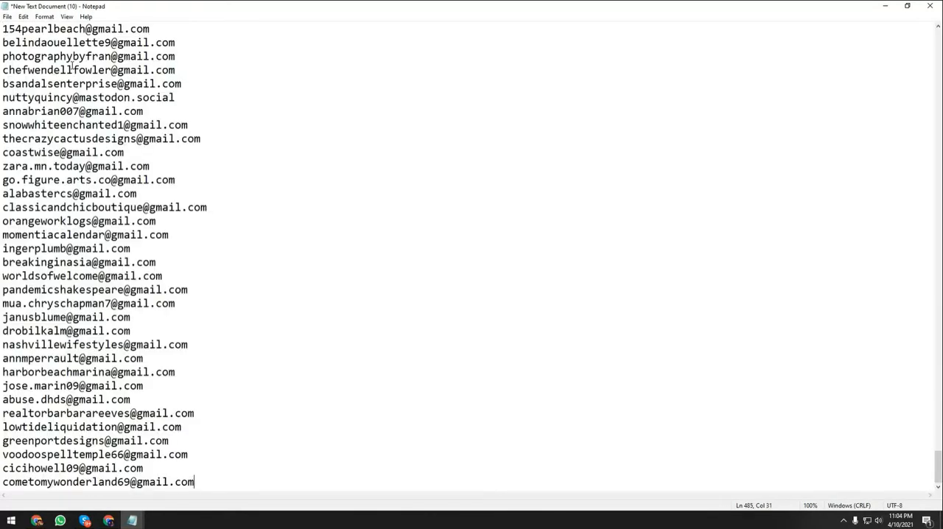
scroll(917, 381, up, 15)
drag(938, 410, 937, 39)
key(ctrl+s)
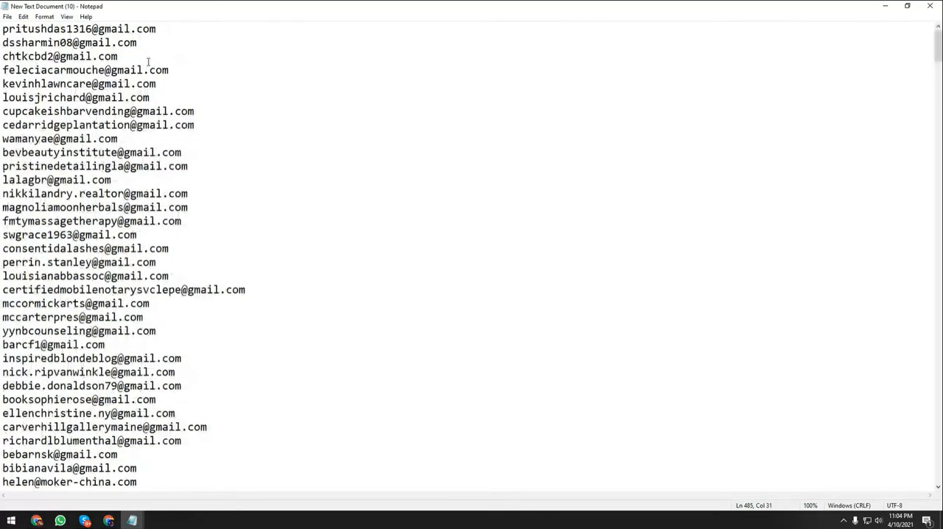
click(929, 6)
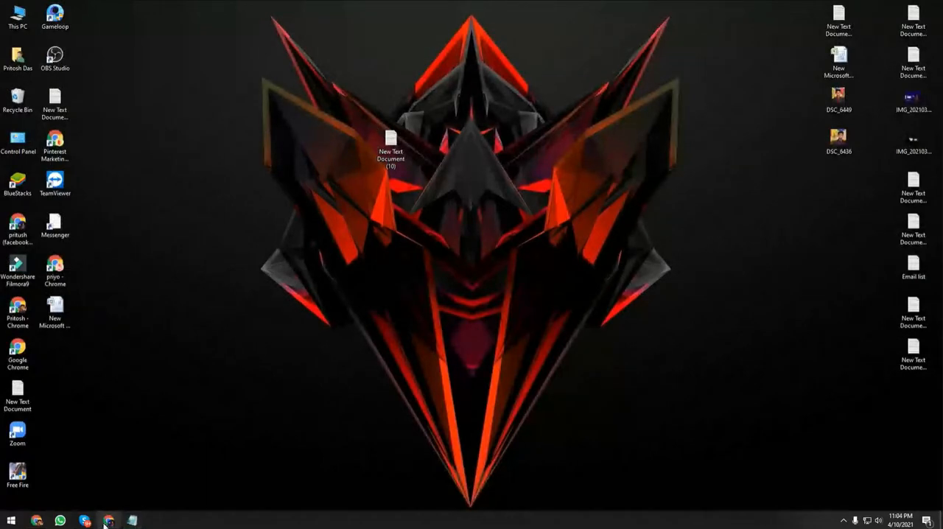
Upload the desktop file New Text Document (10).txt to Leopathu's Bulk Email Validation form and start its validation.
click(108, 521)
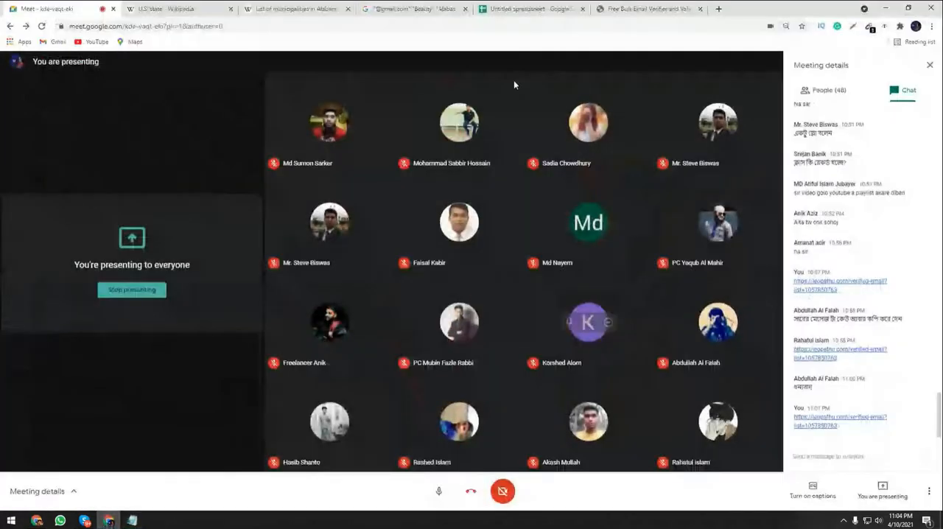
click(648, 9)
scroll(388, 406, down, 1)
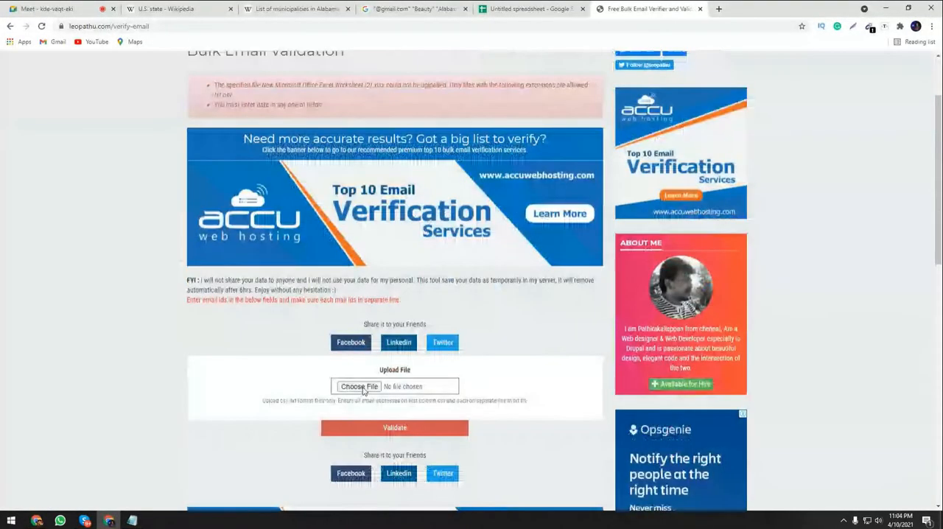
click(359, 387)
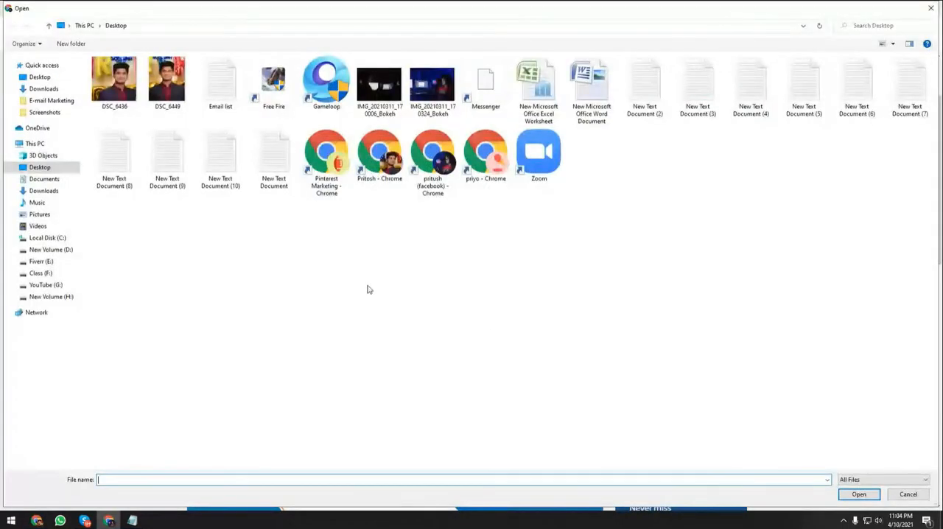
double_click(218, 169)
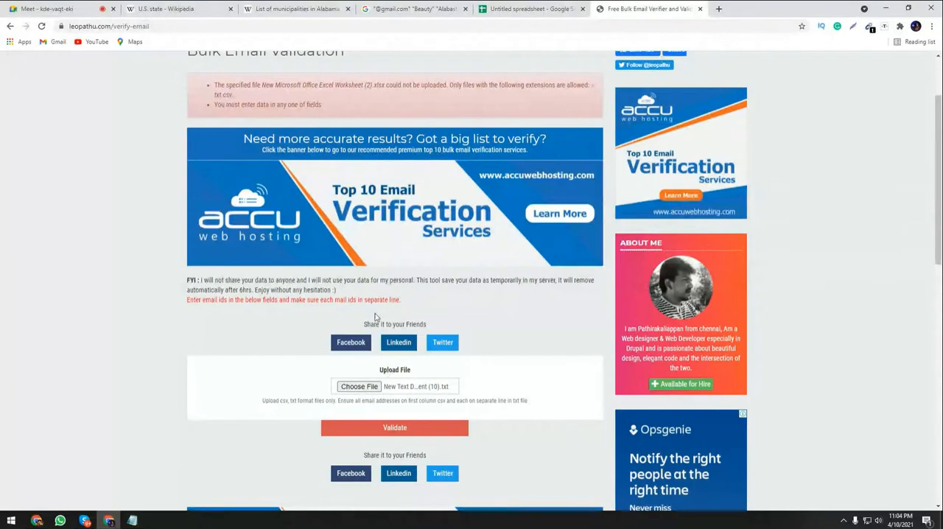
click(389, 429)
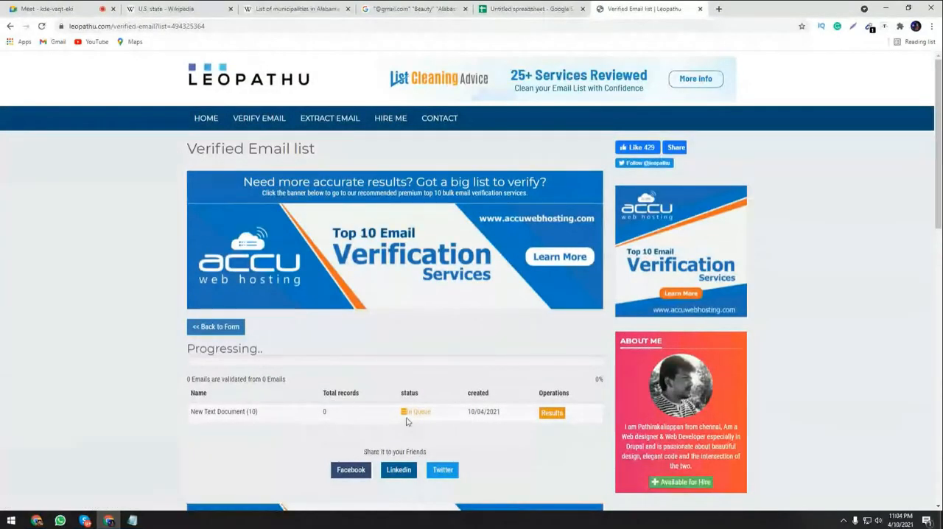
Check the validation progress of New Text Document (10) and briefly view the Notepad class notes.
scroll(408, 422, down, 1)
scroll(407, 422, down, 1)
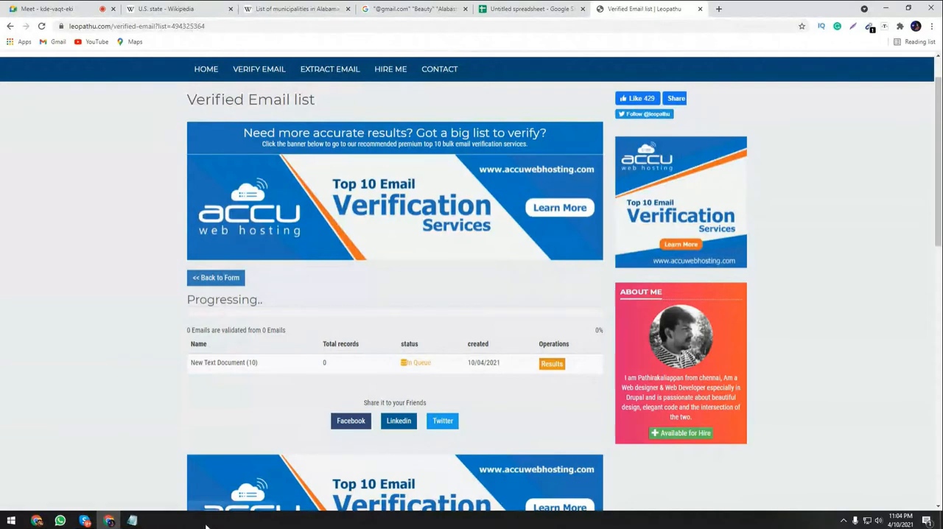
click(134, 519)
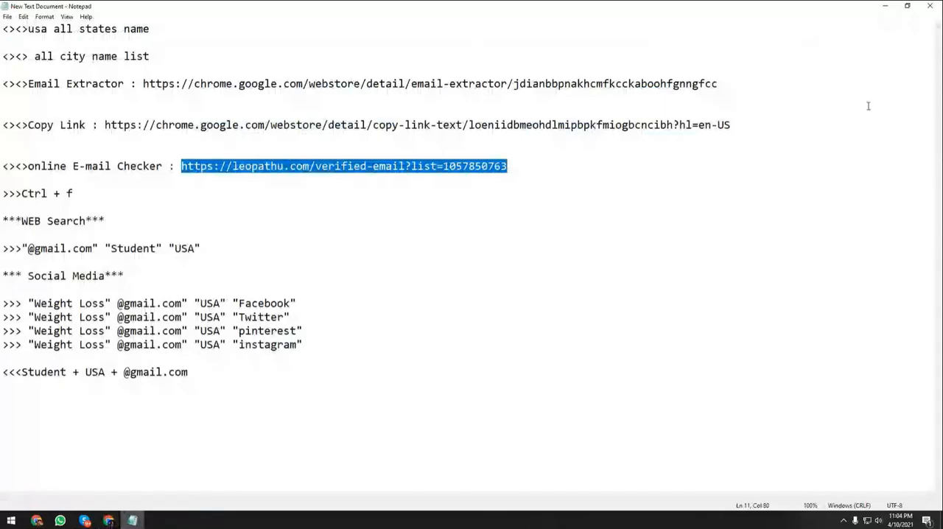
click(886, 6)
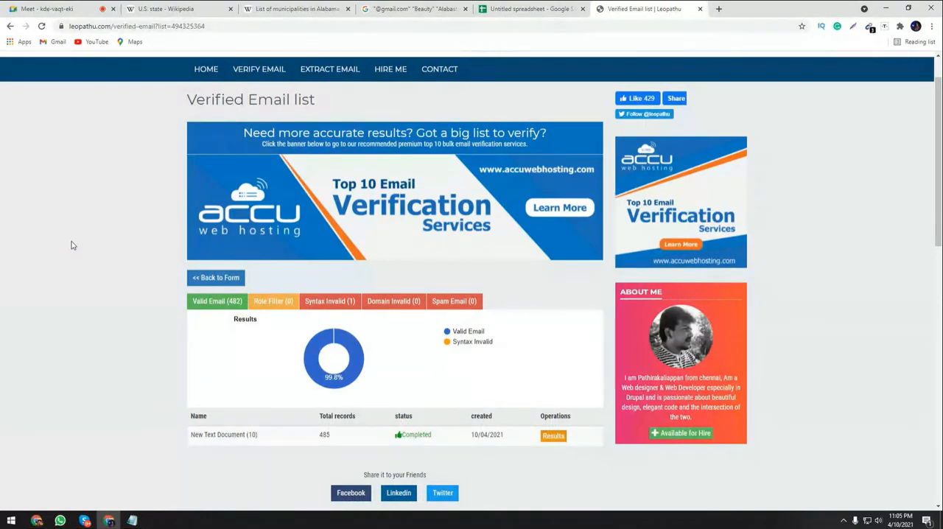
Download the valid e-mail results and open 501752164-valid.csv from the Downloads folder in Excel.
click(210, 302)
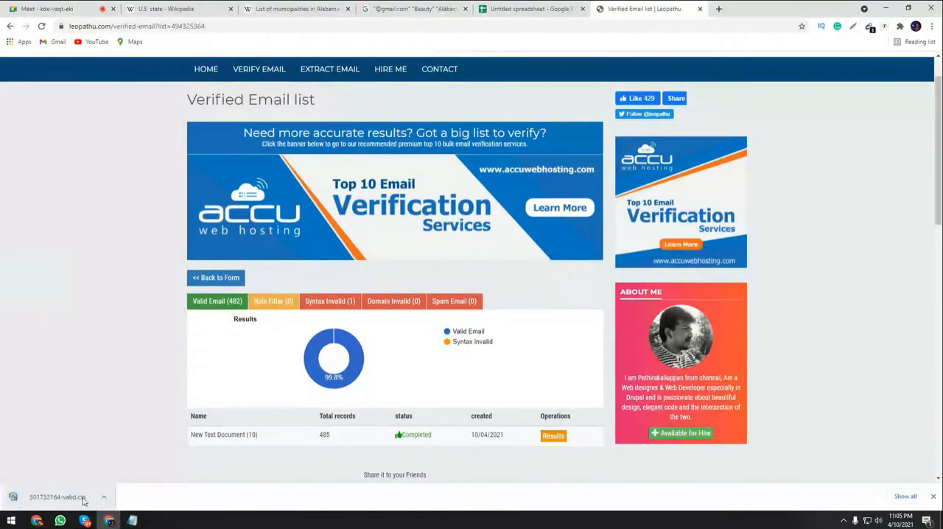
click(103, 497)
click(122, 467)
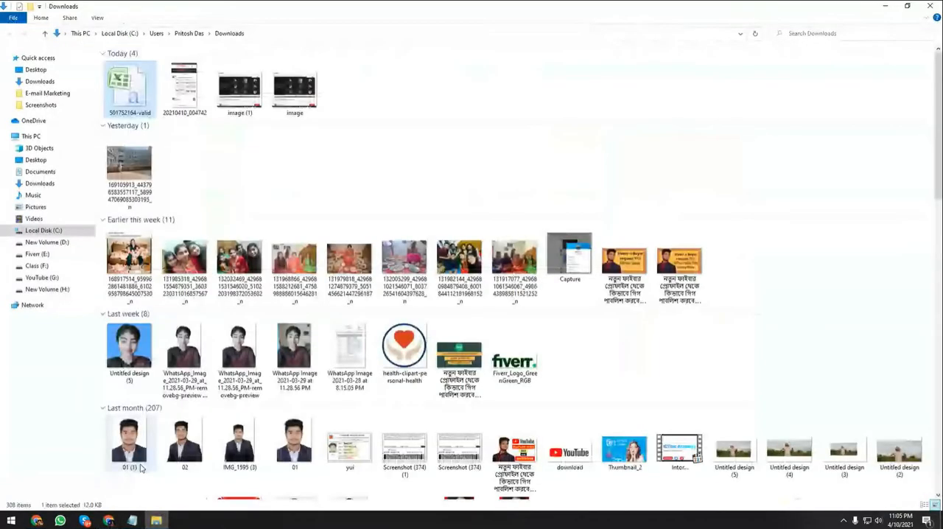
right_click(139, 109)
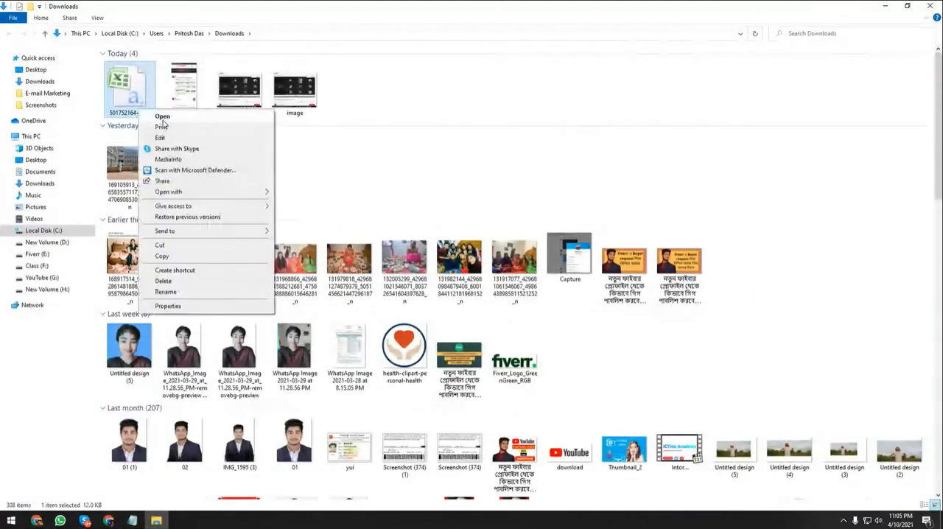
click(162, 118)
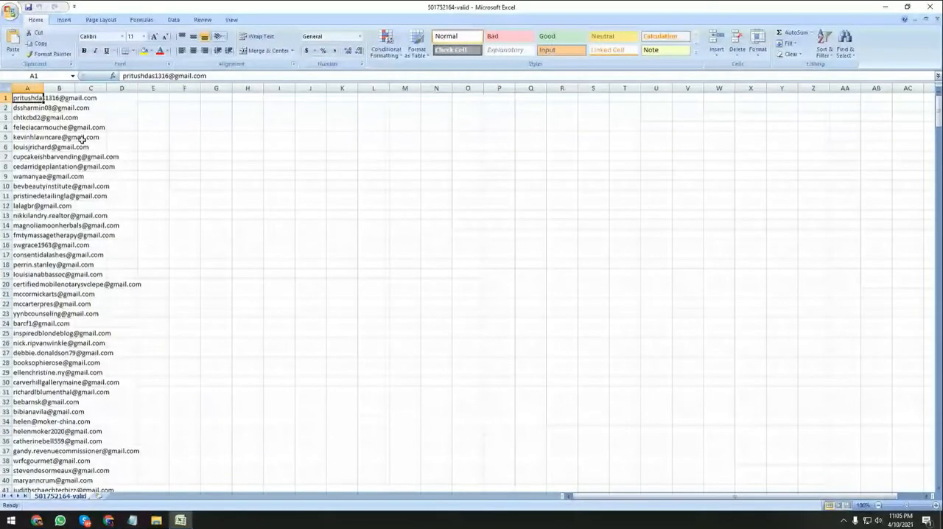
Widen column B in the 501752164-valid sheet and look through the list of valid addresses.
drag(75, 88, 184, 89)
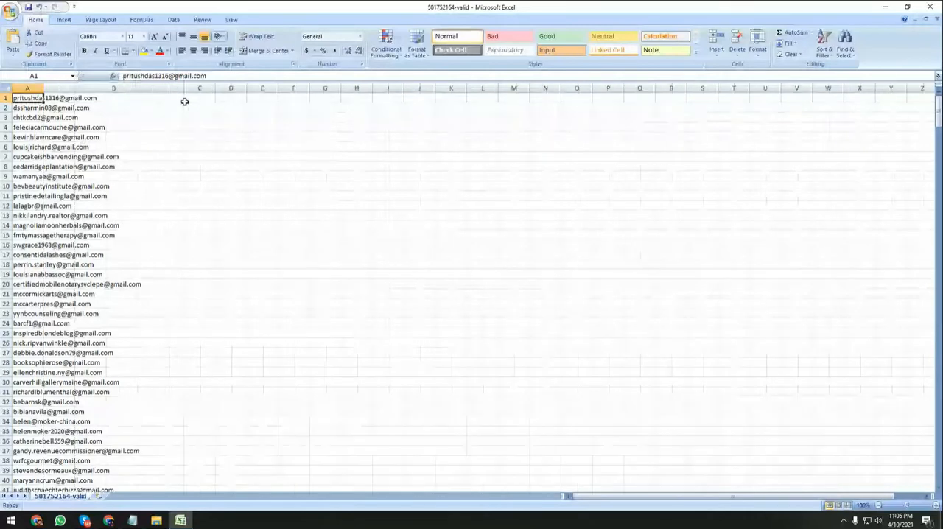
scroll(61, 179, down, 6)
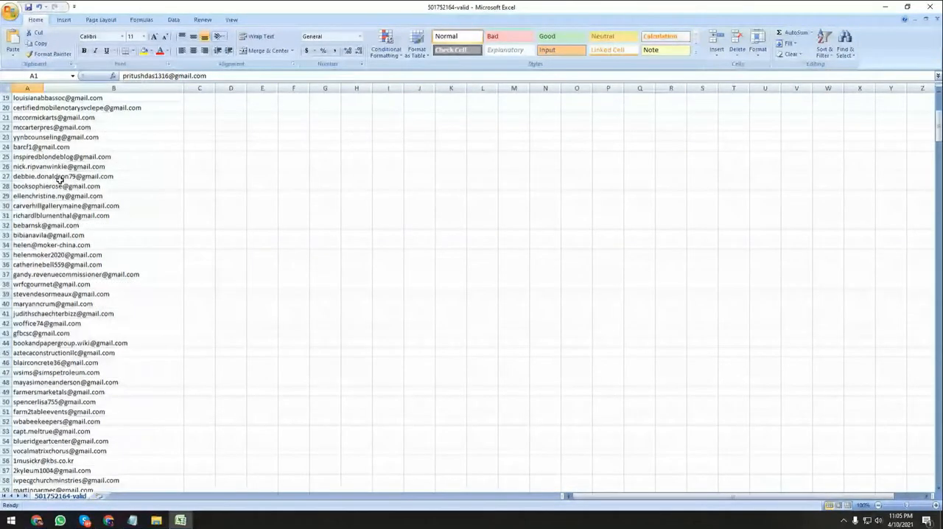
scroll(60, 178, down, 20)
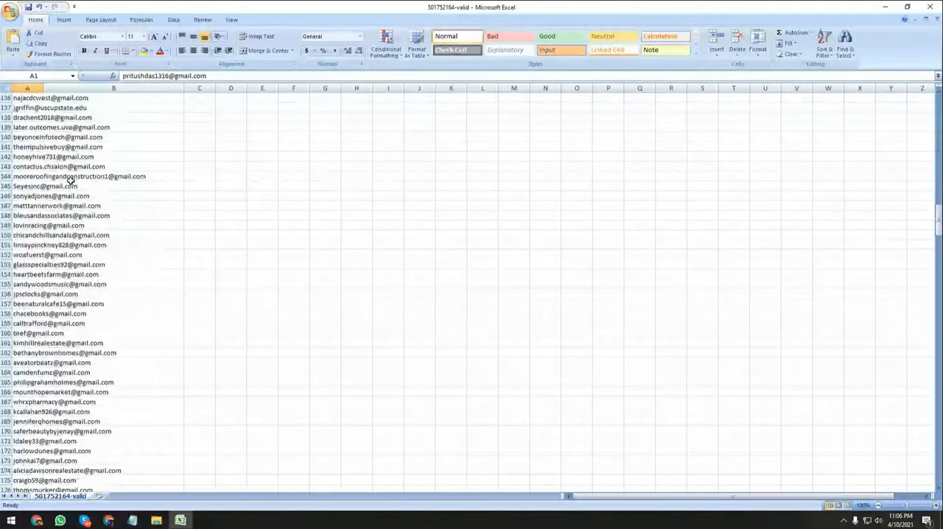
Look through the valid addresses down to about row 400, briefly selecting the whole sheet.
scroll(72, 181, down, 20)
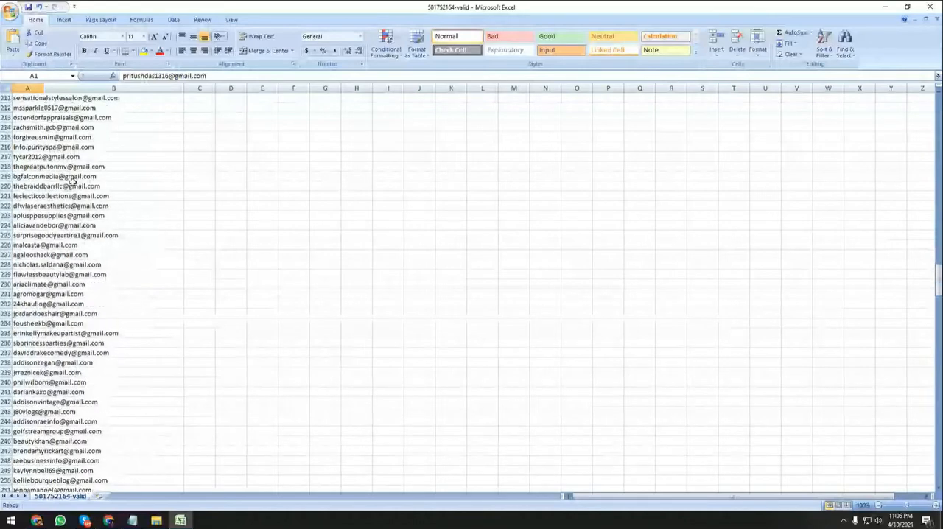
scroll(71, 181, down, 15)
scroll(72, 179, down, 15)
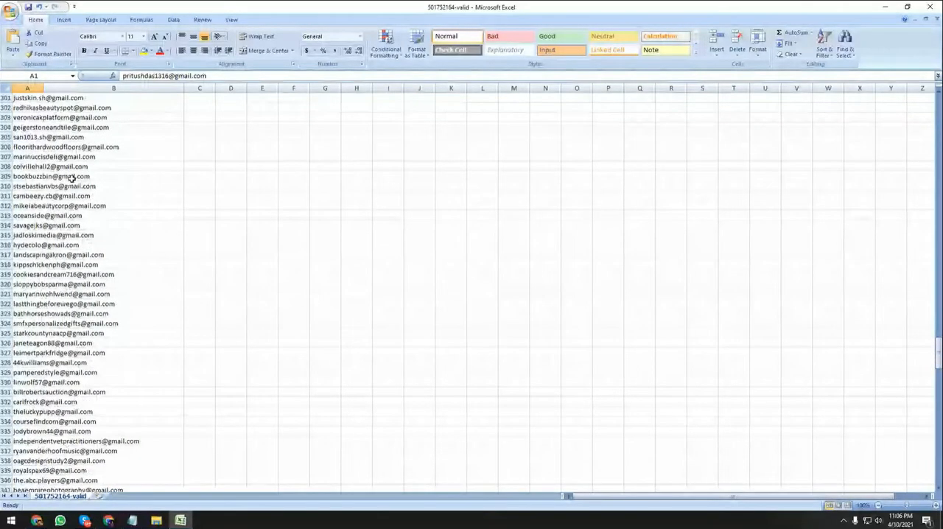
scroll(72, 179, down, 20)
click(125, 225)
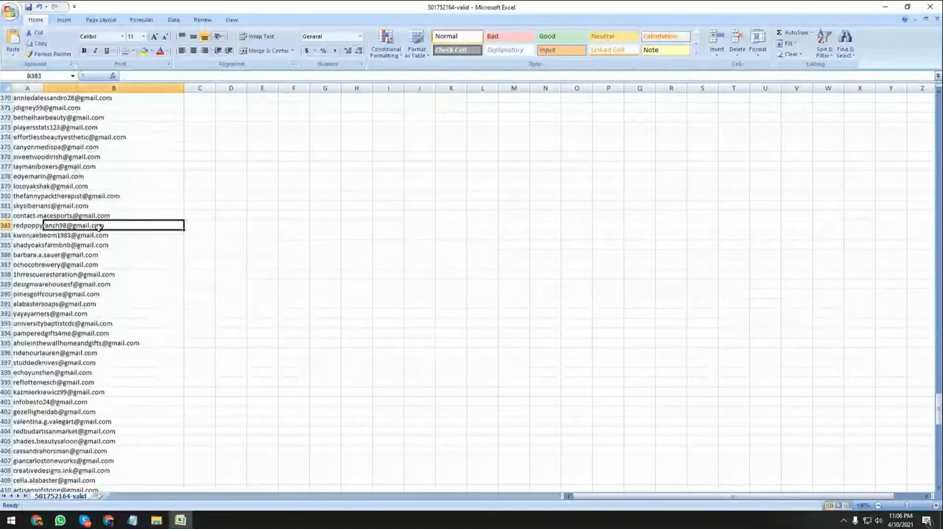
key(ctrl+a)
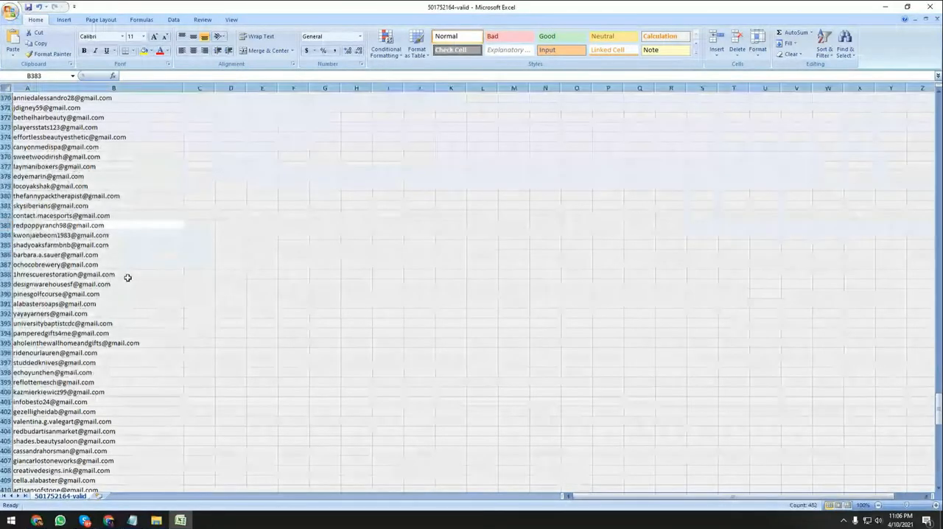
click(174, 272)
key(ctrl+a)
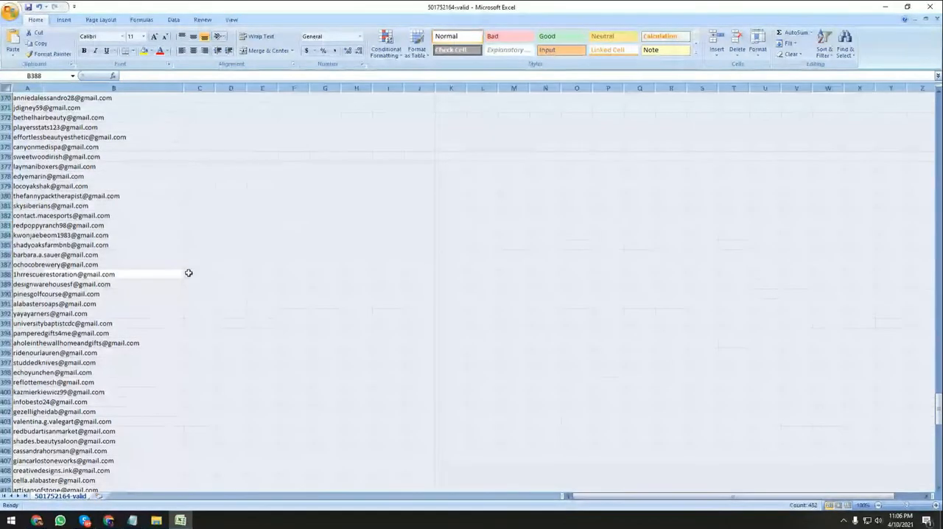
click(190, 292)
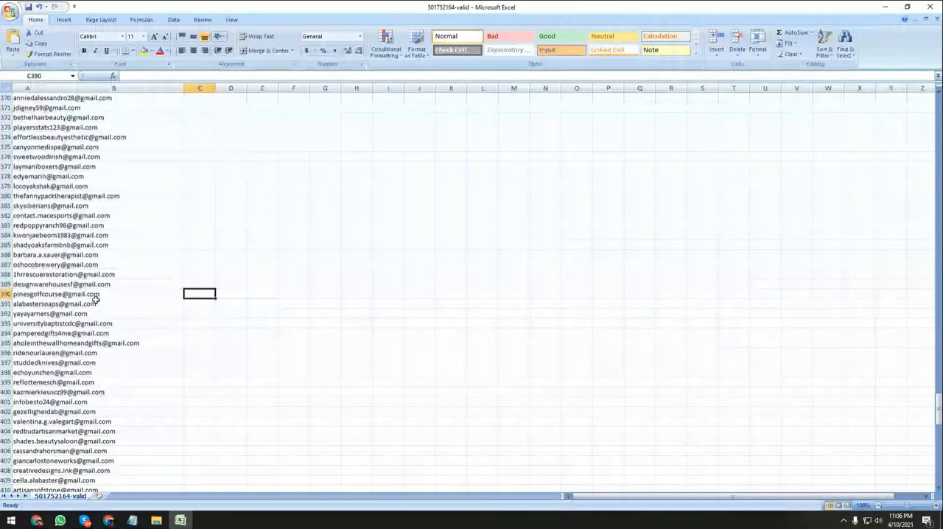
Examine the remaining addresses down to about row 460 for entries that are not Gmail.
scroll(100, 314, down, 2)
scroll(106, 329, down, 2)
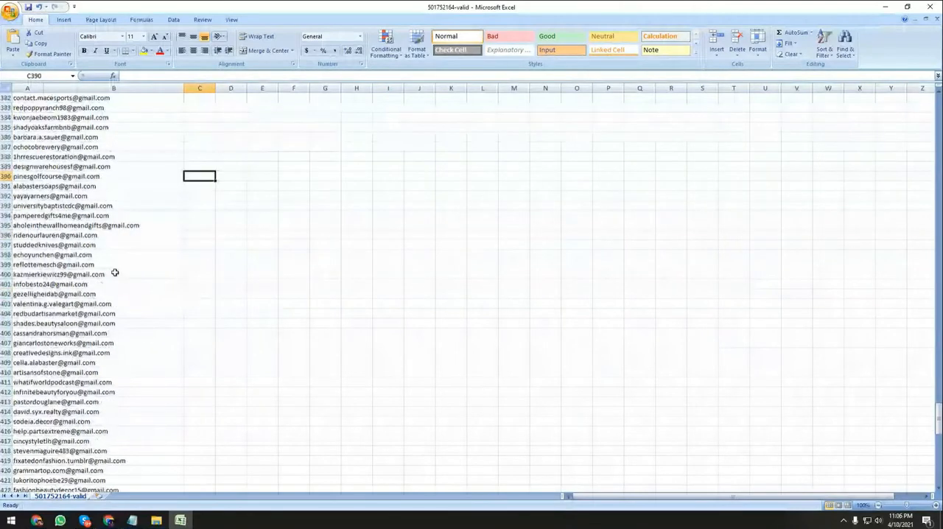
scroll(109, 430, down, 6)
scroll(109, 430, down, 2)
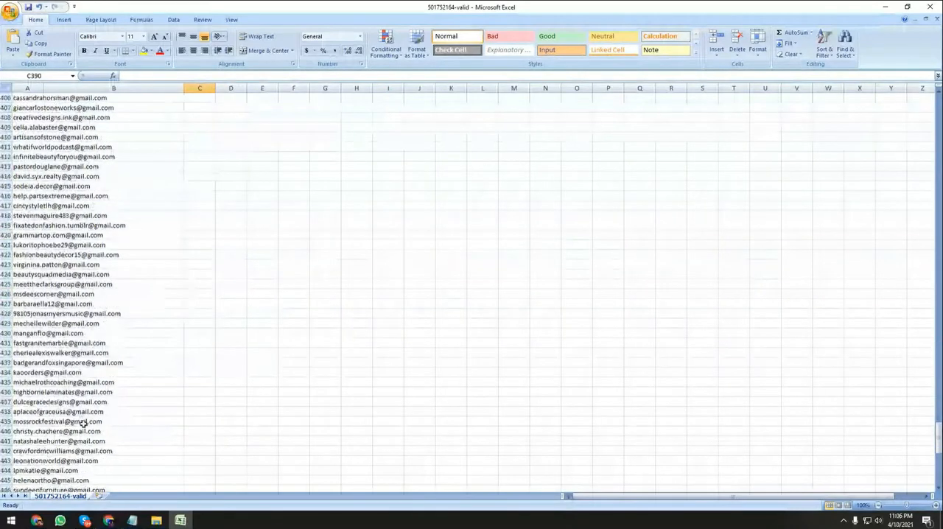
scroll(84, 426, down, 2)
scroll(71, 450, down, 1)
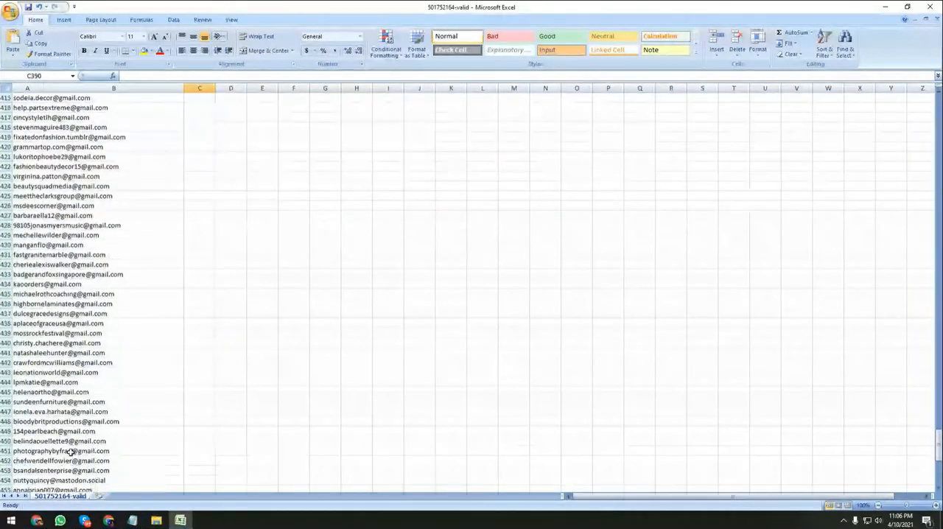
scroll(85, 401, down, 1)
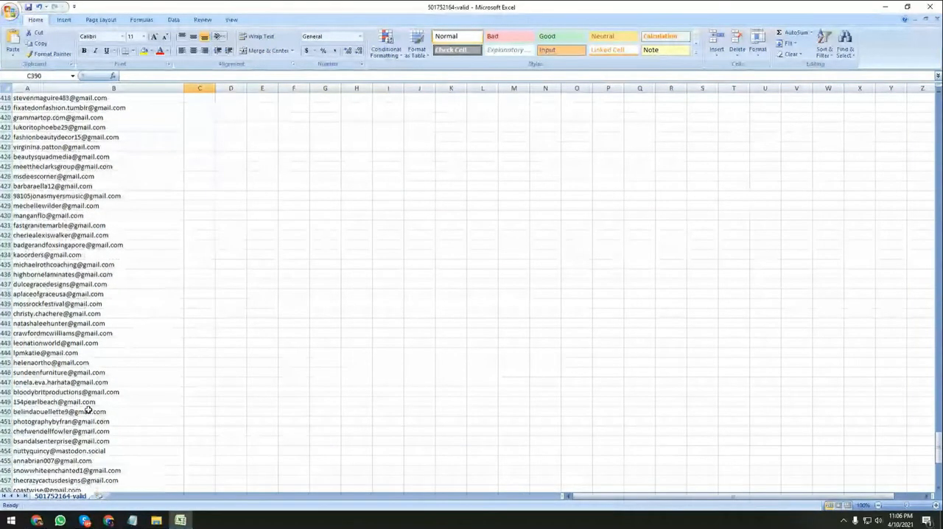
scroll(89, 411, down, 1)
drag(138, 449, 131, 441)
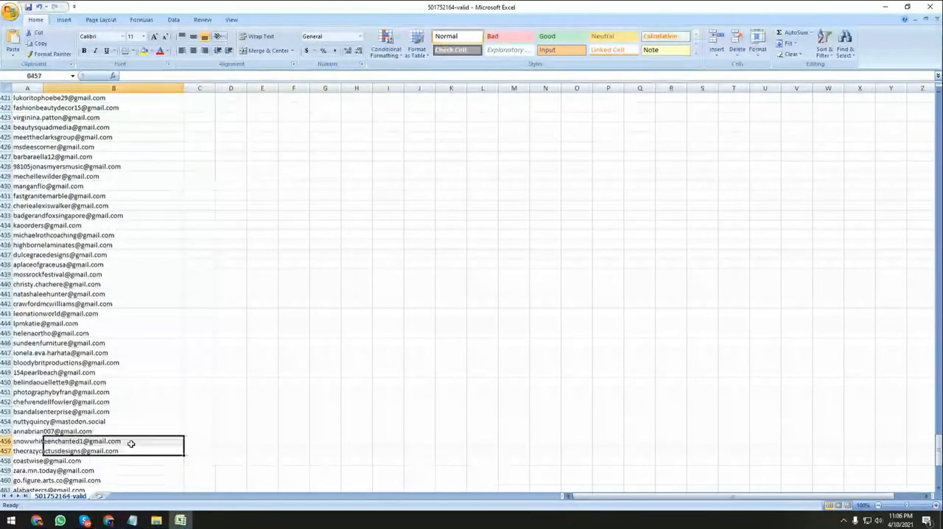
click(147, 400)
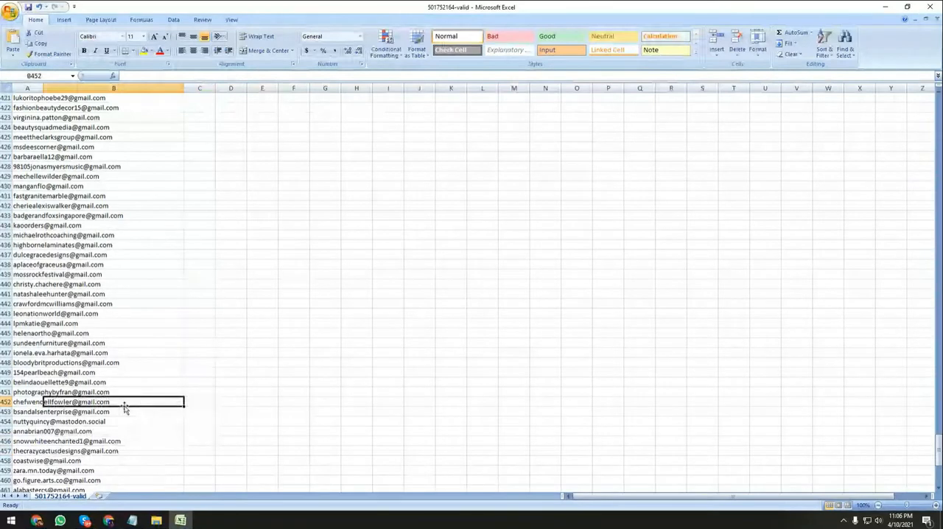
key(ctrl+f)
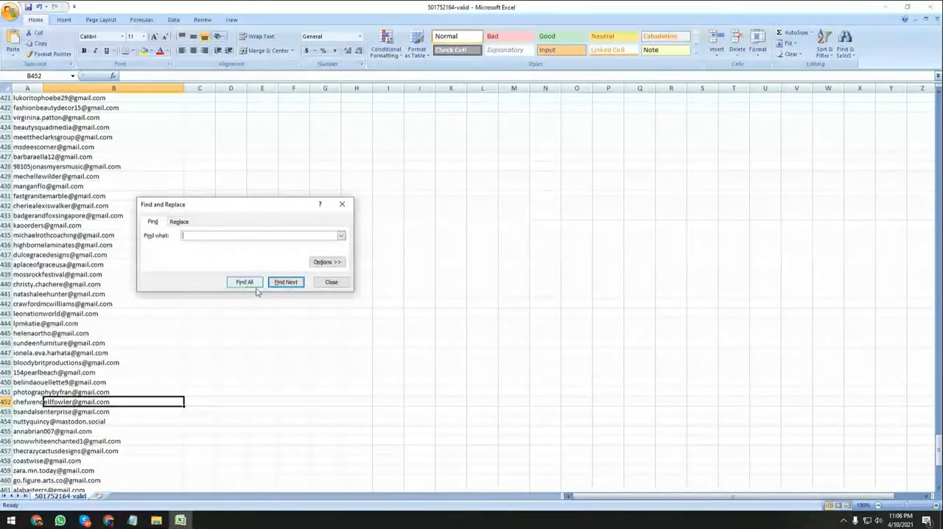
text(@)
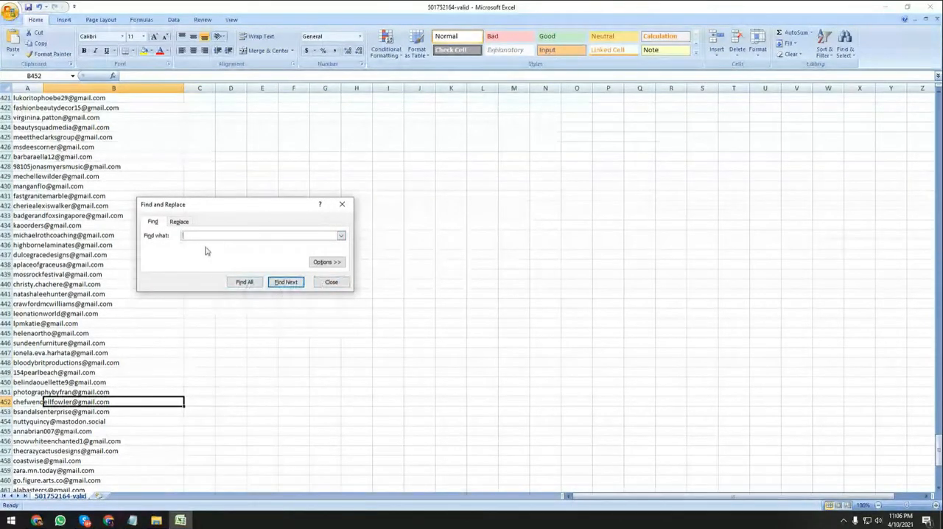
text(gmail)
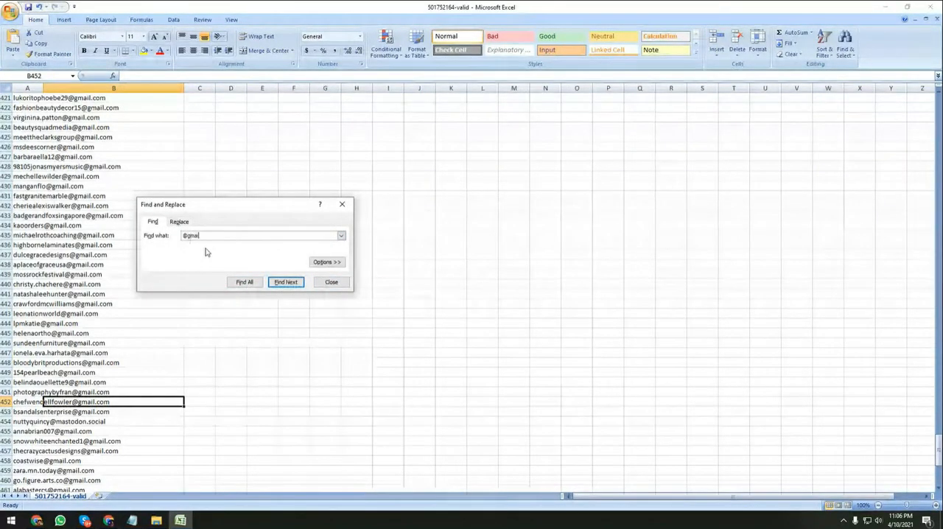
text(.com)
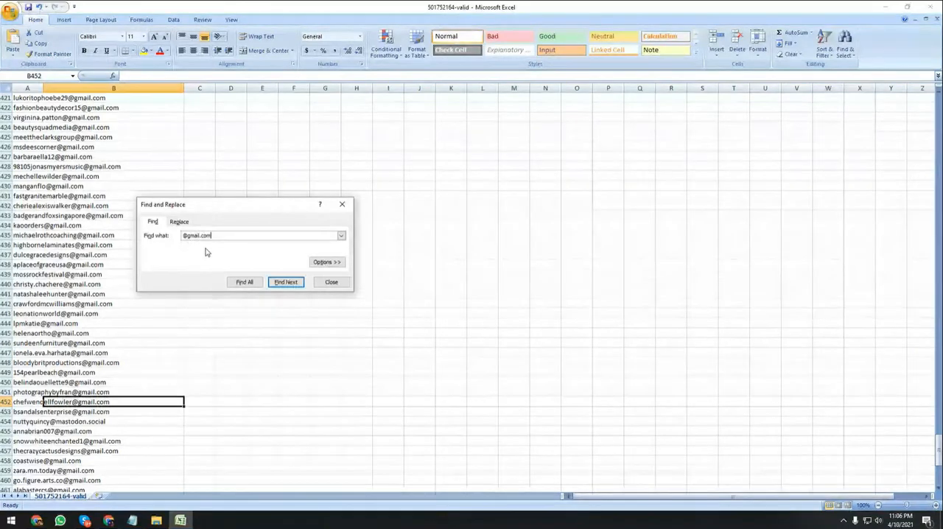
click(284, 286)
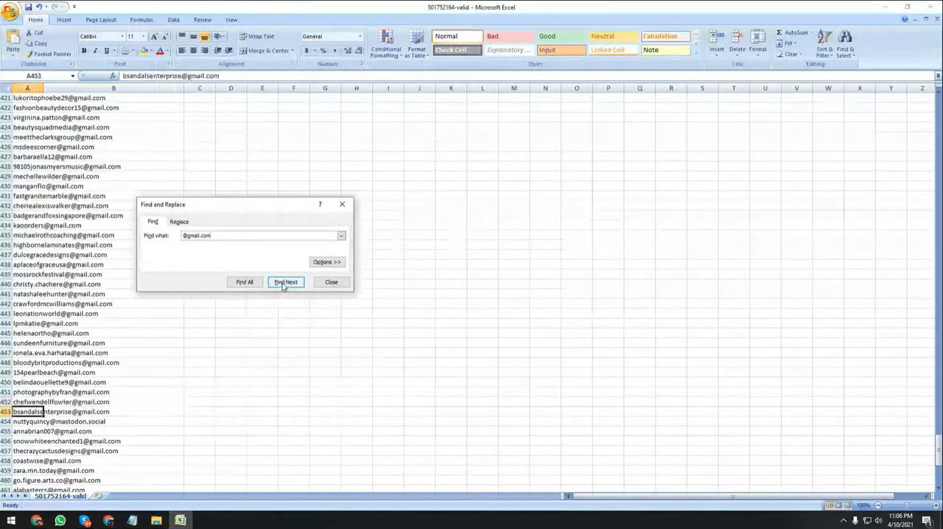
click(193, 409)
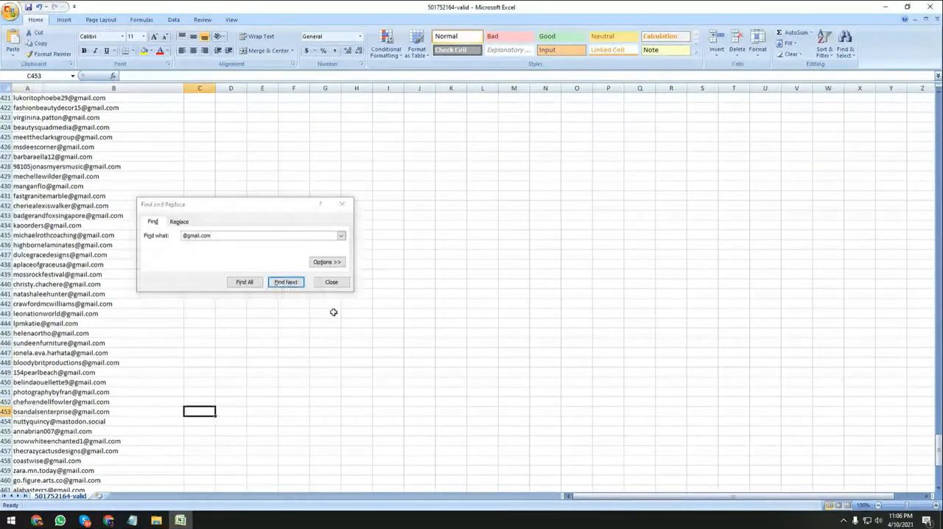
click(331, 281)
click(103, 284)
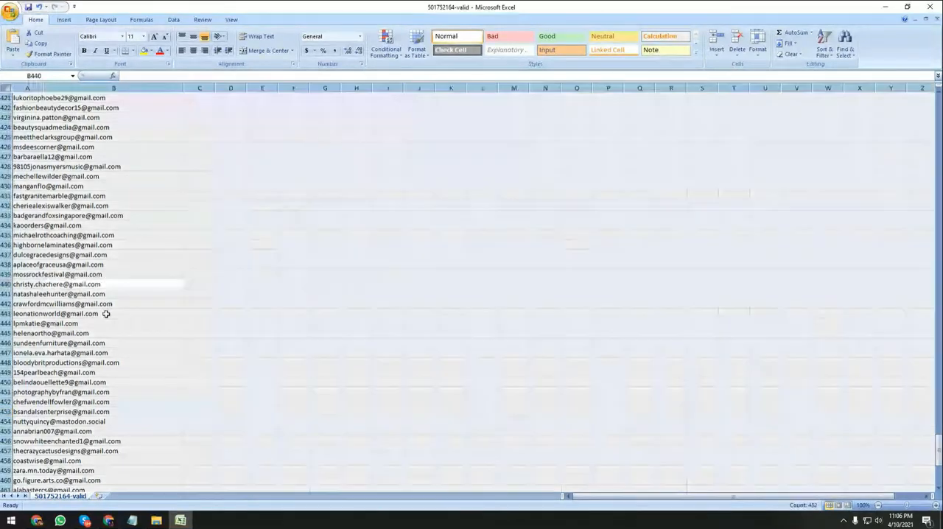
click(190, 255)
Return to the start of the list and widen column A to fit the full e-mail addresses.
scroll(190, 251, up, 11)
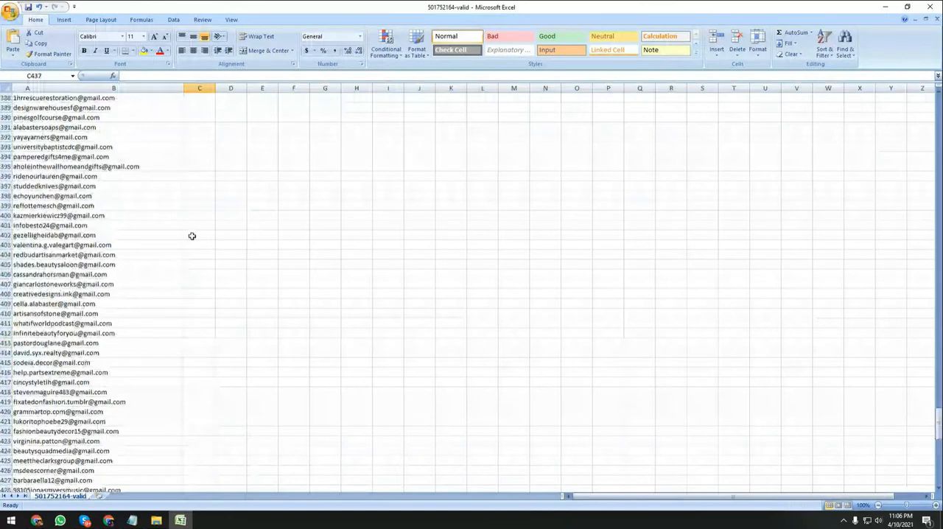
scroll(132, 184, up, 20)
click(121, 99)
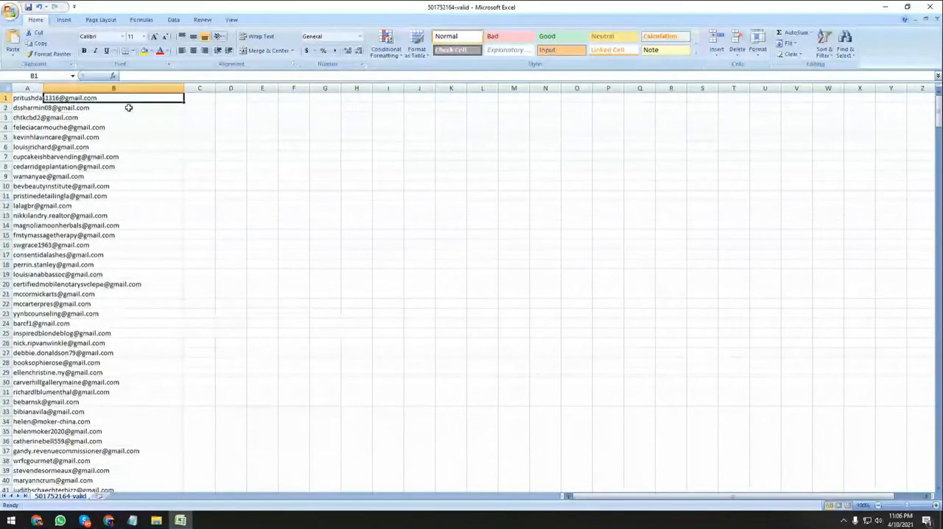
drag(40, 84, 221, 109)
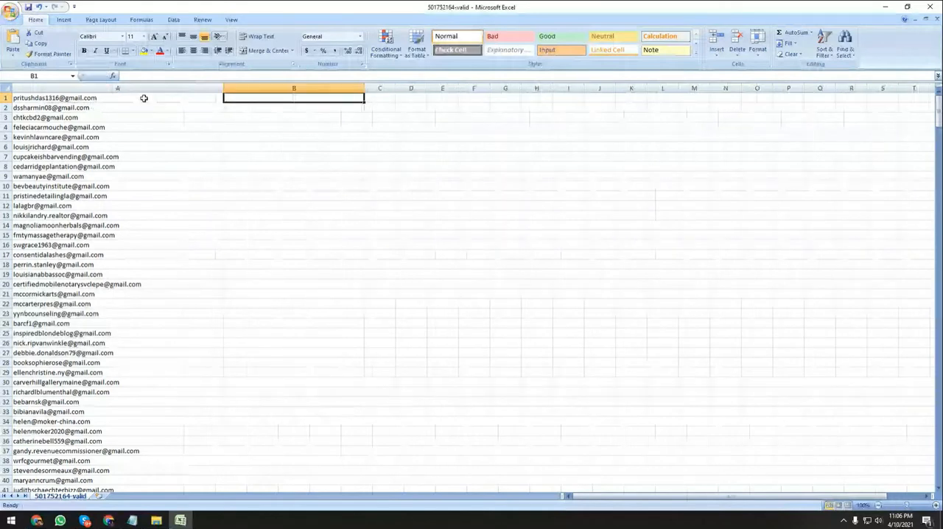
click(143, 98)
key(ctrl+shift+Down)
key(ctrl+f)
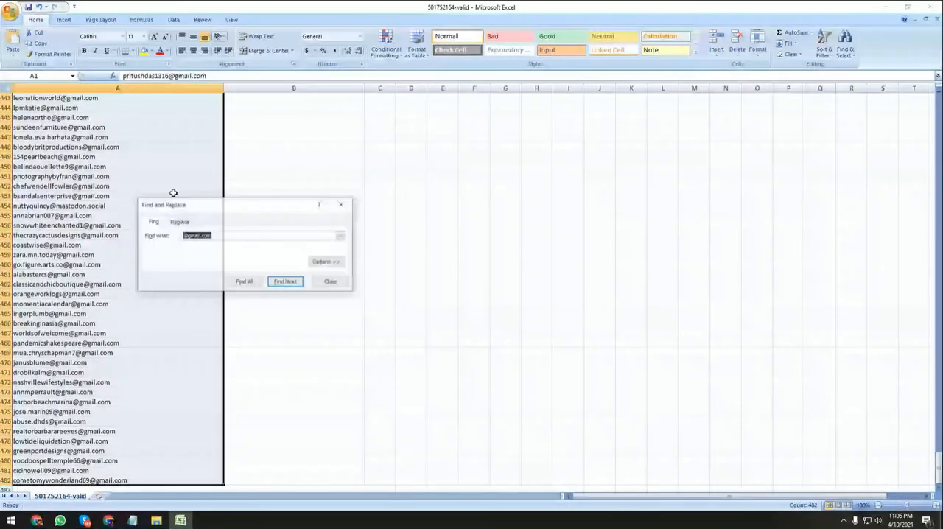
click(223, 236)
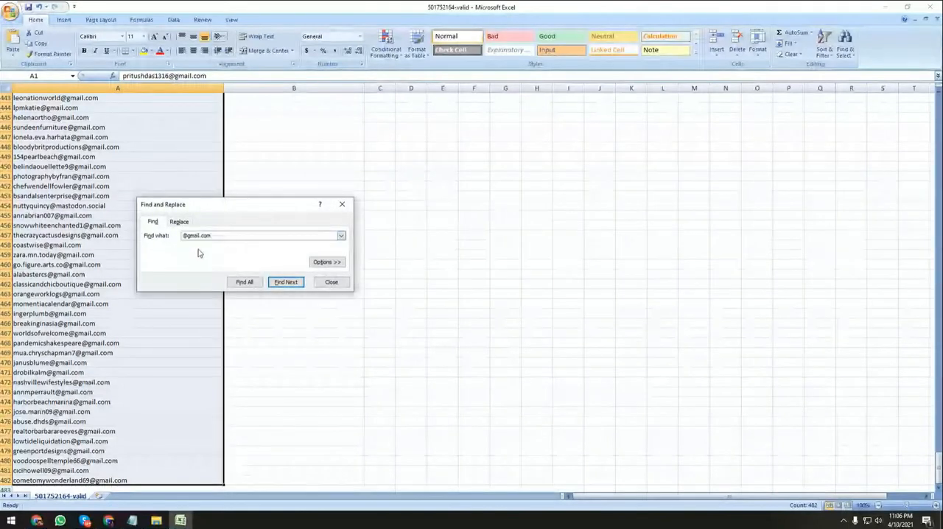
click(287, 283)
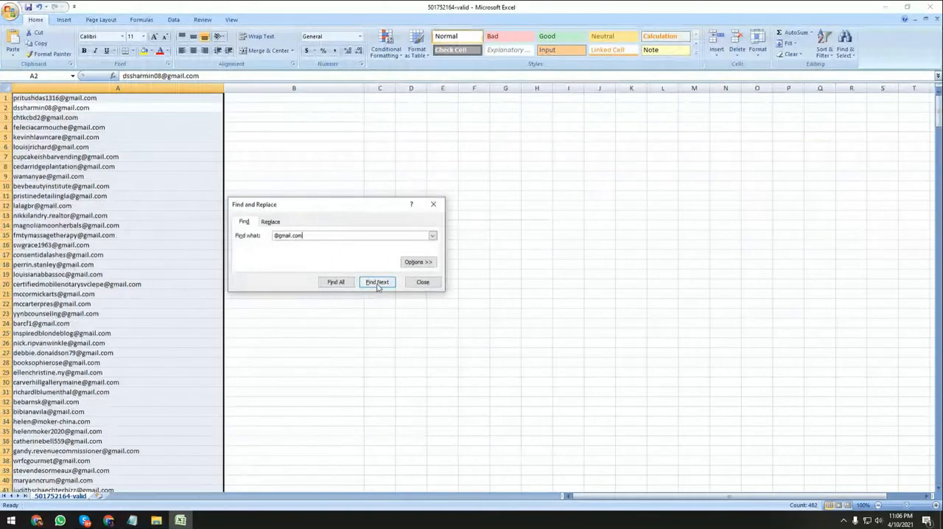
scroll(118, 336, down, 20)
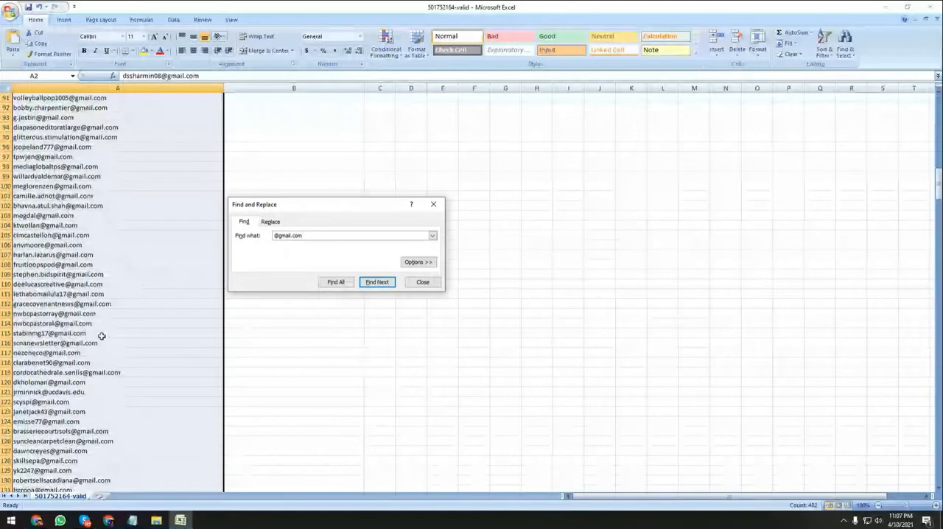
scroll(102, 336, down, 20)
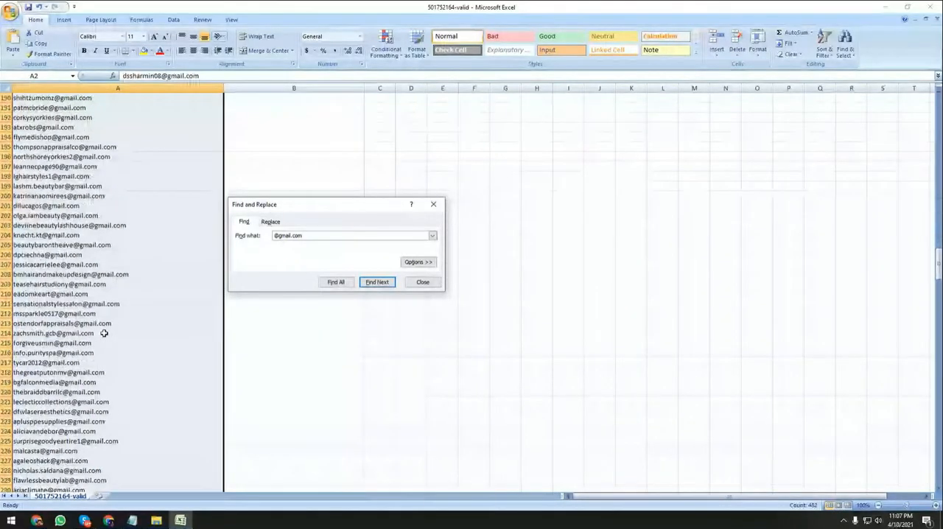
scroll(104, 333, down, 20)
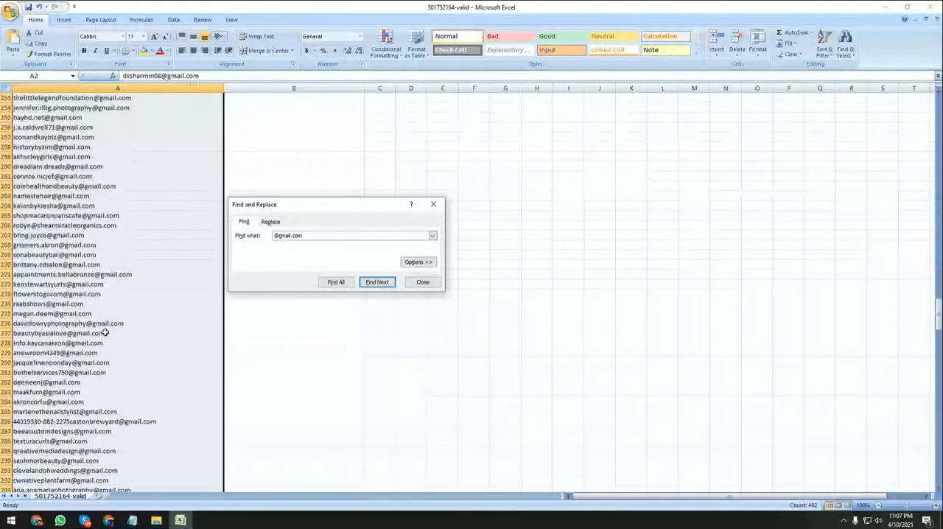
scroll(105, 333, down, 20)
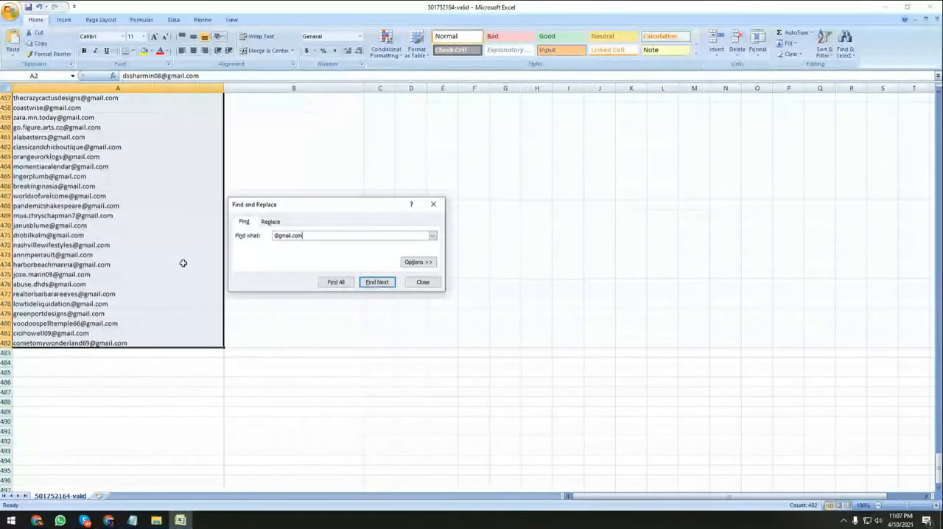
scroll(116, 234, up, 5)
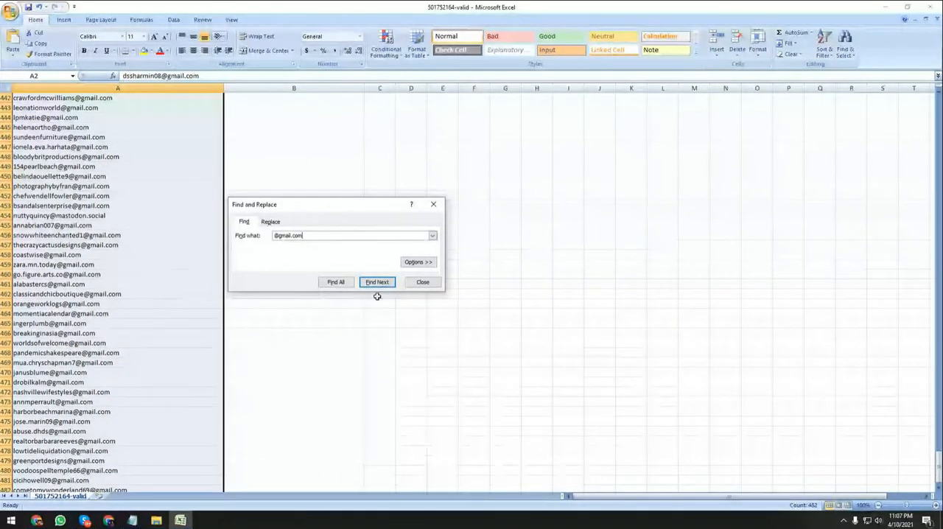
click(339, 282)
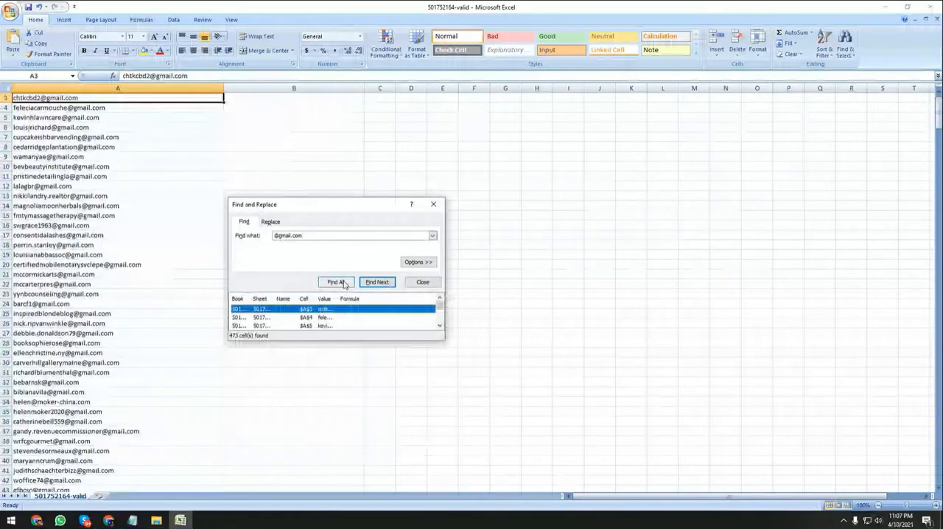
scroll(88, 291, down, 7)
scroll(101, 294, down, 20)
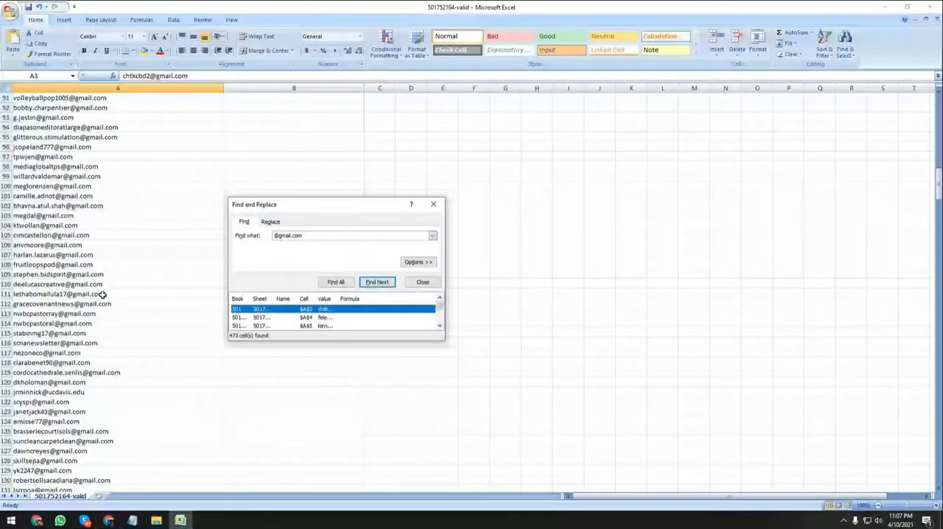
scroll(106, 294, down, 20)
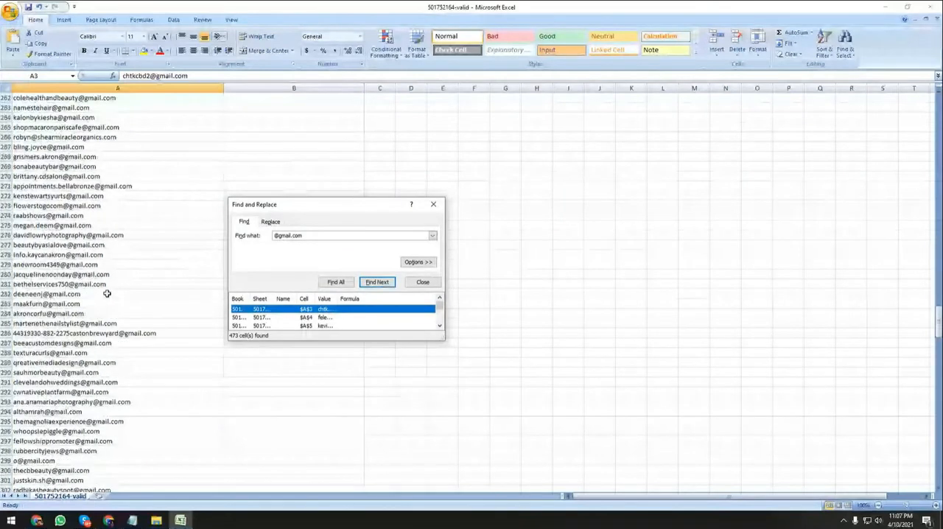
scroll(106, 293, down, 10)
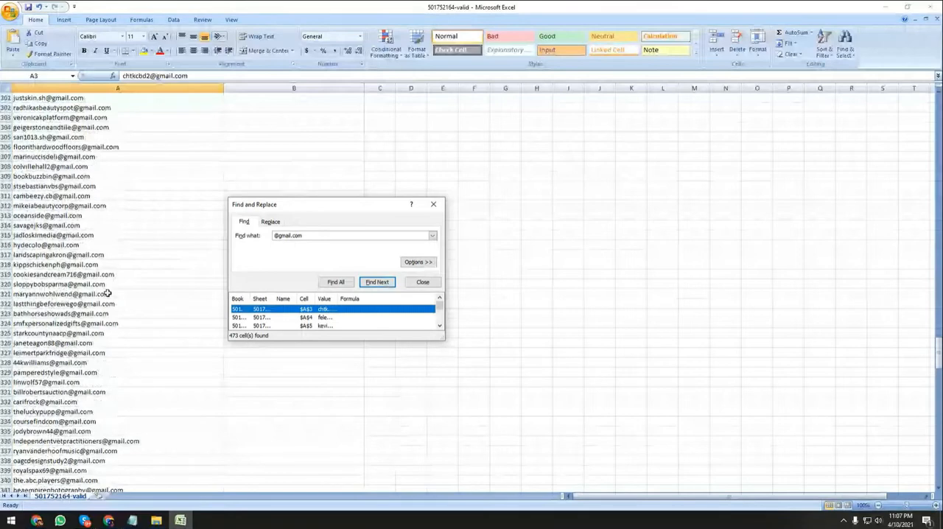
key(ctrl+a)
scroll(118, 275, down, 7)
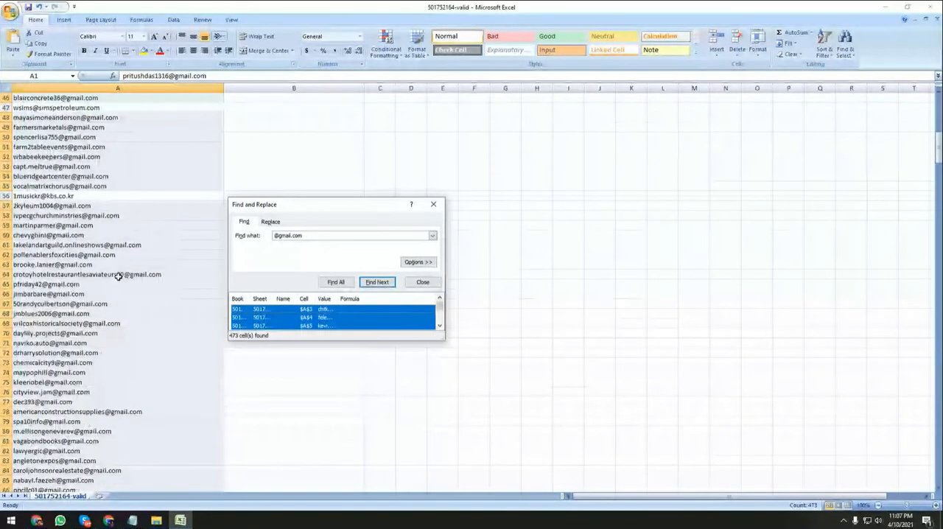
scroll(118, 276, down, 20)
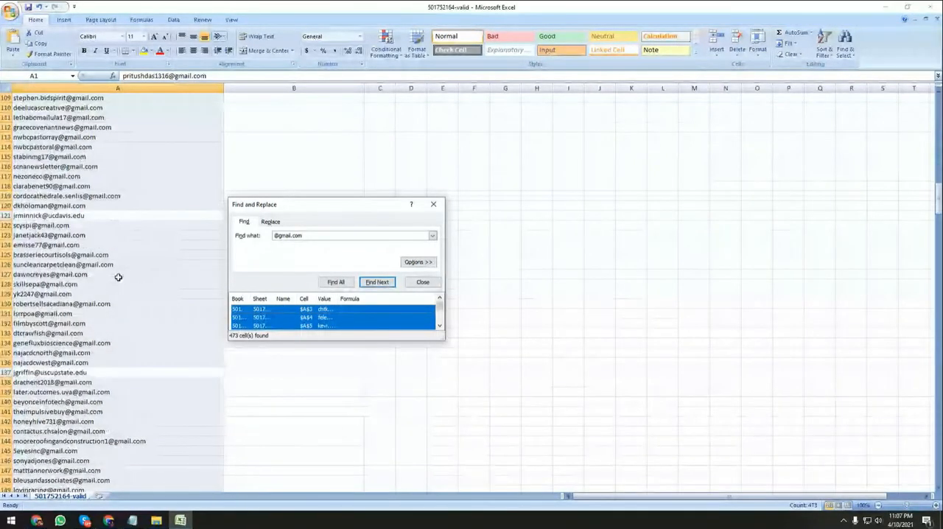
scroll(143, 321, down, 10)
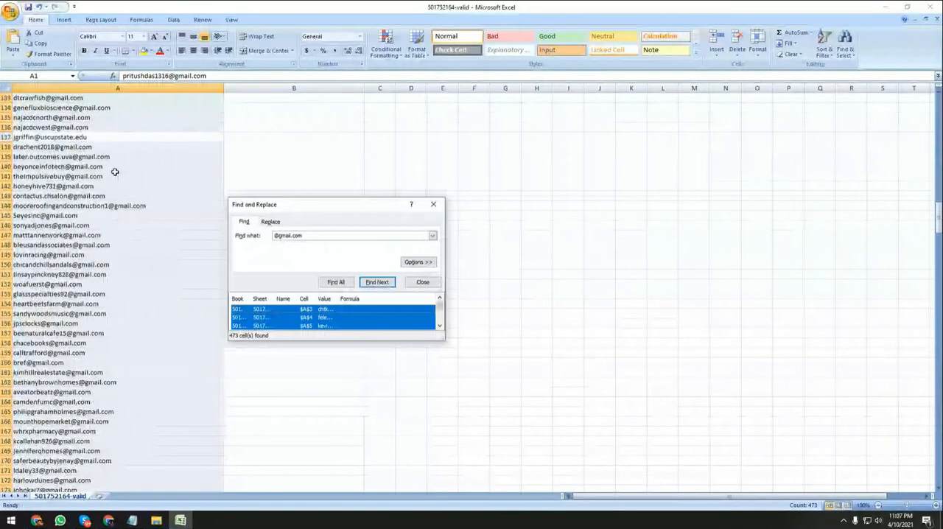
scroll(126, 346, down, 20)
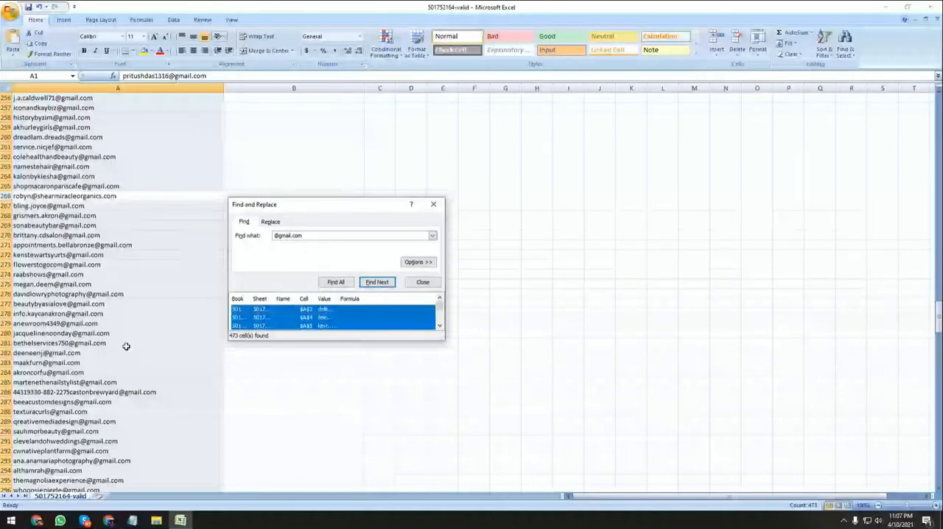
scroll(126, 346, down, 19)
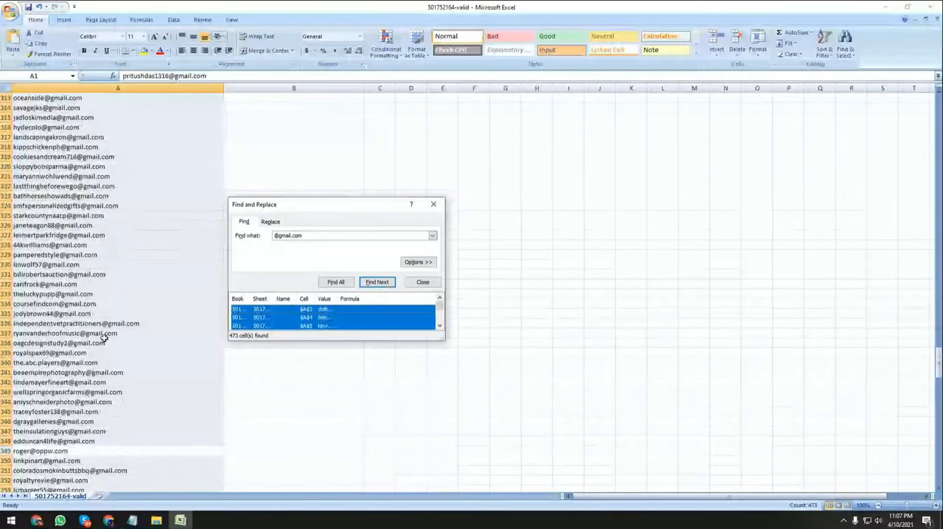
scroll(104, 337, down, 20)
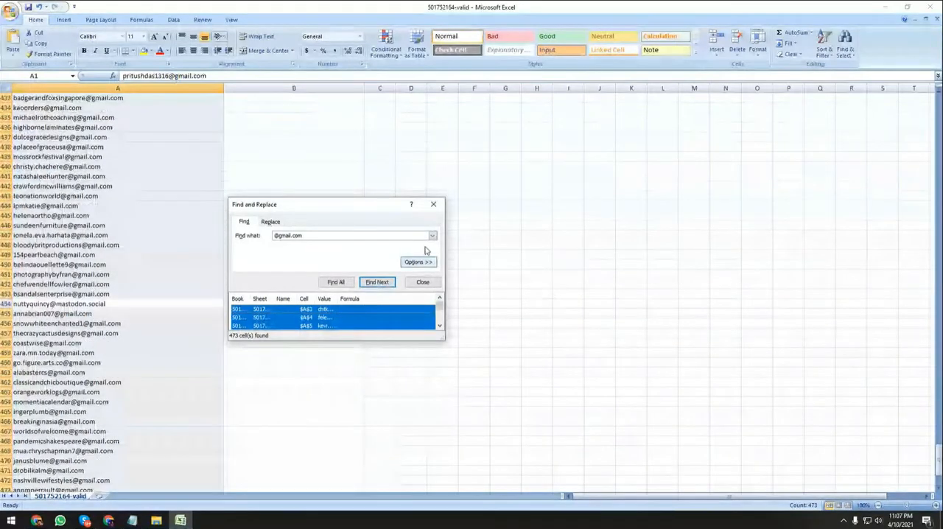
click(433, 205)
Return to the start of the list and select all the addresses in column A.
click(177, 206)
drag(938, 464, 938, 111)
click(933, 117)
click(166, 159)
key(ctrl+a)
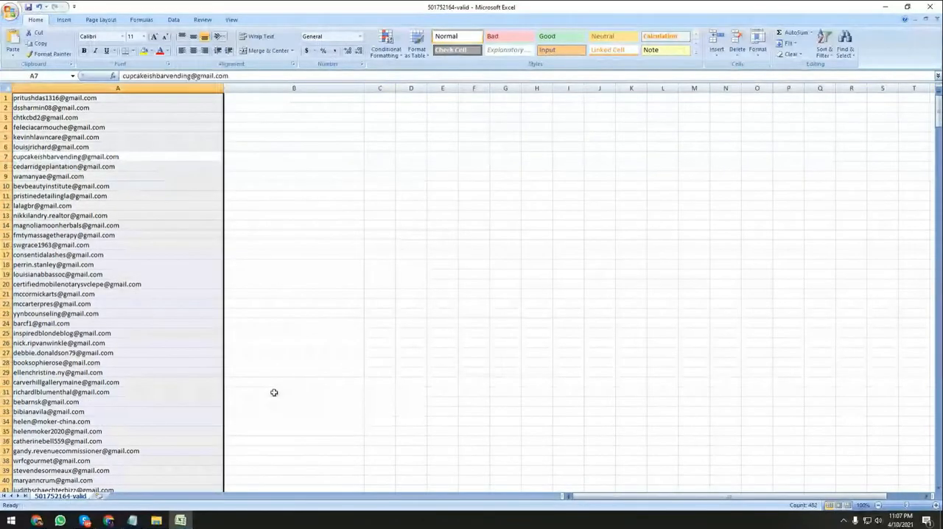
key(ctrl+f)
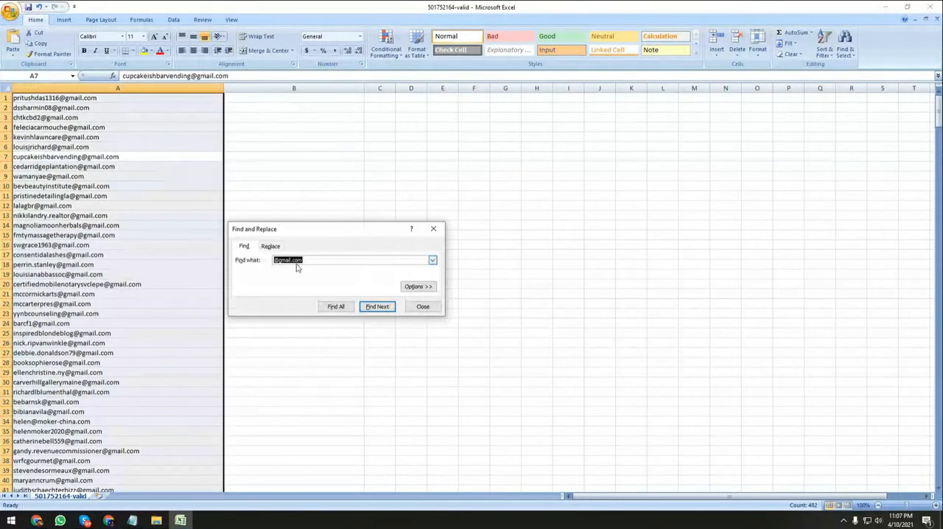
click(307, 260)
click(336, 307)
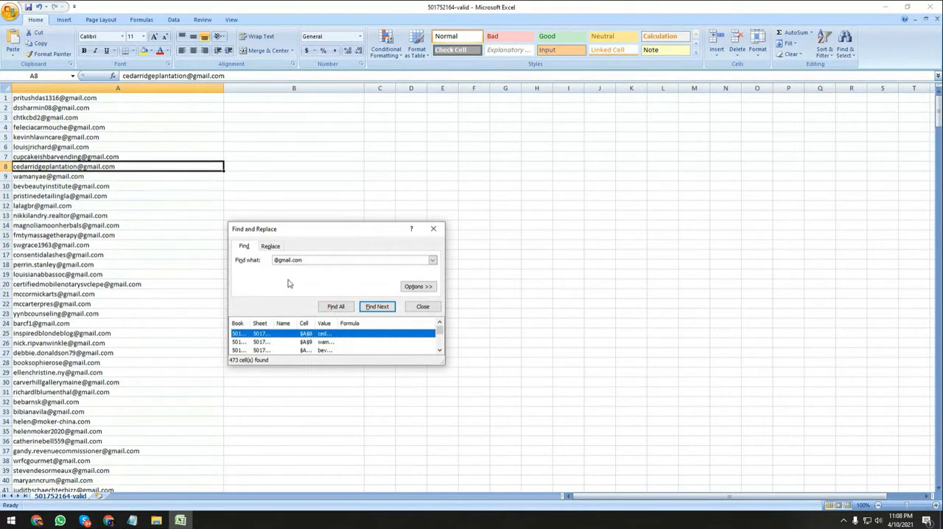
key(ctrl+a)
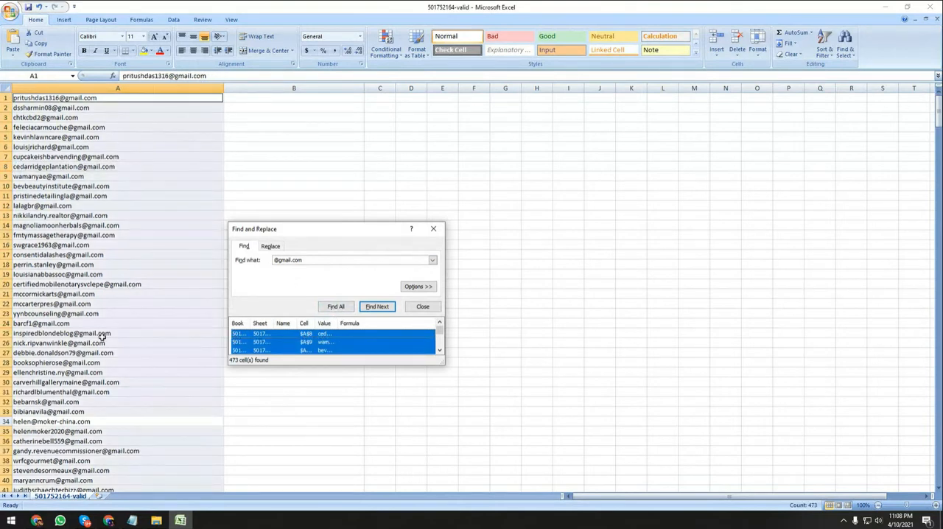
scroll(104, 335, down, 4)
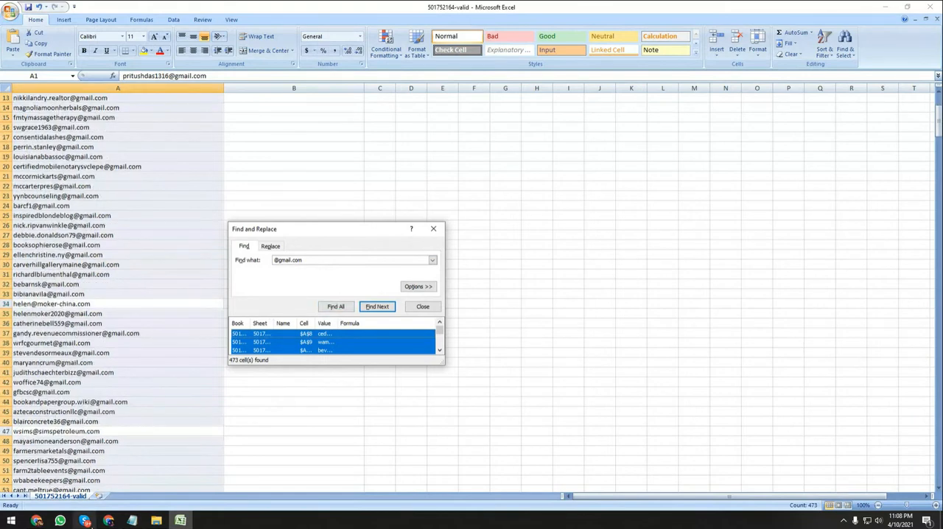
Switch to the untitled Google spreadsheet in Chrome and copy the selected e-mail list in A1:A485.
click(108, 520)
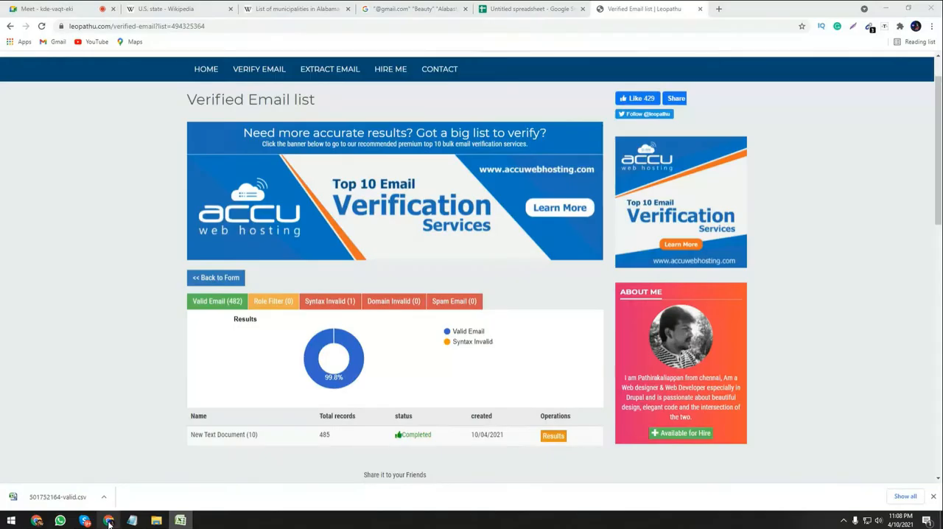
key(ctrl+shift+Tab)
scroll(126, 281, up, 3)
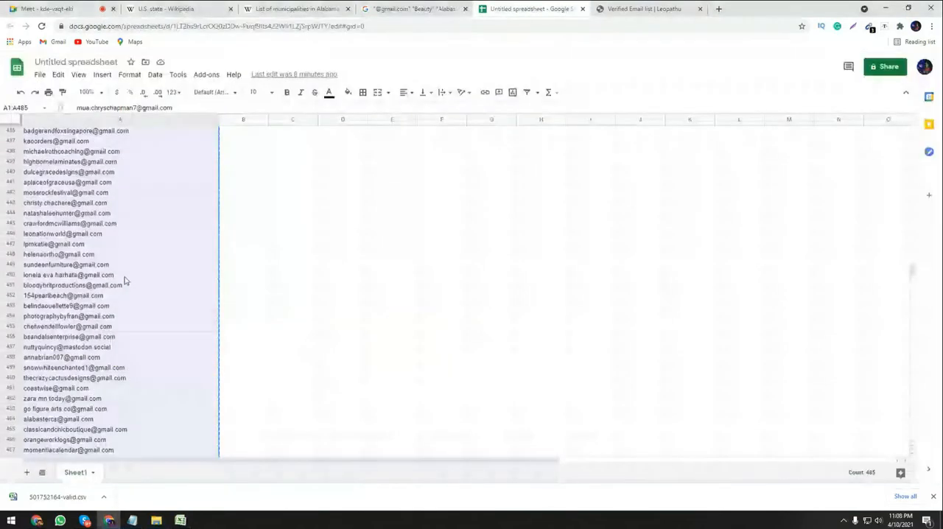
scroll(116, 308, down, 7)
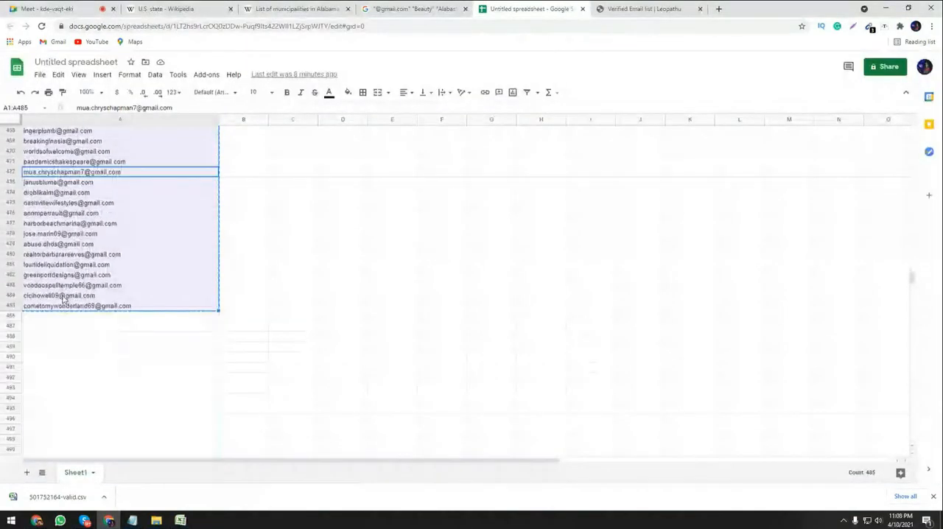
key(ctrl+c)
Select the whole e-mail list in column A of the Google spreadsheet and delete it.
click(243, 335)
click(185, 244)
key(ctrl+a)
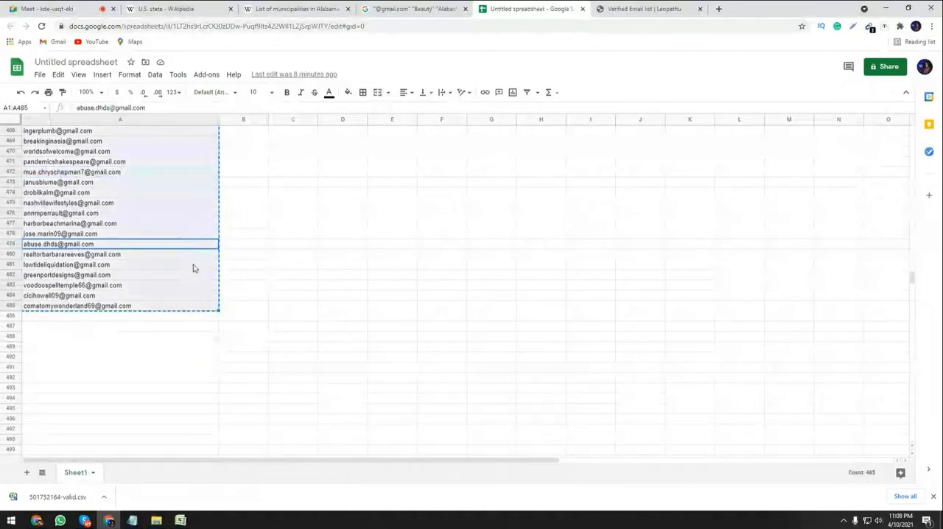
key(Delete)
scroll(288, 291, up, 3)
click(243, 264)
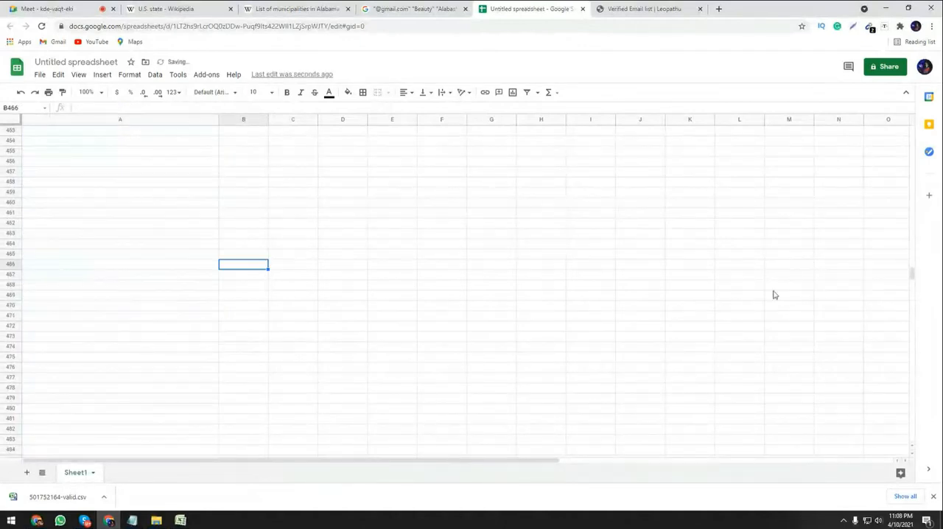
Paste the copied e-mail list back into the spreadsheet starting at cell A1.
drag(911, 276, 912, 133)
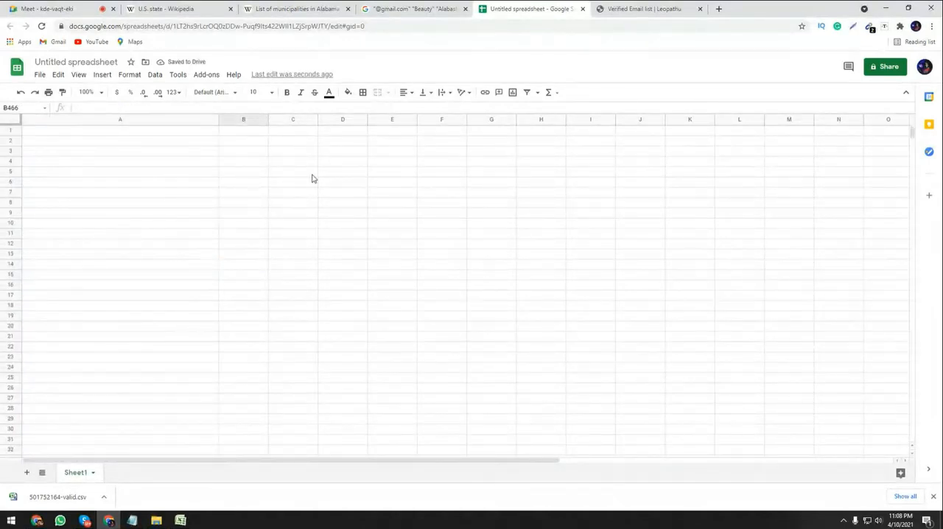
click(145, 133)
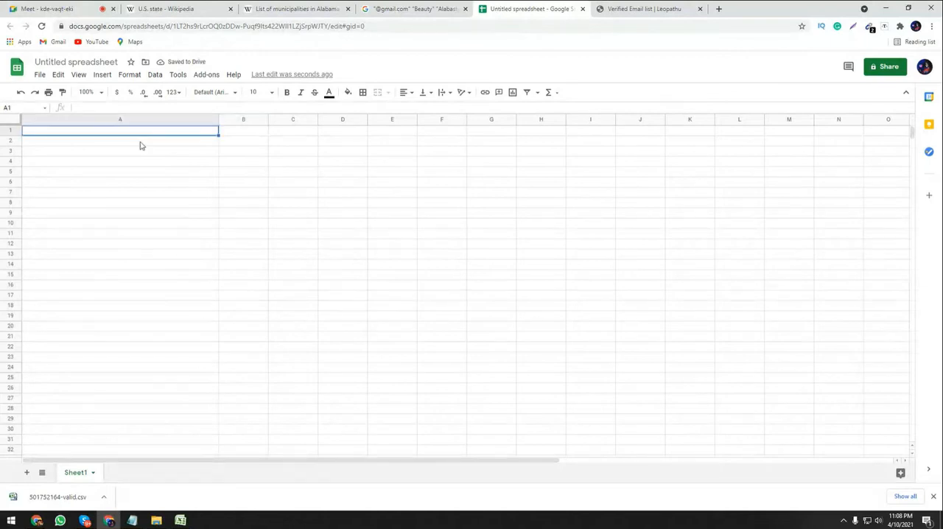
key(ctrl+v)
click(244, 202)
scroll(244, 203, down, 2)
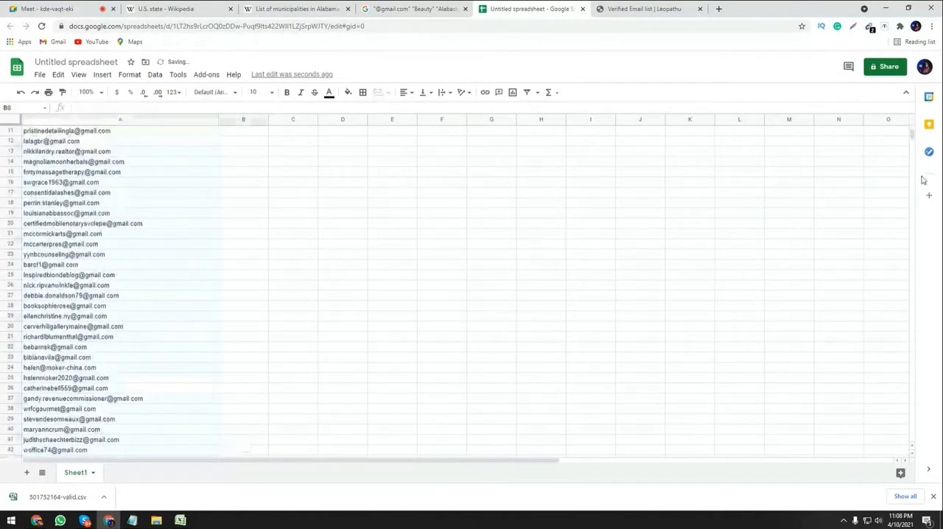
Check the last row of the pasted e-mail list and return to the start of the sheet.
drag(912, 136, 909, 282)
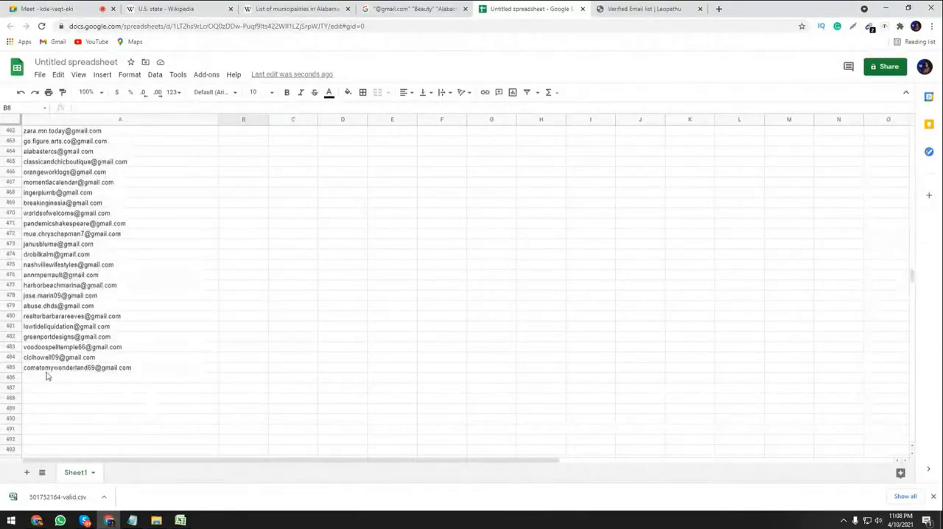
click(130, 367)
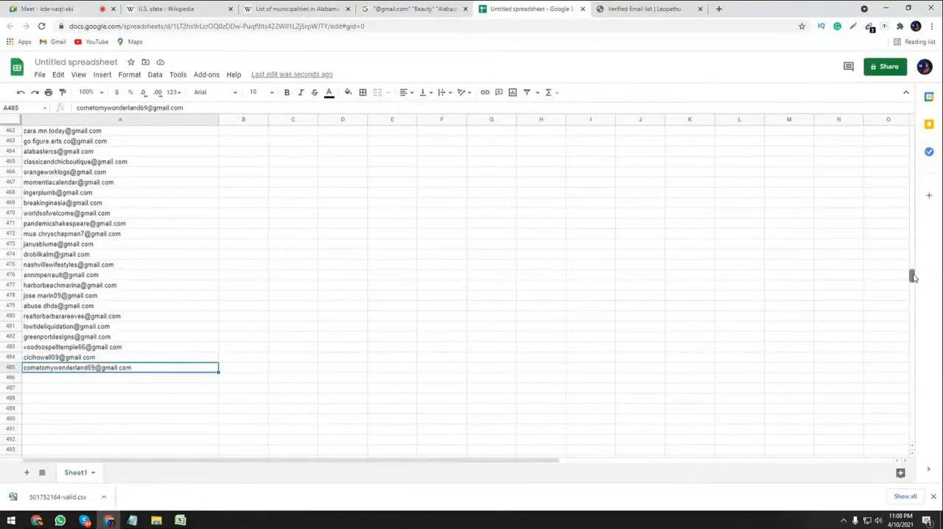
drag(913, 276, 888, 126)
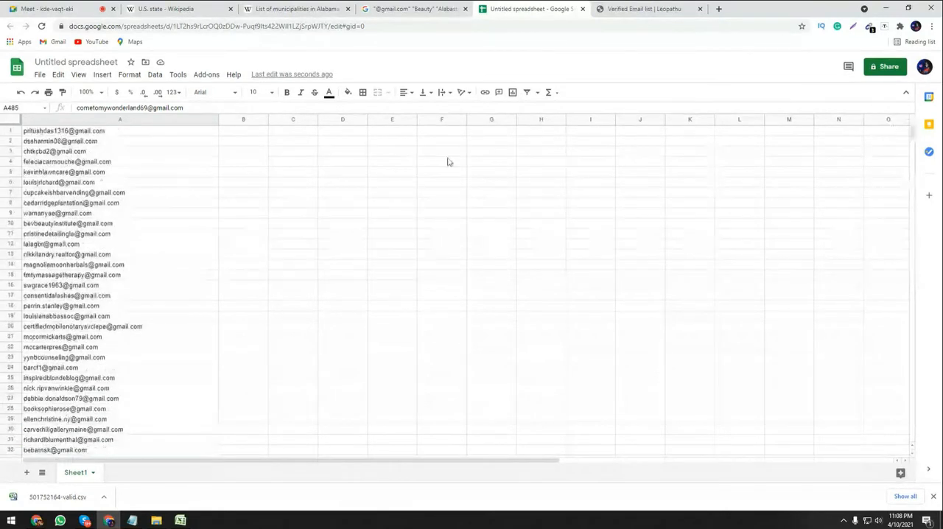
Switch back to the 501752164-valid workbook in Excel, clear the cell selection and close Find and Replace.
click(422, 9)
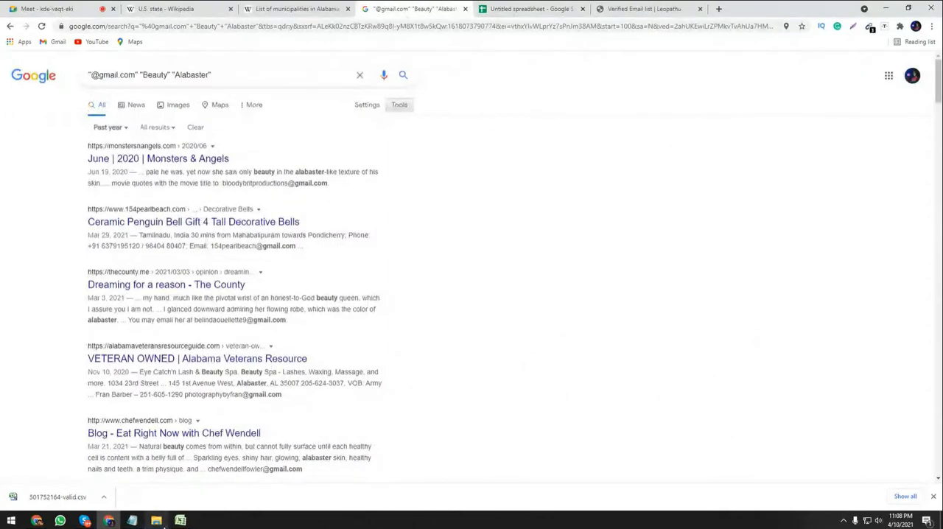
click(180, 521)
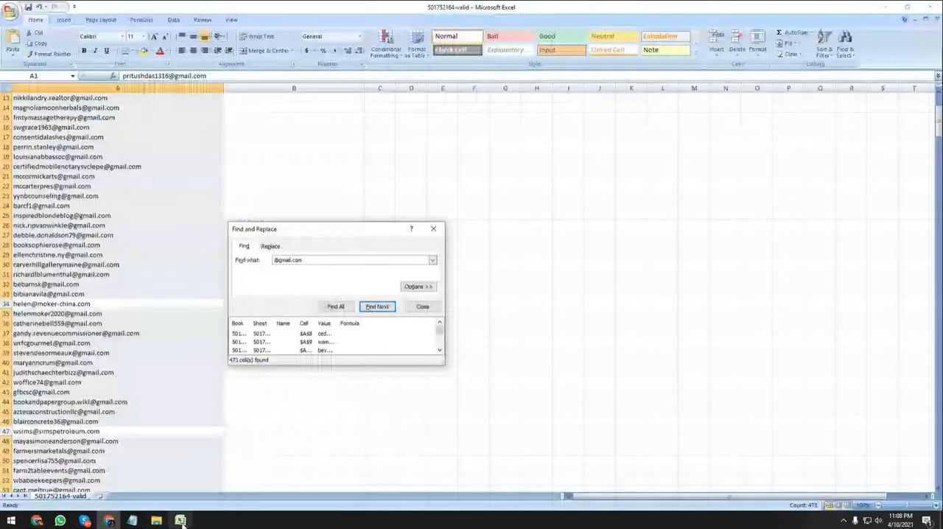
click(410, 392)
click(422, 306)
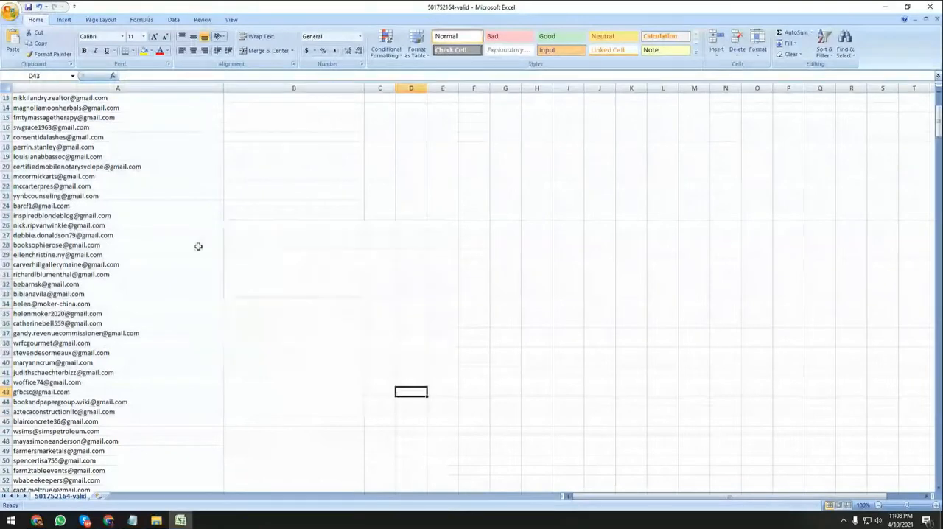
scroll(197, 245, up, 4)
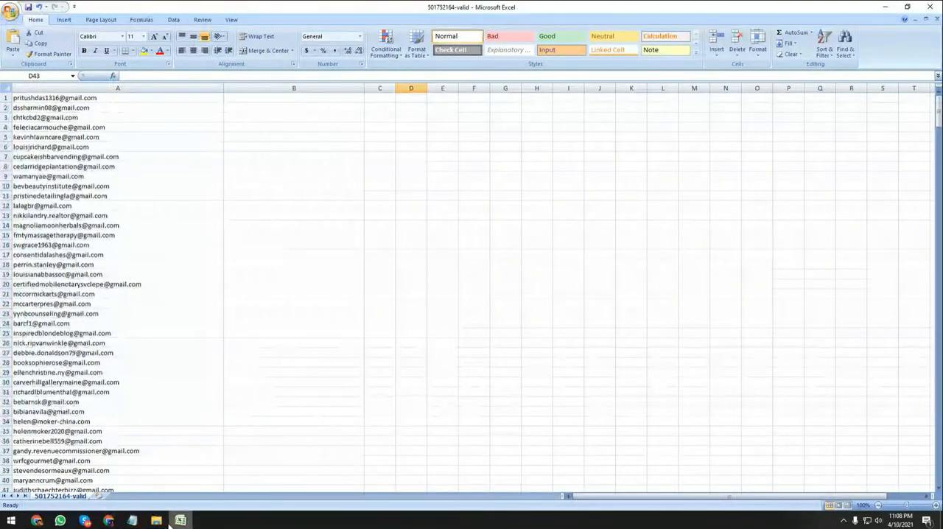
Switch to the untitled Google spreadsheet in Chrome and clear all e-mail addresses from column A.
click(109, 521)
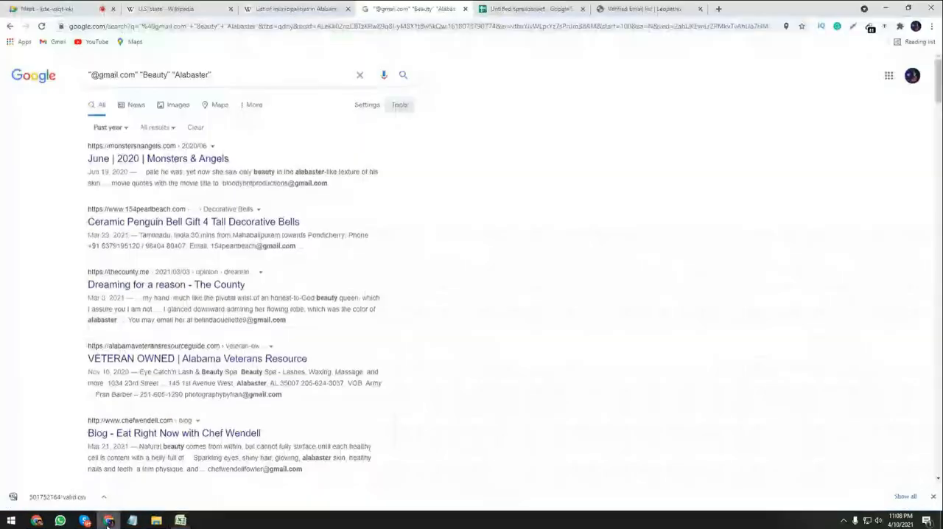
click(529, 8)
click(119, 236)
key(ctrl+a)
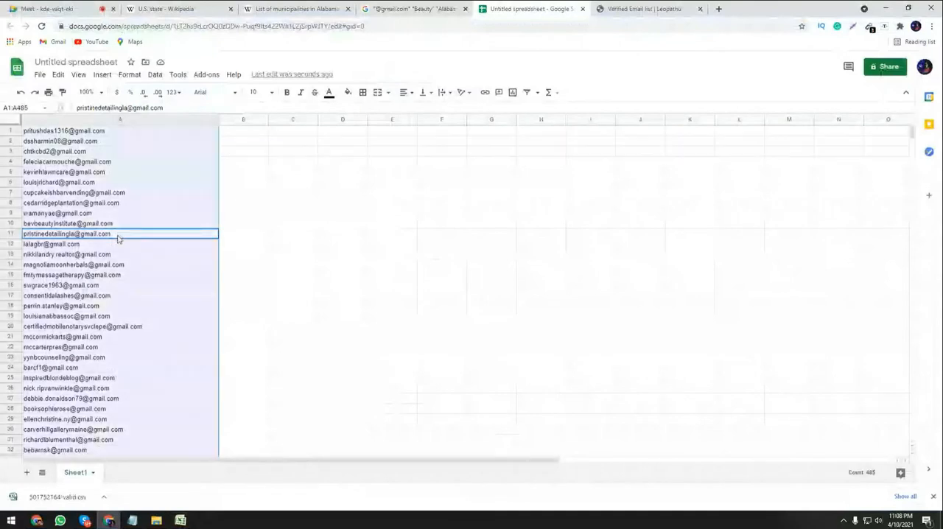
key(Delete)
scroll(482, 329, down, 3)
click(342, 244)
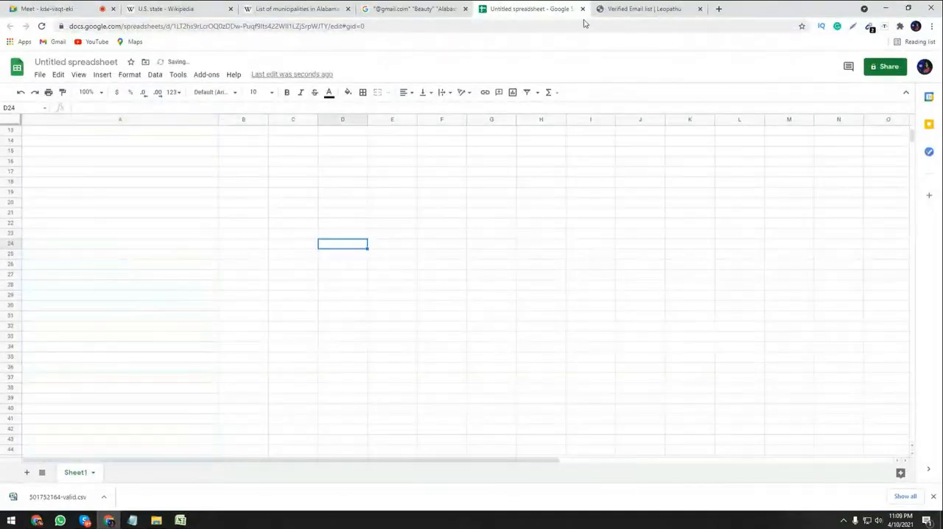
Open Google Drive in a new browser tab and create a blank Google Sheets spreadsheet there.
click(718, 9)
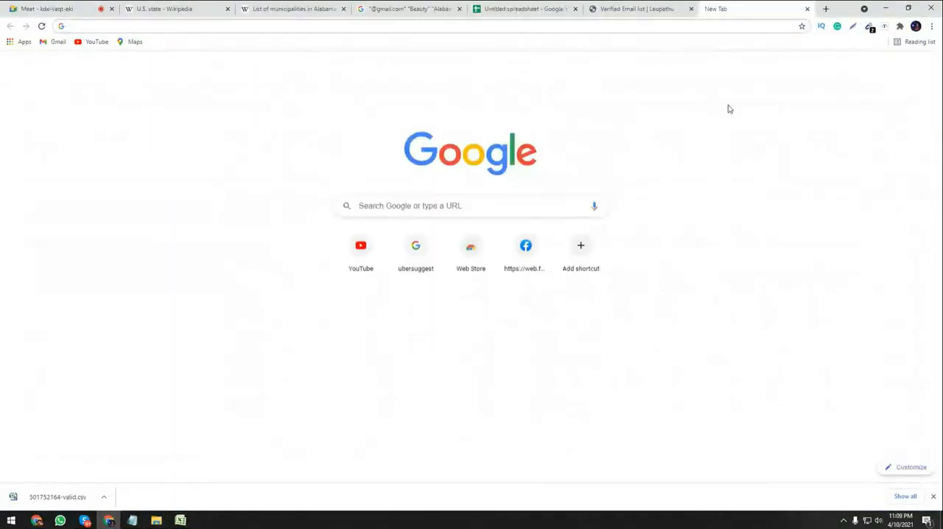
click(902, 66)
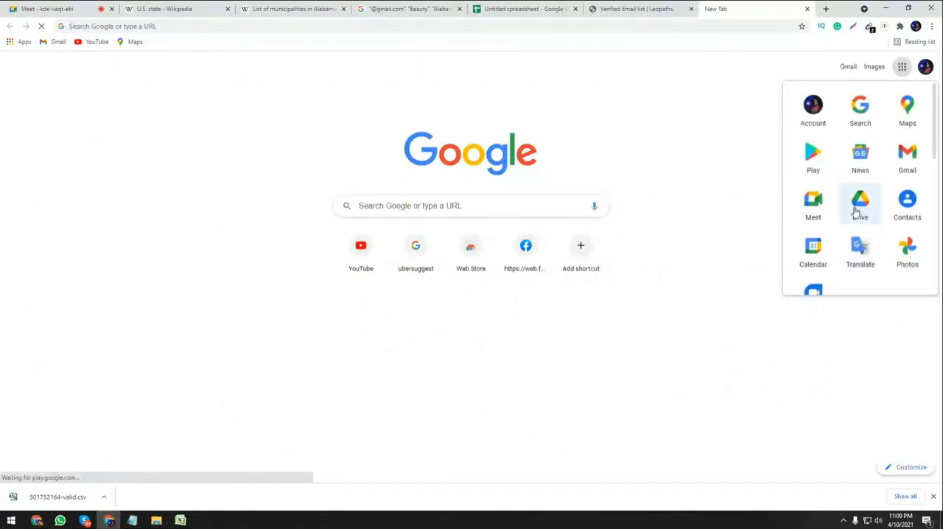
click(856, 212)
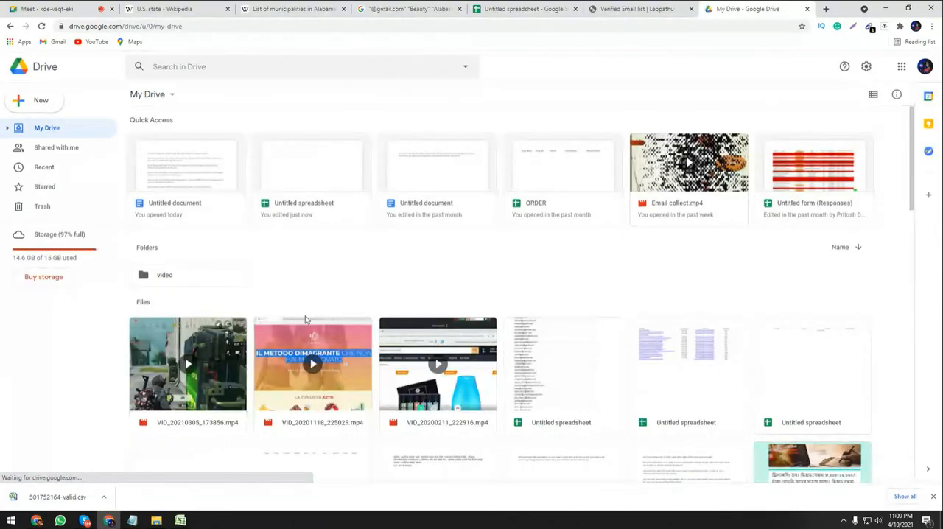
right_click(333, 237)
click(368, 342)
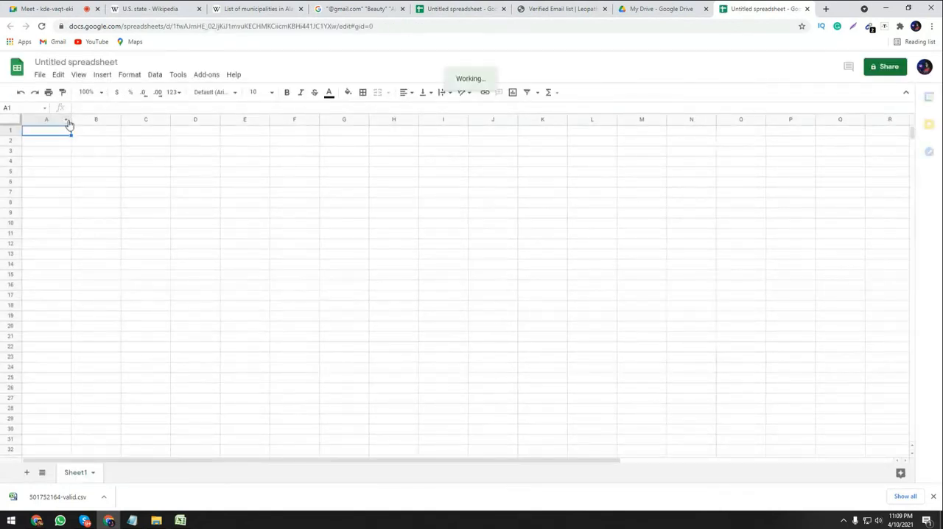
Widen column A of the new spreadsheet to fit e-mail addresses and switch back to the 501752164-valid workbook in Excel.
drag(70, 120, 309, 165)
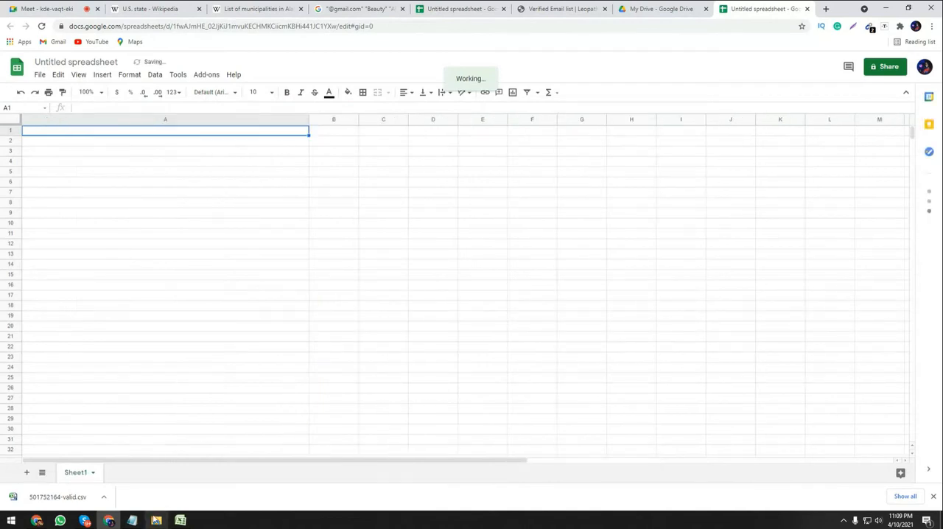
click(183, 523)
click(183, 523)
click(104, 496)
click(183, 523)
click(182, 523)
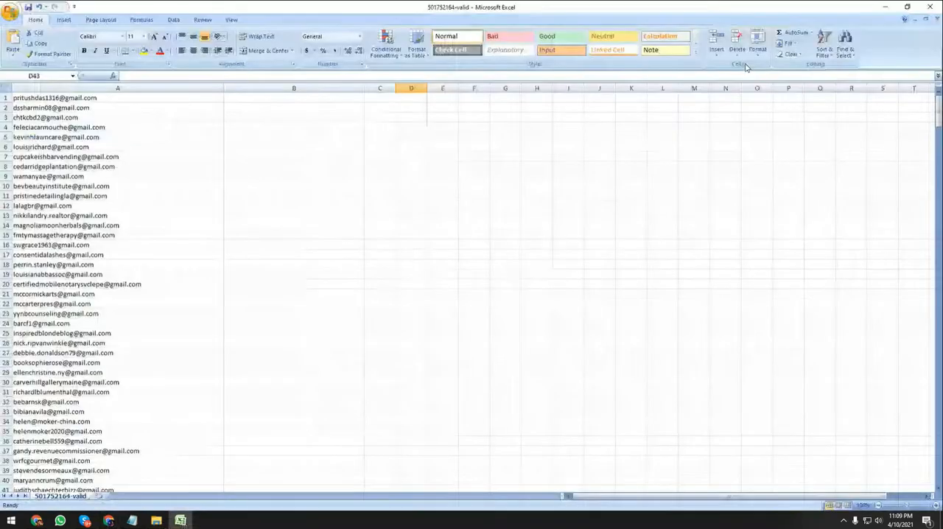
Close the 501752164-valid workbook without saving, show the downloaded file in its folder and open it again in Excel.
click(930, 8)
click(470, 286)
click(104, 496)
click(120, 463)
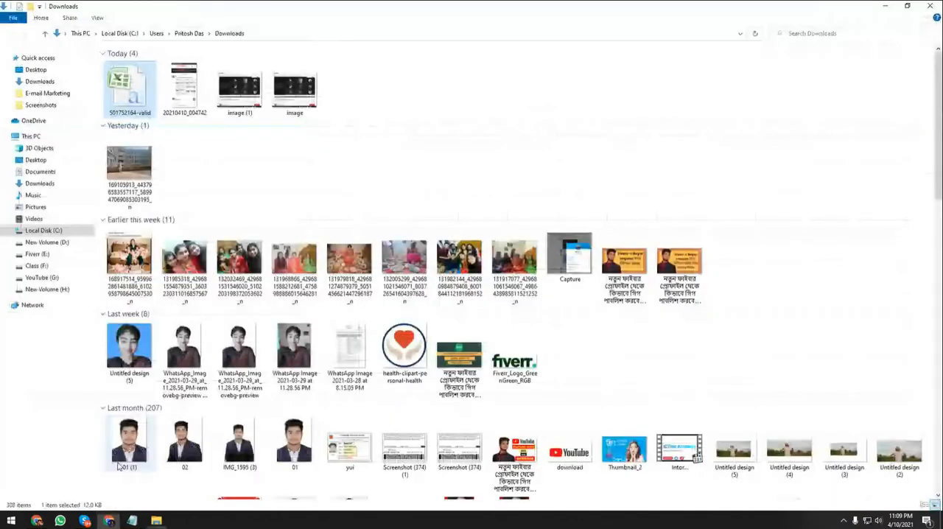
right_click(118, 75)
click(147, 93)
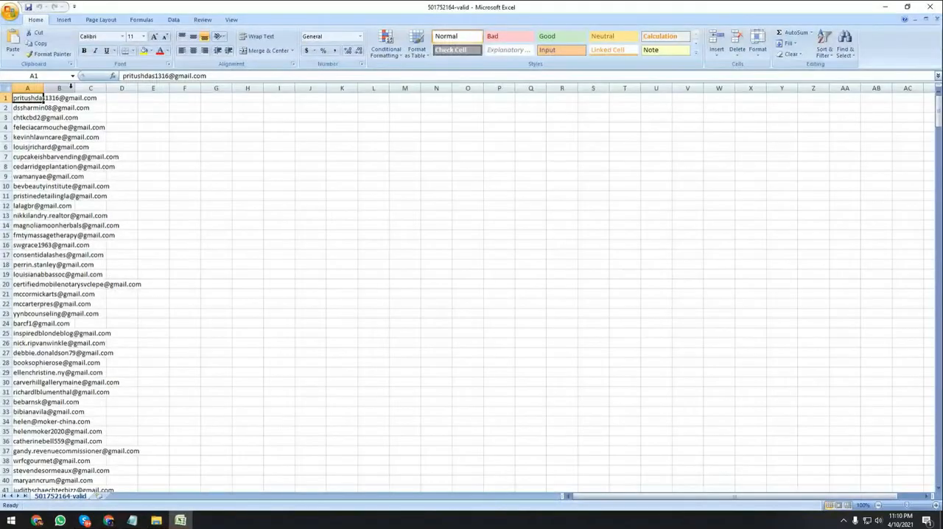
click(189, 137)
key(ctrl+space)
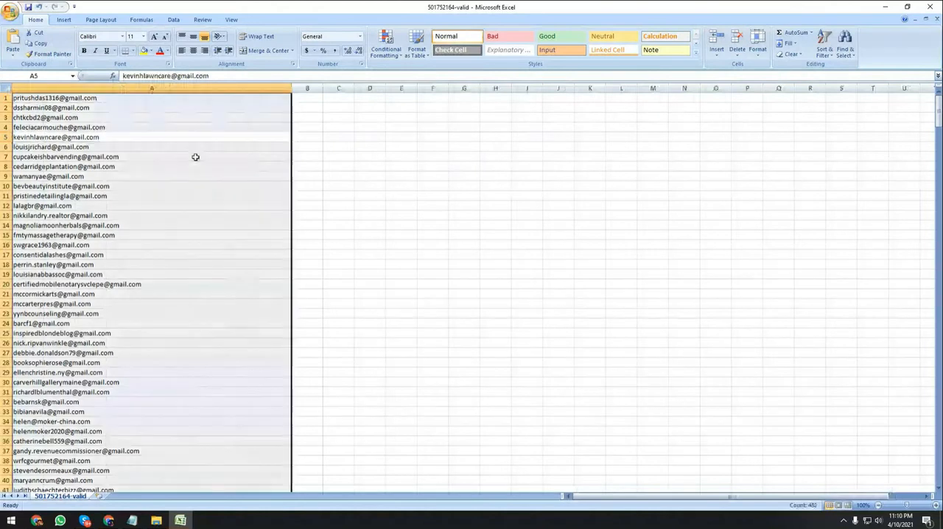
key(ctrl+f)
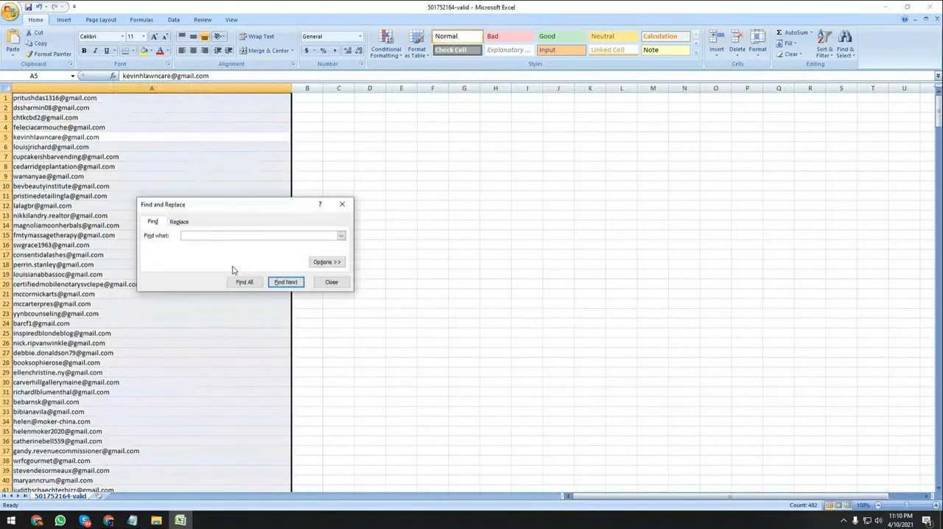
text(@gmail.com)
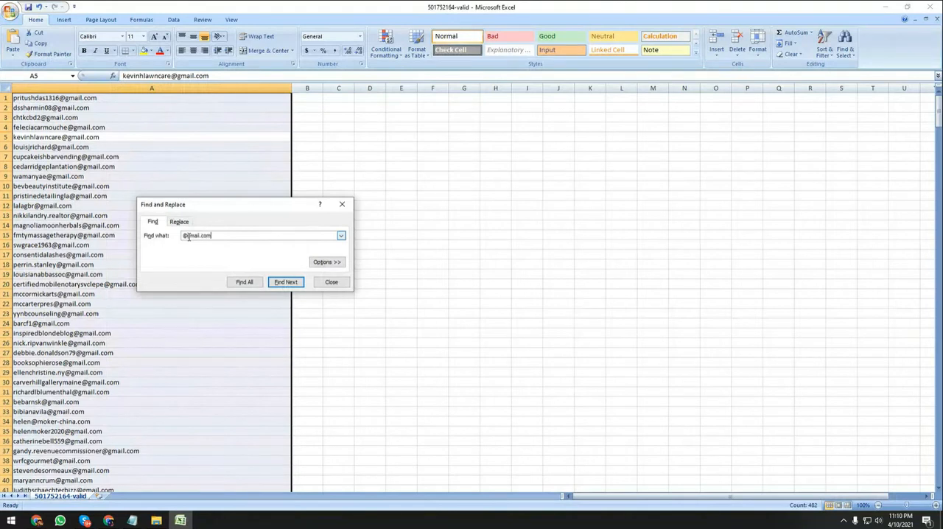
click(245, 284)
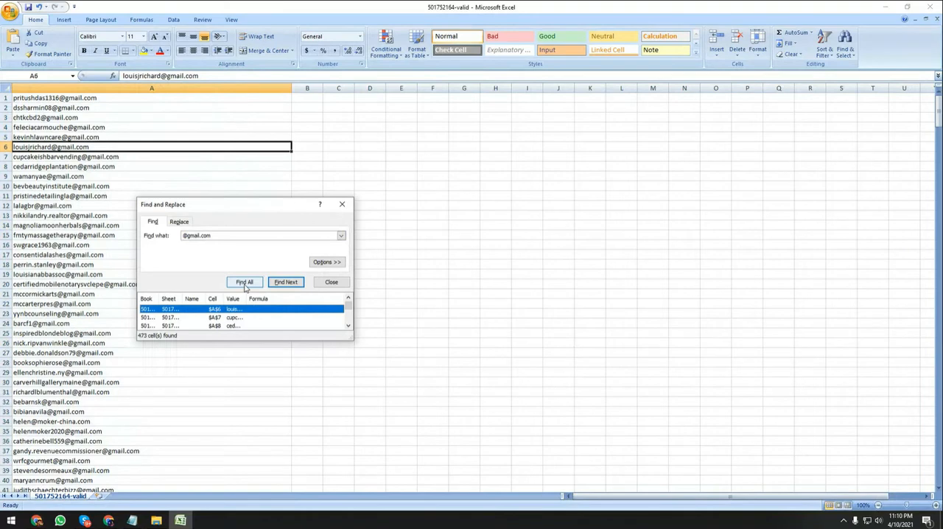
key(ctrl+a)
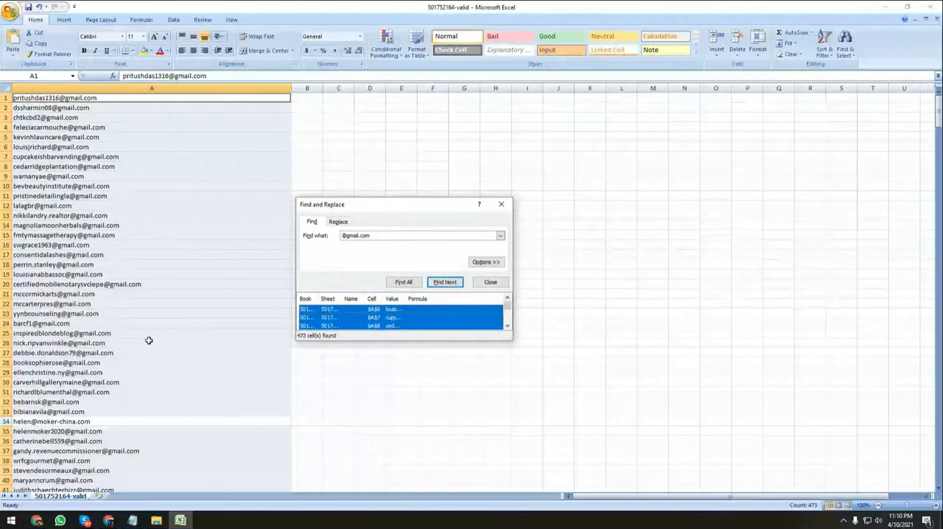
scroll(151, 340, down, 6)
scroll(155, 339, down, 14)
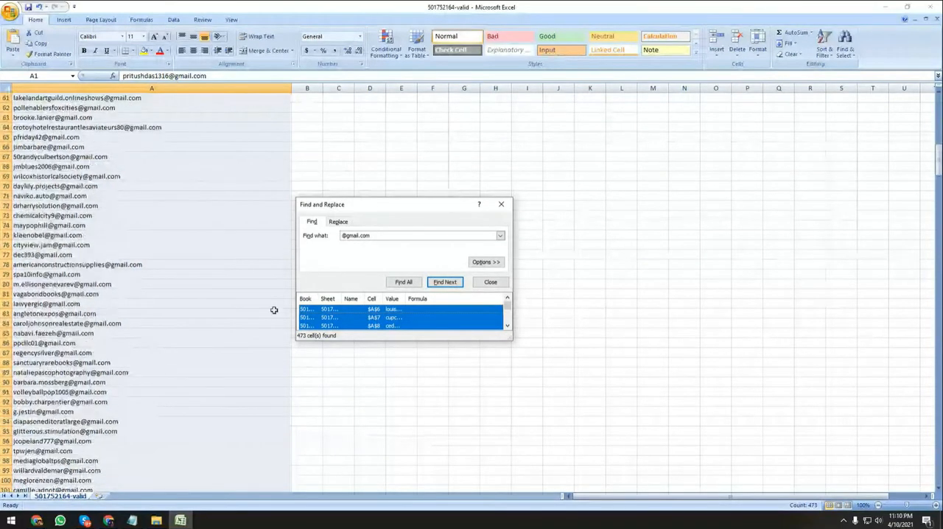
click(274, 310)
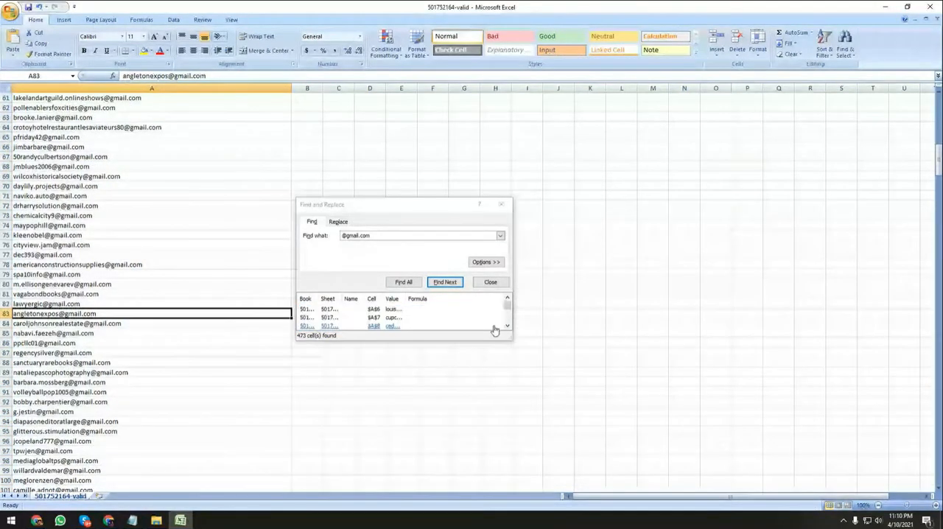
Switch to the new Google spreadsheet in Chrome and paste the copied e-mail addresses into column A from cell A1.
click(889, 11)
click(888, 11)
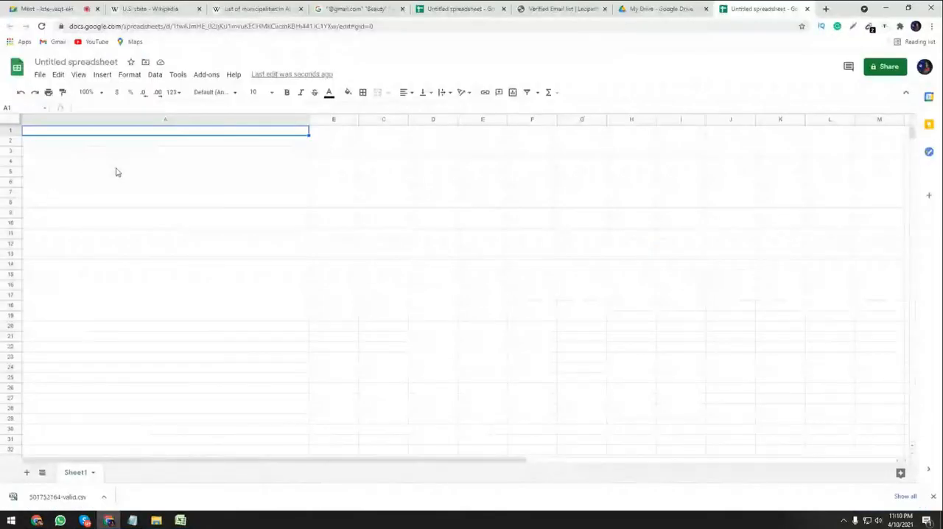
key(ctrl+v)
click(329, 302)
Examine the pasted list in column A down to its last row and check the entries for non-Gmail addresses.
scroll(248, 342, down, 10)
scroll(249, 342, down, 3)
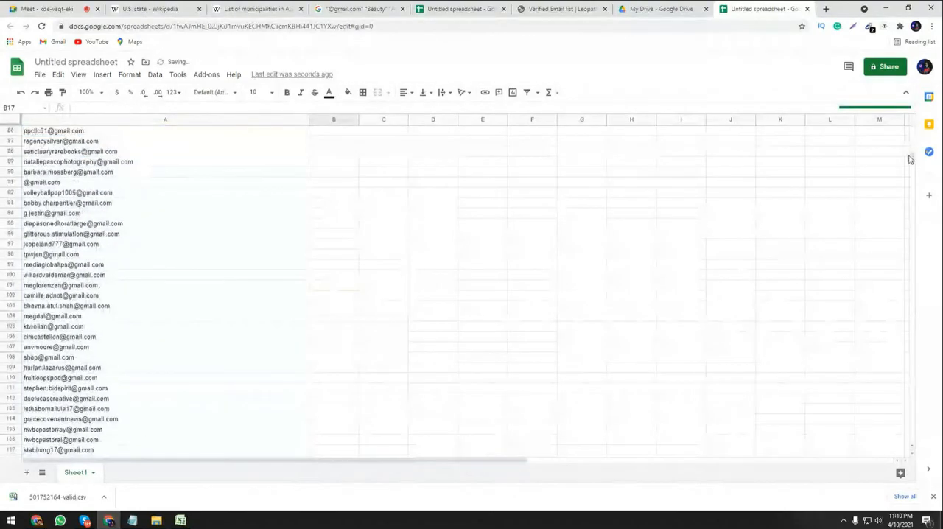
drag(910, 159, 911, 275)
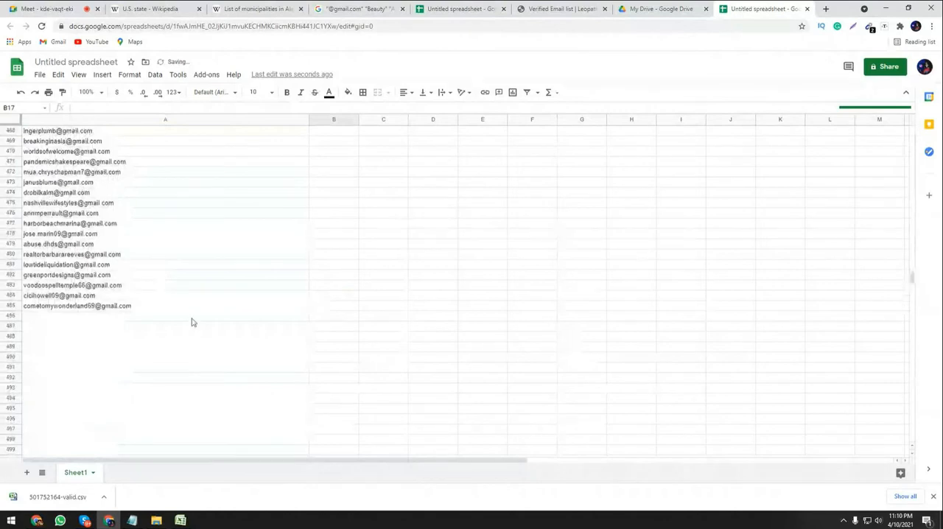
click(103, 308)
click(383, 315)
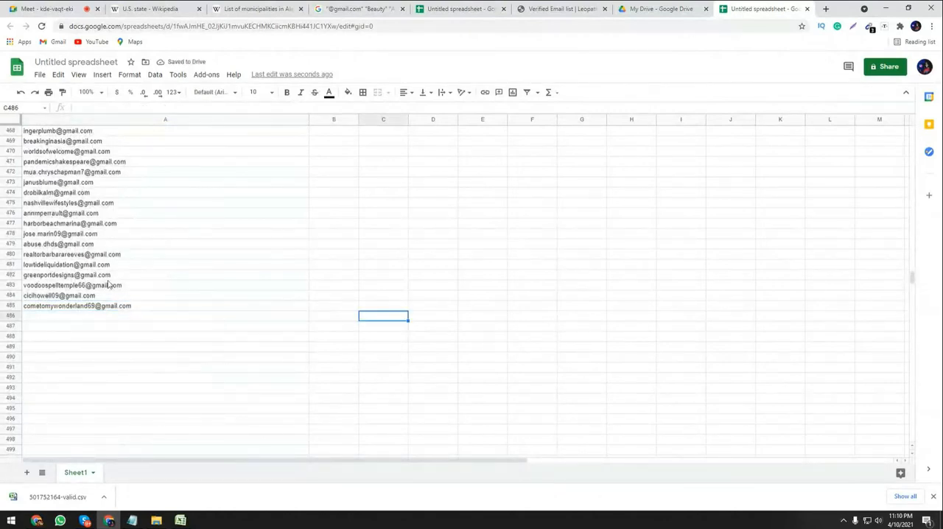
scroll(108, 285, up, 1)
scroll(108, 285, up, 5)
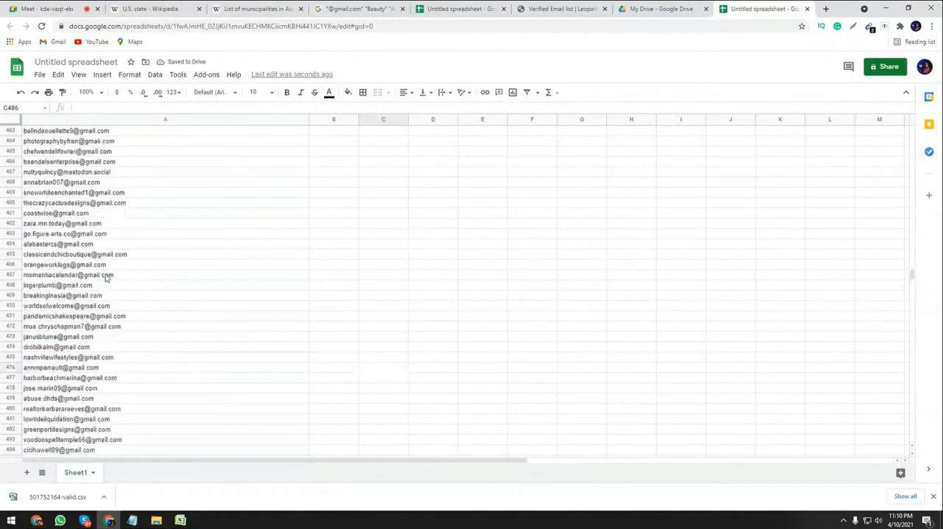
scroll(91, 232, up, 1)
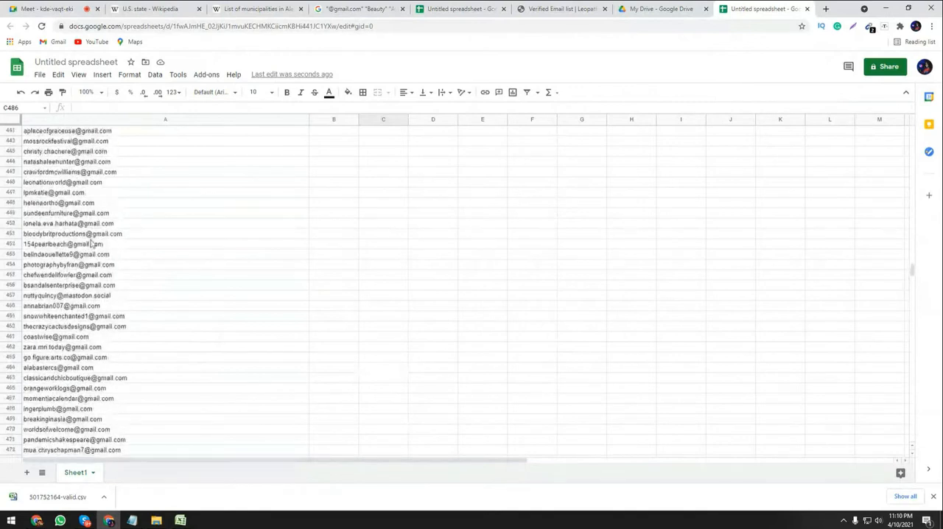
scroll(92, 243, up, 3)
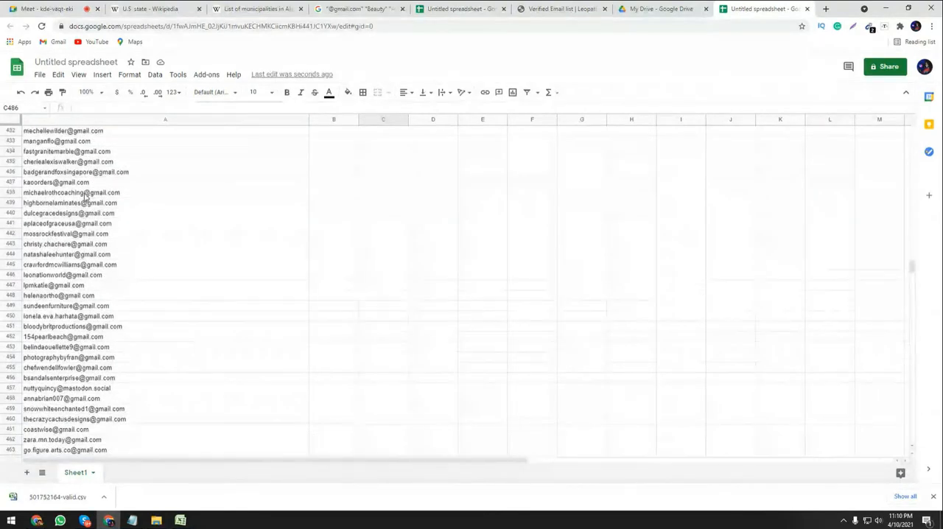
scroll(85, 195, up, 2)
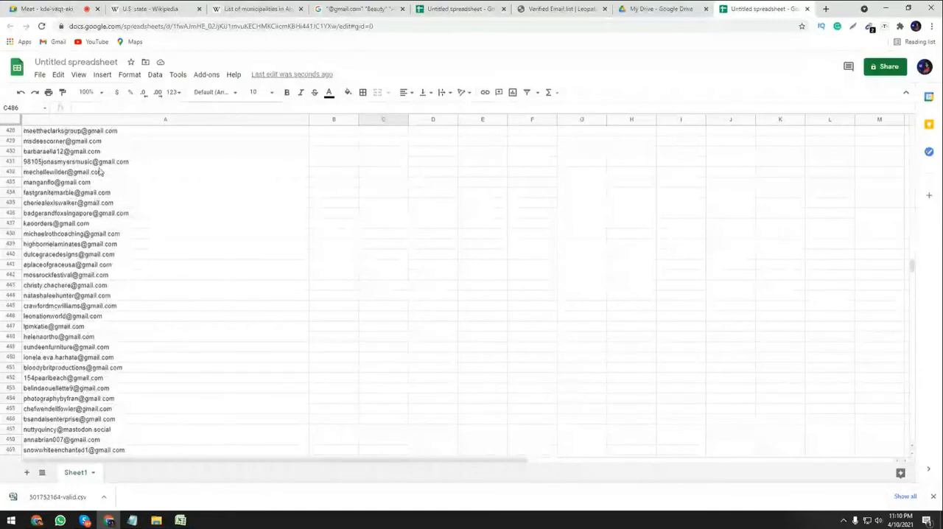
scroll(83, 168, up, 2)
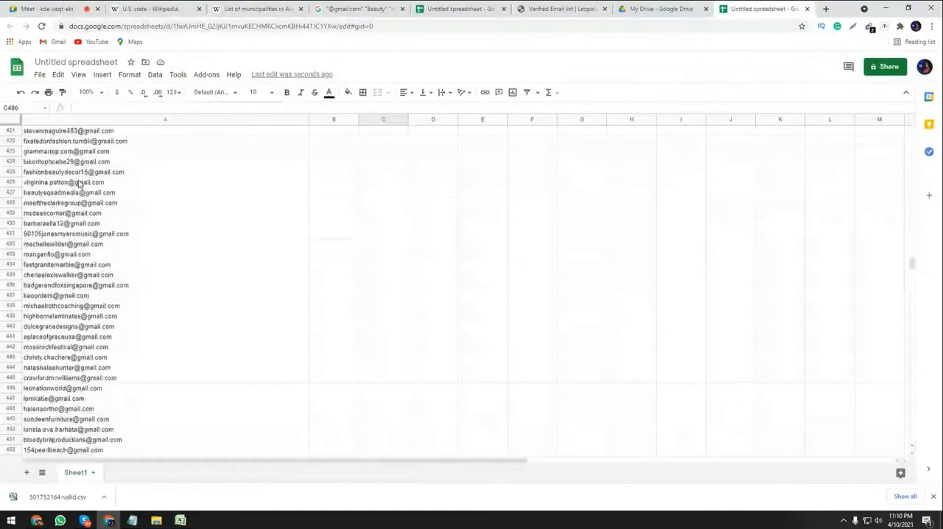
Switch back to the 501752164-valid workbook in Excel, check the last rows of its e-mail list and close Find and Replace.
click(180, 520)
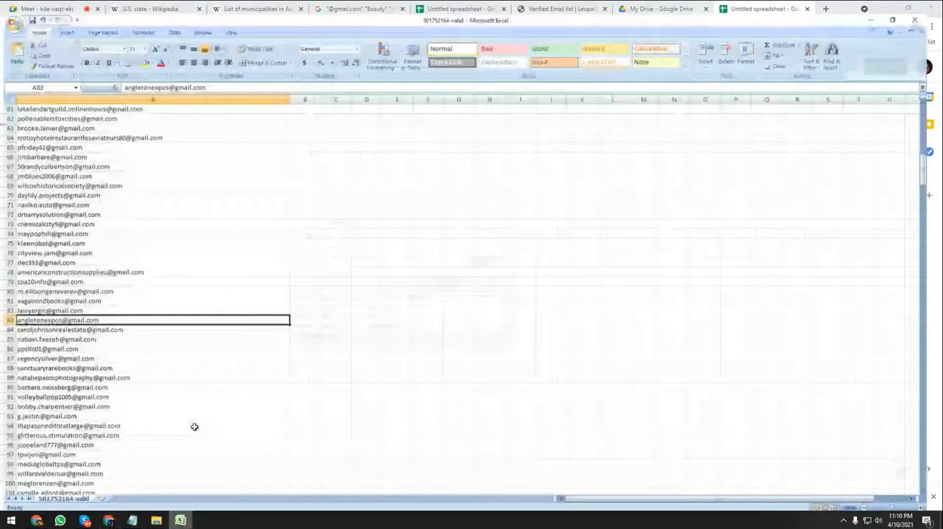
click(146, 383)
click(834, 313)
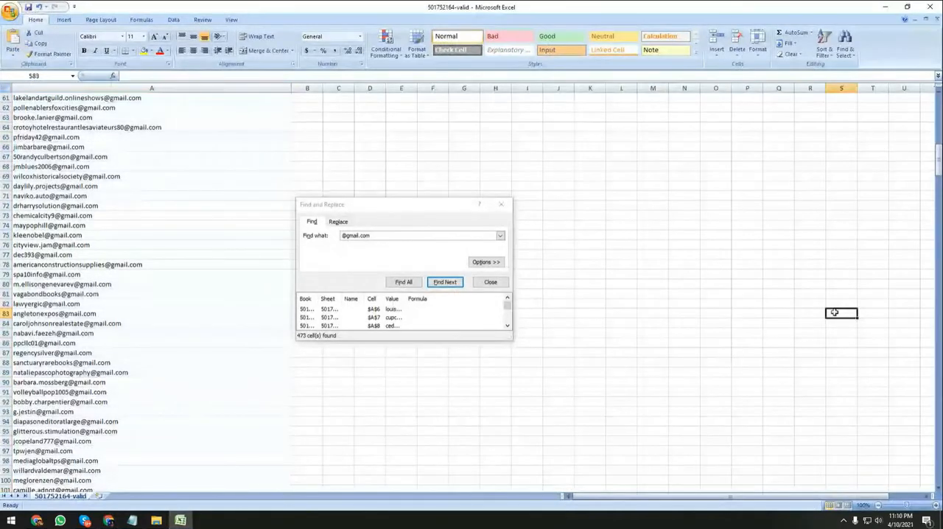
drag(935, 162, 909, 488)
scroll(179, 452, down, 4)
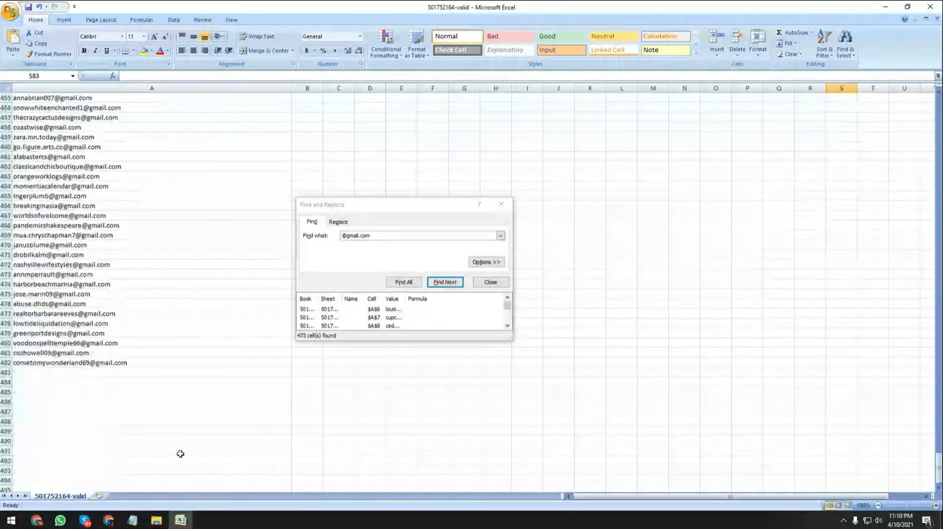
click(61, 362)
click(73, 372)
click(96, 352)
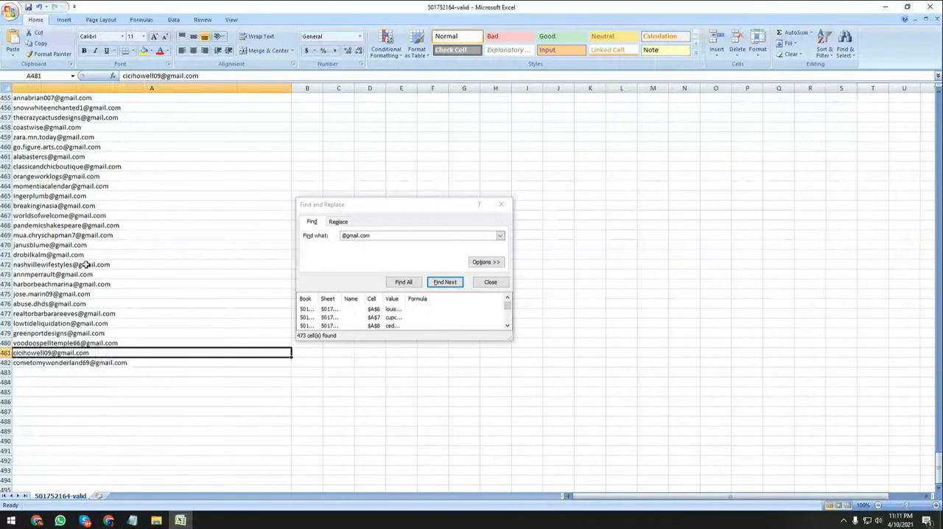
click(89, 236)
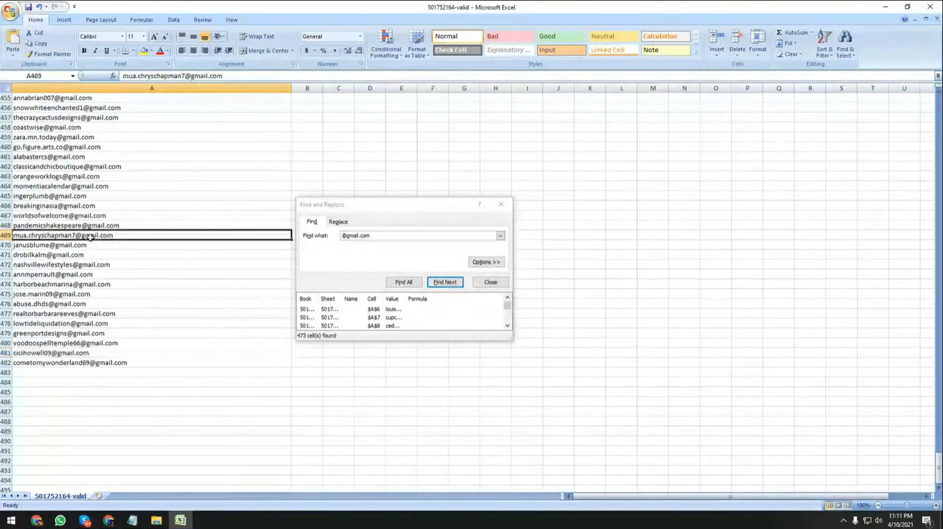
key(Escape)
click(133, 213)
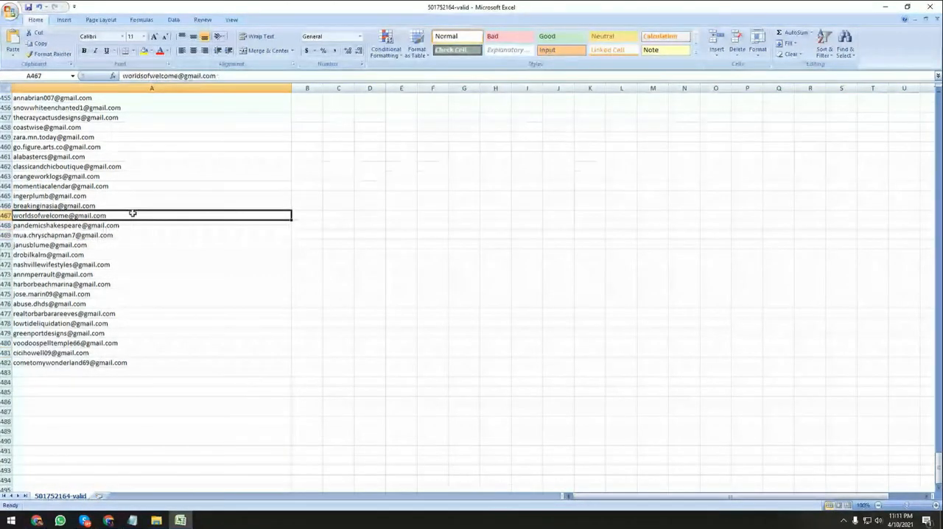
key(ctrl+a)
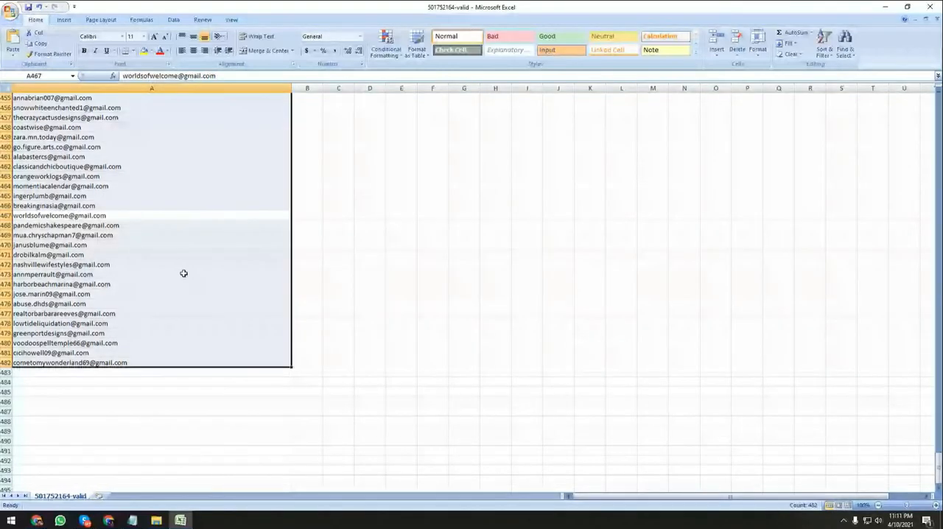
key(ctrl+f)
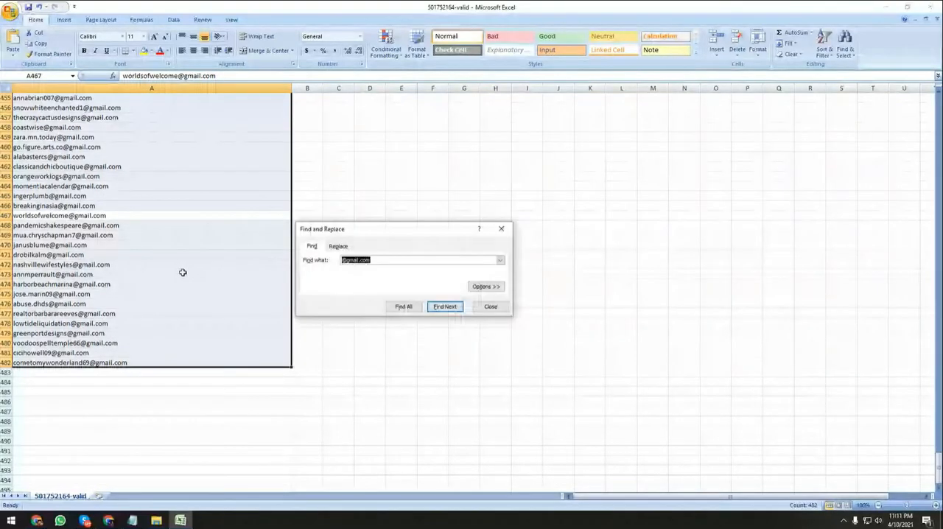
click(403, 306)
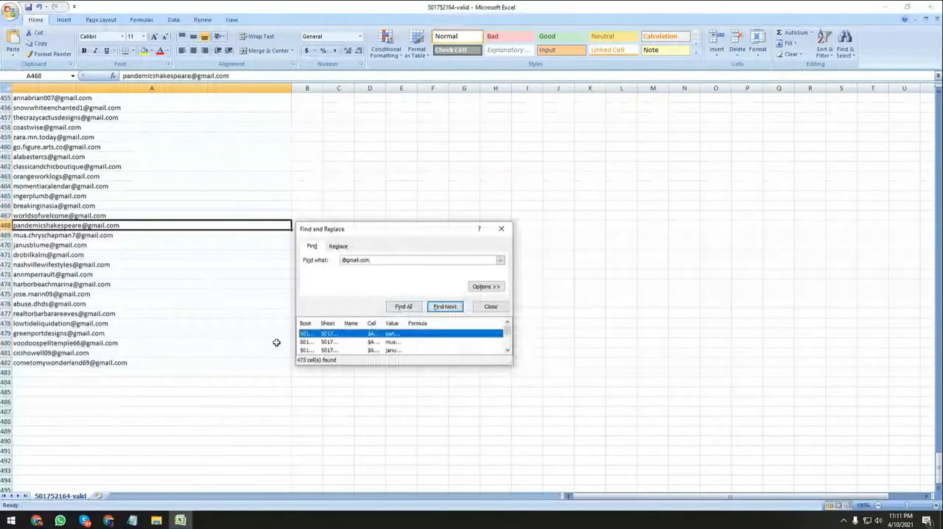
key(ctrl+a)
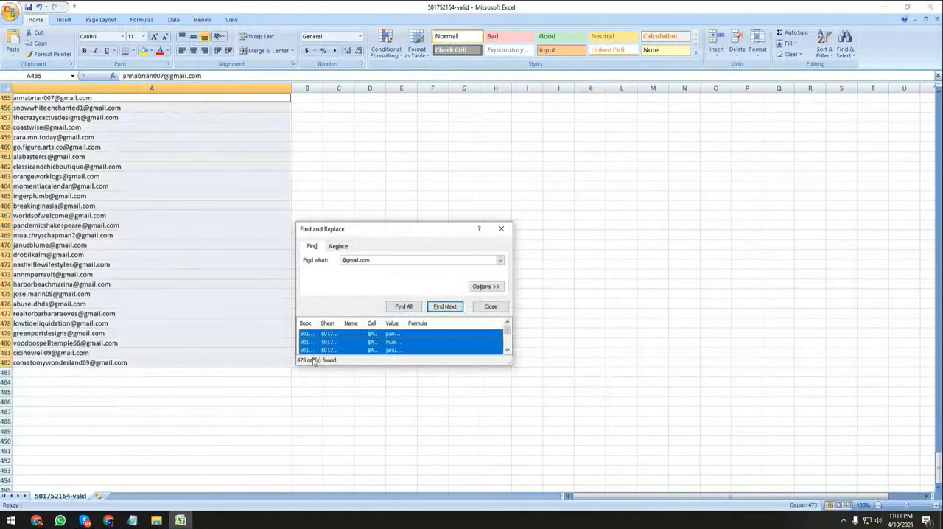
scroll(152, 295, up, 6)
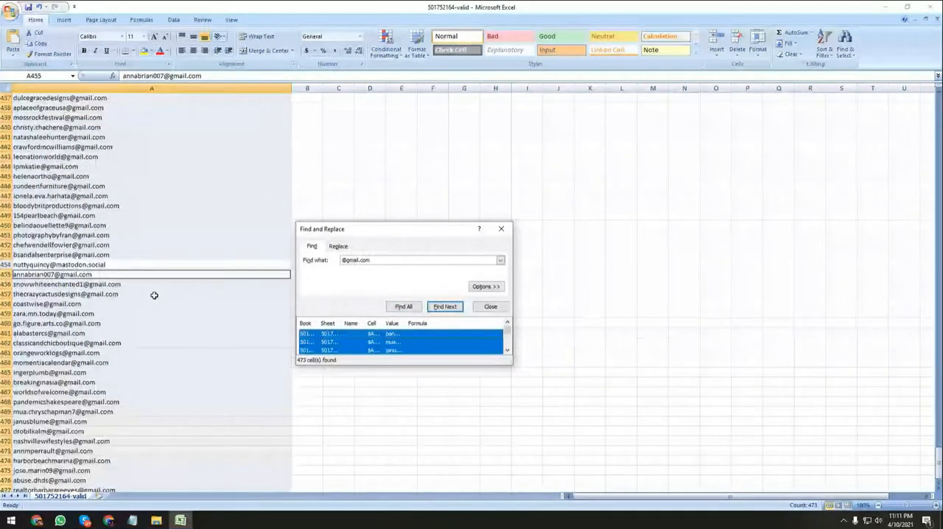
Copy the selected Gmail address cells and review the copied range in column A.
right_click(89, 292)
click(111, 309)
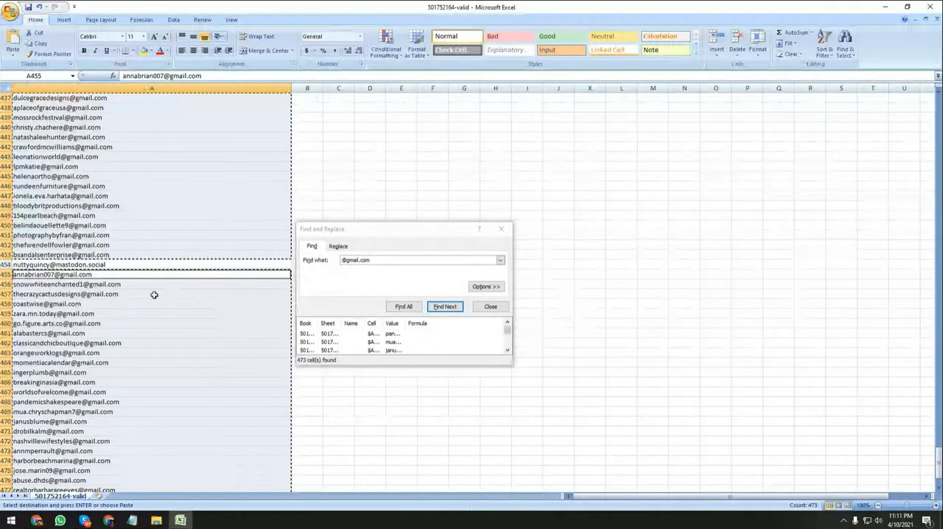
scroll(145, 276, up, 14)
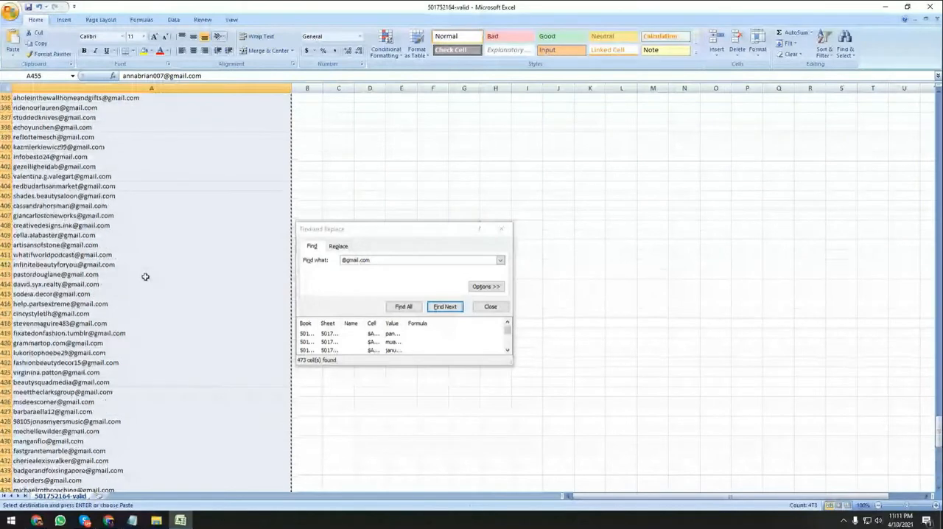
scroll(145, 277, up, 7)
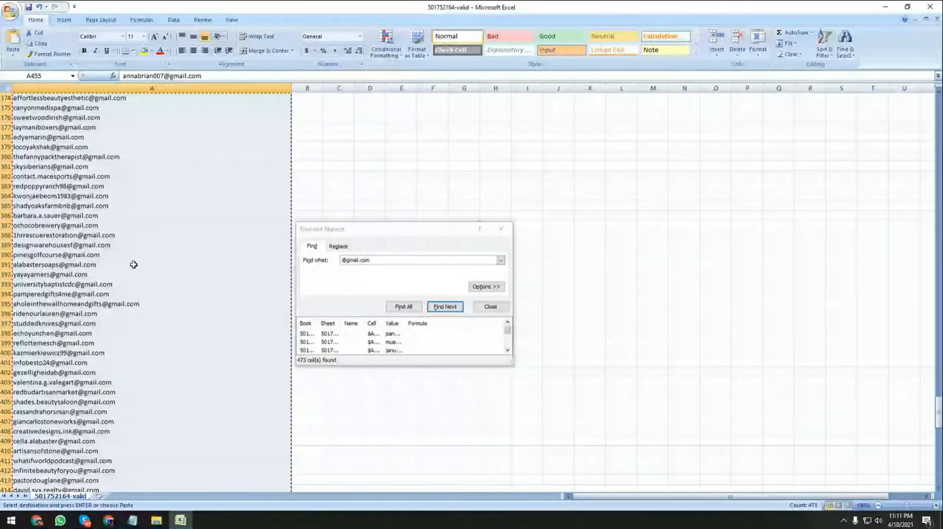
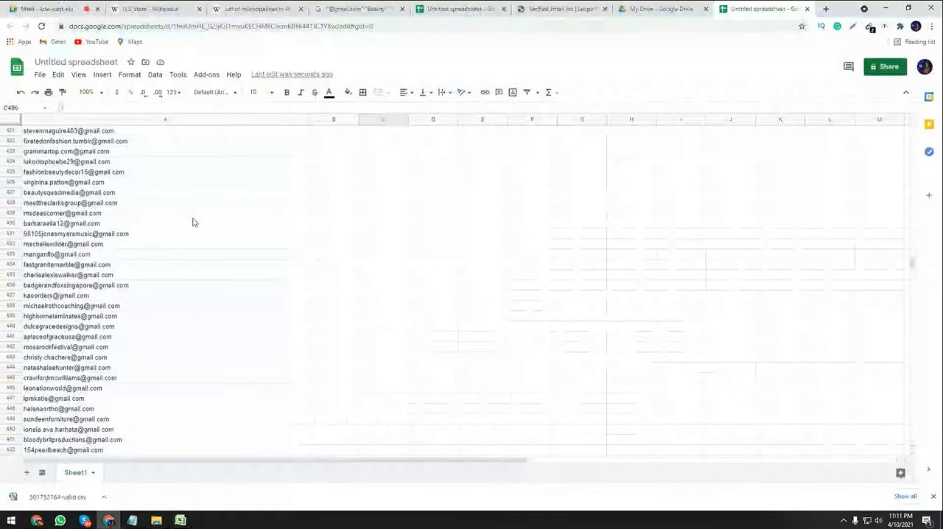
Switch to the untitled Google spreadsheet, clear its old e-mail list and paste the copied cells starting at A1.
scroll(192, 222, up, 10)
drag(909, 253, 911, 133)
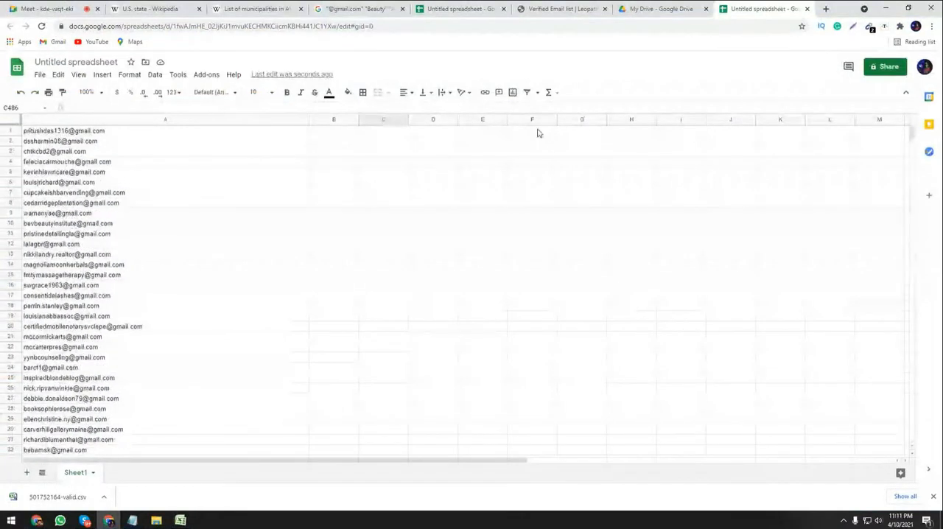
click(229, 152)
key(ctrl+a)
key(Delete)
key(ctrl+Home)
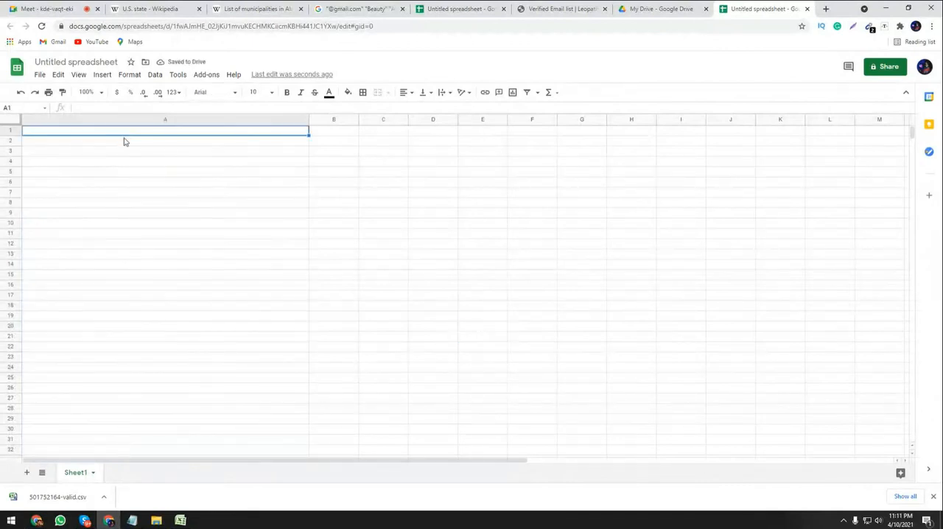
key(ctrl+v)
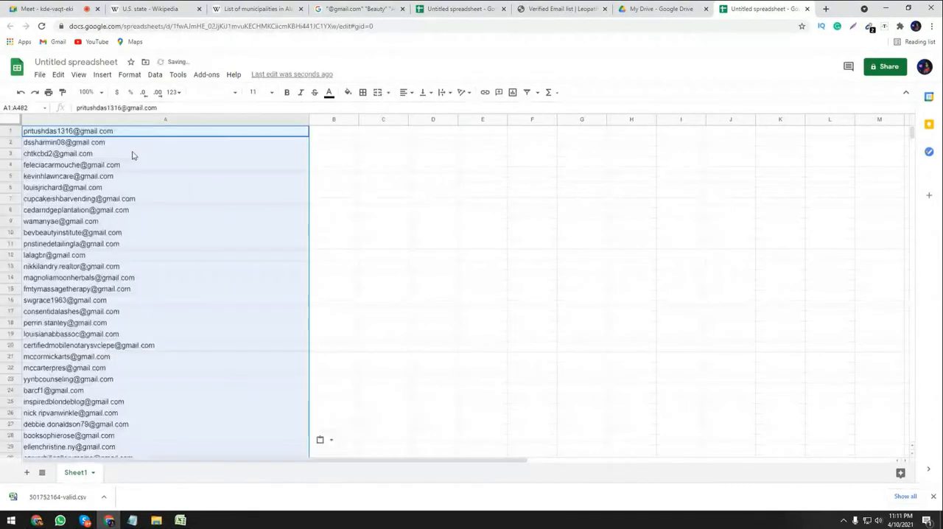
Examine the last rows of the pasted list in column A and check them for non-Gmail entries.
drag(911, 137, 823, 278)
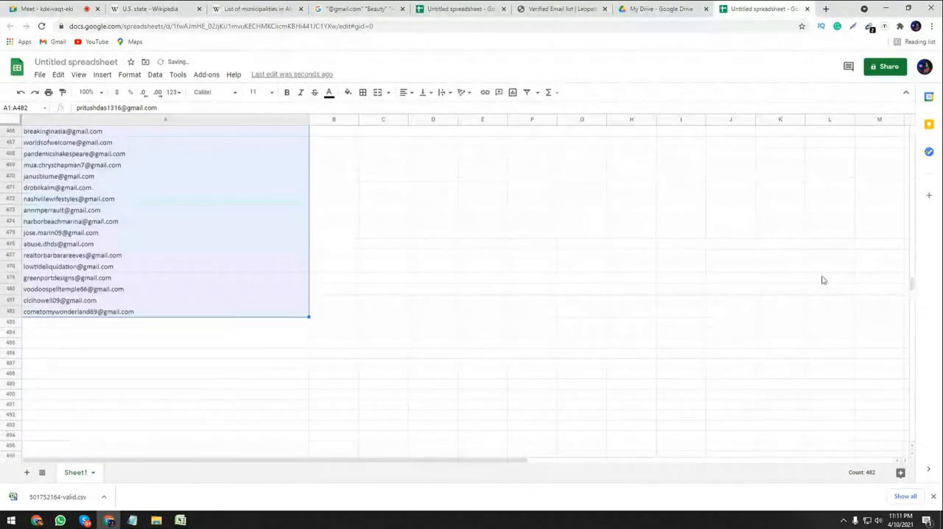
click(168, 303)
click(150, 315)
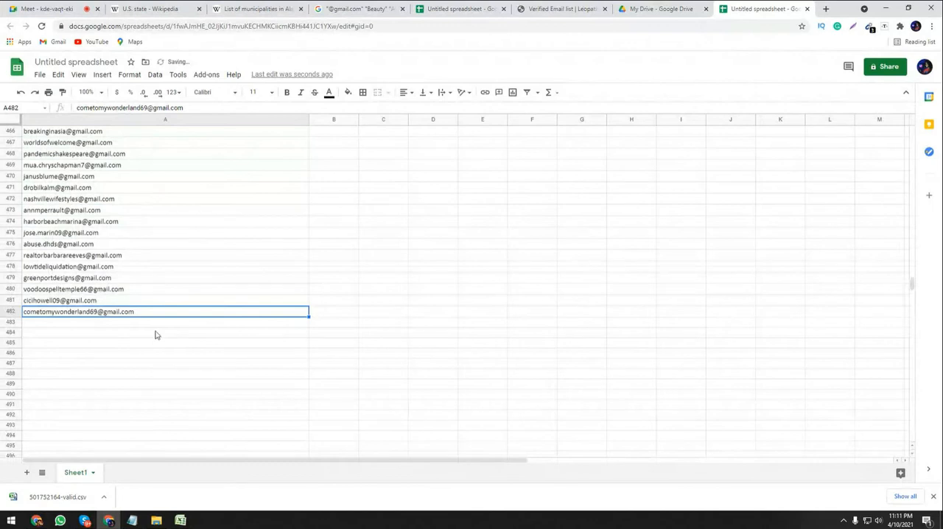
scroll(123, 319, up, 2)
scroll(123, 318, up, 1)
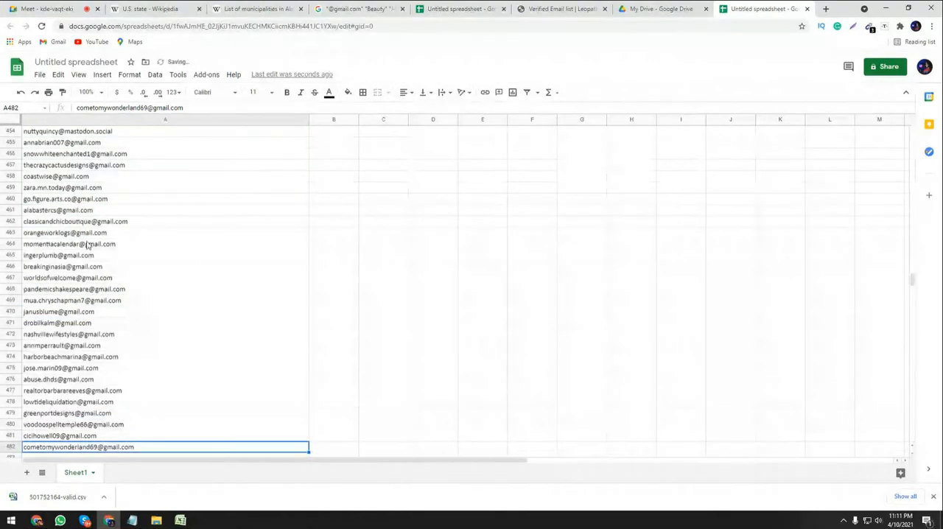
scroll(87, 245, up, 2)
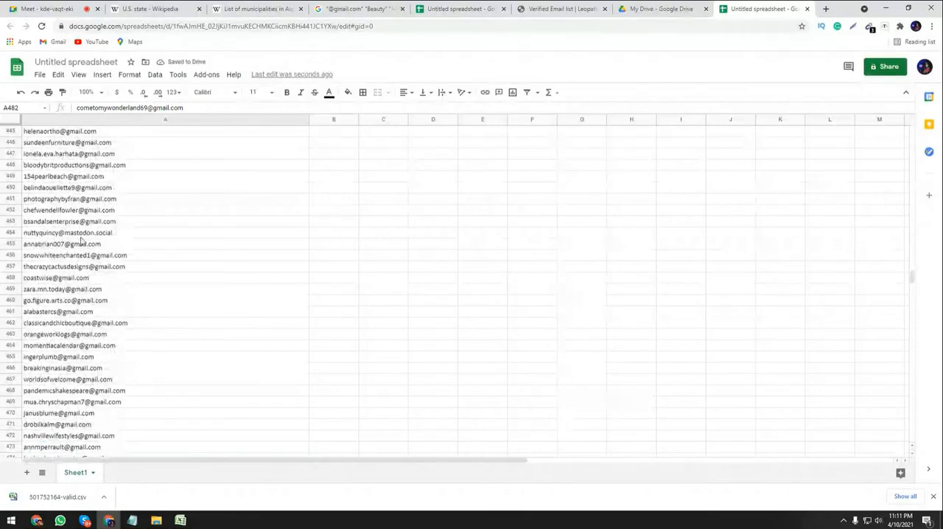
Return to the 501752164-valid workbook in Excel and copy the selected Gmail address cells again.
click(180, 521)
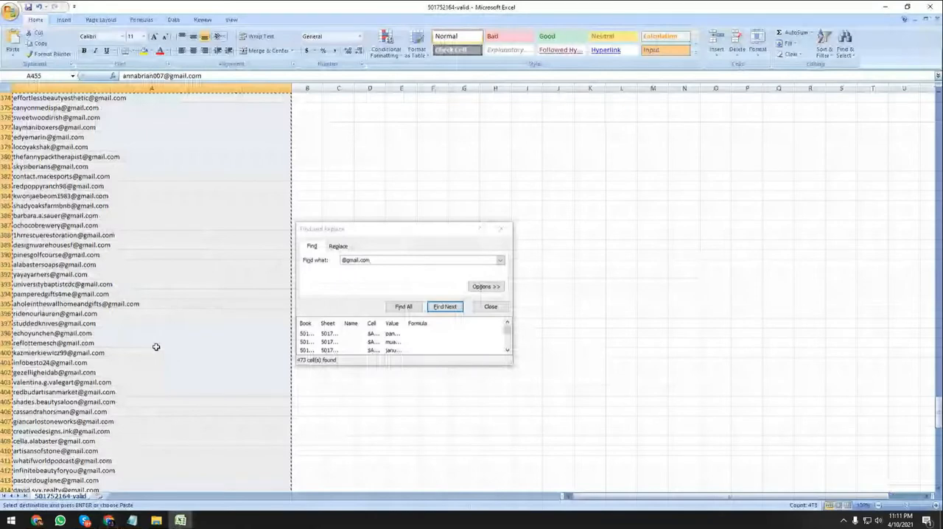
scroll(156, 347, up, 5)
right_click(68, 188)
right_click(50, 195)
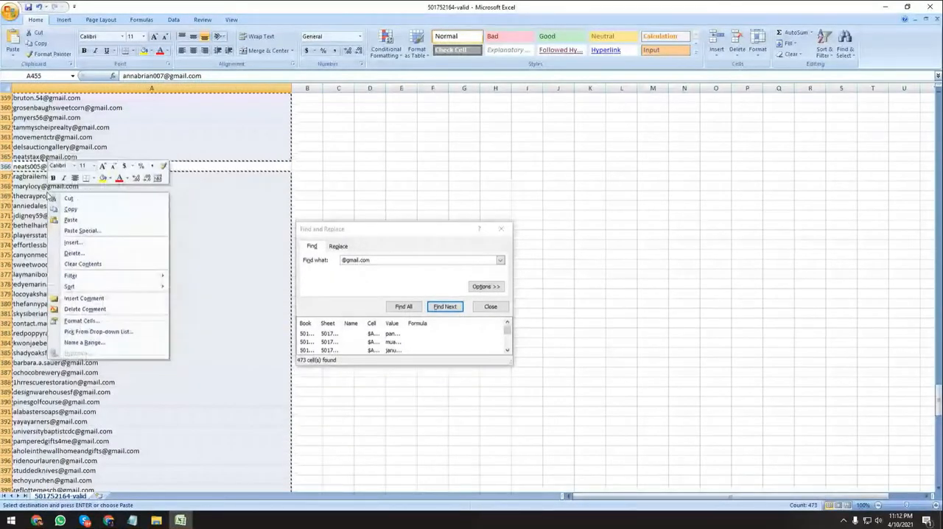
click(72, 210)
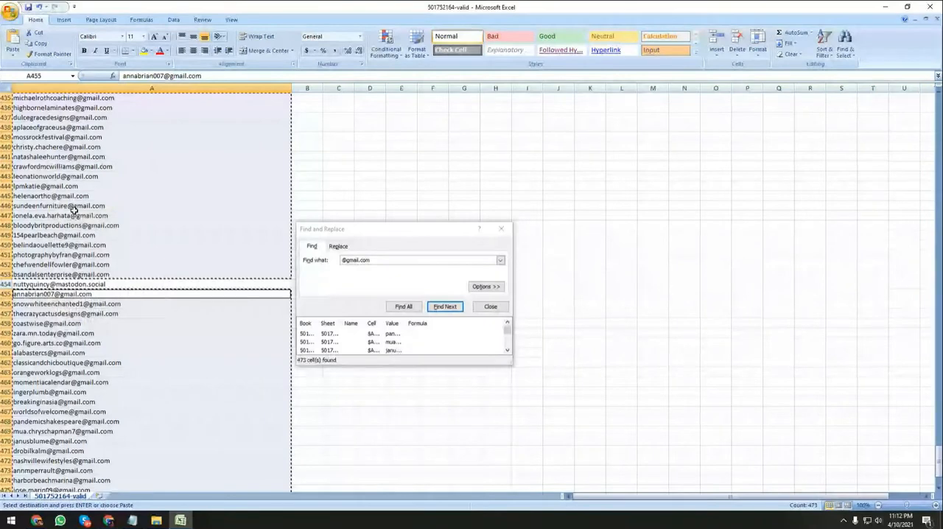
right_click(79, 213)
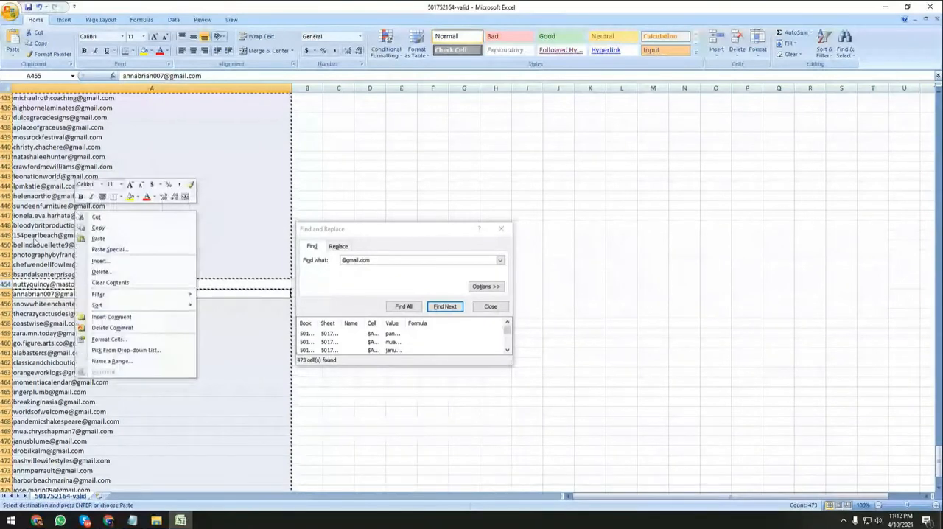
right_click(34, 240)
click(56, 255)
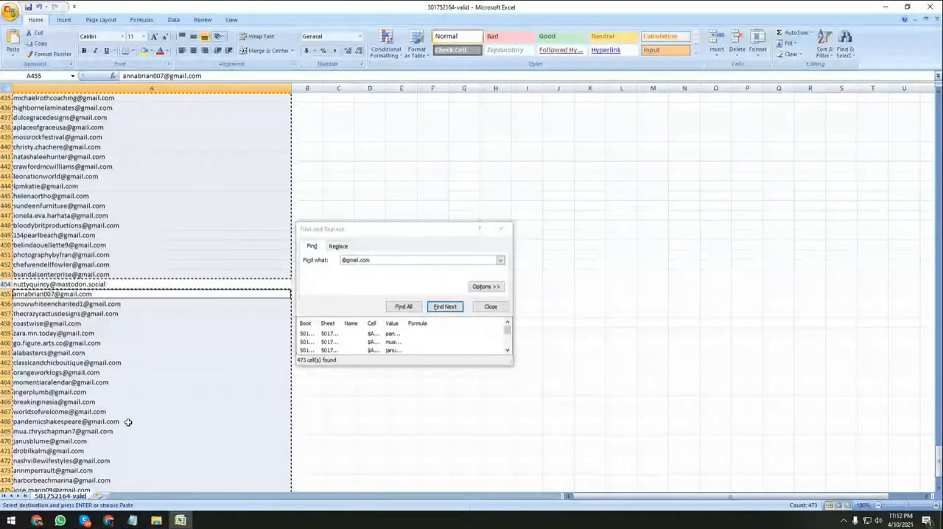
Switch back to the Google spreadsheet, clear column A and paste the copied cells again starting at A1.
key(alt+Tab)
click(246, 202)
key(ctrl+a)
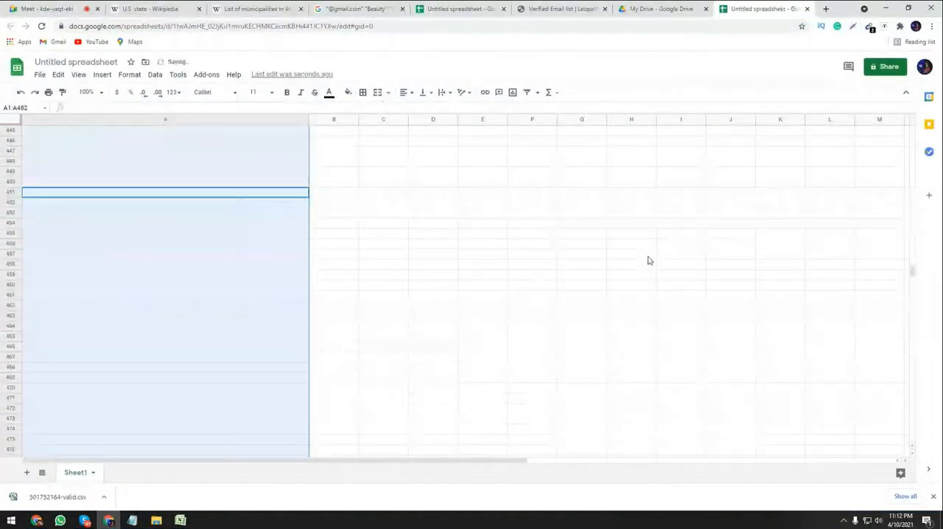
click(648, 257)
drag(912, 270, 871, 110)
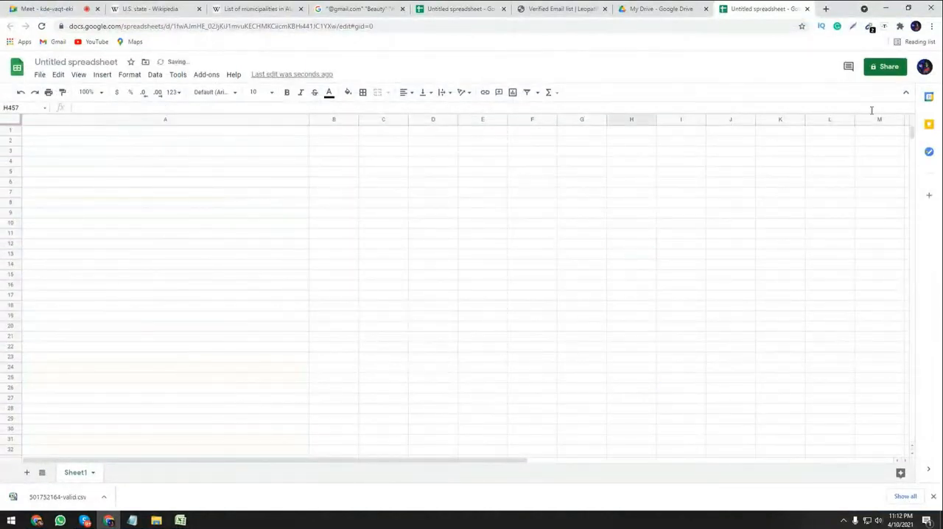
click(117, 131)
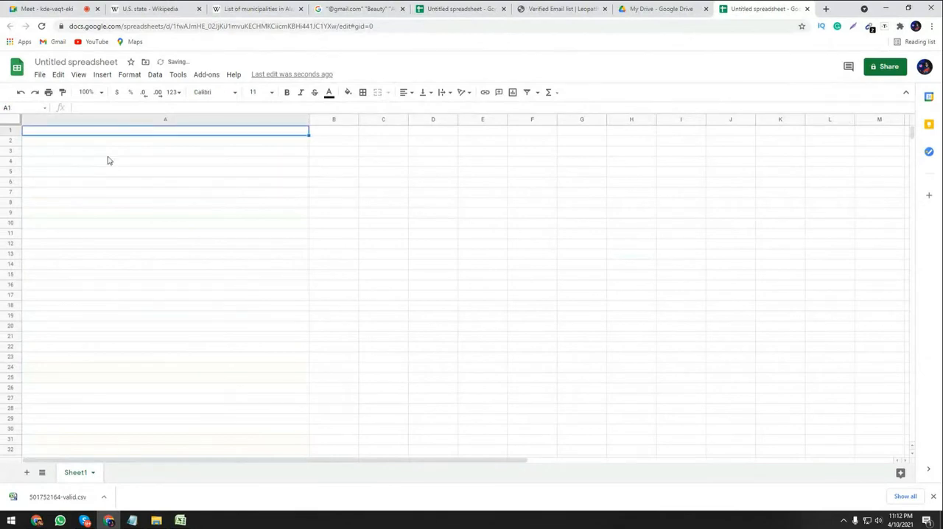
key(ctrl+v)
scroll(124, 225, down, 3)
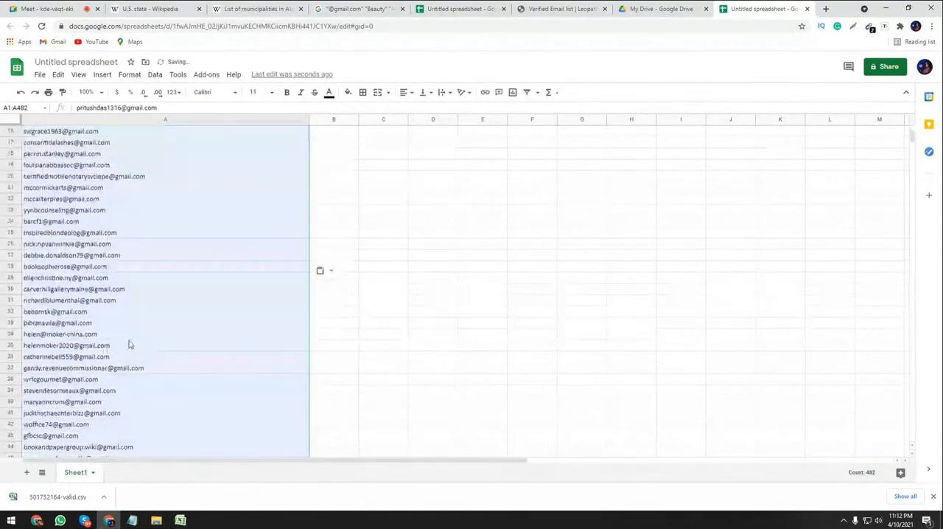
click(446, 236)
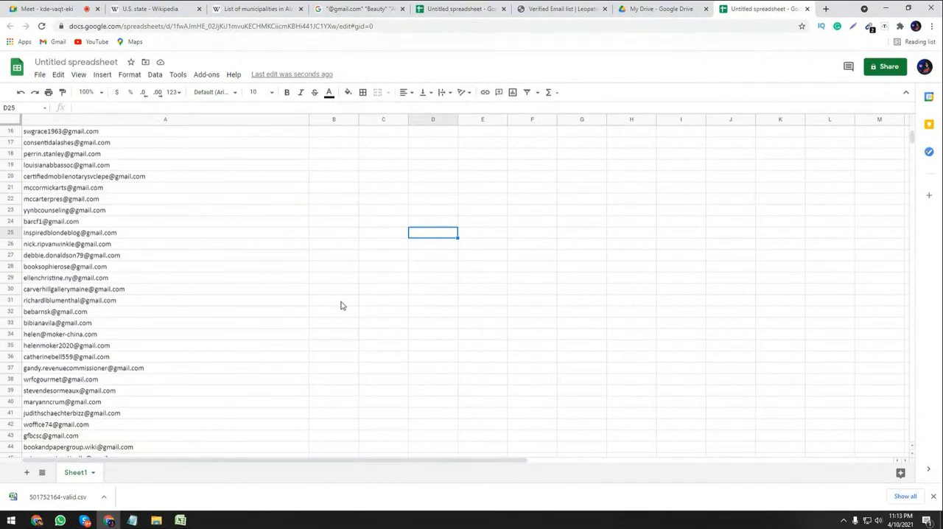
scroll(221, 277, up, 5)
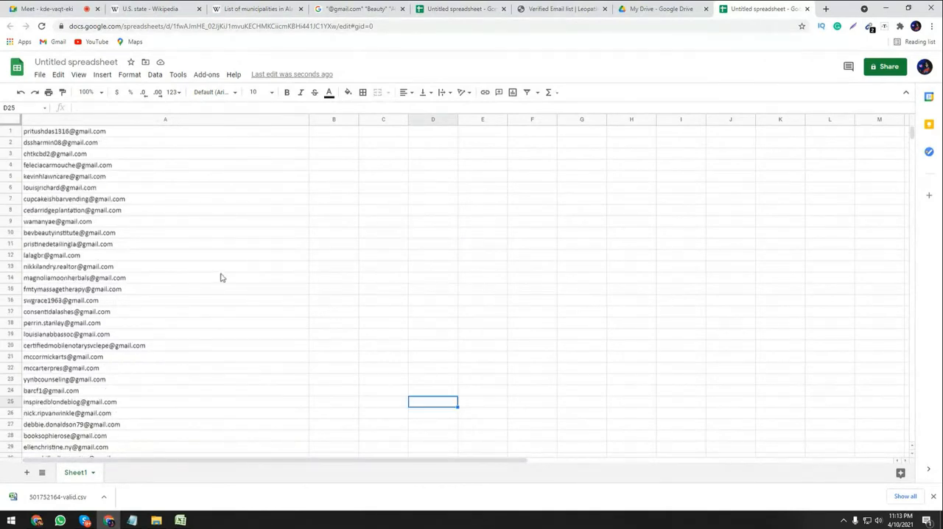
Delete the whole pasted e-mail list from column A of the Google spreadsheet, starting the selection at its last entry.
drag(911, 133, 881, 287)
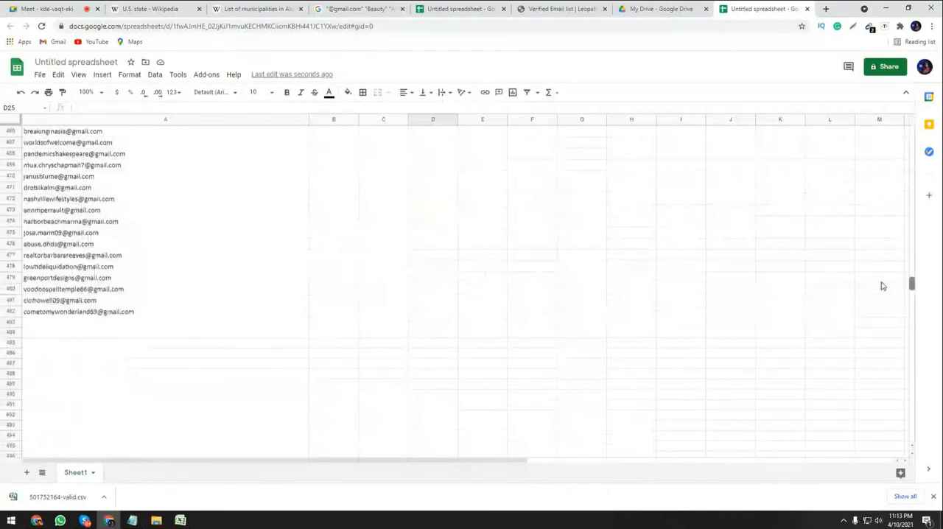
click(167, 312)
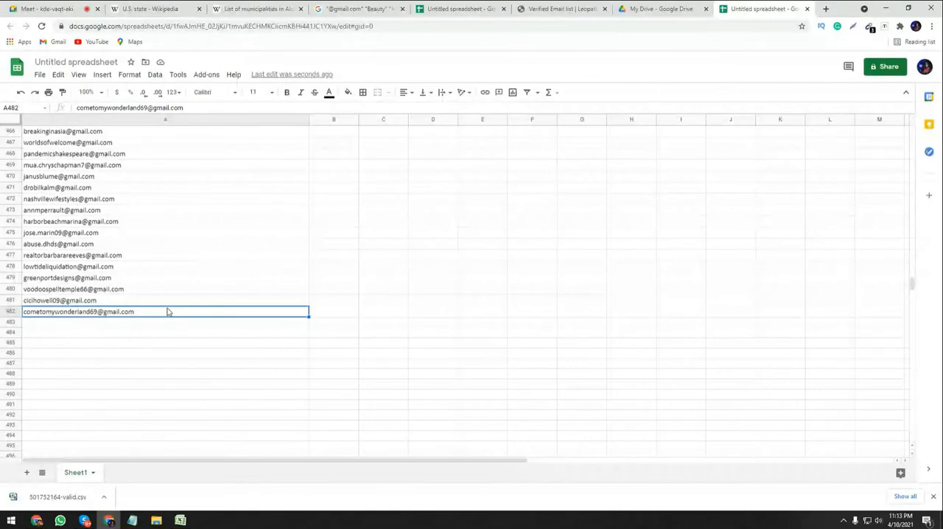
key(ctrl+shift+Up)
key(Delete)
click(273, 348)
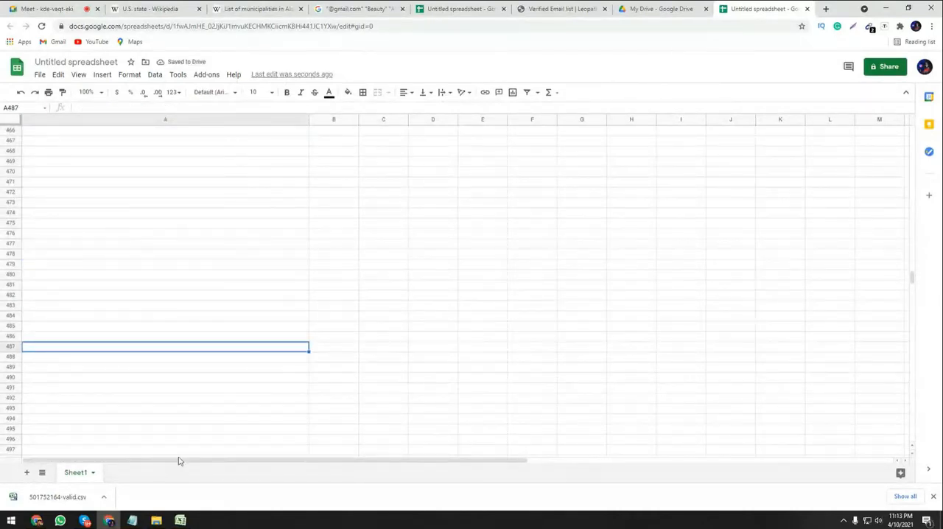
Switch to the Verified Email list page, dismiss the old download entry and download the Valid Email list again.
key(ctrl+shift+Tab)
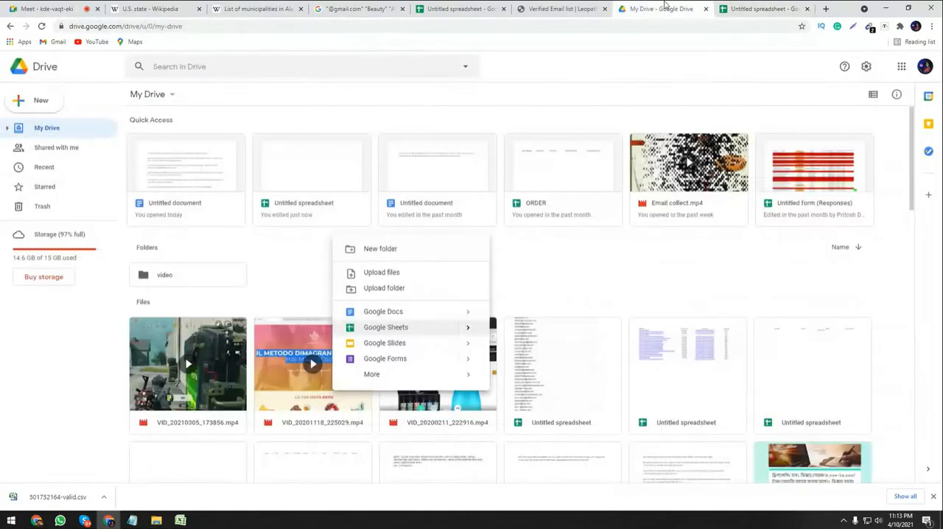
key(ctrl+shift+Tab)
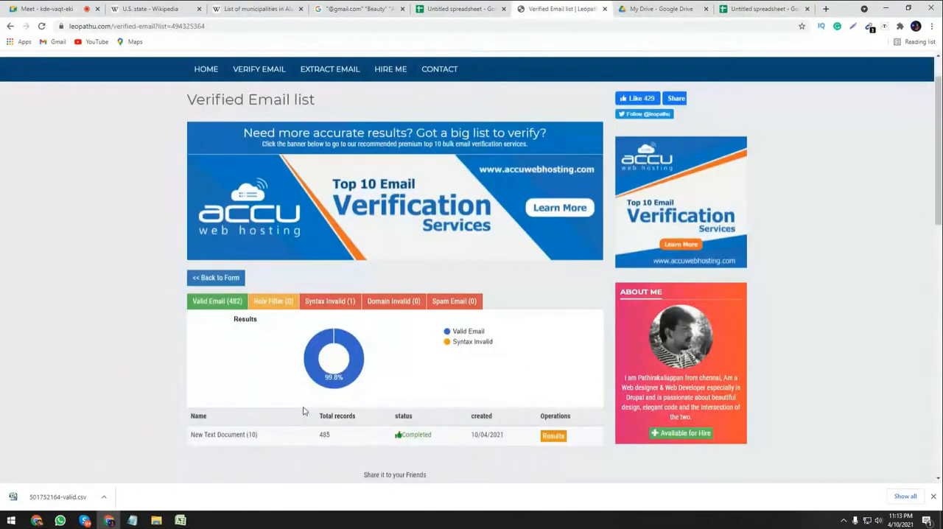
click(933, 495)
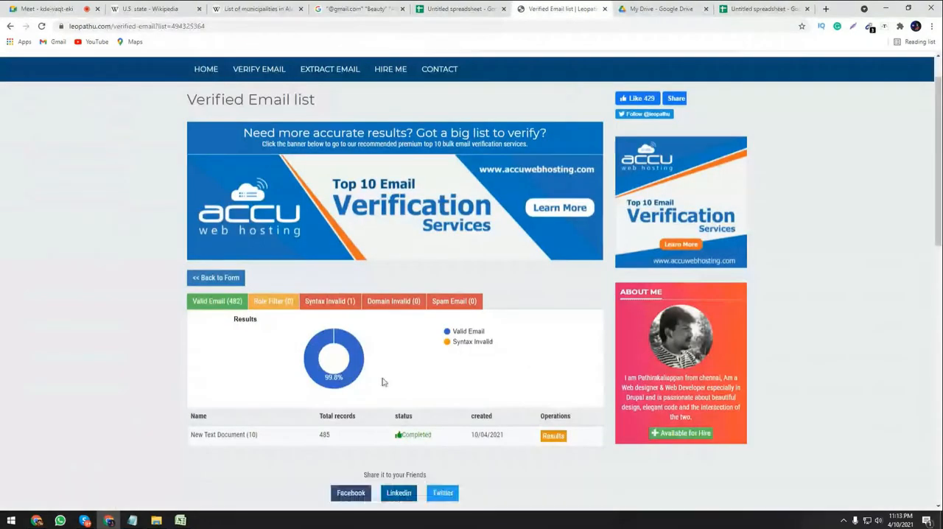
click(227, 308)
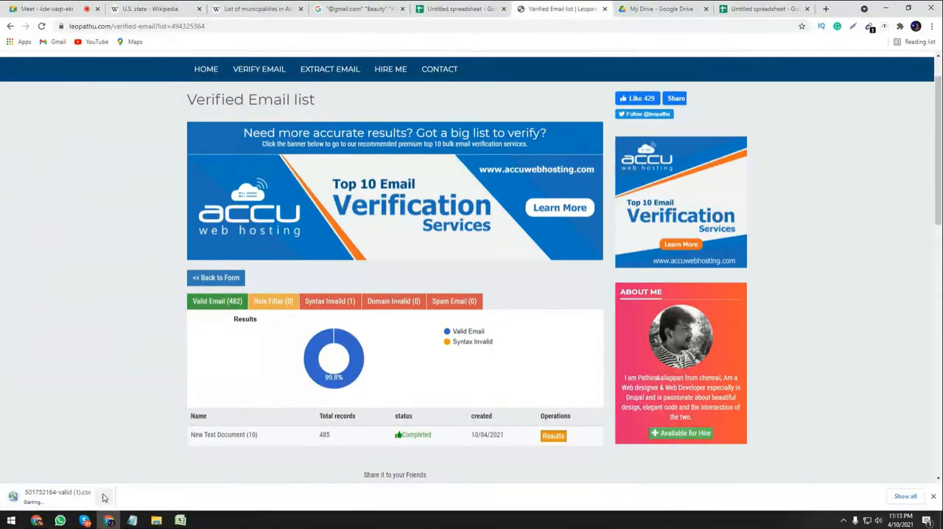
click(104, 498)
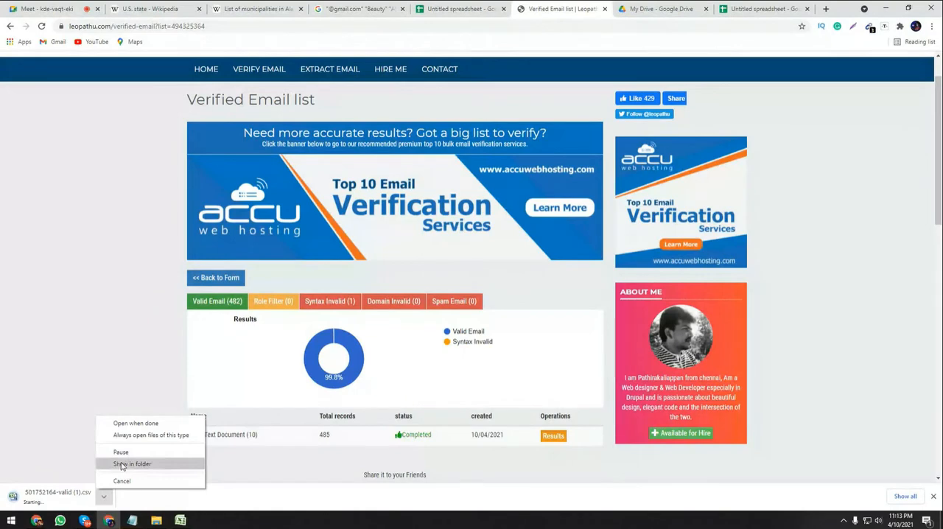
click(122, 464)
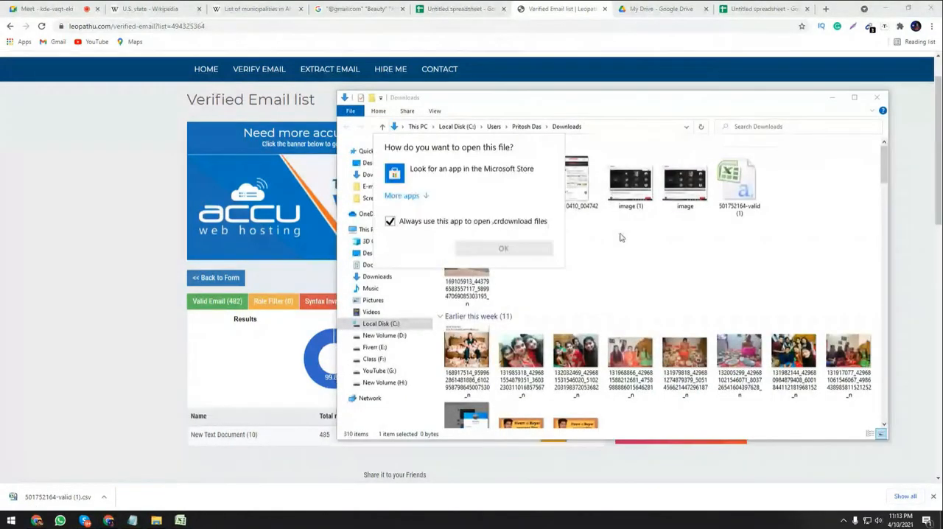
click(619, 237)
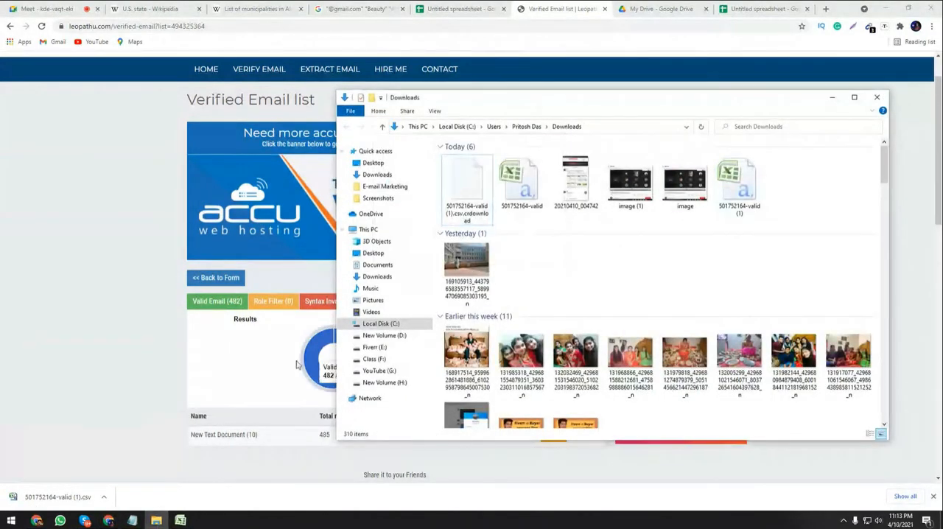
click(876, 96)
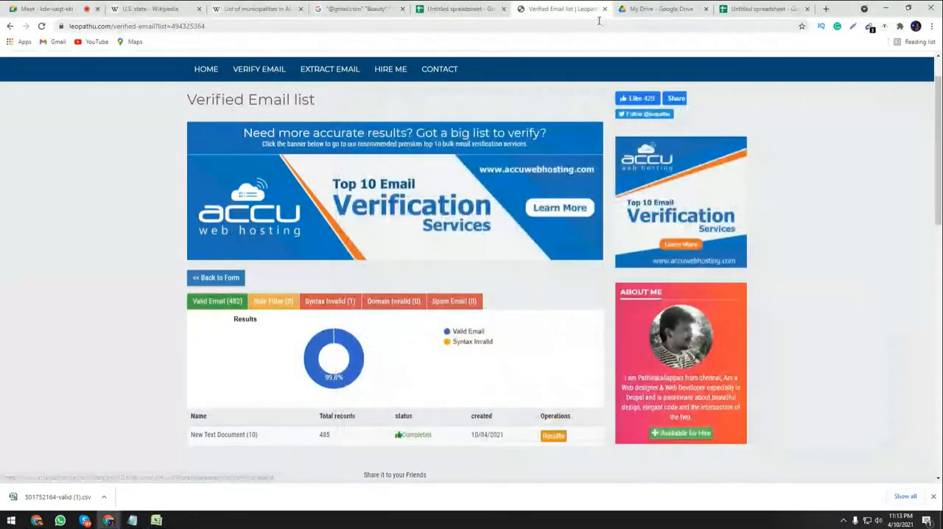
Open the downloaded 501752164-valid (1) file from its folder in Excel, close Find and Replace and widen column A.
click(103, 499)
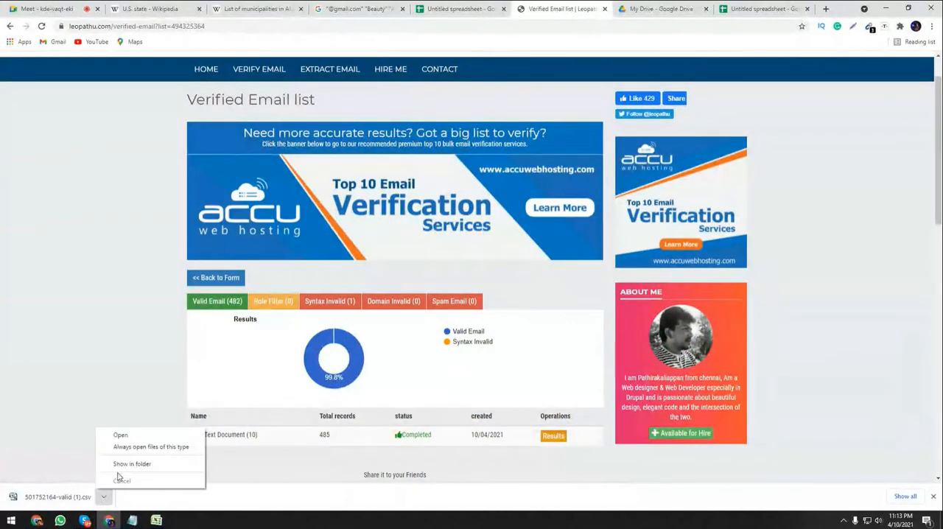
click(119, 465)
right_click(451, 179)
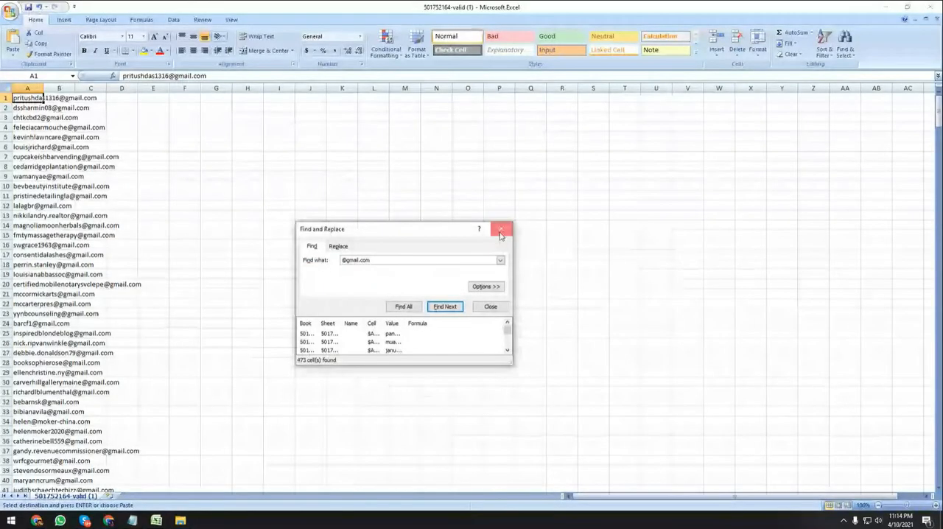
click(500, 233)
drag(42, 88, 214, 135)
click(108, 118)
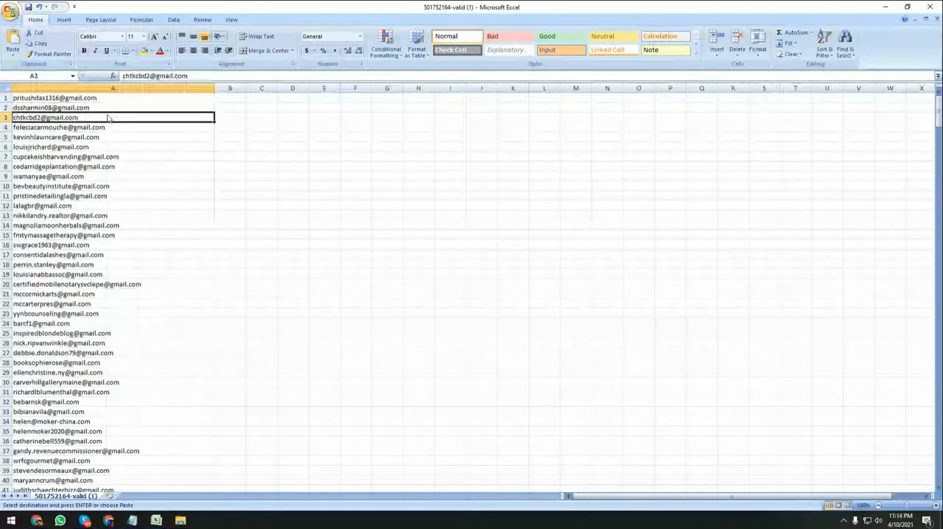
key(ctrl+a)
click(280, 214)
click(147, 107)
key(ctrl+a)
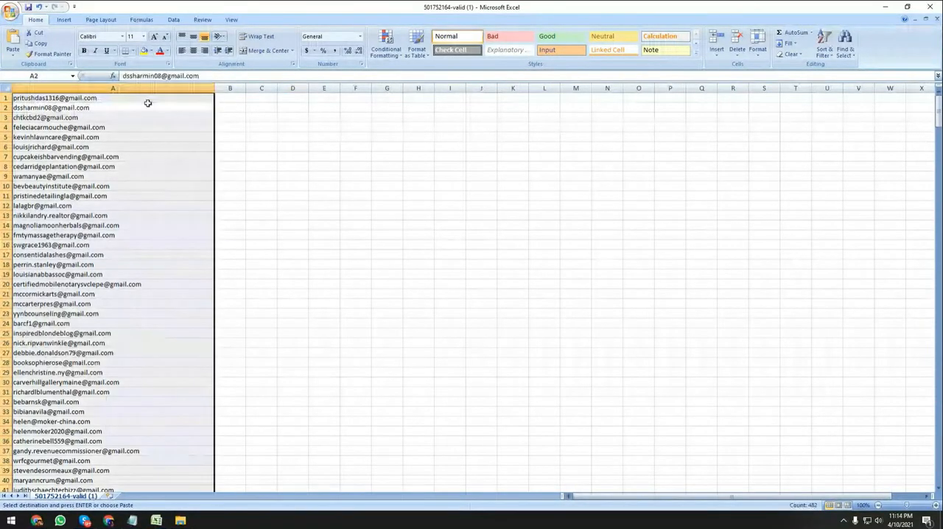
key(ctrl+f)
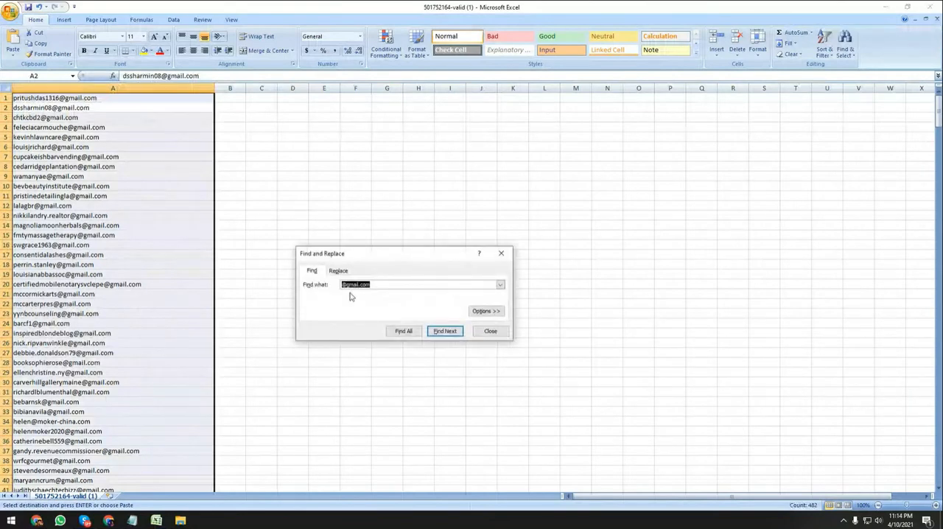
click(404, 330)
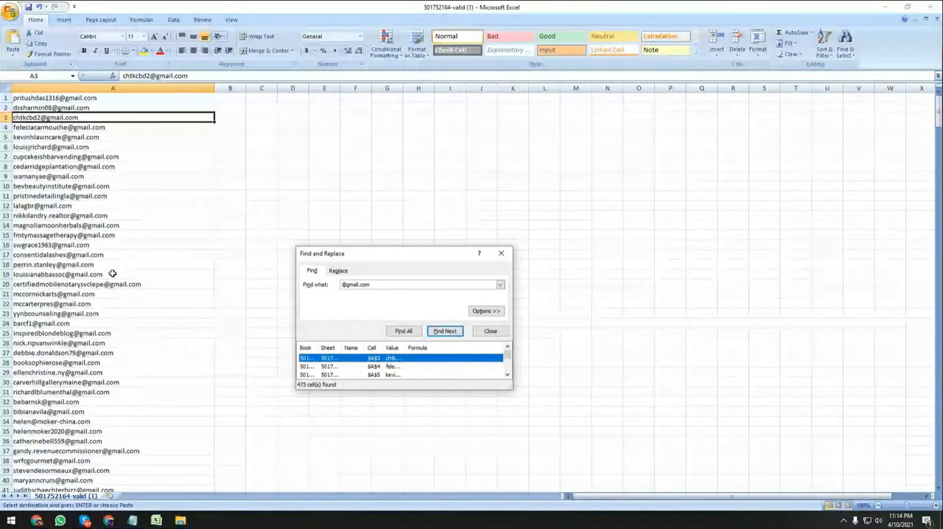
key(ctrl+a)
right_click(130, 246)
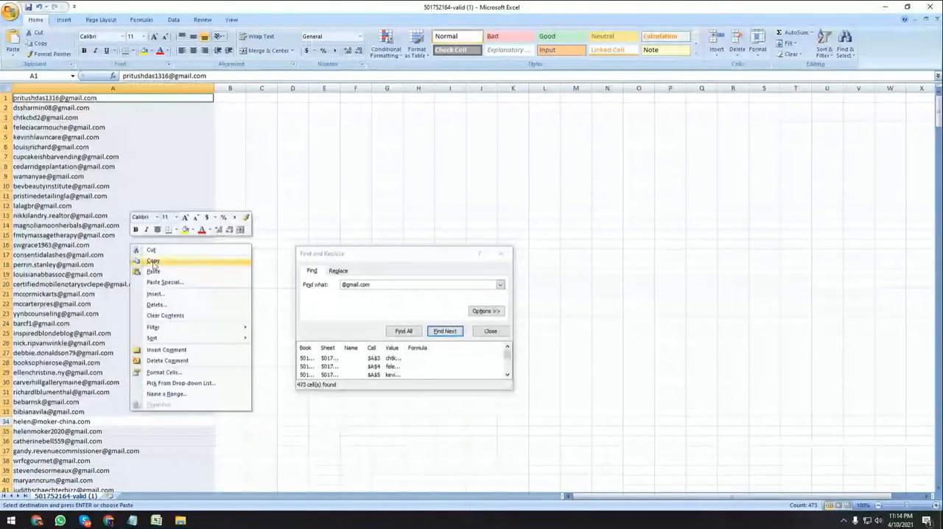
click(152, 261)
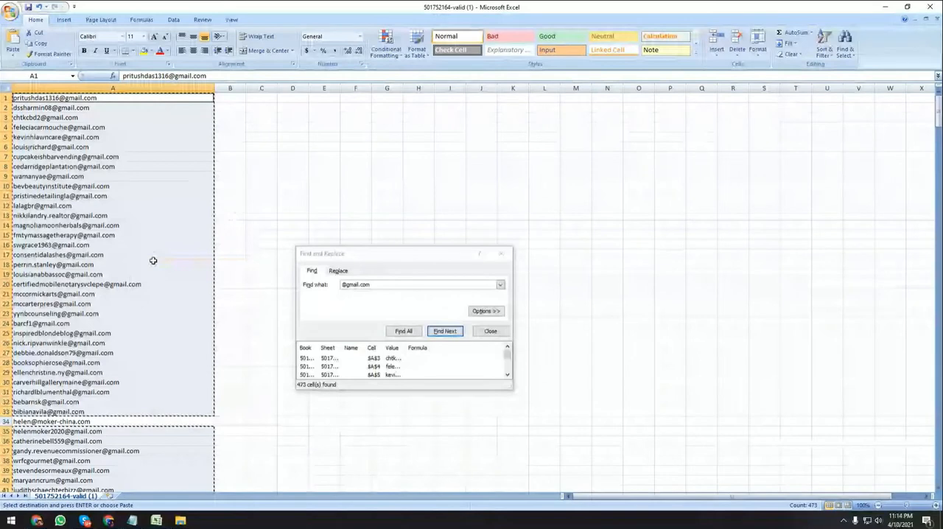
right_click(153, 260)
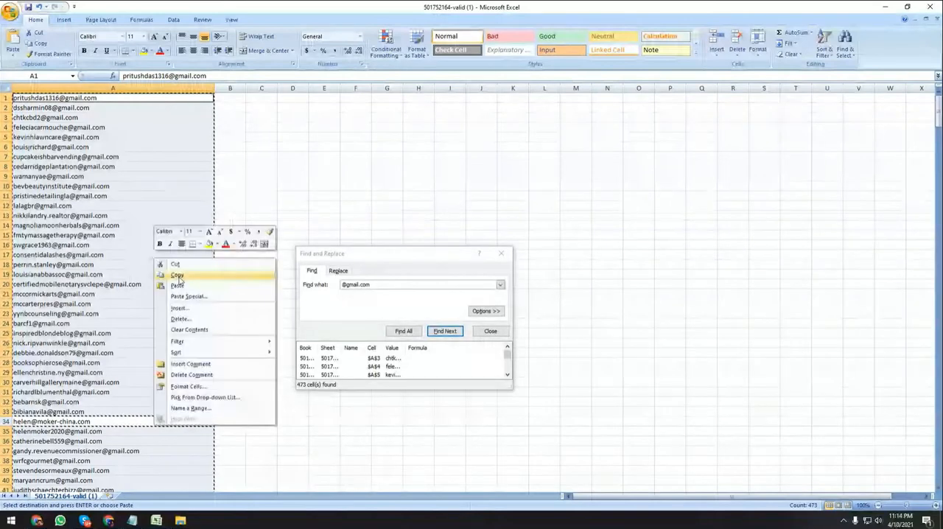
click(179, 277)
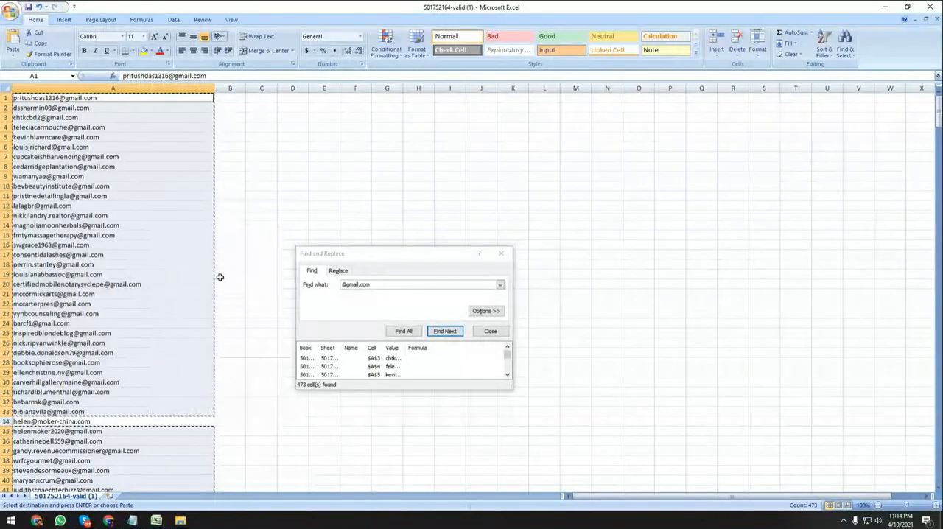
key(ctrl+f)
right_click(118, 276)
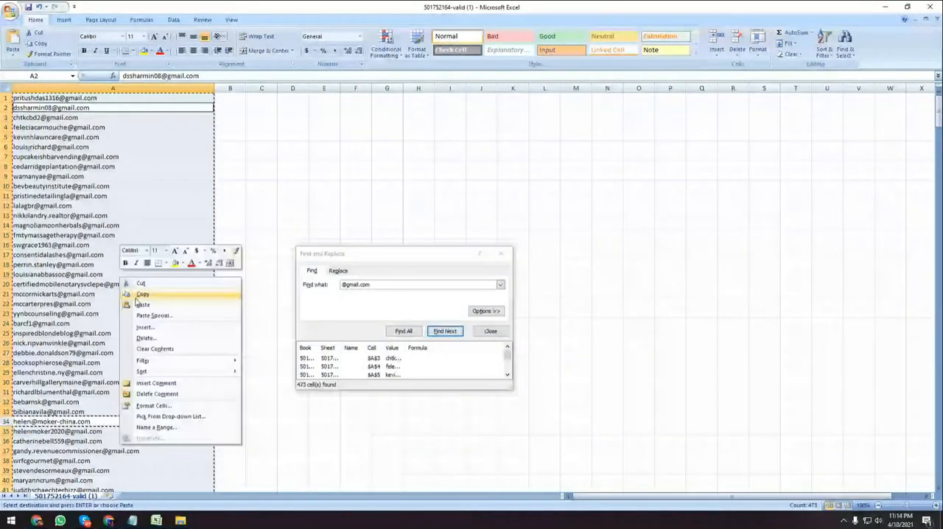
click(137, 295)
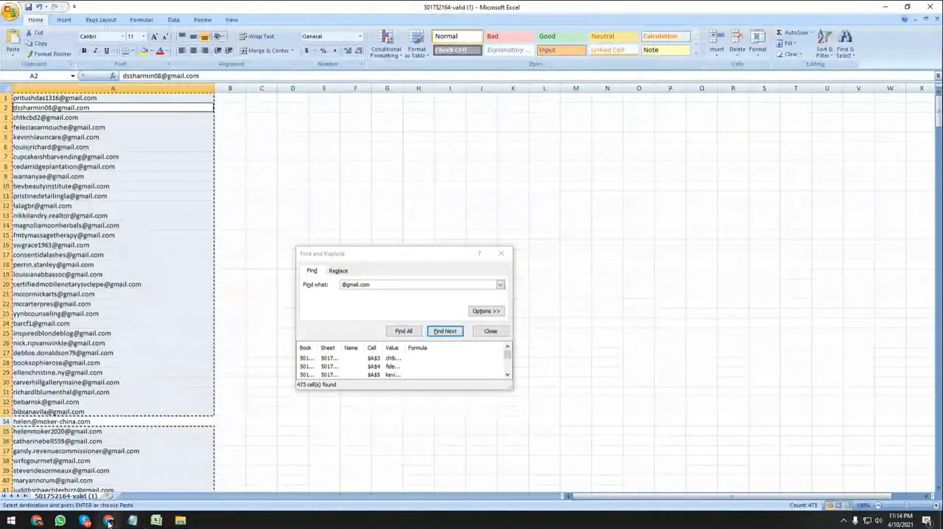
Switch to the Google spreadsheet and paste the copied e-mail list into column A starting at cell A1.
click(111, 521)
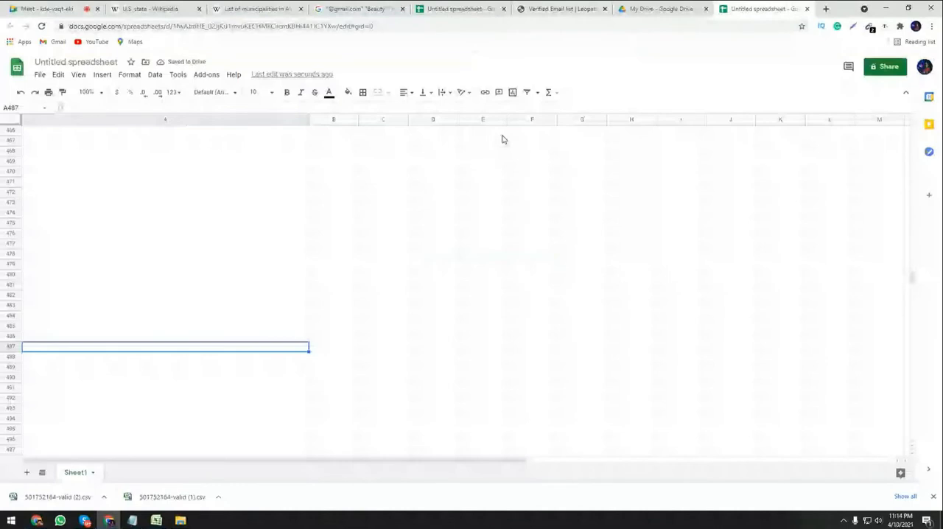
drag(912, 277, 911, 131)
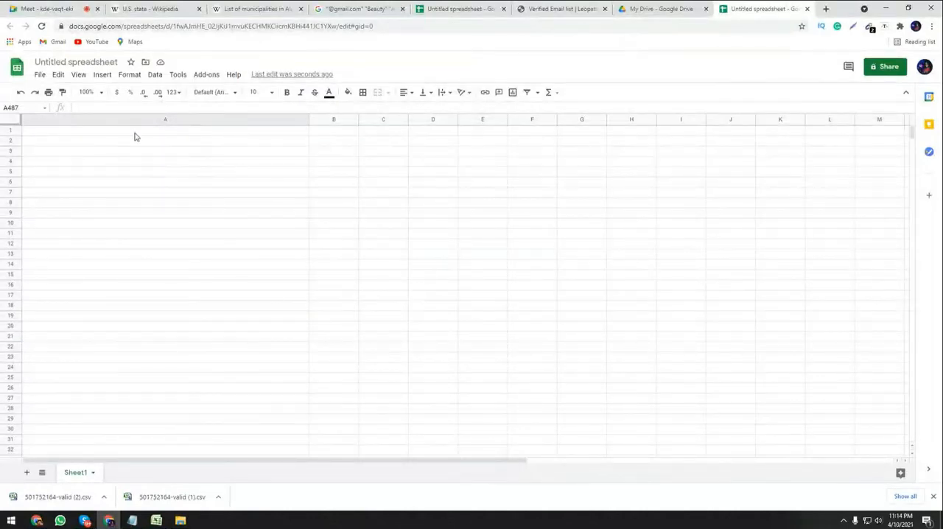
click(134, 132)
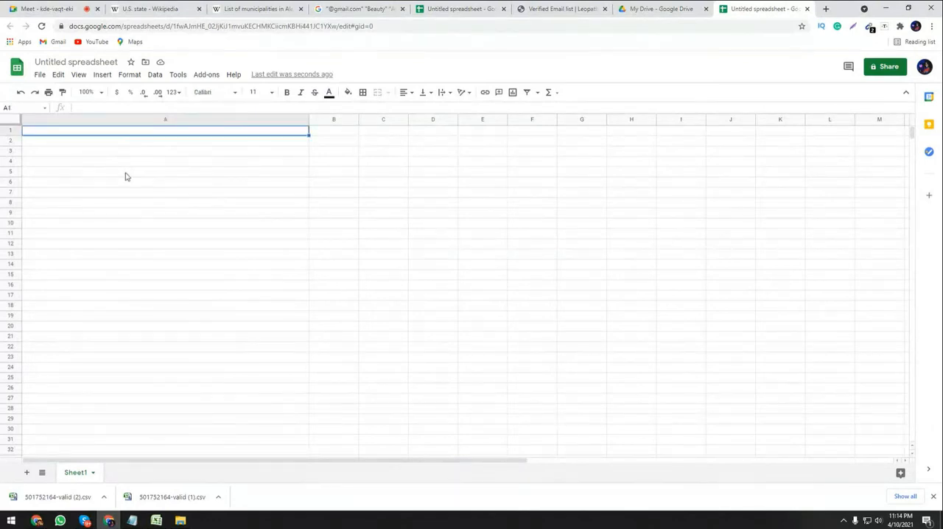
key(ctrl+v)
click(144, 326)
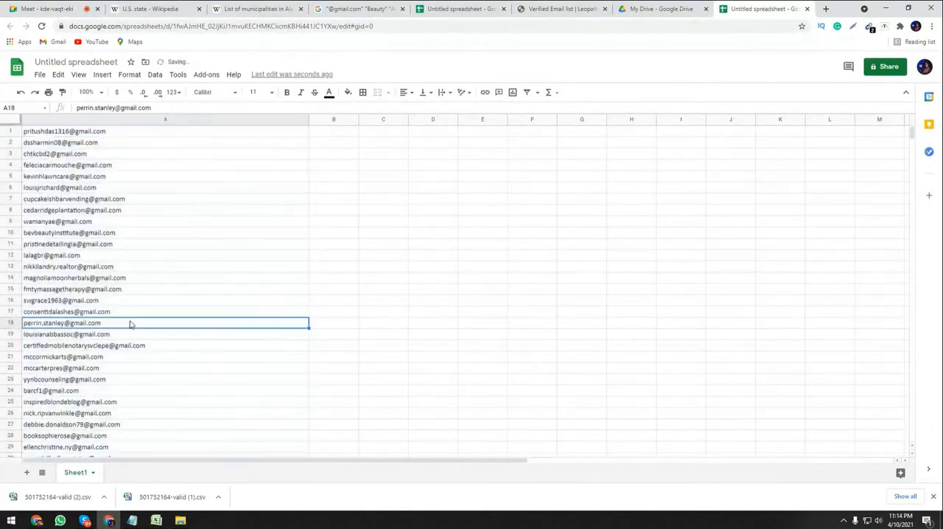
Examine the lower part of the pasted list in column A, from its last entry upwards, for non-Gmail addresses.
drag(913, 138, 880, 287)
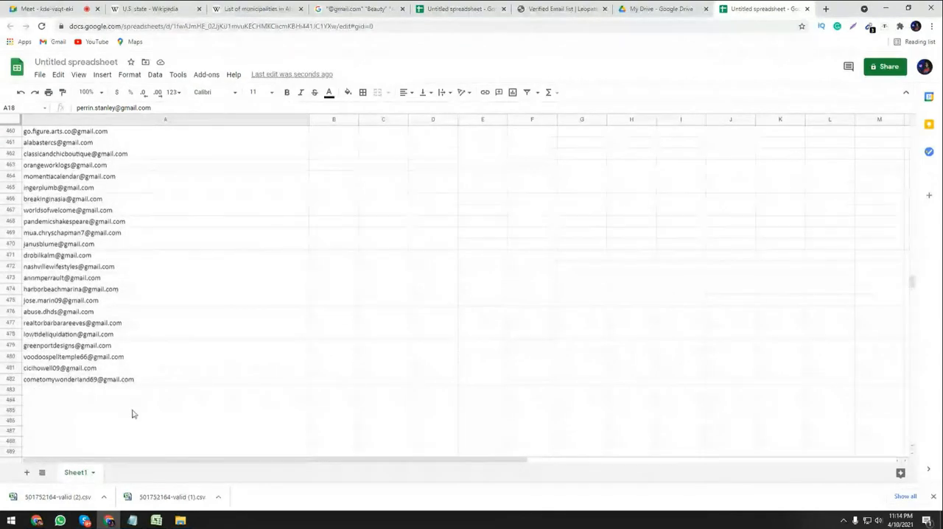
scroll(105, 300, up, 3)
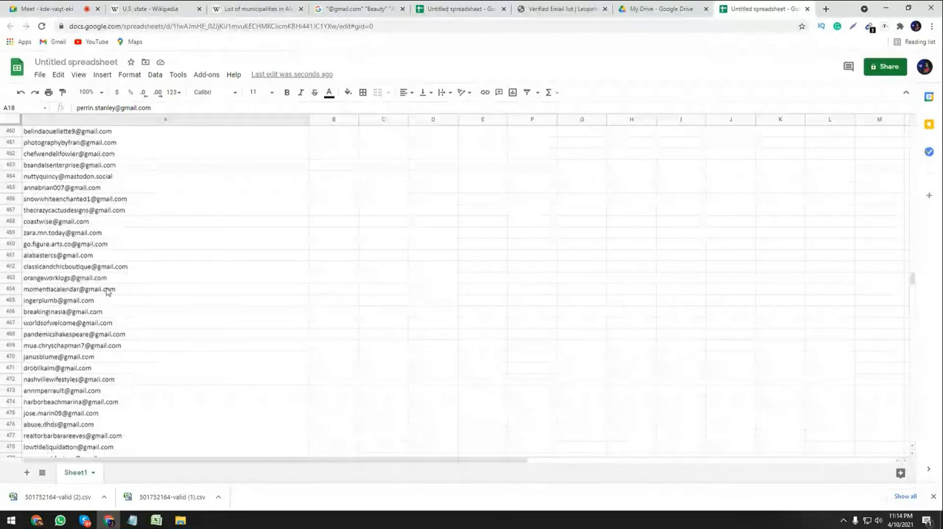
scroll(107, 291, down, 4)
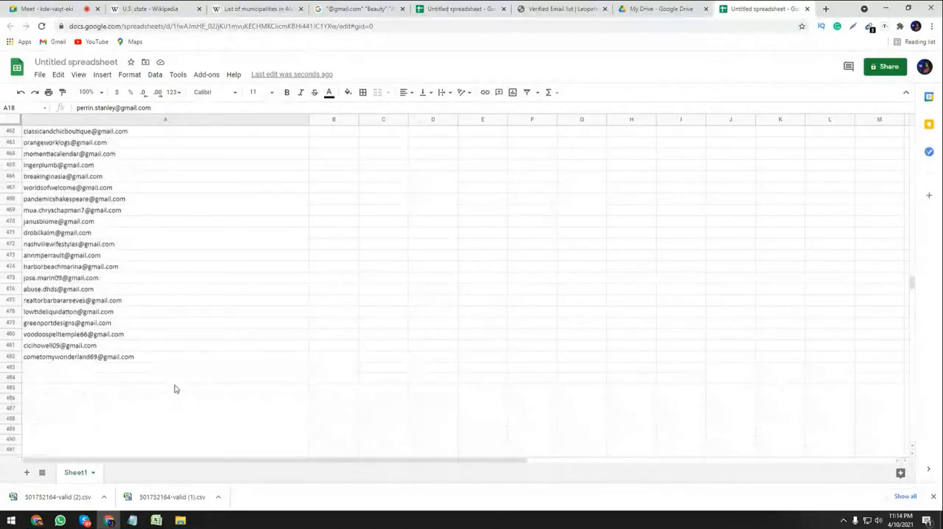
scroll(83, 221, up, 3)
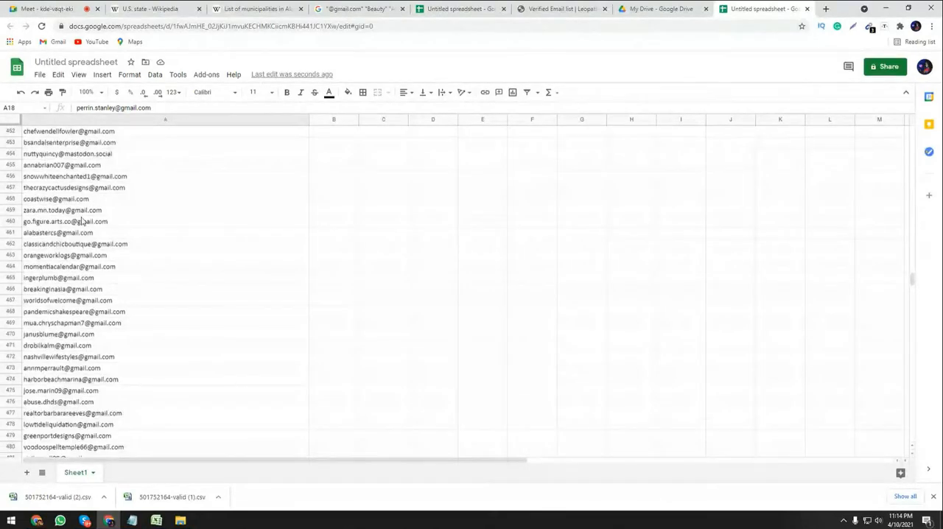
scroll(83, 221, up, 8)
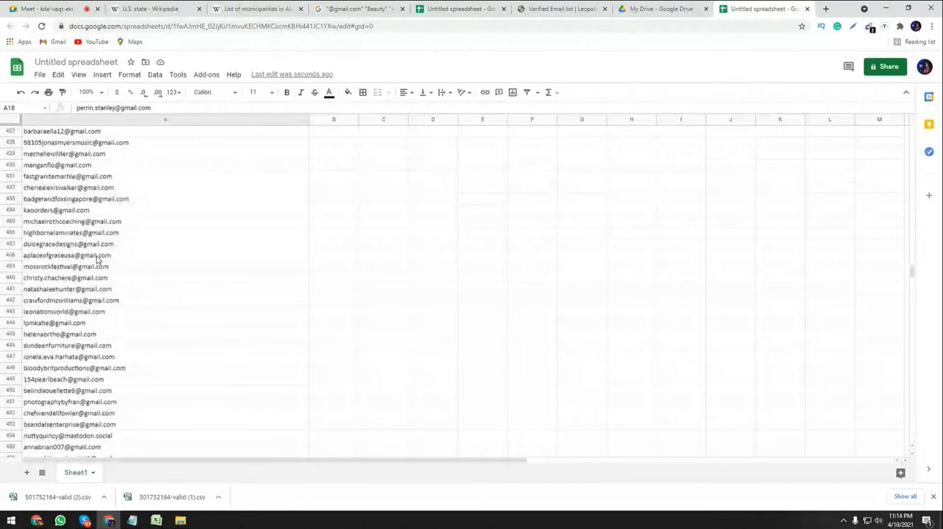
scroll(97, 258, up, 12)
scroll(97, 258, up, 12)
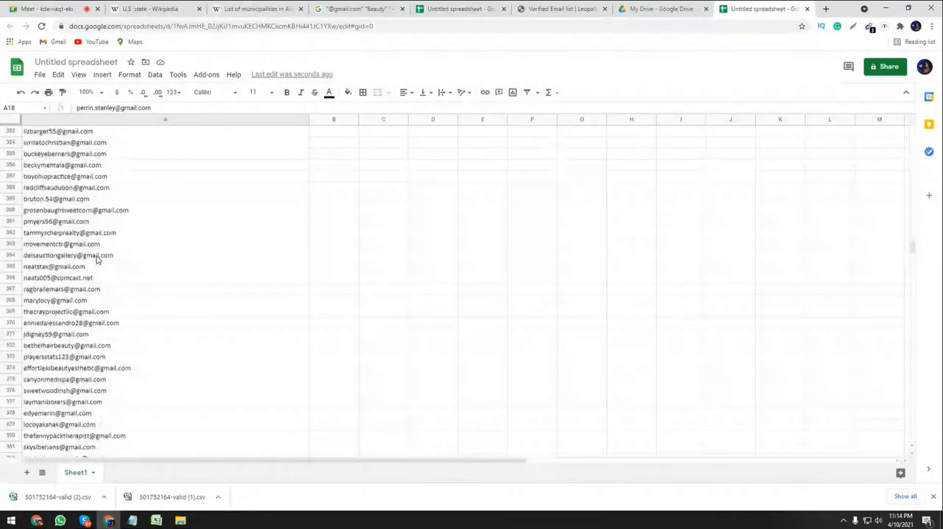
scroll(97, 258, up, 5)
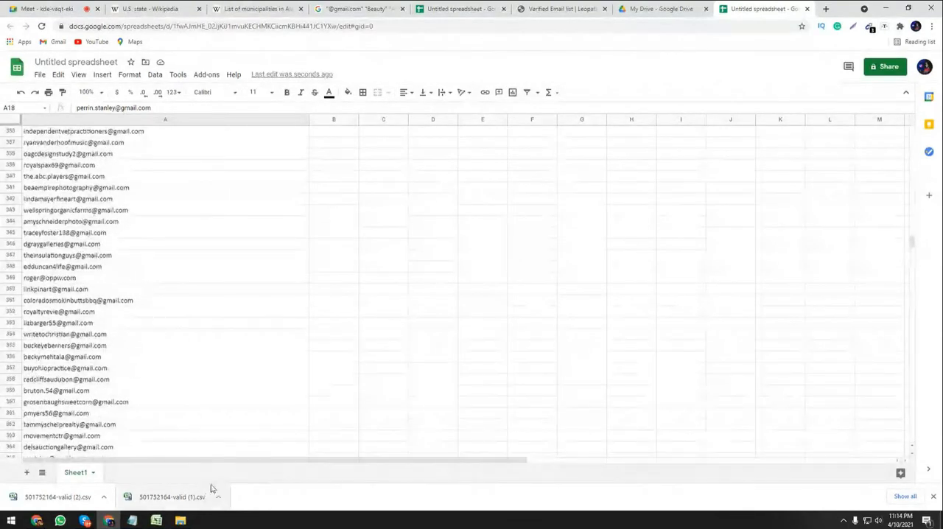
Switch to the 501752164-valid workbook in Excel and compare its selected Gmail cells with the pasted rows, returning to the spreadsheet when done.
mouse_move(161, 513)
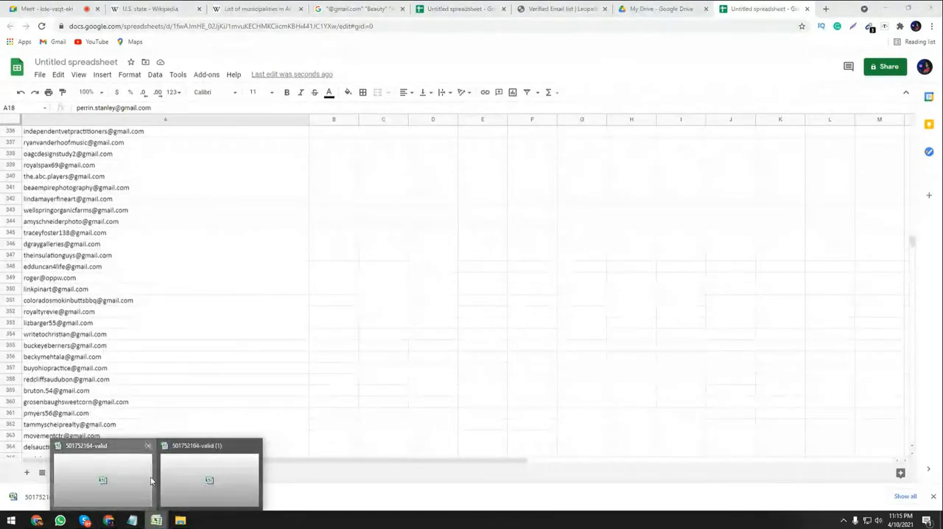
click(103, 479)
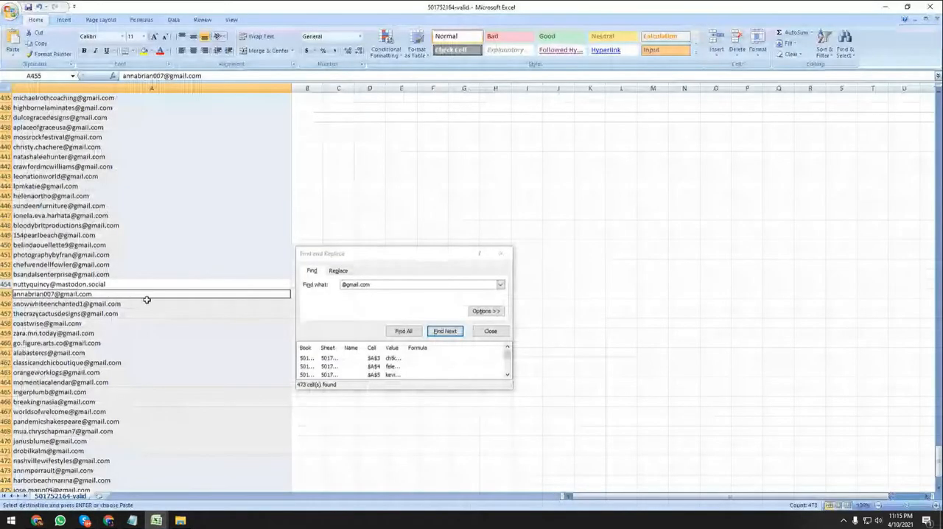
scroll(213, 344, up, 20)
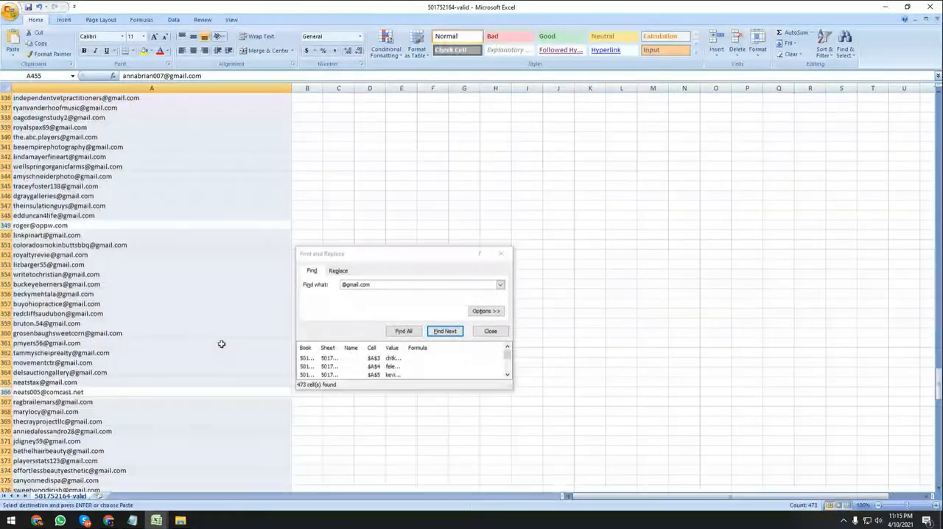
scroll(162, 353, up, 1)
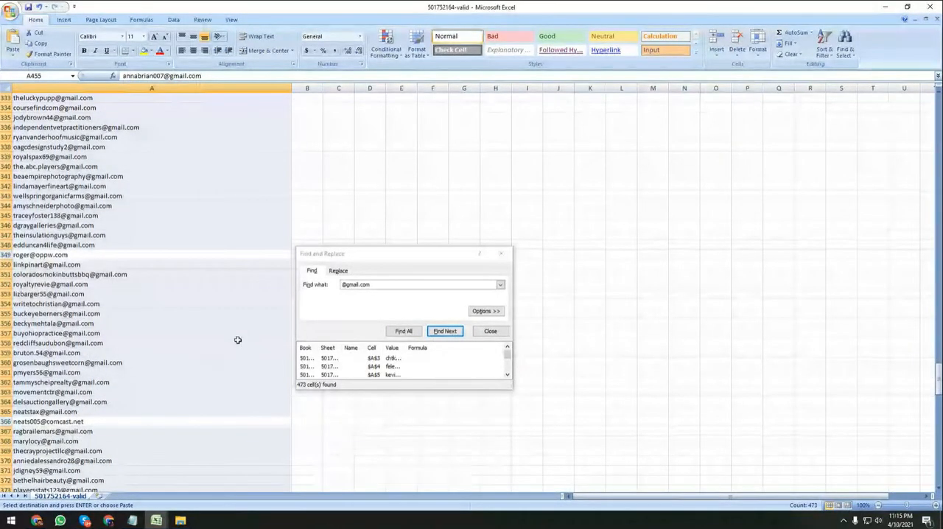
click(884, 6)
Examine the pasted list further up for non-Gmail addresses, looking in on the Google Meet call partway through.
scroll(177, 384, up, 2)
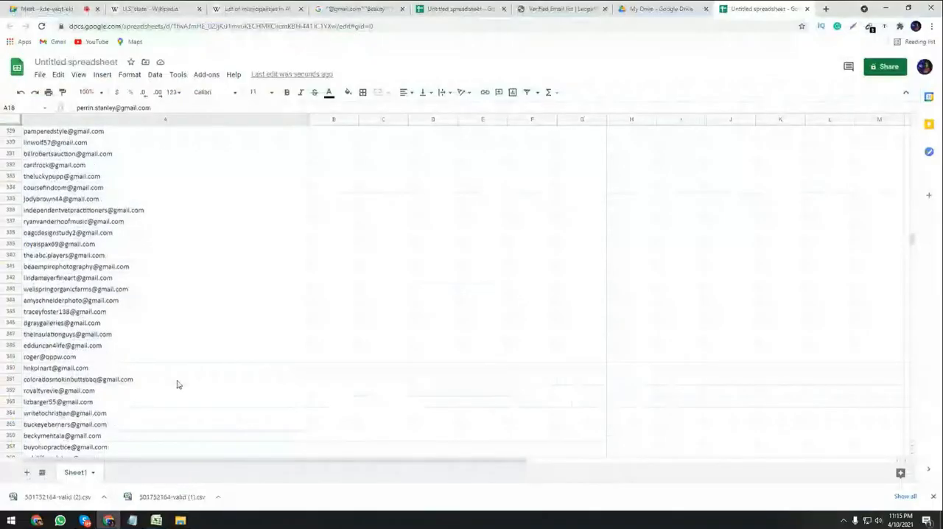
scroll(177, 384, up, 12)
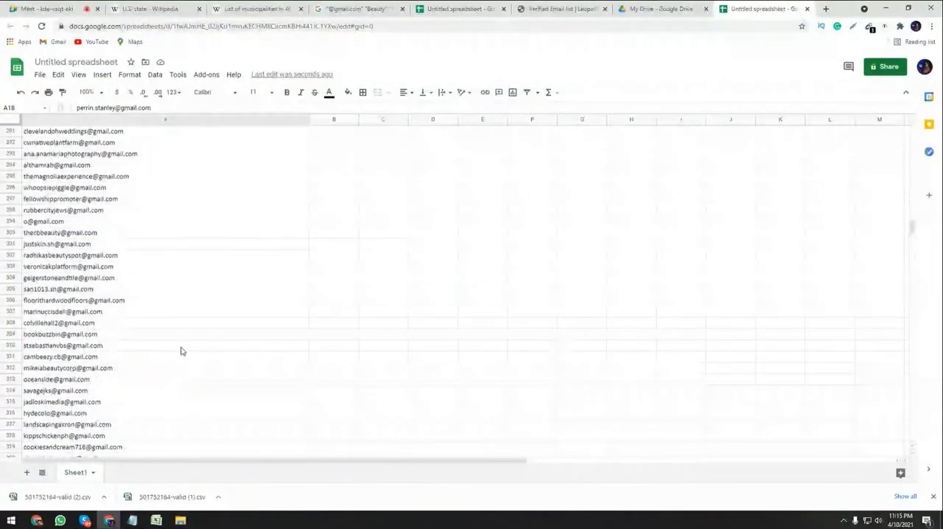
scroll(181, 352, up, 8)
click(36, 4)
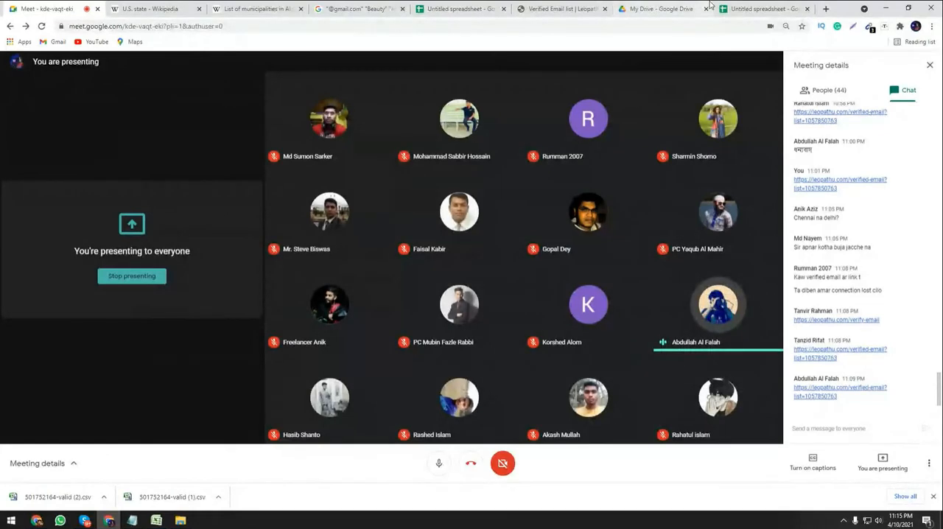
mouse_move(700, 219)
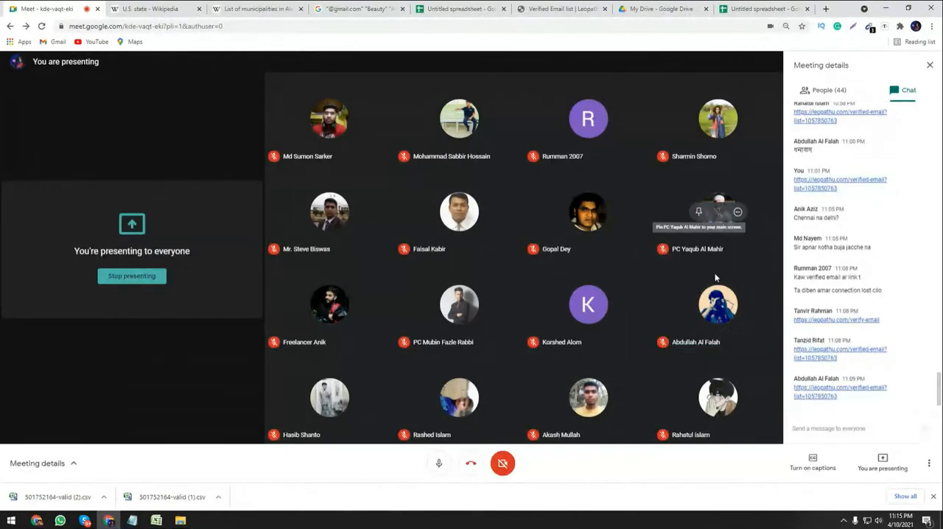
click(763, 9)
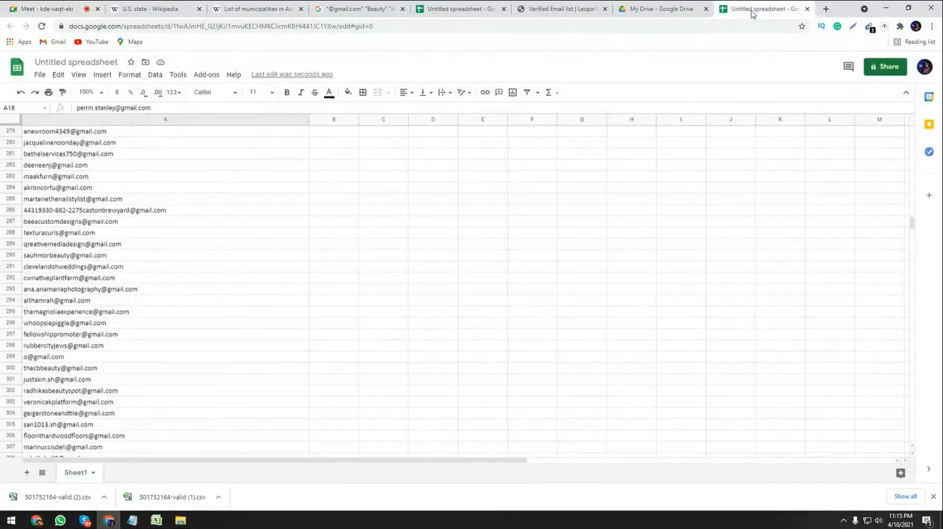
scroll(150, 302, up, 3)
scroll(152, 307, up, 9)
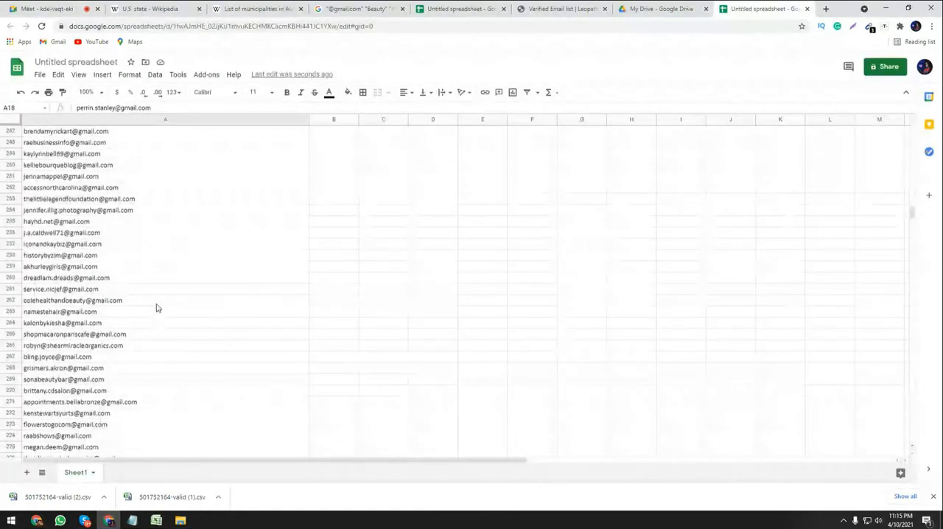
scroll(157, 308, up, 20)
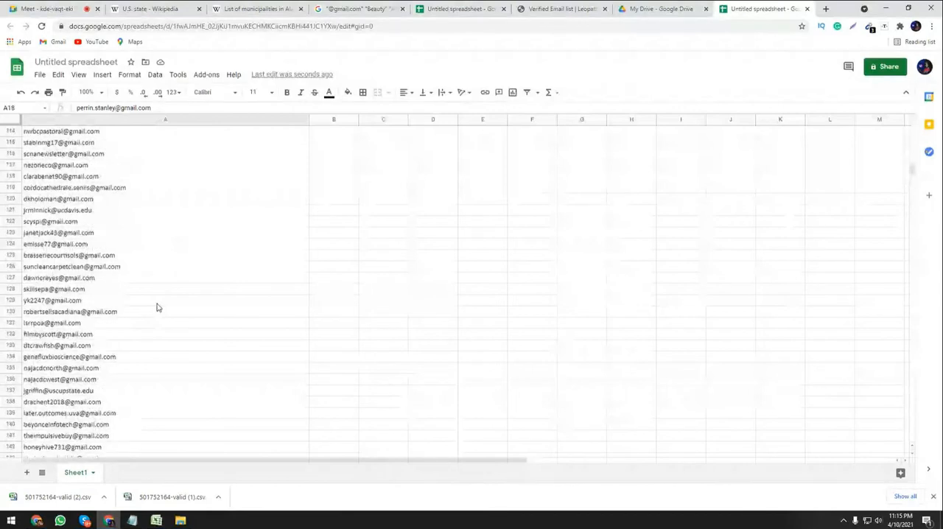
scroll(157, 307, up, 3)
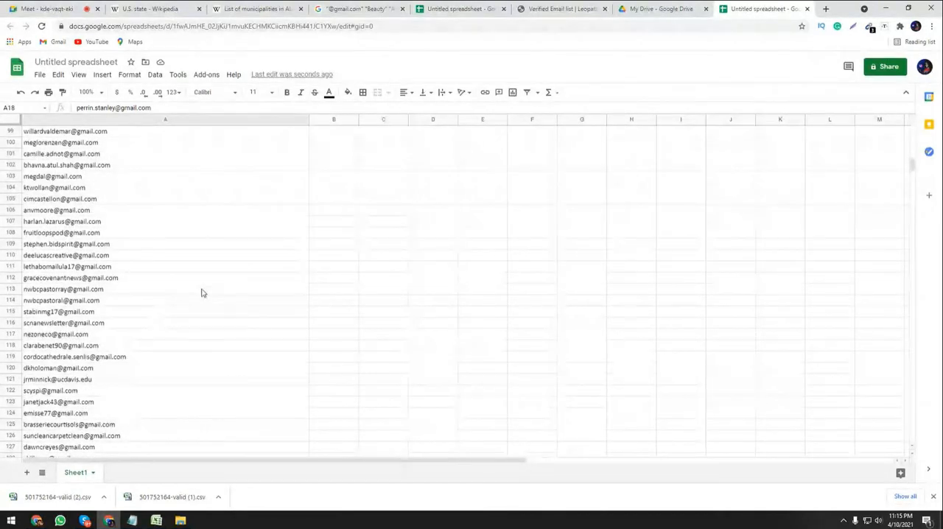
click(156, 518)
click(198, 491)
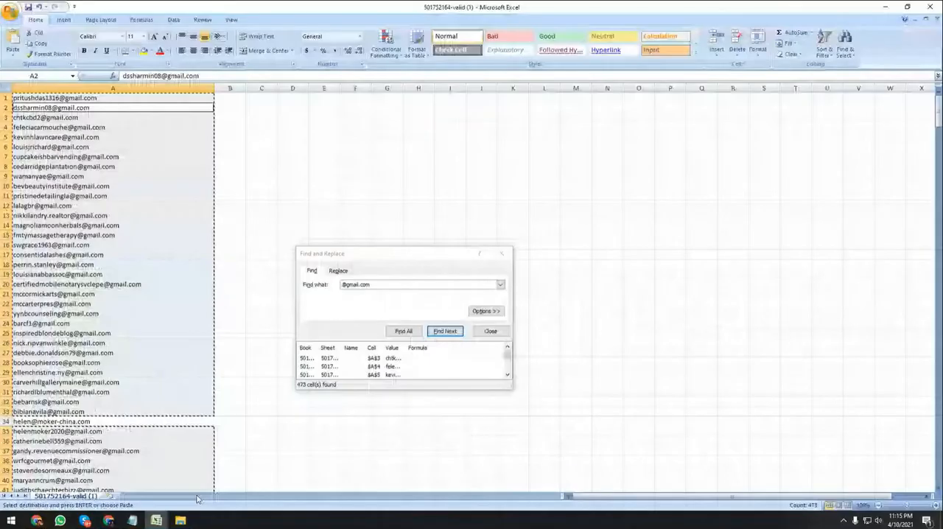
key(alt+Tab)
click(237, 248)
key(ctrl+a)
key(ctrl+f)
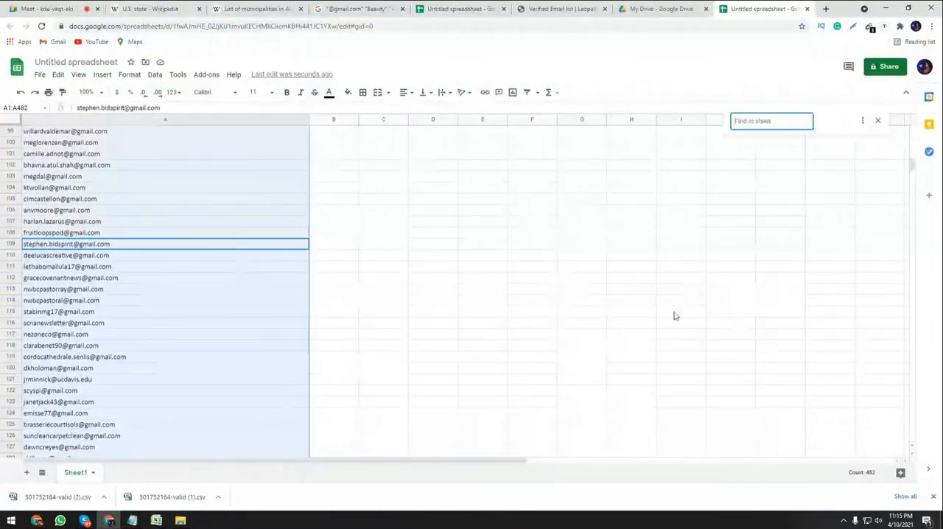
click(730, 232)
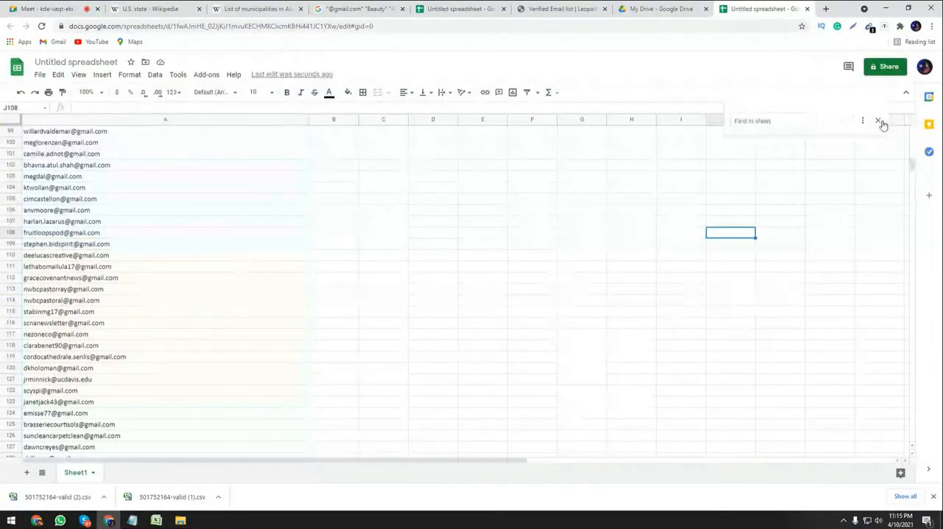
Switch to the 501752164-valid workbook in Excel and close its Find and Replace dialog.
click(153, 498)
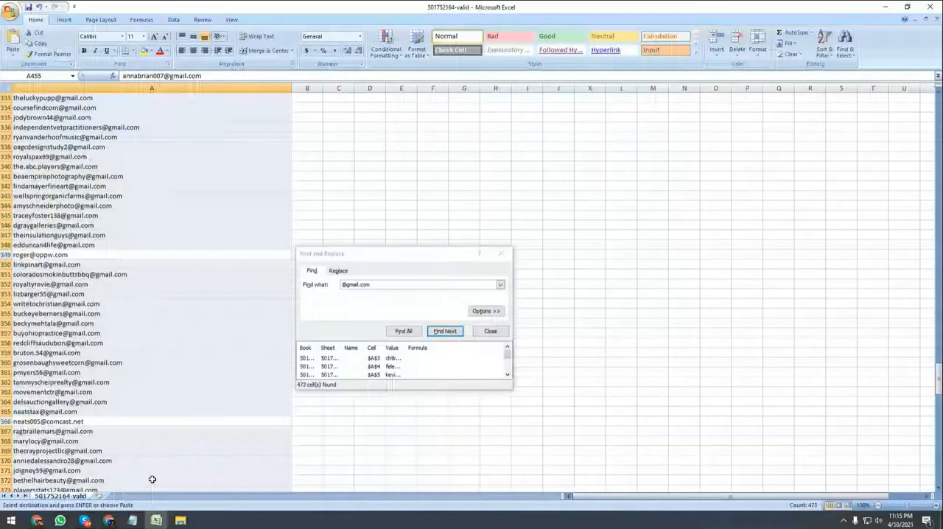
click(499, 251)
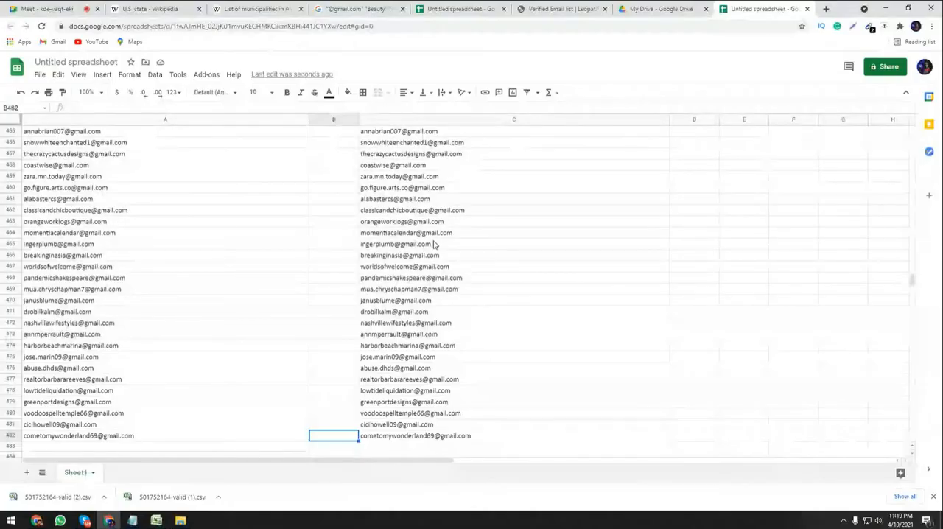
Clear the duplicate e-mail list from column C of the Google spreadsheet and select cell A1.
scroll(443, 355, up, 5)
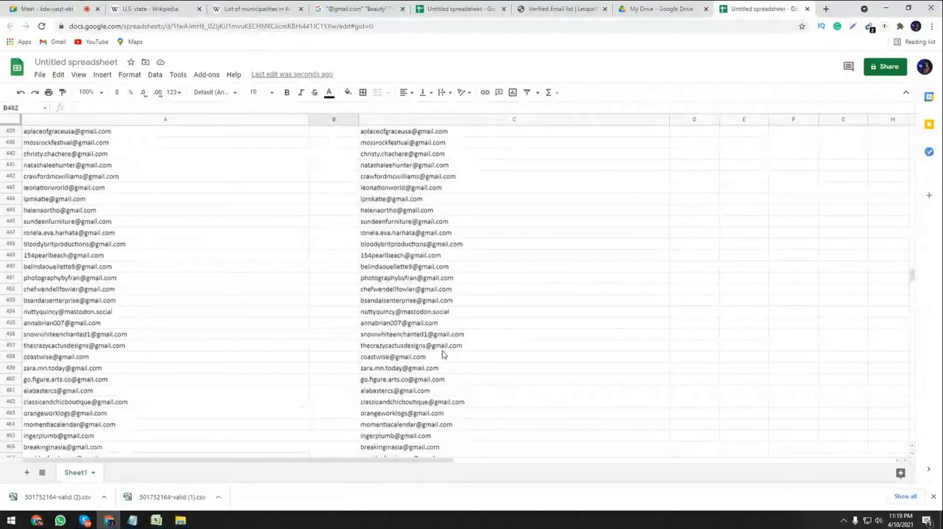
scroll(443, 356, up, 20)
click(508, 168)
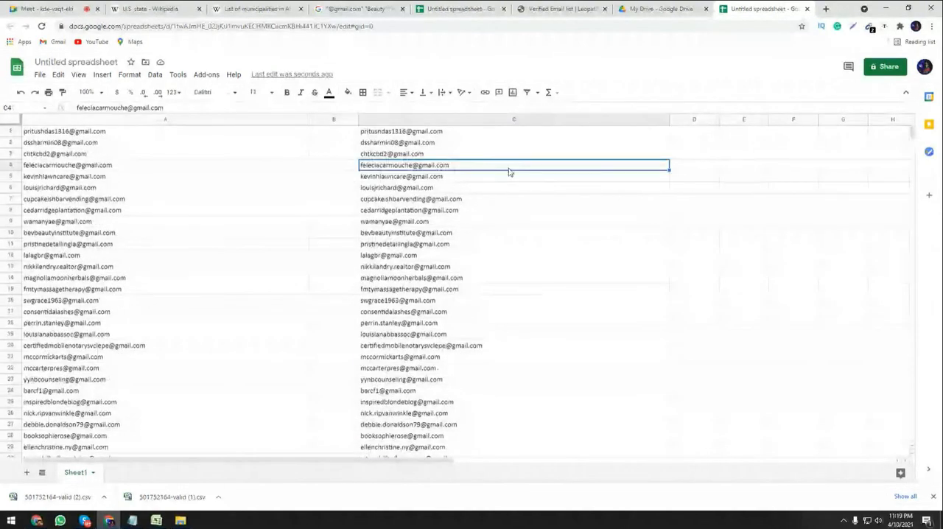
key(ctrl+a)
key(Delete)
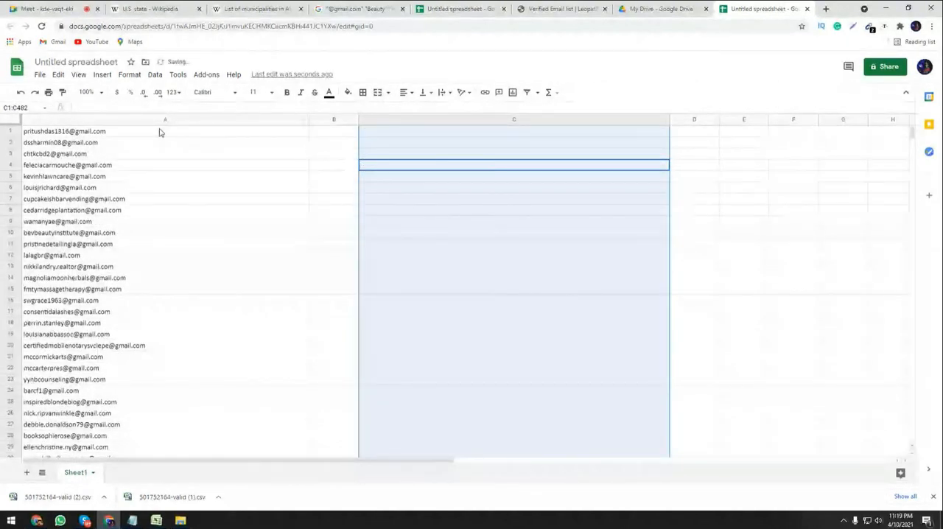
click(161, 132)
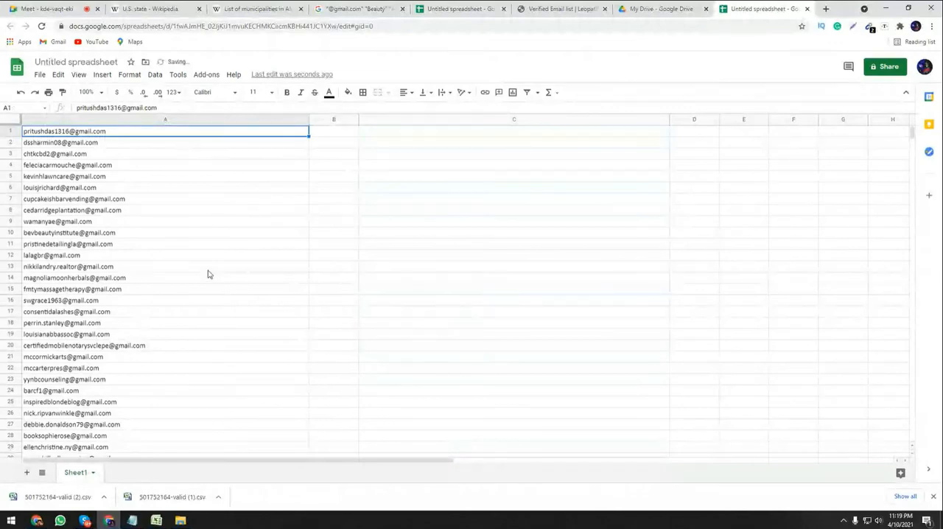
Open the spreadsheet's sharing settings, keeping the name Untitled spreadsheet and dismissing the naming prompt.
click(887, 67)
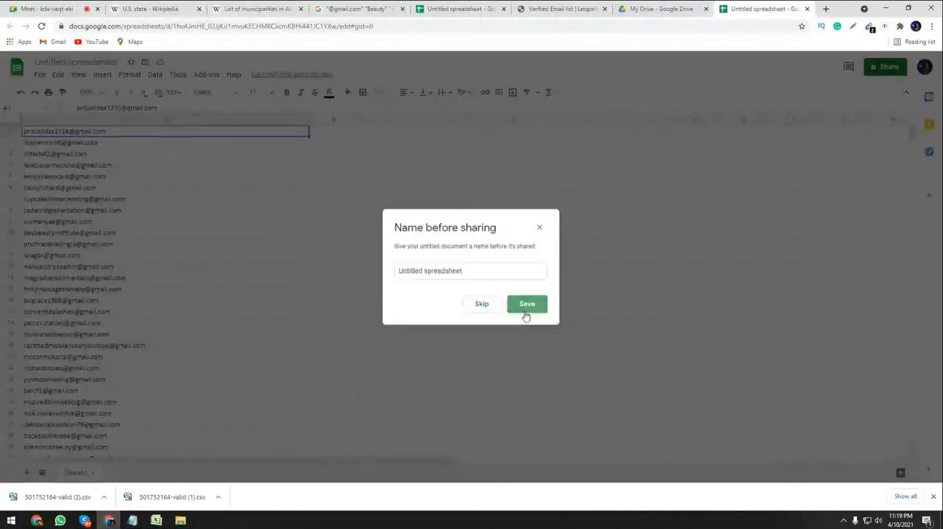
click(526, 304)
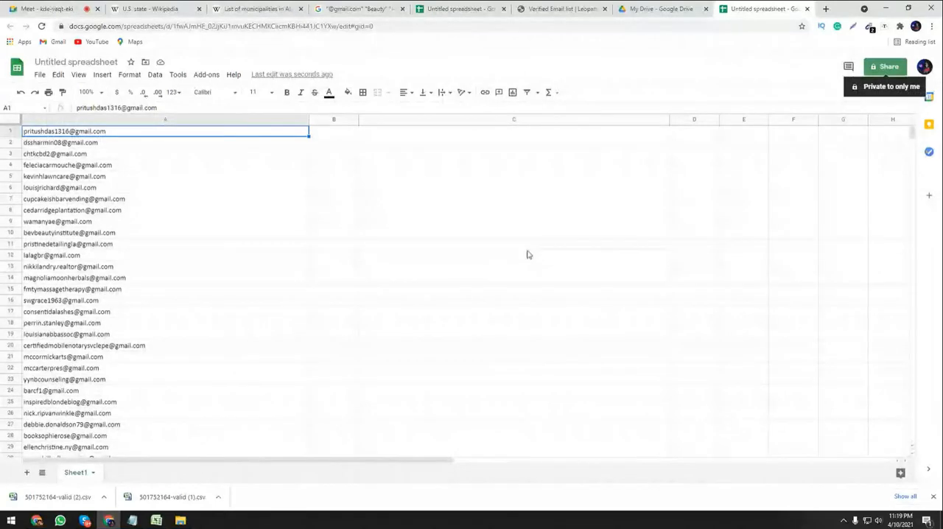
click(883, 69)
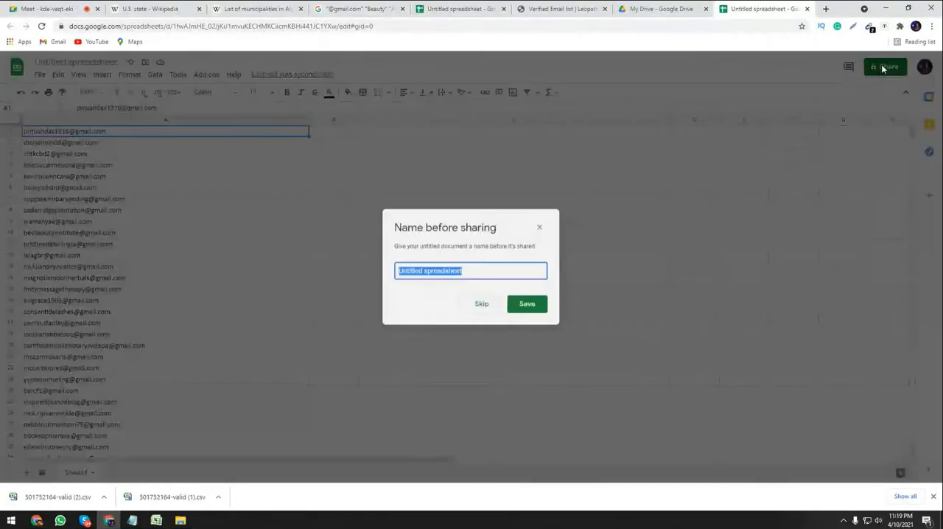
click(527, 298)
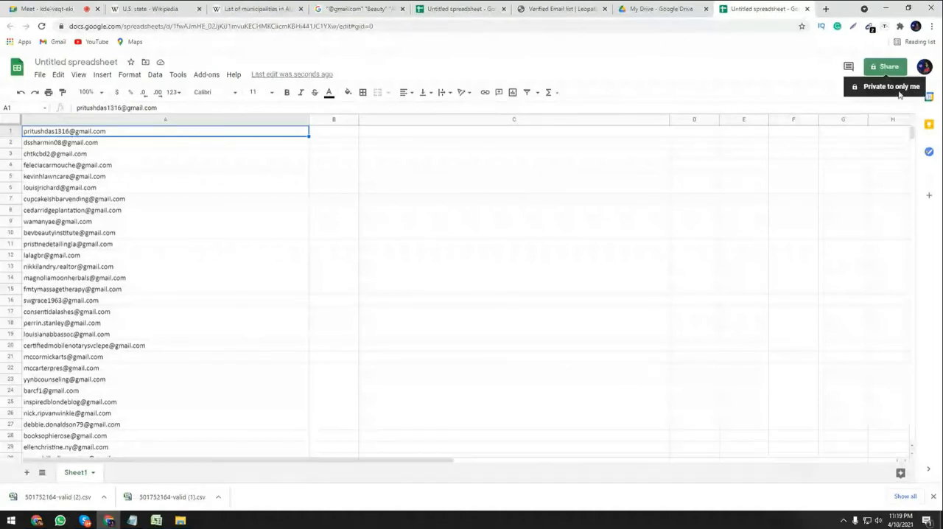
click(877, 69)
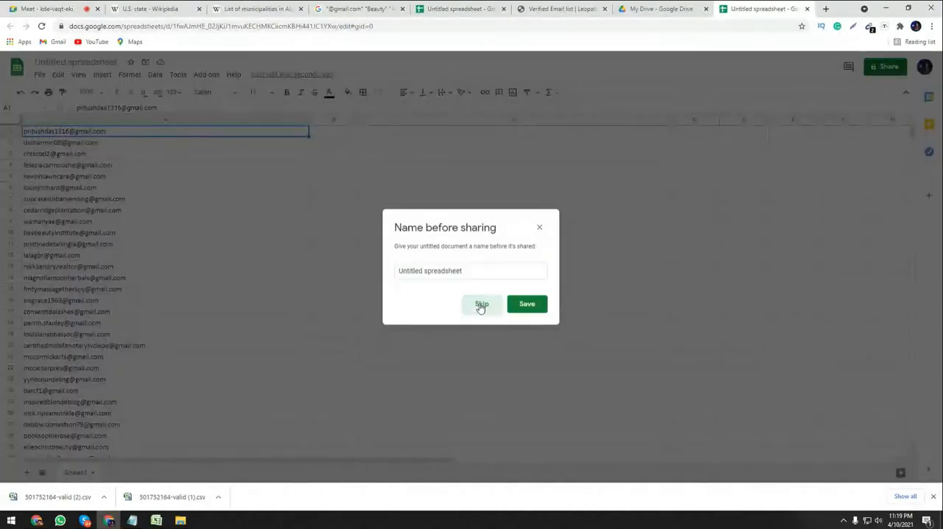
click(480, 305)
click(886, 67)
click(527, 309)
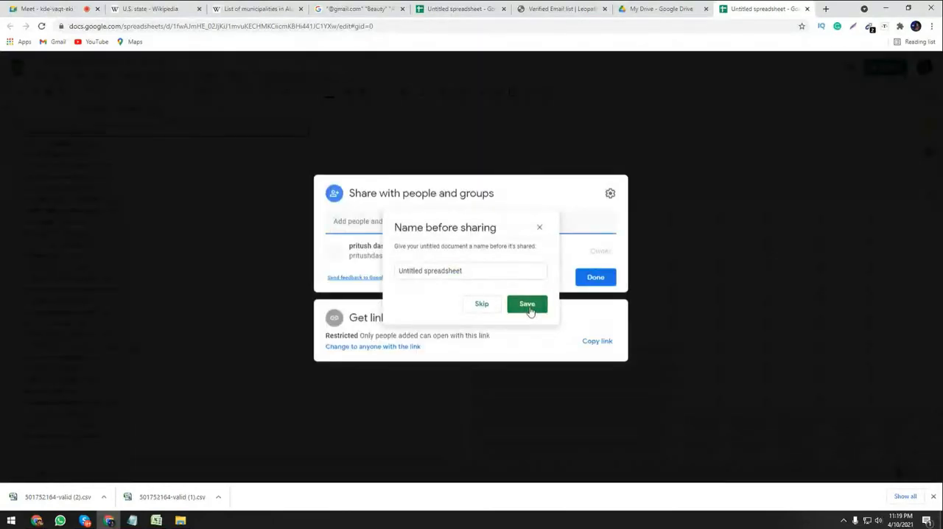
click(539, 226)
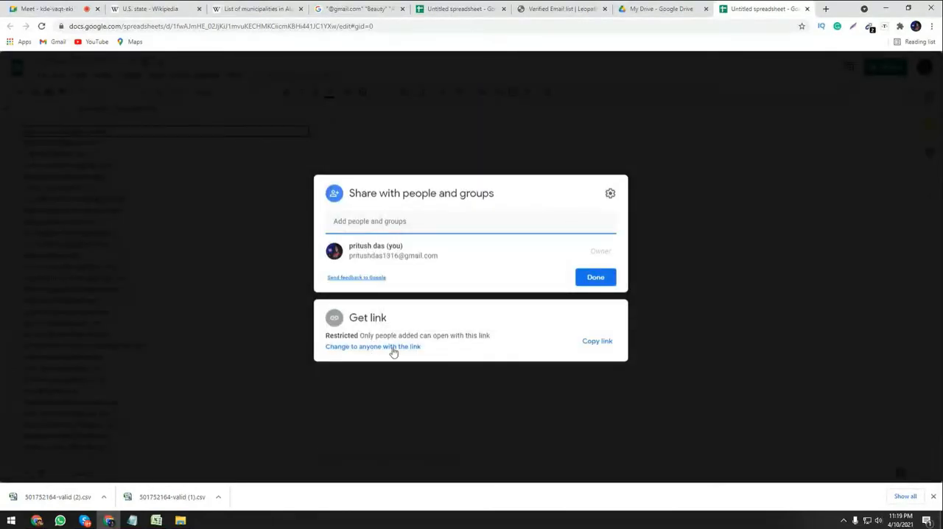
Give anyone with the link access to the spreadsheet with the Editor role and save the sharing settings.
click(387, 348)
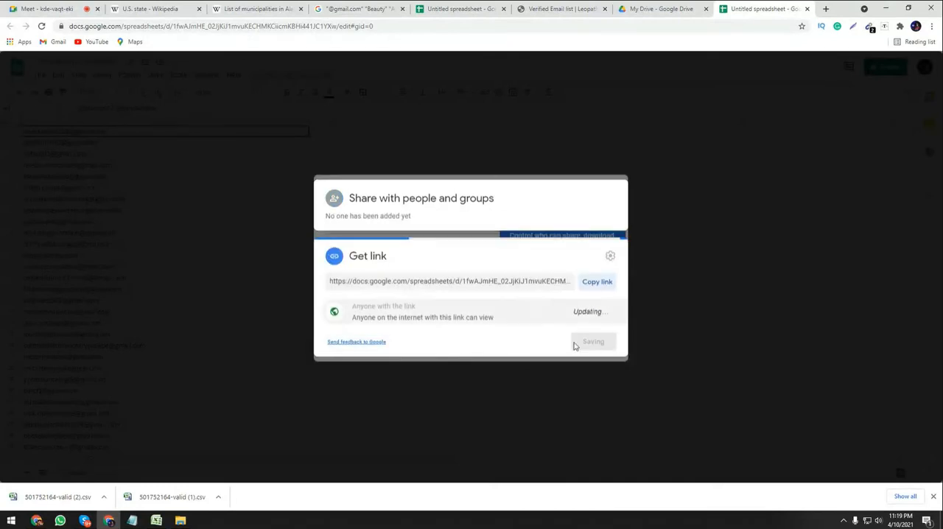
click(598, 318)
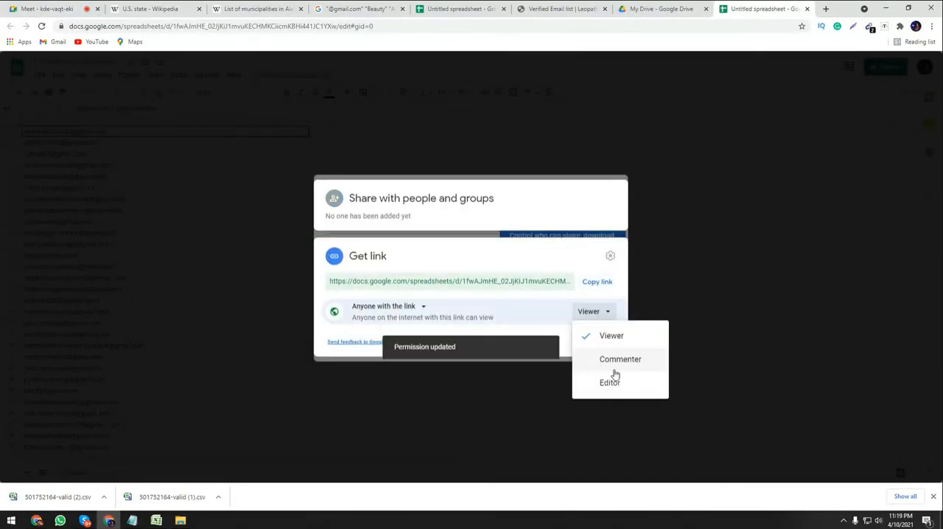
click(611, 382)
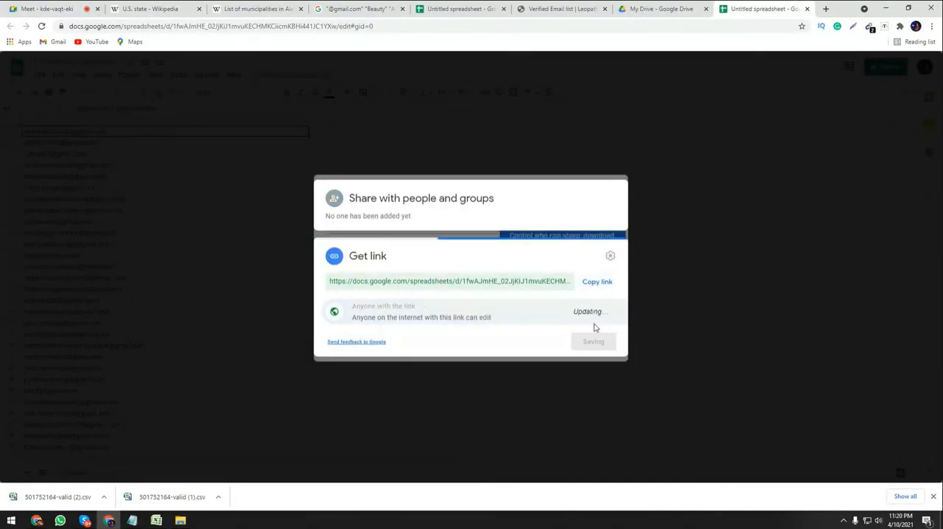
click(595, 342)
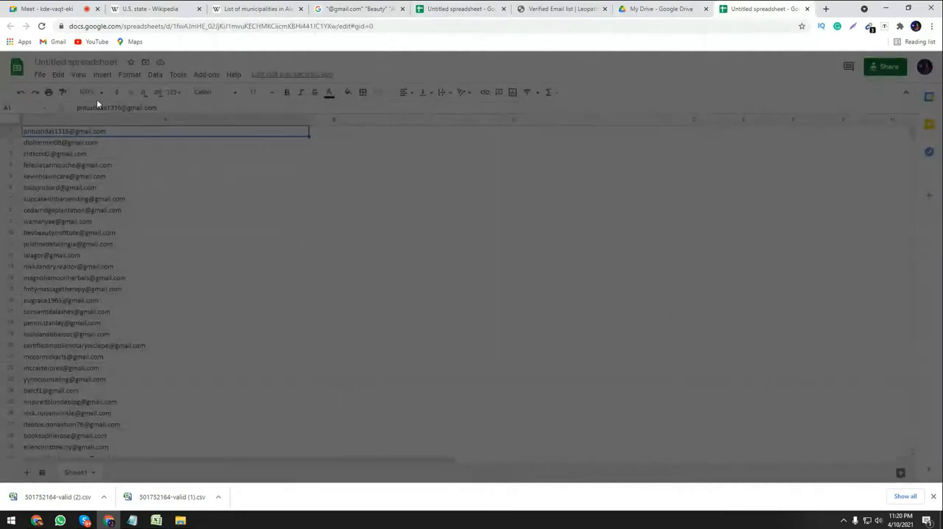
Reload the spreadsheet, reopen its sharing settings without naming it, and copy the sharing link.
click(41, 26)
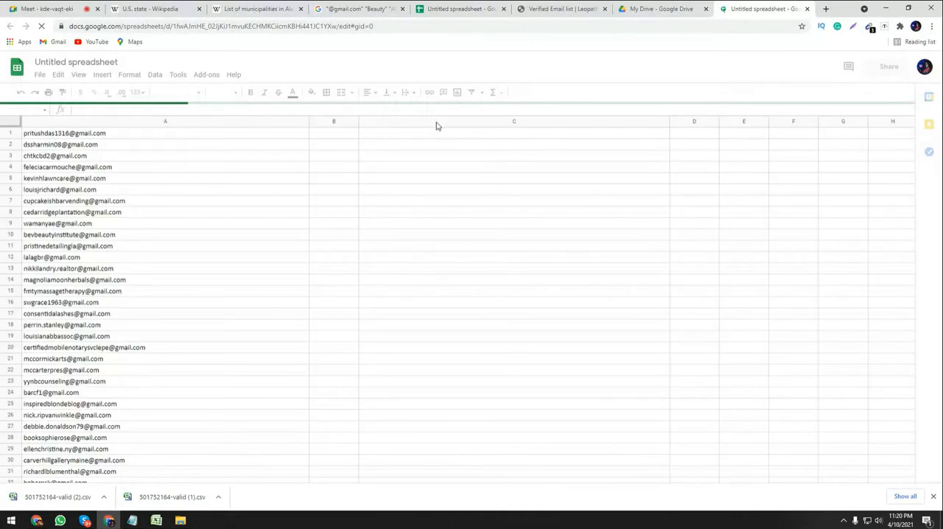
click(889, 66)
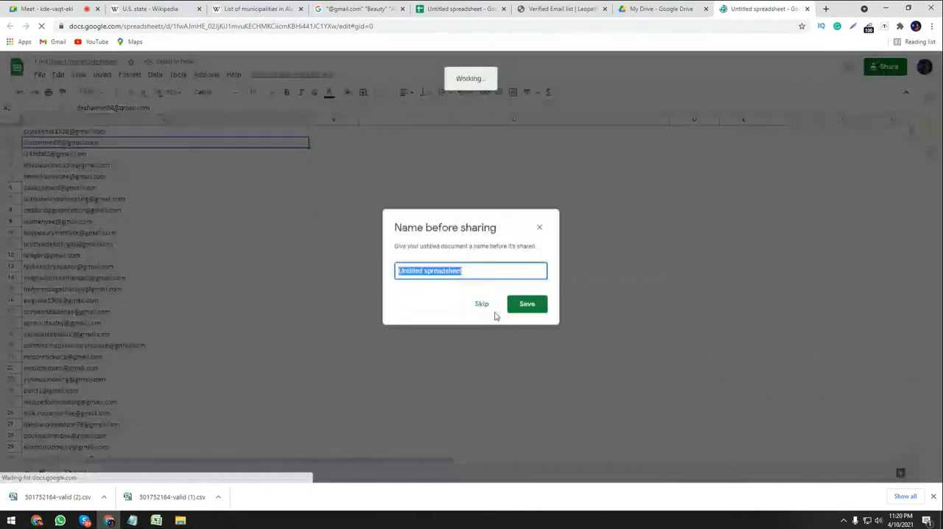
click(472, 312)
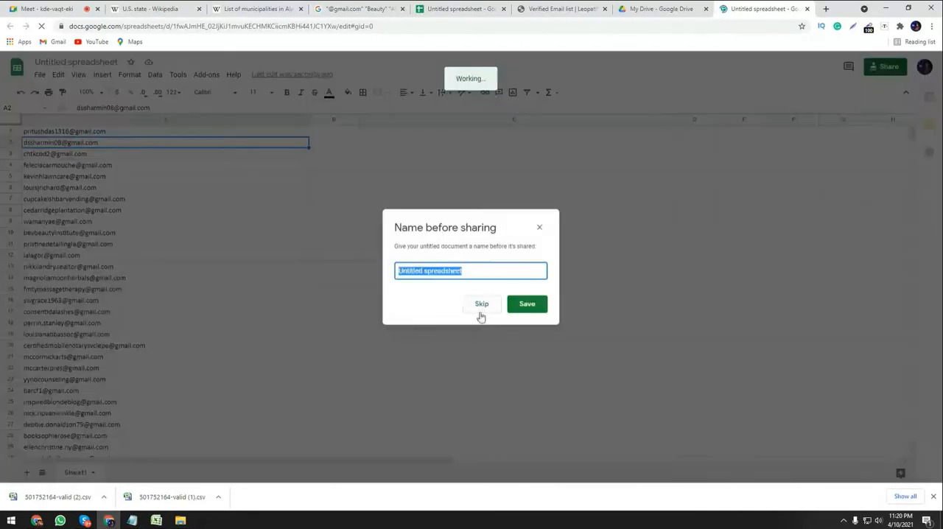
click(479, 313)
click(336, 346)
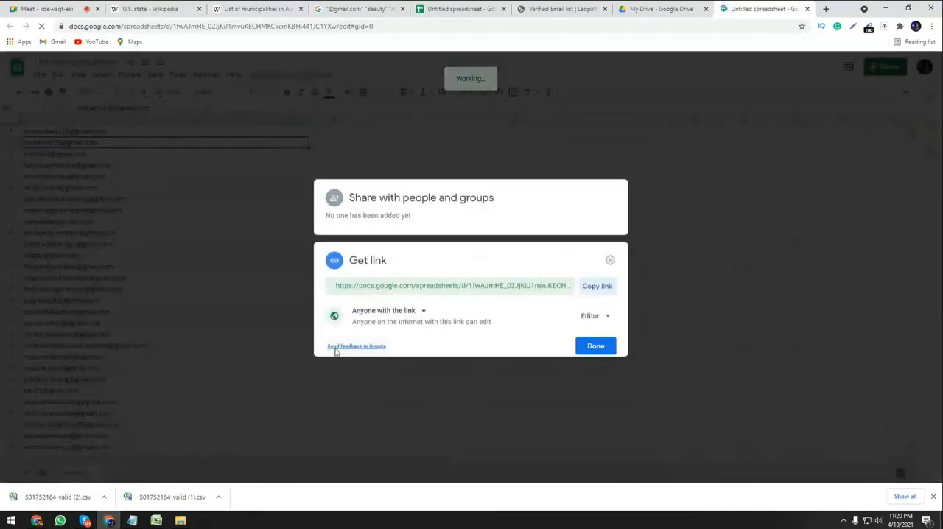
click(596, 281)
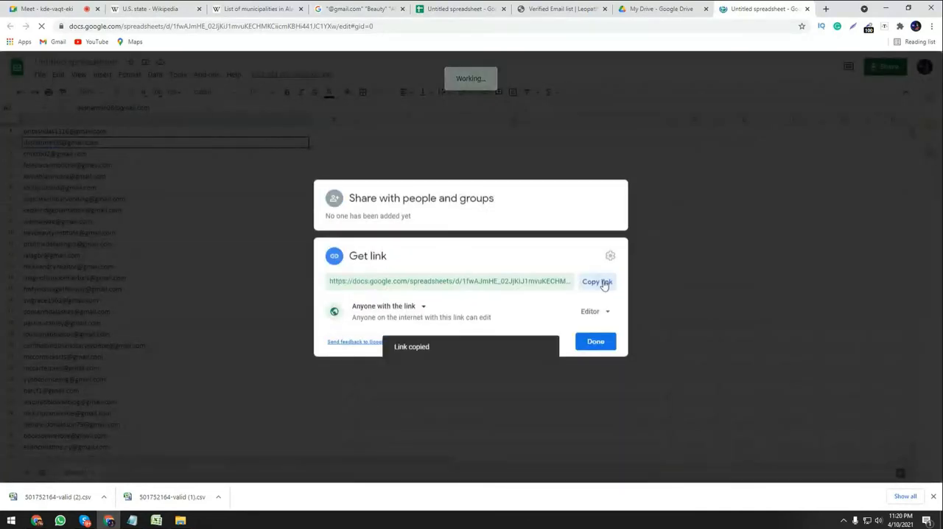
click(598, 343)
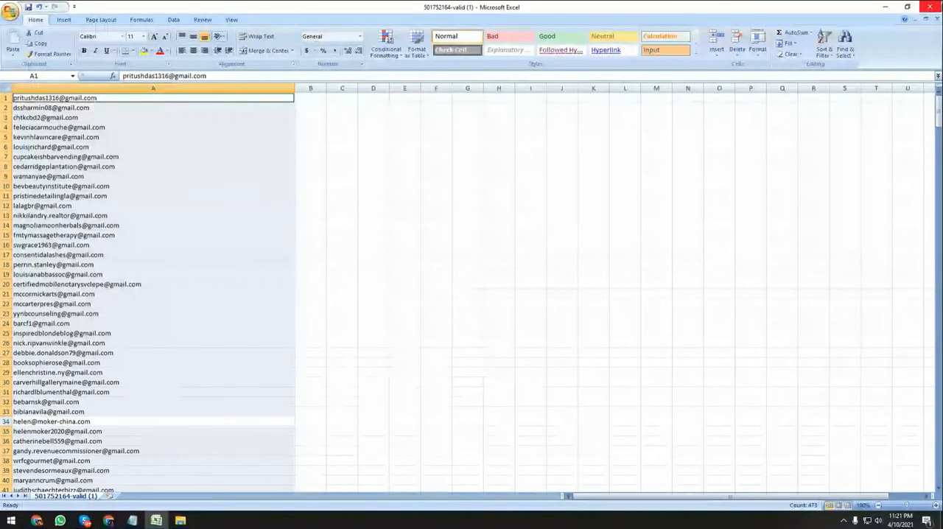
Close the 501752164-valid (1) workbook in Excel.
click(929, 7)
click(463, 289)
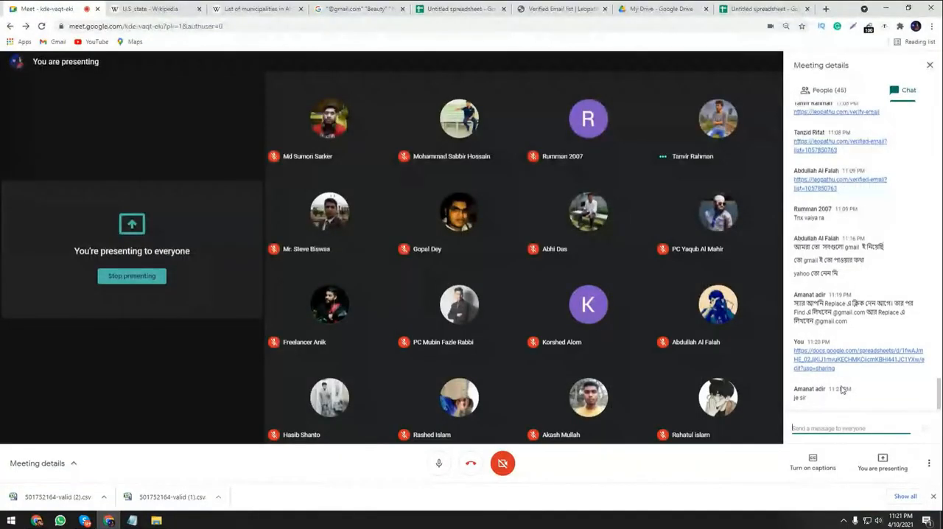
Hide the Google Meet chat and close the open File Explorer and Notepad windows.
click(929, 65)
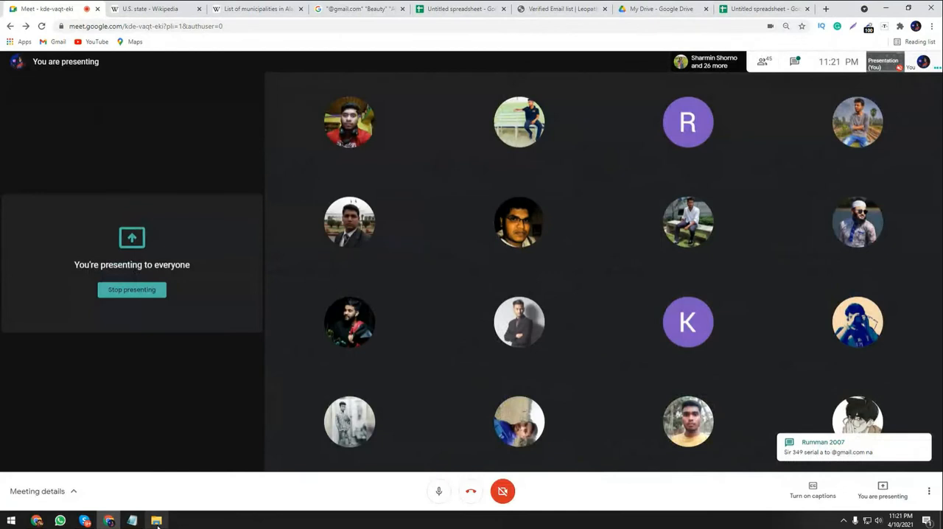
right_click(157, 522)
click(140, 498)
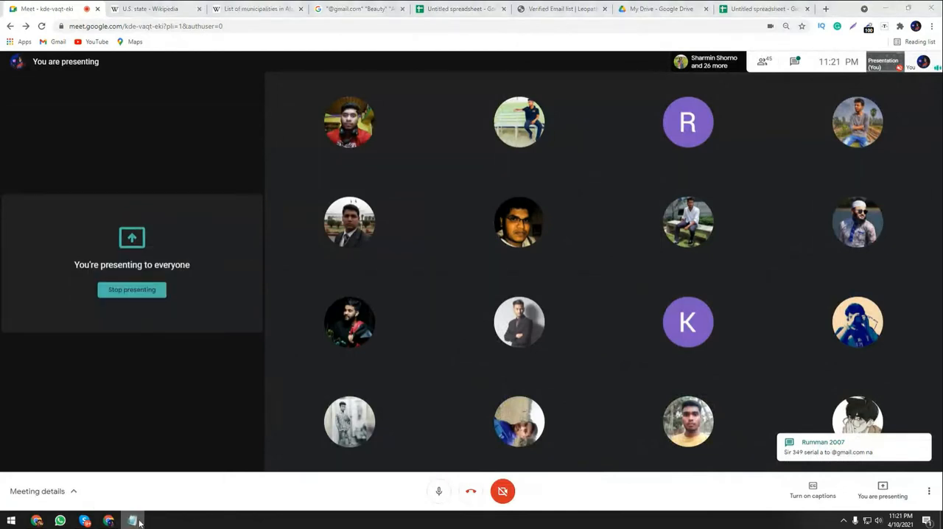
right_click(140, 522)
click(132, 499)
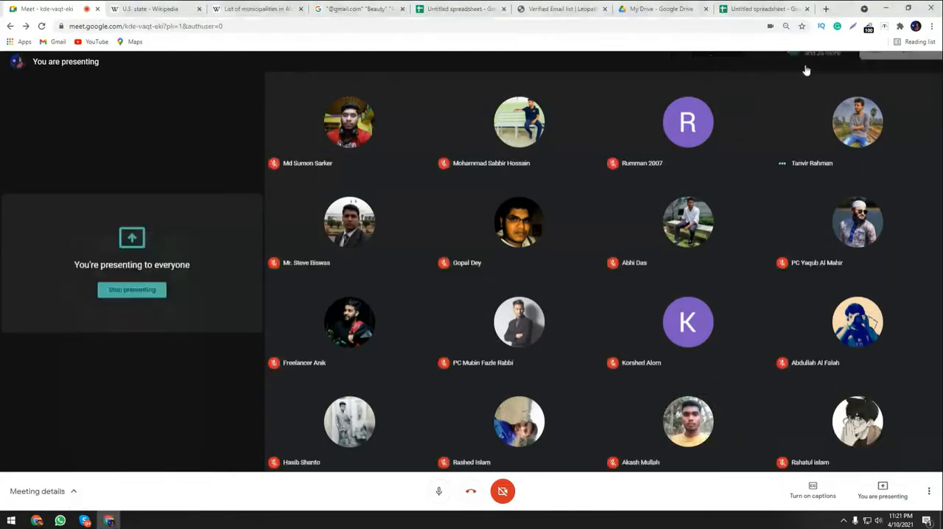
Read the latest message in the Google Meet chat and check the reported non-Gmail entry in cell A349 of the Google spreadsheet.
click(794, 62)
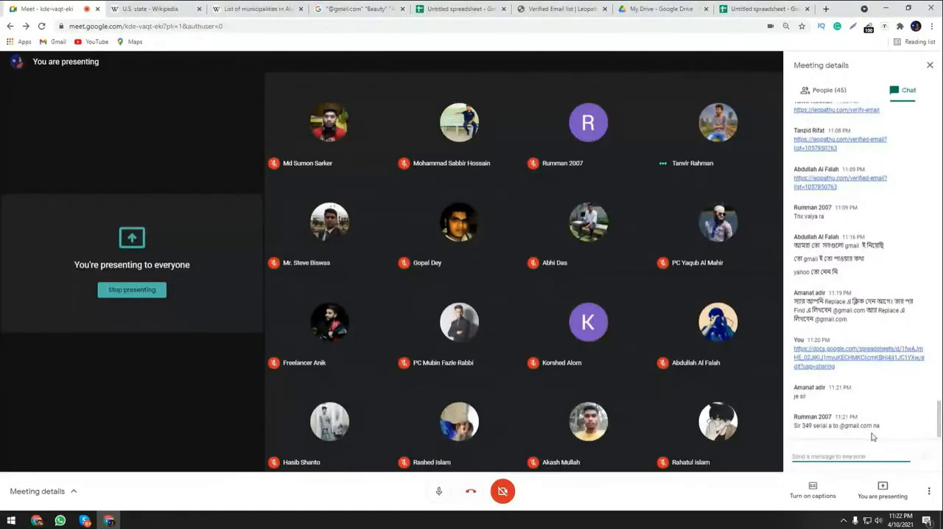
click(736, 6)
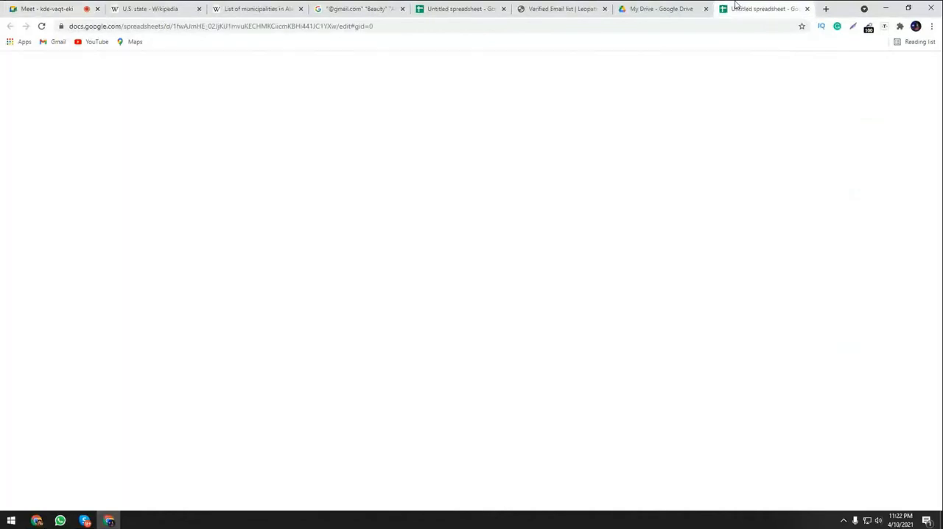
scroll(172, 332, down, 20)
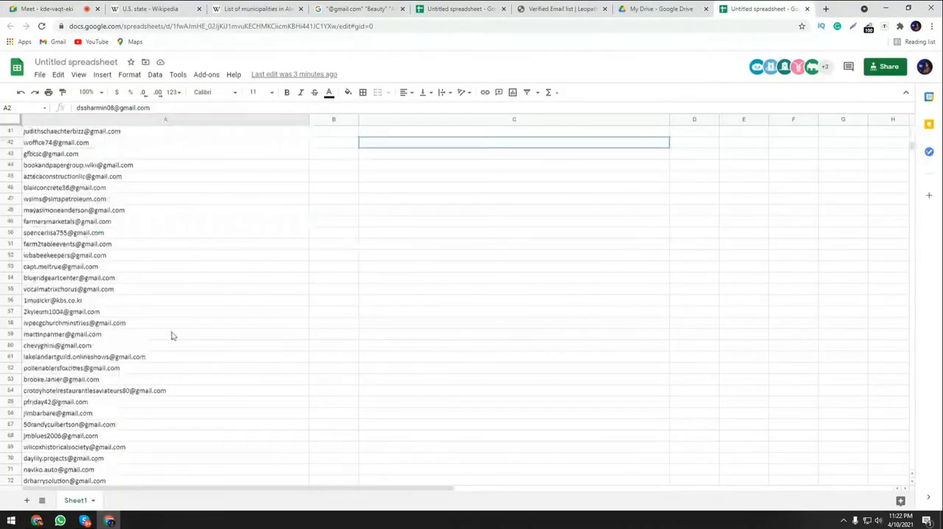
scroll(111, 353, down, 14)
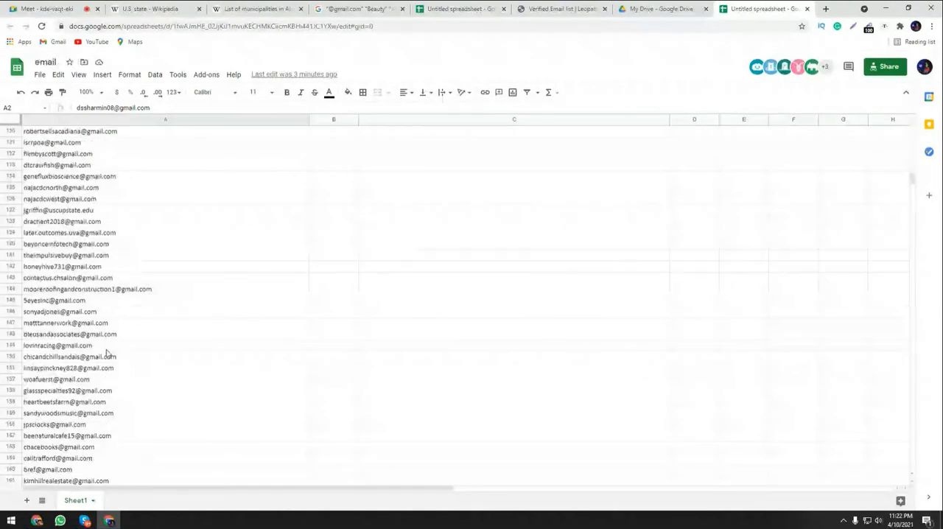
scroll(87, 164, down, 20)
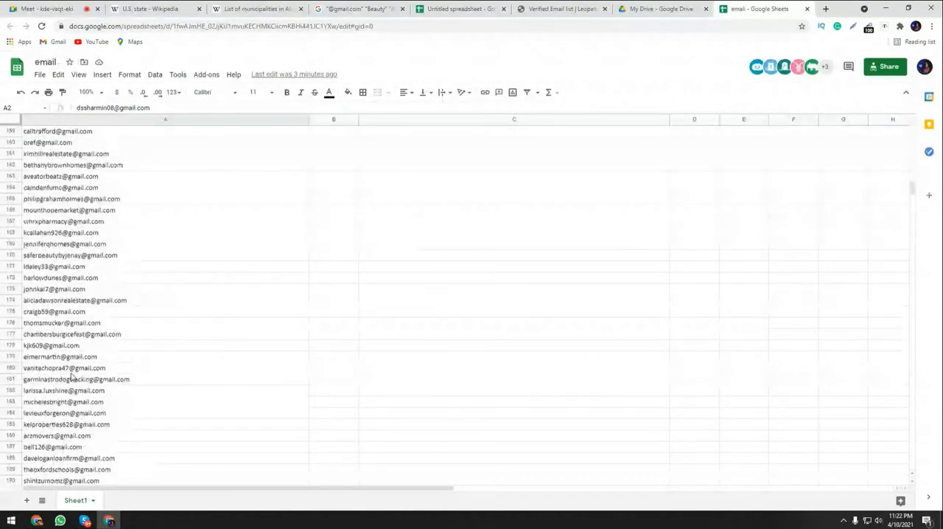
scroll(108, 380, down, 20)
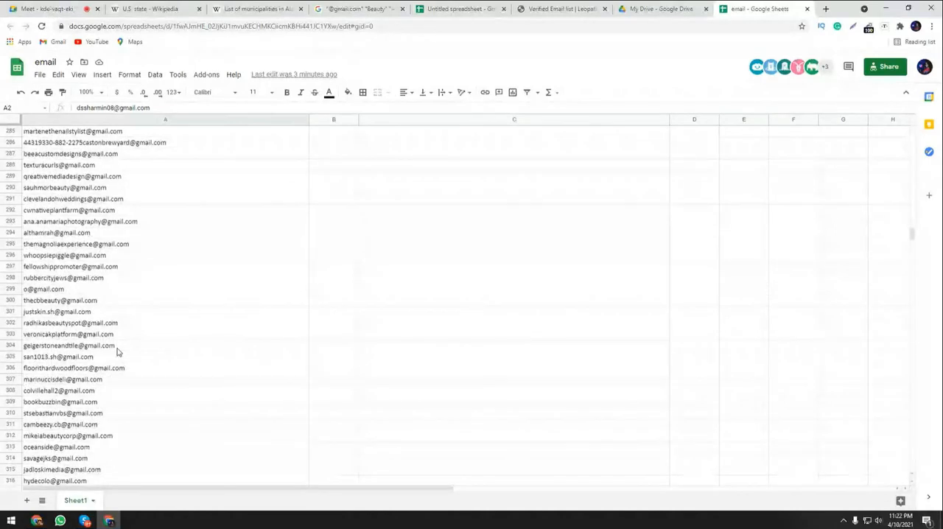
scroll(118, 354, down, 17)
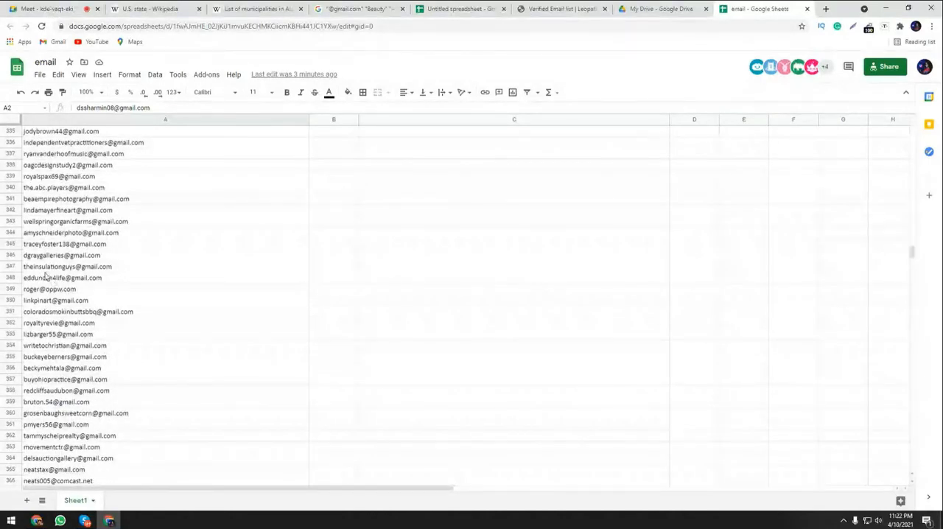
click(206, 289)
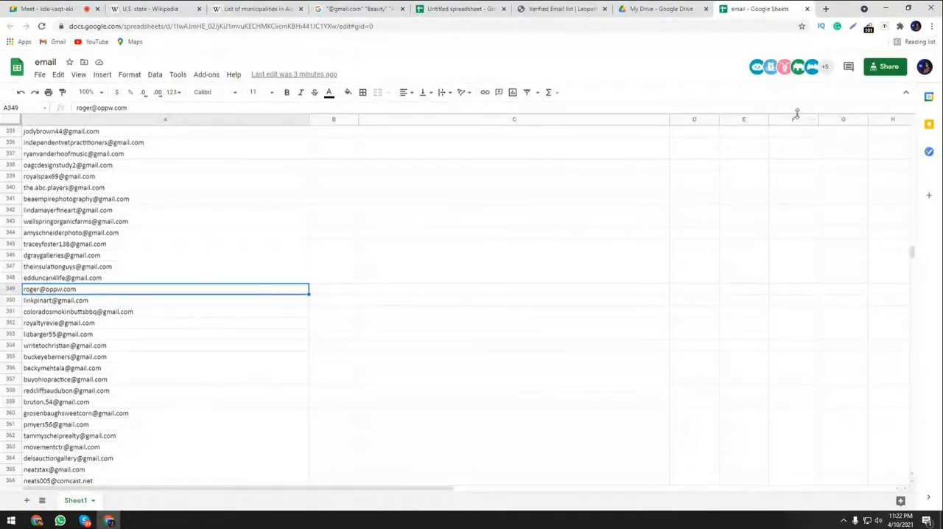
click(806, 11)
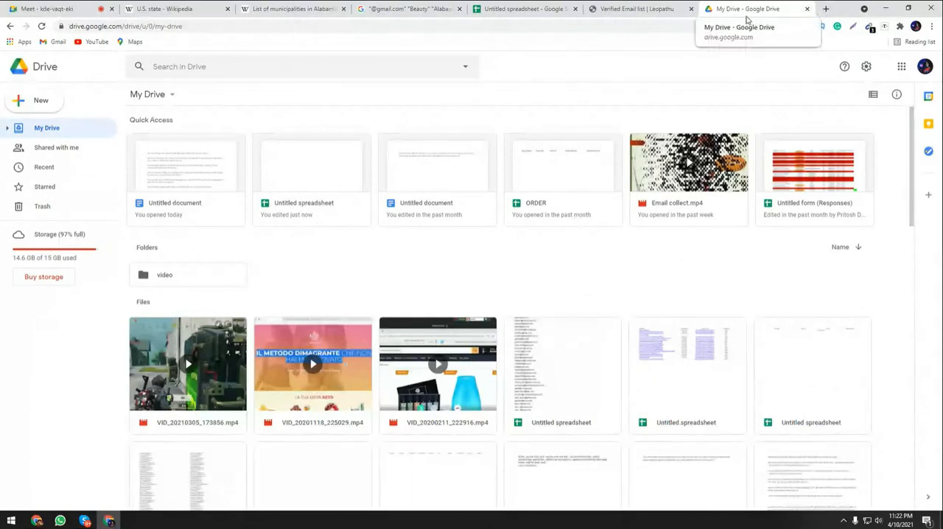
click(682, 9)
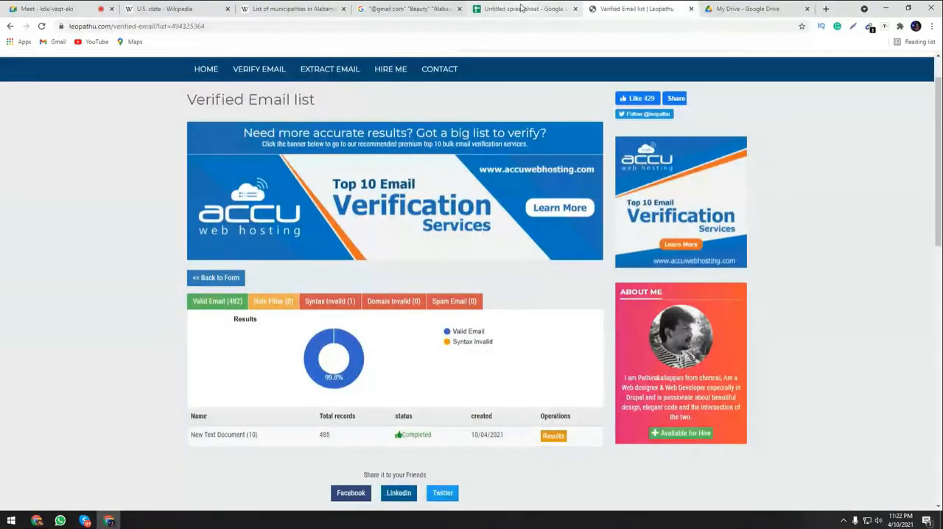
click(416, 9)
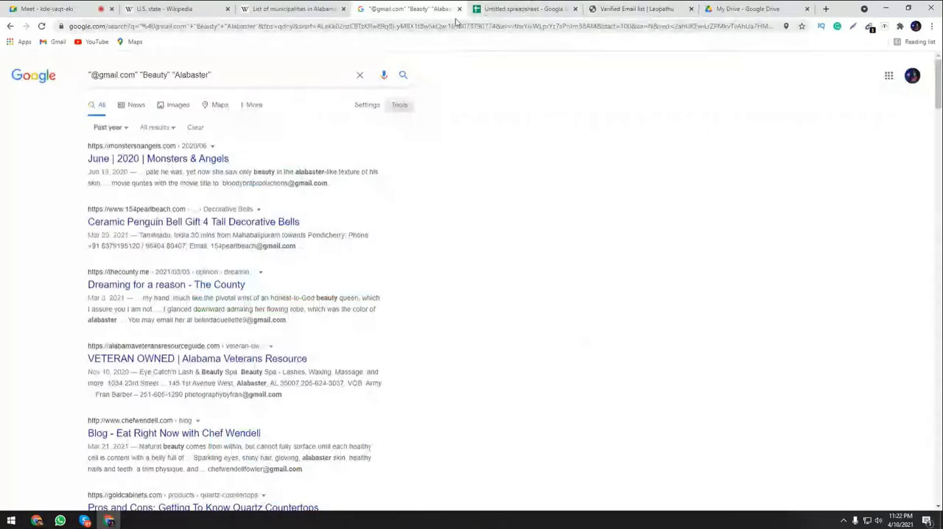
click(459, 9)
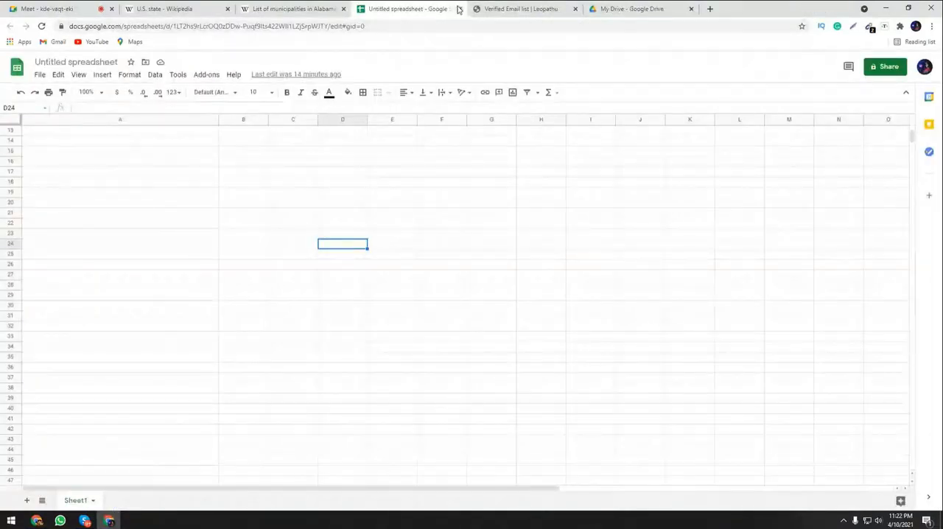
click(459, 9)
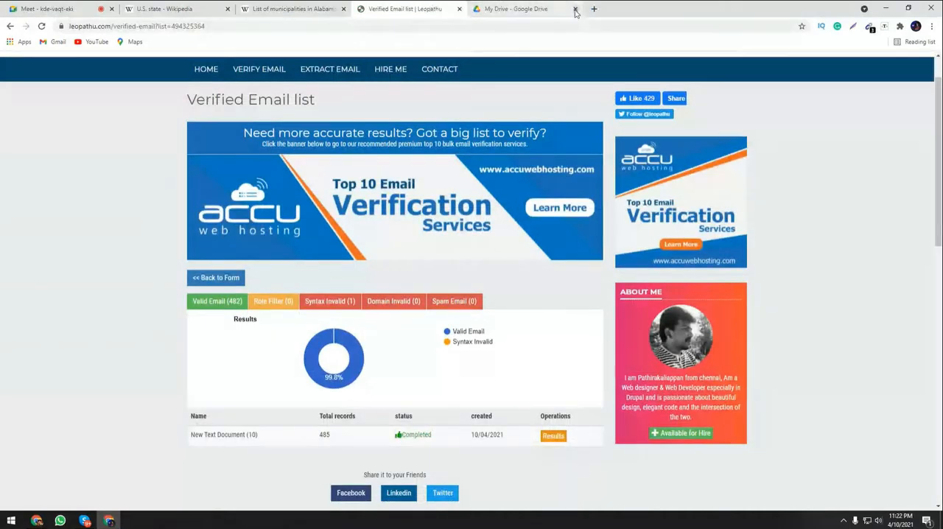
Hide the chat in the Google Meet meeting and open a new blank browser tab.
click(536, 10)
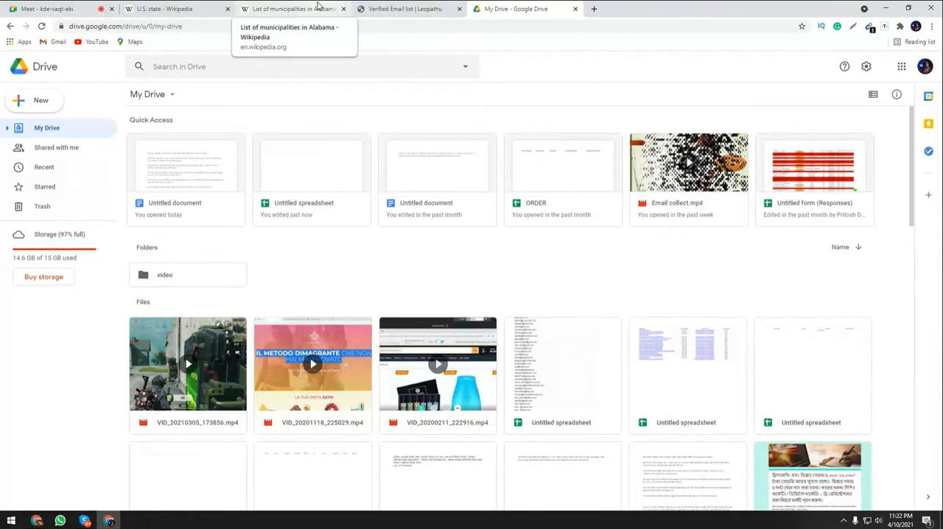
click(162, 5)
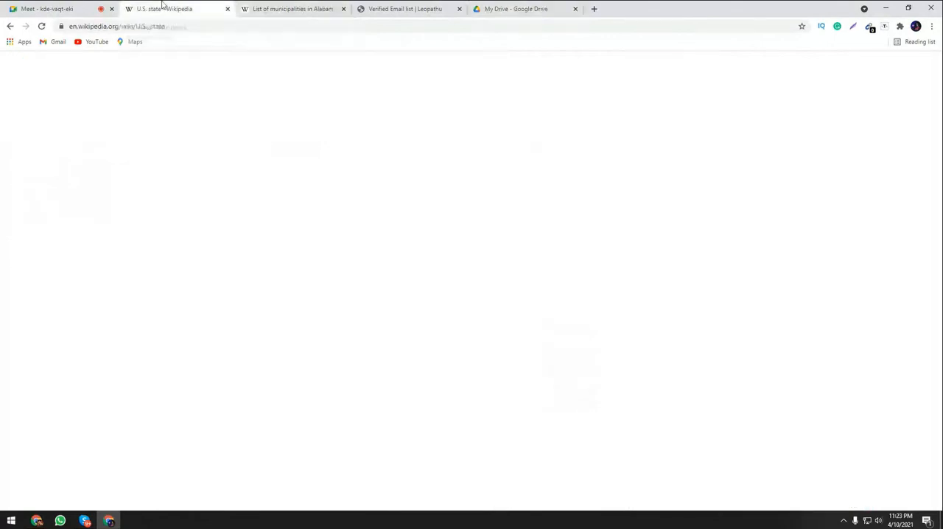
click(68, 7)
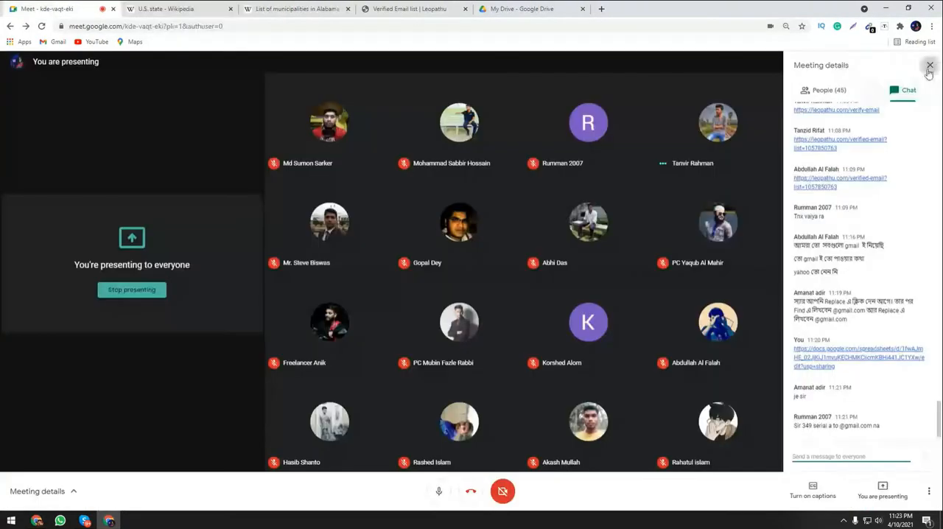
click(930, 66)
click(538, 9)
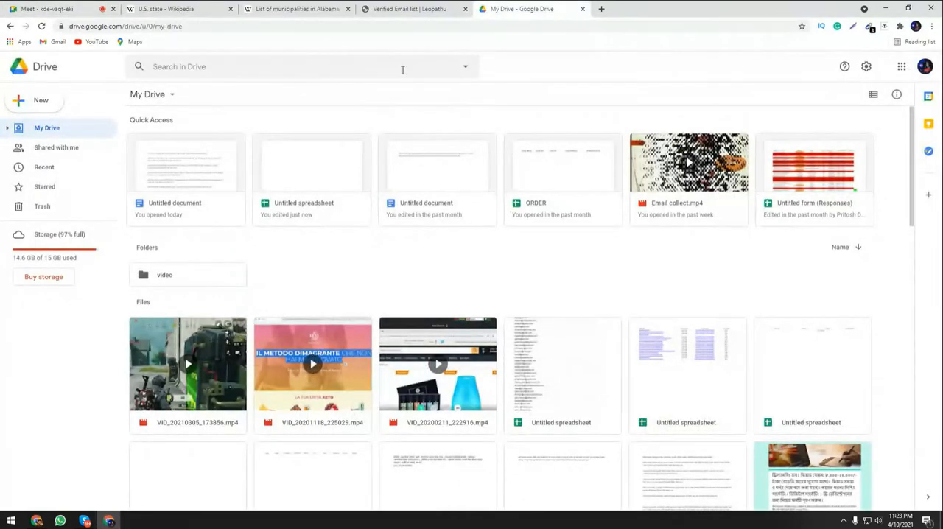
click(601, 9)
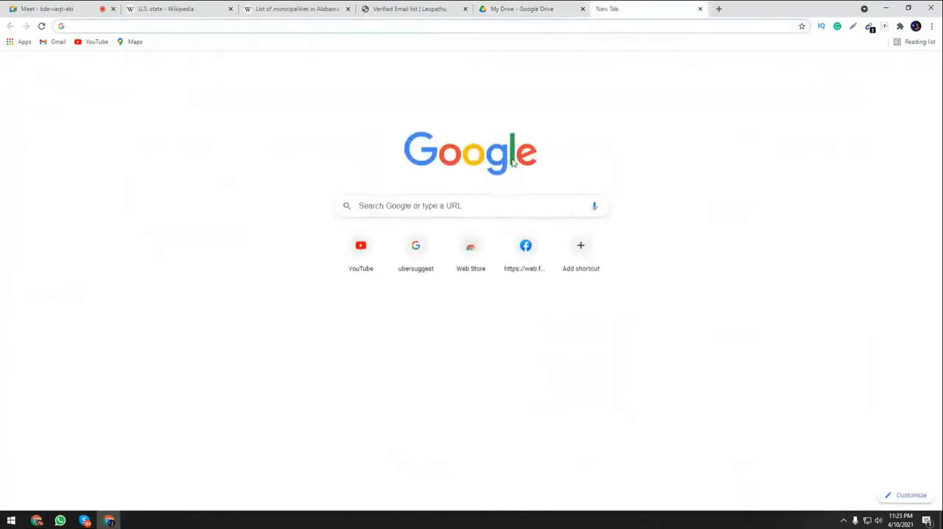
Minimise the browser and open New Text Document from the E-mail Marketing folder on the Class (F:) drive, maximised in Notepad.
click(884, 9)
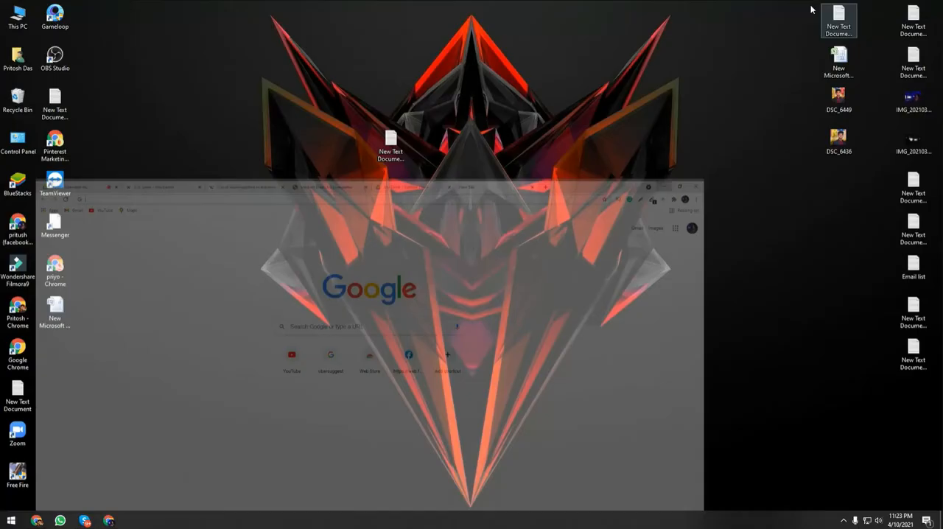
double_click(17, 16)
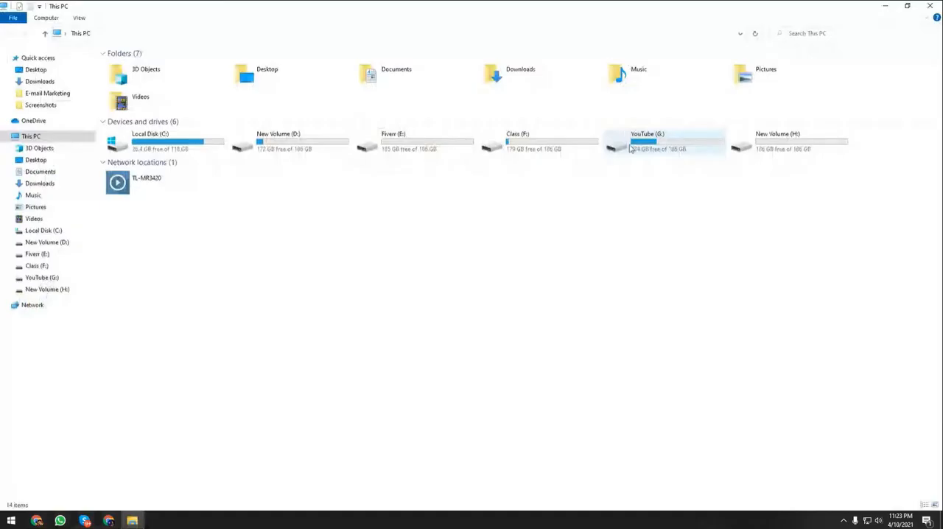
double_click(540, 153)
double_click(181, 89)
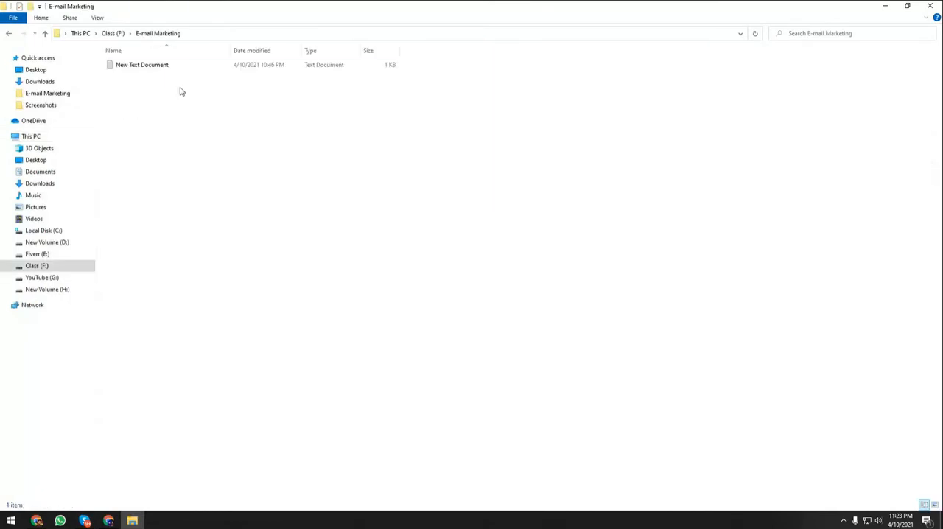
double_click(143, 65)
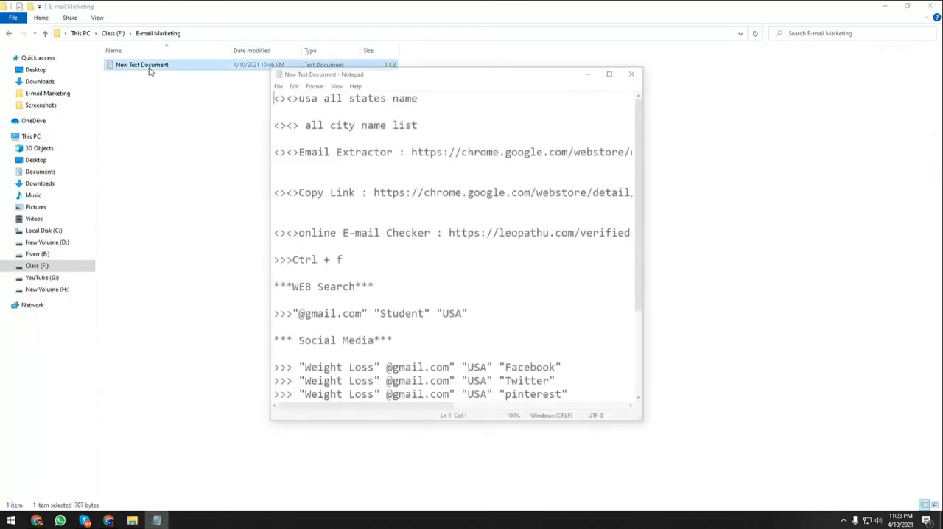
click(612, 71)
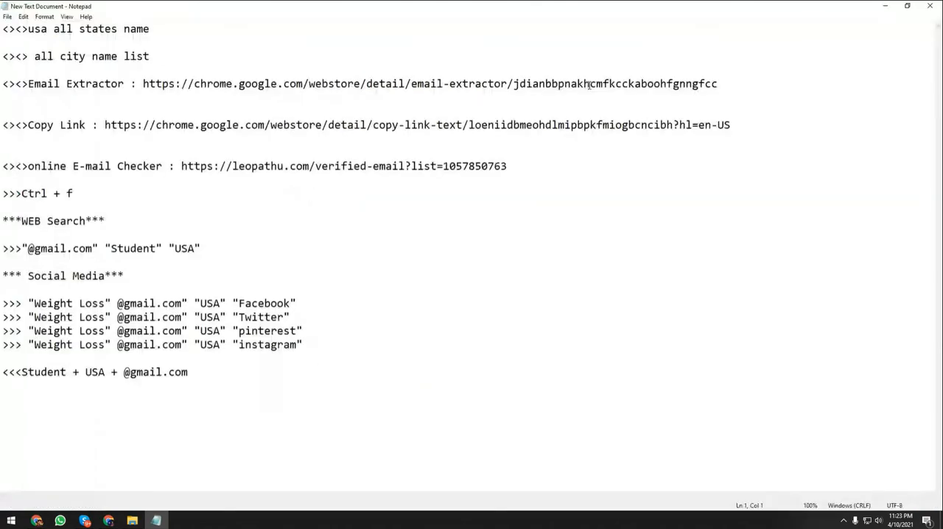
Copy all the notes and send them in Skype to the TechBond IT 18 Jan 2021 CPA Online Night Batch-055 group.
drag(189, 372, 2, 30)
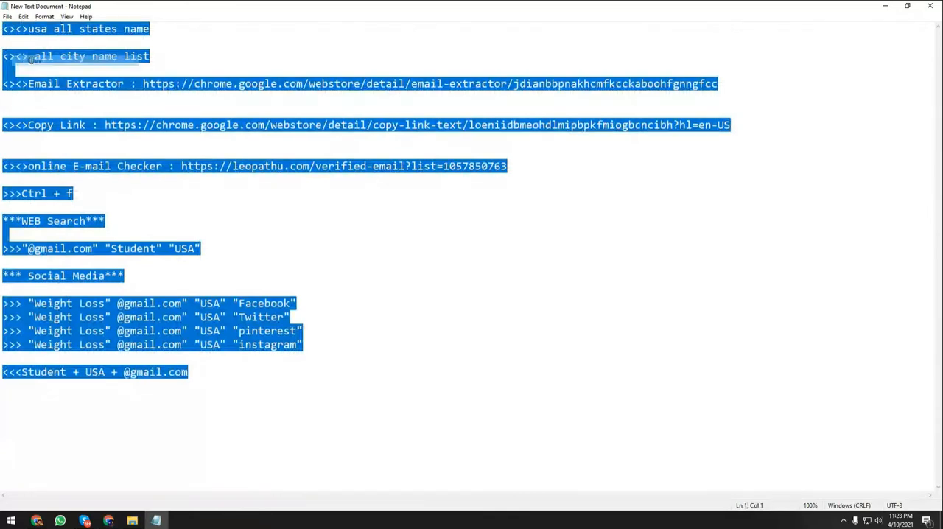
click(83, 520)
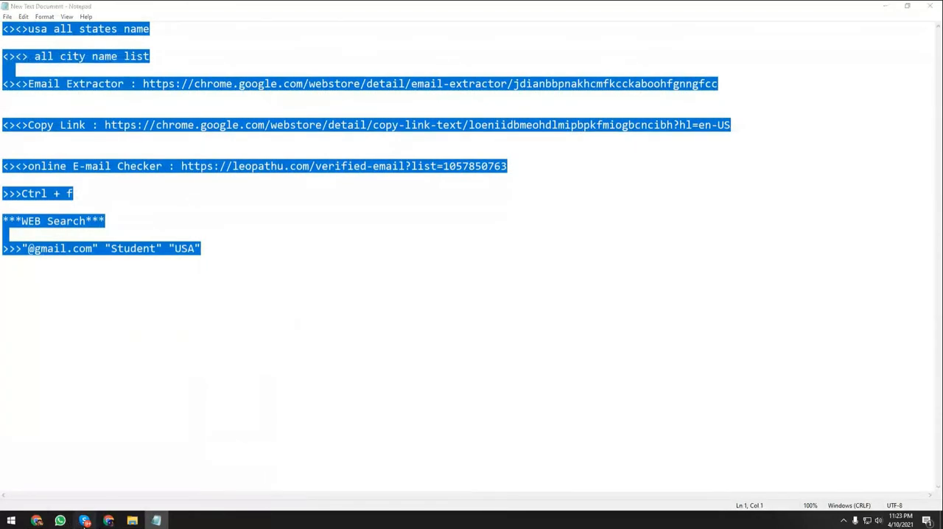
click(544, 108)
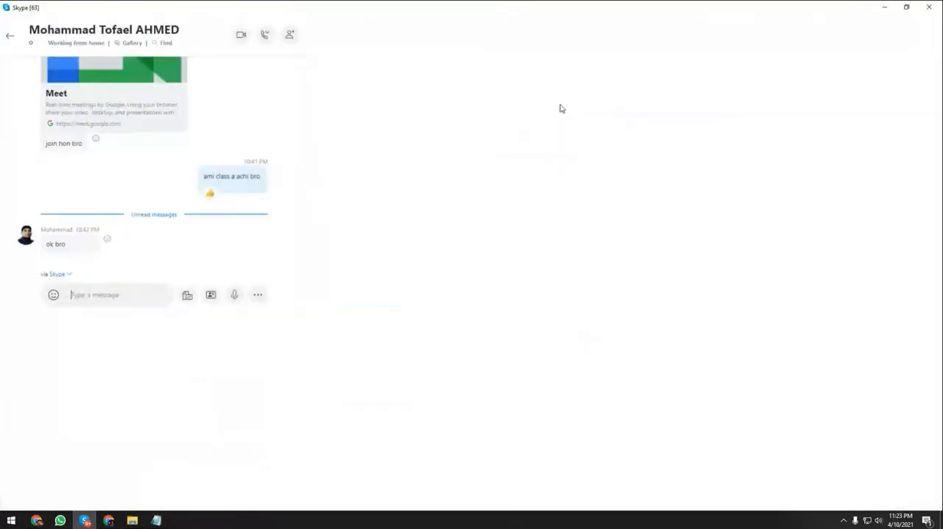
click(50, 151)
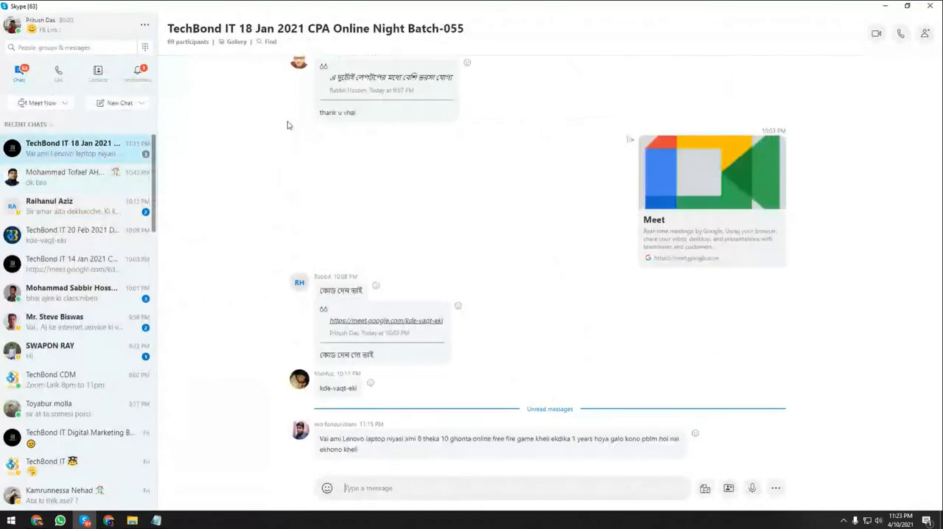
click(339, 483)
key(ctrl+v)
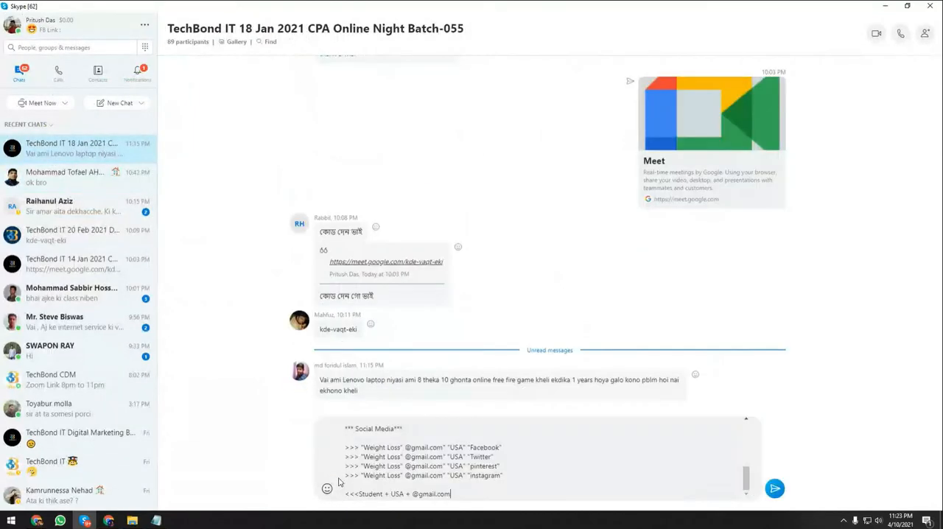
key(Return)
Send the same notes to the TechBond IT 20 Feb 2021 Digital Marketing Batch-06 and 14 Jan 2021 CPA Online Night Batch-054 groups.
click(82, 234)
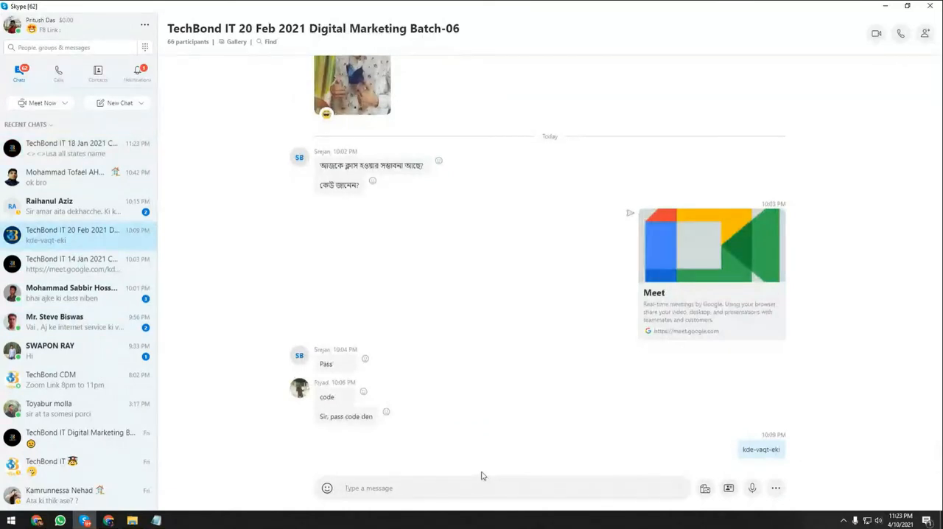
key(ctrl+v)
key(Return)
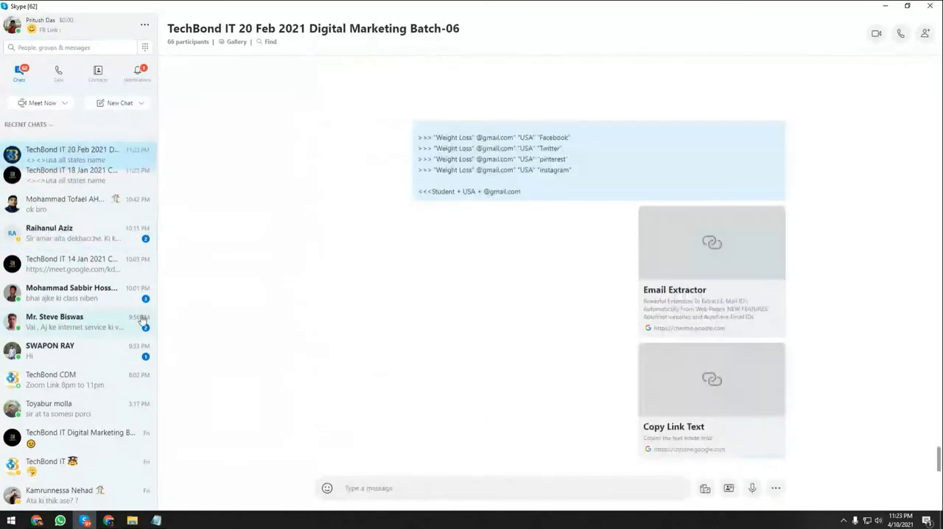
click(113, 274)
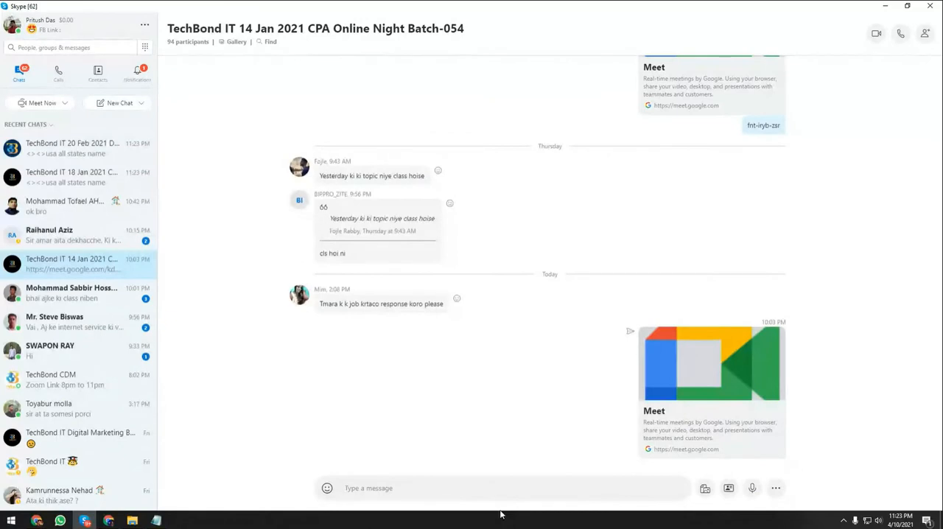
key(ctrl+v)
key(Return)
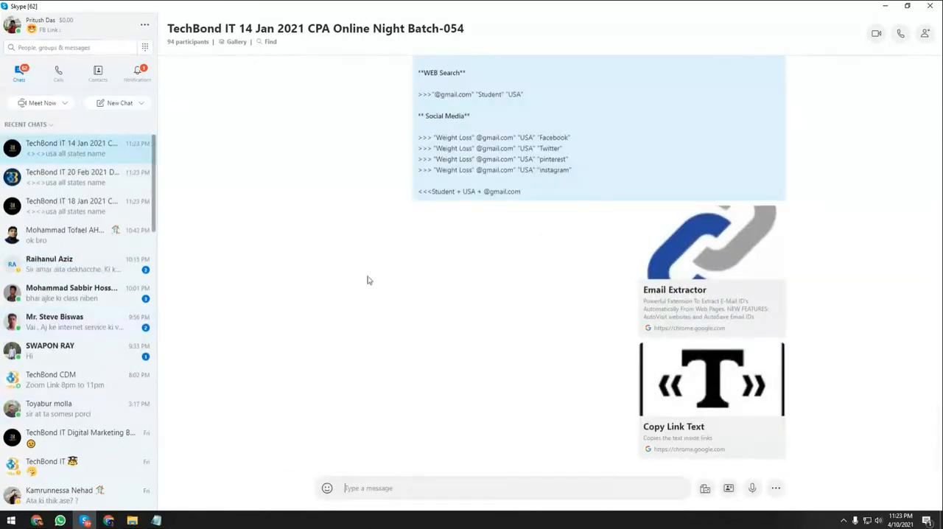
scroll(367, 280, up, 1)
scroll(454, 288, up, 2)
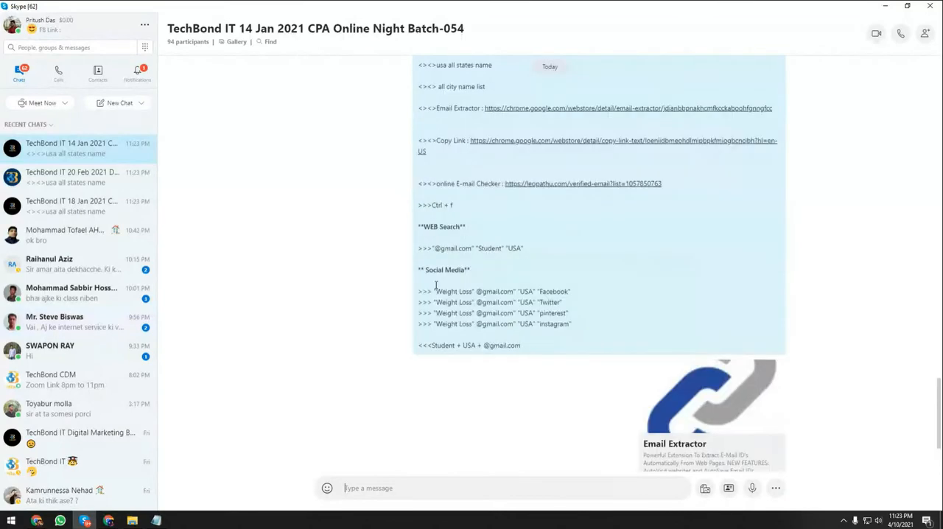
Switch back to Notepad, minimise the notes and close the E-mail Marketing folder window.
key(alt+Tab)
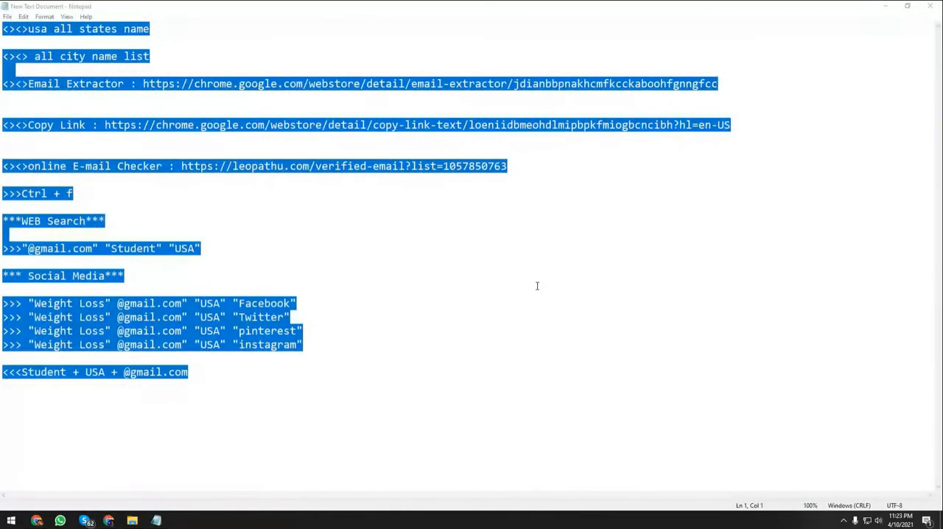
click(364, 255)
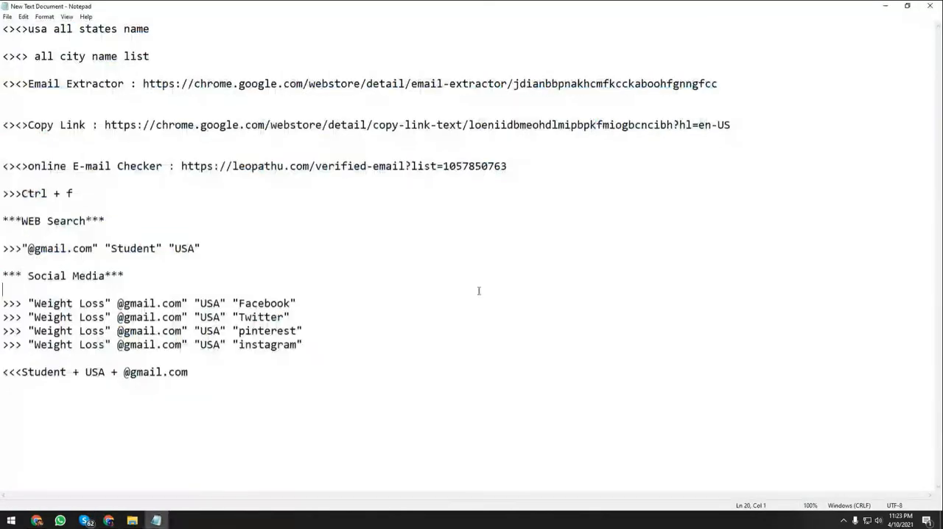
click(886, 6)
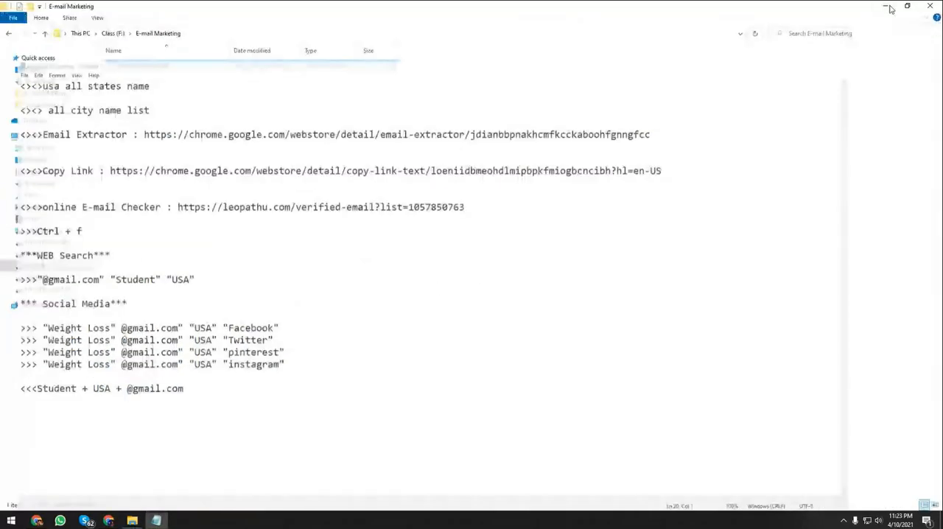
click(929, 6)
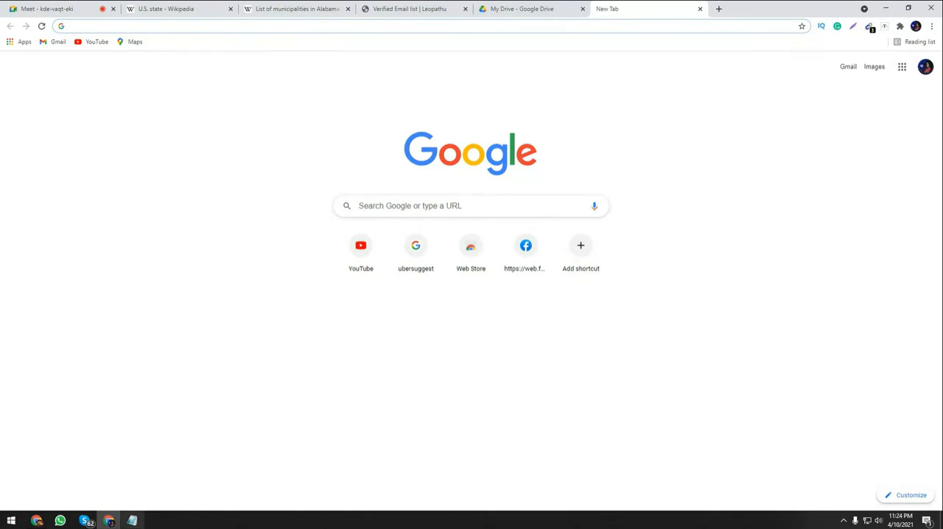
Reopen the Notepad notes and examine the "Weight Loss" social media search queries, including their keyword, country and platform parts.
click(127, 521)
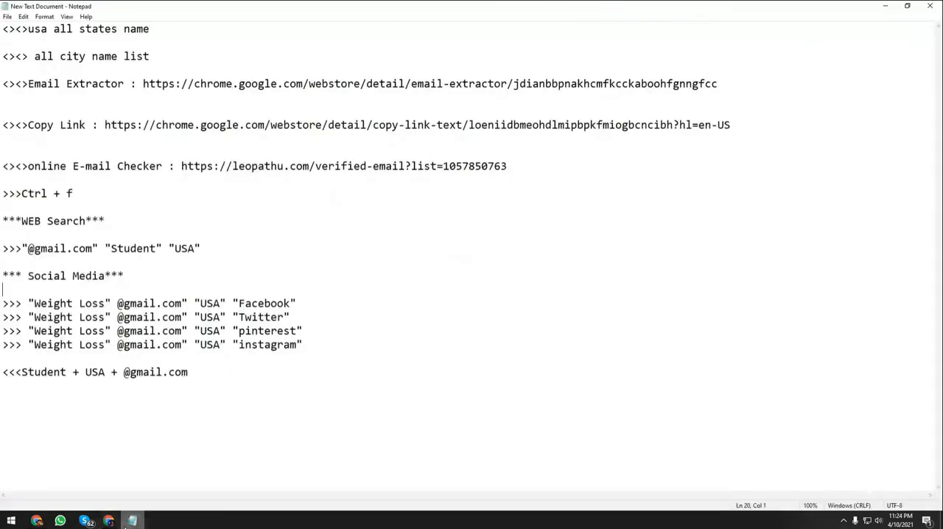
click(103, 304)
key(Right)
key(Right)
key(Right)
key(Right)
drag(221, 304, 202, 304)
click(202, 304)
click(243, 302)
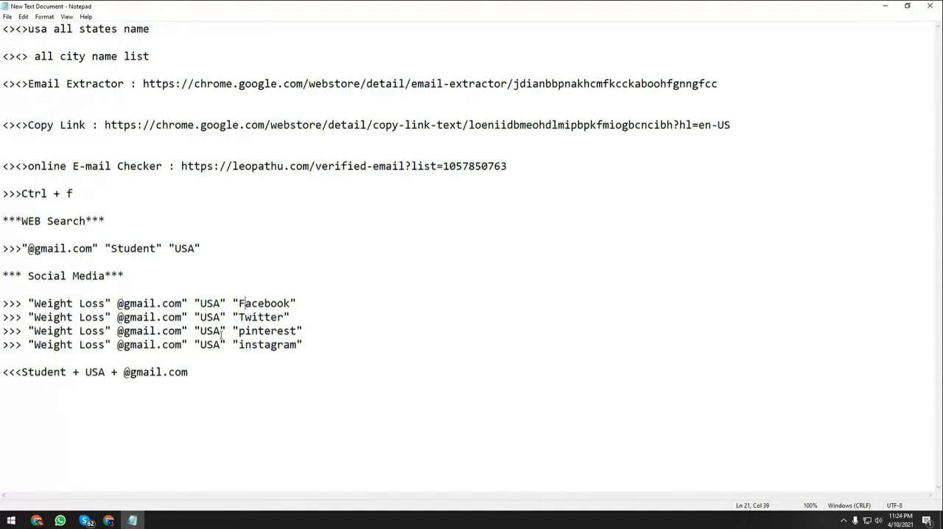
drag(220, 345, 219, 302)
click(219, 345)
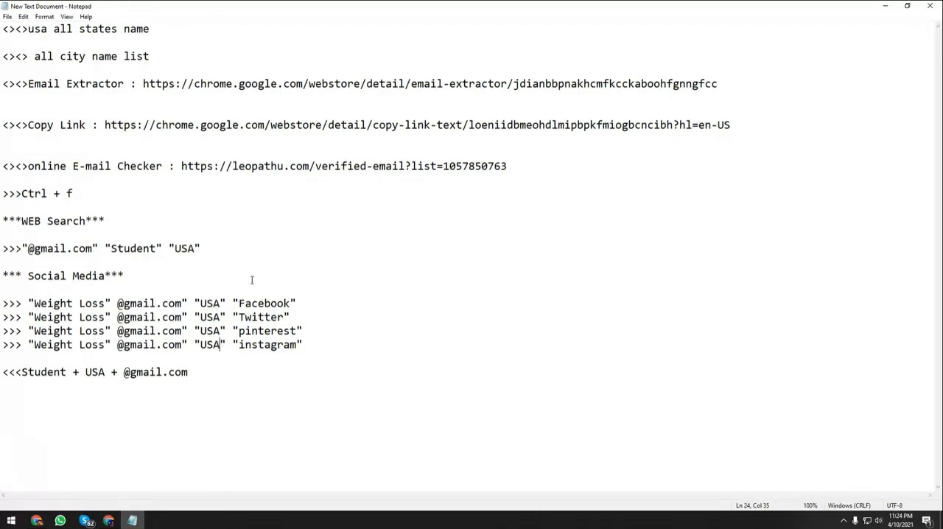
Copy the "Weight Loss" Facebook query from the notes and send it in the Google Meet chat.
drag(296, 303, 28, 302)
key(ctrl+c)
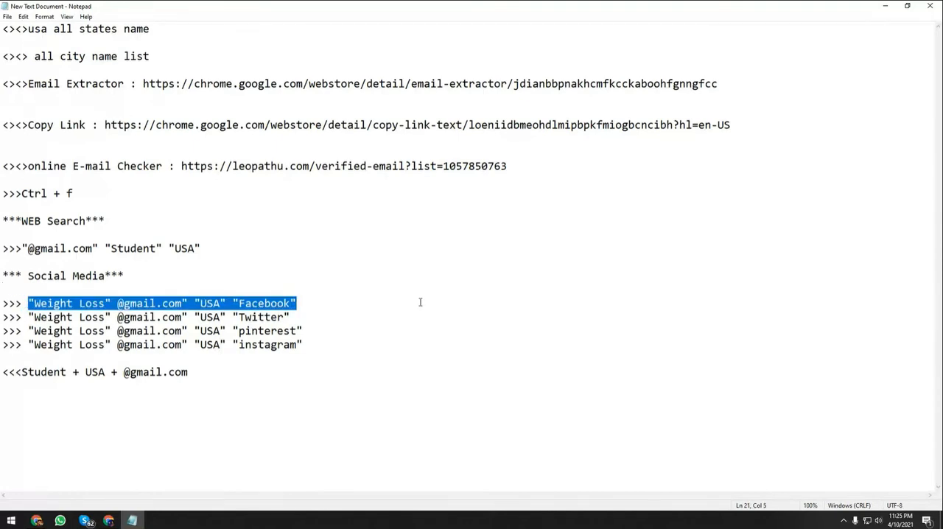
click(885, 6)
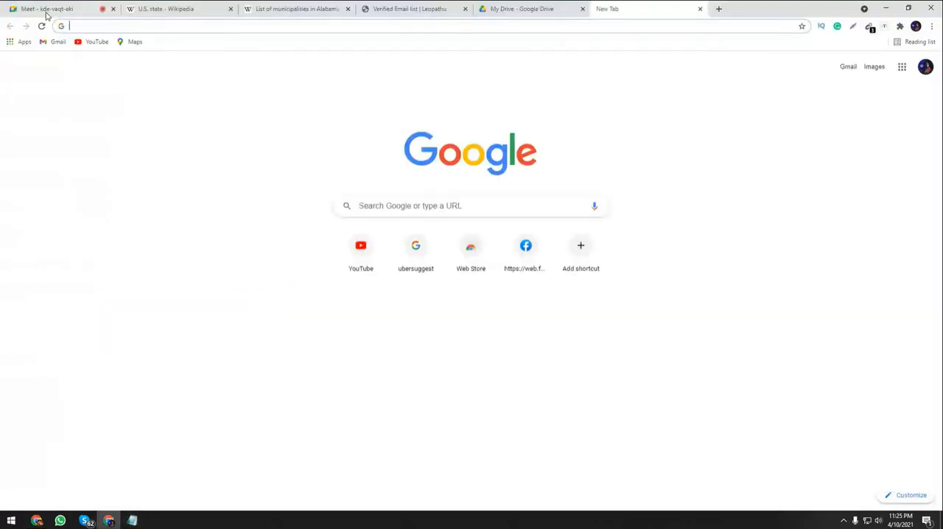
click(46, 12)
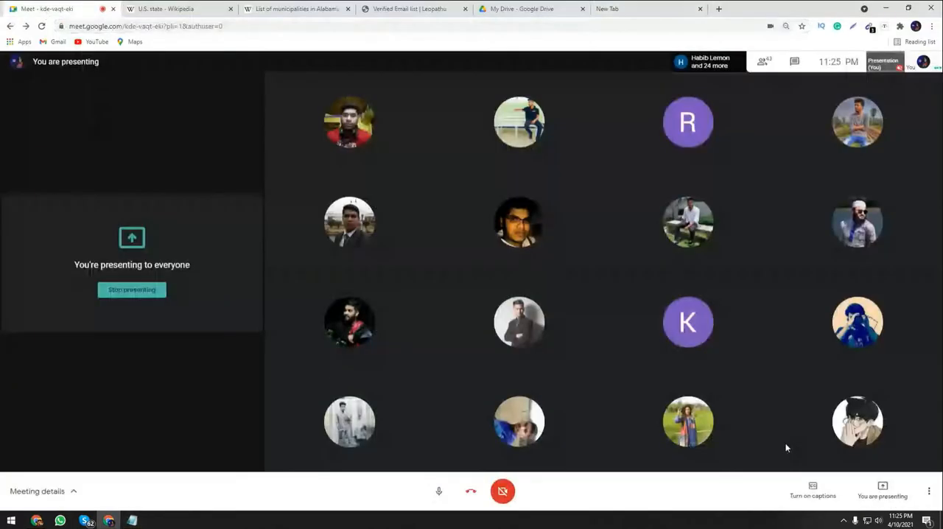
click(795, 62)
click(828, 458)
text("Weight Loss" "@gmail.com" "USA" "Facebook")
key(Return)
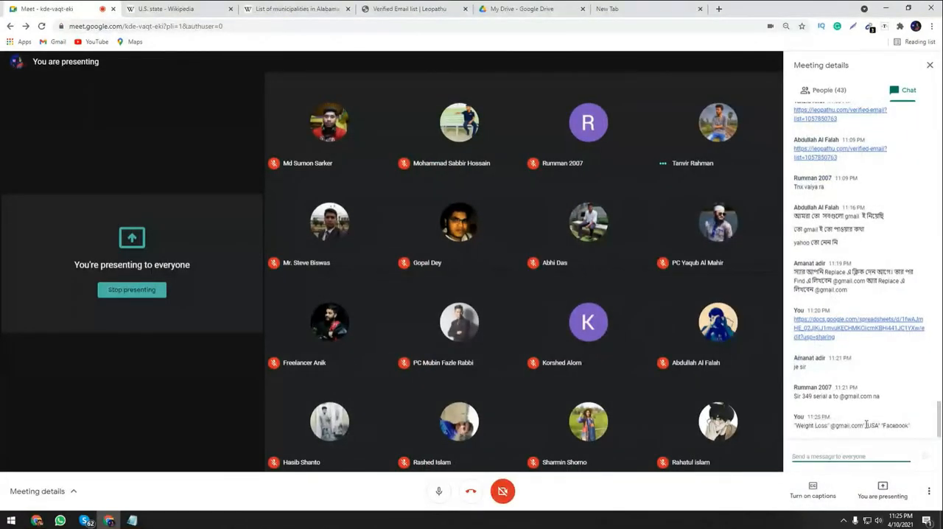
Paste the Facebook query into the empty browser tab's address bar without running it, and check the Meet chat for replies.
click(607, 10)
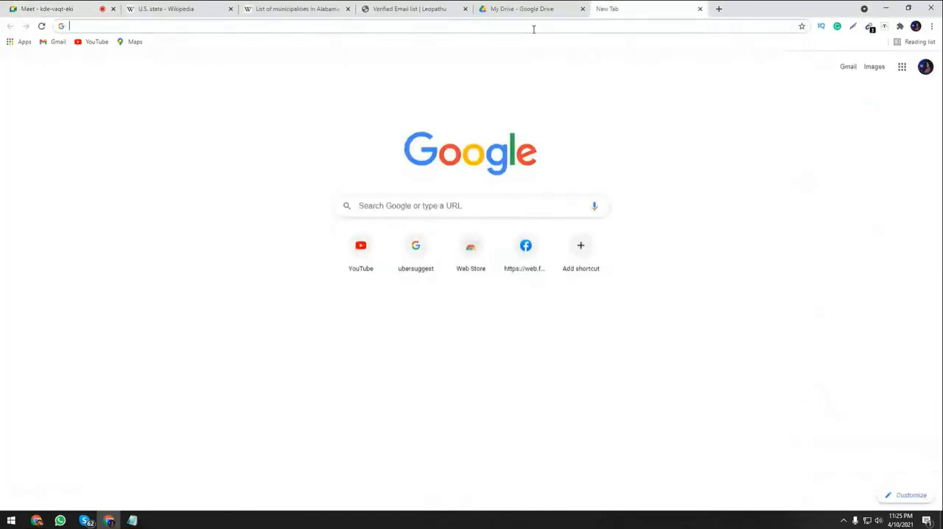
key(ctrl+v)
click(13, 5)
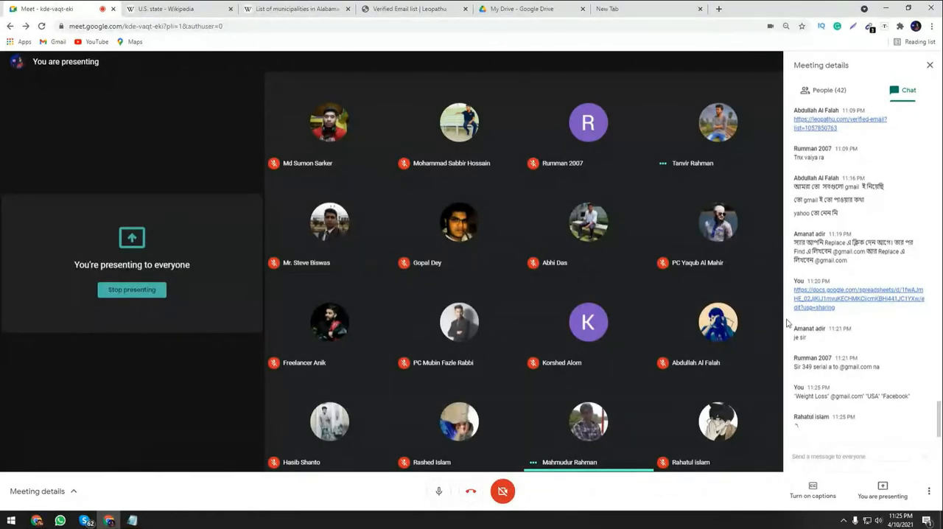
click(618, 8)
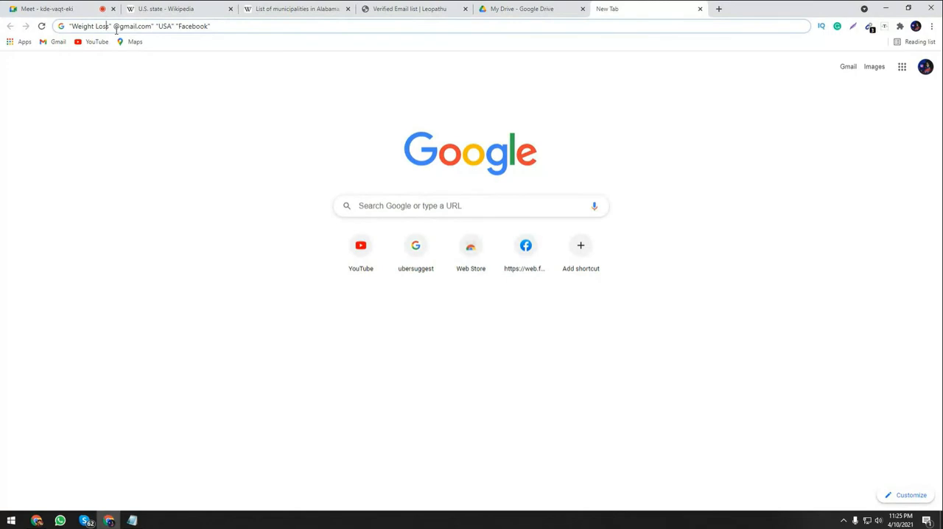
click(30, 7)
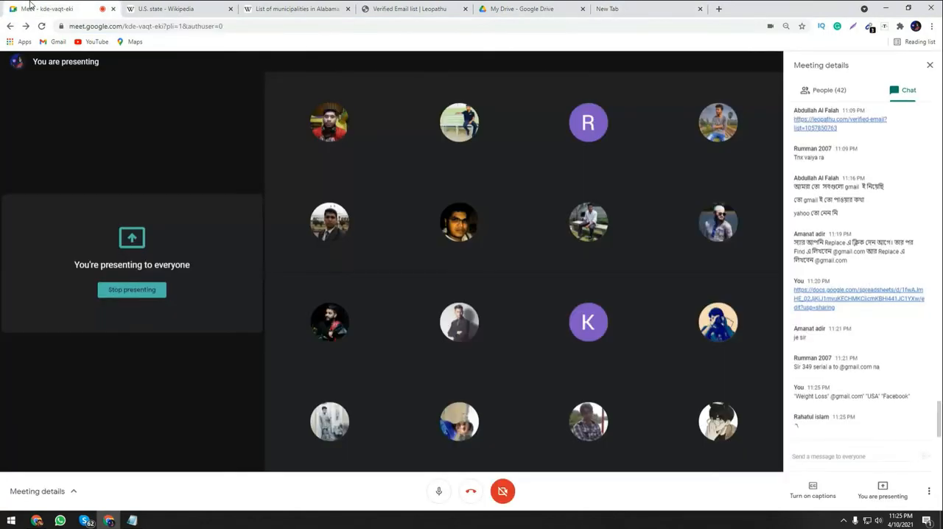
click(645, 5)
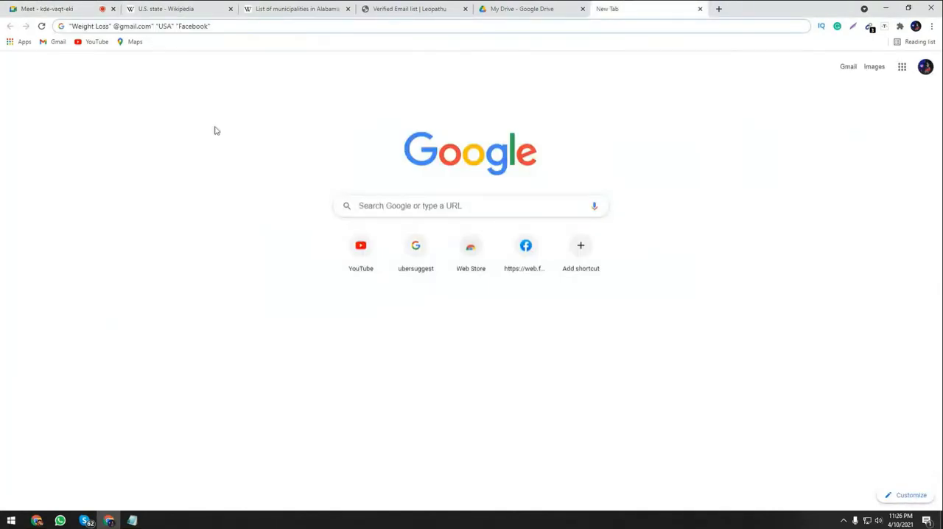
Close the Wikipedia pages on Alabama municipalities and U.S. states, and return to the tab holding the Facebook query.
click(278, 5)
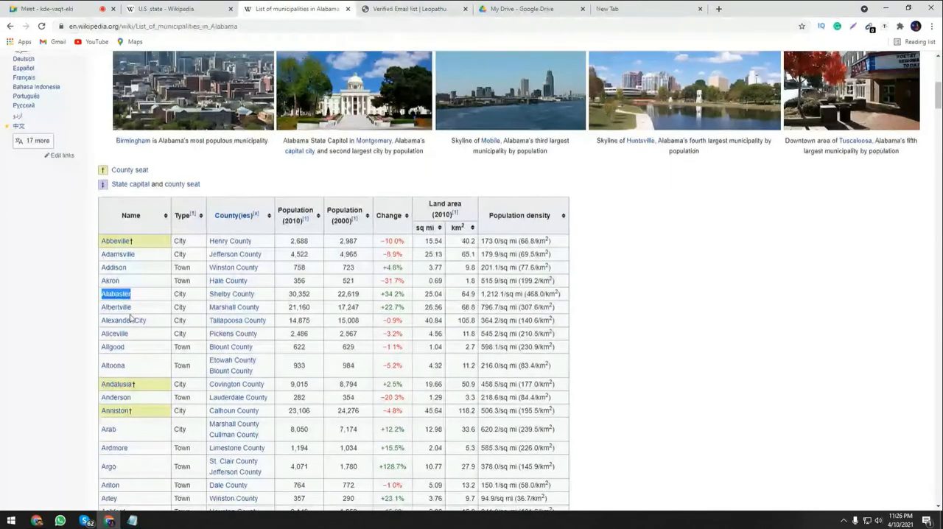
scroll(130, 316, up, 5)
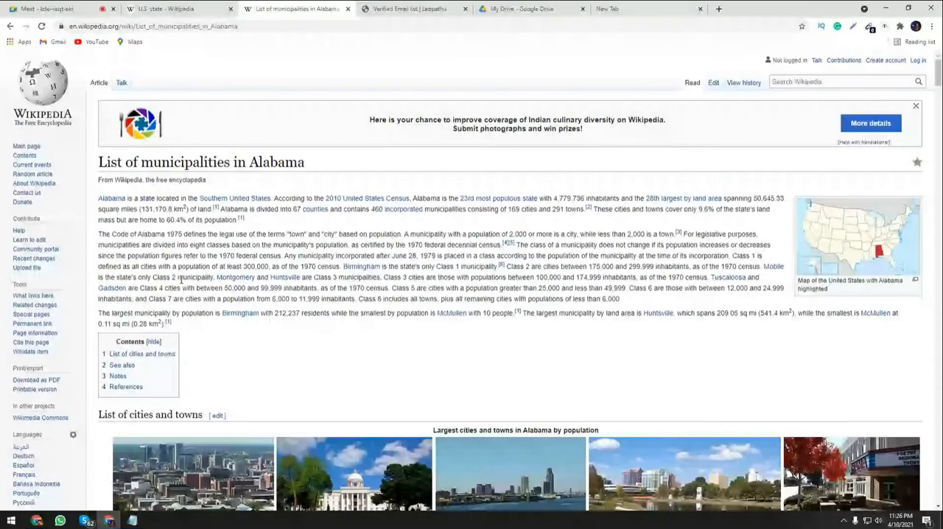
key(ctrl+w)
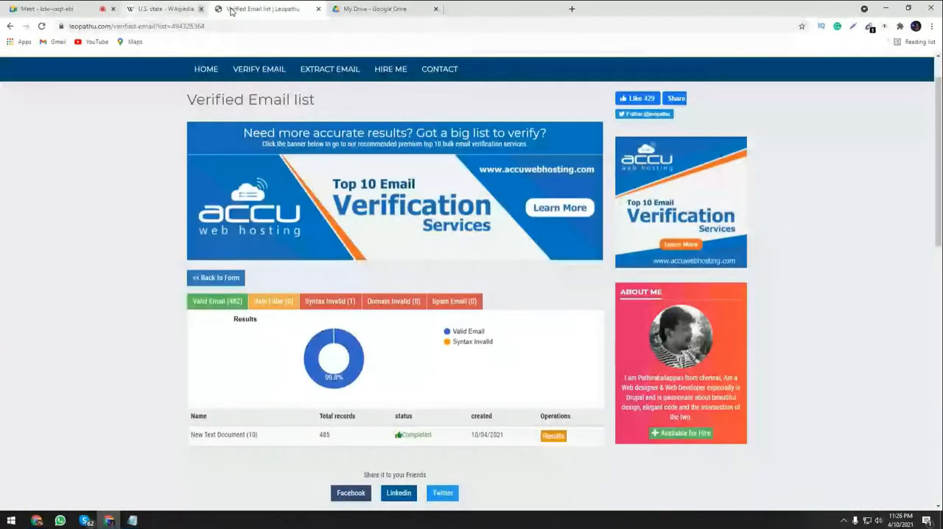
click(231, 9)
click(431, 10)
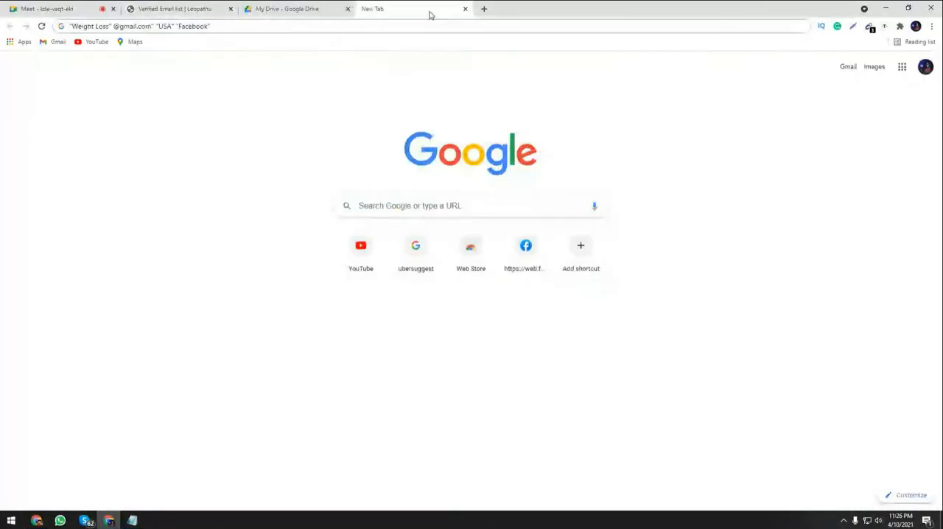
Search for "usa all states name" in a new tab and copy Alabama from Wikipedia's list of states and territories.
click(483, 10)
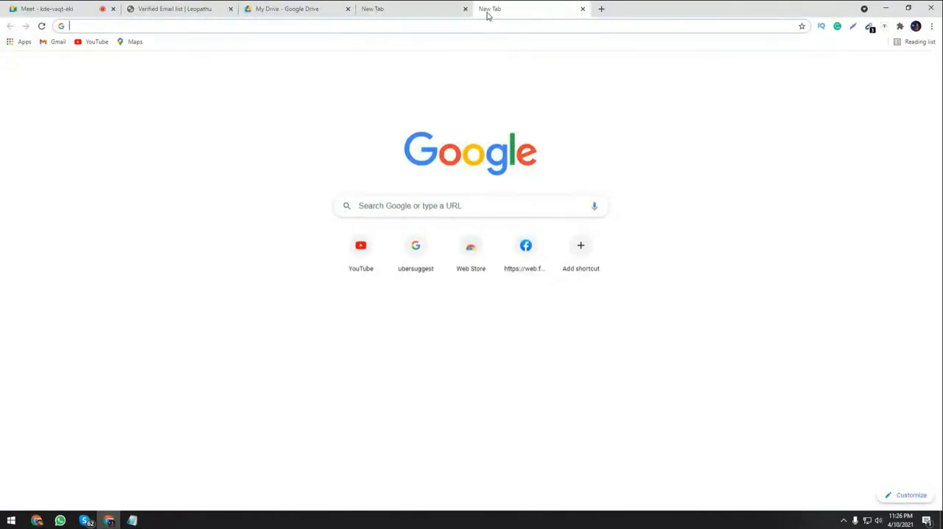
text(u)
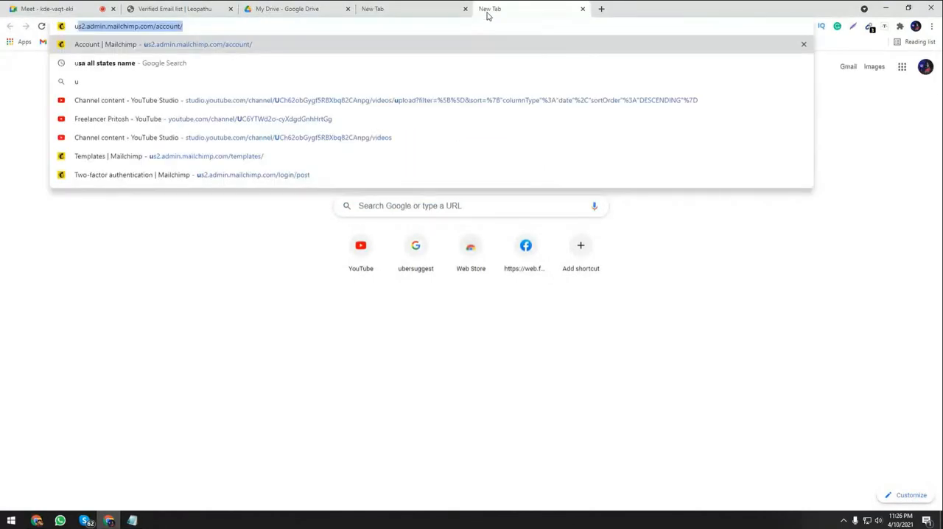
click(115, 65)
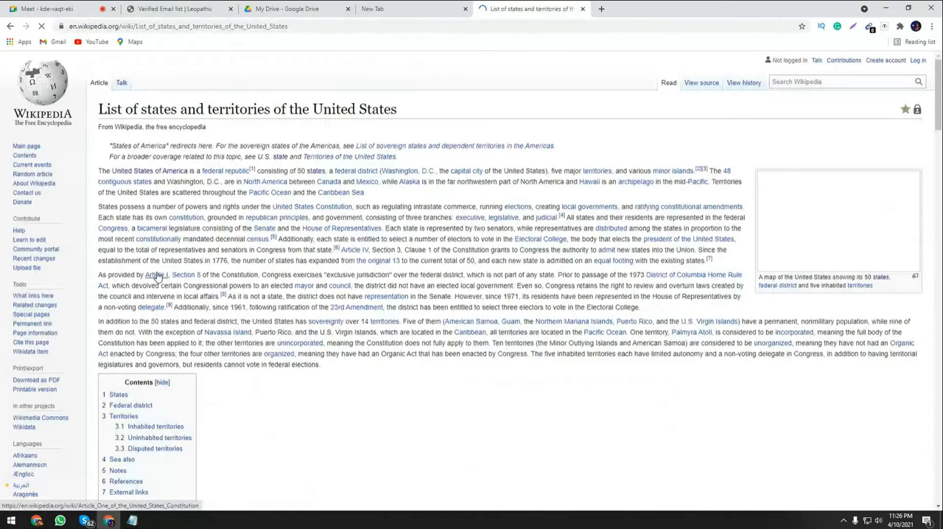
scroll(390, 330, down, 4)
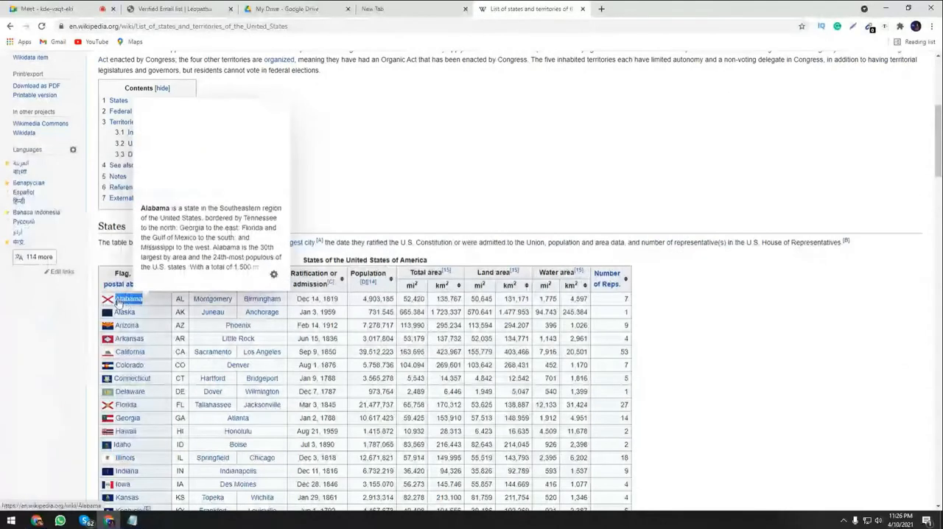
right_click(122, 302)
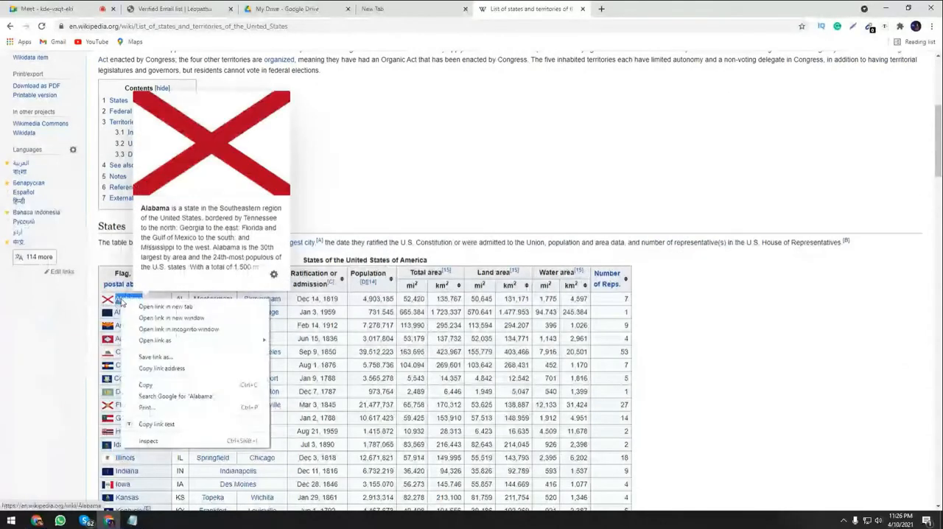
click(145, 424)
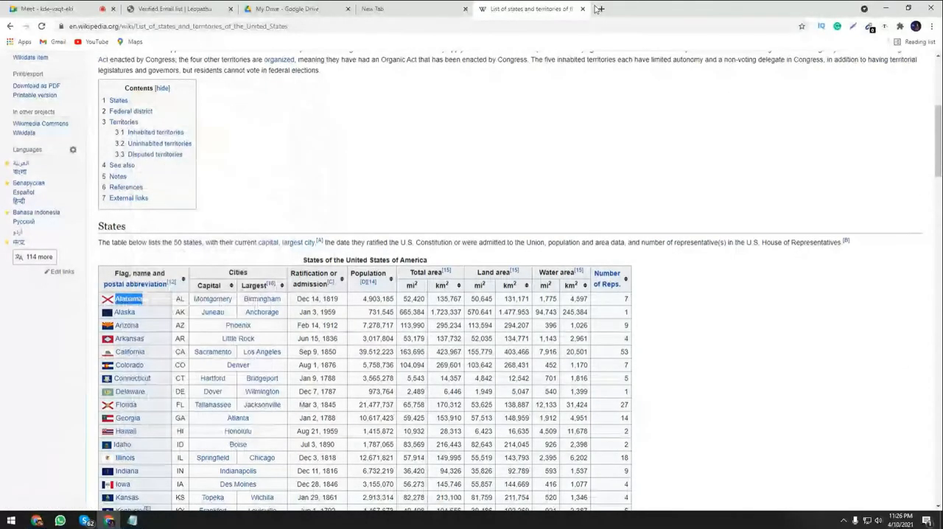
Search for "Alabama all city name list" in another tab and open Wikipedia's List of municipalities in Alabama.
click(598, 9)
key(ctrl+v)
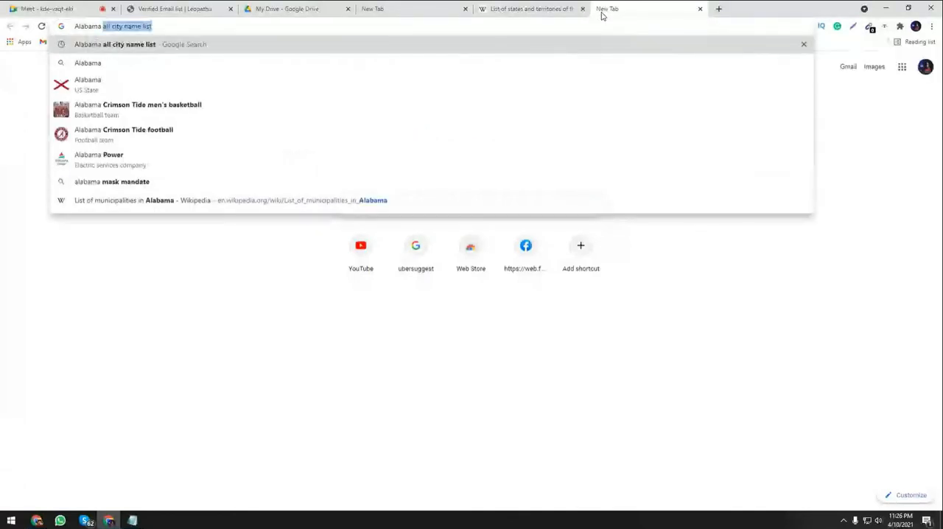
key(Return)
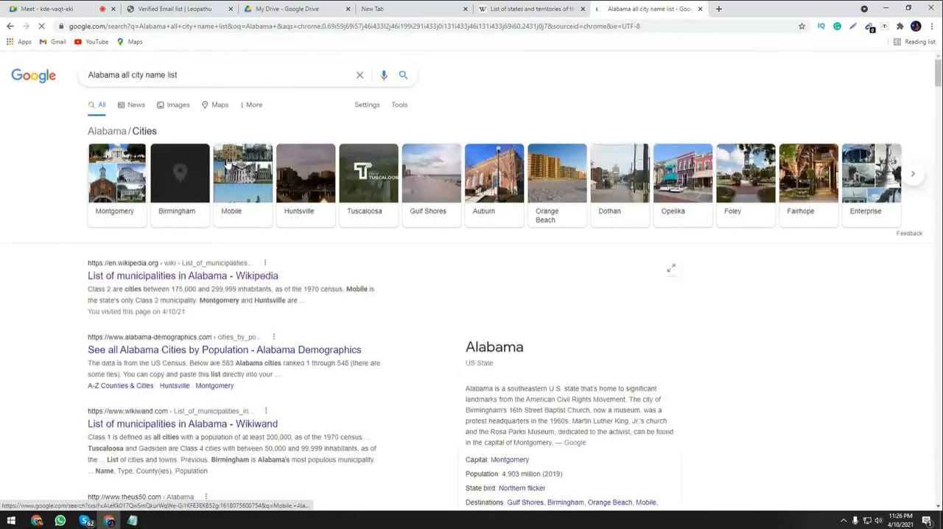
click(180, 276)
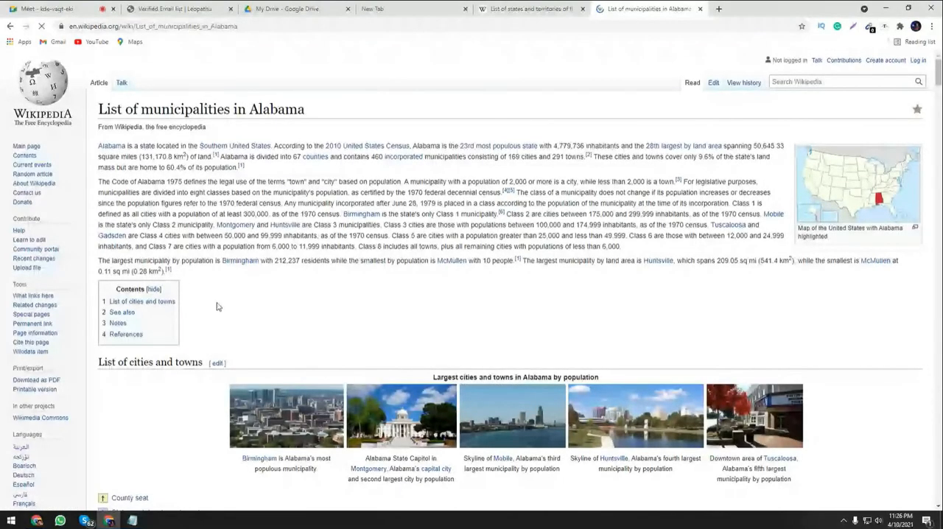
Copy the first city, Abbeville, from the table and paste it over USA in the Facebook query.
scroll(217, 306, down, 5)
drag(132, 291, 103, 293)
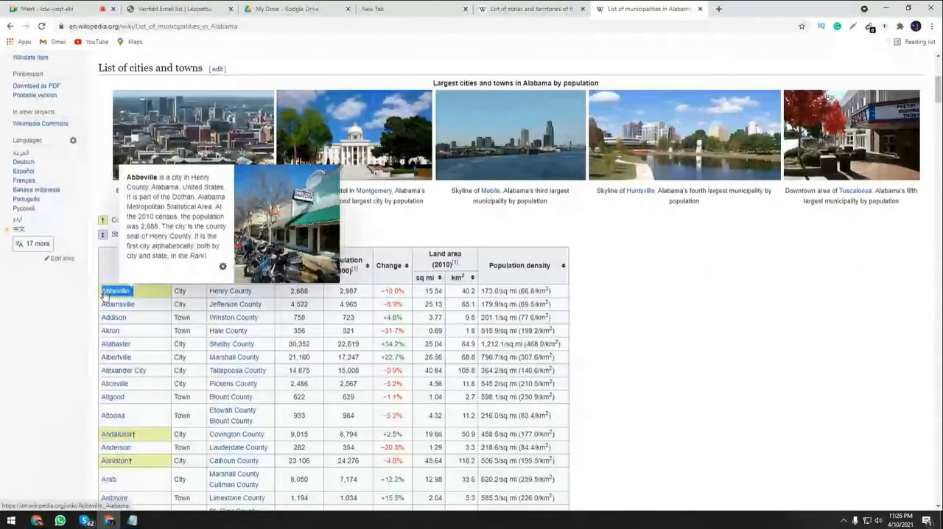
click(413, 10)
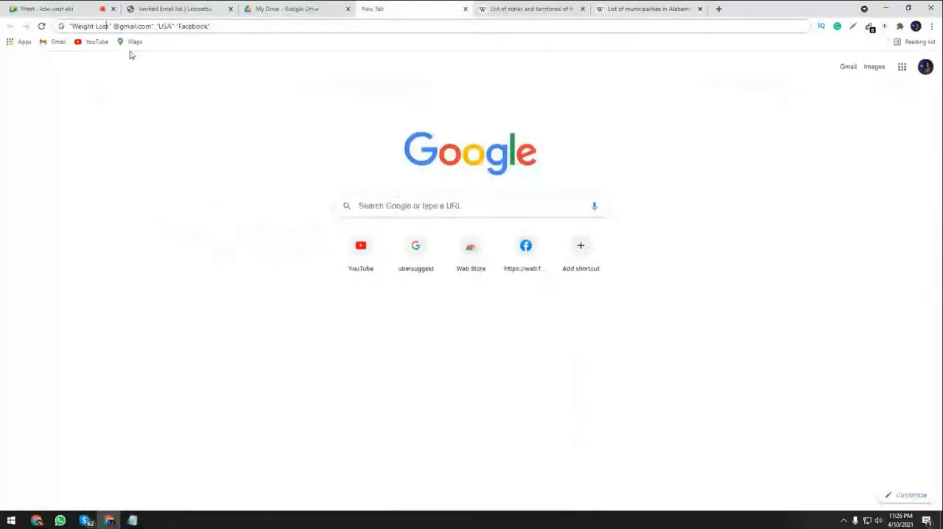
double_click(166, 26)
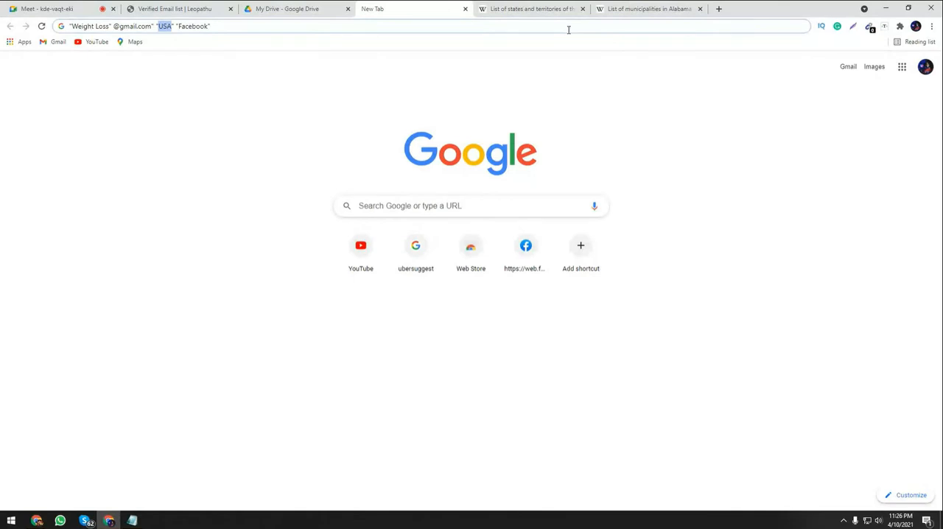
click(635, 10)
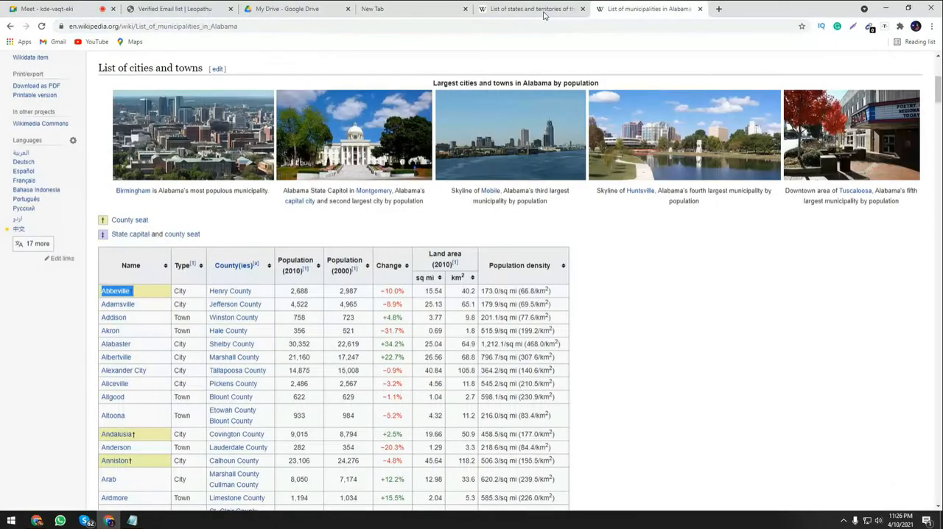
click(374, 8)
key(ctrl+v)
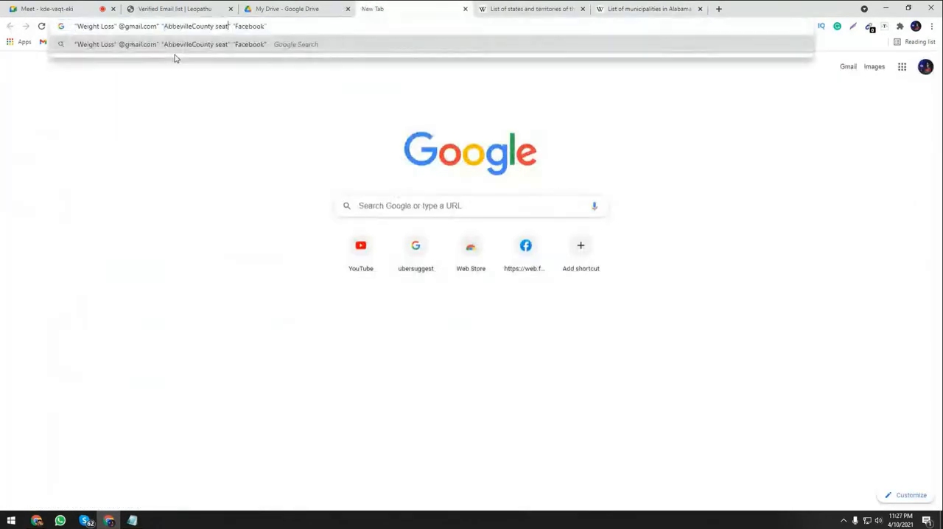
Try to replace the pasted city text in the query and recopy Abbeville from the table without its dagger mark.
click(658, 8)
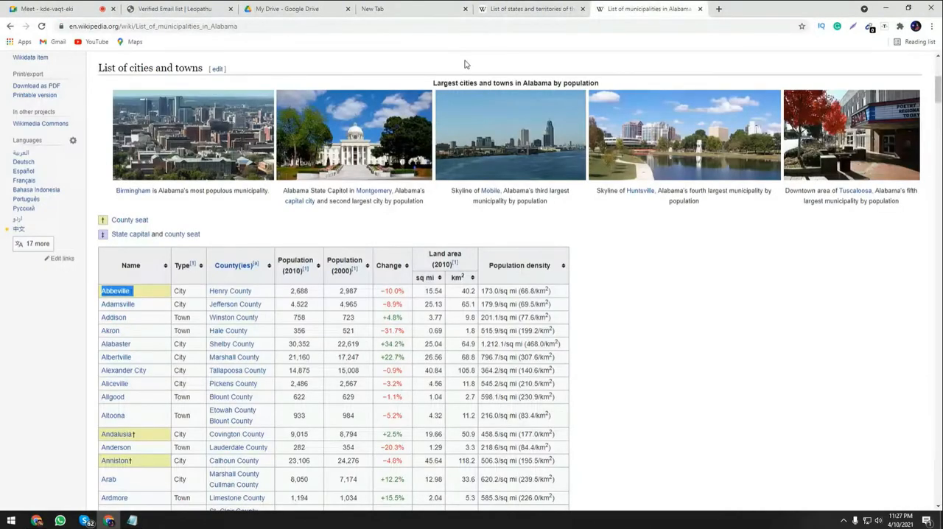
click(402, 5)
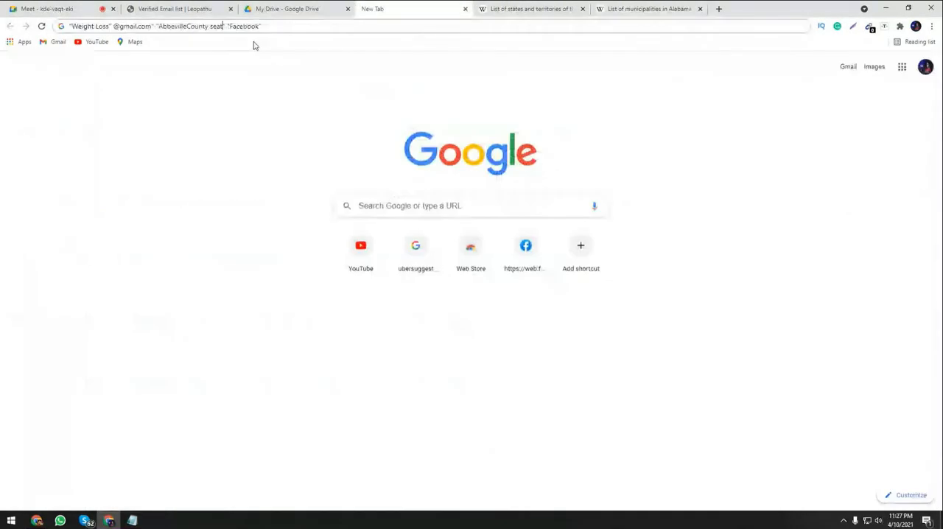
drag(222, 27, 165, 33)
key(ctrl+v)
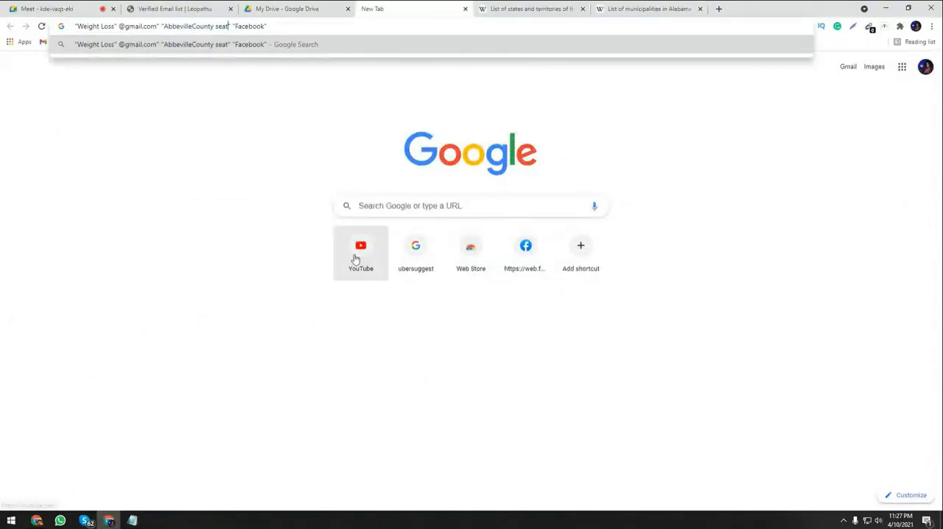
click(643, 8)
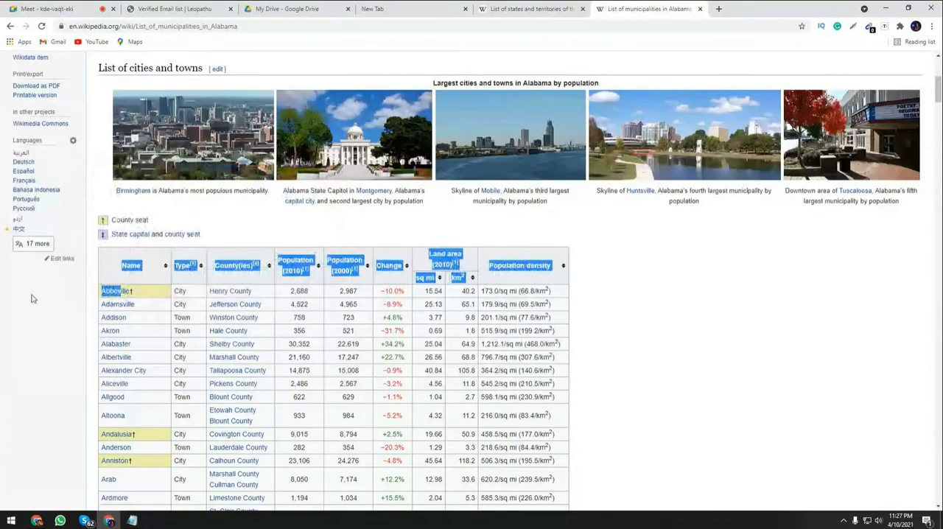
click(88, 299)
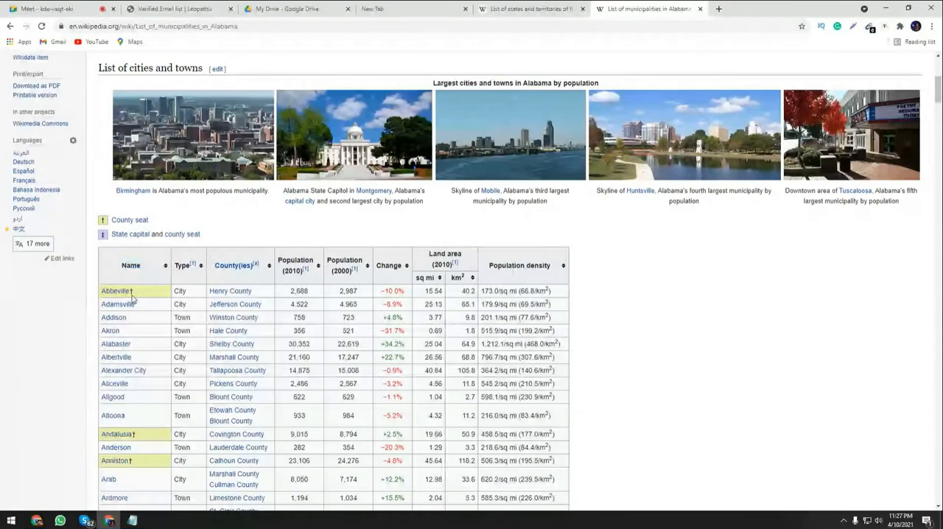
drag(99, 291, 127, 292)
key(ctrl+c)
right_click(126, 291)
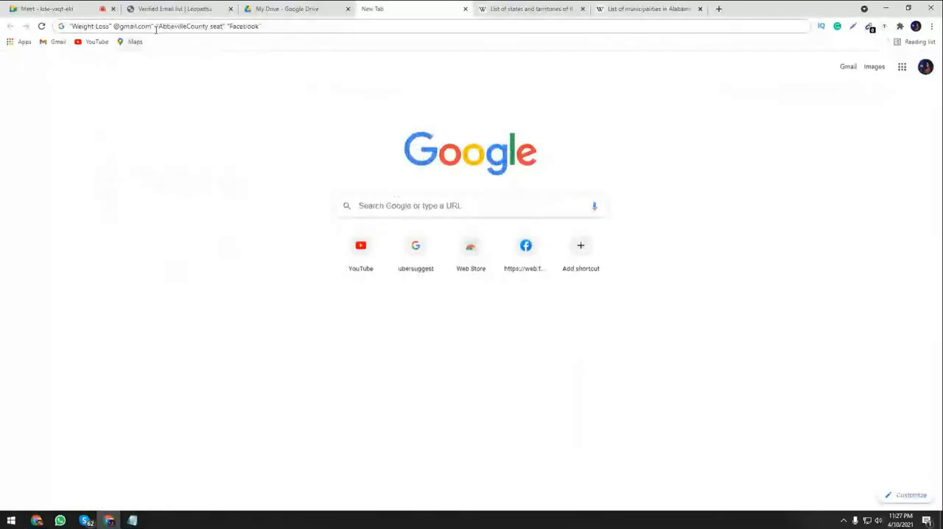
Replace the wrongly pasted "AbbevilleCounty seat" in the weight loss Facebook query with Abbeville and run the search.
click(226, 33)
key(BackSpace)
key(BackSpace)
key(BackSpace)
key(BackSpace)
key(BackSpace)
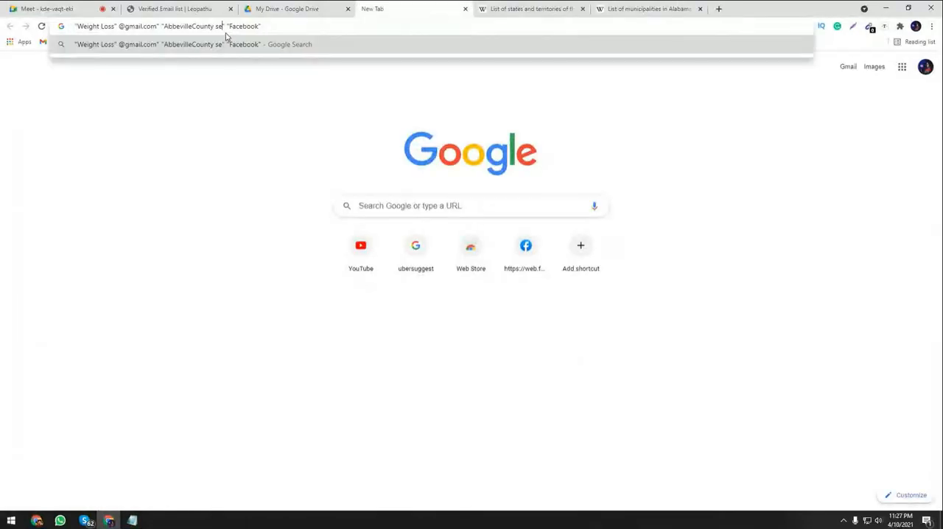
key(BackSpace)
key(BackSpace)
key(BackSpace)
key(BackSpace)
key(BackSpace)
key(BackSpace)
key(BackSpace)
key(BackSpace)
key(BackSpace)
key(BackSpace)
key(BackSpace)
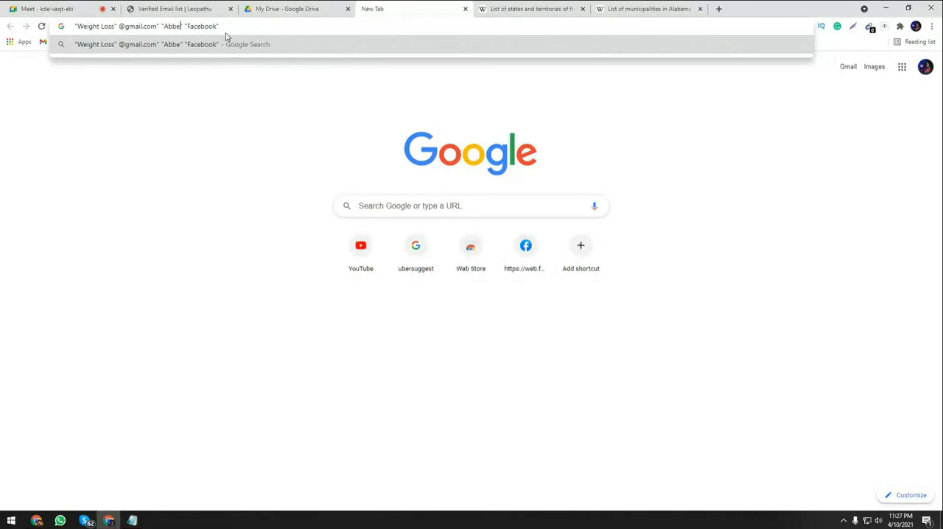
key(BackSpace)
key(BackSpace)
key(BackSpace)
key(BackSpace)
key(ctrl+v)
key(End)
drag(115, 25, 78, 26)
click(247, 29)
key(Return)
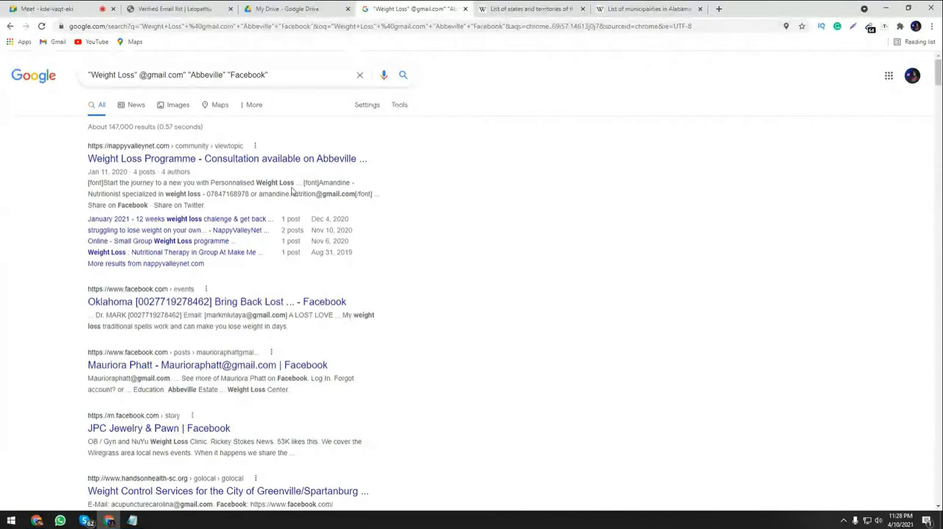
Expand the full region list in Google's Search Settings and save the preferences with United States selected.
click(367, 106)
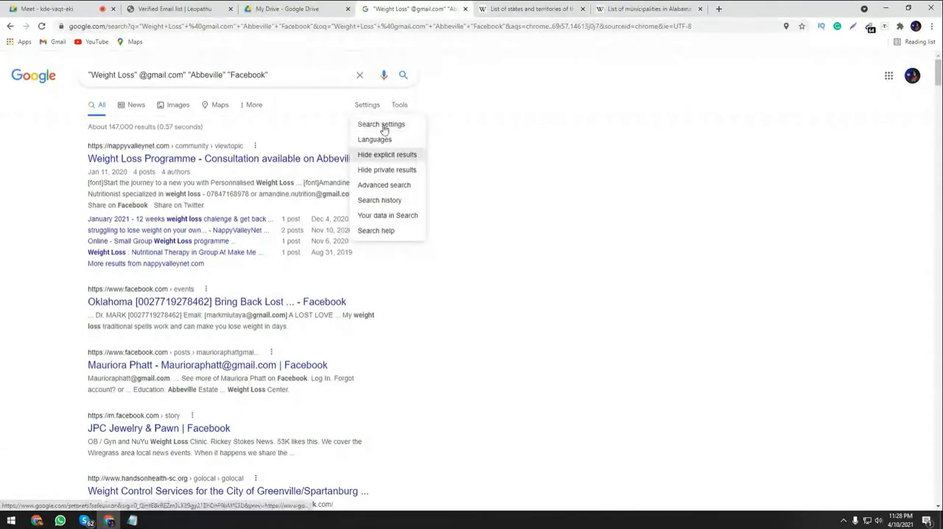
click(370, 130)
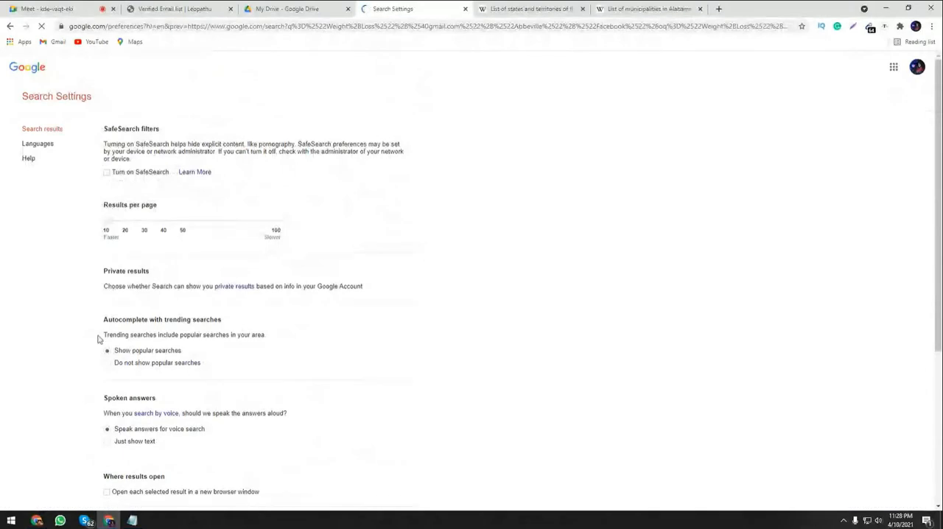
scroll(98, 338, down, 3)
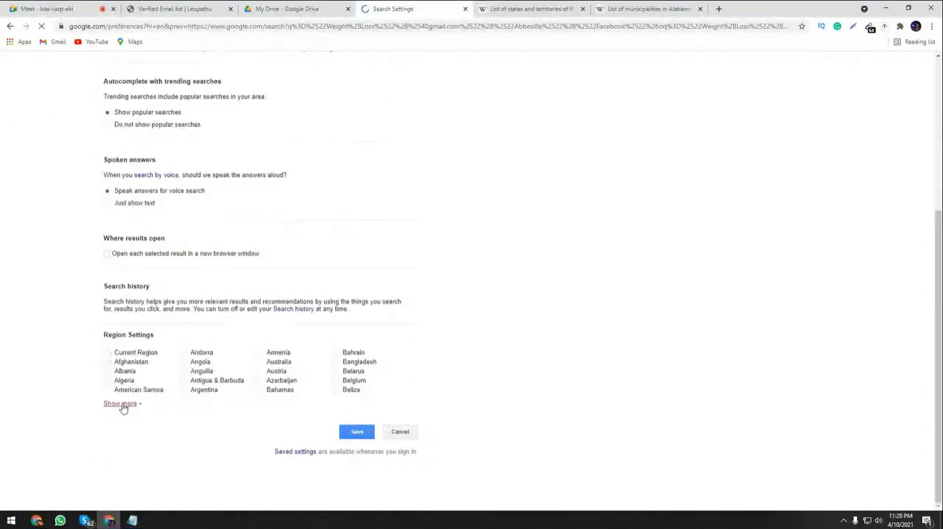
click(121, 404)
scroll(507, 396, down, 4)
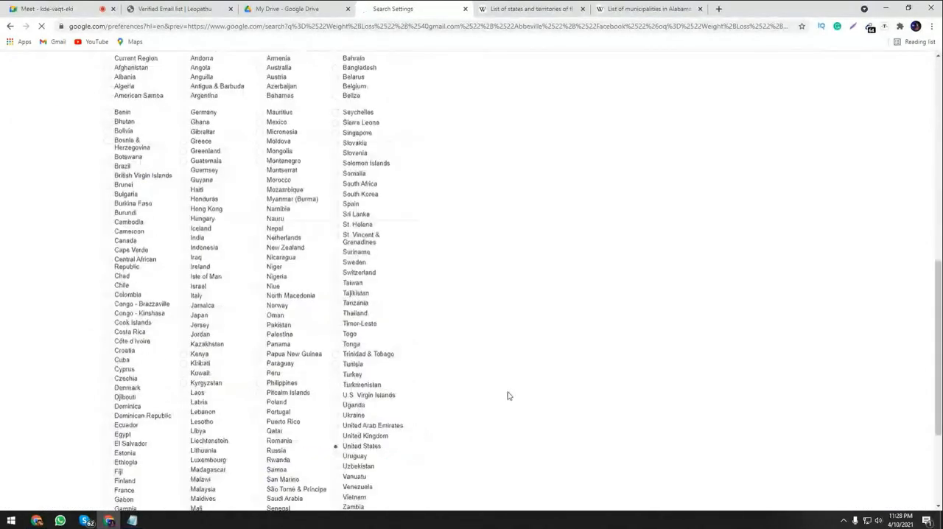
scroll(507, 395, down, 3)
click(357, 381)
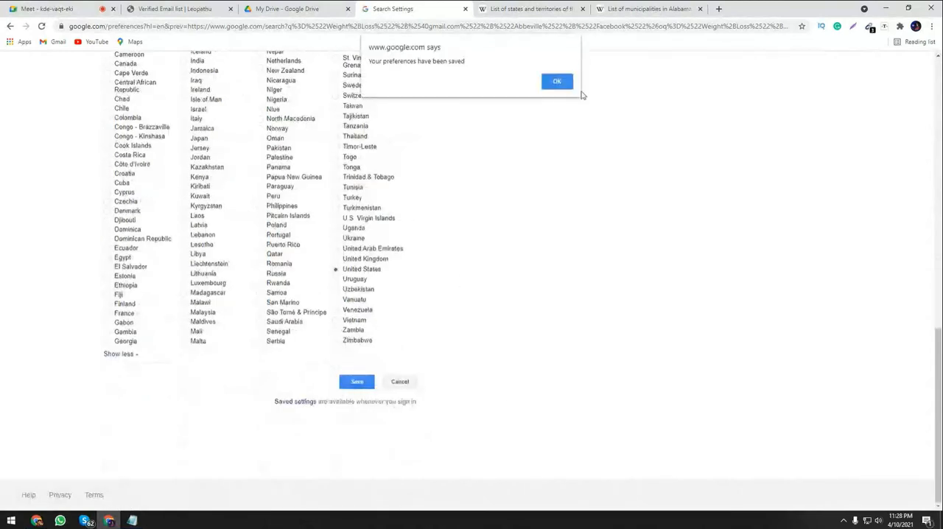
click(557, 81)
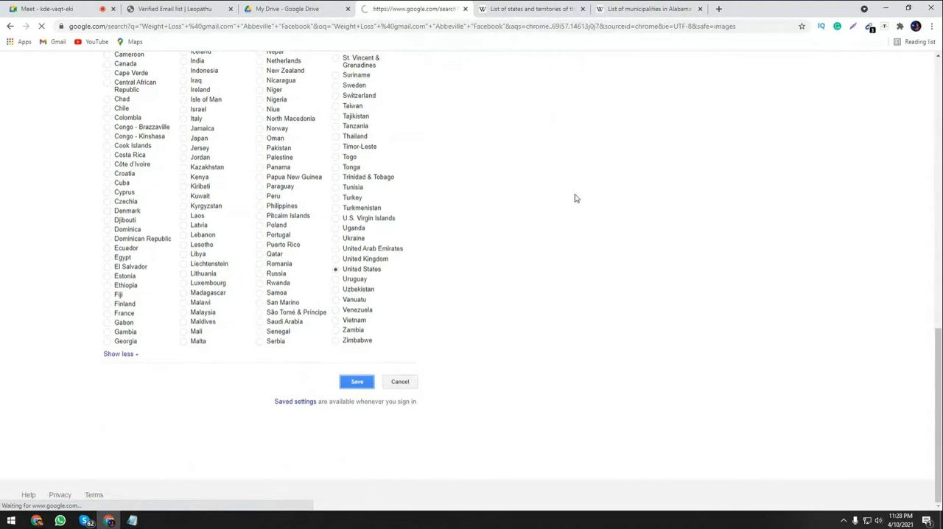
Try limiting the search results to the past year and return the time filter to any time.
click(399, 105)
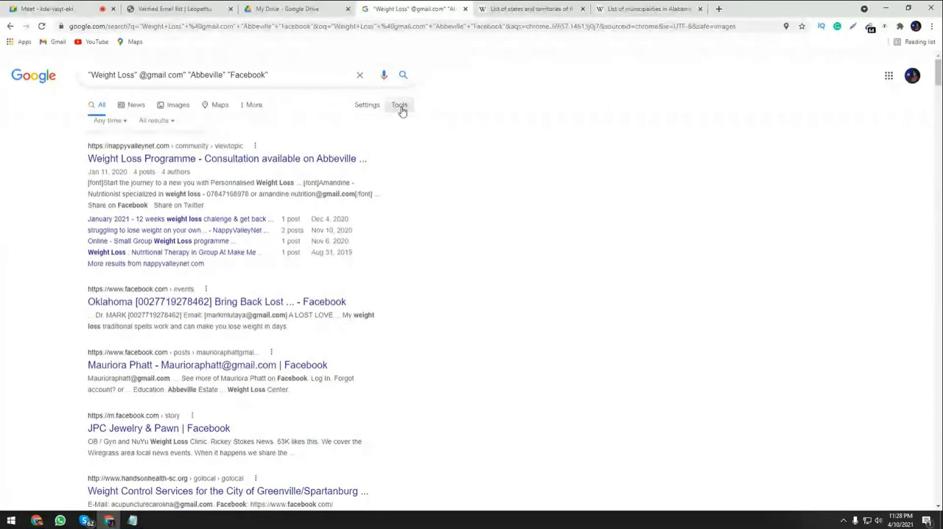
click(109, 128)
click(118, 220)
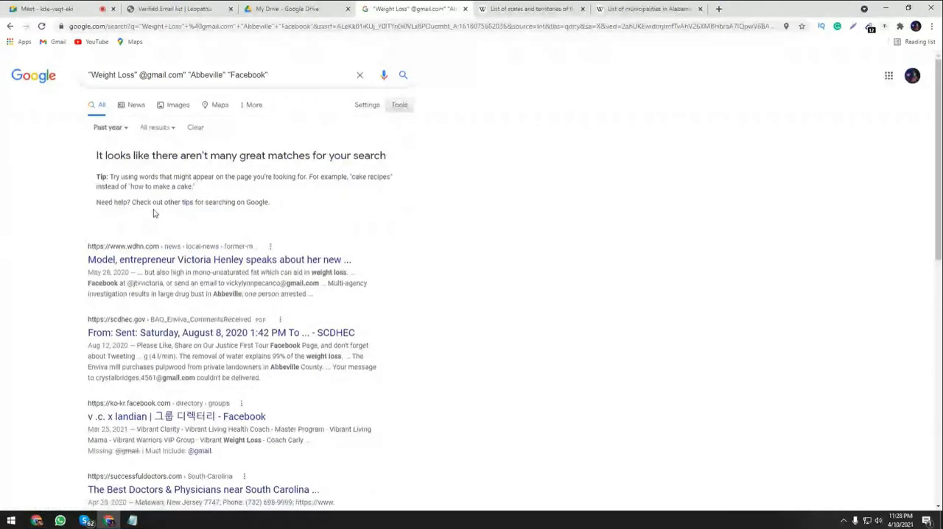
click(109, 127)
click(117, 145)
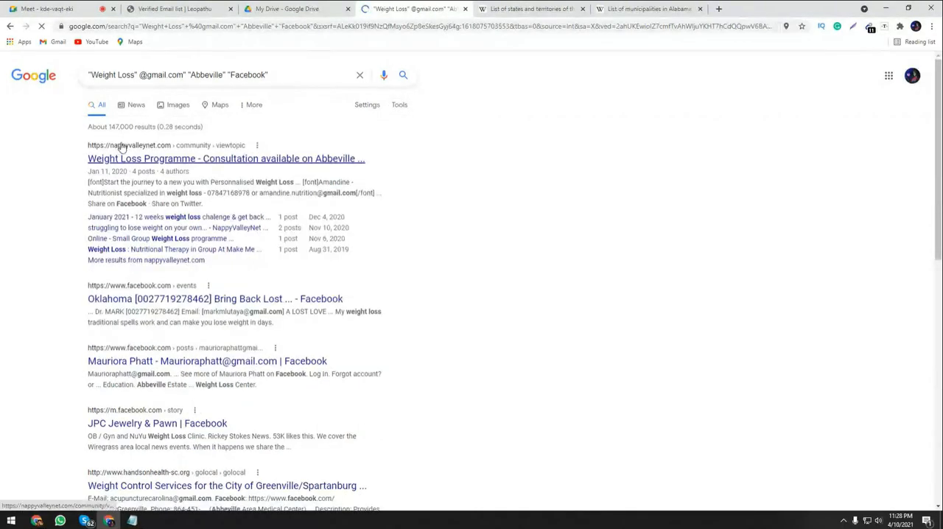
Set the results per page to 100 in Search Settings and save the preferences.
click(367, 105)
click(378, 122)
click(274, 224)
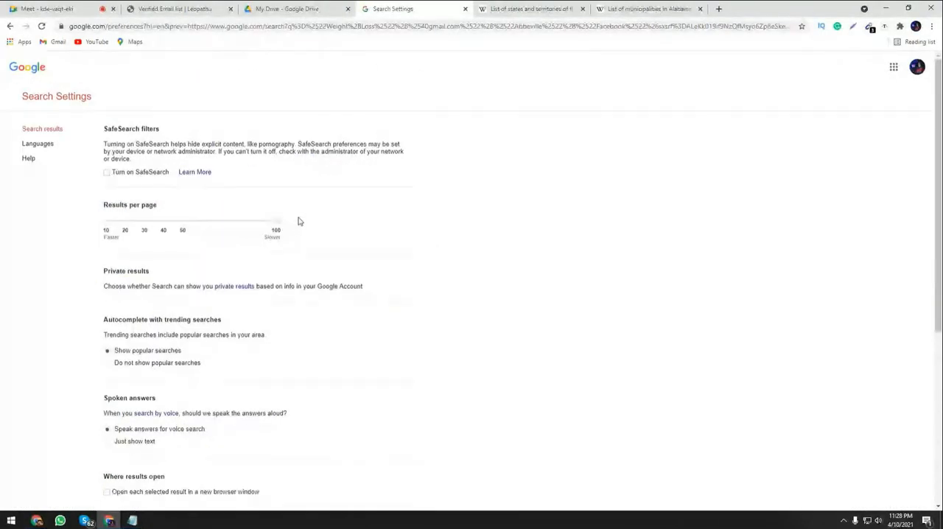
scroll(299, 221, down, 4)
click(357, 381)
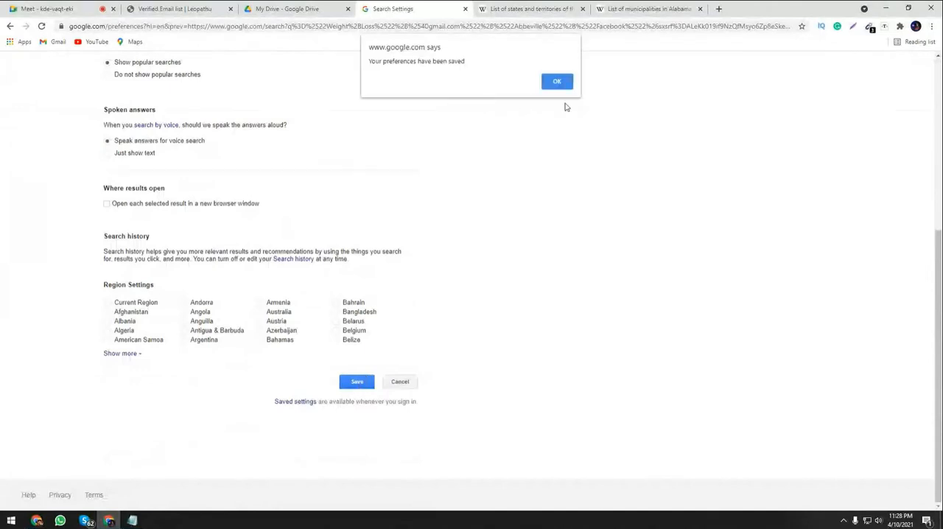
click(557, 82)
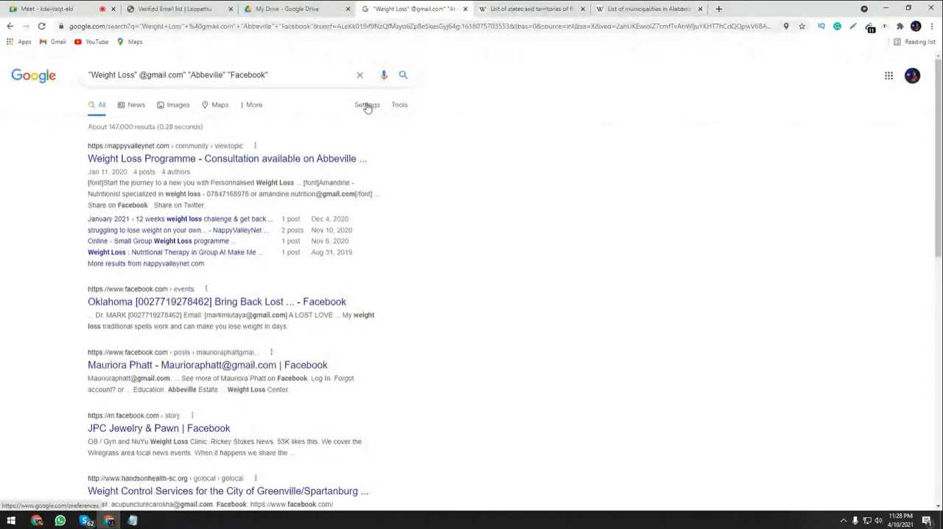
Reopen Search Settings from the results, review the results-per-page and region options, and save the preferences again.
scroll(393, 194, down, 12)
scroll(407, 273, up, 12)
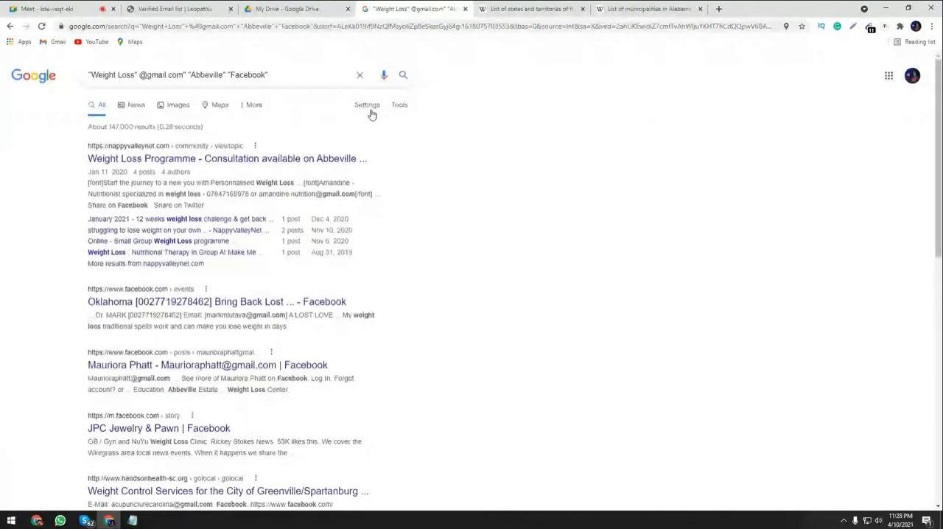
click(372, 108)
click(380, 124)
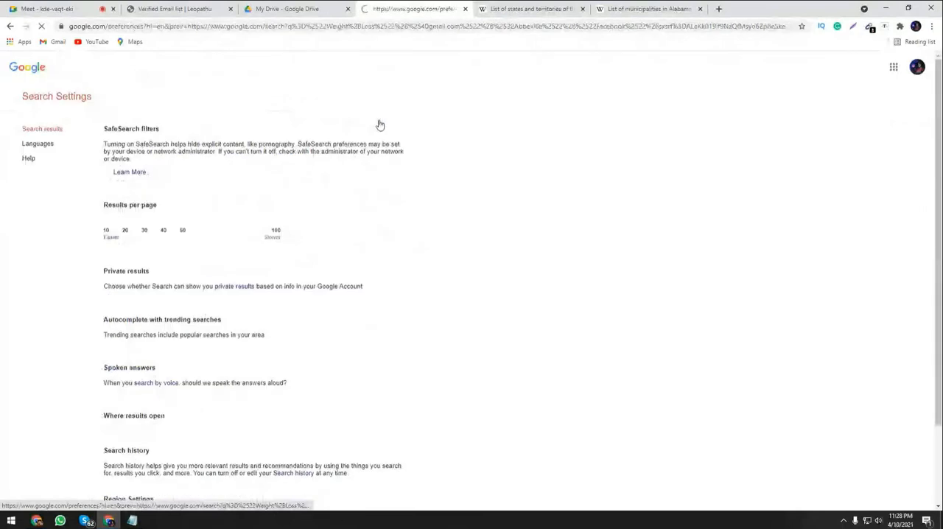
scroll(286, 328, down, 4)
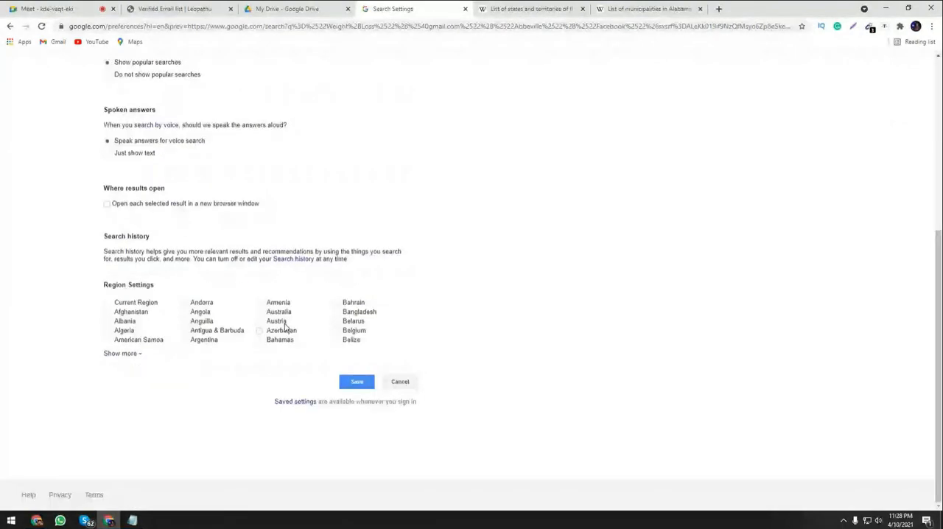
scroll(172, 224, up, 4)
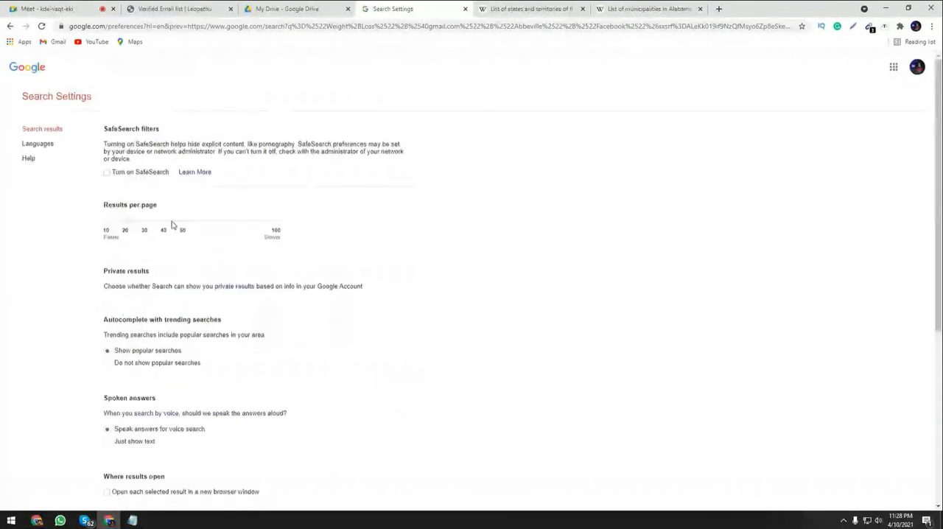
scroll(332, 318, down, 4)
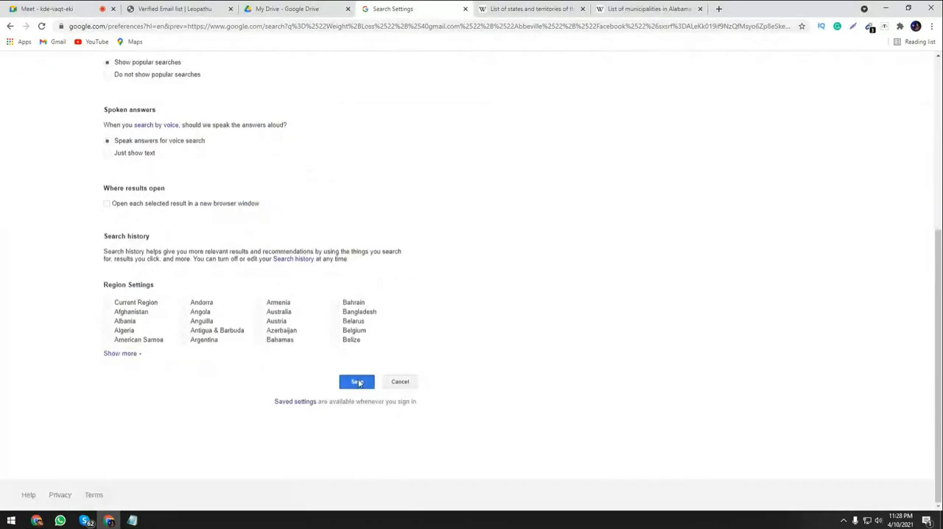
click(356, 381)
click(557, 80)
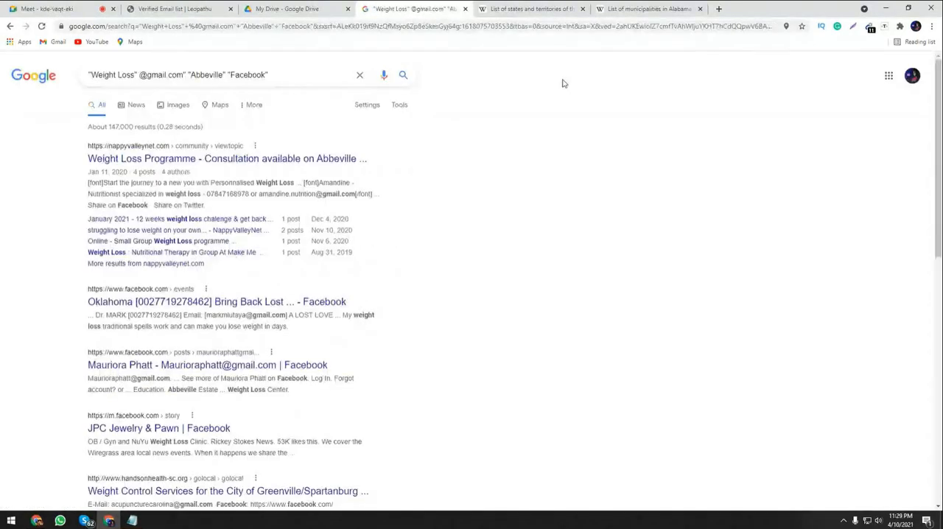
Look through the Abbeville results and save the search preferences once more with 100 results per page.
scroll(375, 224, down, 8)
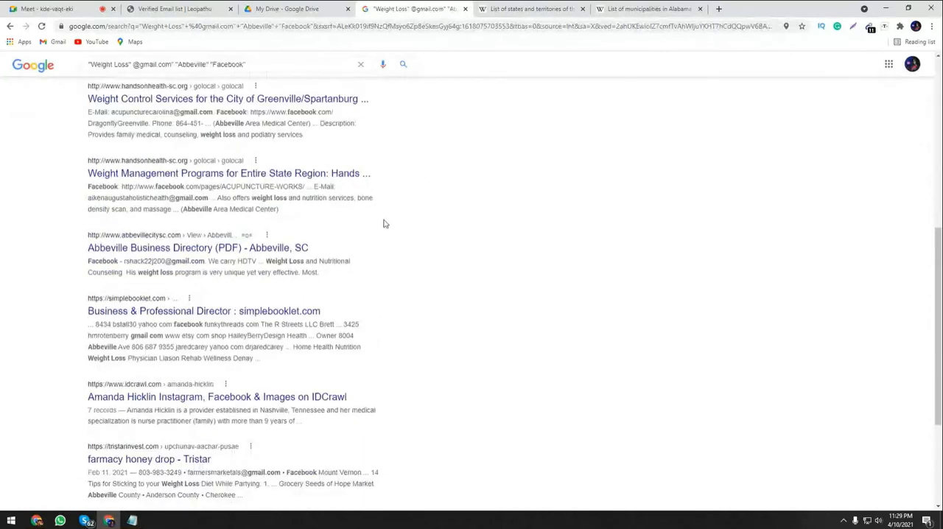
scroll(329, 231, up, 8)
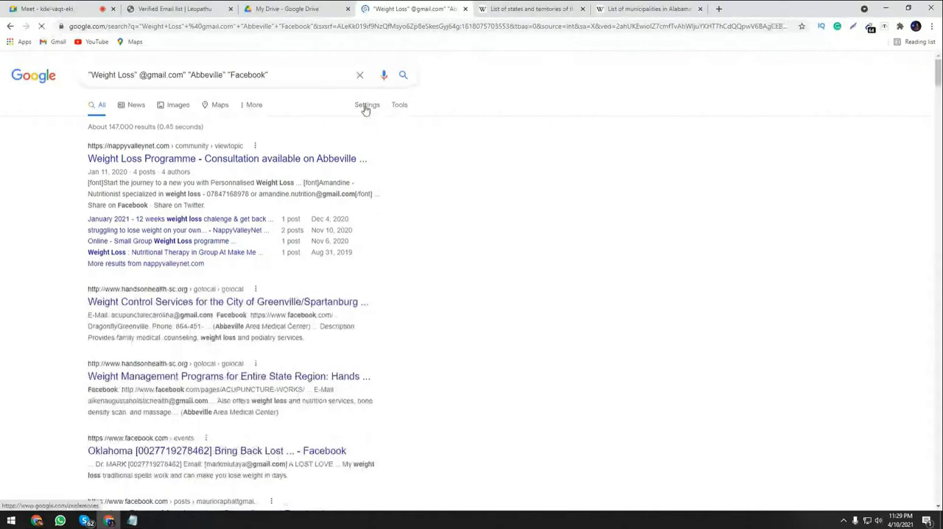
click(370, 108)
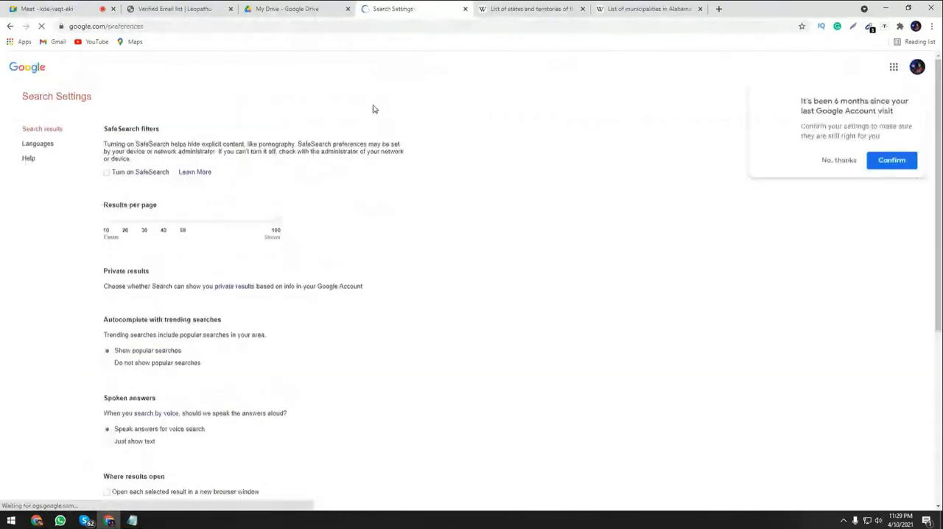
scroll(304, 225, down, 4)
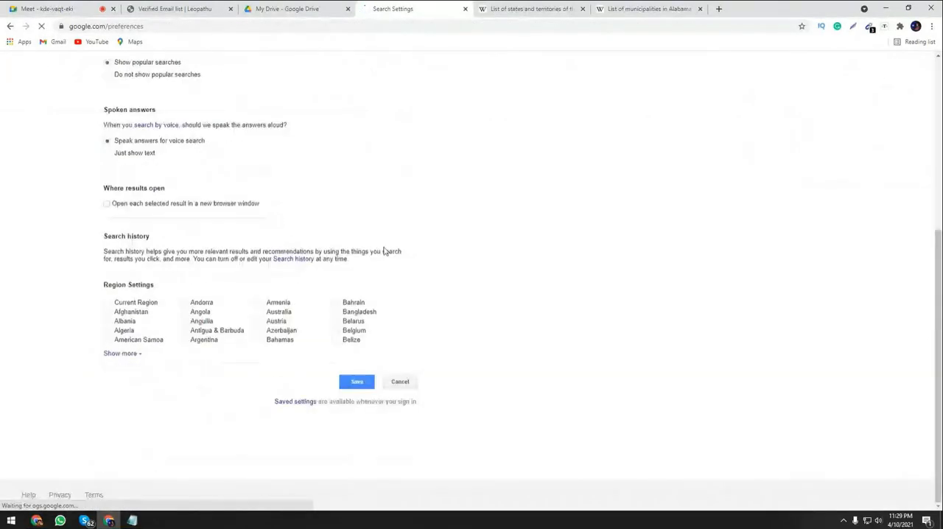
click(356, 382)
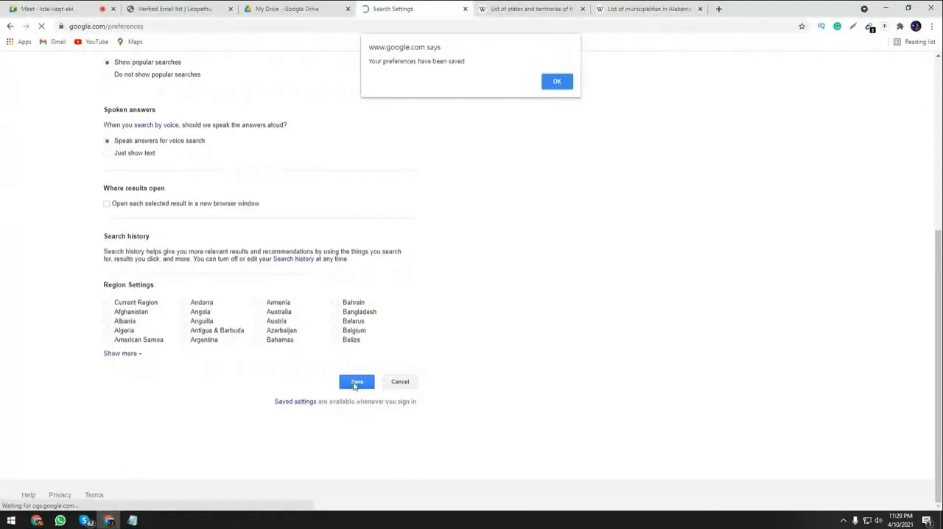
click(557, 82)
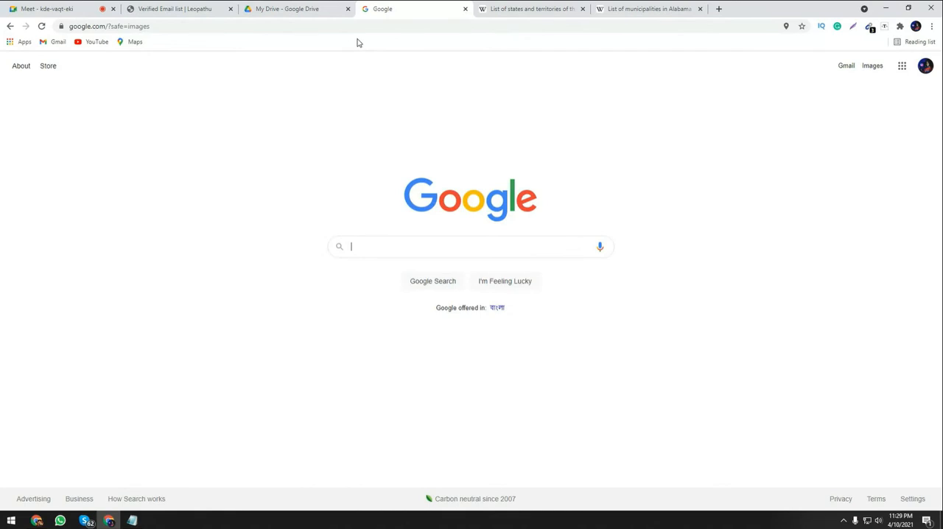
click(330, 11)
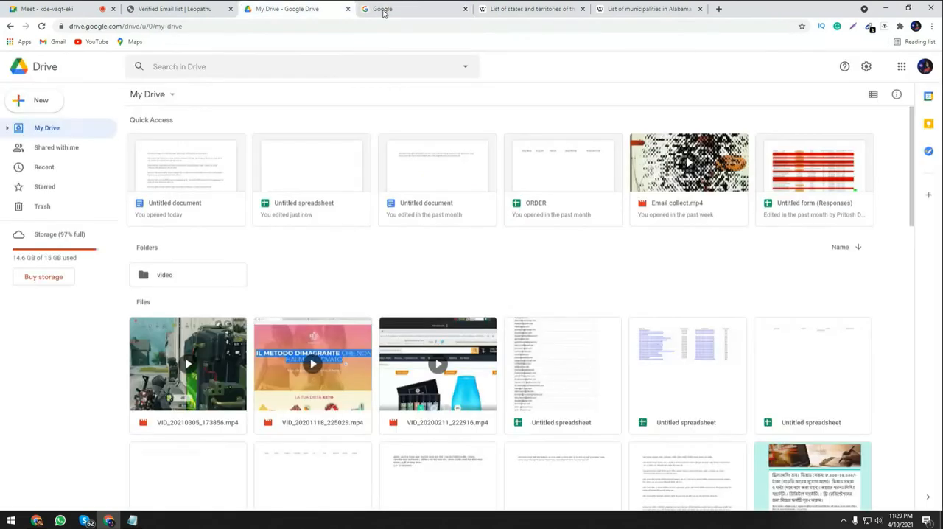
click(383, 9)
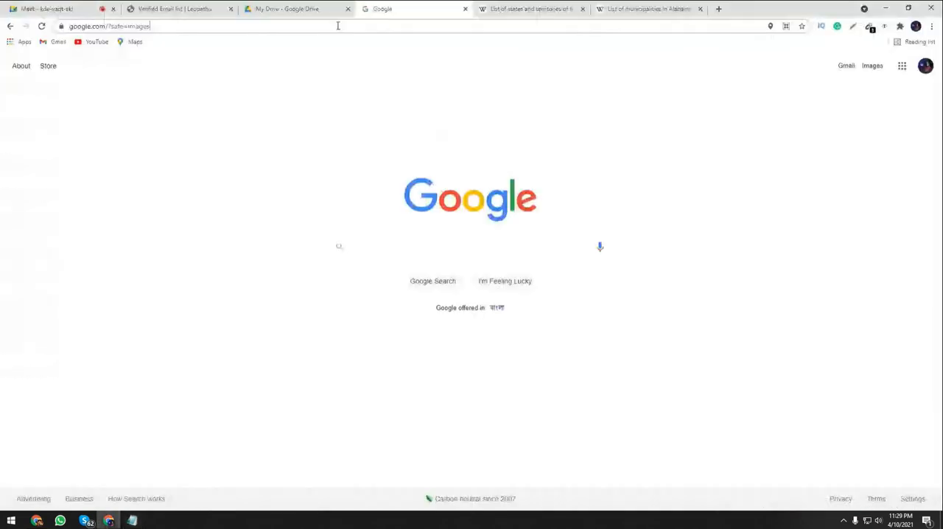
click(338, 26)
text("Weight Loss" @gmail.com" "USA" "Facebook")
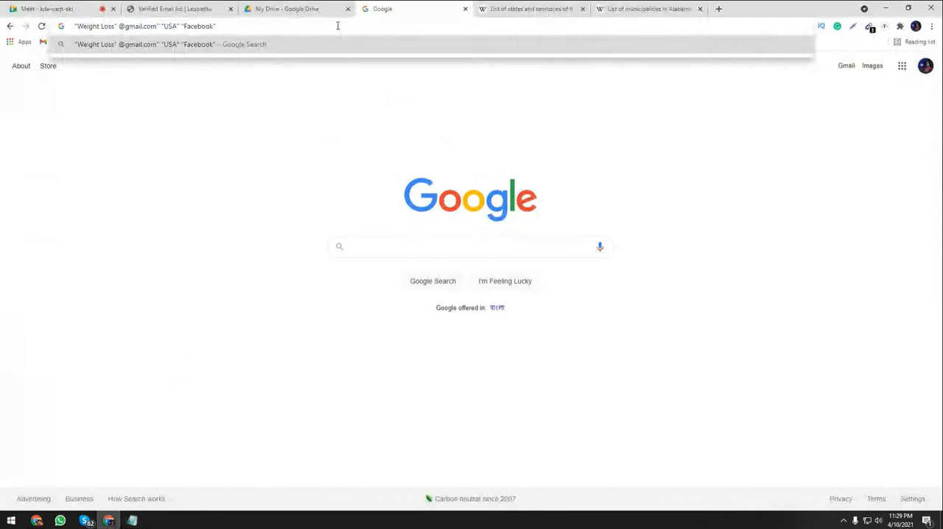
Copy Abbeville's link text from the Alabama municipalities table, paste it over USA in the query, run the search and browse the results.
click(524, 9)
key(ctrl+Tab)
right_click(121, 293)
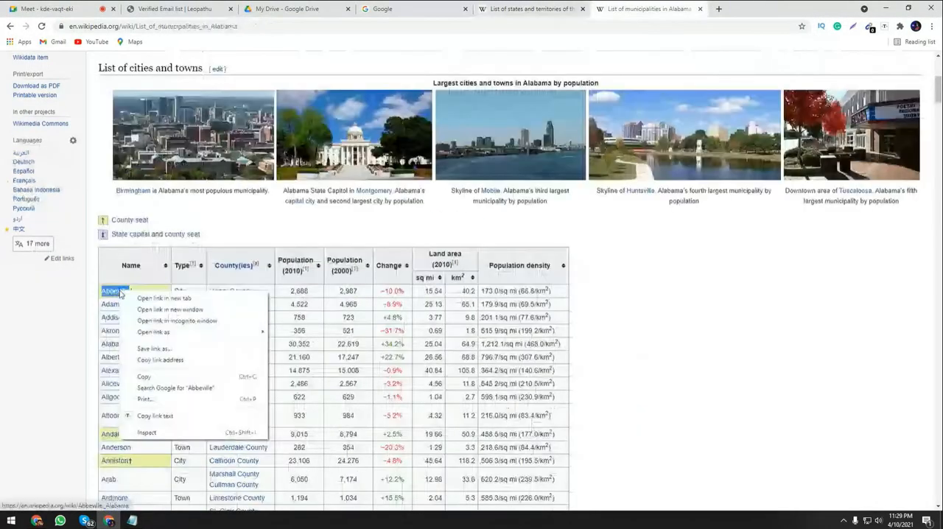
click(147, 418)
click(383, 9)
double_click(167, 25)
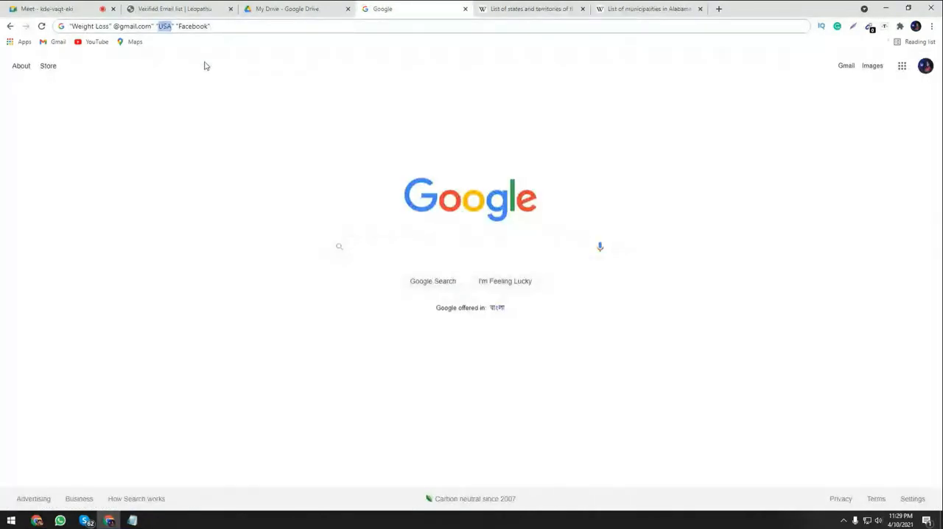
key(ctrl+v)
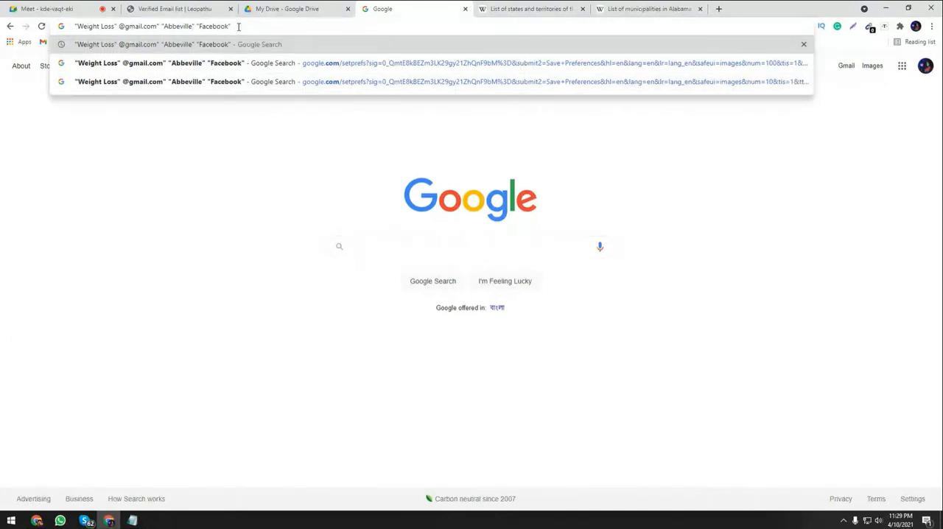
key(Return)
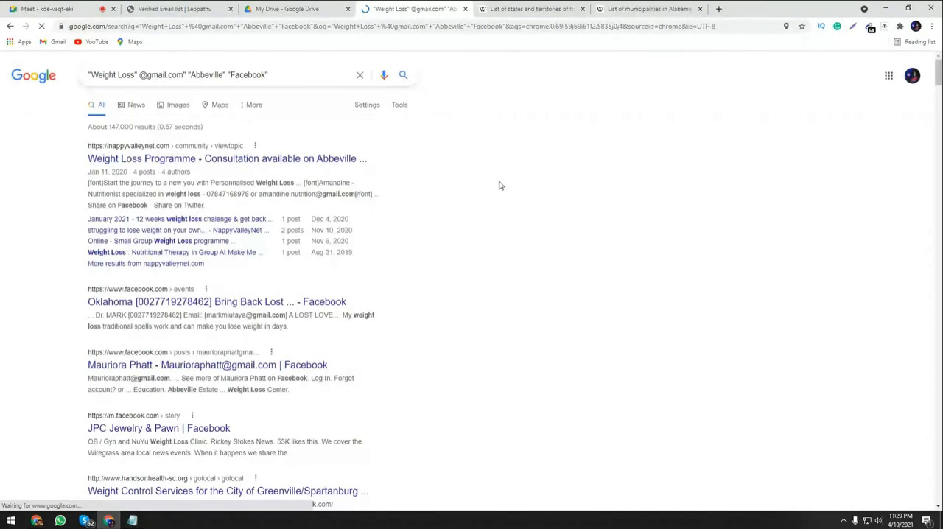
drag(939, 83, 939, 92)
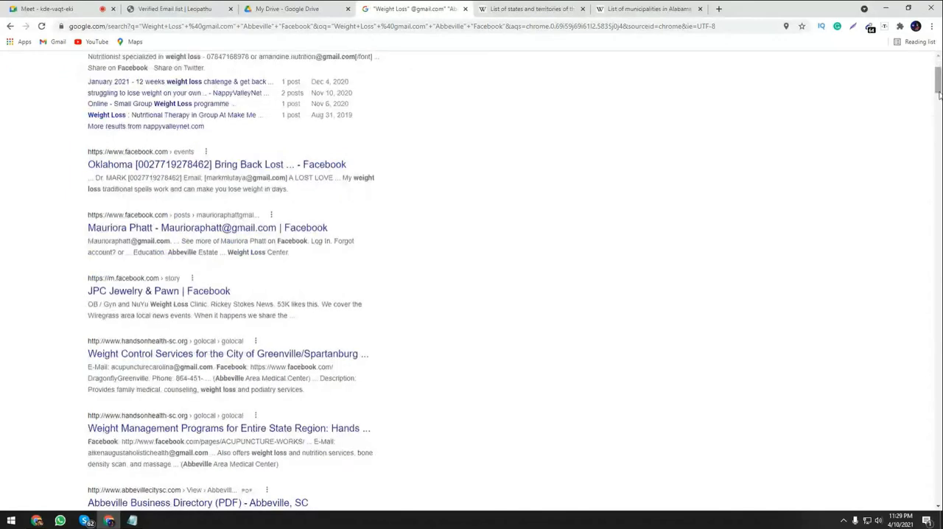
Reopen Search Settings from the Abbeville results and save the search preferences again.
drag(939, 96, 938, 70)
click(364, 106)
click(372, 128)
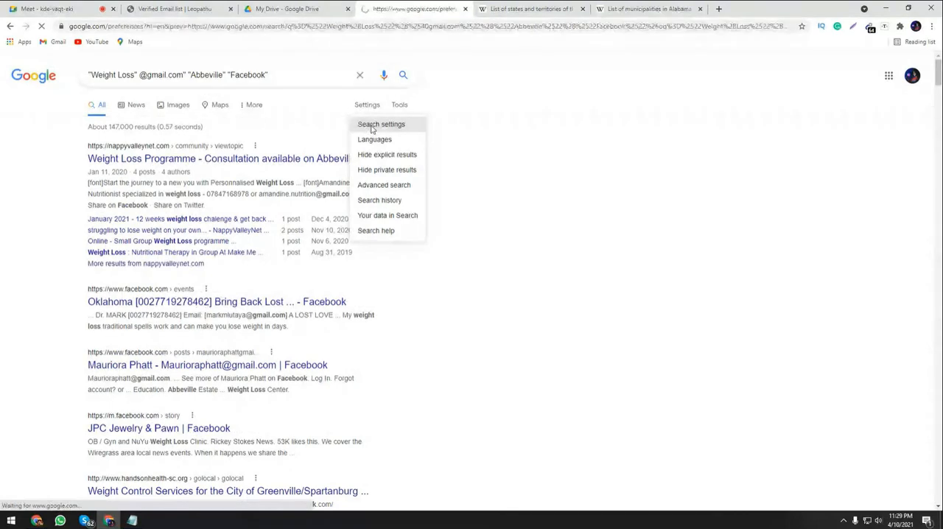
click(276, 232)
scroll(253, 391, down, 4)
click(357, 380)
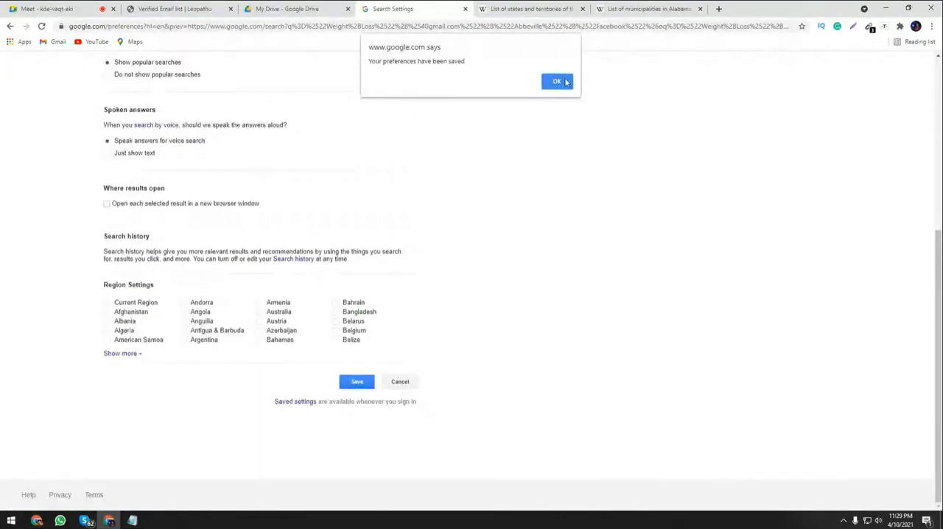
click(557, 81)
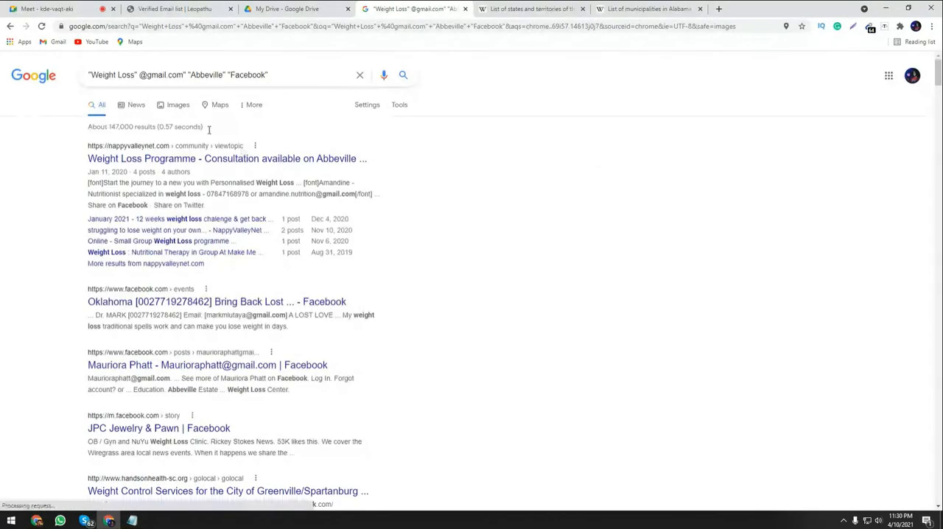
Filter the Abbeville results by past year and by past month, and set the time range back to any time.
click(398, 108)
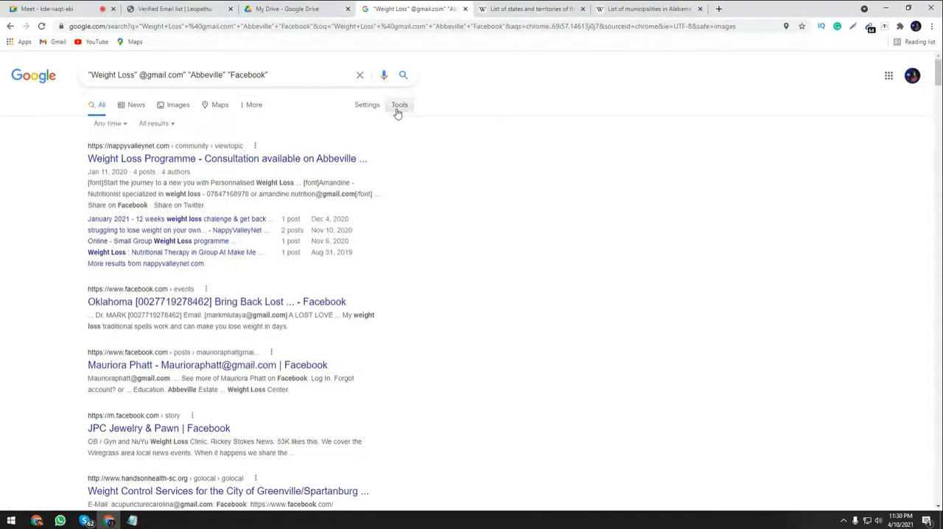
click(108, 127)
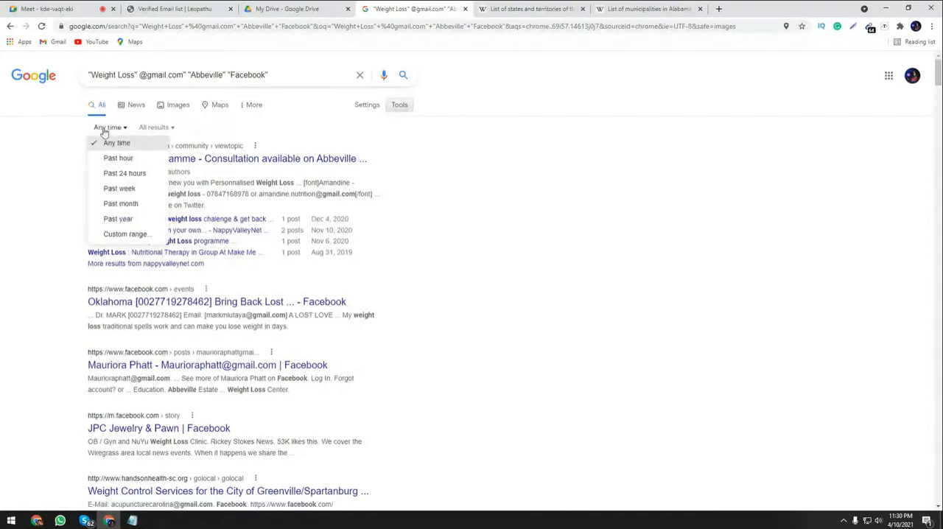
click(112, 220)
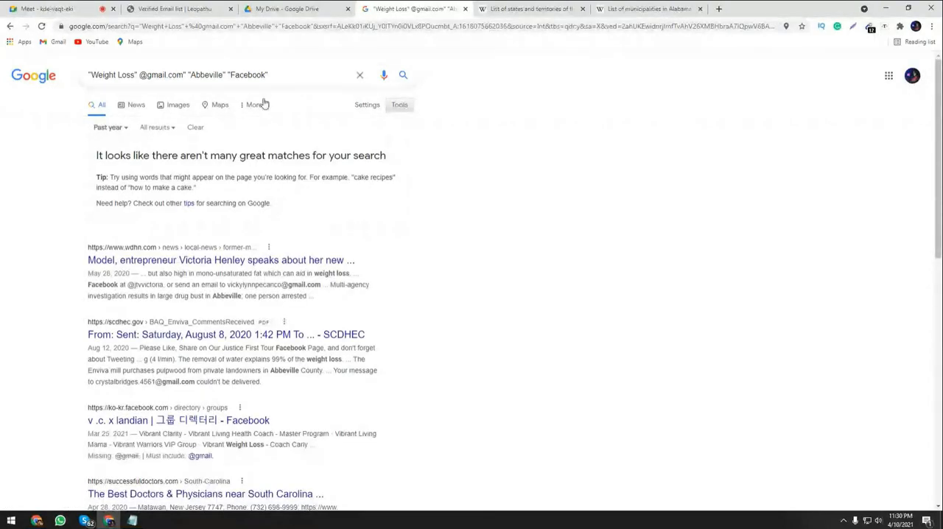
click(118, 128)
click(123, 202)
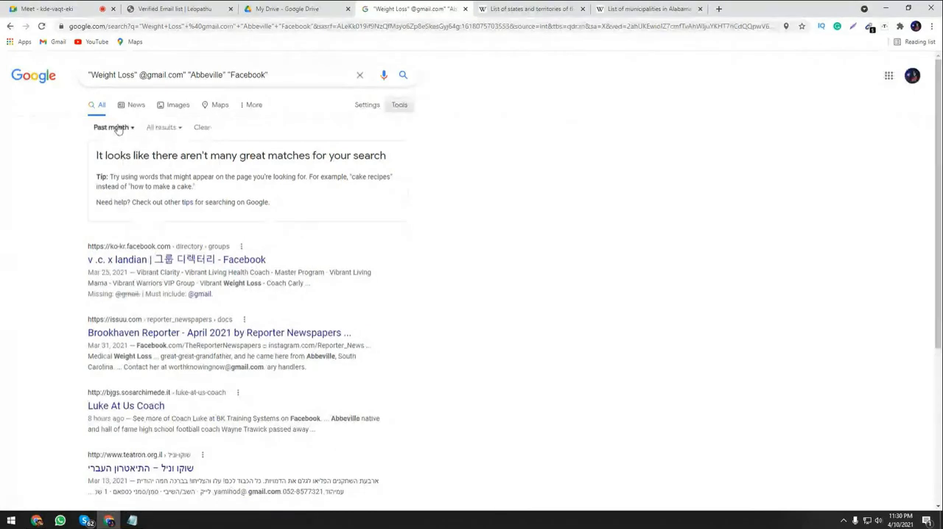
click(118, 129)
click(119, 144)
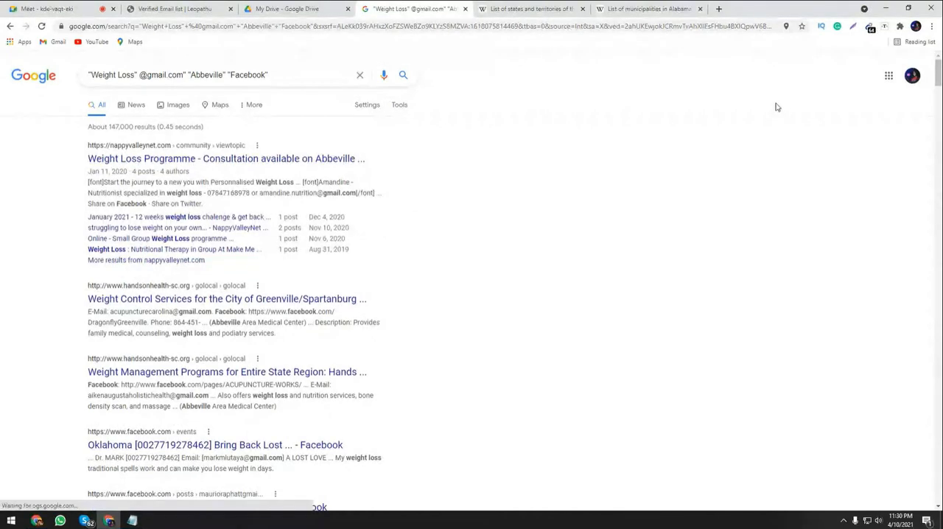
Open the recently edited untitled spreadsheet from Google Drive in a new tab, close Drive, and move the spreadsheet's tab after the Wikipedia tabs.
click(870, 27)
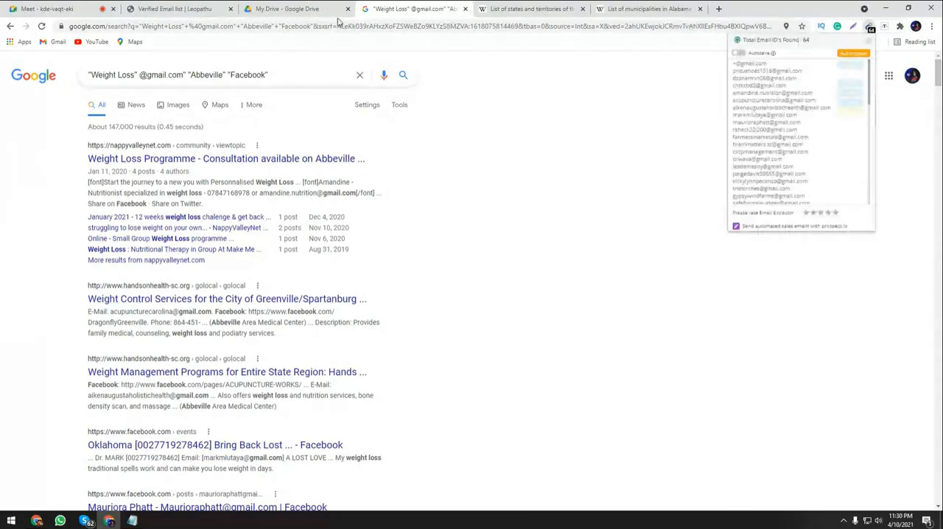
click(278, 7)
click(309, 154)
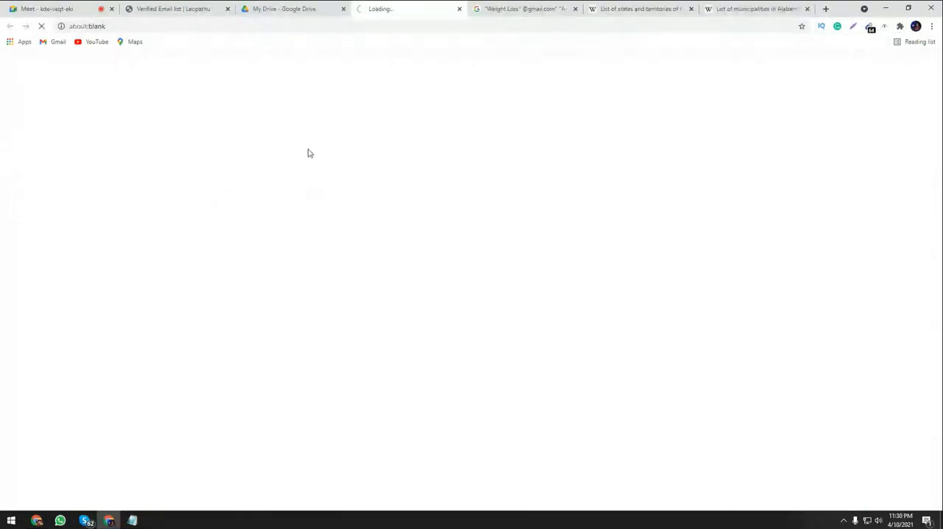
click(316, 7)
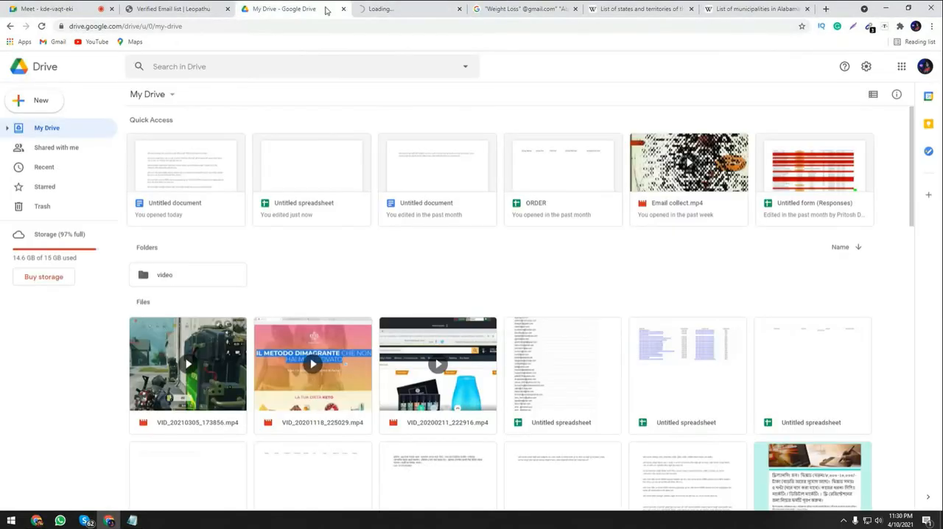
key(ctrl+w)
drag(295, 8, 628, 4)
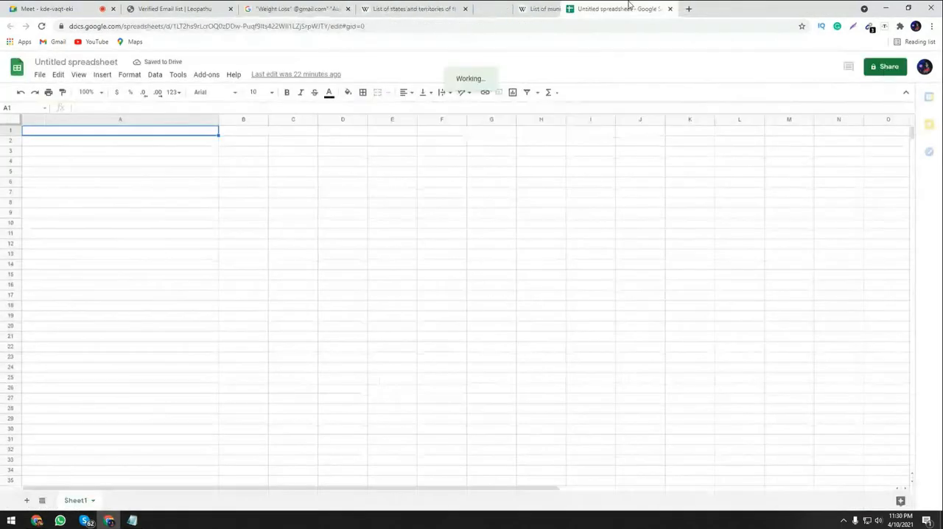
Copy the email addresses that the extractor extension collected from the Abbeville results and paste them into the spreadsheet from cell A1.
click(260, 6)
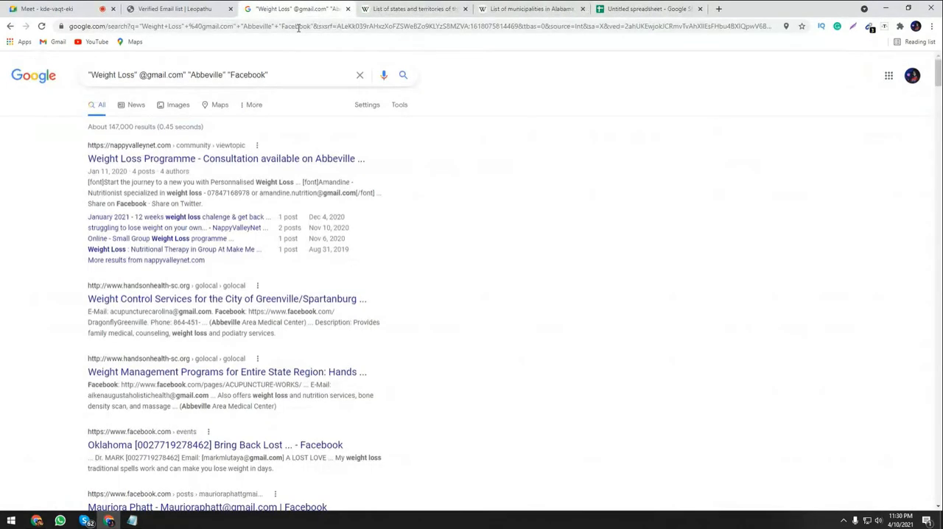
click(308, 6)
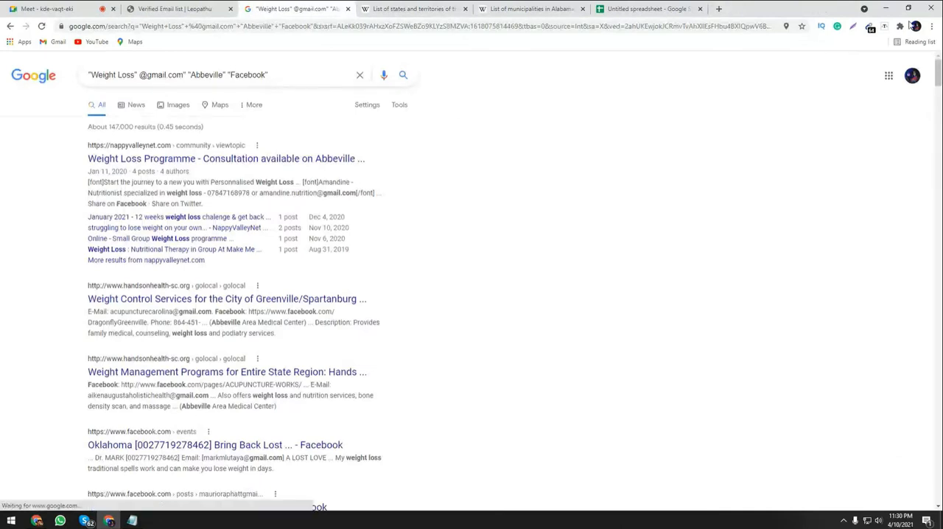
click(871, 27)
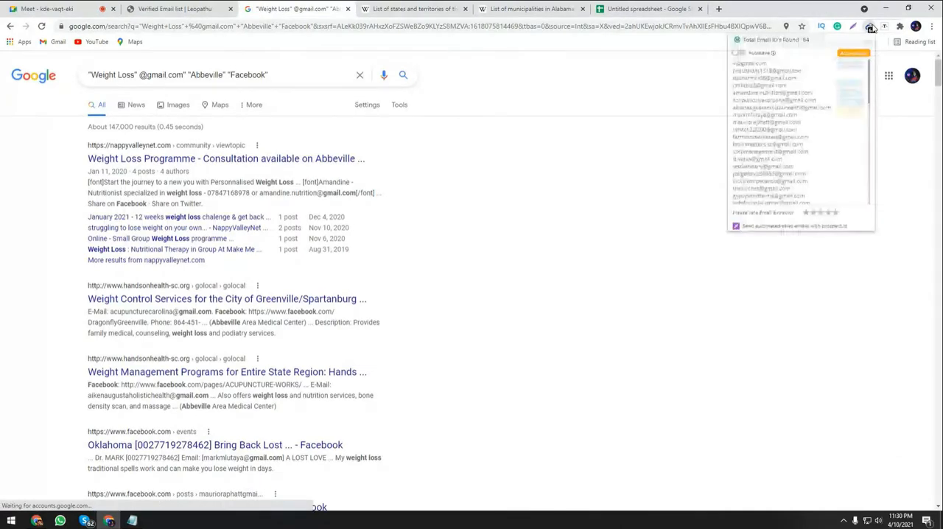
click(631, 6)
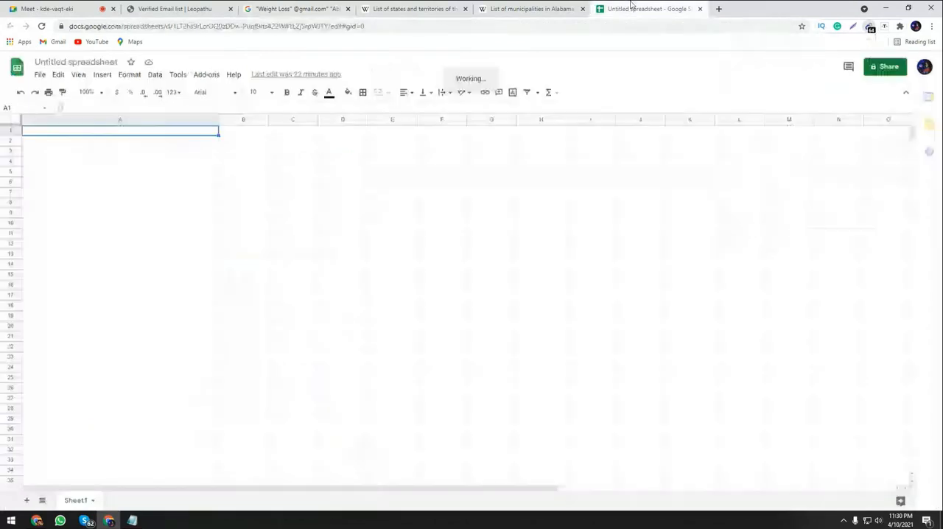
key(ctrl+v)
Clear the invalid entry in cell A1 and look through the pasted email addresses in column A.
click(148, 134)
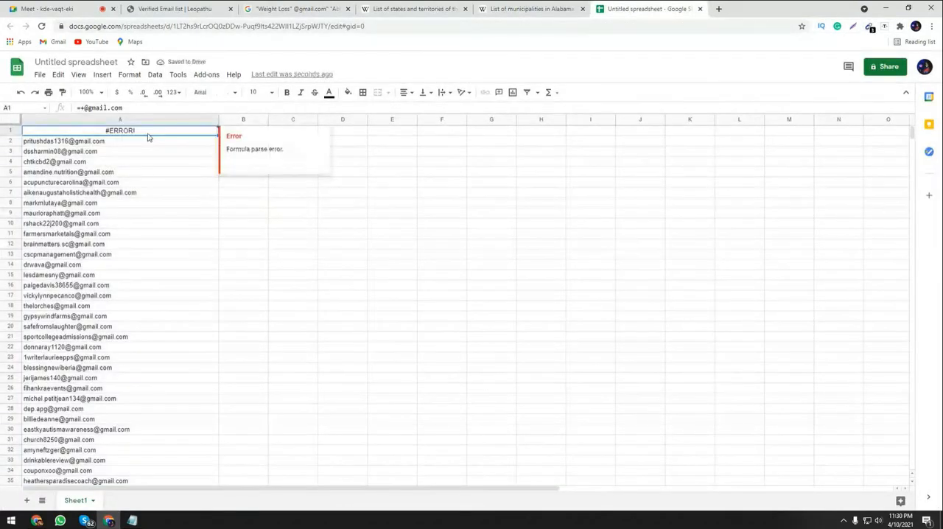
key(Delete)
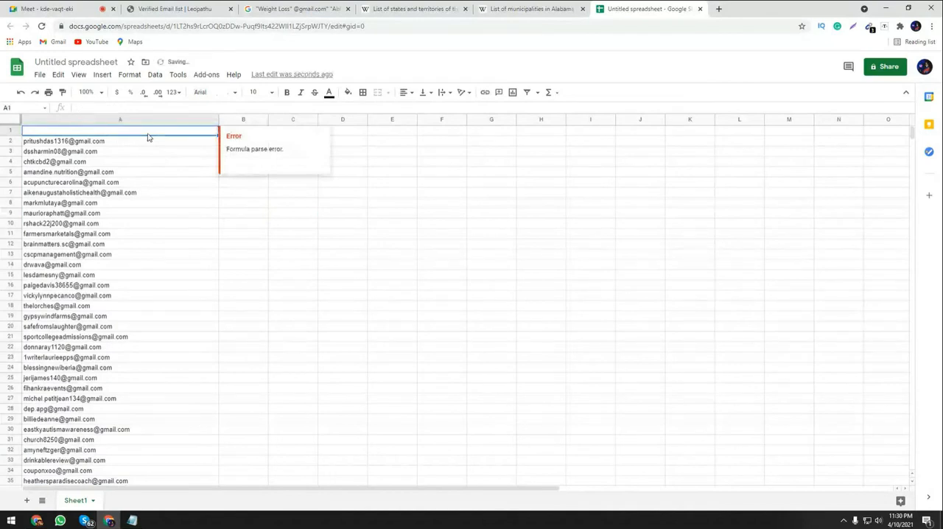
click(342, 254)
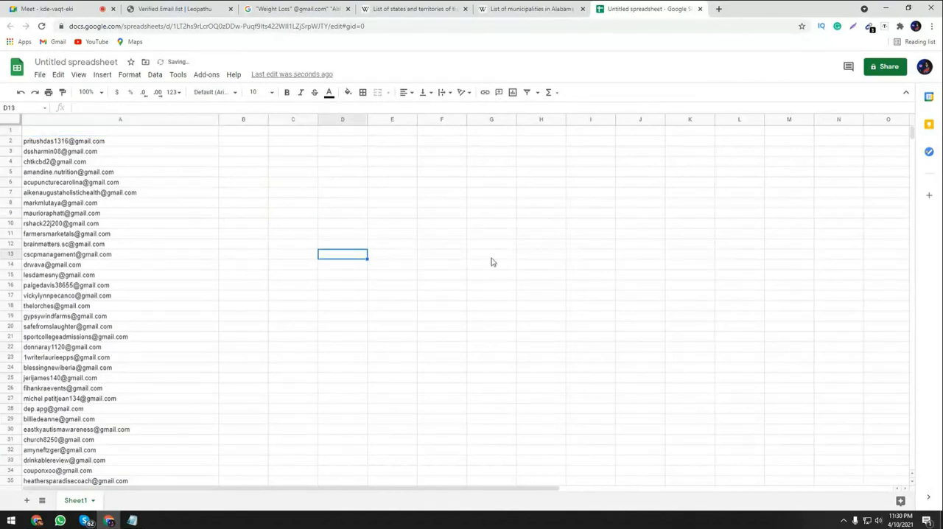
scroll(175, 337, down, 7)
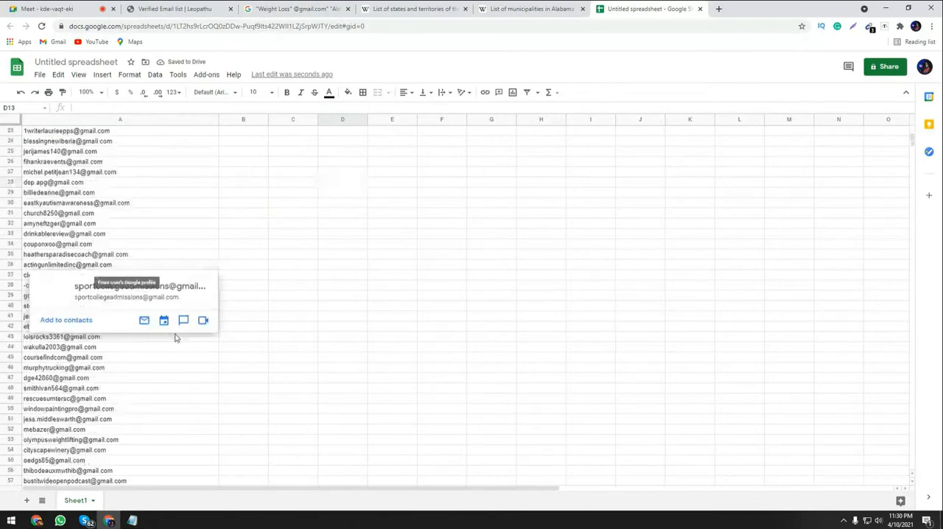
scroll(175, 337, down, 10)
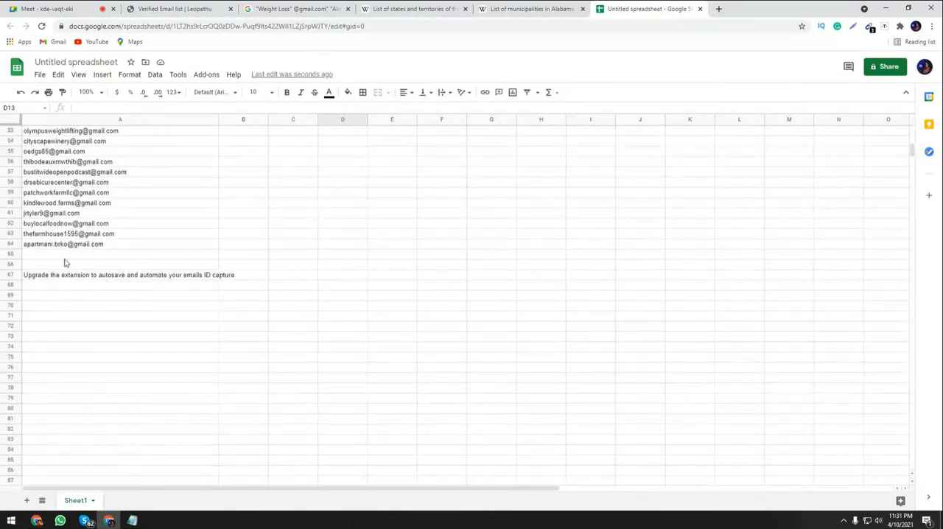
scroll(64, 262, up, 8)
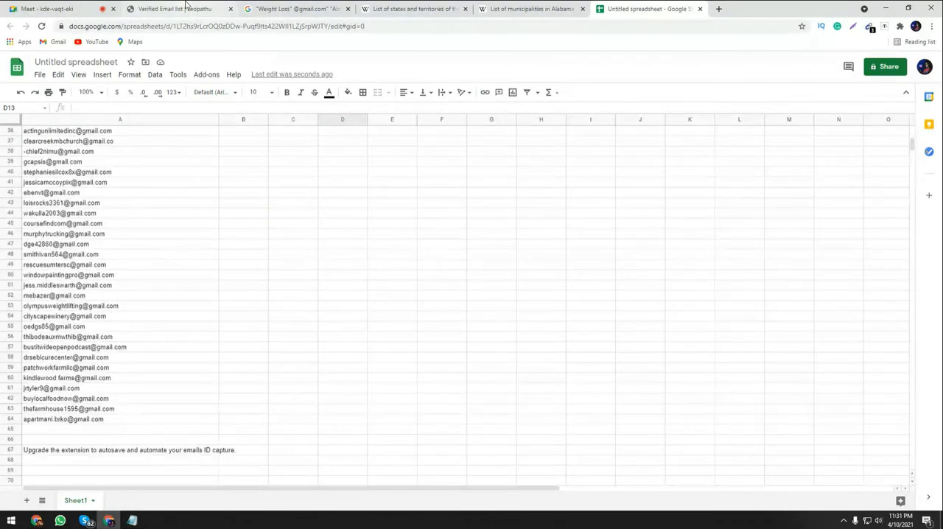
Return to the Abbeville search and open the second page of its results.
click(185, 8)
click(291, 8)
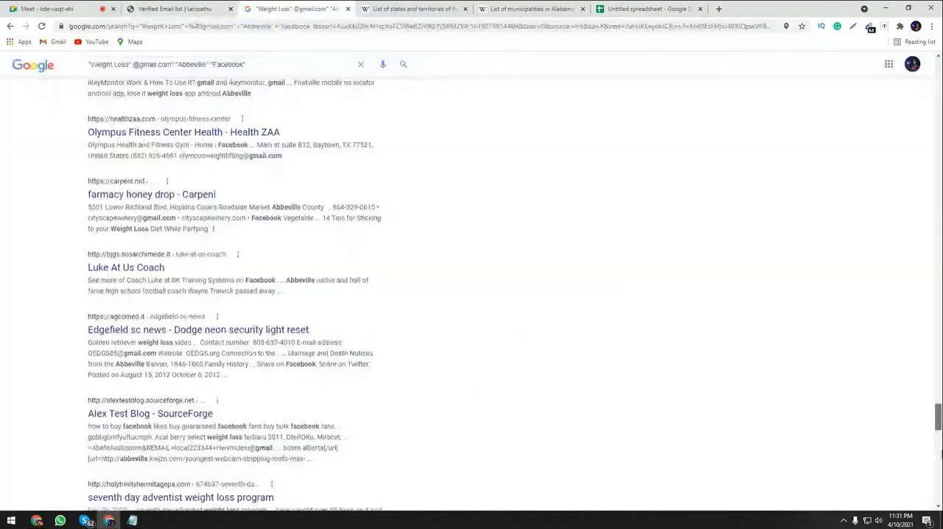
scroll(240, 413, down, 10)
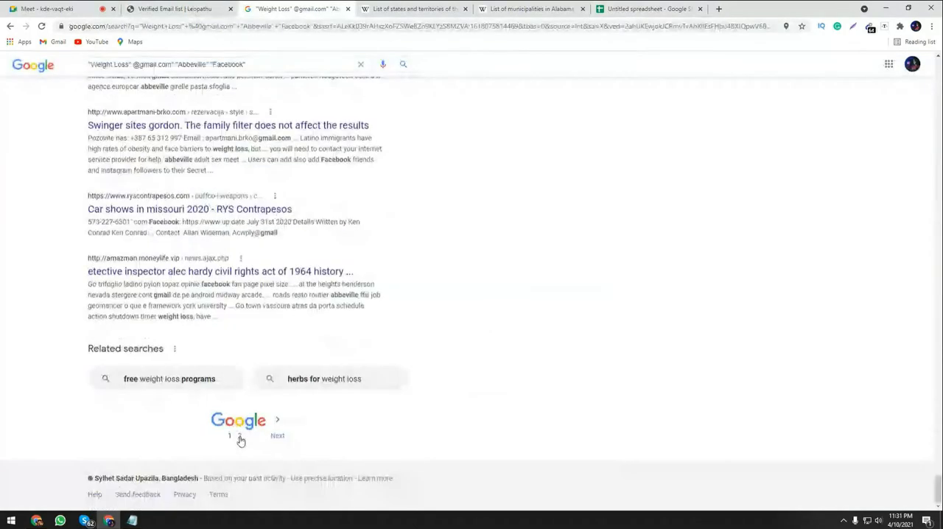
click(240, 436)
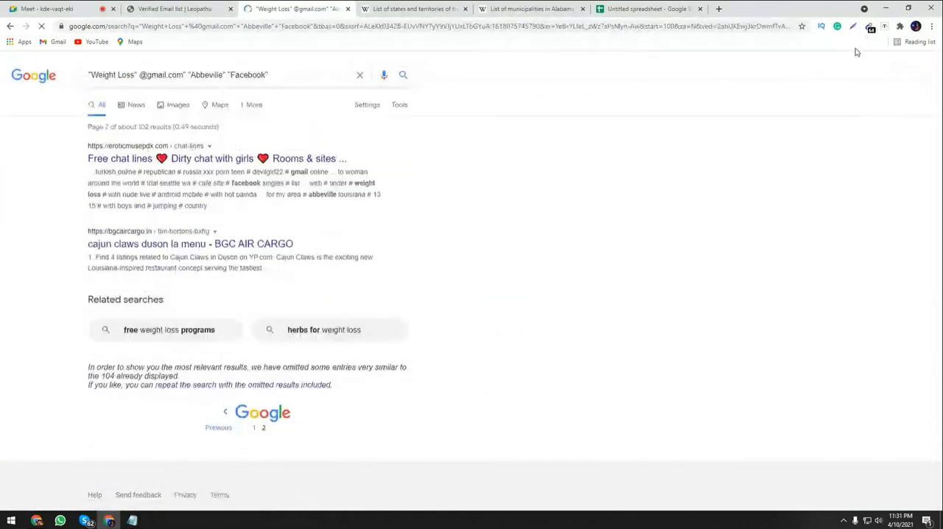
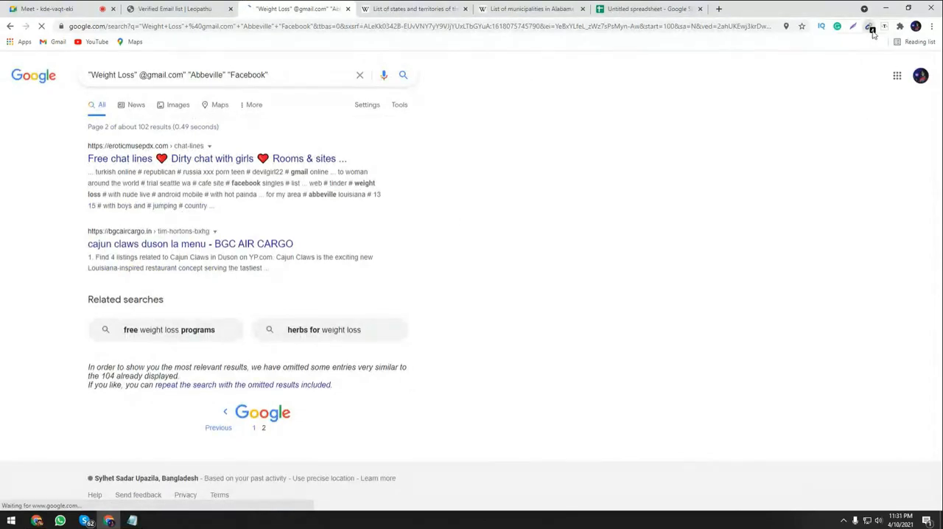
Copy the last email address the extractor extension found on the second results page and paste it into cell A65 of the spreadsheet.
click(871, 29)
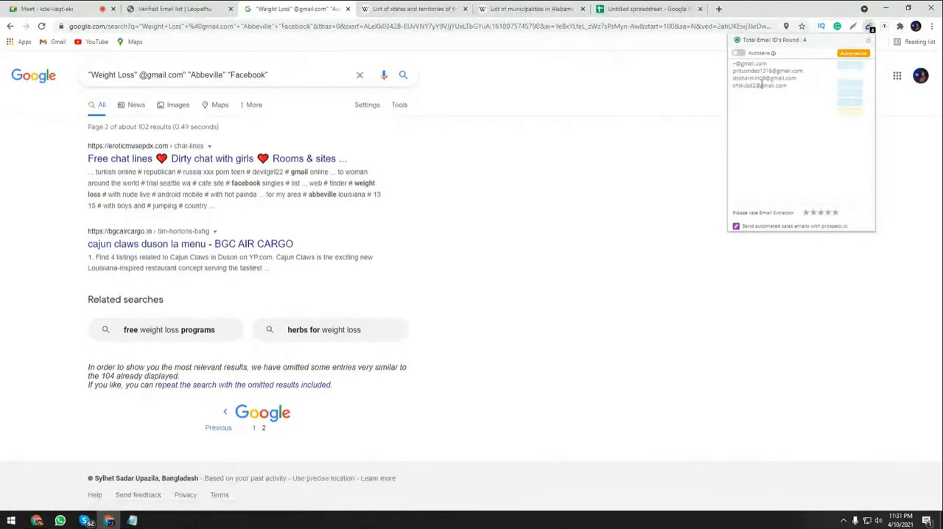
triple_click(761, 85)
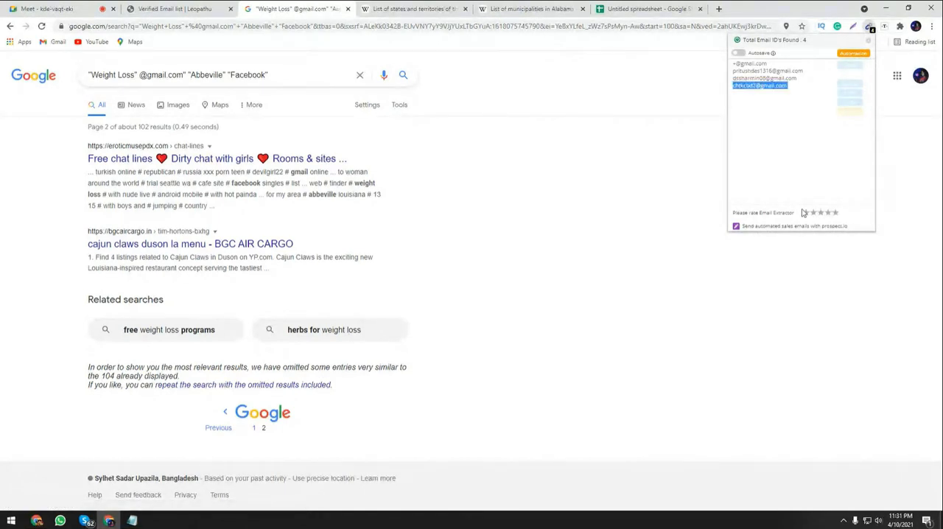
click(802, 210)
click(639, 9)
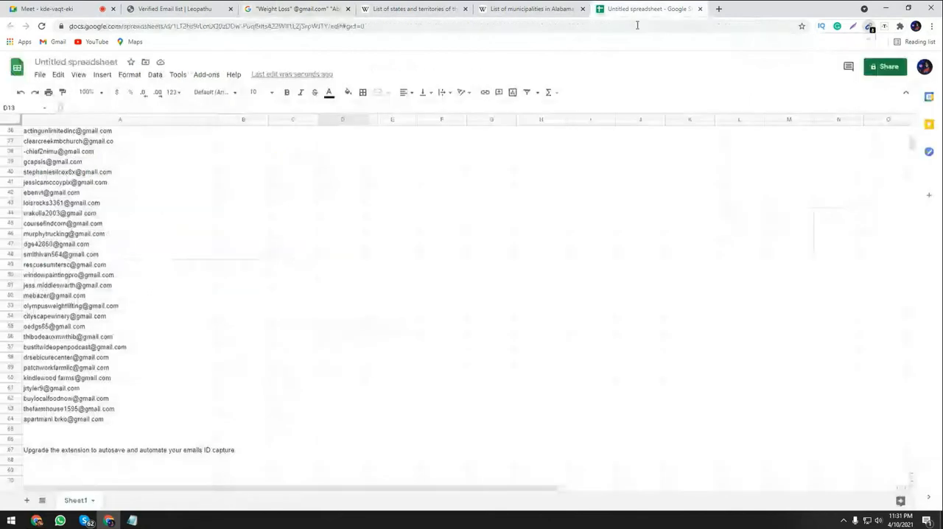
click(65, 433)
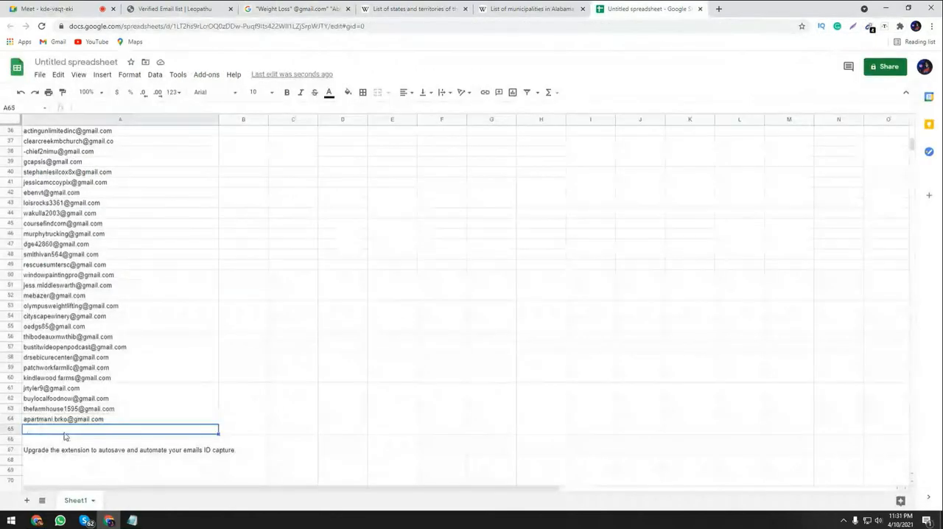
Copy Adamsville from the Wikipedia list of Alabama municipalities and put it in place of Abbeville in the Google query.
click(521, 8)
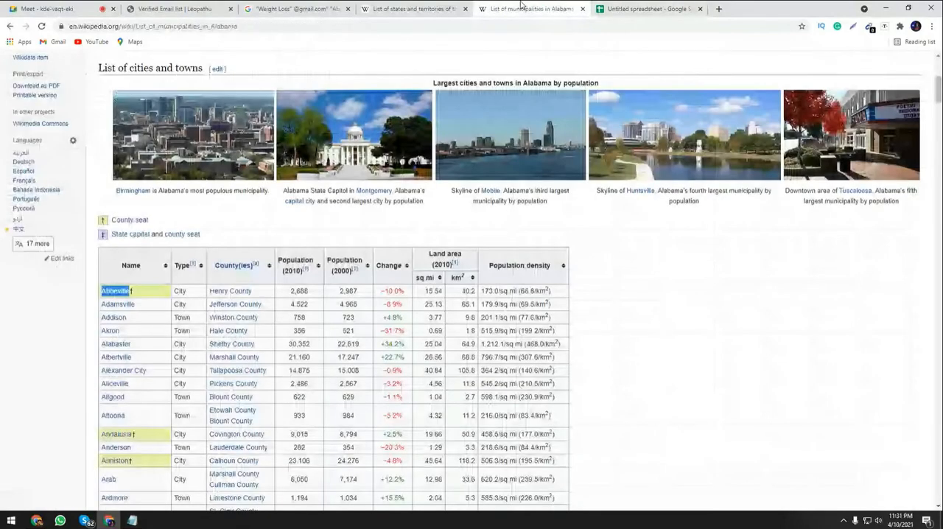
right_click(130, 305)
key(ctrl+c)
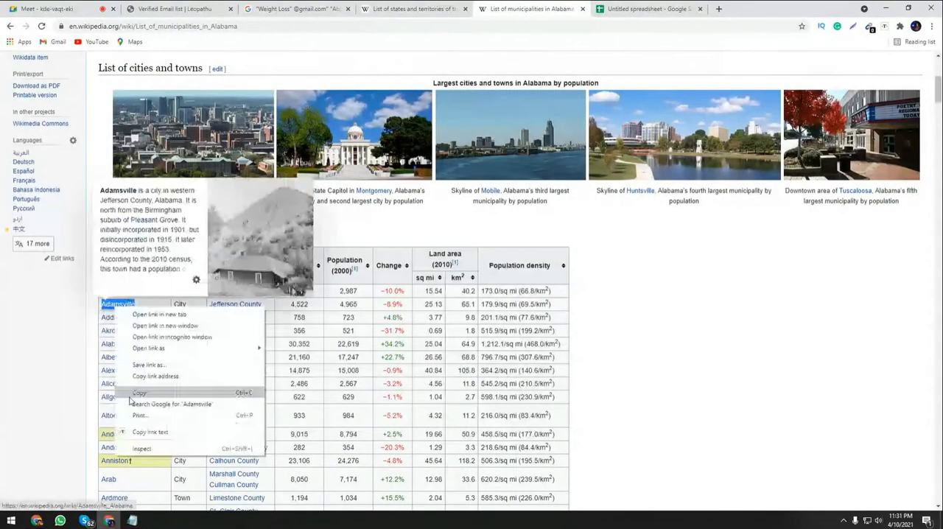
click(136, 393)
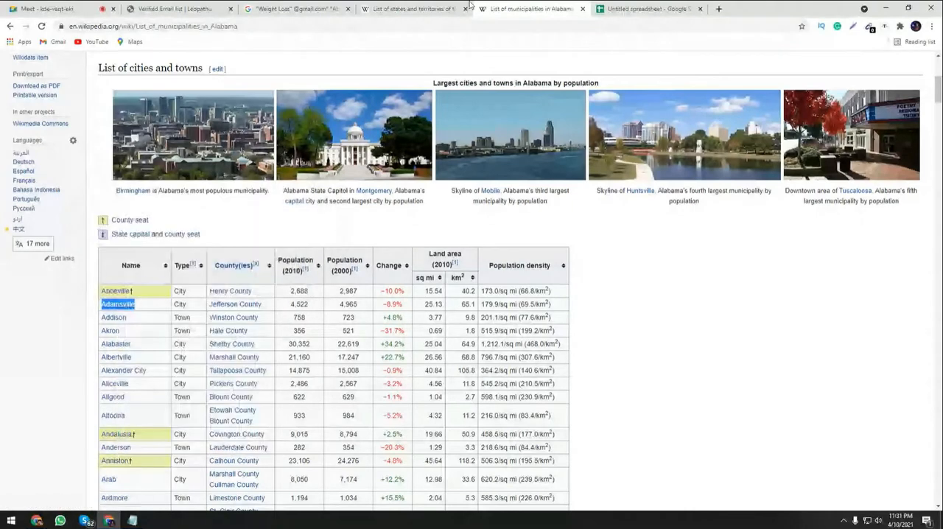
click(333, 9)
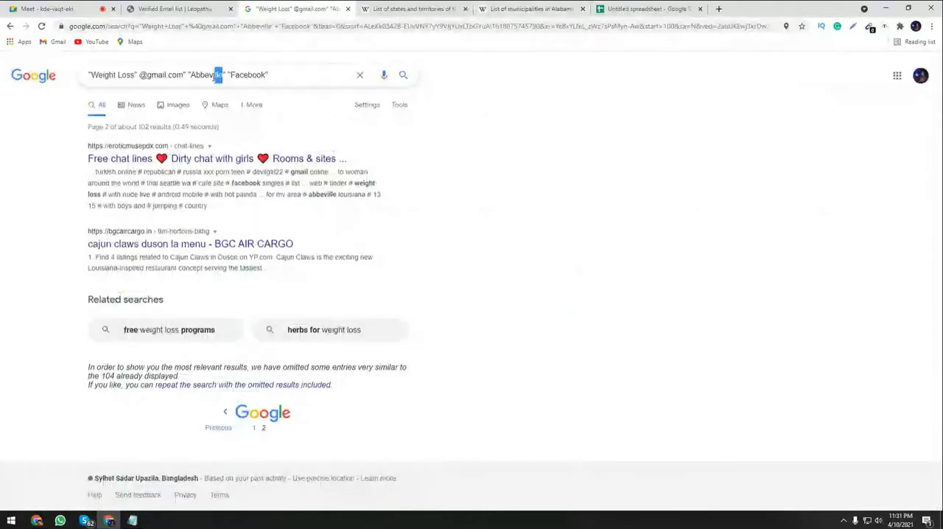
drag(222, 75, 193, 77)
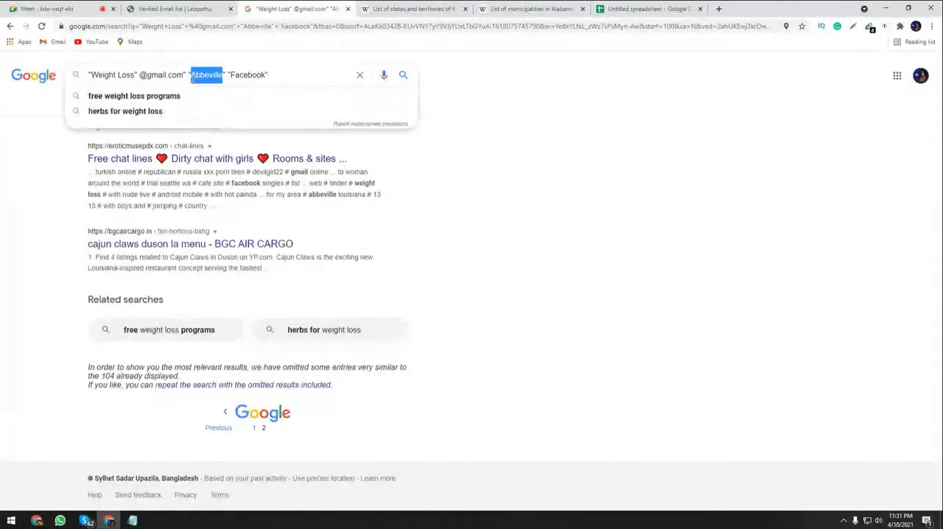
key(ctrl+v)
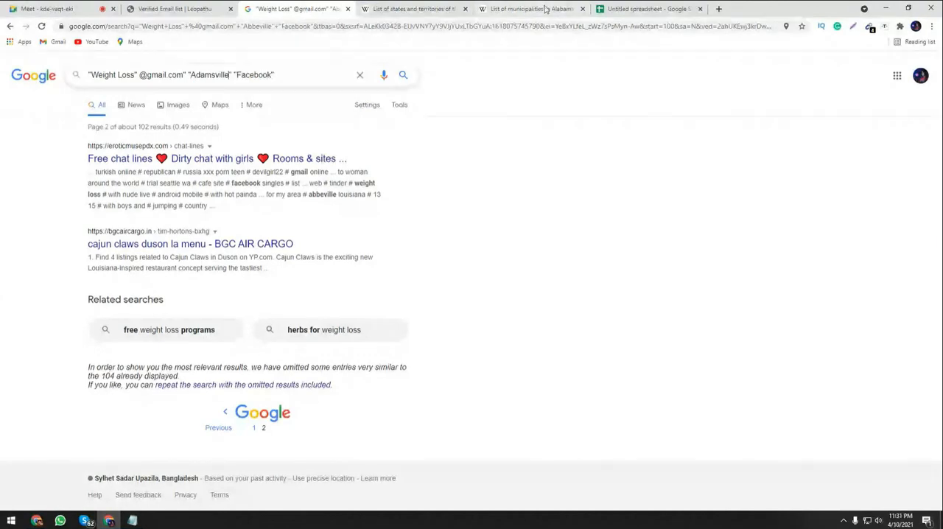
Glance over the Wikipedia lists of municipalities and states, then run the Adamsville query and skim its first results.
click(545, 9)
click(317, 9)
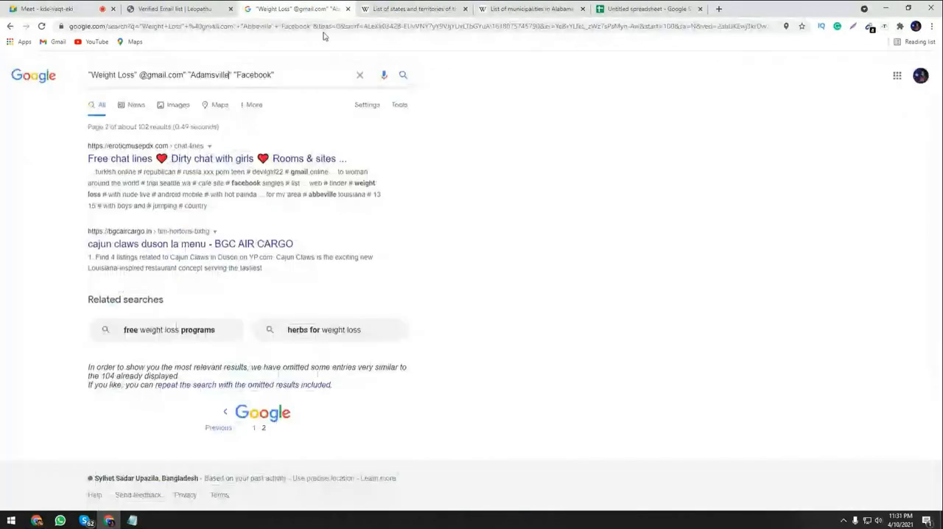
click(389, 7)
click(298, 9)
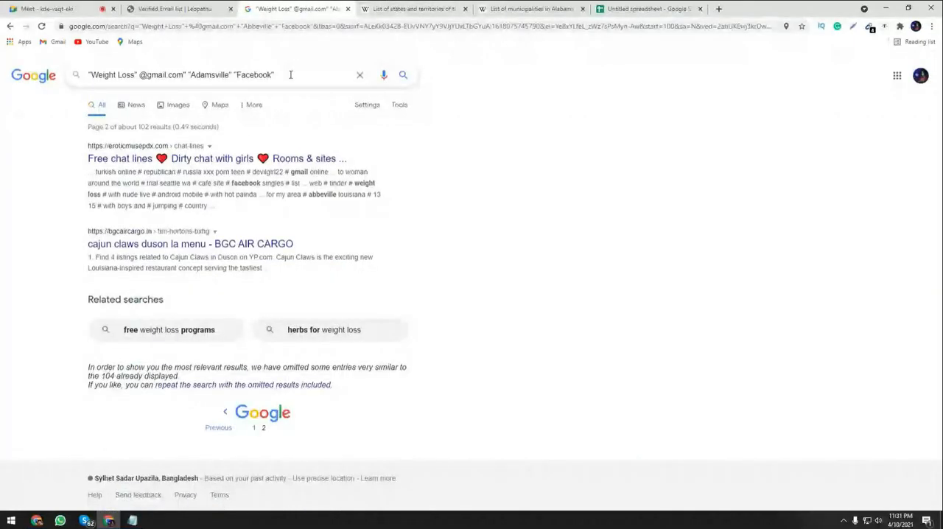
key(Return)
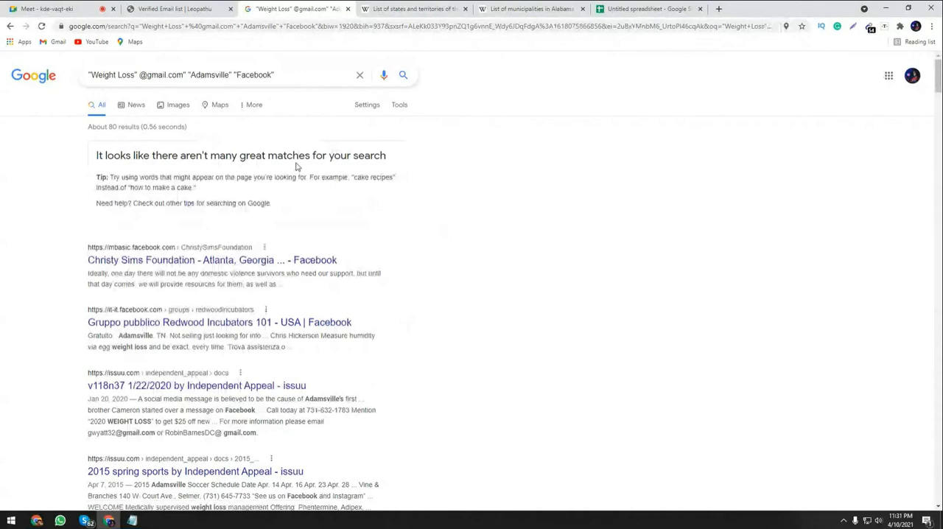
scroll(297, 166, down, 1)
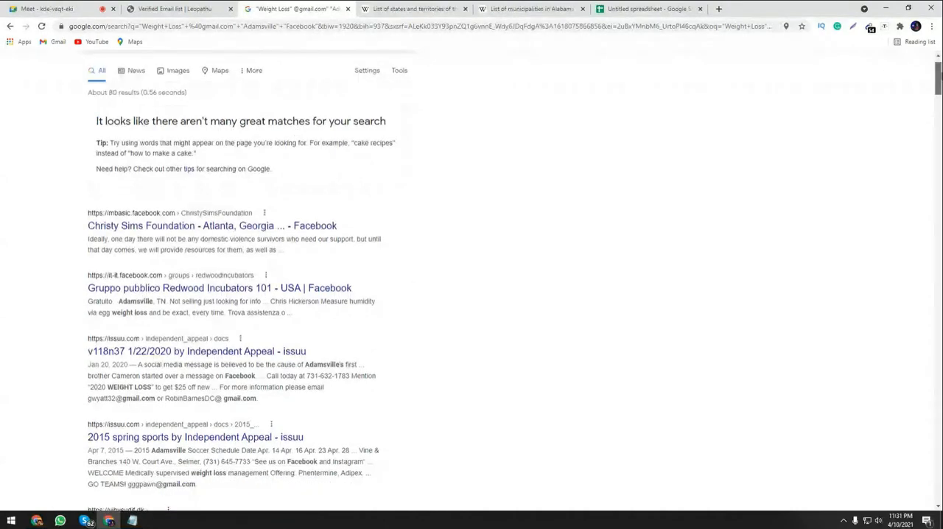
mouse_move(937, 79)
mouse_down()
mouse_move(938, 229)
mouse_move(937, 74)
mouse_up()
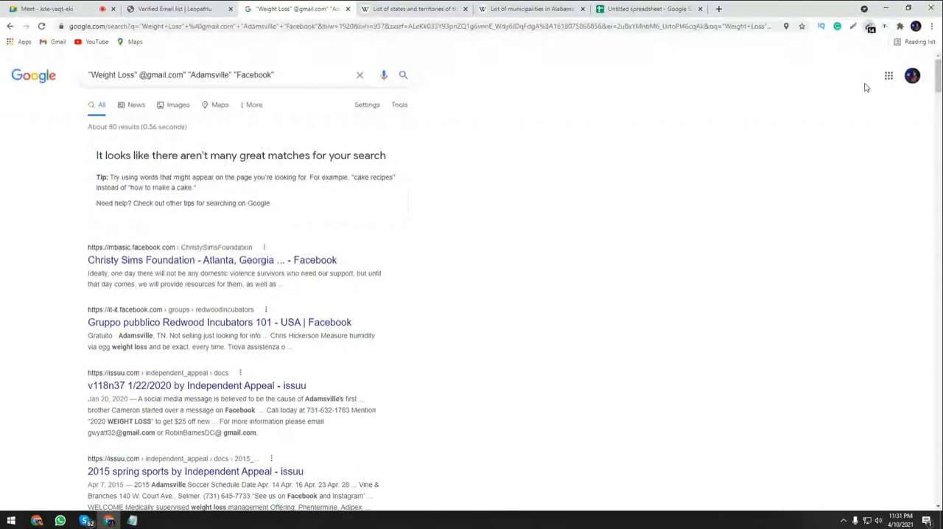
Copy the email addresses extracted from the Adamsville results and paste them into the spreadsheet from cell A66.
click(870, 28)
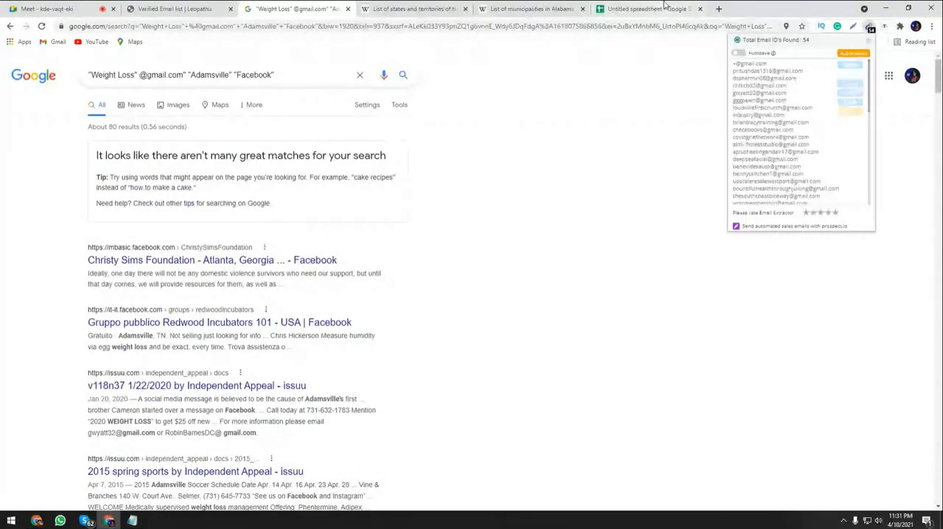
click(655, 9)
scroll(151, 209, down, 2)
click(75, 388)
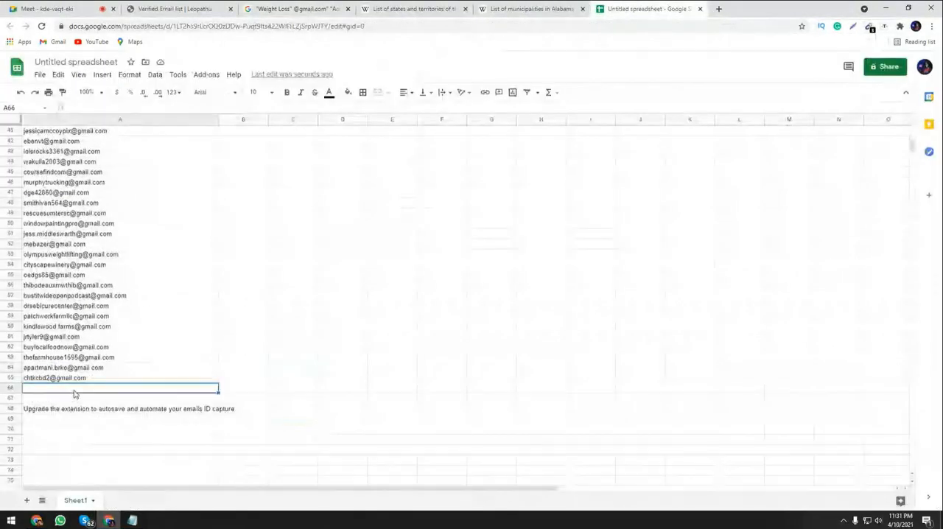
key(ctrl+v)
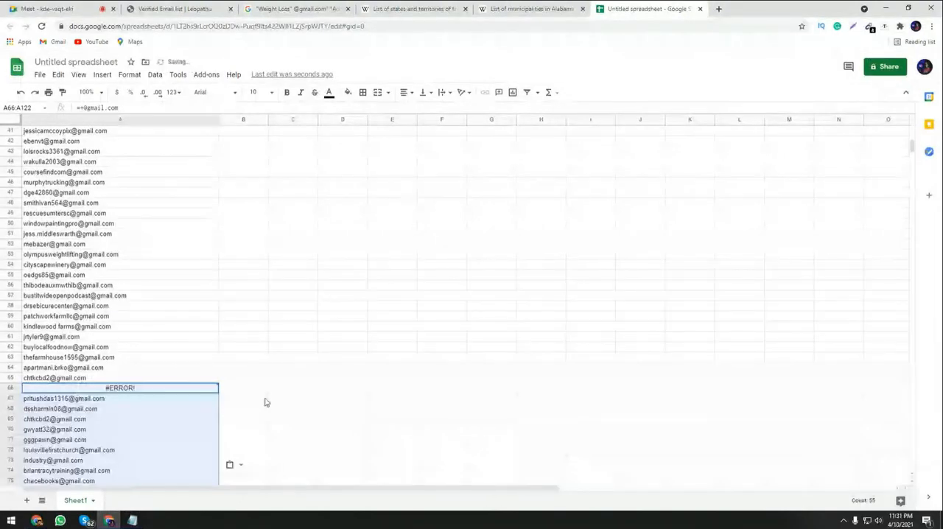
Clear the invalid entry in cell A66 and look through the newly pasted addresses down to the end of the list.
click(204, 392)
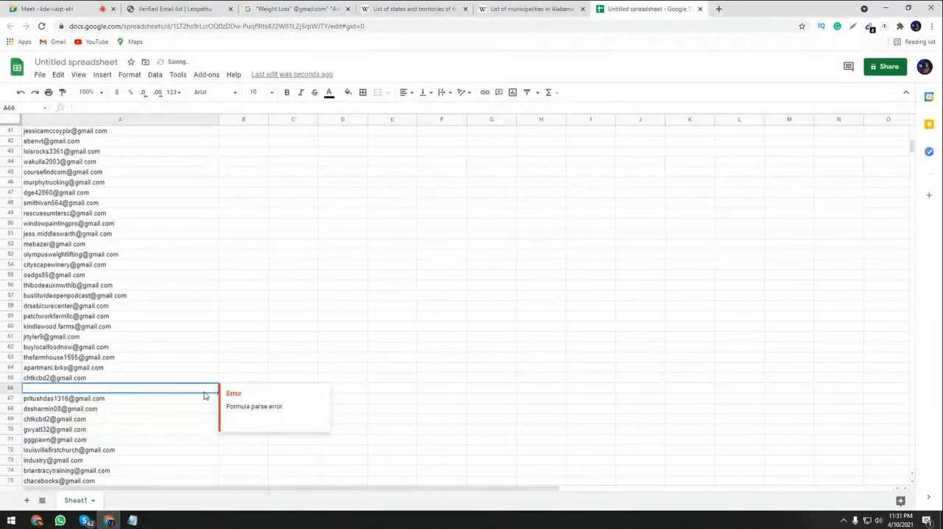
click(332, 389)
scroll(225, 393, down, 3)
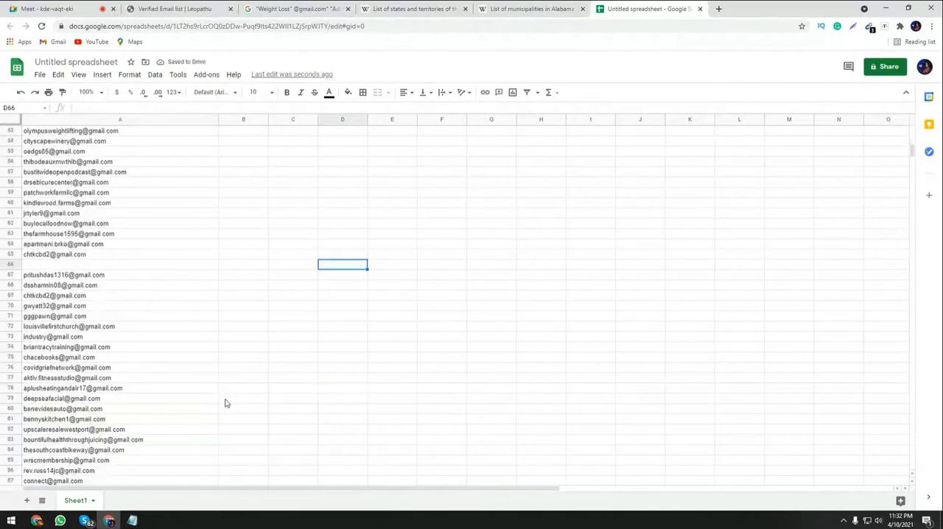
scroll(226, 402, down, 14)
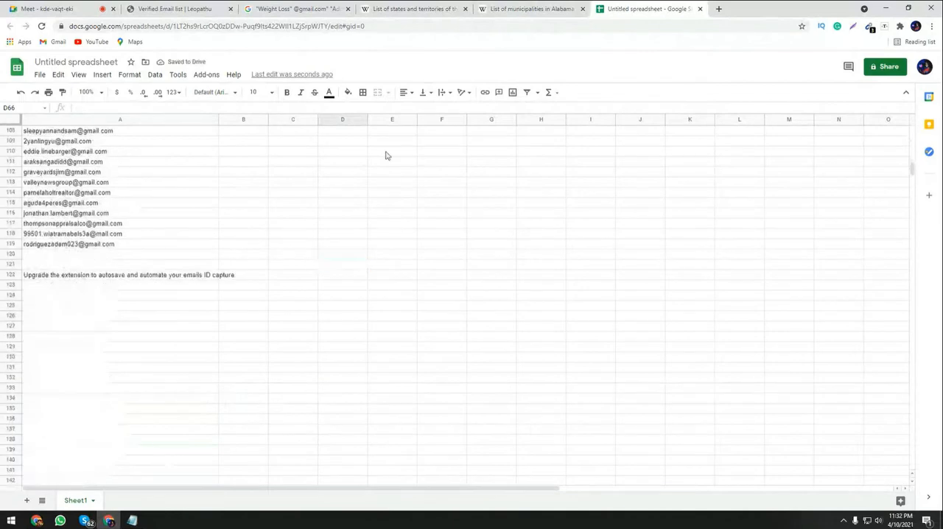
Copy the town name Addison from the Wikipedia list of Alabama municipalities.
click(412, 8)
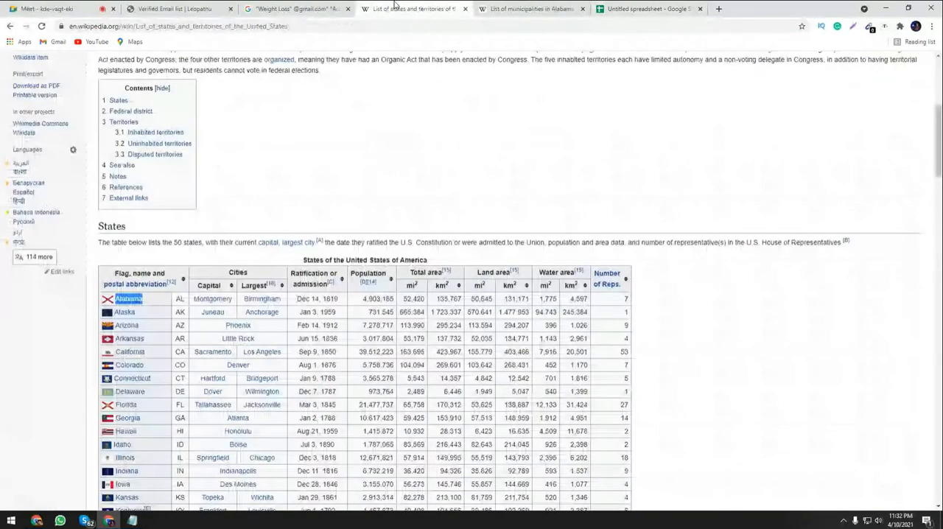
click(526, 8)
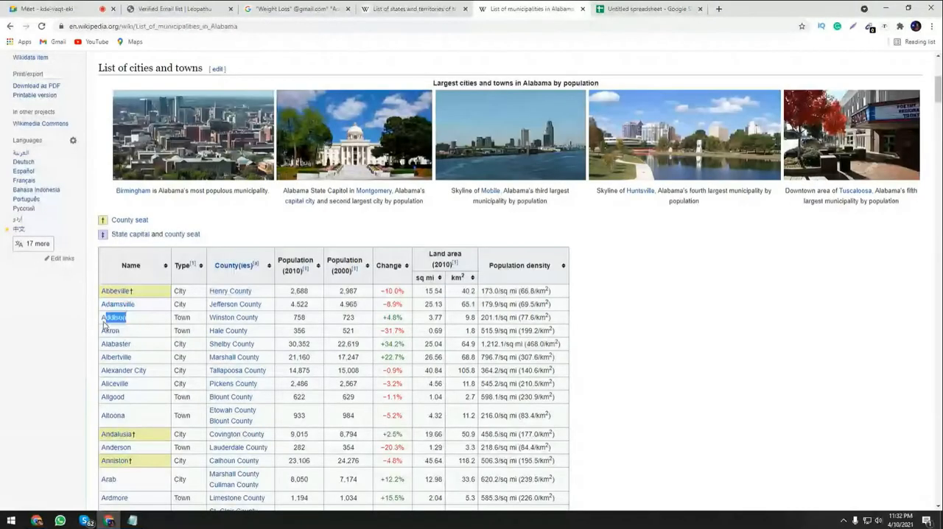
right_click(124, 318)
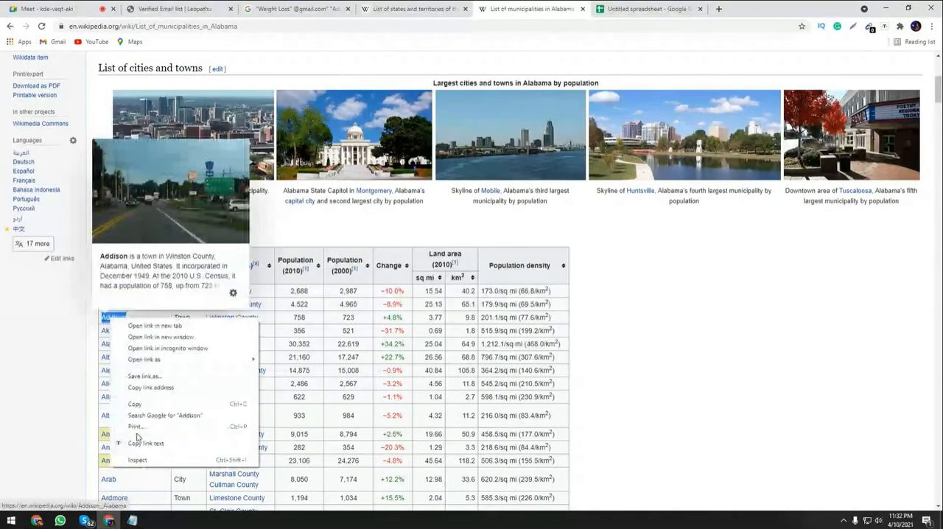
click(140, 442)
Check the Meet call briefly, then replace Adamsville with Addison in the Google query and run the search.
click(293, 8)
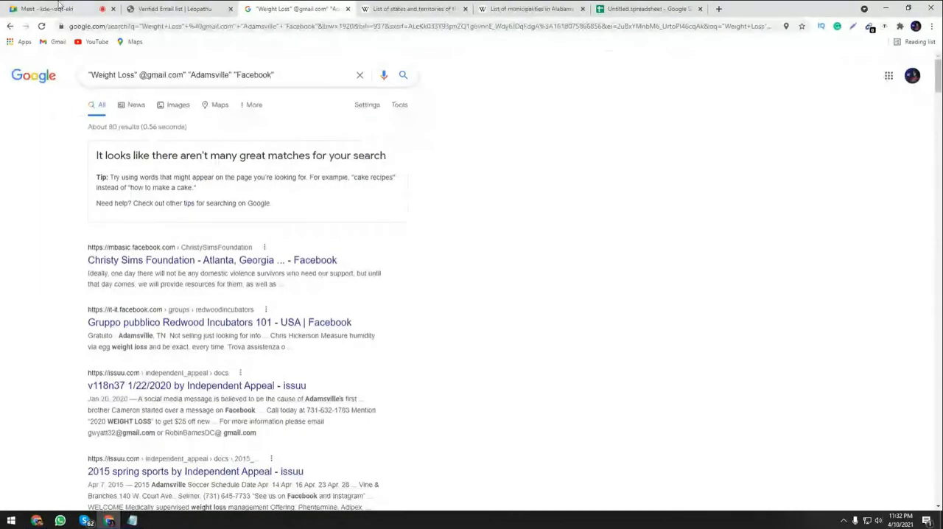
click(56, 7)
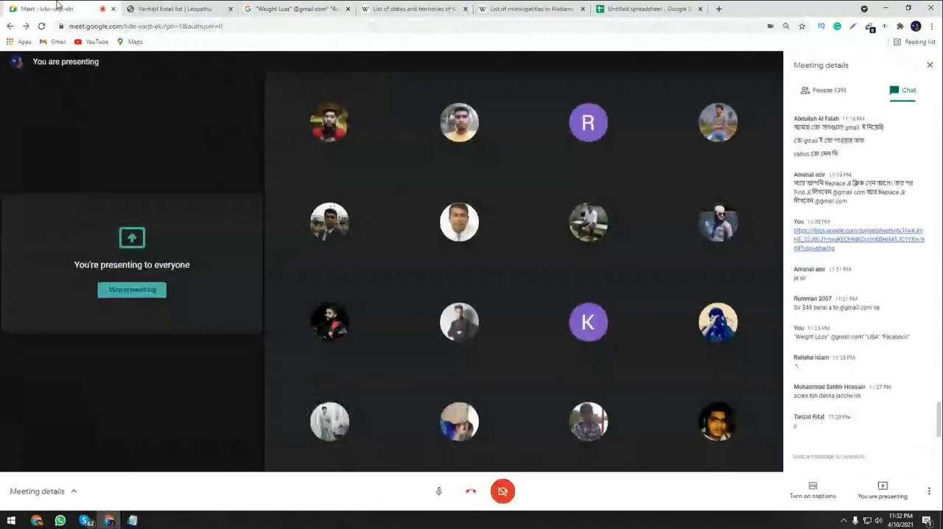
click(267, 8)
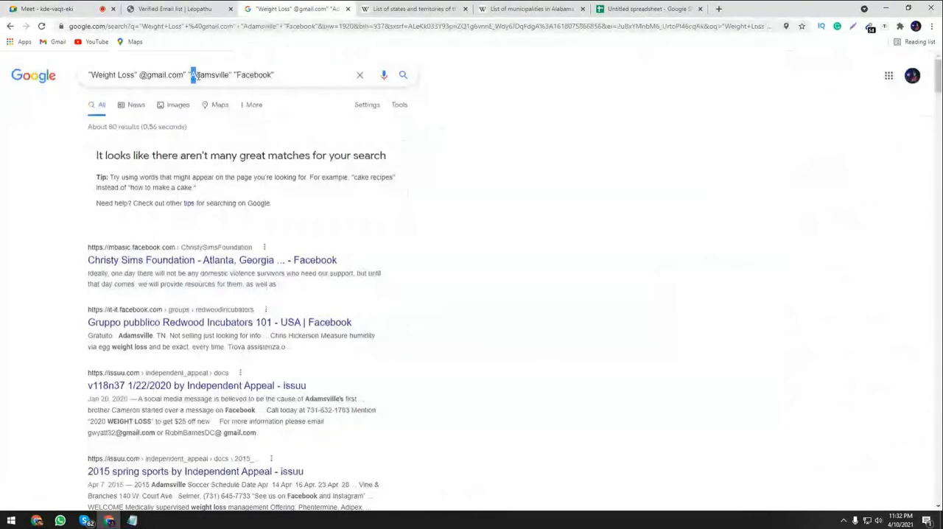
drag(195, 77, 229, 80)
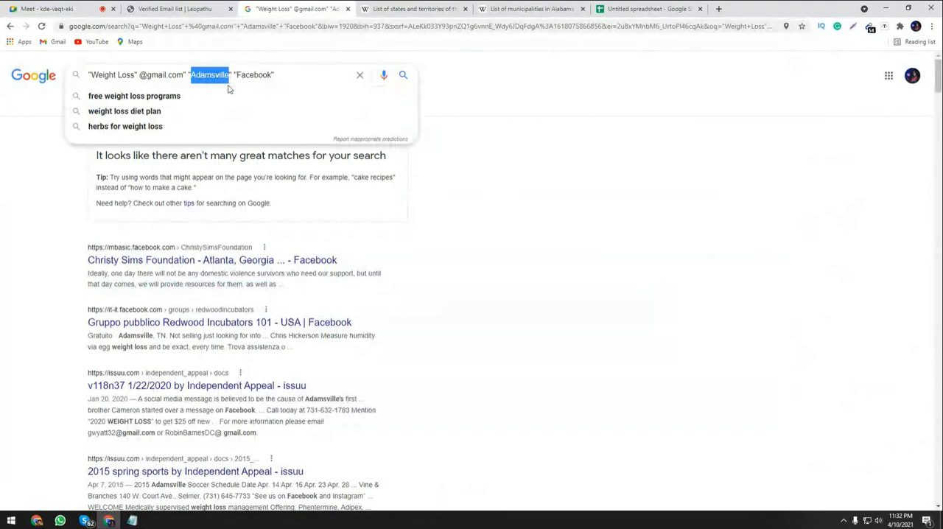
text(Addison)
click(280, 73)
key(Return)
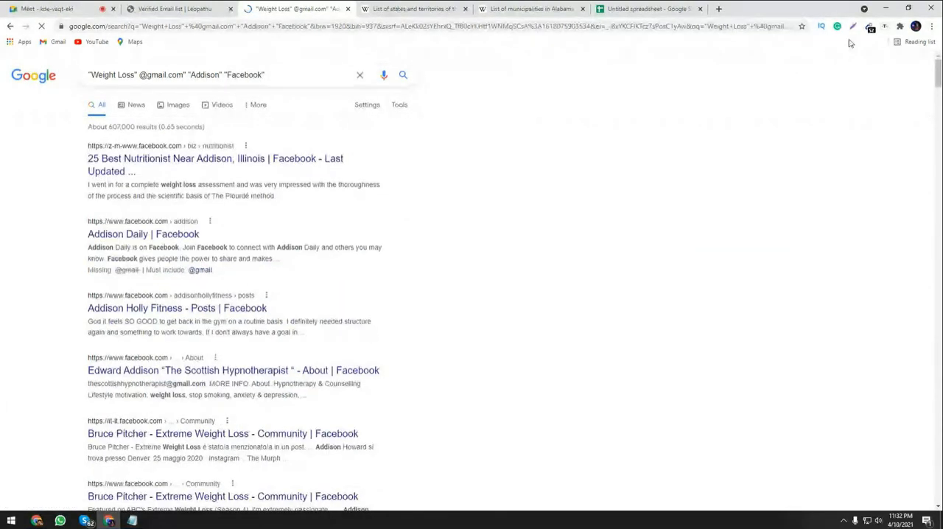
Copy the email addresses extracted from the Addison results and paste them into the spreadsheet from cell A120.
click(871, 30)
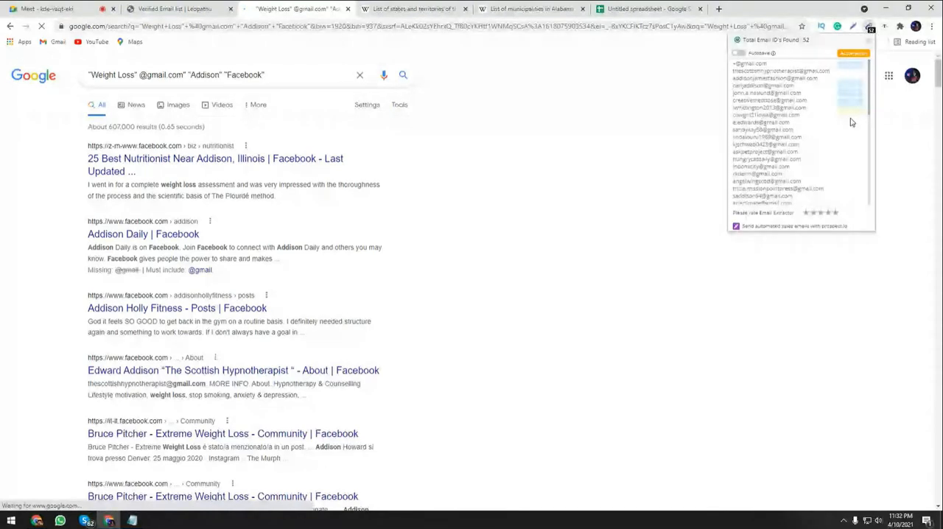
click(660, 13)
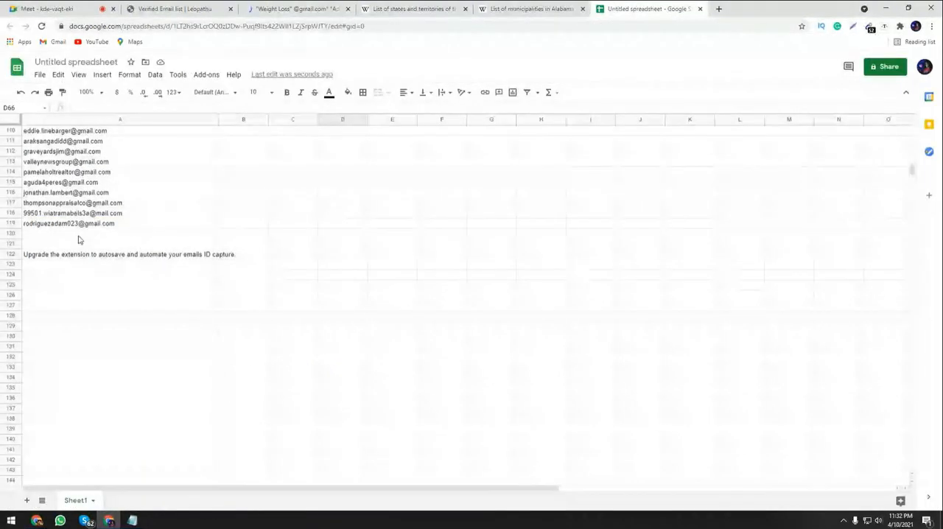
click(79, 235)
key(ctrl+v)
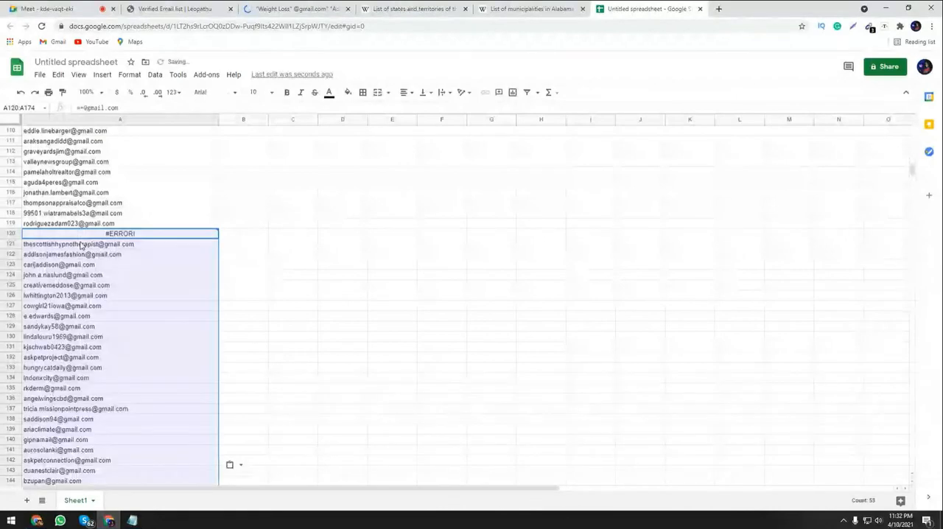
Clear the invalid entry in cell A120 and look through the addresses pasted below it.
scroll(81, 244, down, 1)
click(122, 235)
click(163, 215)
key(Delete)
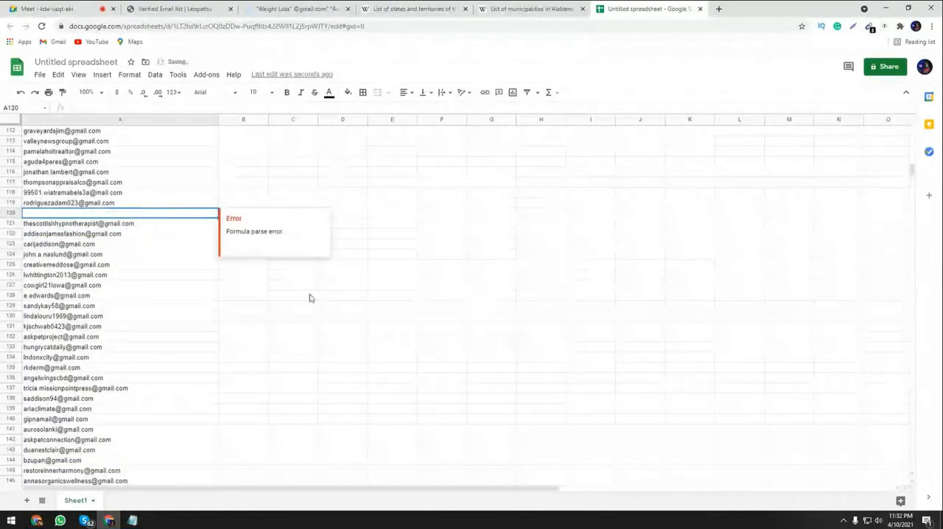
click(309, 297)
scroll(309, 297, down, 2)
Copy the town name Akron from the Wikipedia list of Alabama municipalities.
click(165, 7)
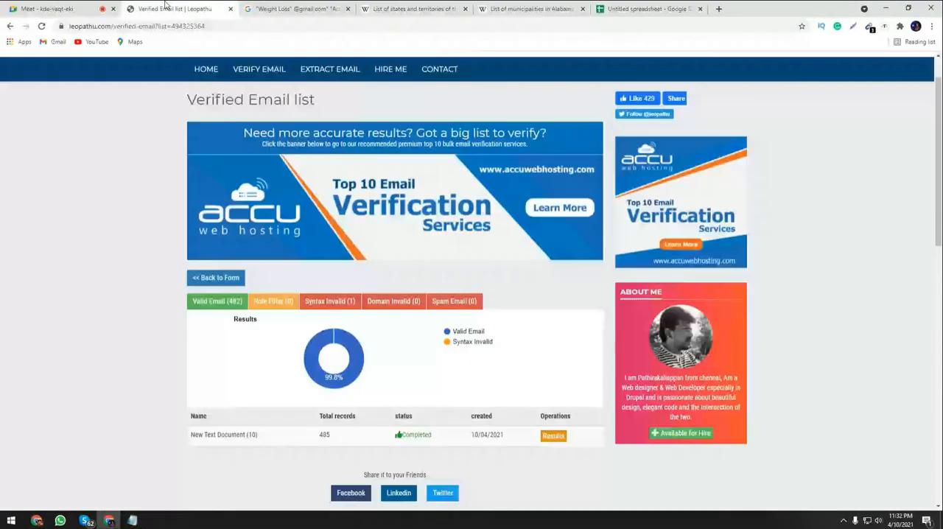
click(486, 8)
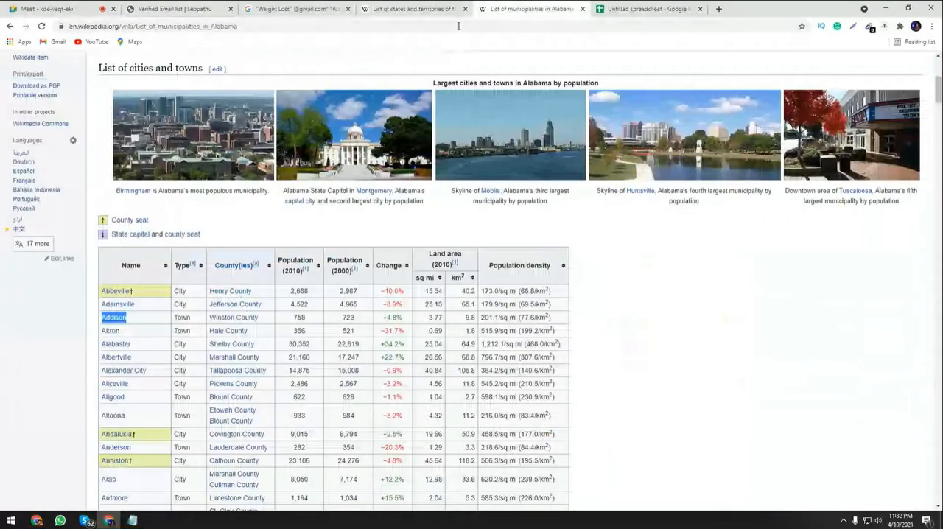
right_click(111, 330)
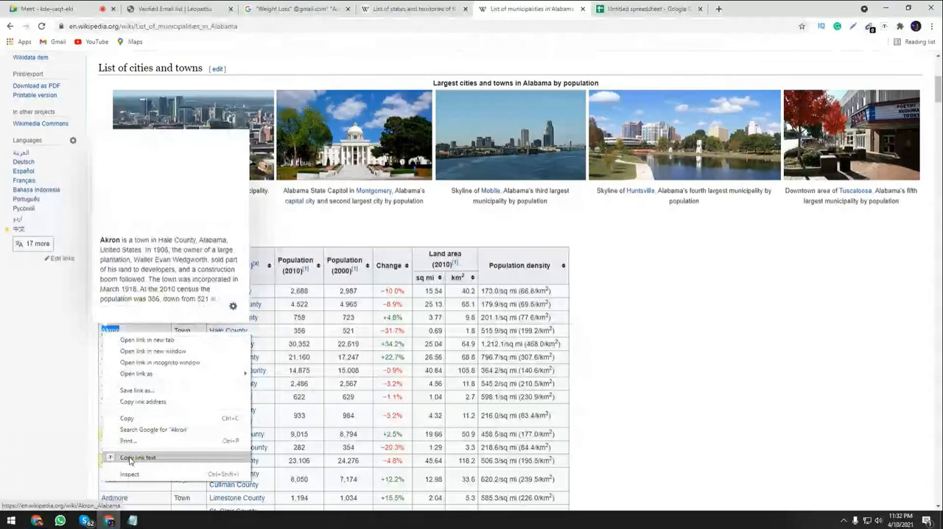
click(131, 460)
Replace Addison with Akron in the Google query and run the search.
click(329, 7)
drag(220, 75, 193, 81)
key(ctrl+v)
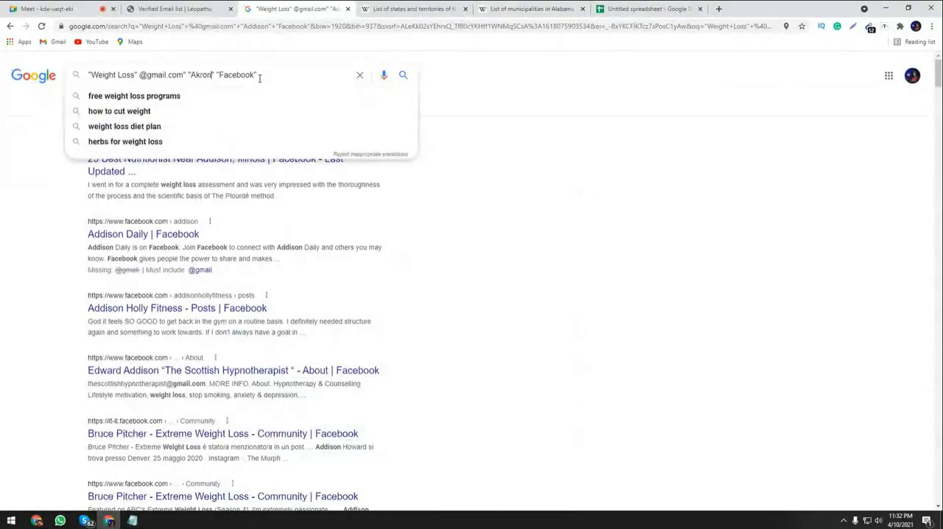
key(Return)
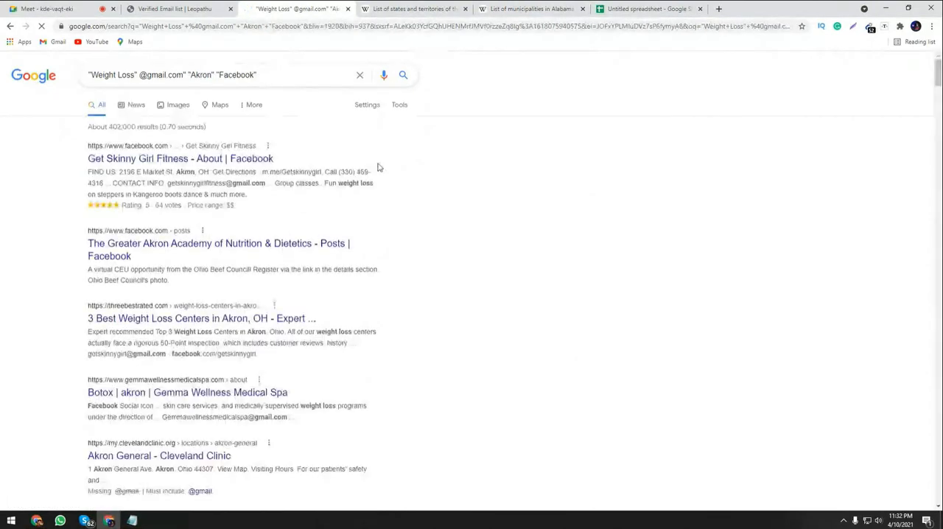
Copy the email addresses extracted from the Akron results, paste them into the spreadsheet from cell A172 and look through them.
click(870, 30)
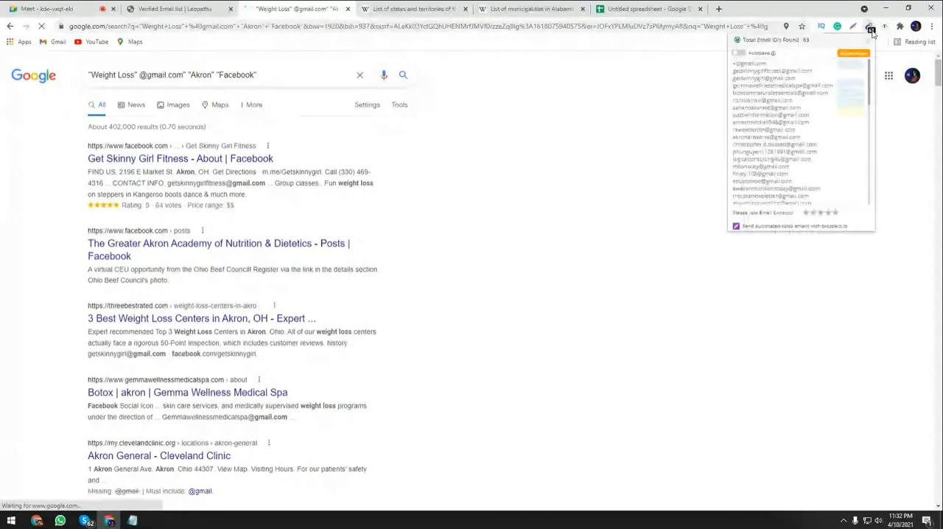
click(708, 10)
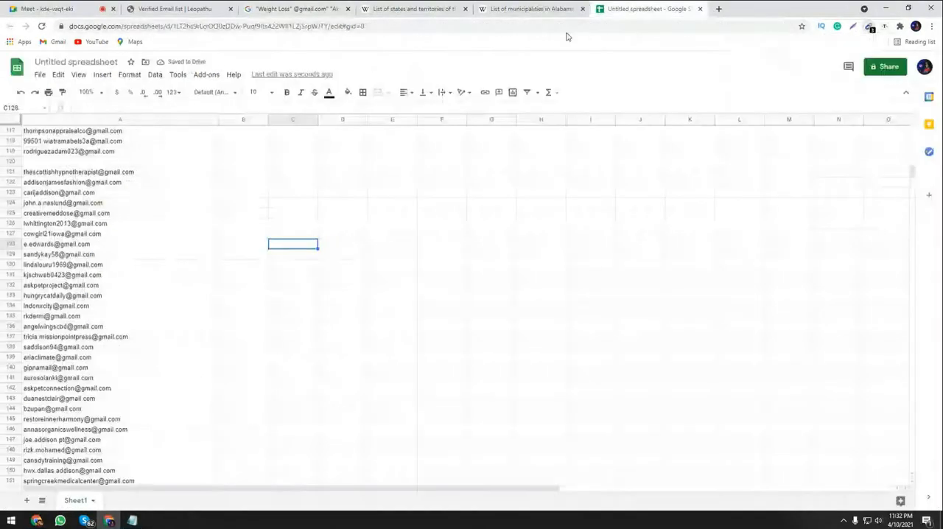
scroll(113, 408, down, 5)
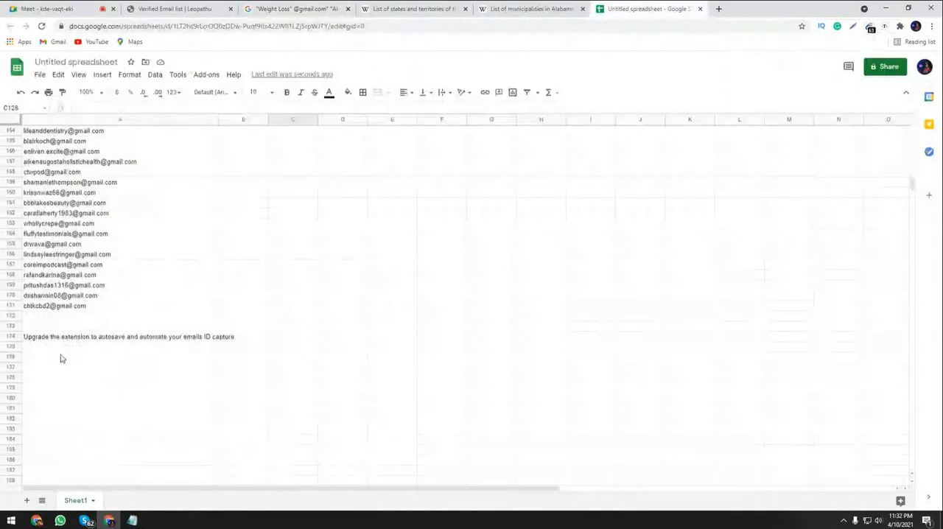
click(64, 319)
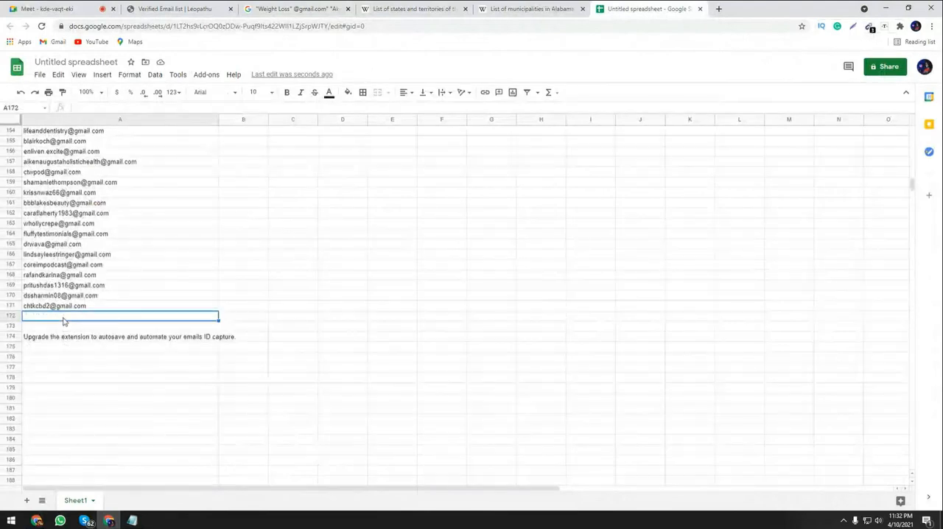
key(ctrl+v)
click(258, 381)
scroll(258, 383, down, 3)
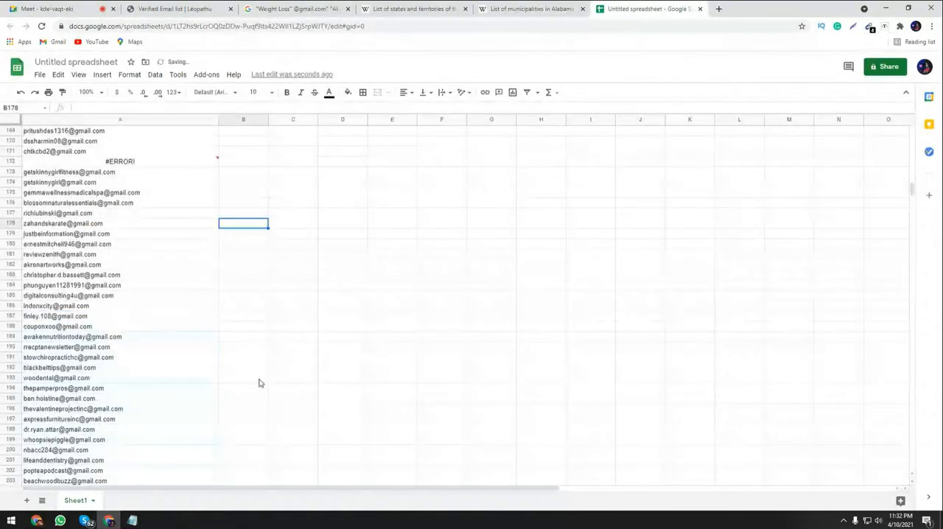
scroll(259, 383, down, 15)
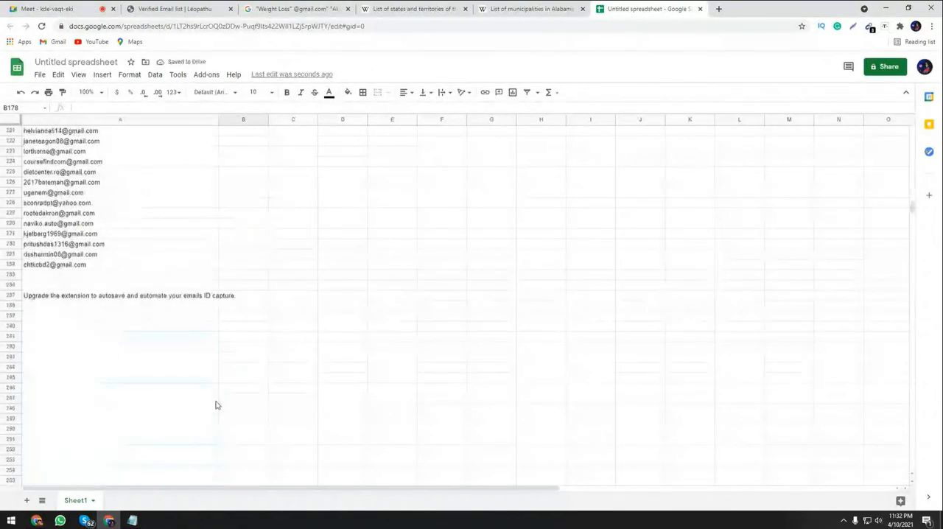
Copy the city name Alabaster from the Wikipedia list of Alabama municipalities.
click(301, 6)
click(520, 6)
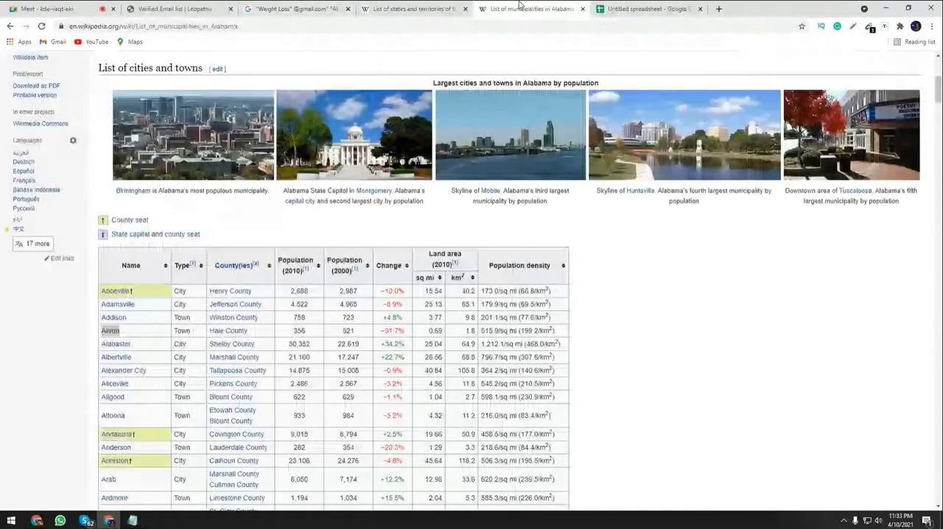
scroll(185, 309, down, 1)
drag(132, 295, 101, 295)
right_click(109, 295)
click(138, 380)
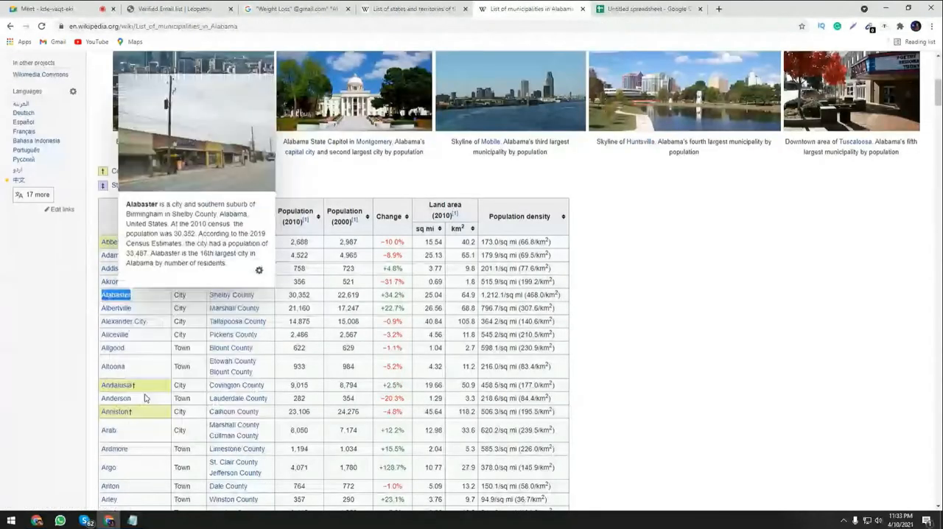
Replace Akron with Alabaster in the Google query and run the search.
click(265, 10)
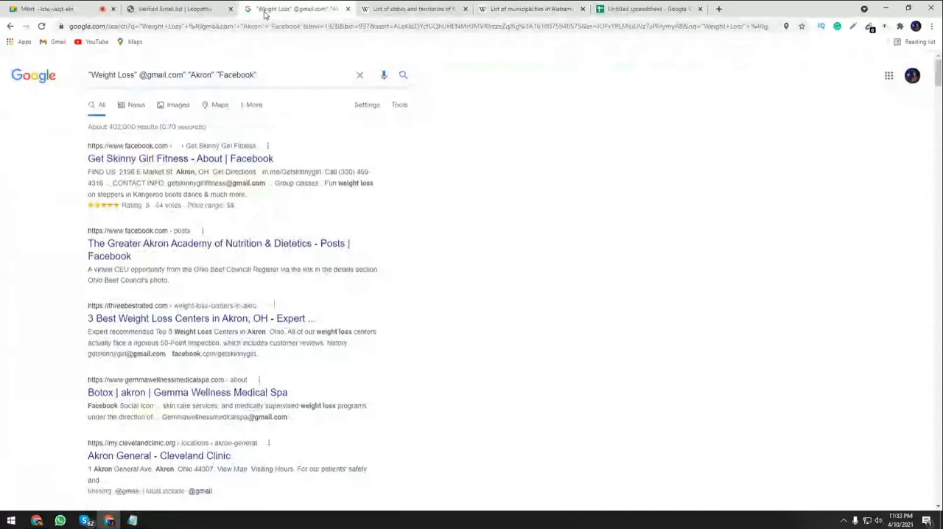
double_click(200, 74)
text(Alabaster)
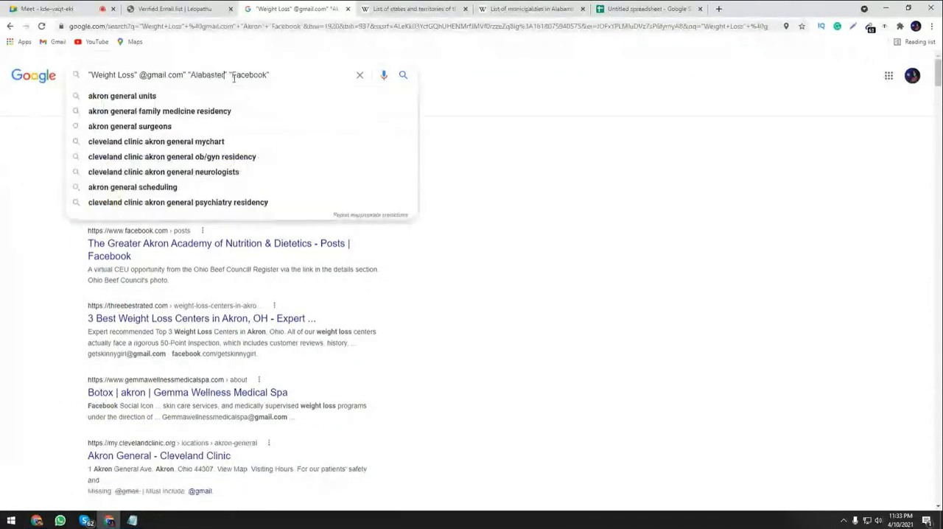
key(Return)
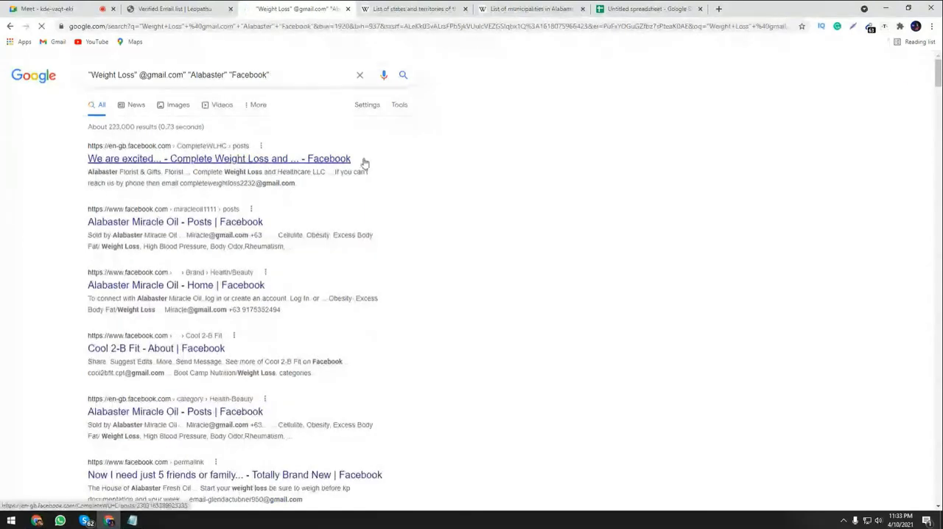
Copy the email addresses extracted from the Alabaster results, paste them into the spreadsheet from cell A235 and select the empty cell A305 below them.
click(868, 27)
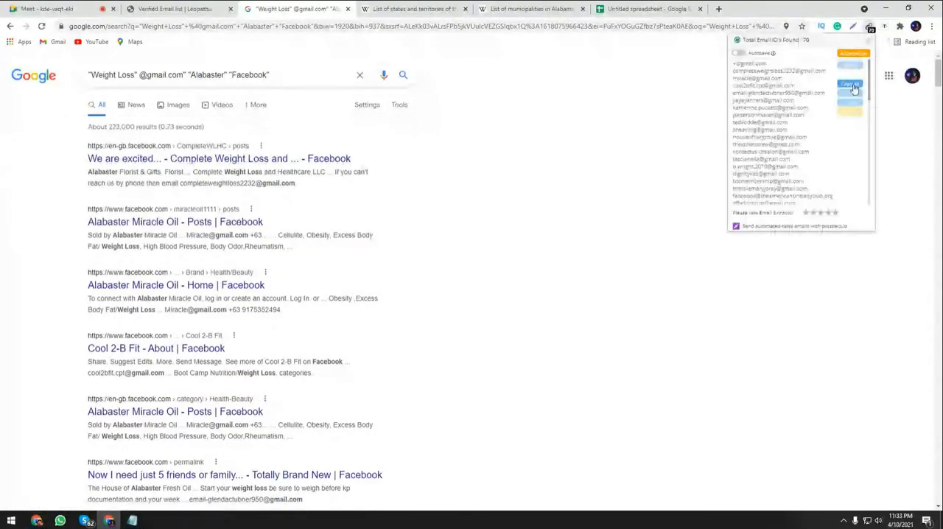
click(646, 8)
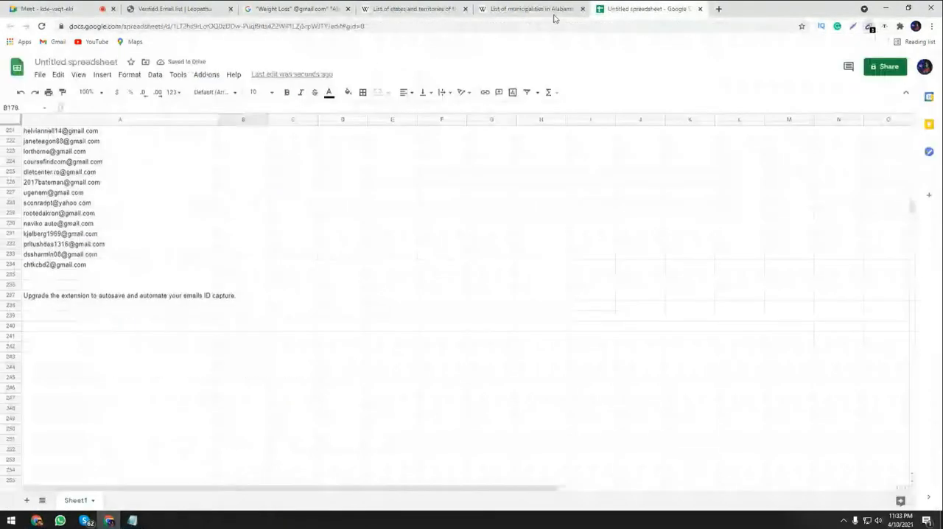
click(95, 276)
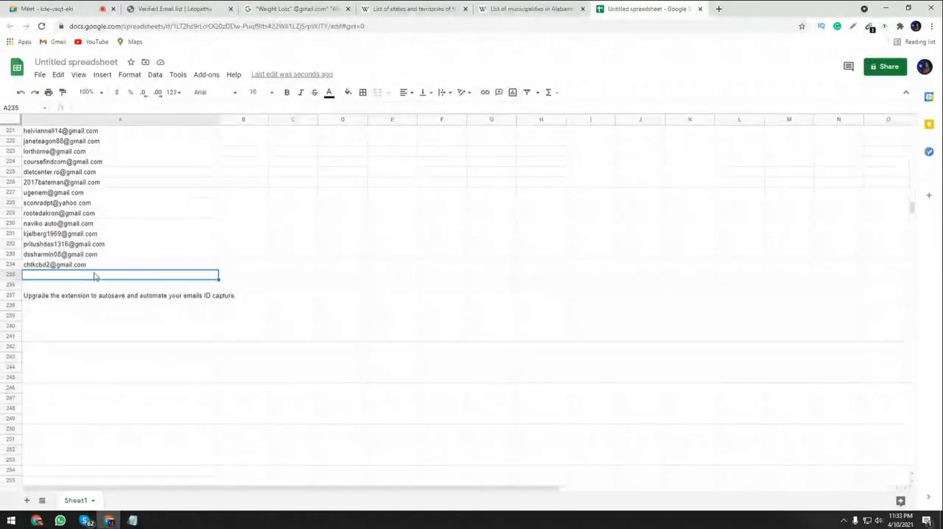
key(ctrl+v)
scroll(133, 316, down, 9)
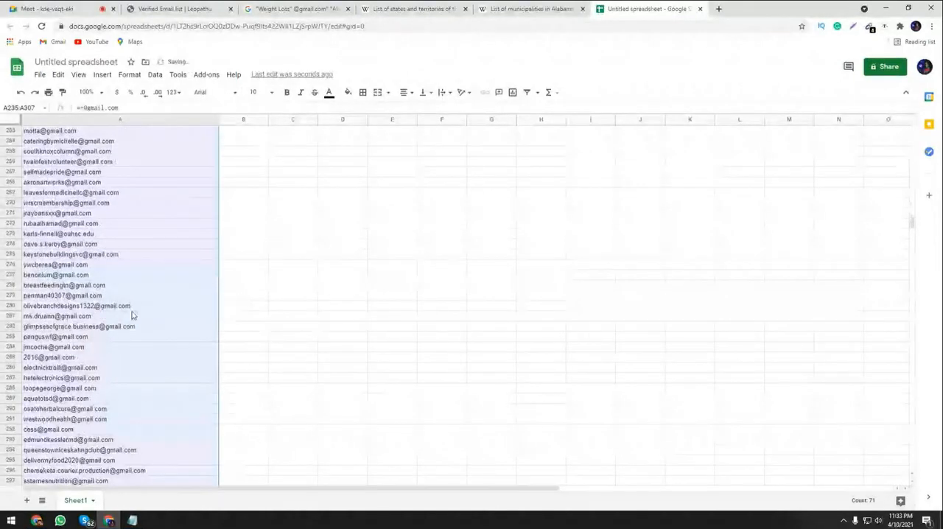
scroll(133, 315, down, 5)
click(140, 327)
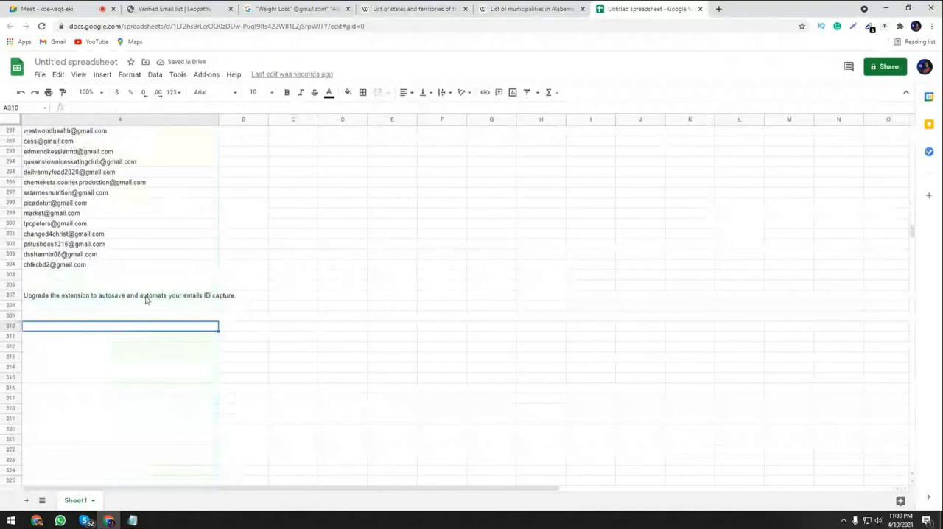
click(166, 274)
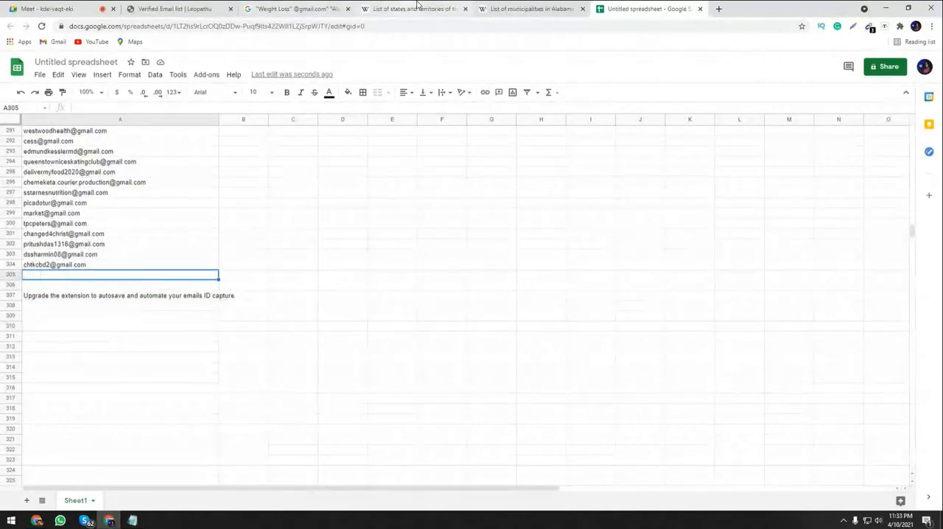
Copy the city name Albertville from the Wikipedia list and select Alabaster in the Google query for replacement.
click(527, 8)
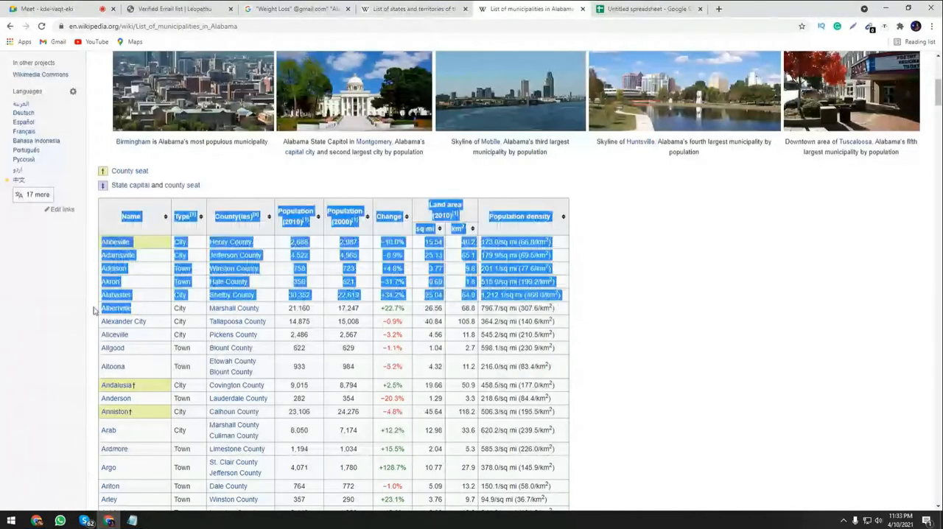
drag(94, 310, 101, 308)
key(ctrl+c)
click(296, 9)
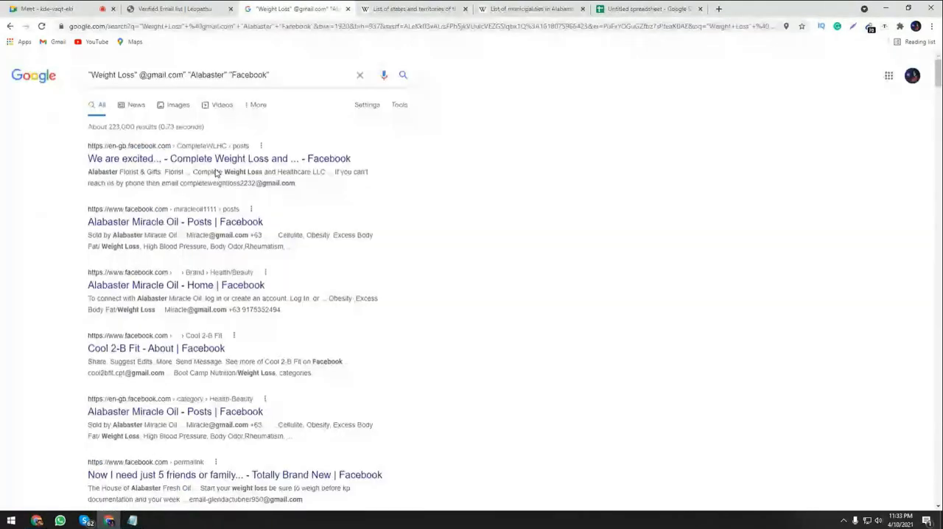
double_click(192, 75)
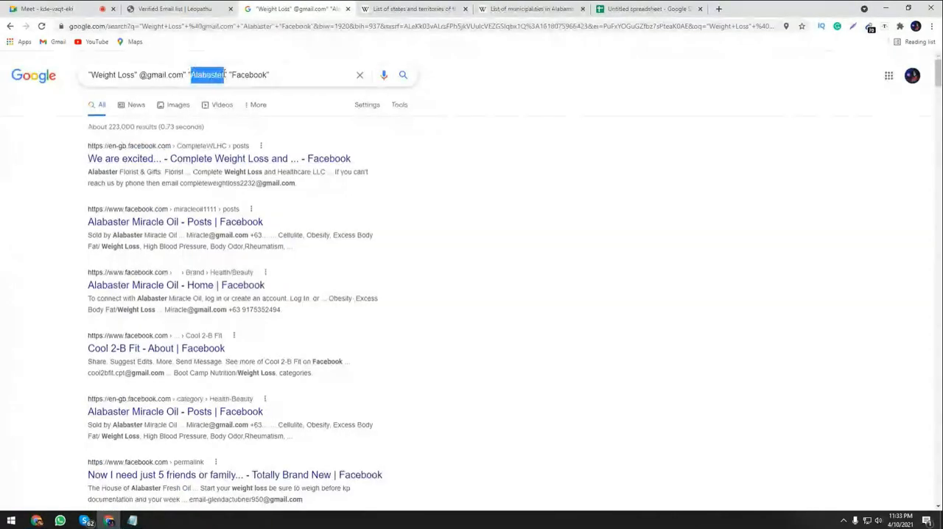
click(526, 8)
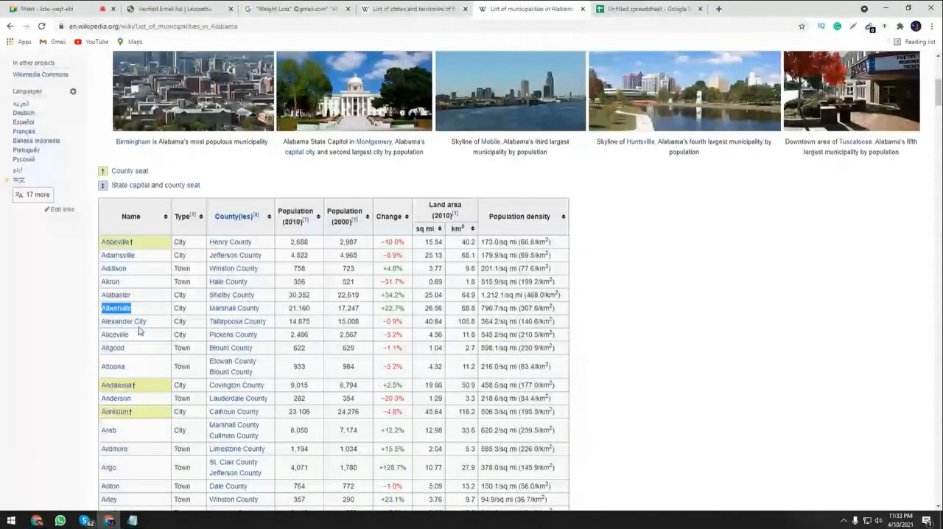
Try to run the Google query with Albertville in place of Alabaster, and return to the Alabaster results.
click(309, 9)
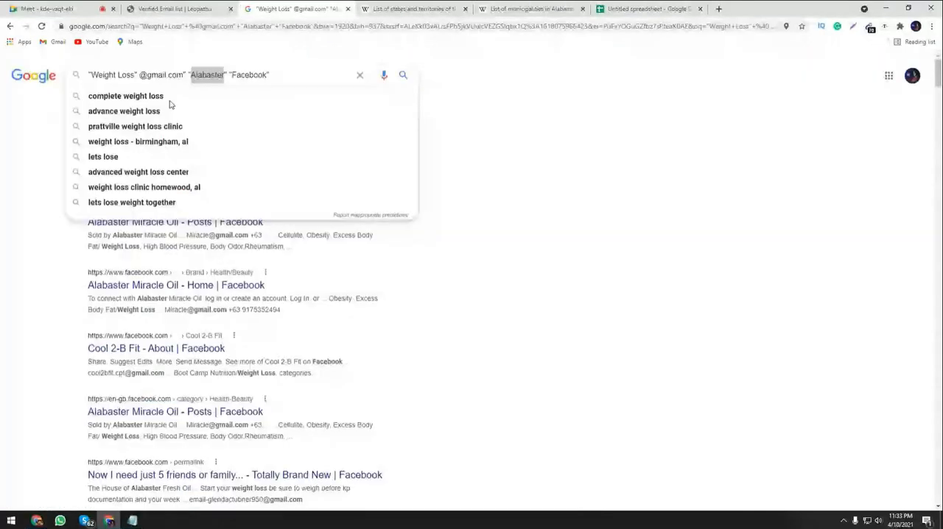
key(ctrl+v)
key(Return)
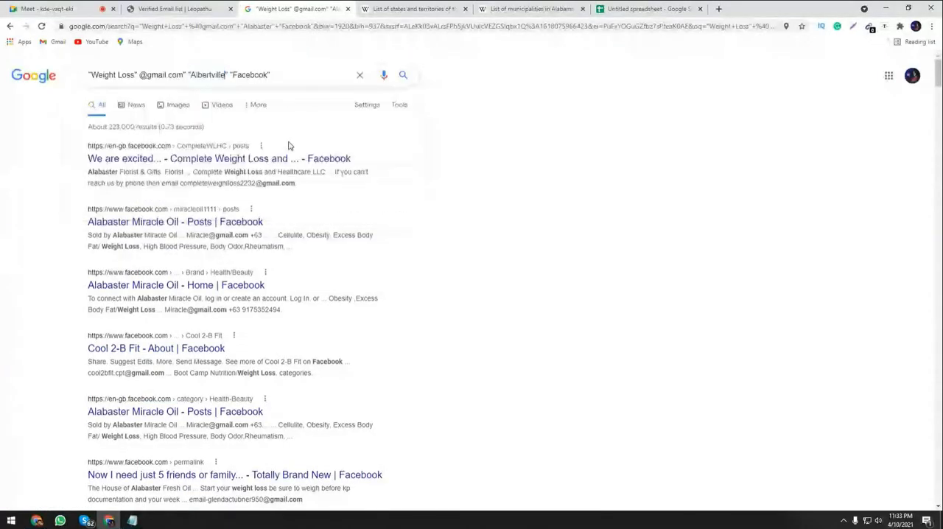
click(284, 76)
key(Return)
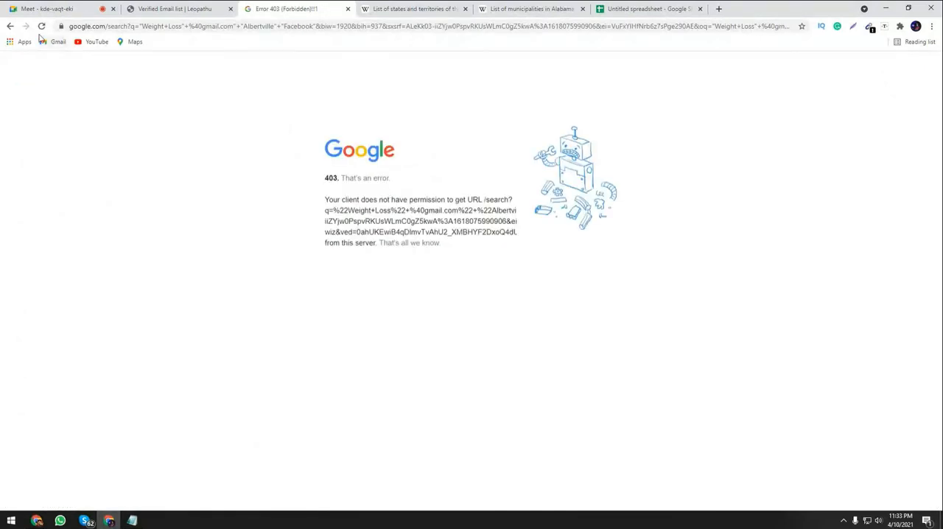
key(alt+Left)
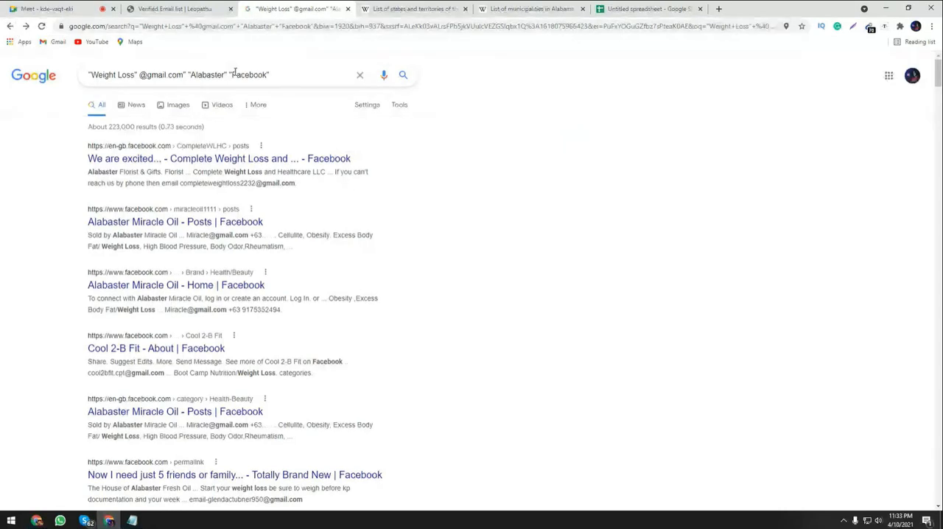
Copy the city name Alexander City from the Wikipedia list of Alabama municipalities.
key(ctrl+Tab)
key(ctrl+Tab)
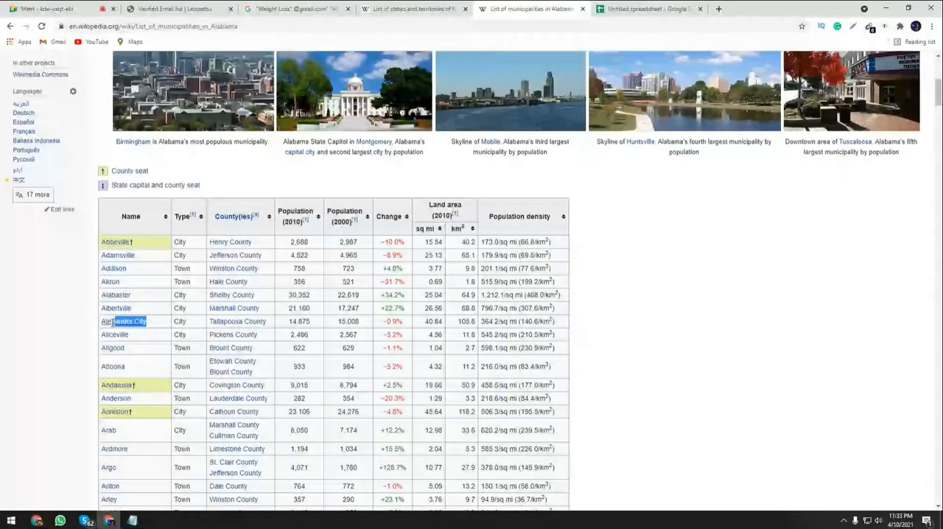
triple_click(113, 322)
key(ctrl+c)
right_click(113, 324)
click(147, 408)
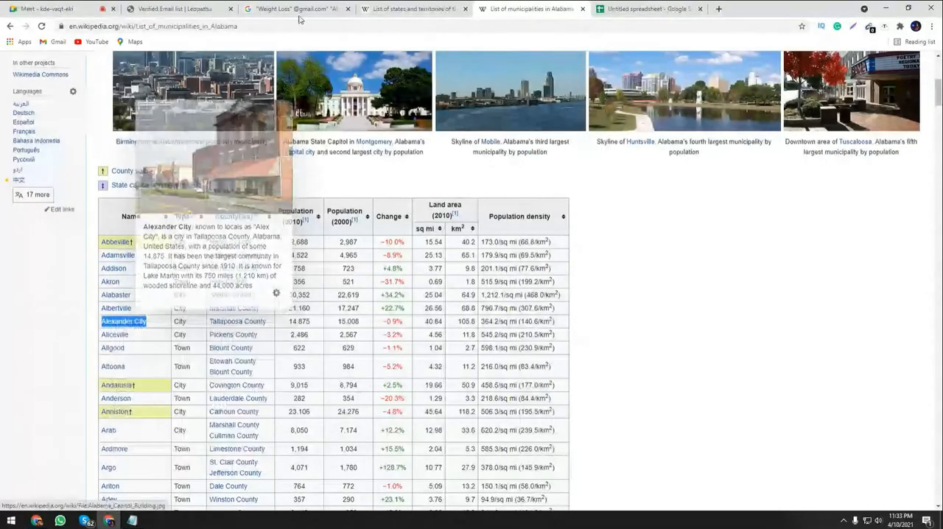
Try to run the Google query with Alexander City in place of Alabaster.
click(299, 19)
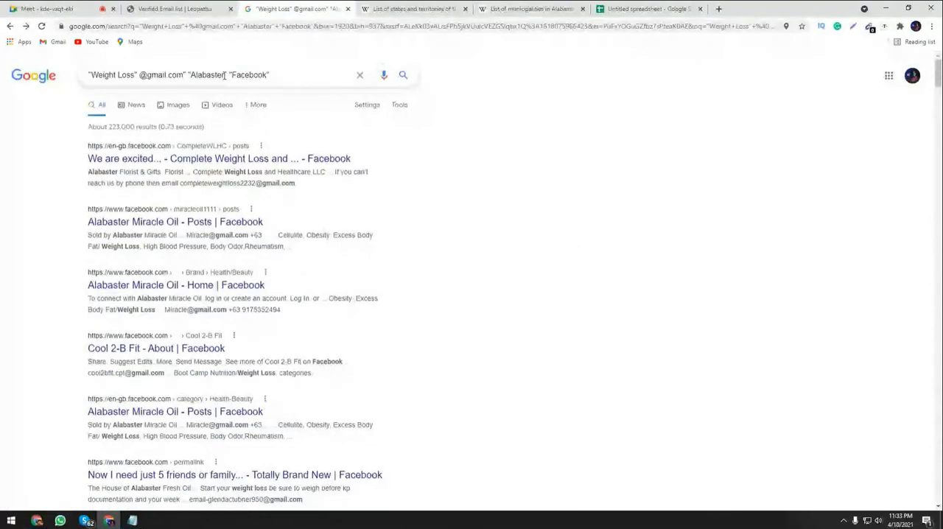
drag(225, 74, 192, 78)
key(ctrl+v)
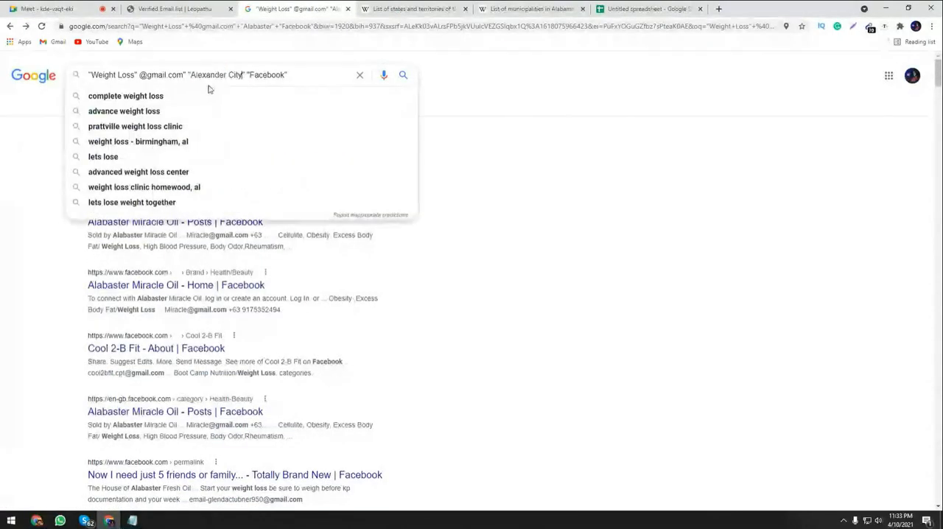
key(Return)
click(298, 73)
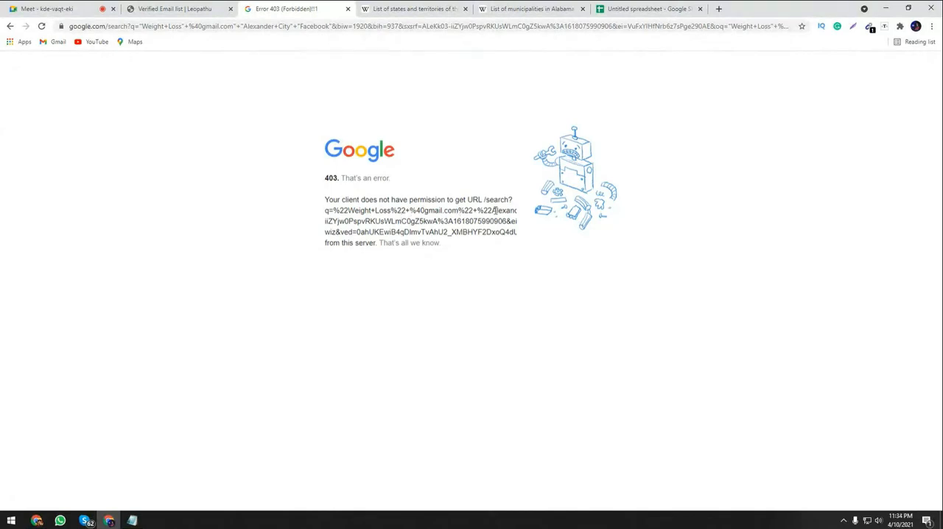
Return to the Alabaster results, copy the query, close that tab and try to run the query in a new tab.
click(8, 27)
triple_click(235, 76)
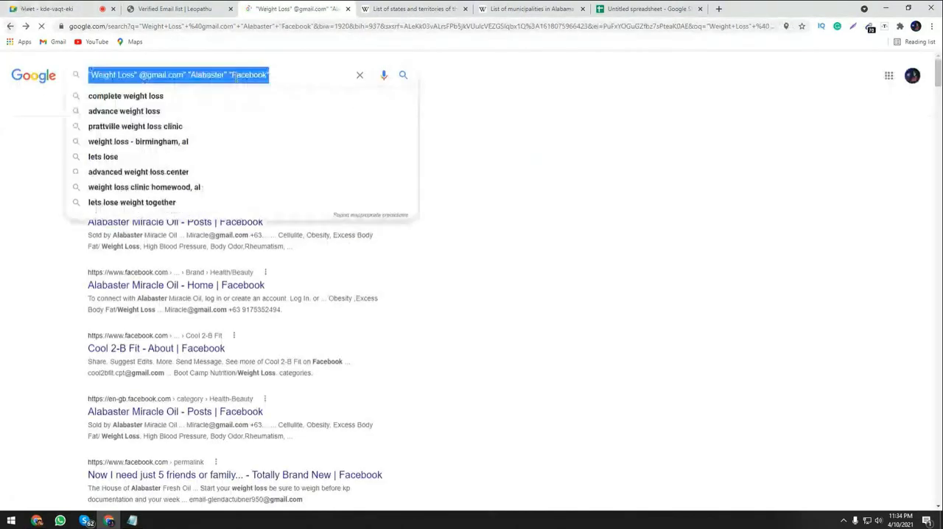
click(348, 9)
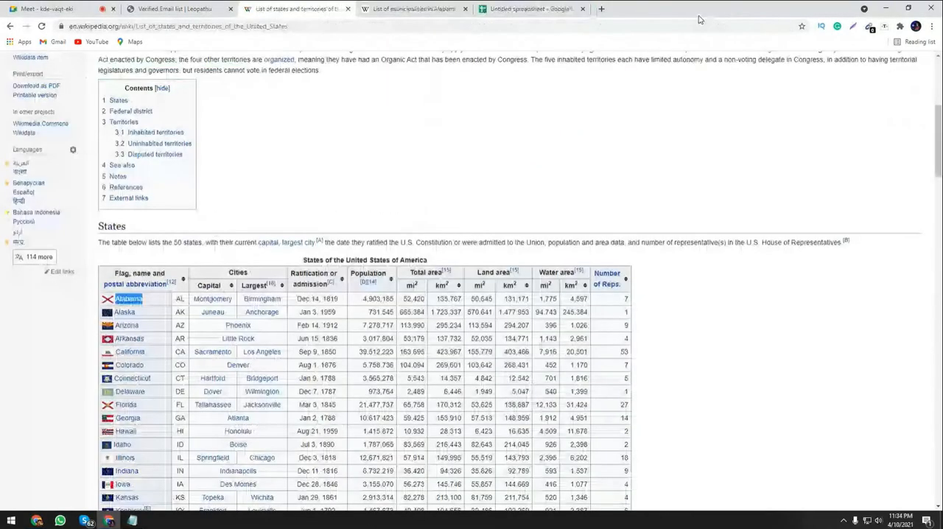
click(601, 8)
key(Return)
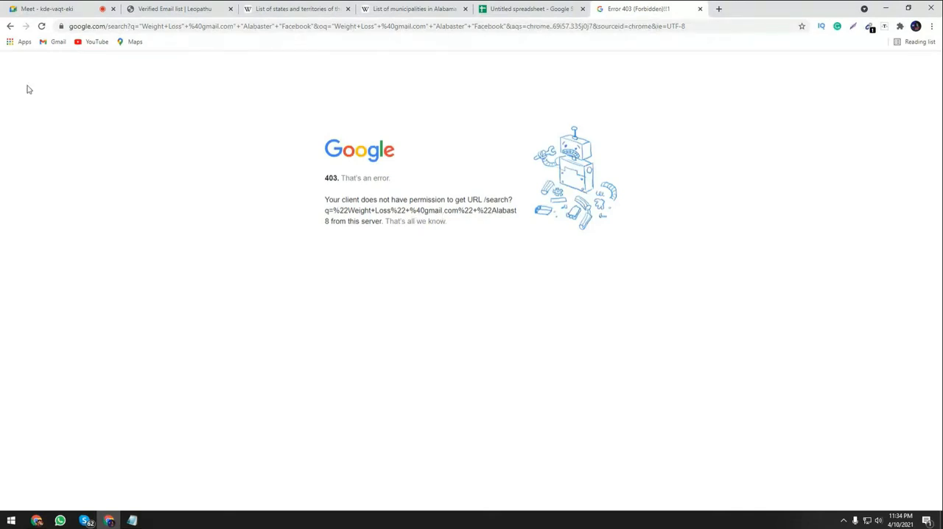
Go back to the new tab page and try the Alabaster Facebook query again.
click(11, 27)
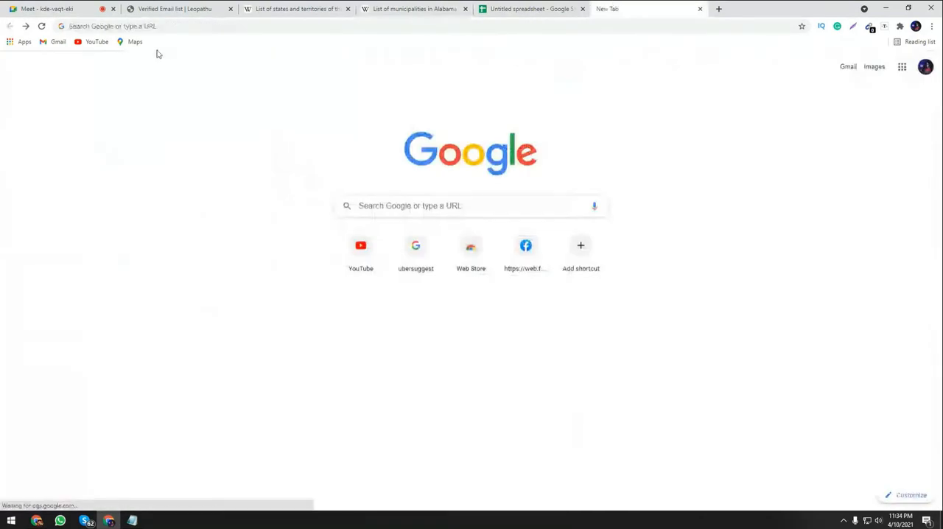
text("weight loss" "@gmail.com" "alabaster" "facebook")
key(Return)
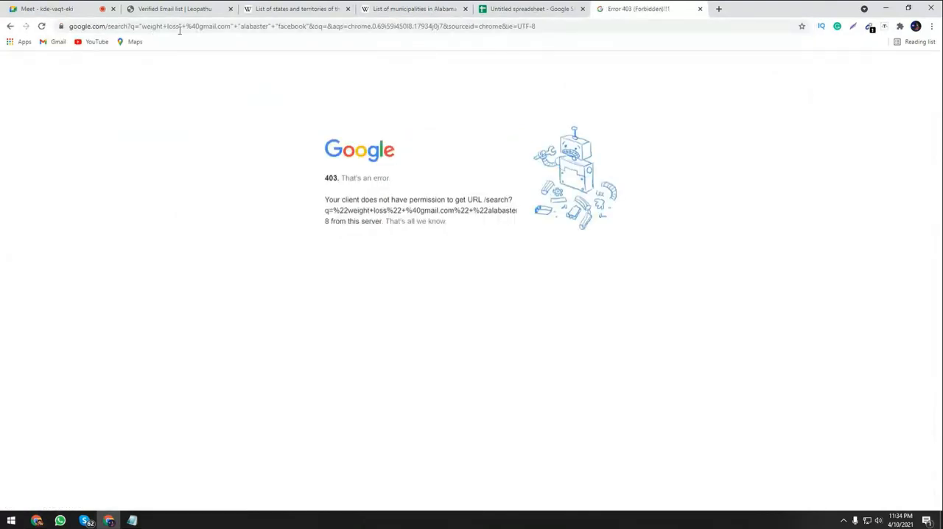
In Notepad, set the city in the Weight Loss Facebook query to Aliceville and copy the whole query.
click(179, 26)
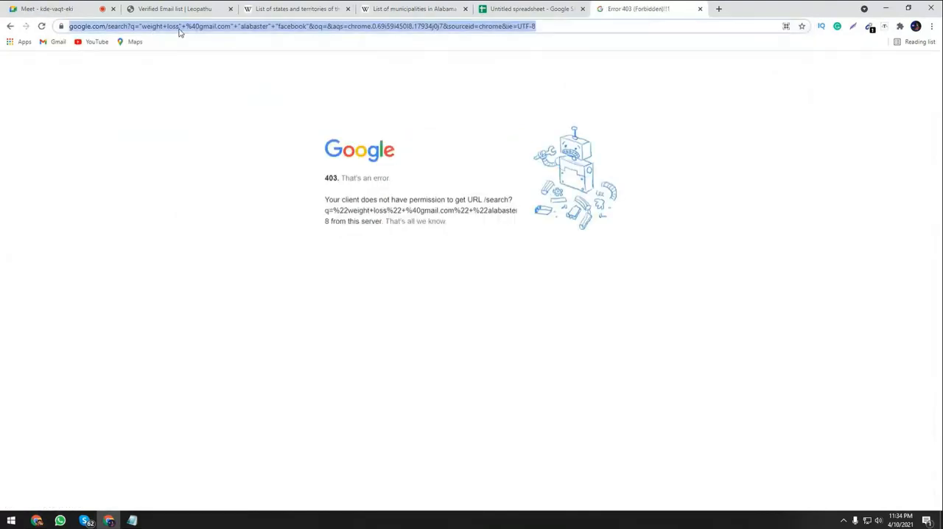
click(136, 521)
drag(220, 303, 201, 304)
text(Aliceville)
drag(342, 303, 29, 303)
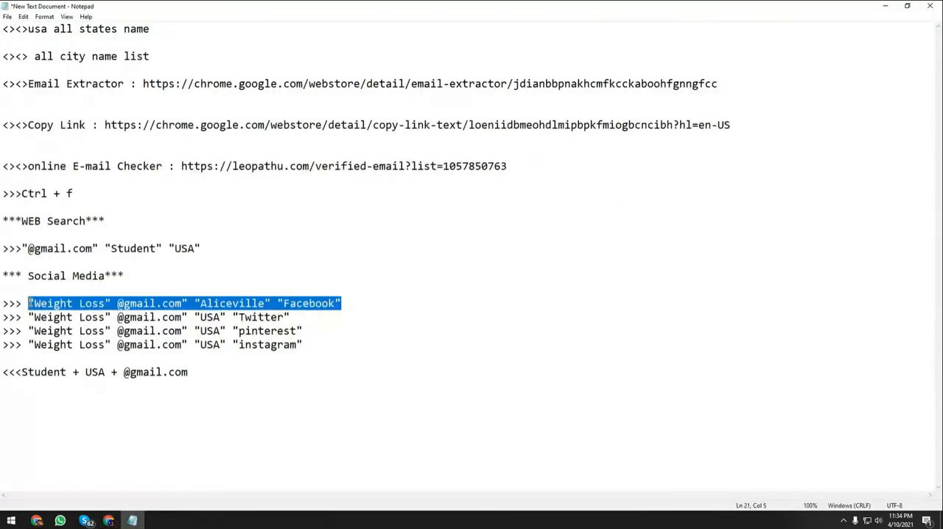
Switch back to the browser, try to run the Aliceville Facebook query, and close that search tab.
key(alt+Tab)
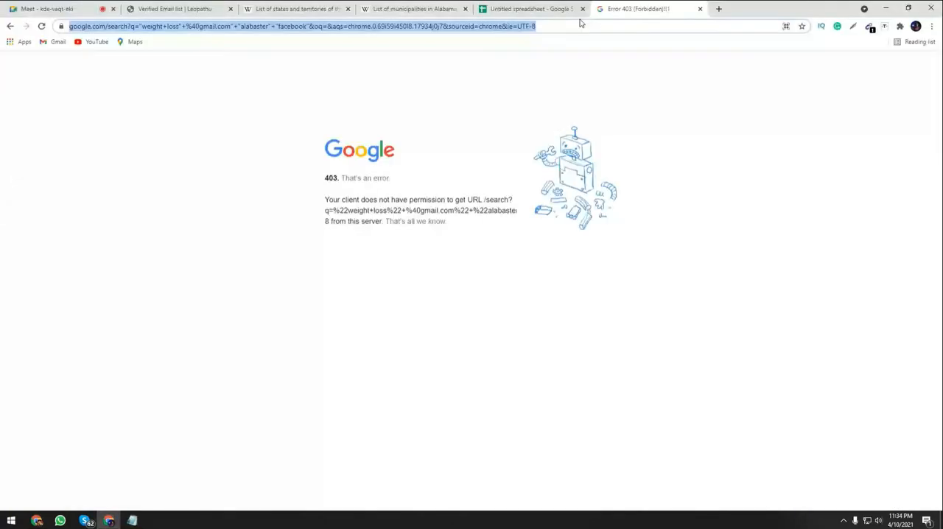
text("Weight Loss" @gmail.com" "Aliceville" "Facebook")
key(Return)
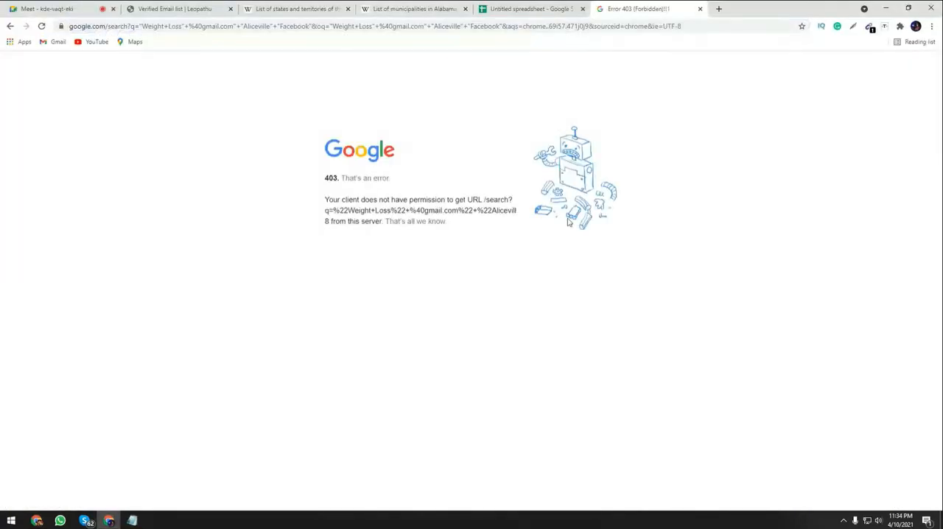
click(700, 9)
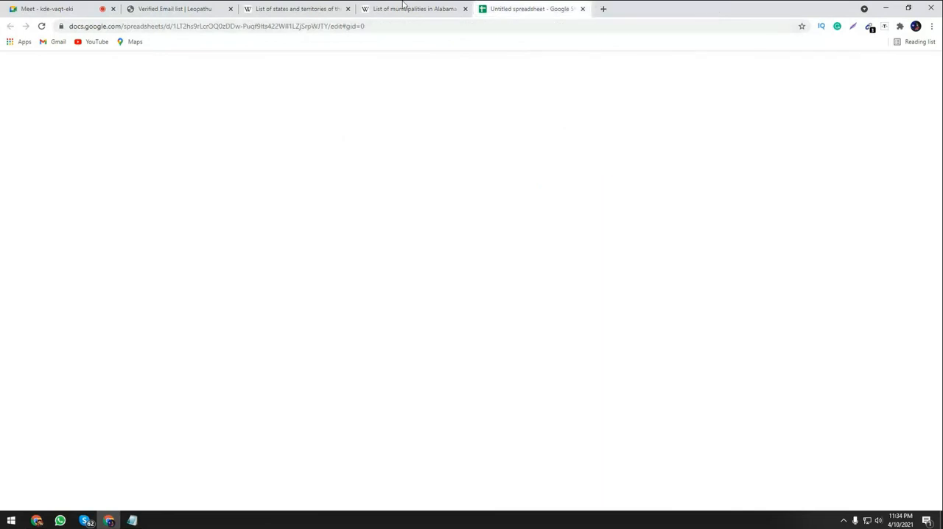
Check the Meet call, open the spreadsheet of collected addresses and select the block A121:A304 to check its extent.
click(15, 9)
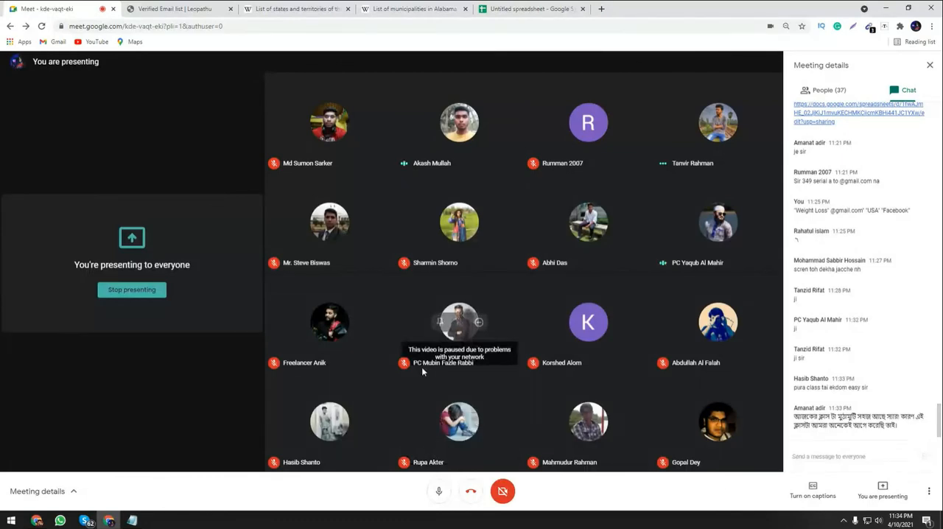
click(530, 8)
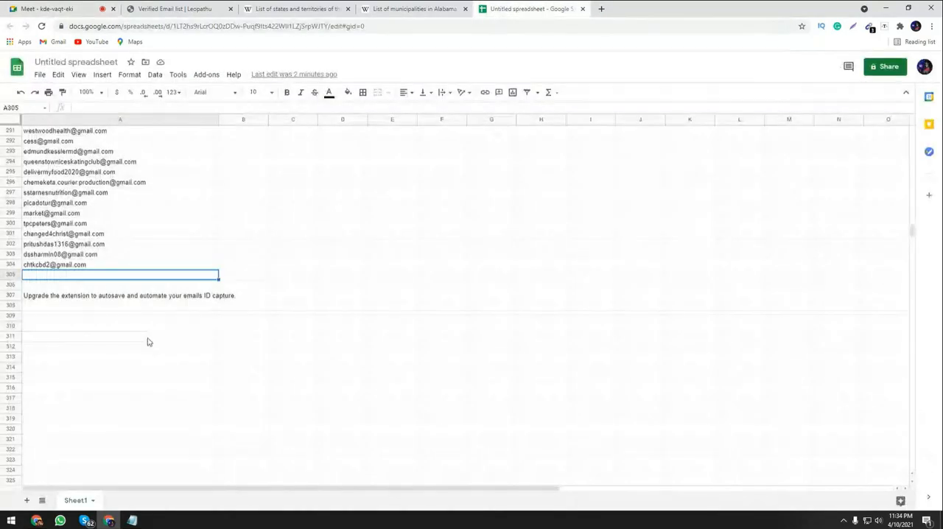
click(148, 339)
click(138, 267)
scroll(295, 331, up, 11)
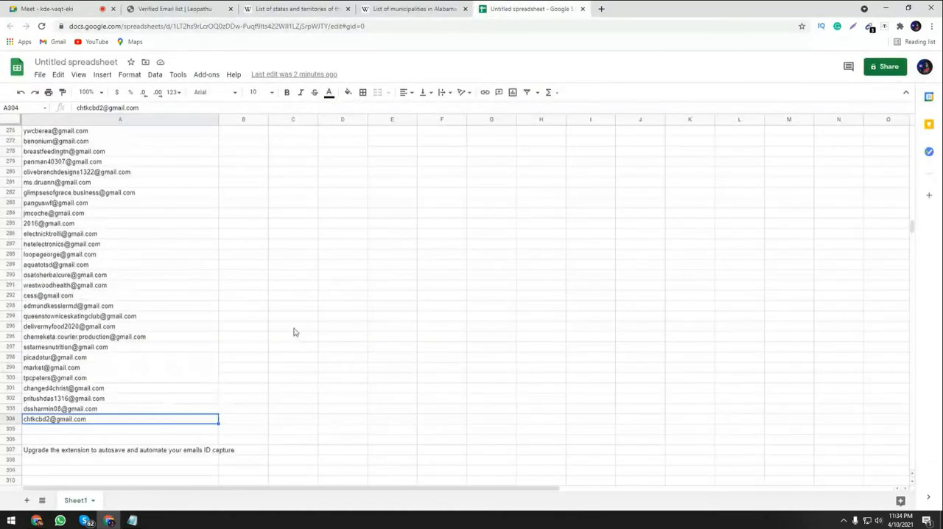
scroll(292, 316, up, 20)
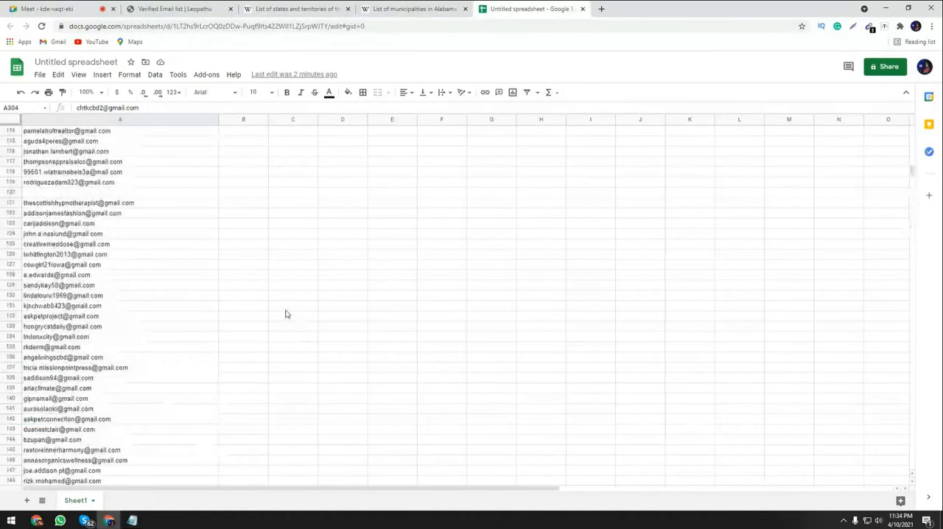
drag(177, 255, 176, 249)
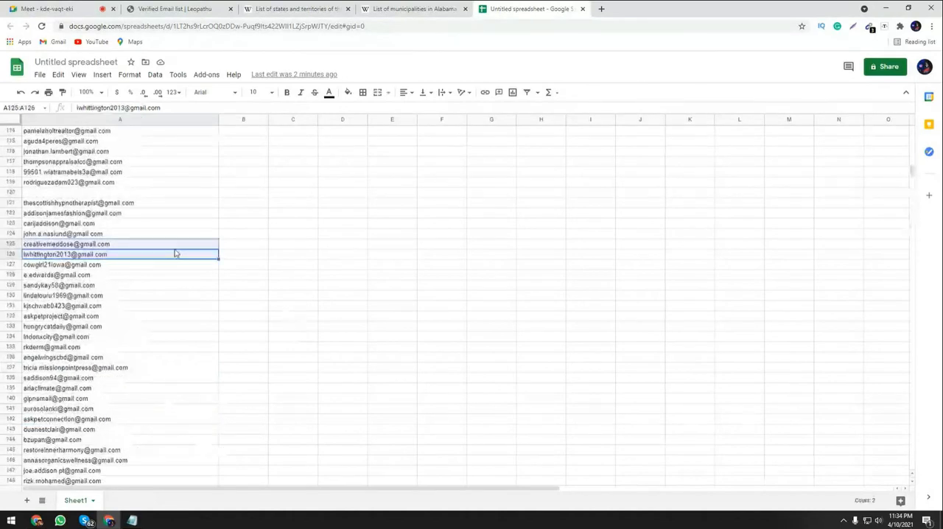
click(171, 286)
shift+click(158, 200)
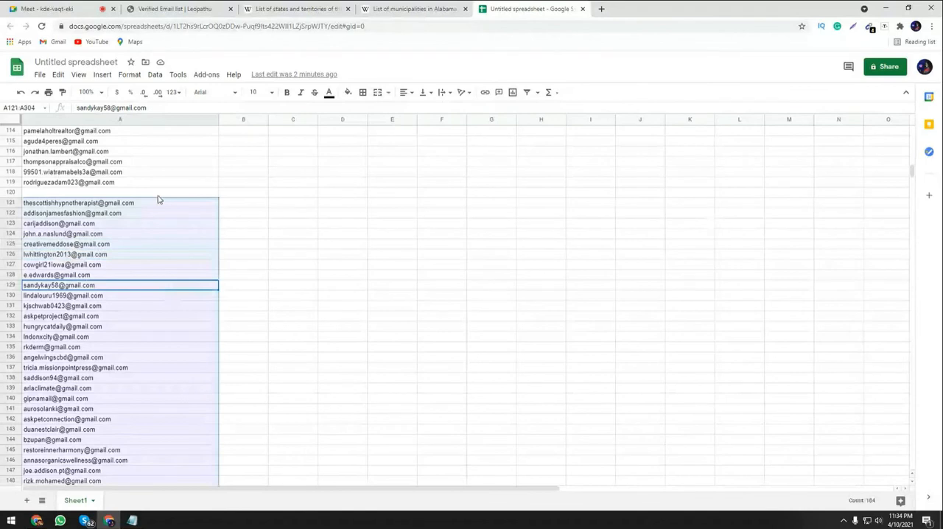
Select the first continuous block of addresses, A2:A65, to see where the list is interrupted.
scroll(159, 200, up, 3)
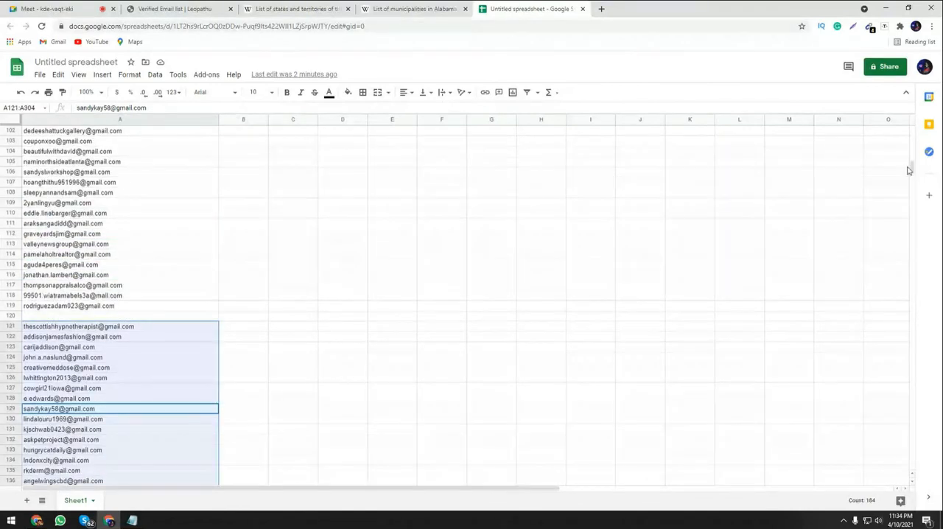
drag(911, 169, 911, 130)
click(129, 133)
click(159, 256)
key(ctrl+a)
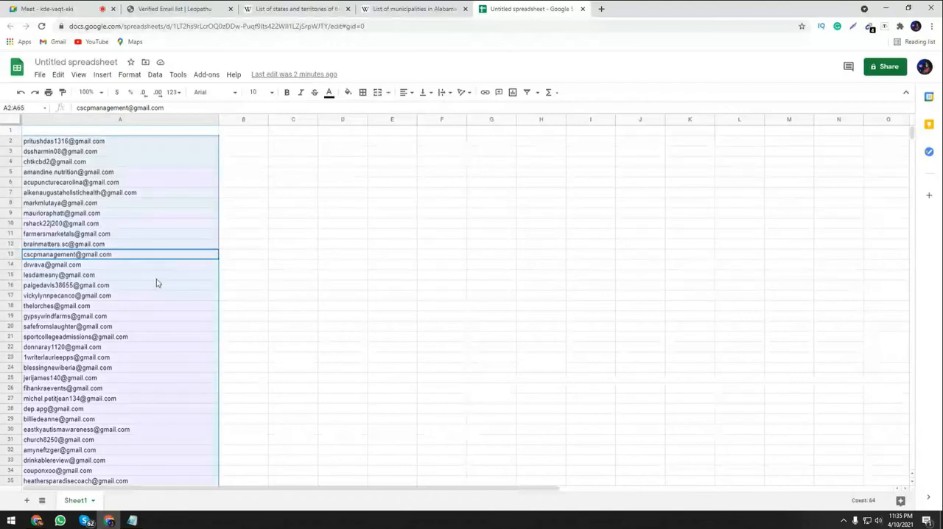
Delete the blank row 66 between the address blocks.
scroll(181, 370, down, 6)
scroll(181, 370, down, 5)
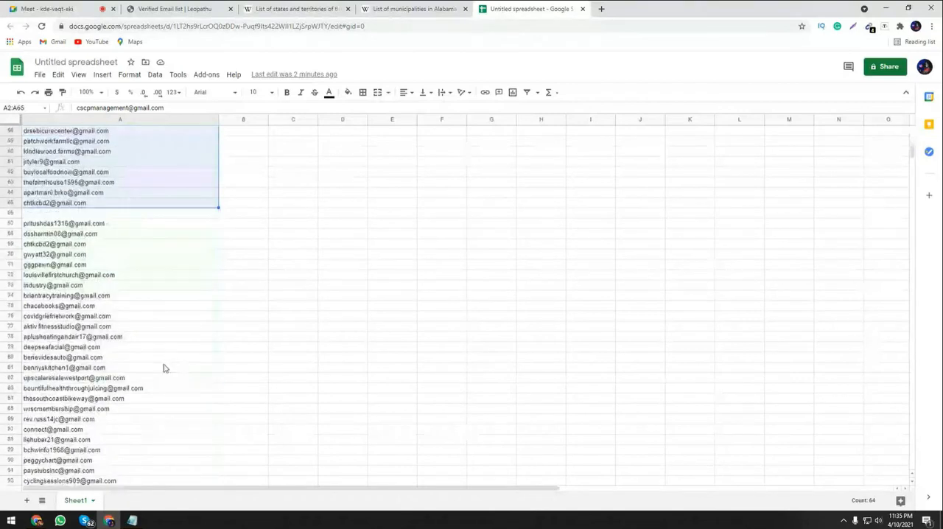
right_click(190, 214)
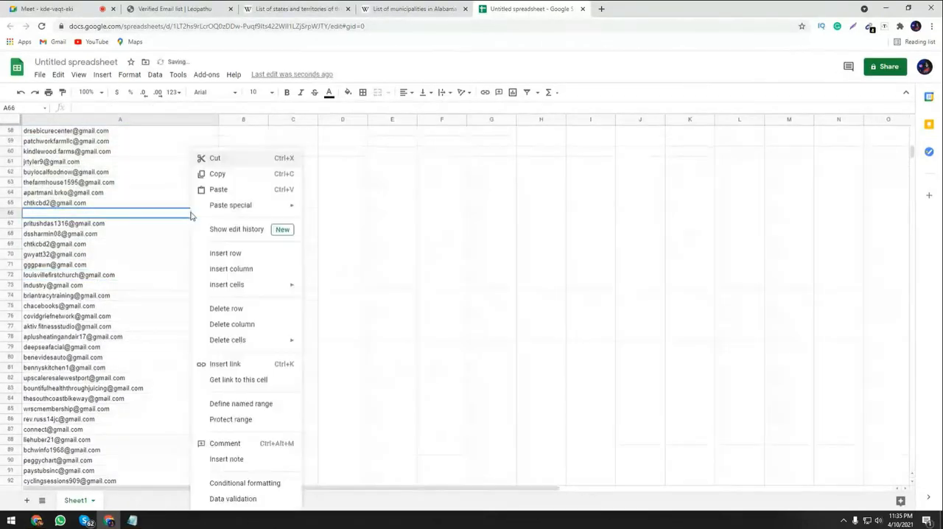
mouse_move(227, 210)
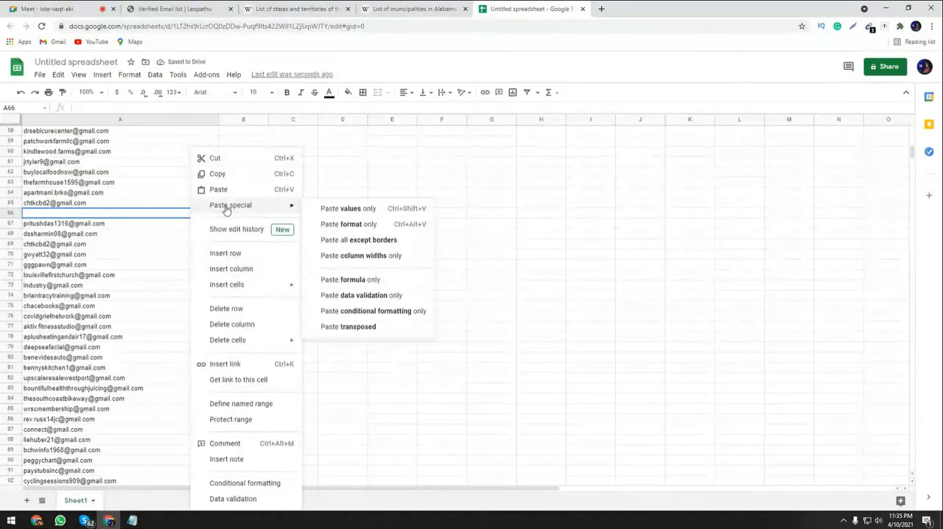
click(258, 310)
Delete the blank row 119 between the address blocks.
scroll(145, 351, down, 6)
click(77, 316)
right_click(77, 322)
click(100, 310)
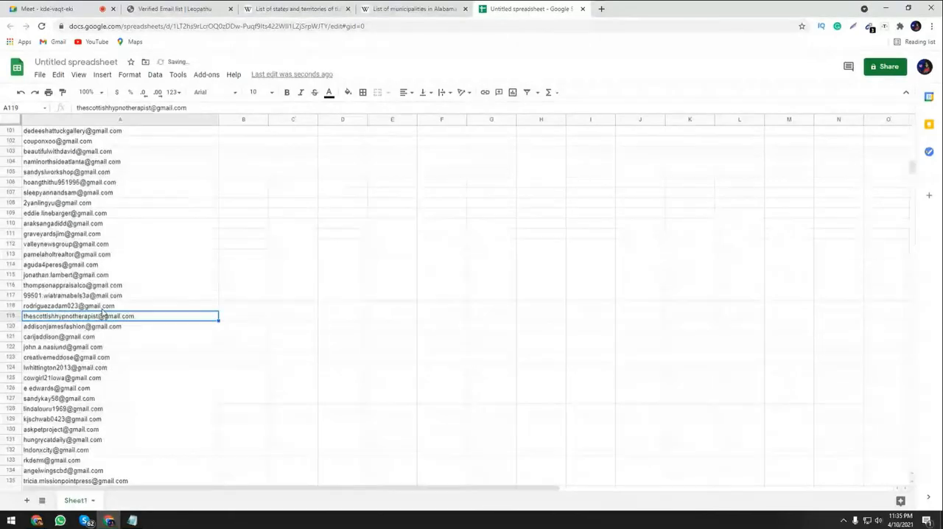
Delete row 170, which contains the #ERROR! cell.
scroll(110, 361, down, 3)
scroll(112, 362, down, 6)
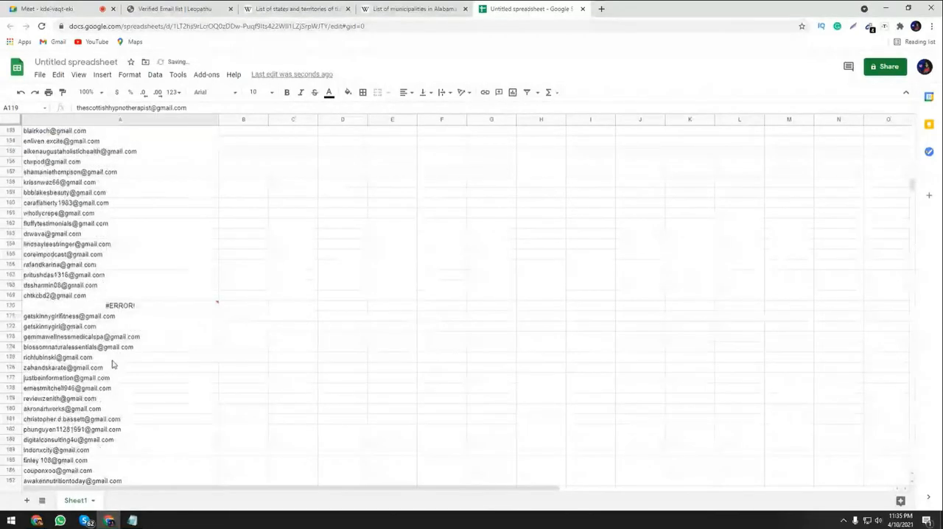
right_click(85, 305)
click(109, 316)
Delete row 232, which contains the #ERROR! cell.
scroll(107, 322, down, 4)
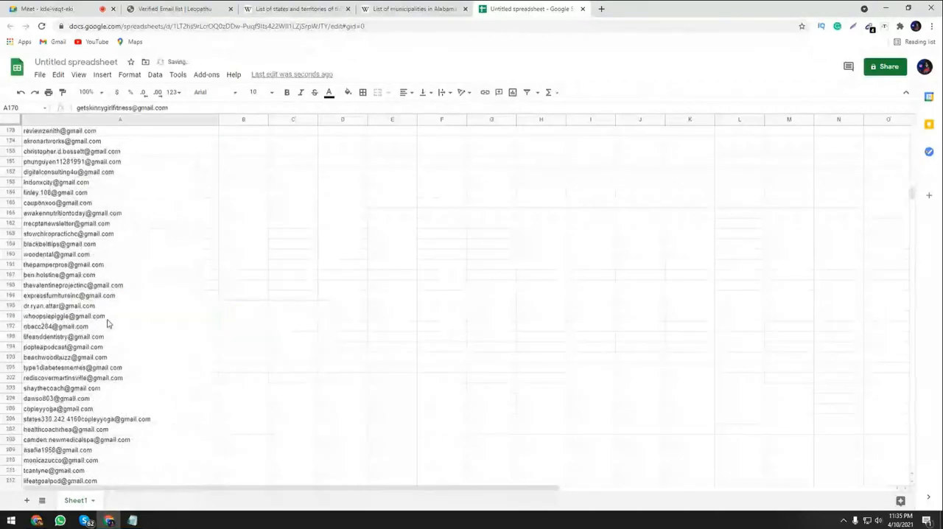
scroll(106, 322, down, 7)
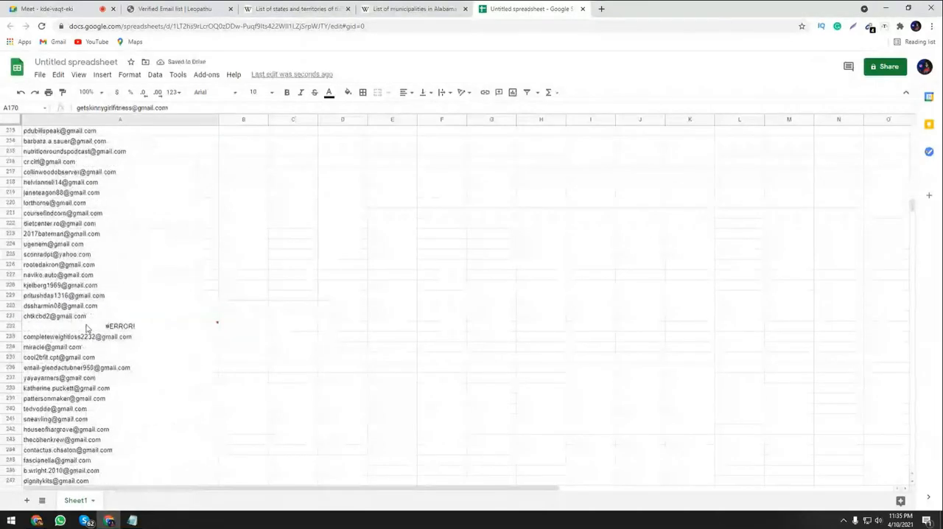
right_click(87, 326)
click(115, 318)
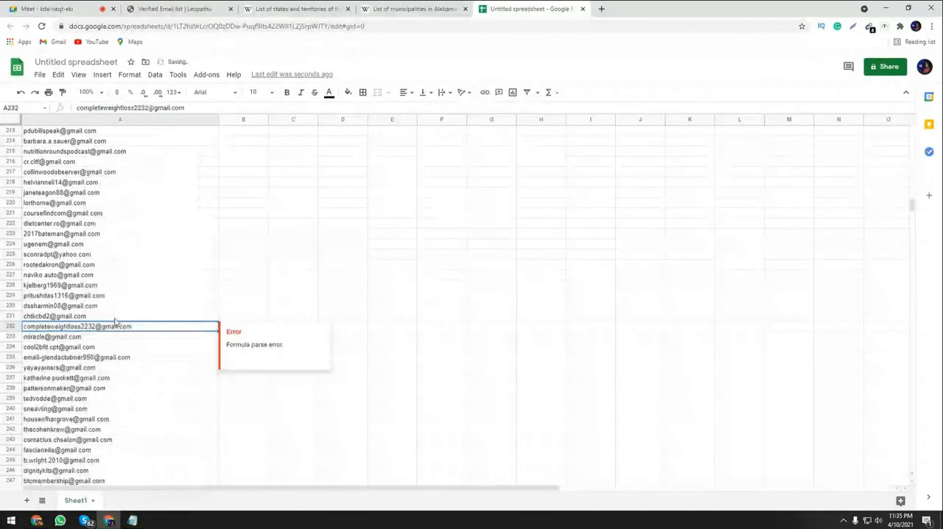
Select the whole address list A2:A300 and remove its duplicates, analyzing column A without a header row.
scroll(115, 321, down, 12)
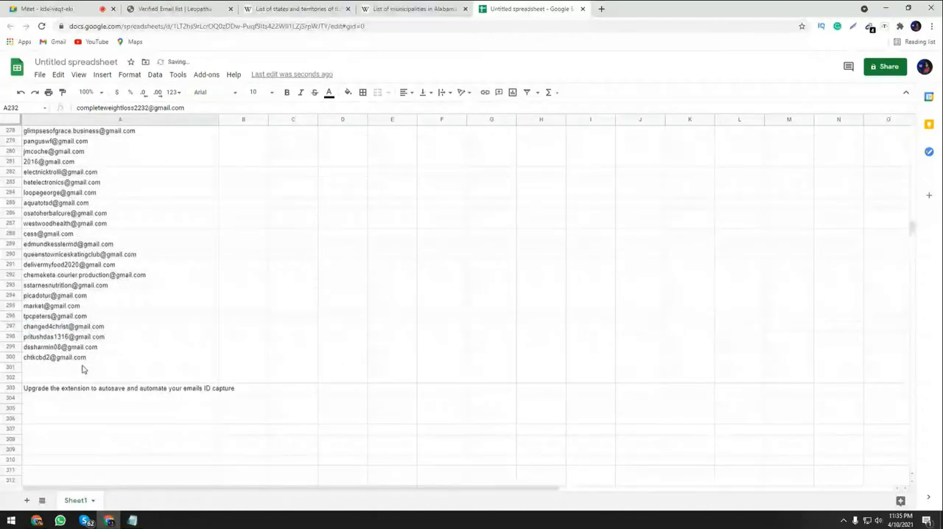
click(140, 235)
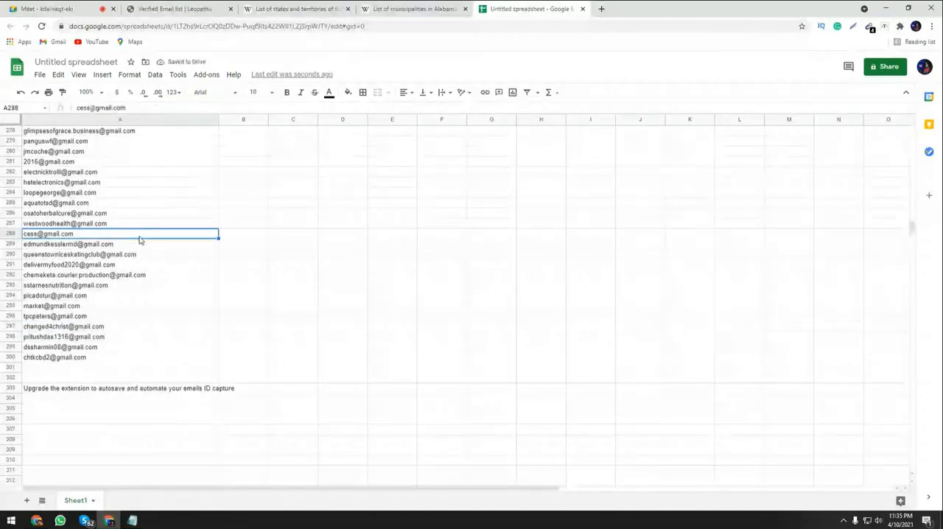
key(ctrl+a)
scroll(218, 331, up, 5)
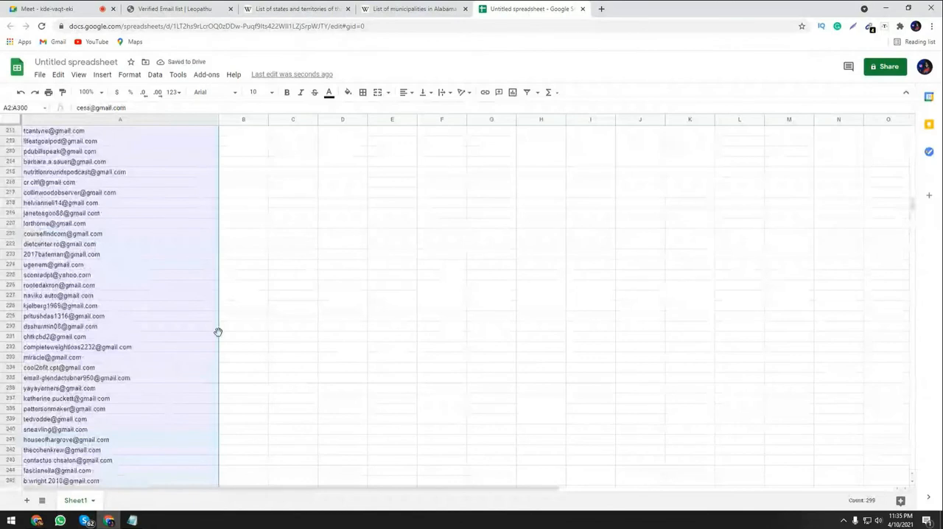
scroll(218, 333, up, 15)
scroll(218, 335, up, 10)
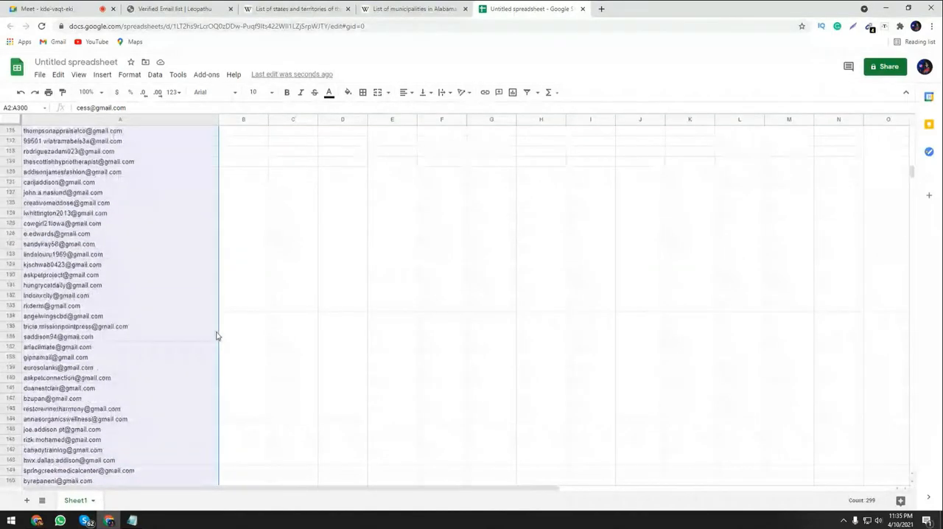
click(154, 74)
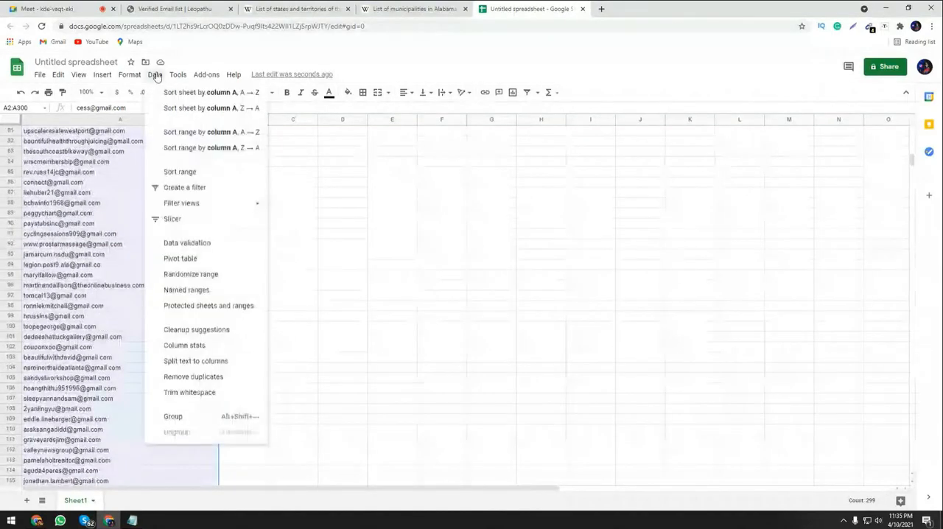
click(187, 376)
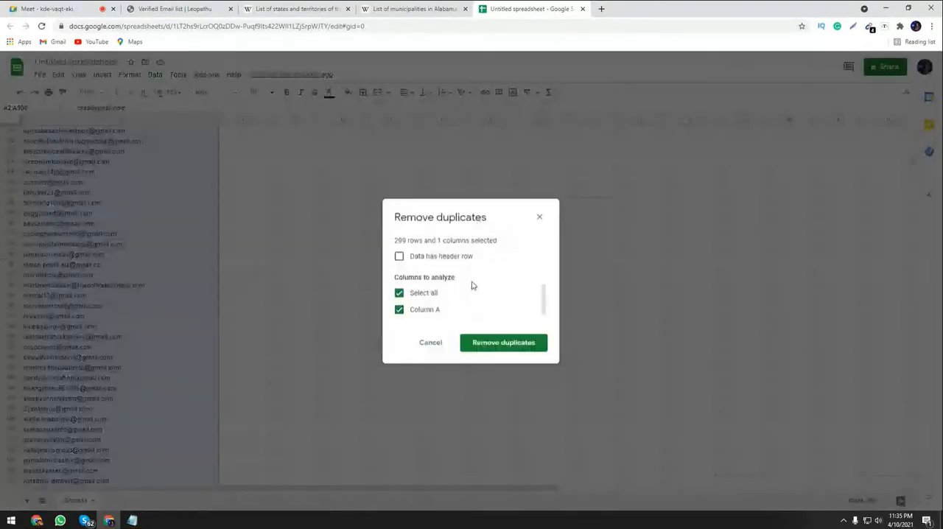
click(503, 342)
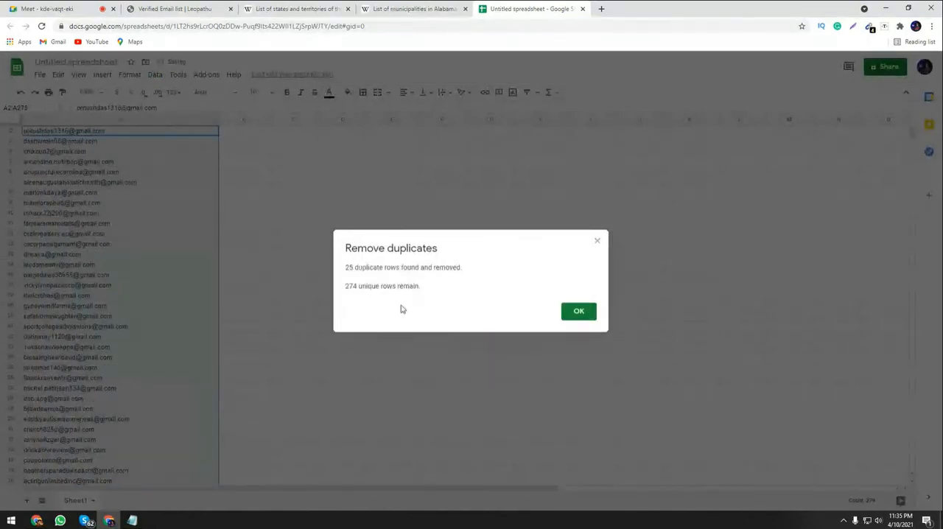
click(579, 312)
Clear the extension upgrade note from cell A303 below the address list.
scroll(107, 396, down, 20)
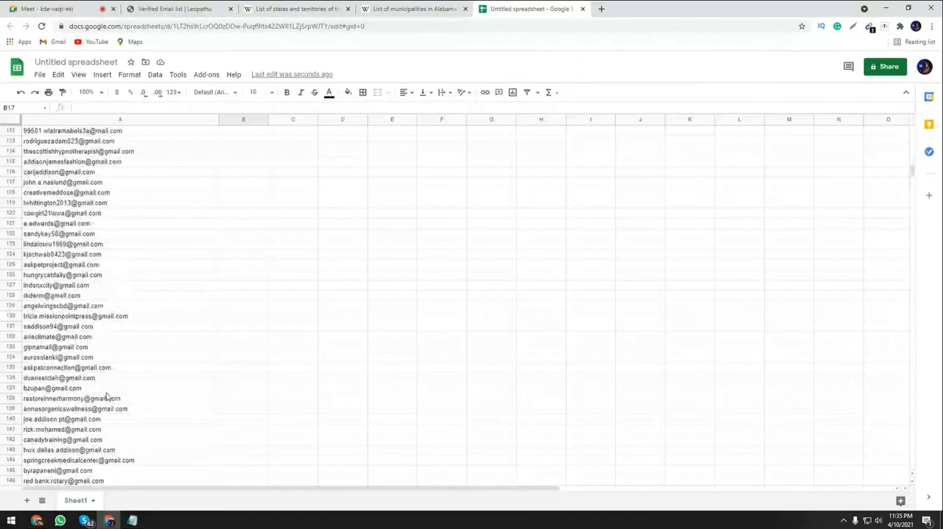
scroll(107, 396, down, 20)
click(92, 434)
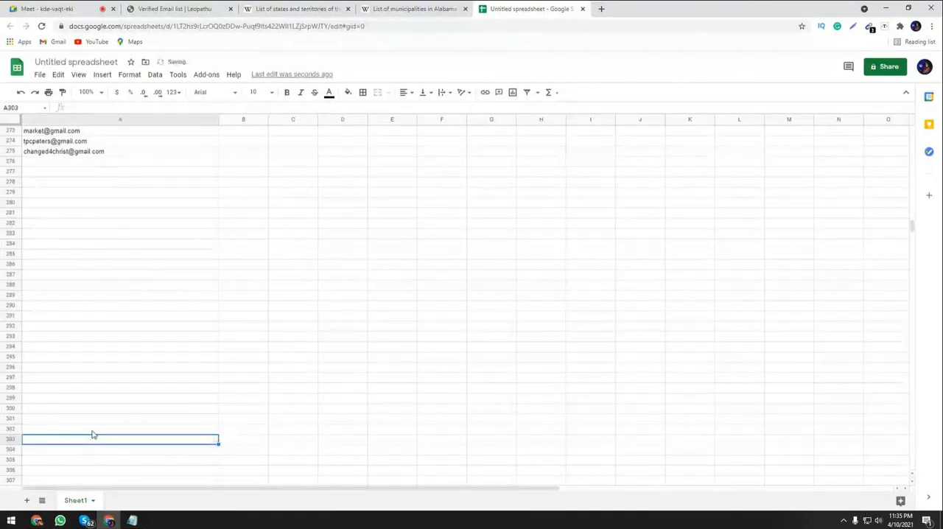
Copy the whole deduplicated address list in A2:A275.
scroll(154, 341, up, 3)
click(106, 327)
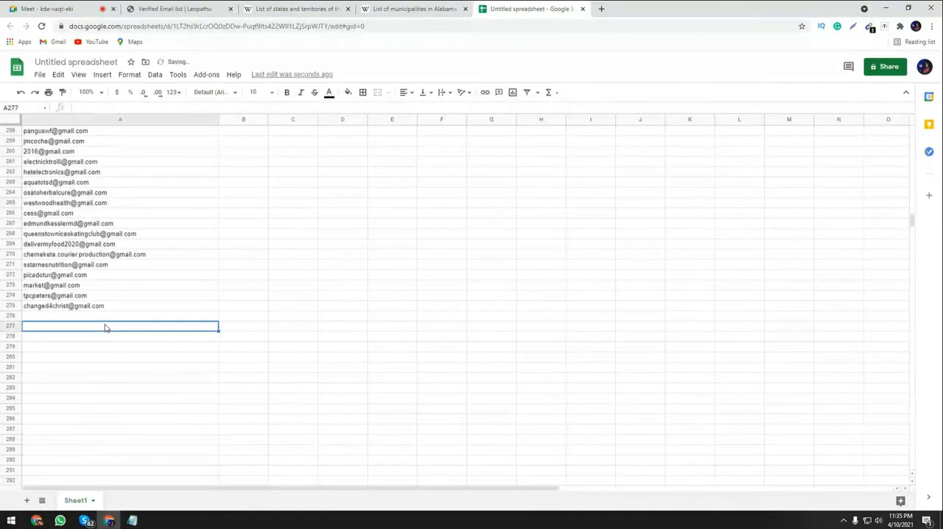
scroll(129, 346, up, 2)
click(152, 368)
click(152, 275)
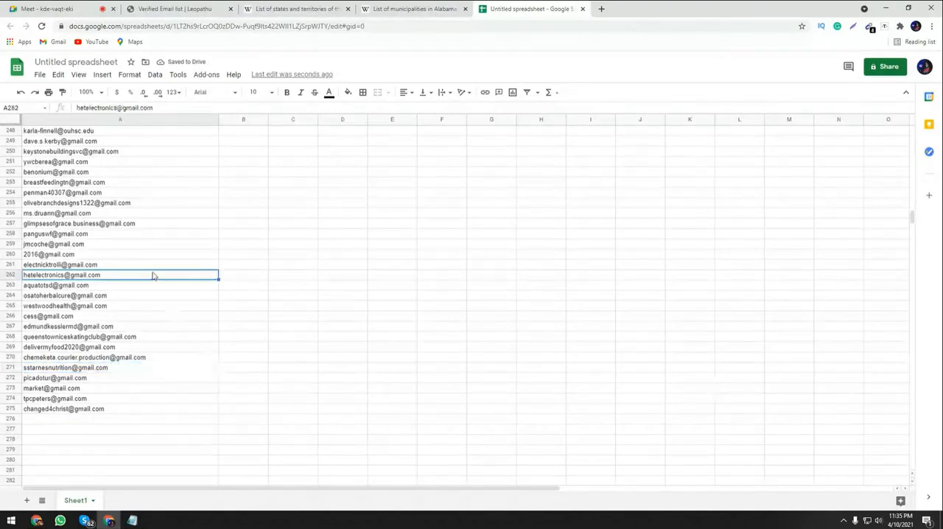
key(ctrl+a)
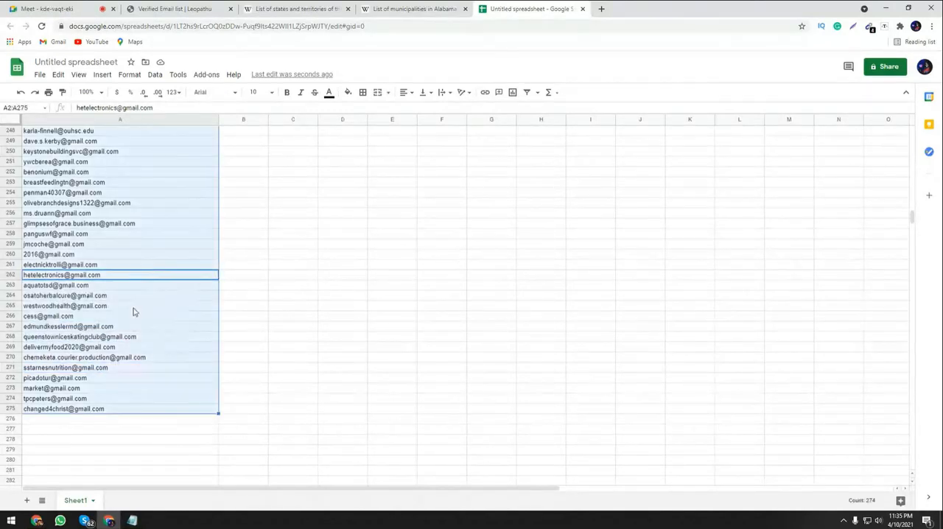
key(ctrl+c)
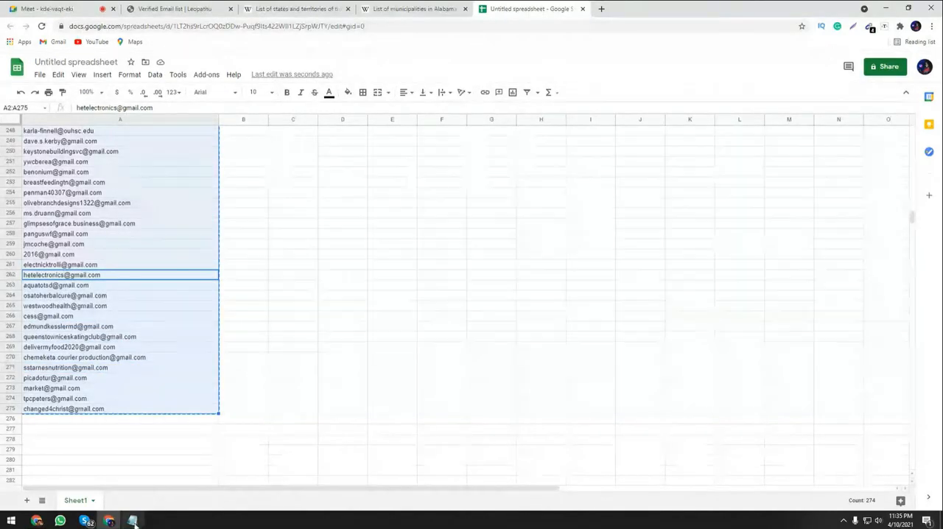
Open the desktop file New Text Document (10) in Notepad and replace all its contents with the copied address list.
click(888, 7)
right_click(567, 229)
click(399, 153)
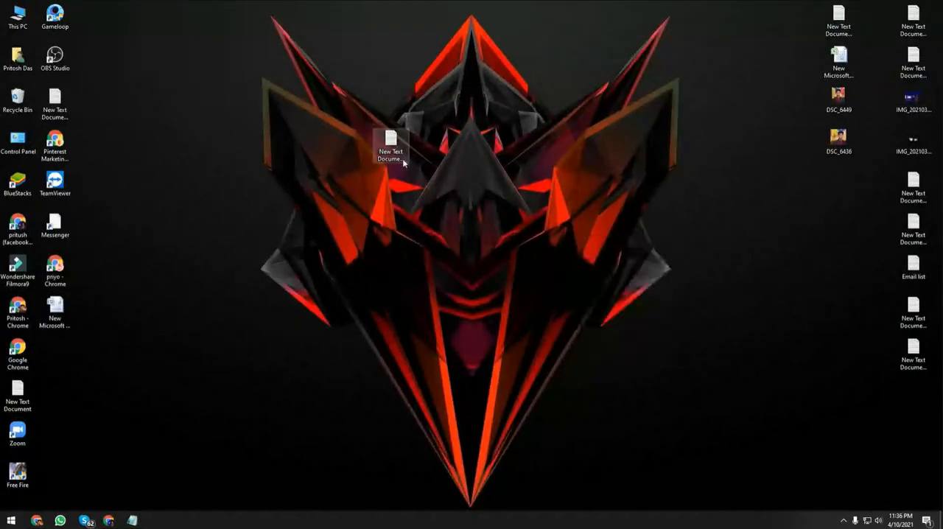
double_click(399, 153)
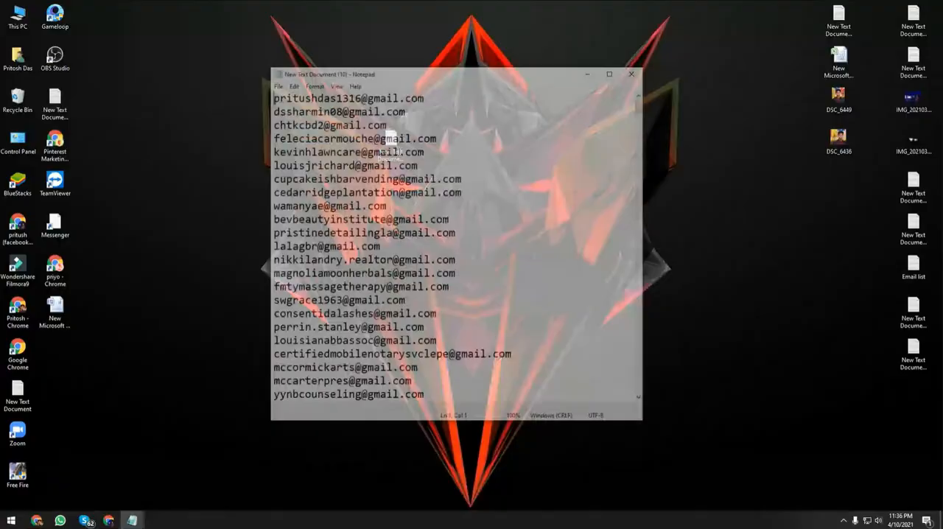
double_click(574, 75)
key(ctrl+a)
key(Delete)
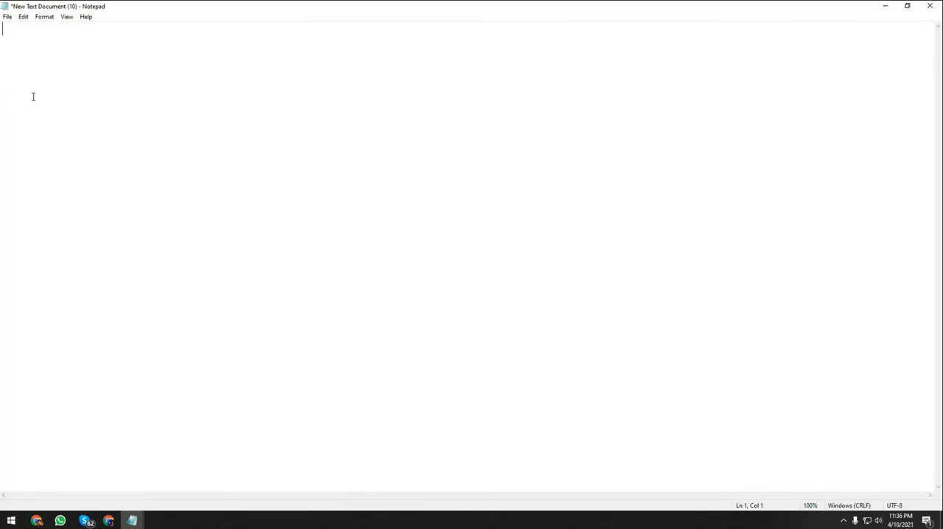
key(ctrl+v)
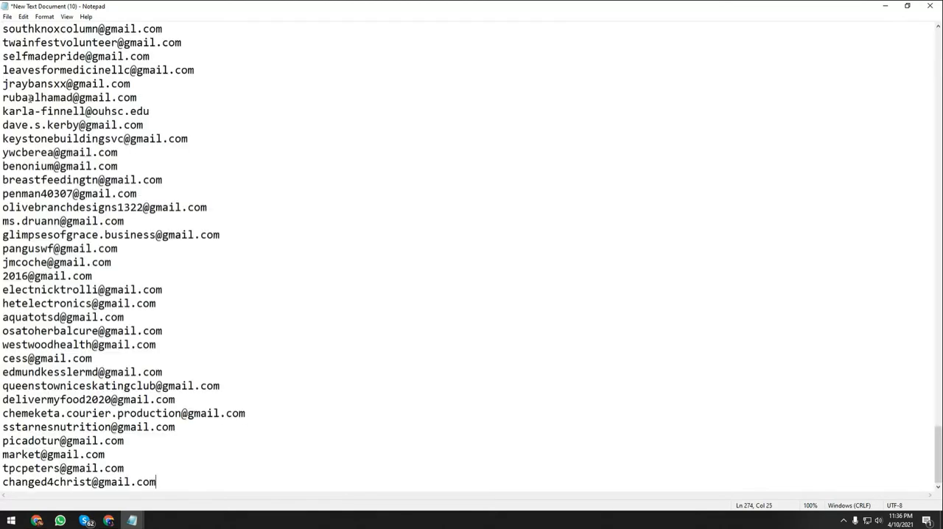
Review the pasted address list up to its beginning, save New Text Document (10), and close it.
click(929, 6)
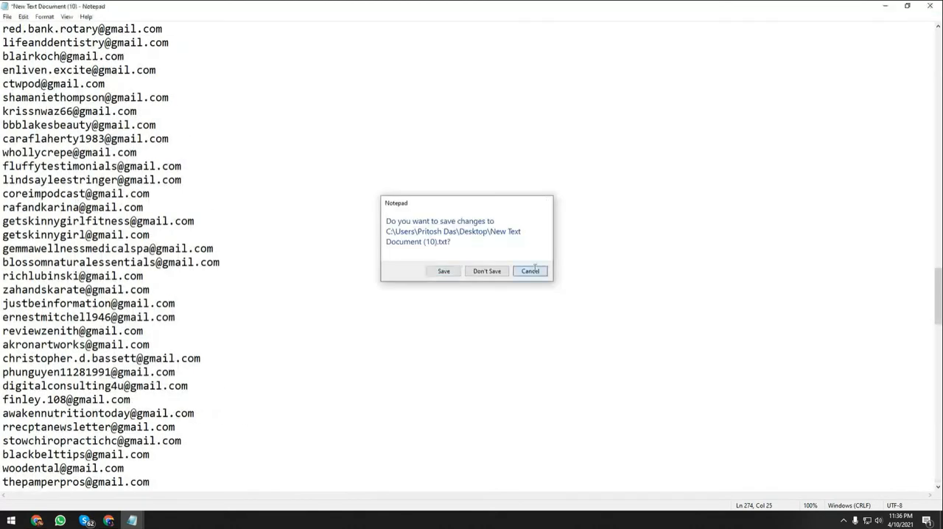
click(531, 268)
scroll(529, 268, up, 5)
scroll(529, 268, up, 20)
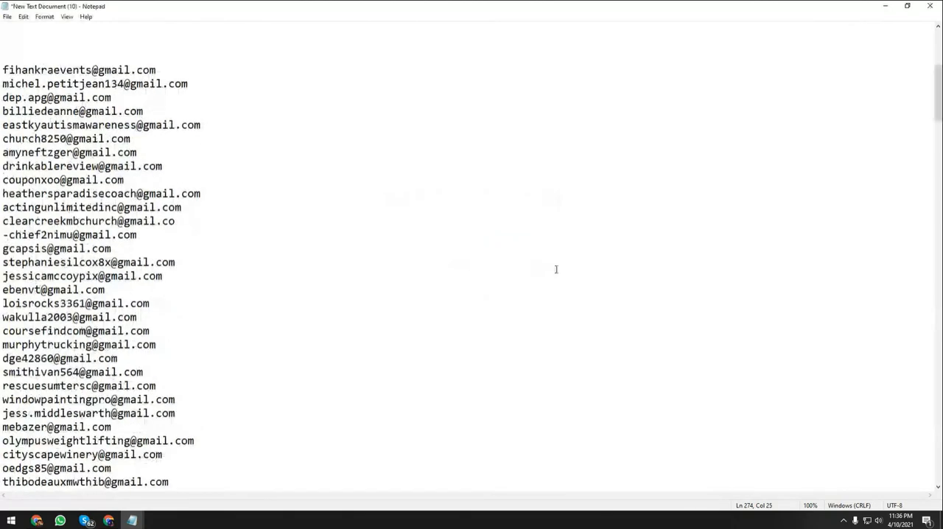
scroll(556, 269, up, 7)
click(84, 216)
key(ctrl+s)
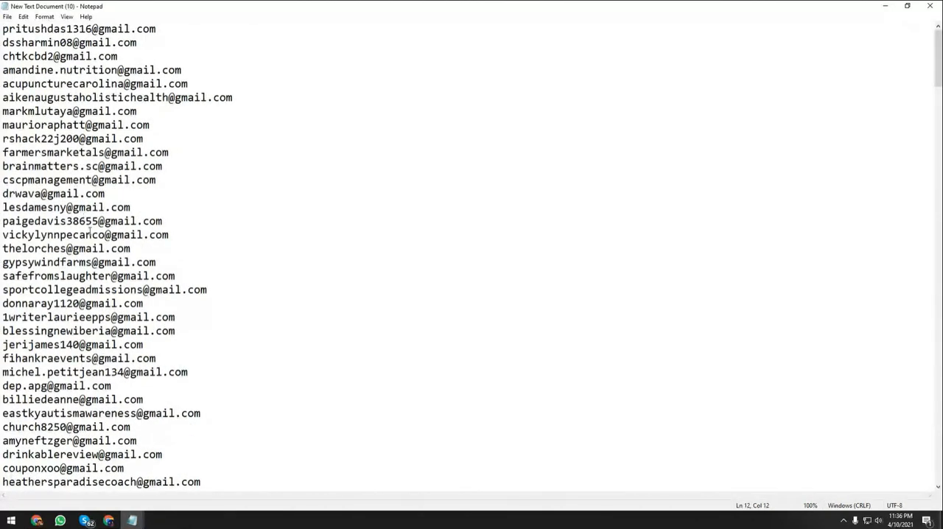
key(alt+F4)
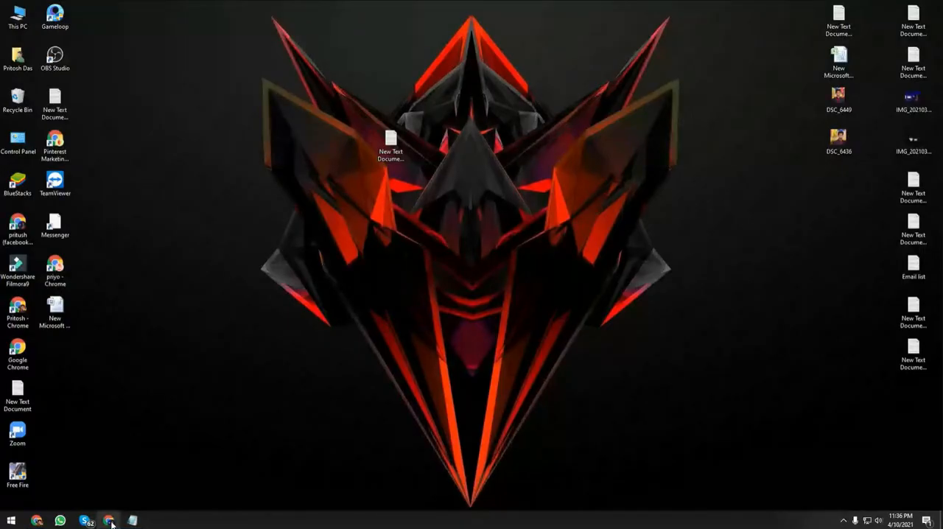
Switch to the Leopathu site in the browser, return to the bulk validation form, and submit New Text Document (10) for validation.
click(110, 521)
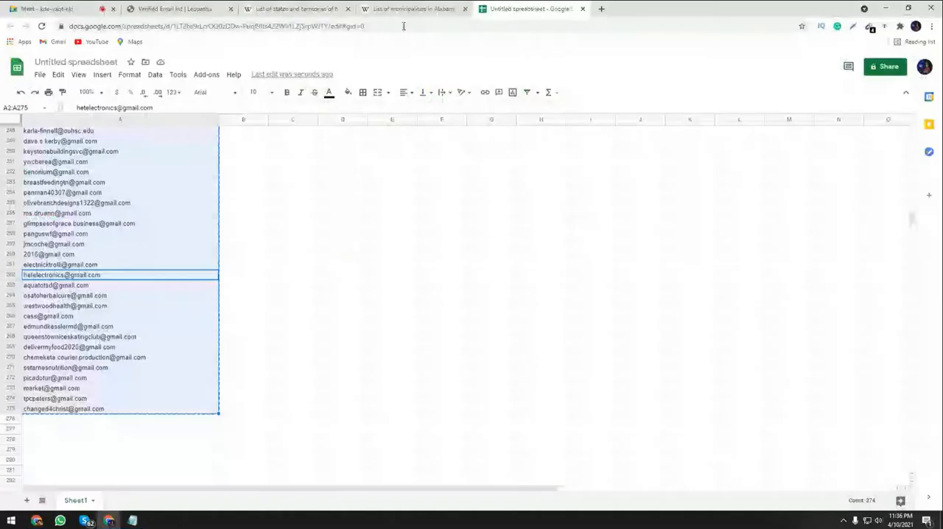
click(207, 8)
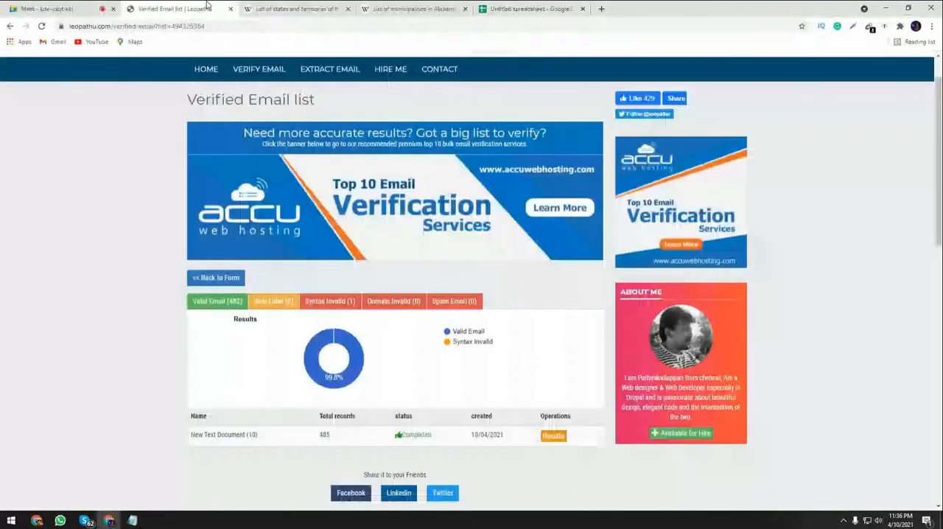
click(206, 279)
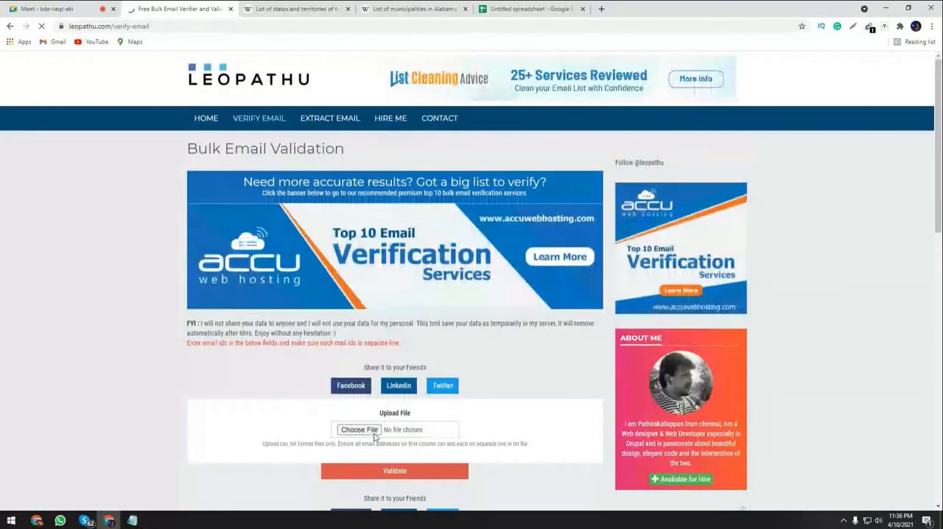
click(371, 430)
double_click(220, 158)
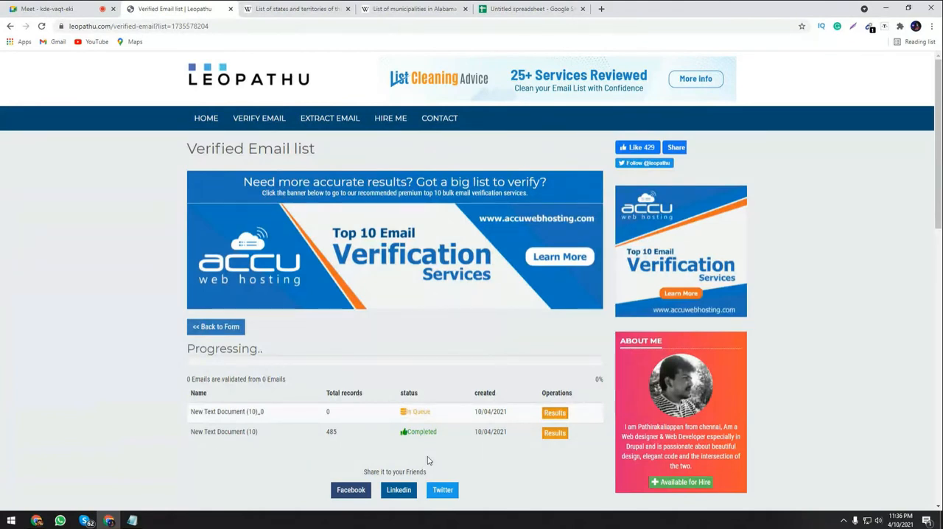
click(531, 8)
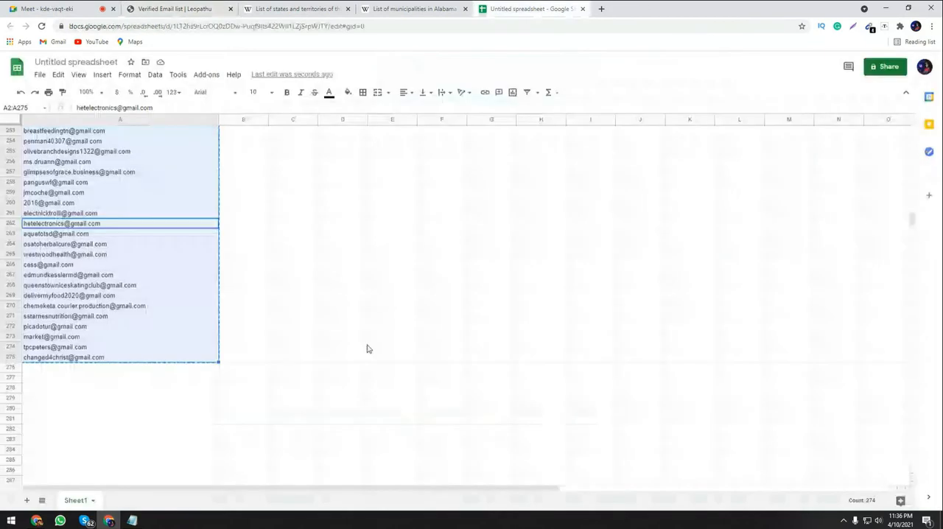
scroll(368, 348, down, 4)
scroll(438, 347, up, 5)
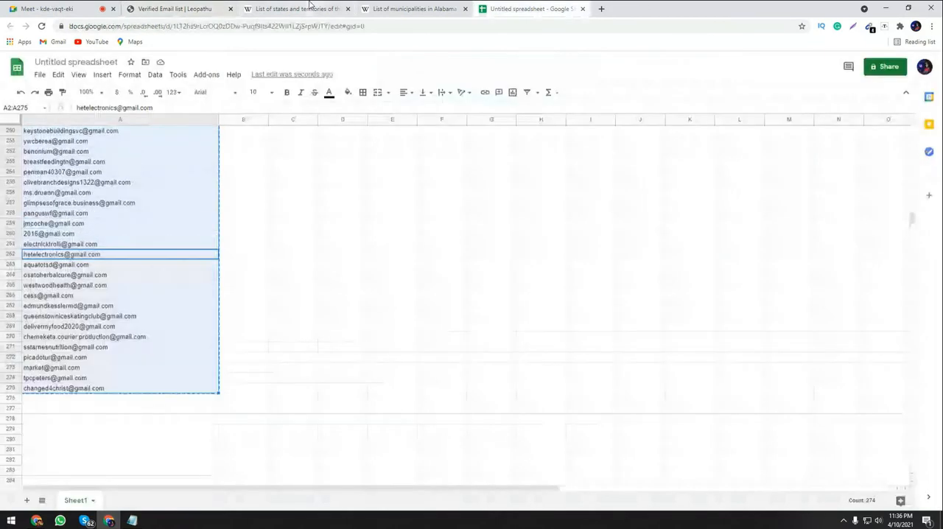
click(291, 8)
click(186, 8)
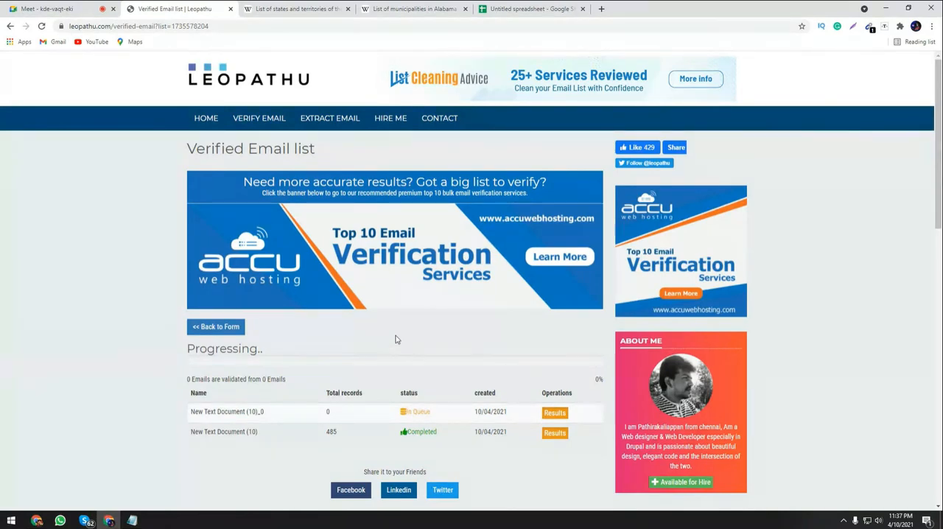
Switch to the Google Meet call and mute the unmuted participant in the lowest visible row for everyone.
click(13, 6)
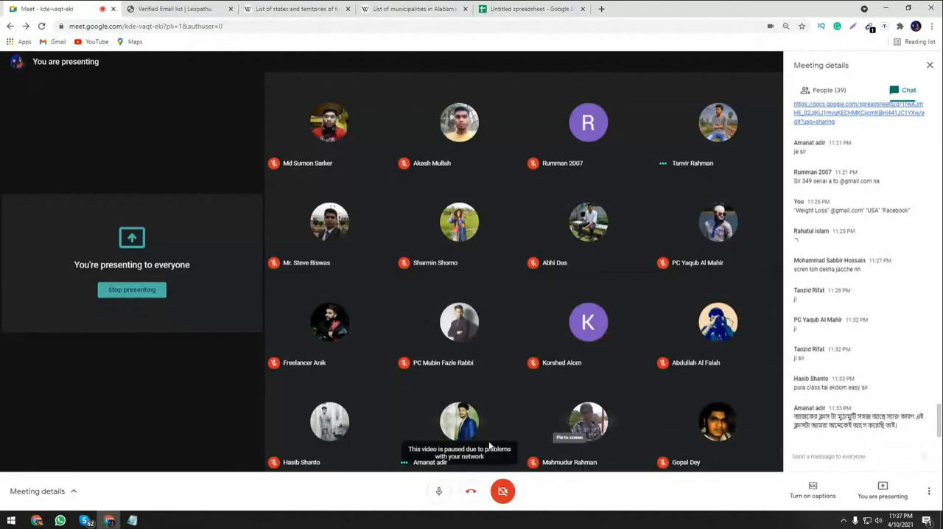
click(459, 436)
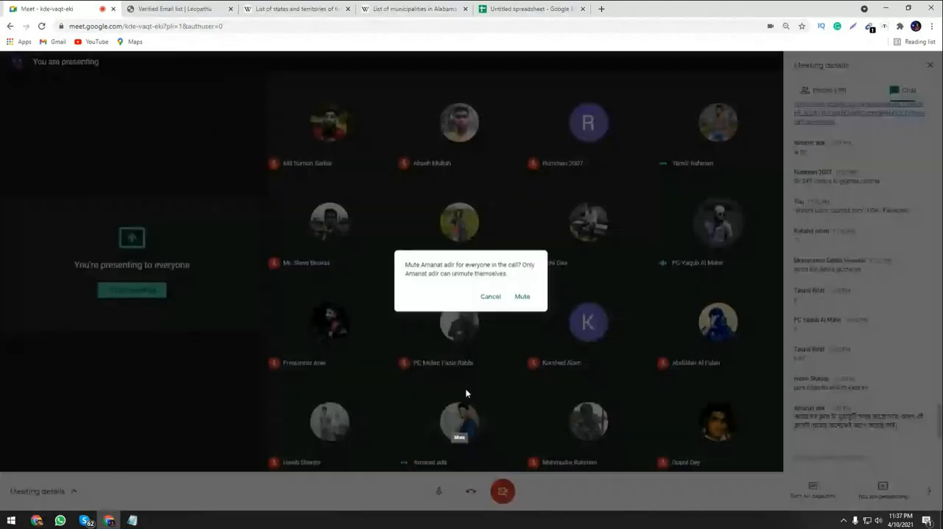
click(520, 297)
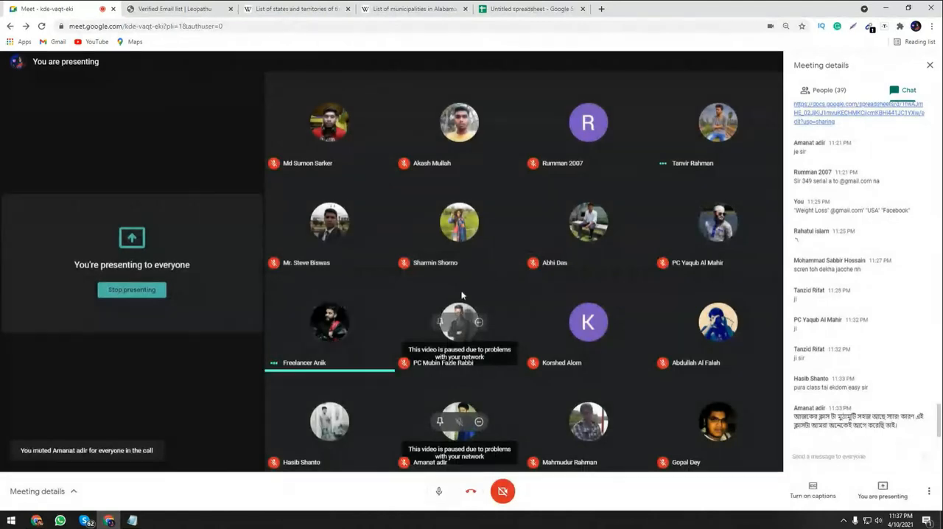
Check the Leopathu validation status of the newly uploaded list and the students' messages in the Google Meet chat.
click(508, 8)
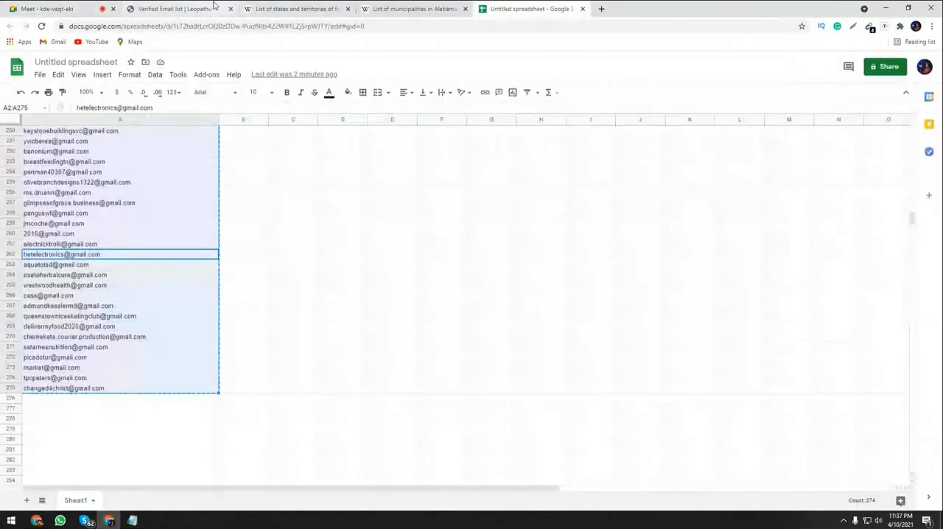
click(176, 8)
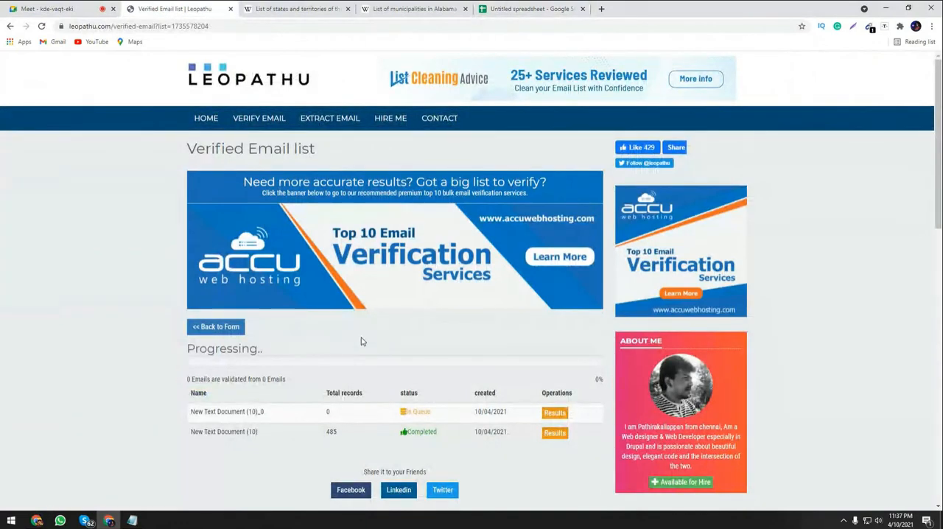
click(3, 6)
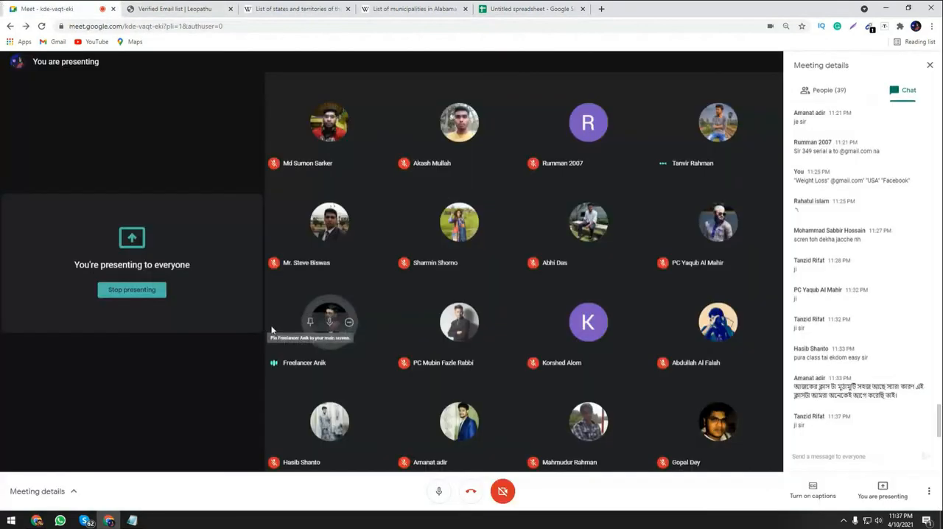
click(168, 7)
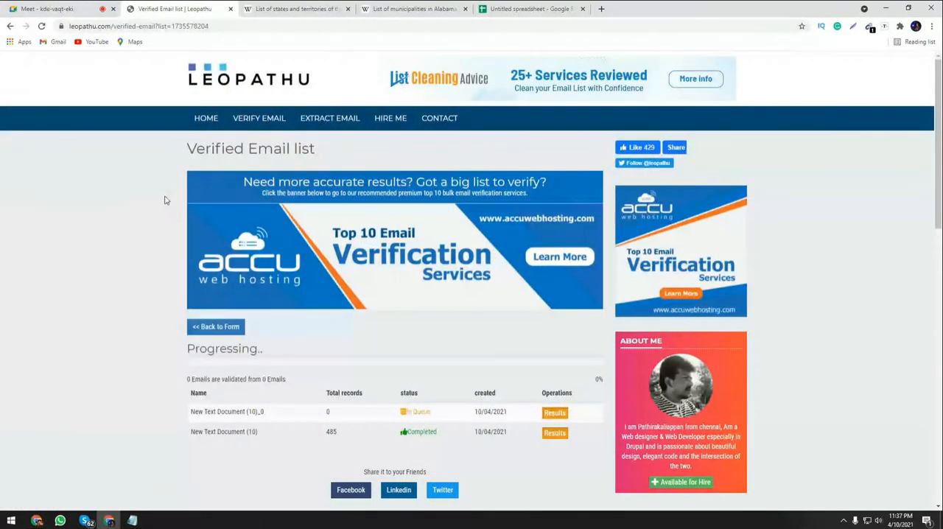
click(34, 6)
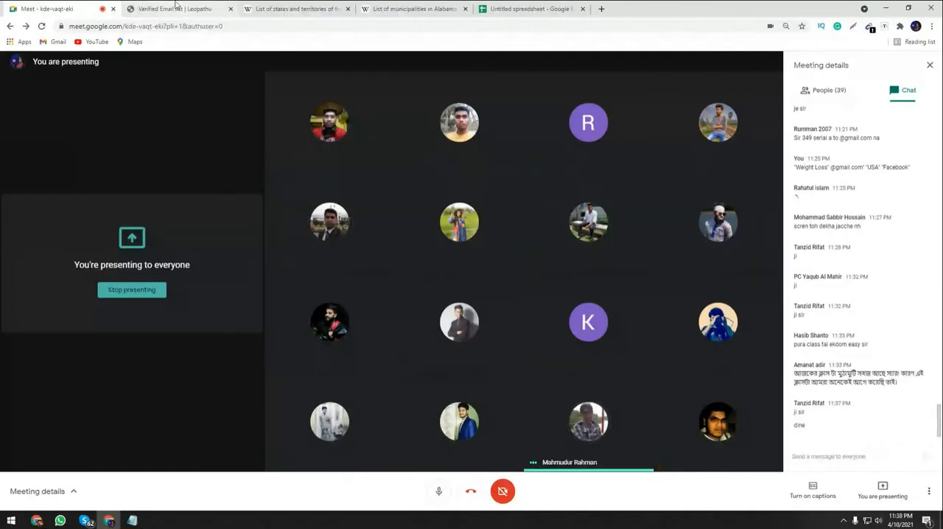
click(176, 6)
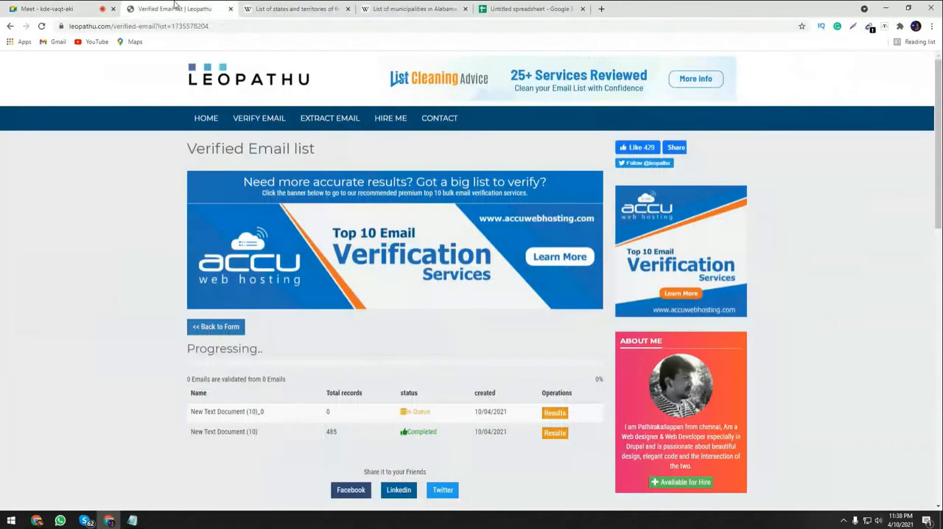
click(36, 8)
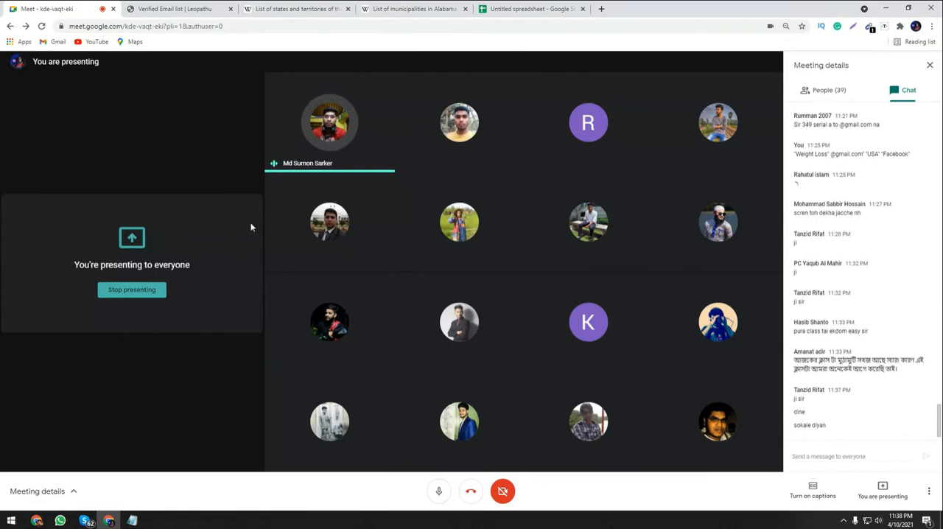
click(180, 9)
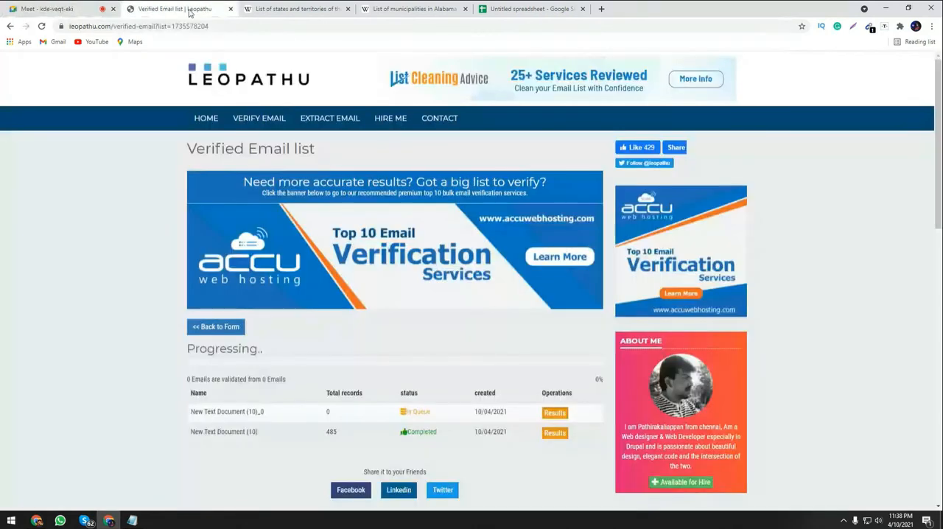
click(4, 5)
click(151, 6)
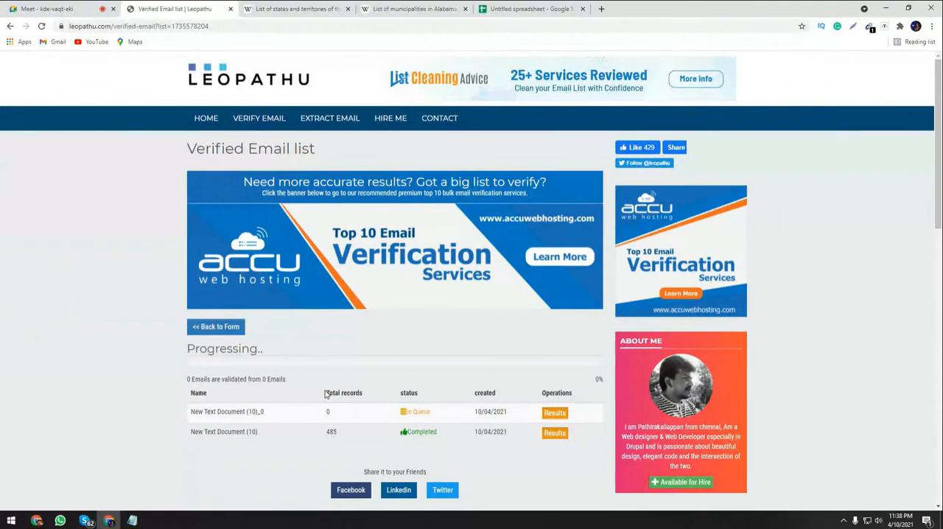
click(30, 8)
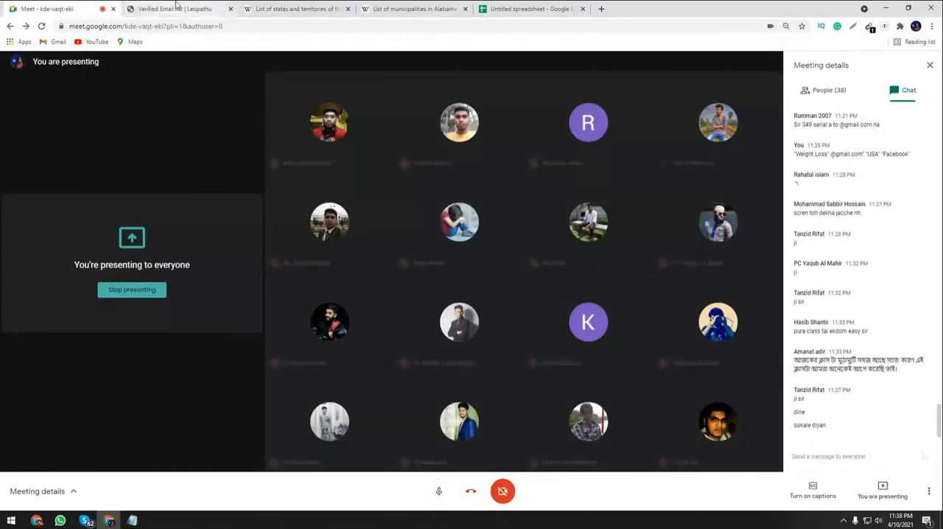
click(177, 7)
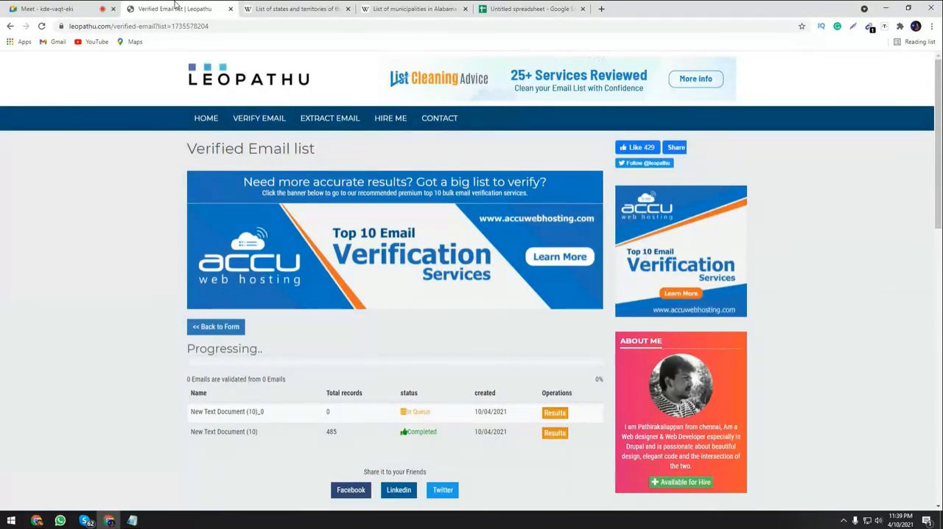
click(61, 8)
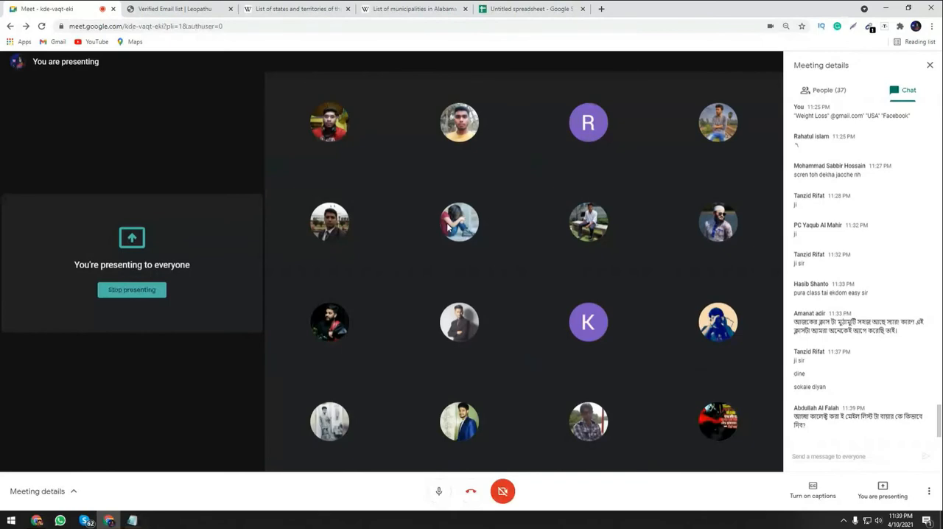
drag(788, 4, 768, 260)
right_click(526, 151)
mouse_move(550, 243)
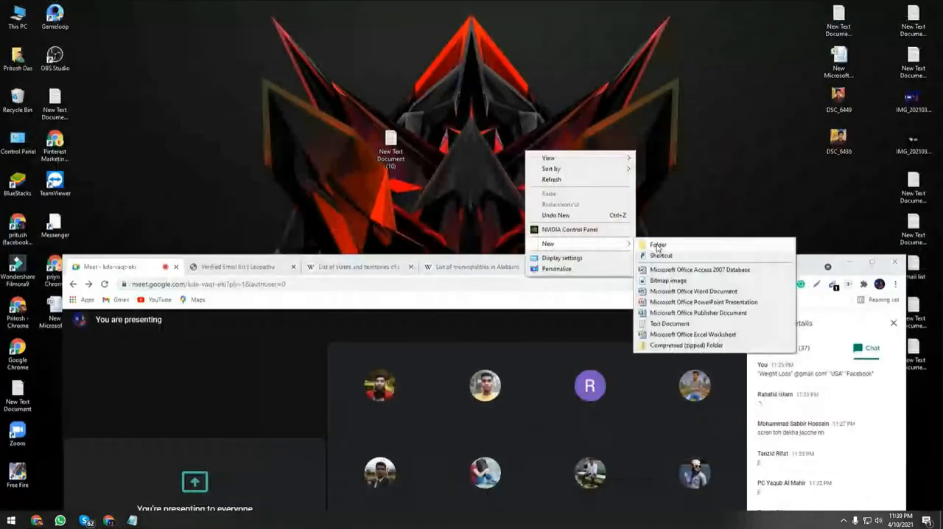
click(670, 140)
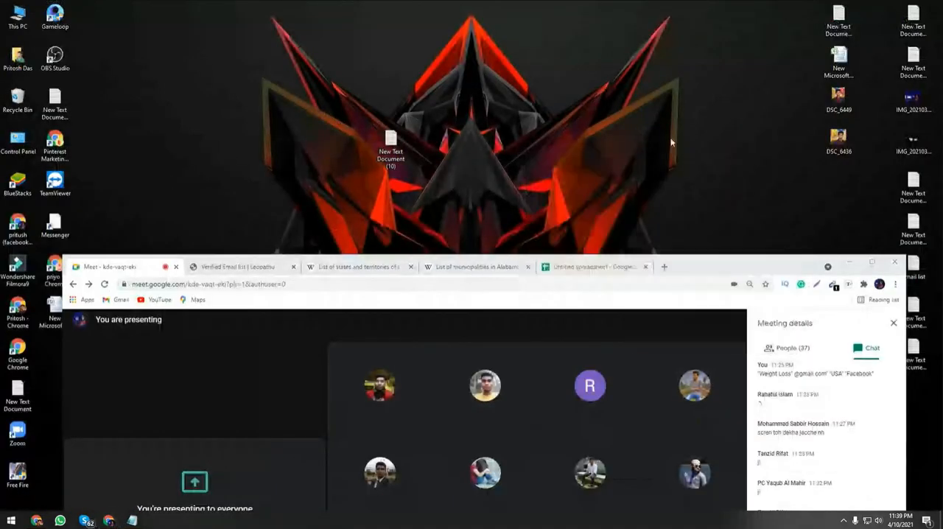
click(872, 262)
Switch to the spreadsheet, share it without naming it, give anyone with the link Editor access, and copy the link.
click(531, 11)
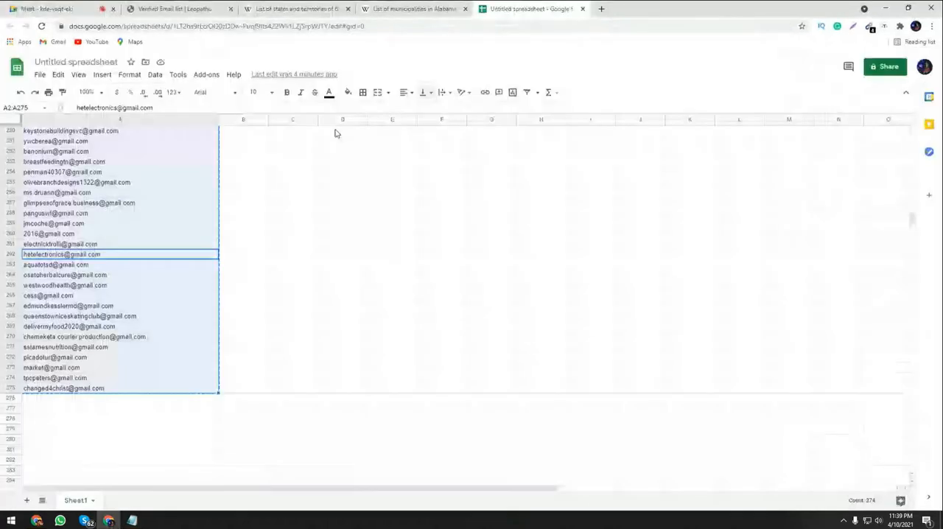
click(343, 234)
click(872, 66)
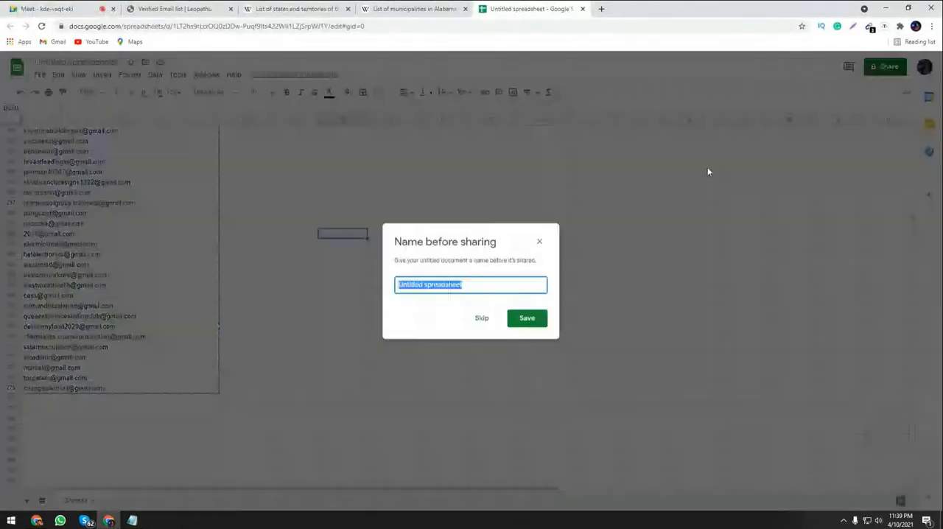
click(483, 319)
click(372, 360)
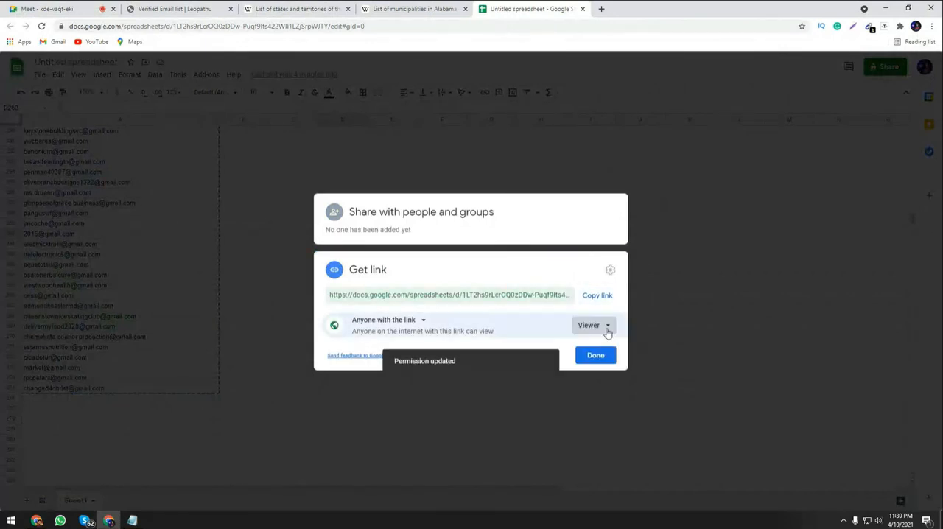
click(608, 333)
click(584, 366)
click(597, 295)
click(576, 357)
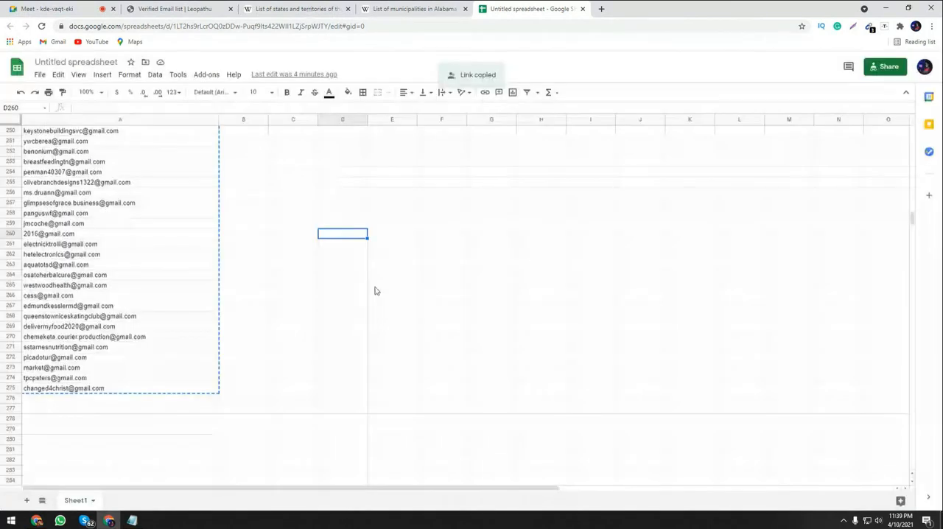
Switch to the Google Meet call, post the copied spreadsheet link in its chat, and check the Leopathu validation progress.
click(87, 6)
right_click(821, 455)
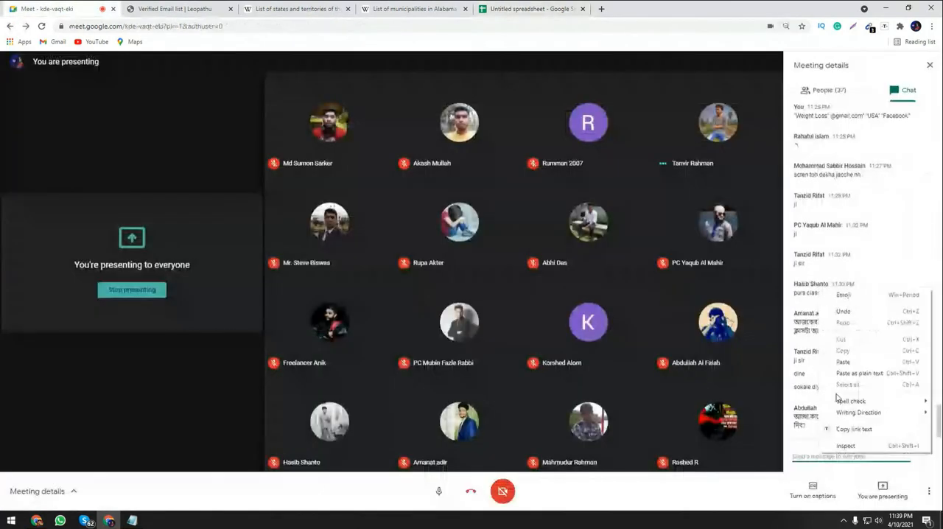
click(839, 365)
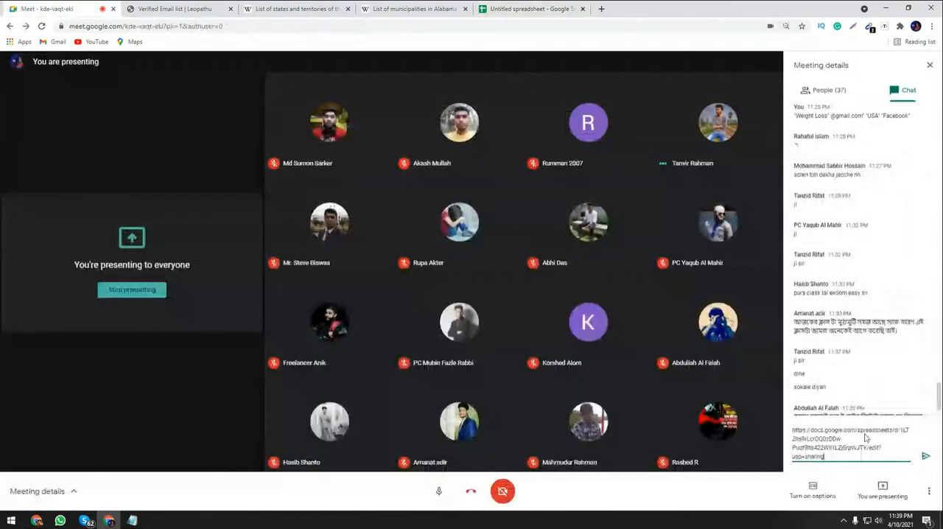
click(925, 457)
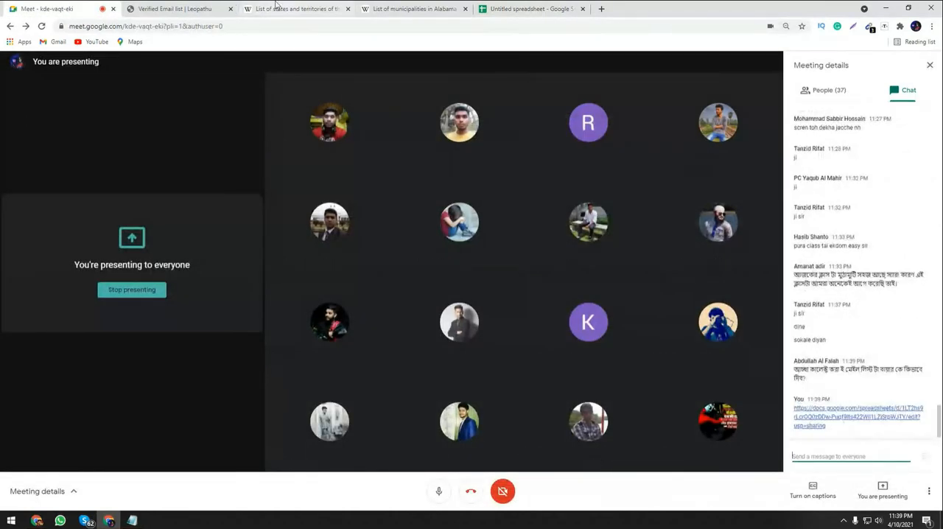
click(197, 8)
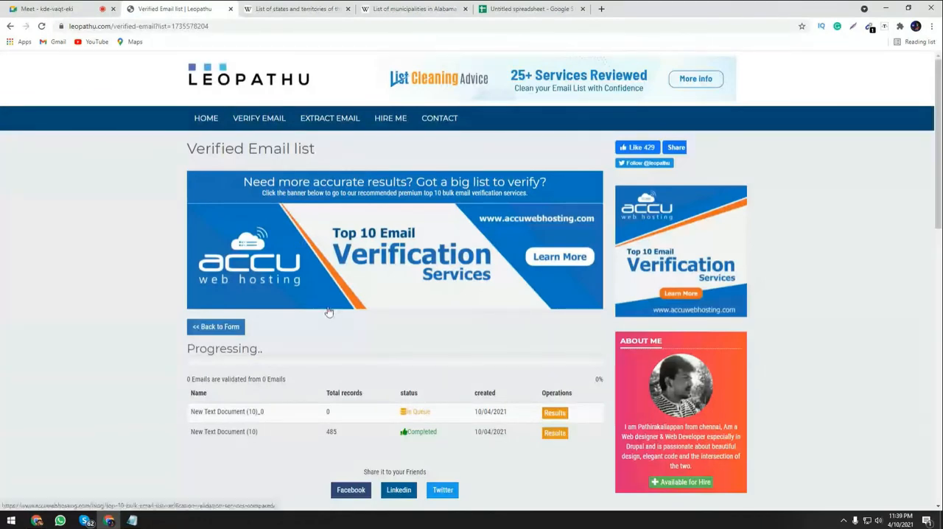
click(56, 7)
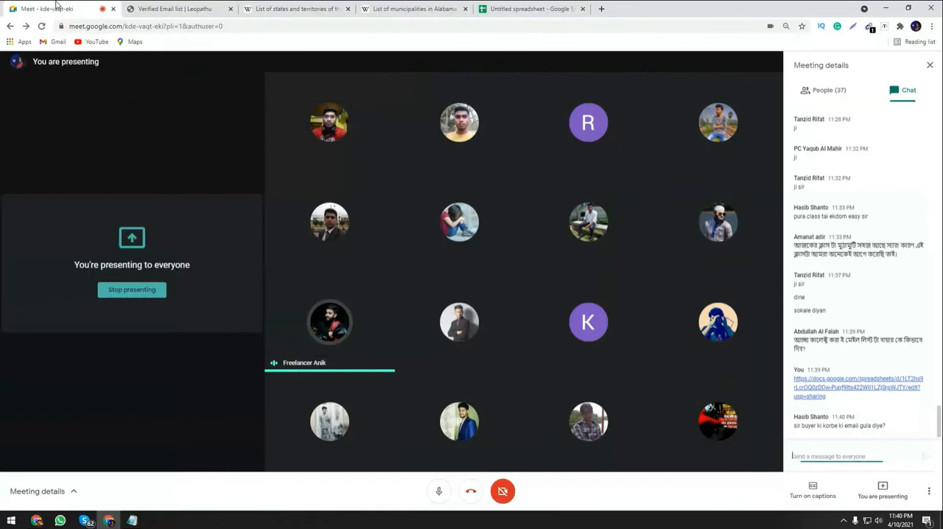
Open the spreadsheet's sharing settings again, keeping the name Untitled spreadsheet, and set the link access to Viewer.
click(530, 8)
click(893, 67)
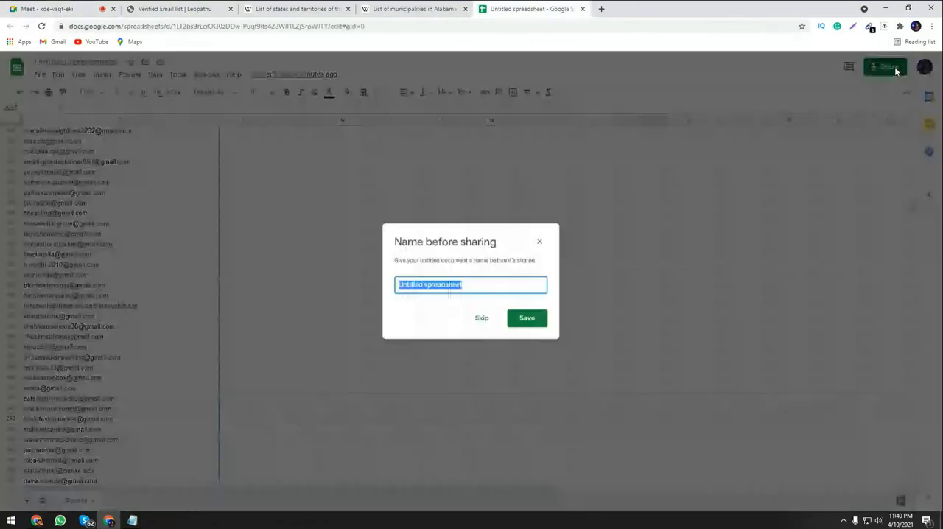
click(527, 318)
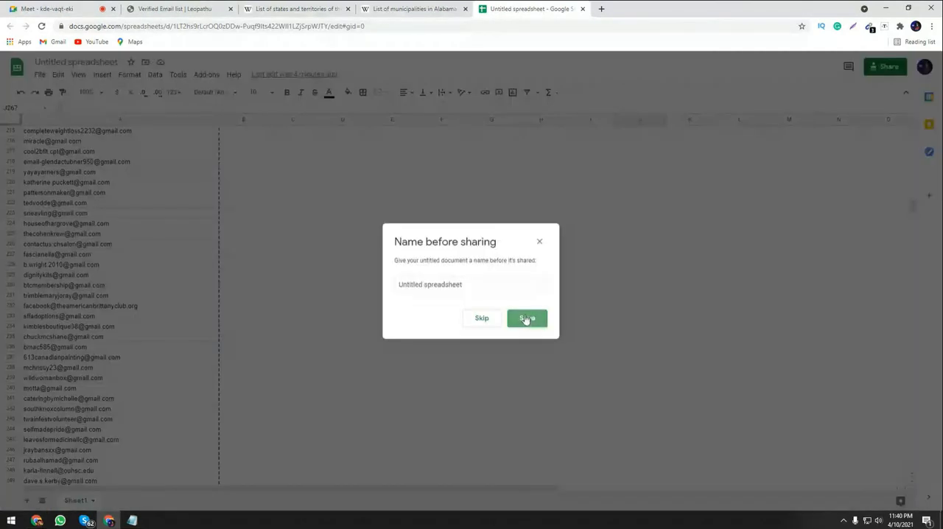
click(528, 318)
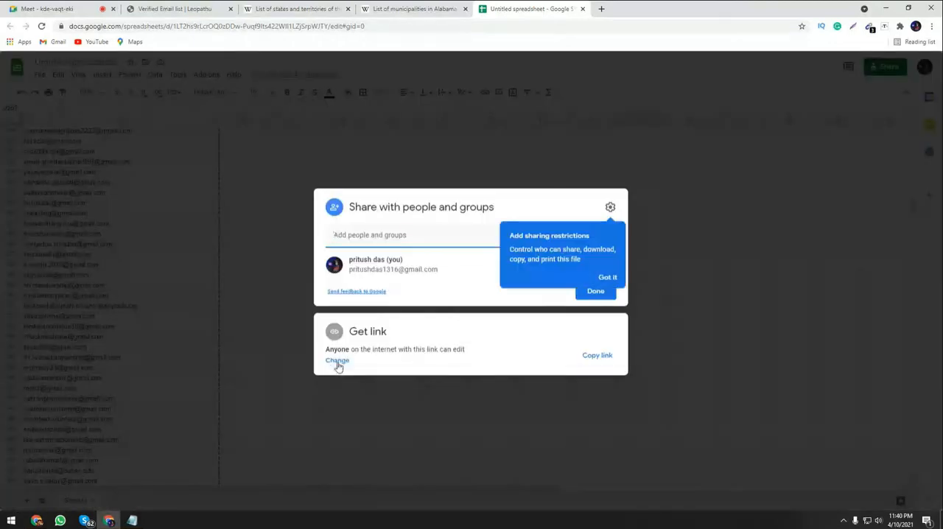
click(337, 364)
click(594, 327)
click(592, 346)
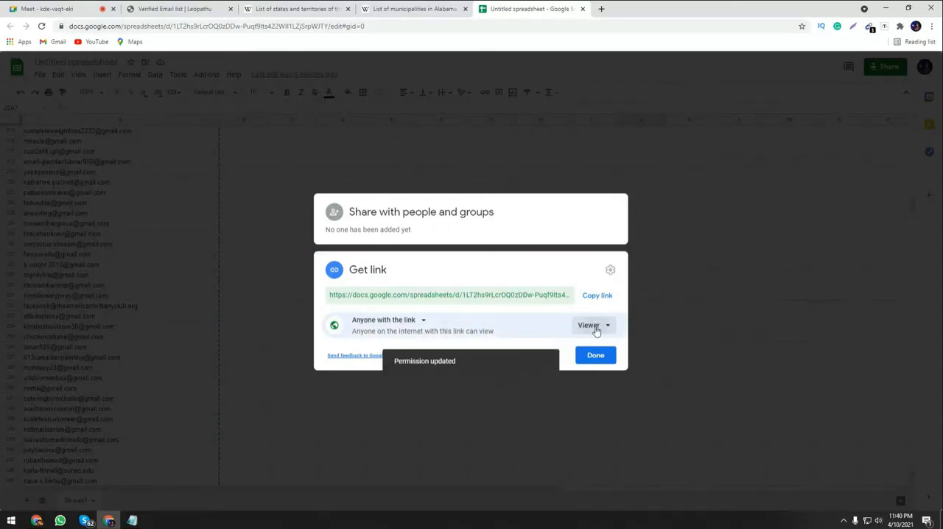
Set the access for anyone with the link to Editor, copy the link, and finish sharing.
click(593, 326)
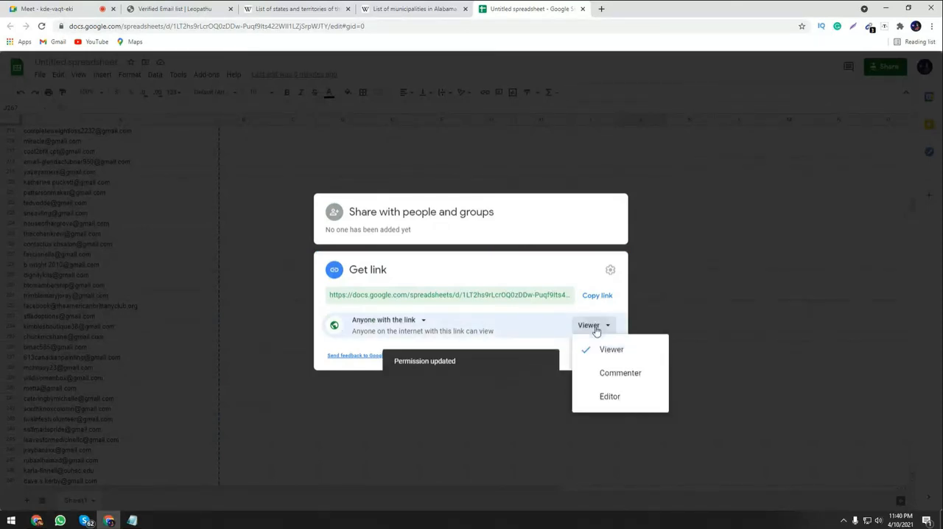
click(609, 396)
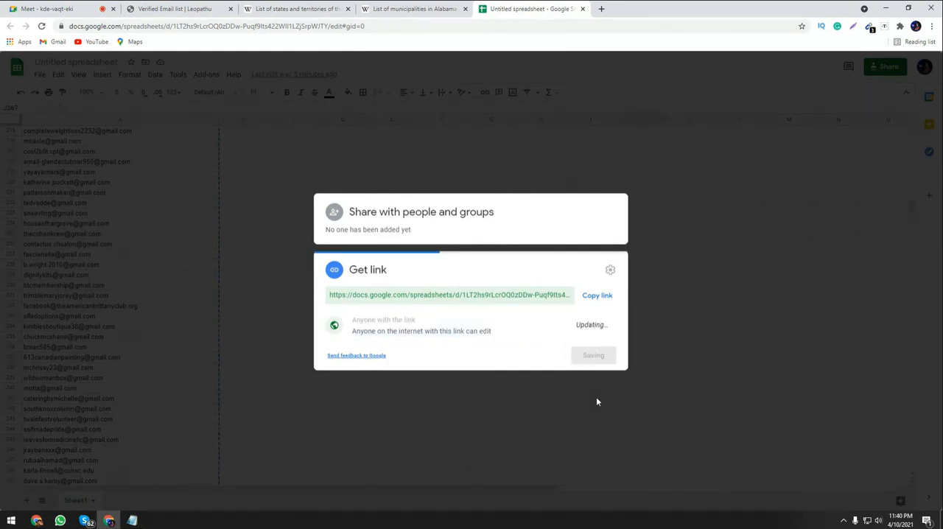
click(595, 296)
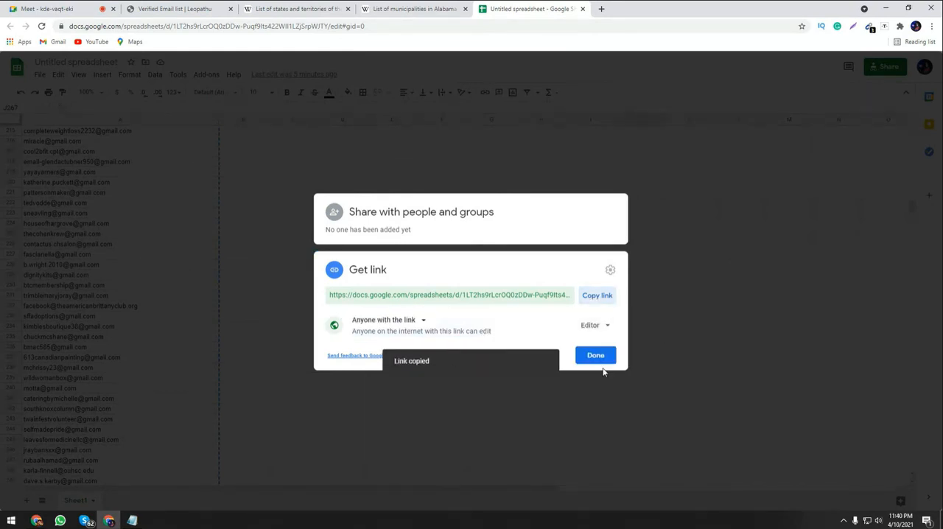
click(595, 355)
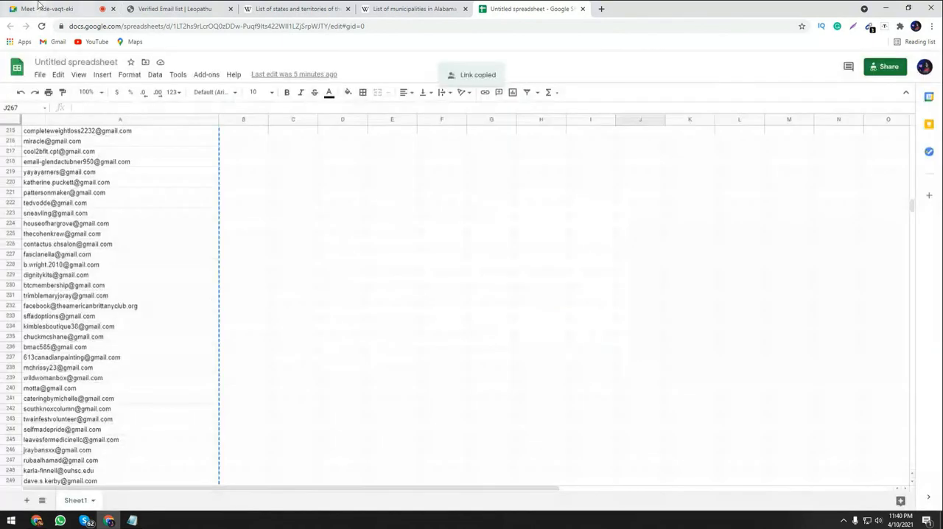
Return to the Google Meet call and post the newly copied spreadsheet link as another chat message.
click(39, 6)
right_click(811, 457)
click(833, 367)
click(912, 444)
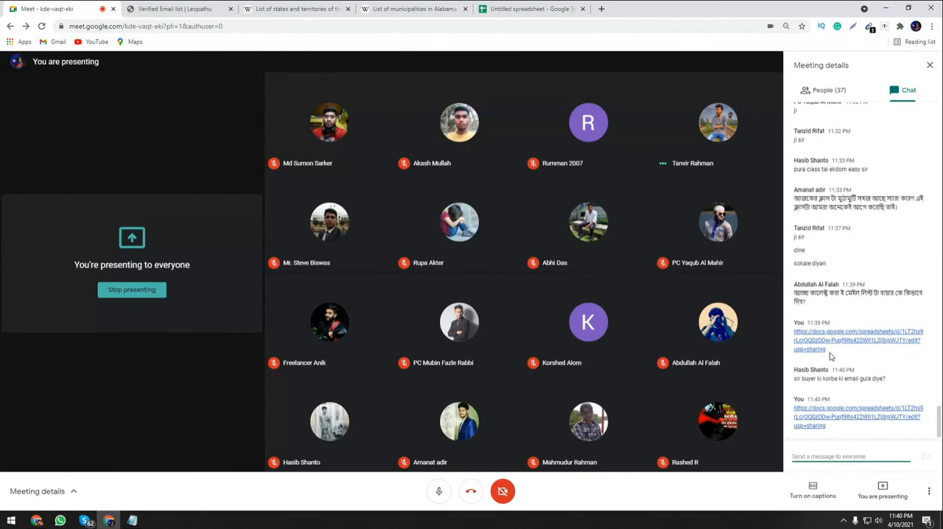
Switch to the Leopathu results, download the valid e-mail list, and show the downloaded CSV in its folder.
click(524, 6)
click(194, 6)
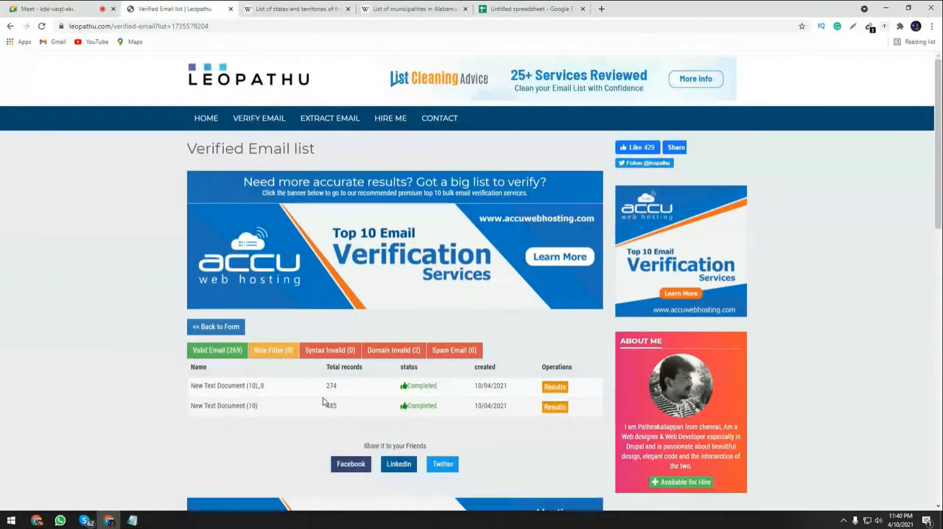
click(232, 356)
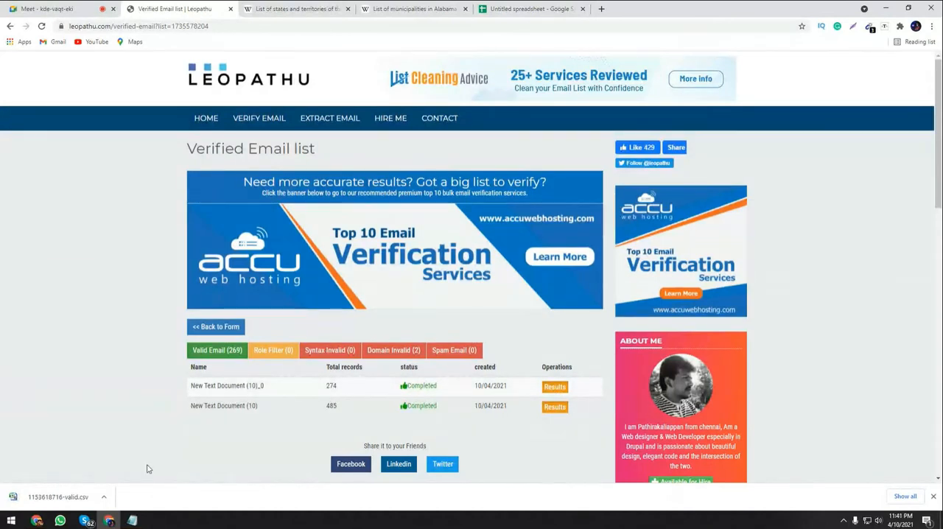
click(103, 497)
click(115, 463)
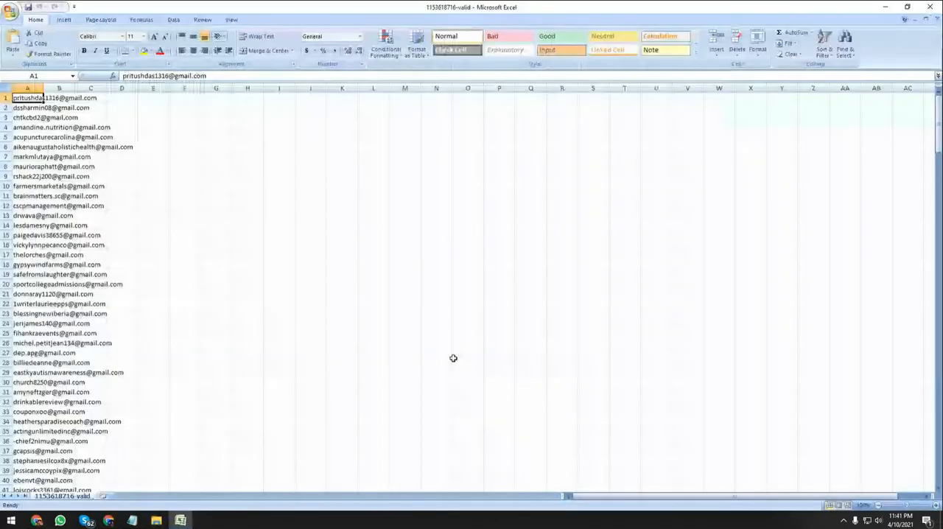
scroll(453, 358, down, 20)
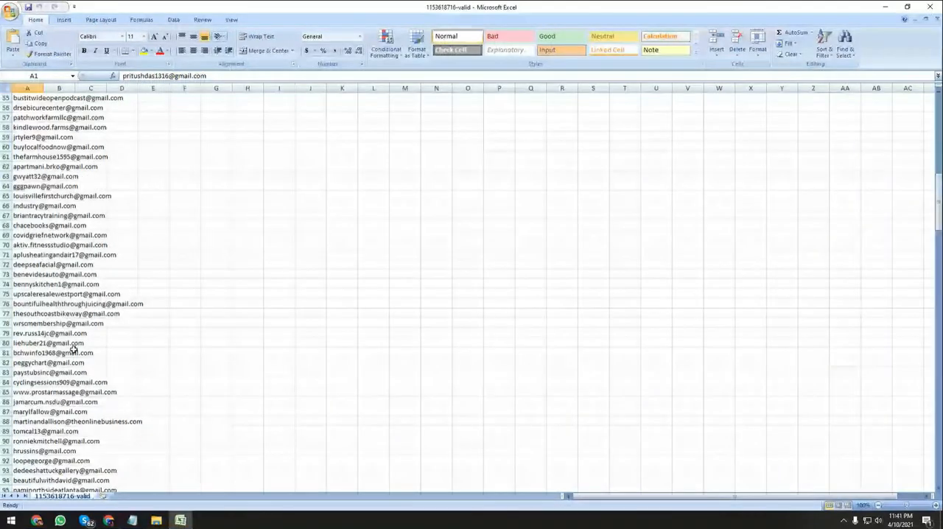
scroll(77, 352, down, 20)
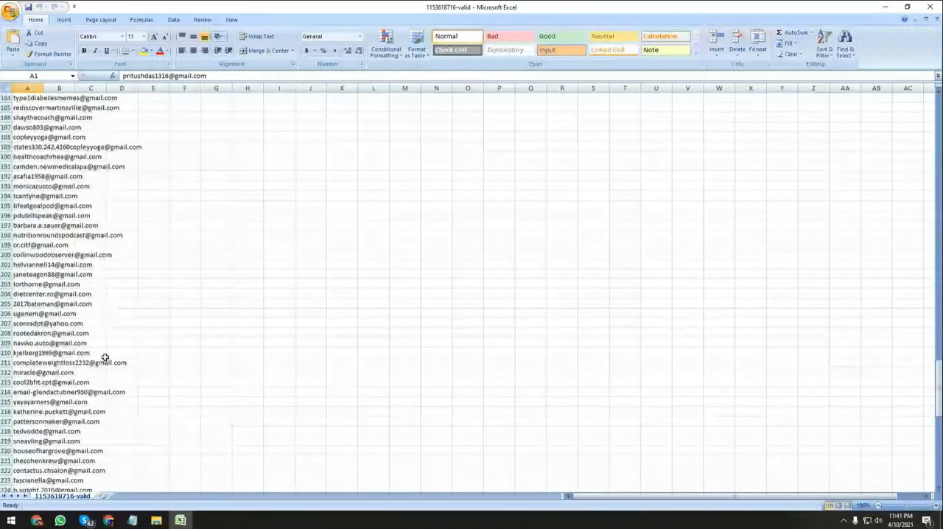
scroll(74, 360, down, 20)
scroll(36, 295, down, 4)
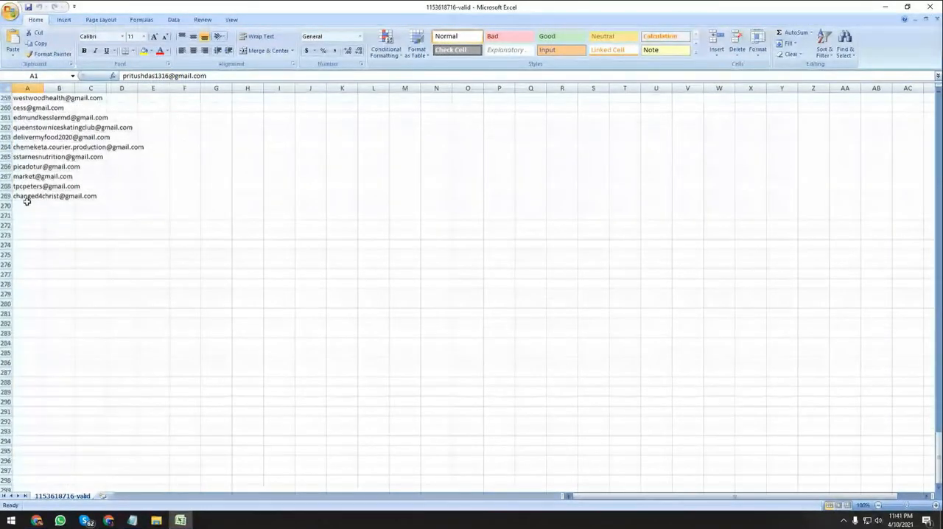
click(26, 198)
drag(43, 88, 190, 90)
click(103, 205)
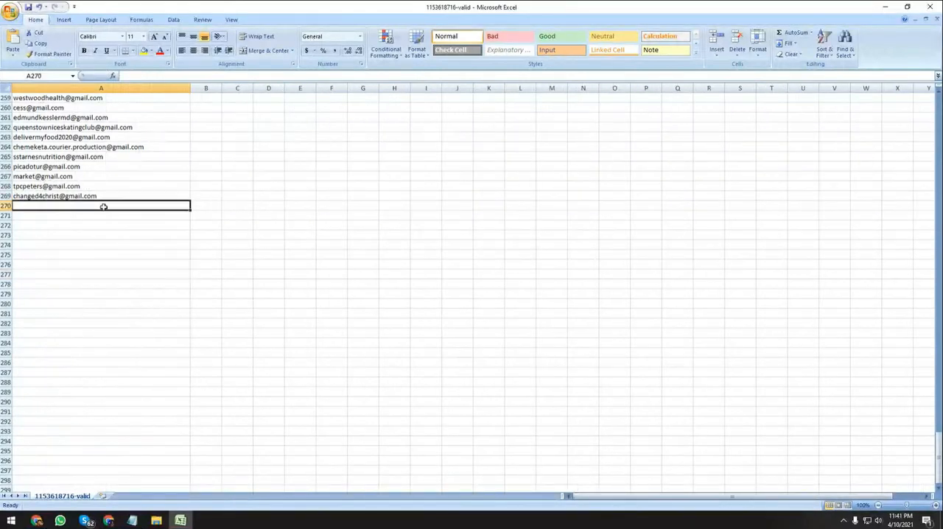
key(ctrl+a)
key(ctrl+f)
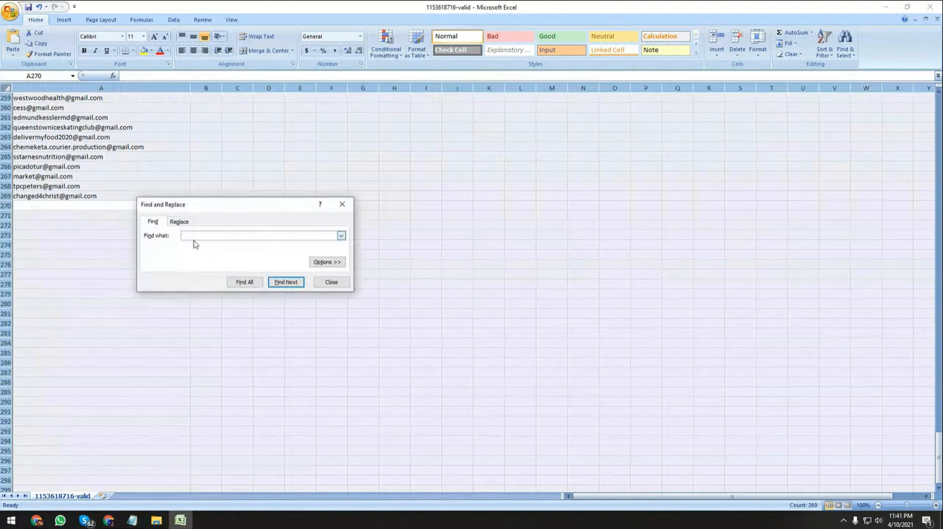
text(@gmail.com)
click(243, 282)
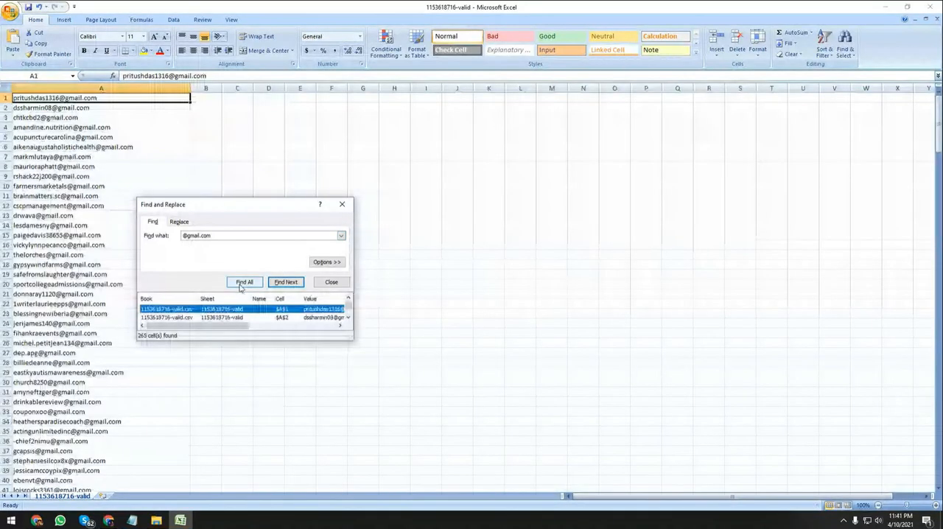
key(ctrl+a)
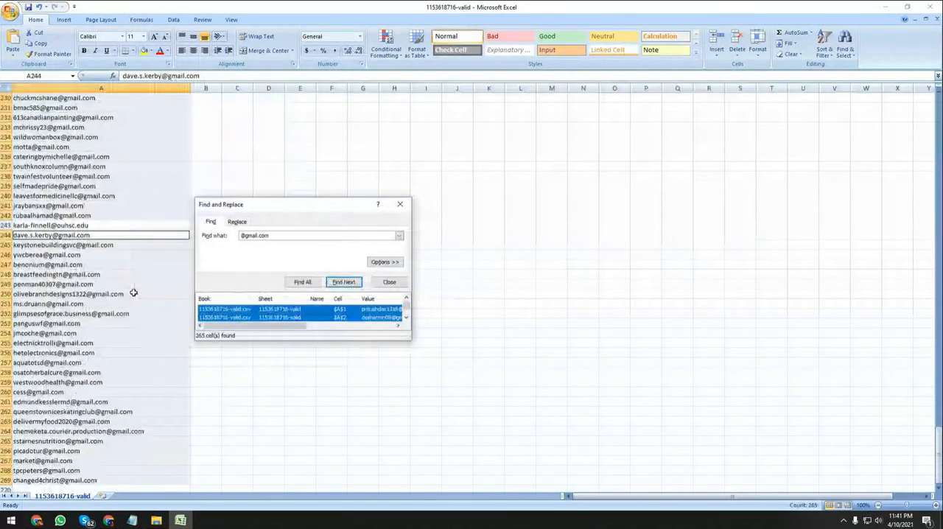
right_click(128, 283)
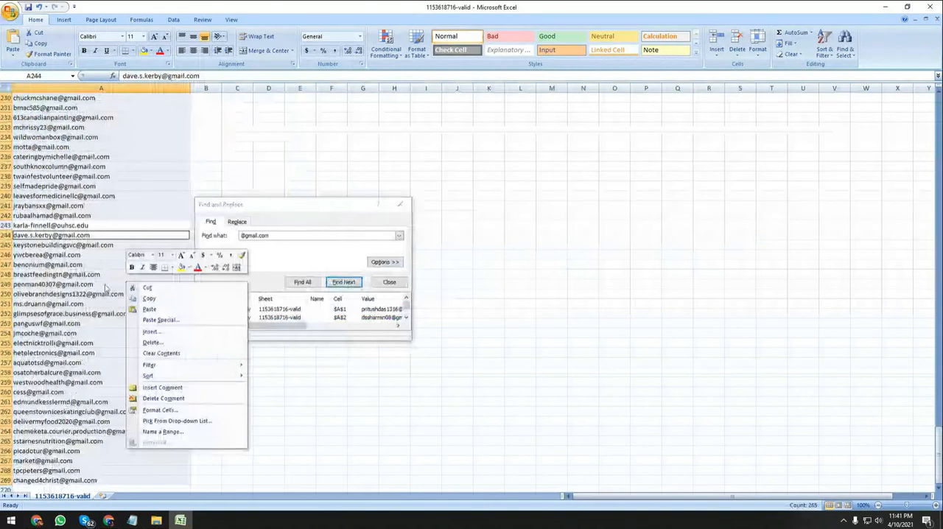
click(141, 297)
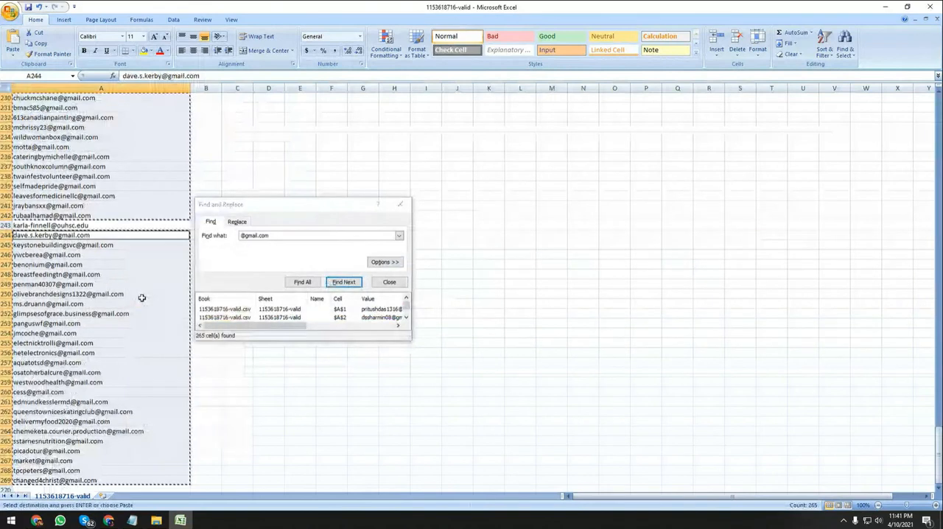
Switch to the untitled Google spreadsheet in the browser and delete all of its existing addresses.
click(111, 522)
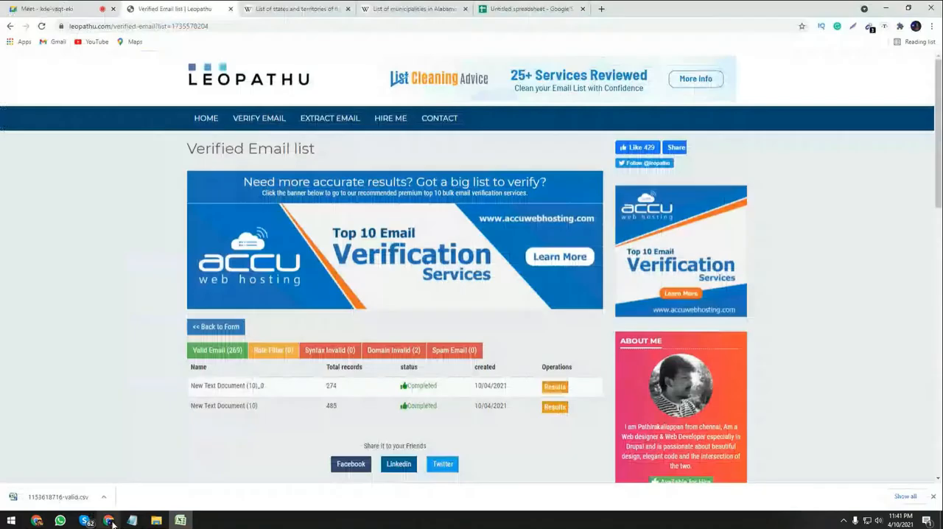
click(530, 9)
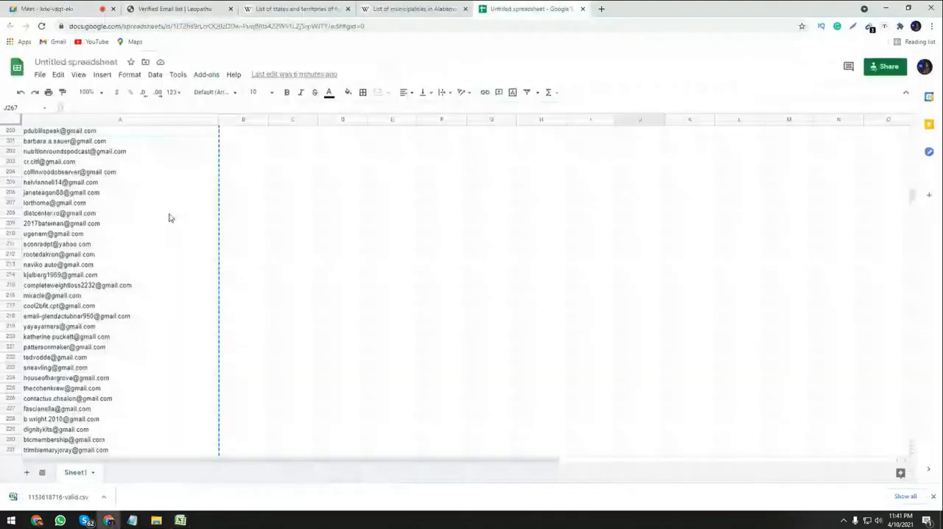
click(170, 215)
key(ctrl+a)
key(Delete)
click(581, 278)
scroll(342, 353, up, 3)
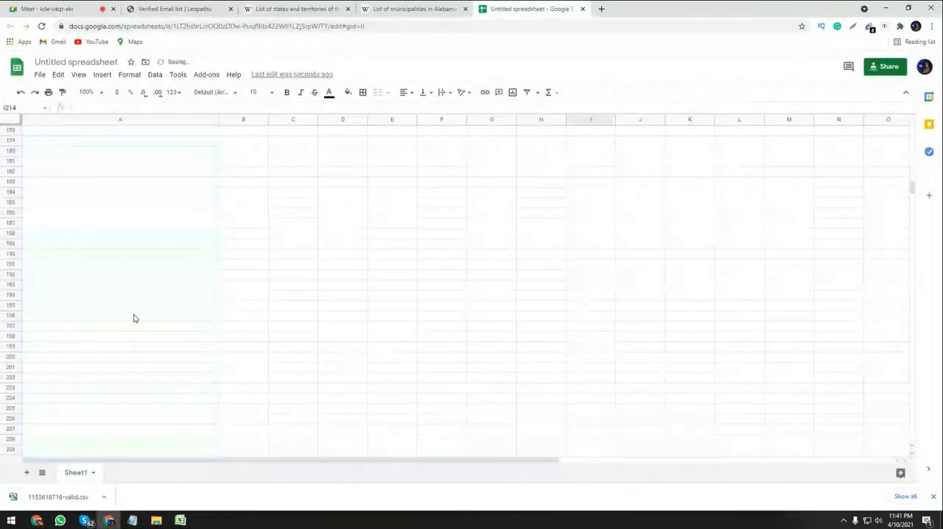
Paste the copied Gmail addresses into the emptied sheet from cell A1 and check the list down to its last row.
drag(911, 186, 911, 131)
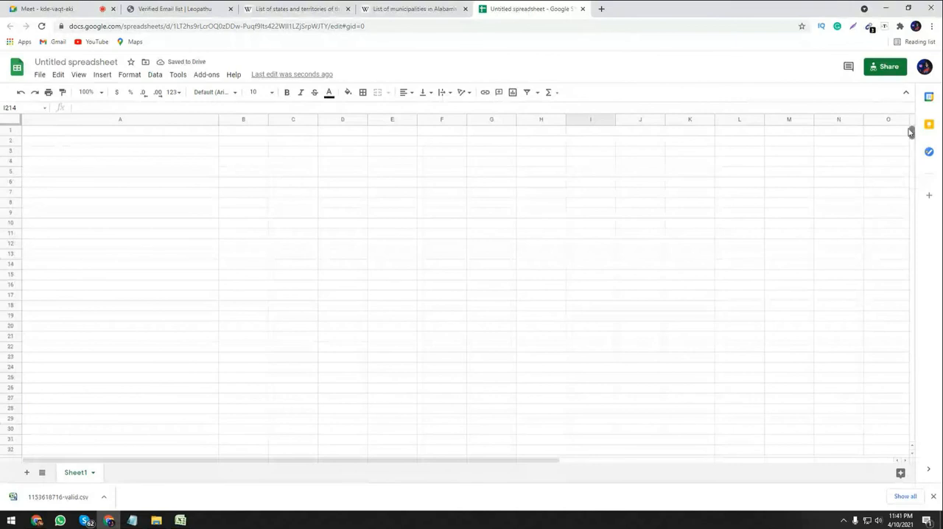
click(169, 137)
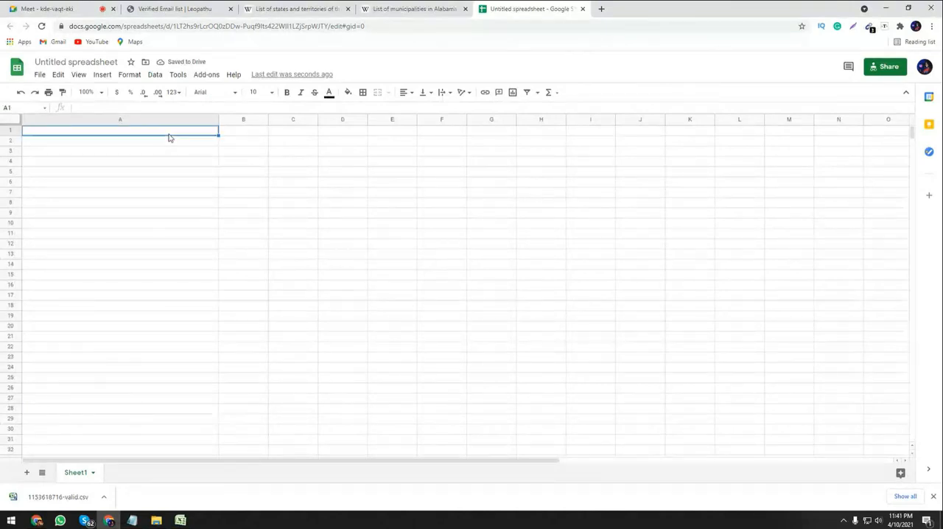
key(ctrl+v)
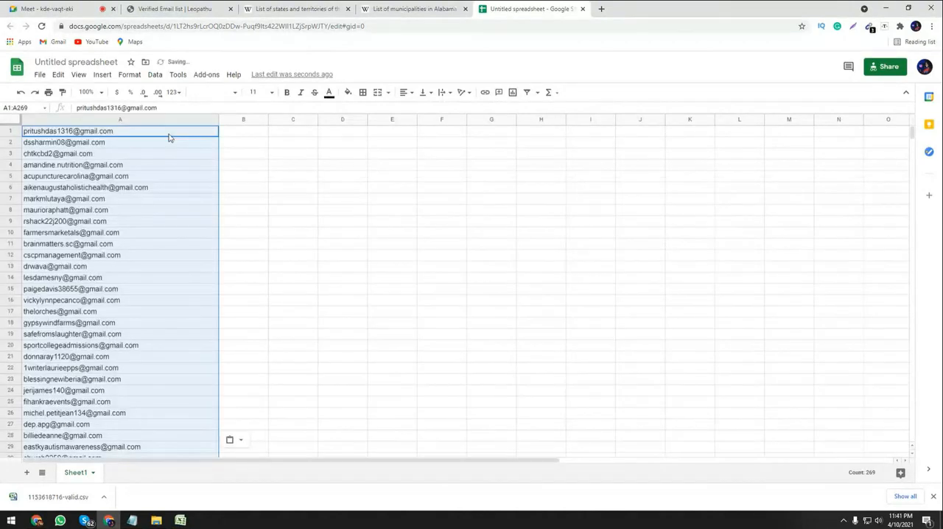
scroll(141, 385, down, 20)
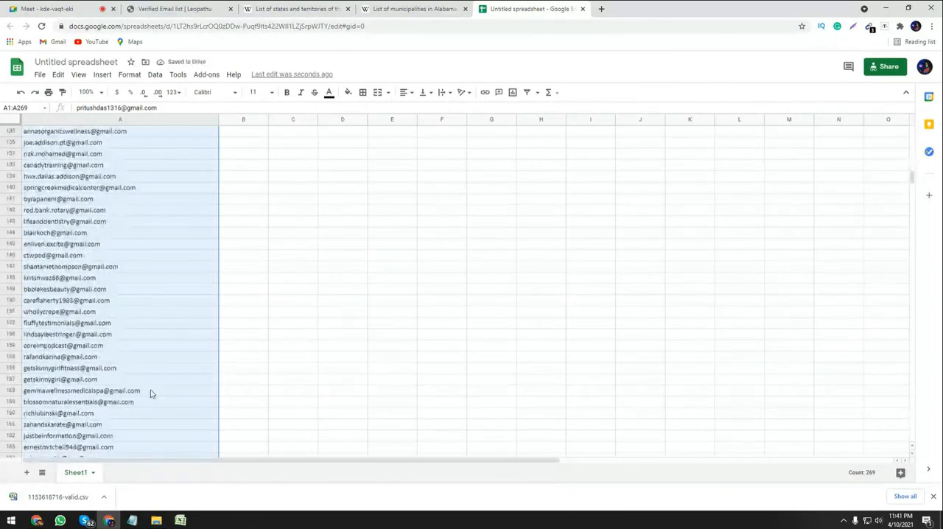
scroll(151, 395, down, 9)
scroll(153, 394, down, 13)
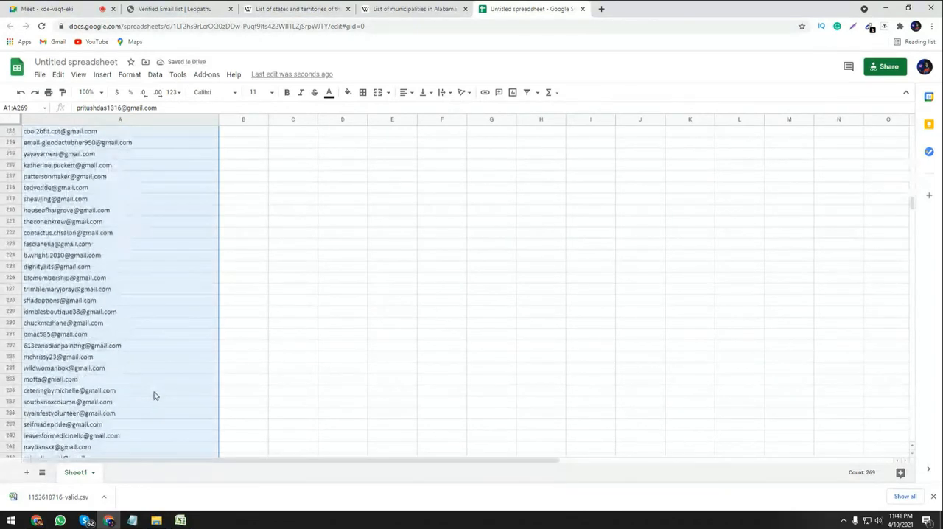
click(56, 411)
click(133, 404)
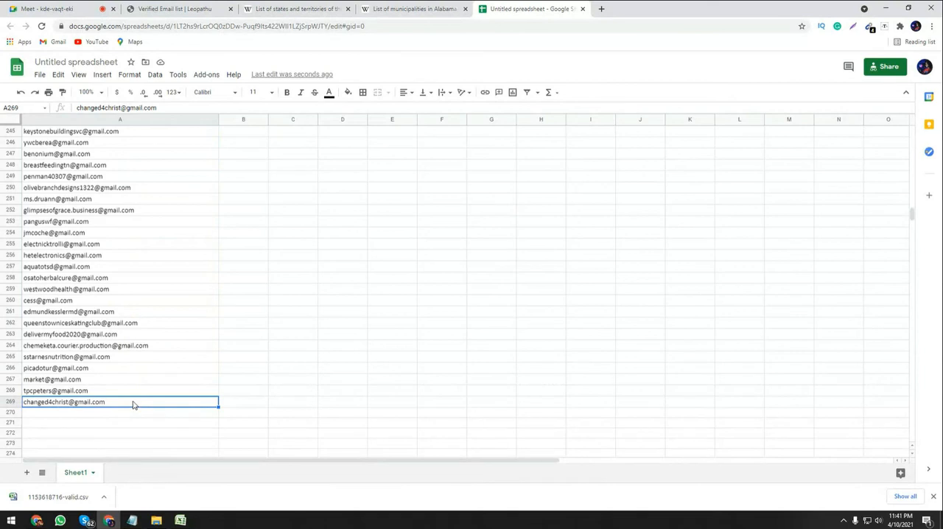
scroll(133, 404, up, 8)
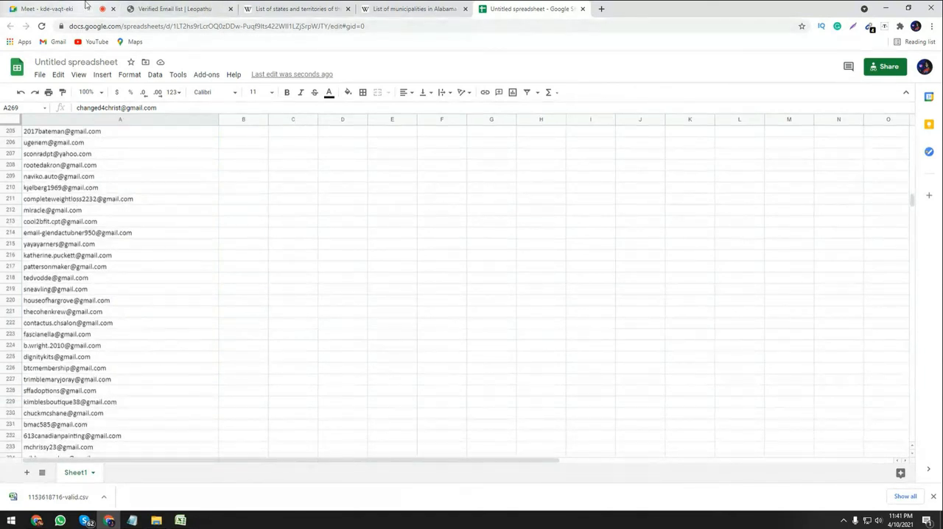
click(87, 6)
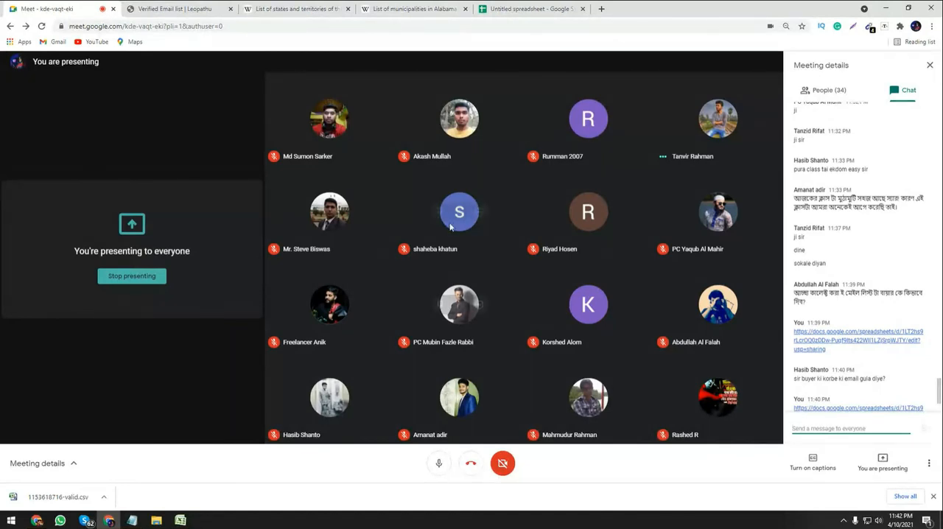
click(179, 521)
click(387, 281)
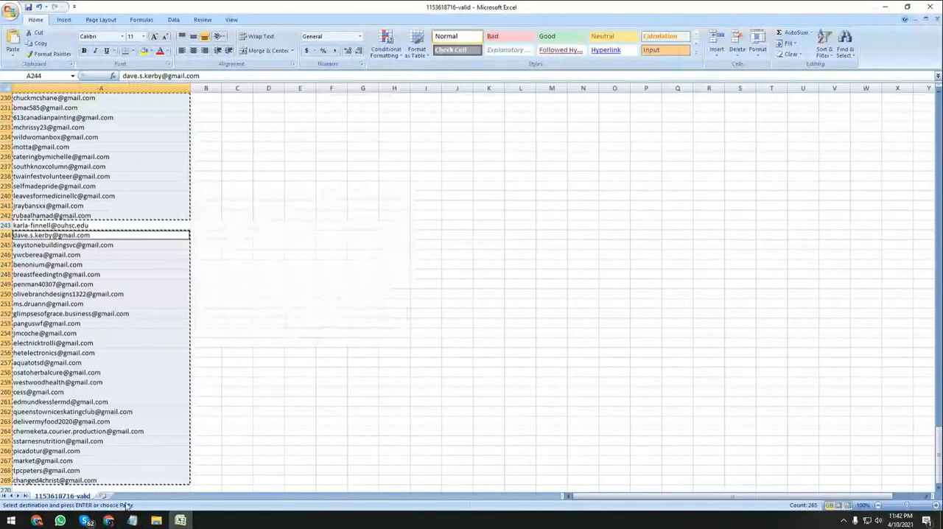
click(141, 523)
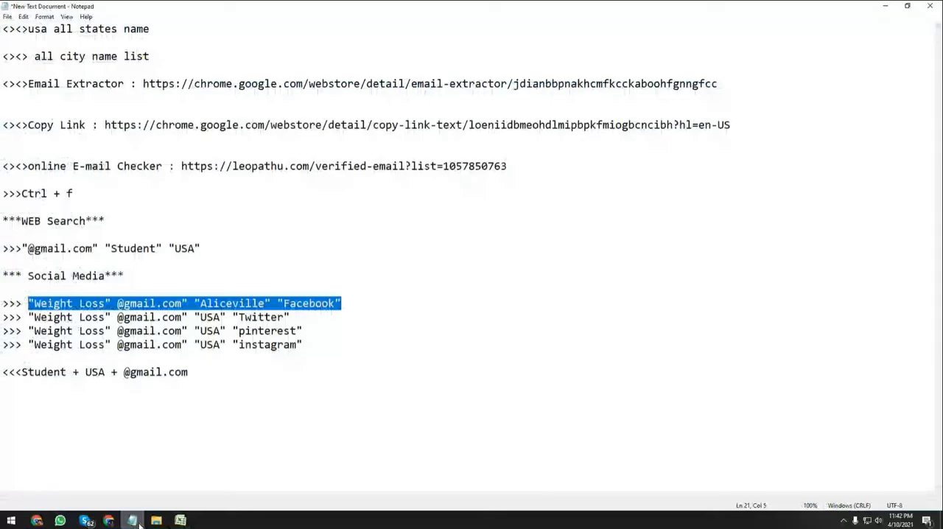
click(299, 317)
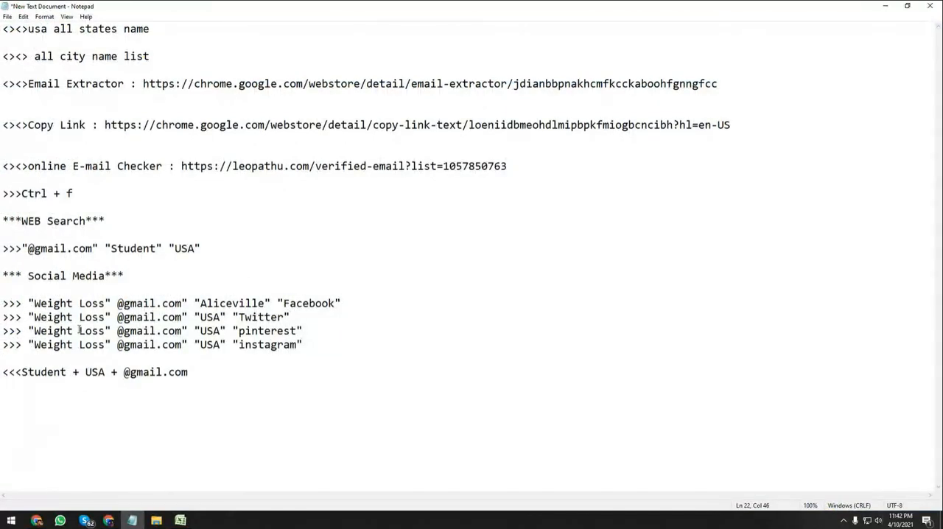
click(28, 317)
drag(29, 317, 291, 317)
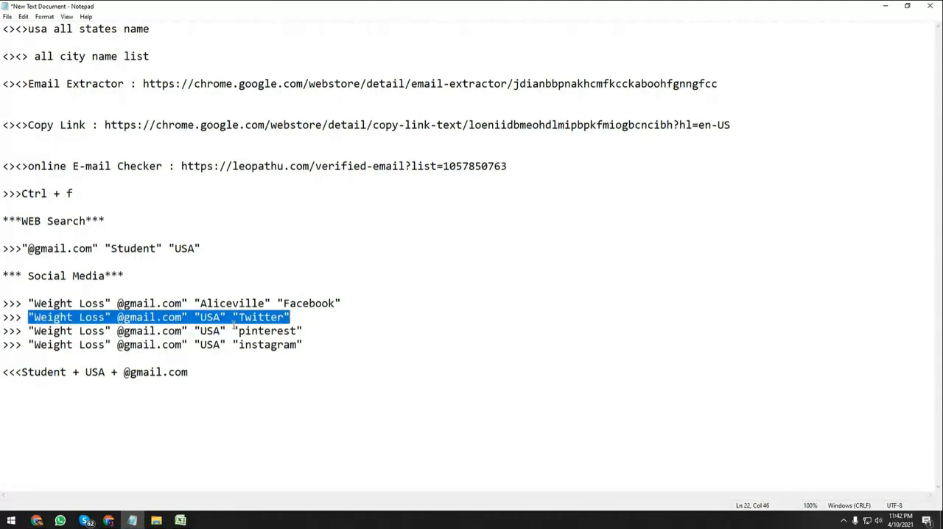
click(884, 6)
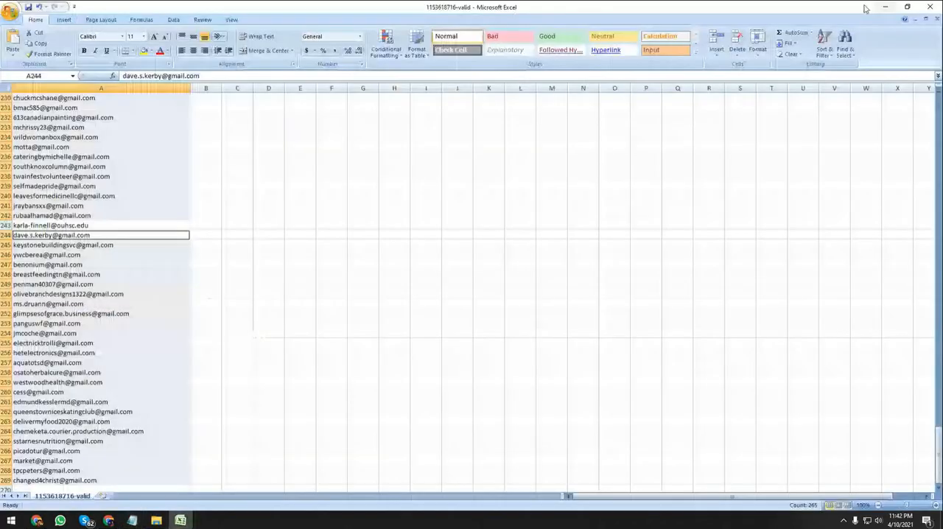
click(929, 7)
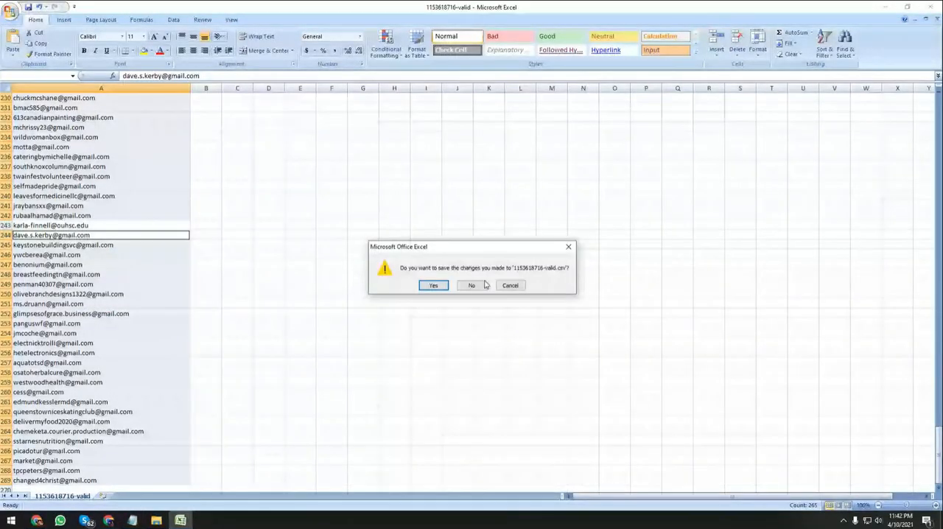
click(478, 283)
click(518, 6)
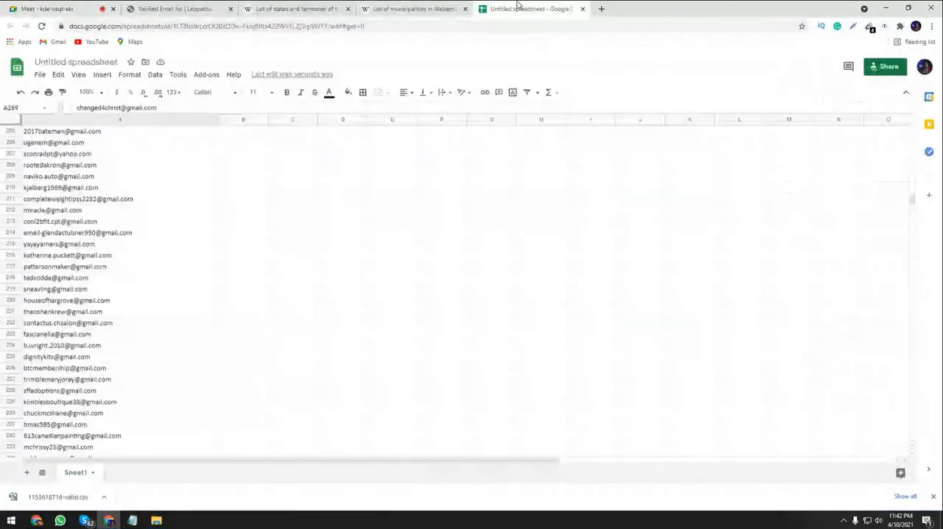
click(413, 8)
click(175, 8)
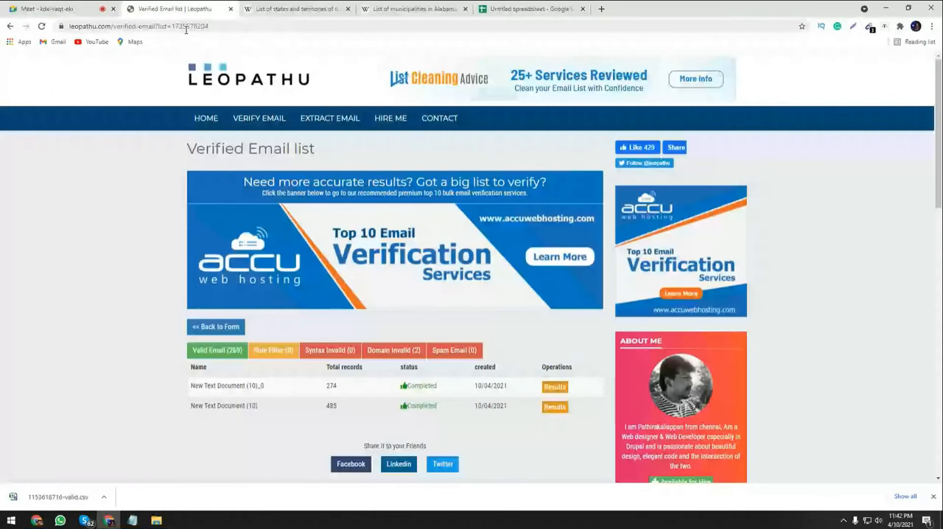
key(ctrl+t)
text("Weight Loss" @gmail.com" "USA" "Twitter")
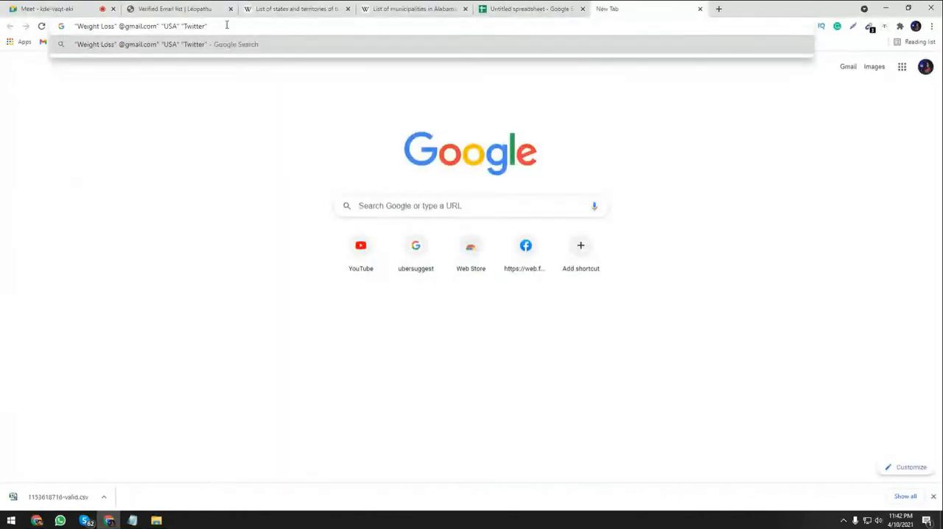
Close the Wikipedia pages on US states and Alabama municipalities, and hide the chat in the Meet call.
click(398, 9)
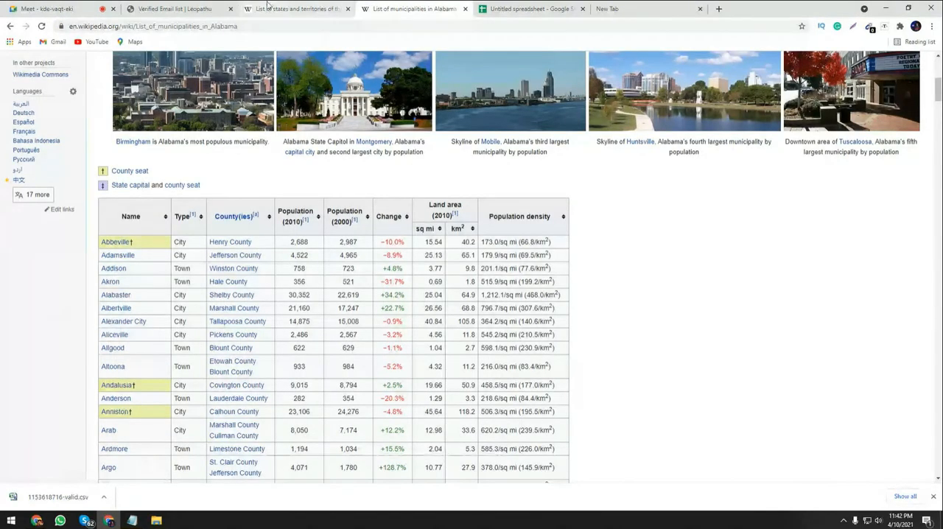
click(219, 6)
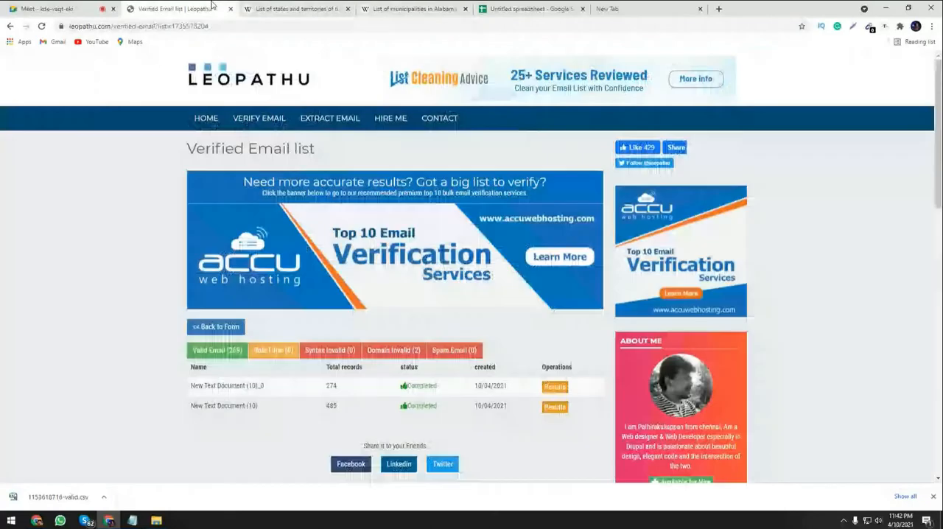
click(319, 9)
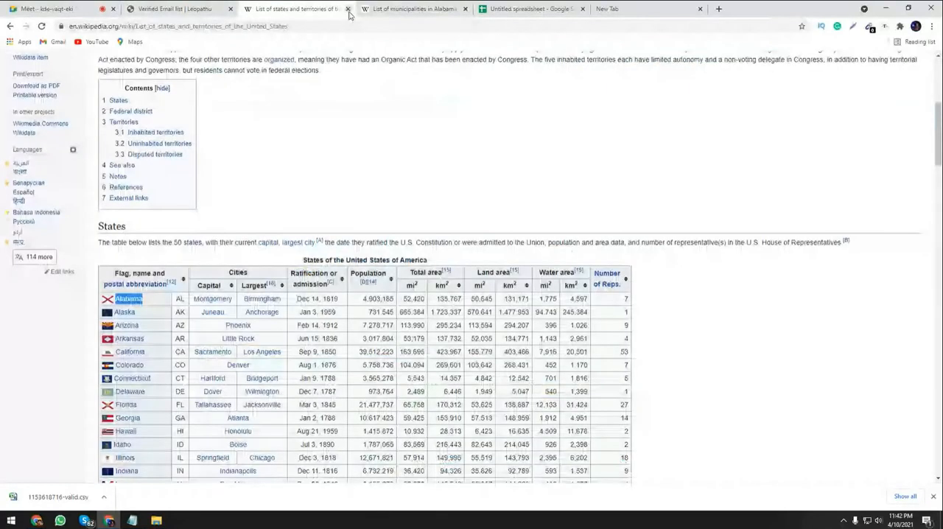
click(348, 9)
click(347, 8)
click(67, 10)
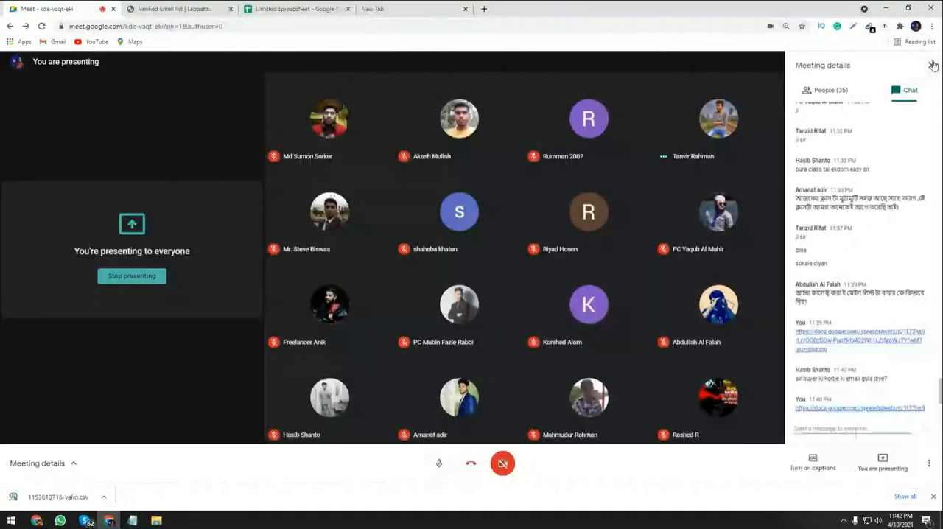
click(930, 65)
Search Google for "german all state name" in another new browser tab.
click(484, 9)
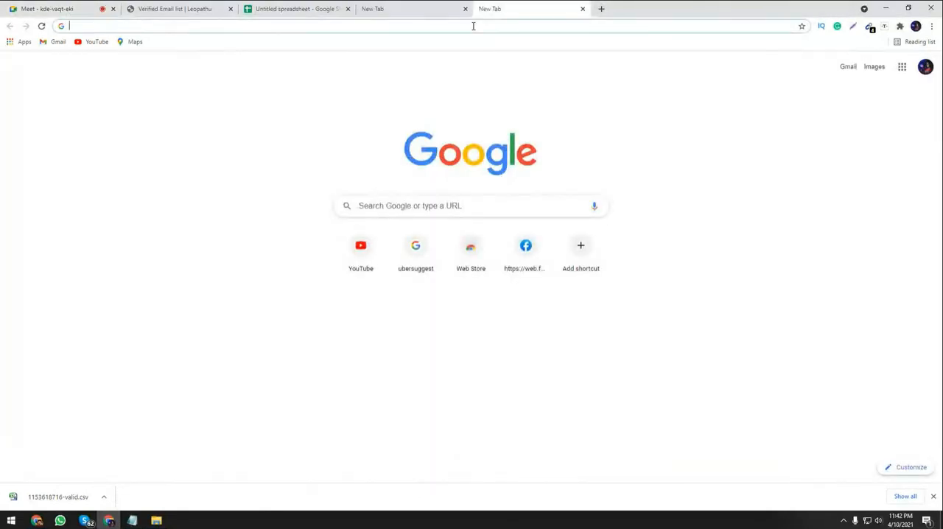
text(f)
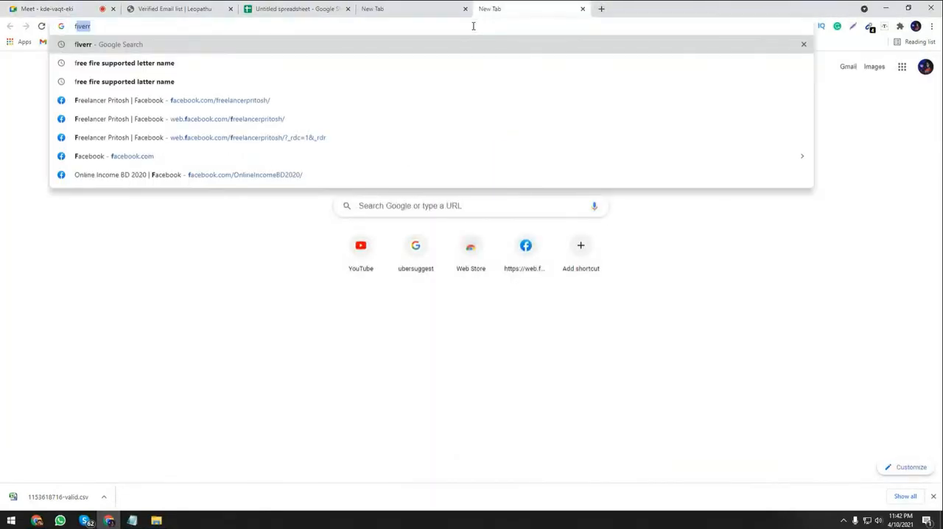
key(BackSpace)
key(BackSpace)
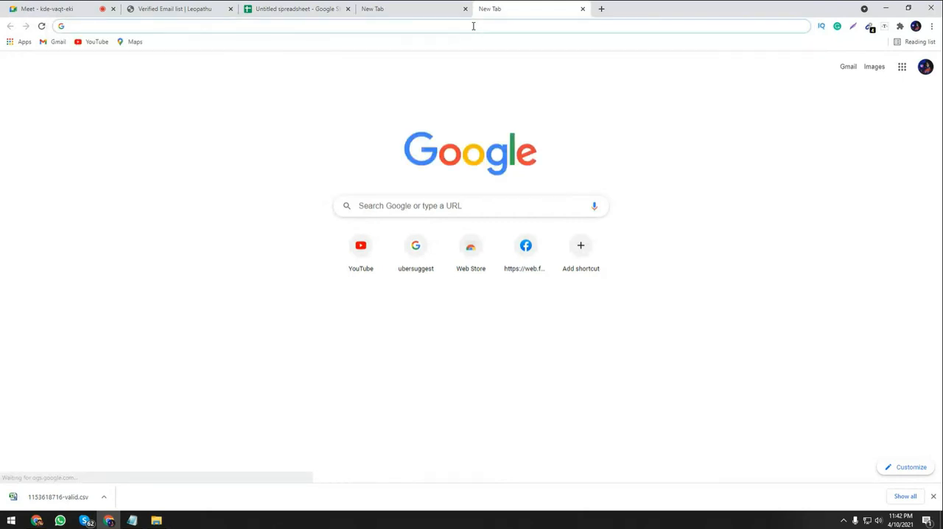
text(g)
key(BackSpace)
key(BackSpace)
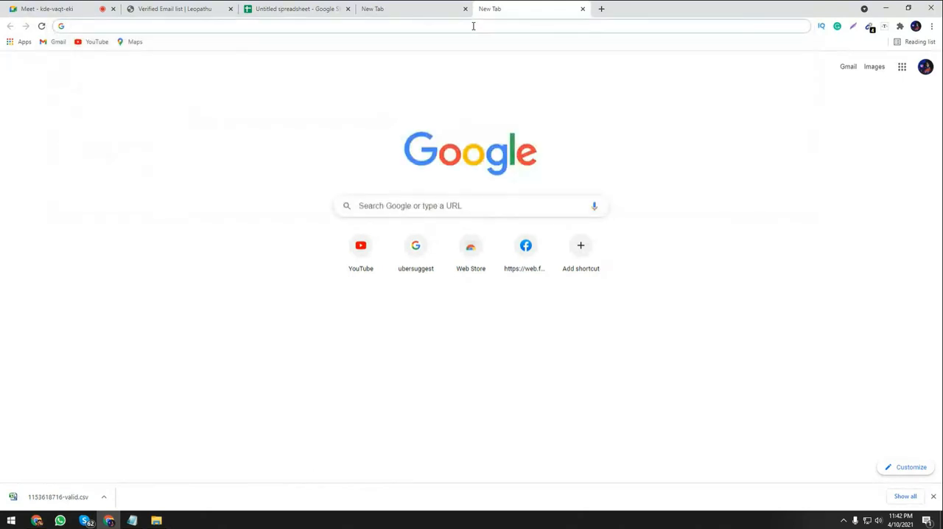
text(german a)
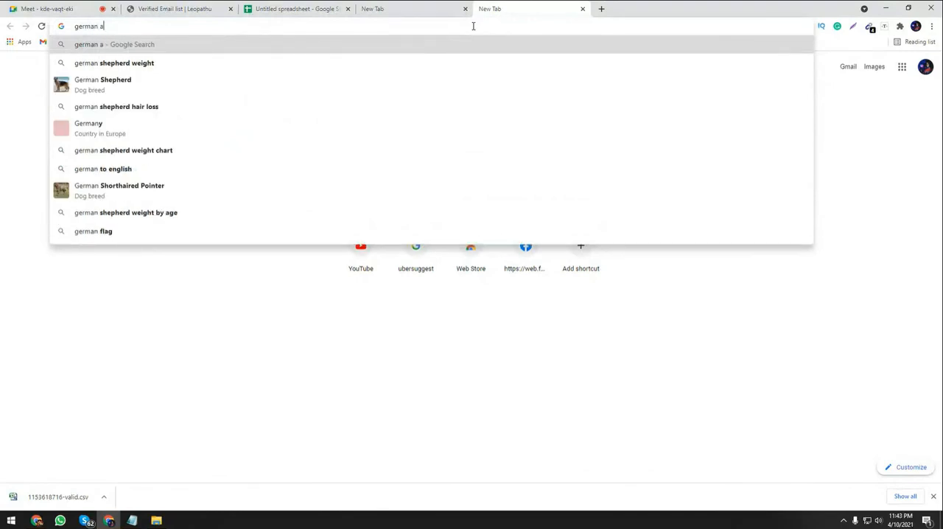
text(ll s)
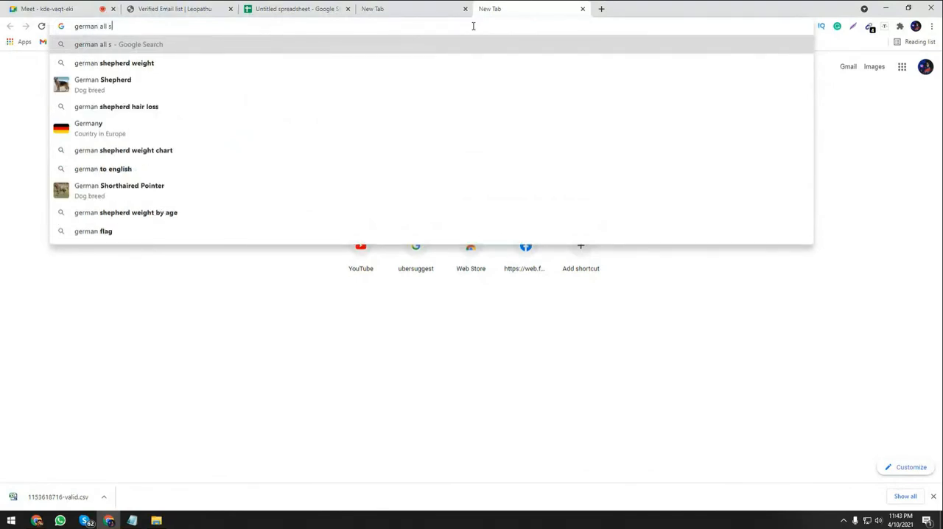
text(ta)
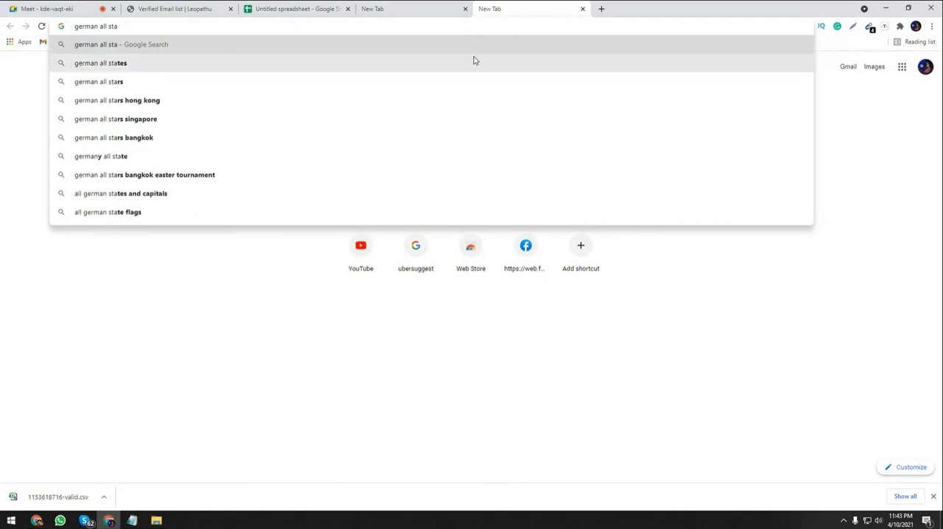
text(t)
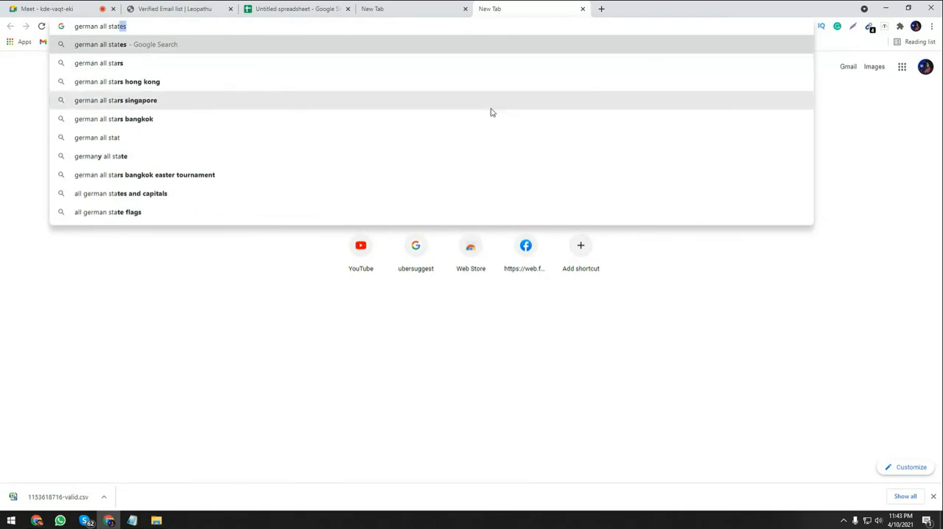
text(e )
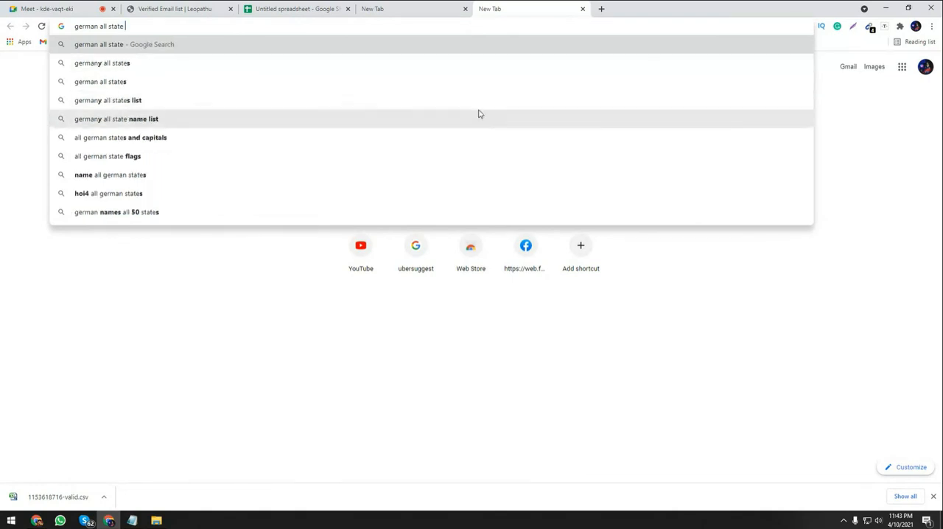
text(name)
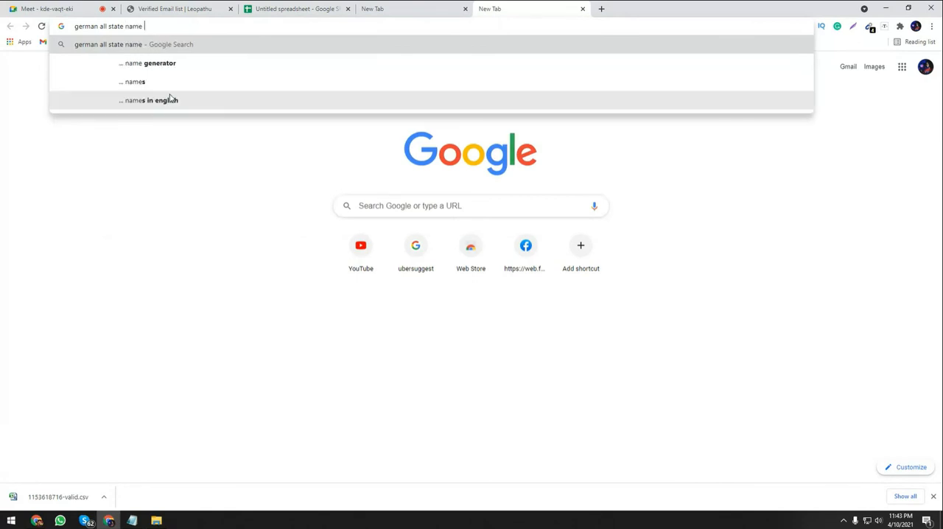
key(Return)
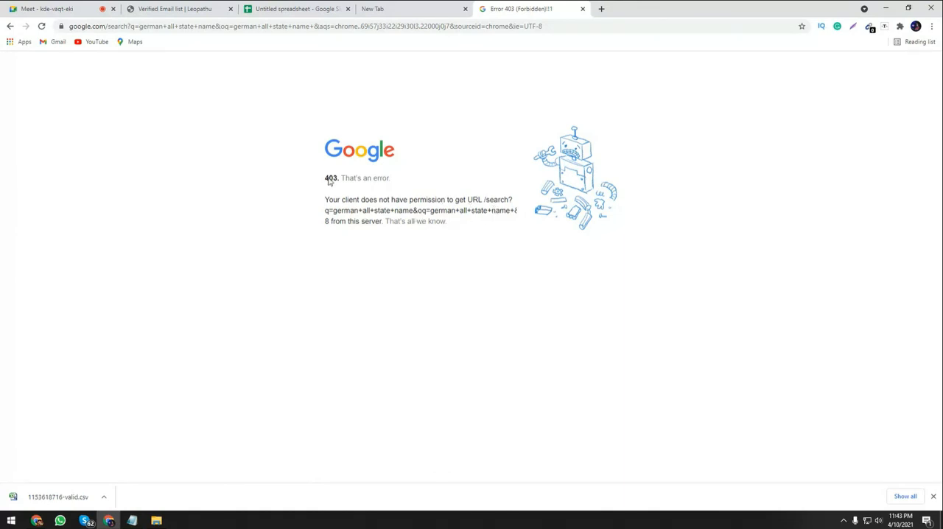
Switch to the Meet call, try to open web.facebook.com in a new tab, and reload the page.
click(45, 8)
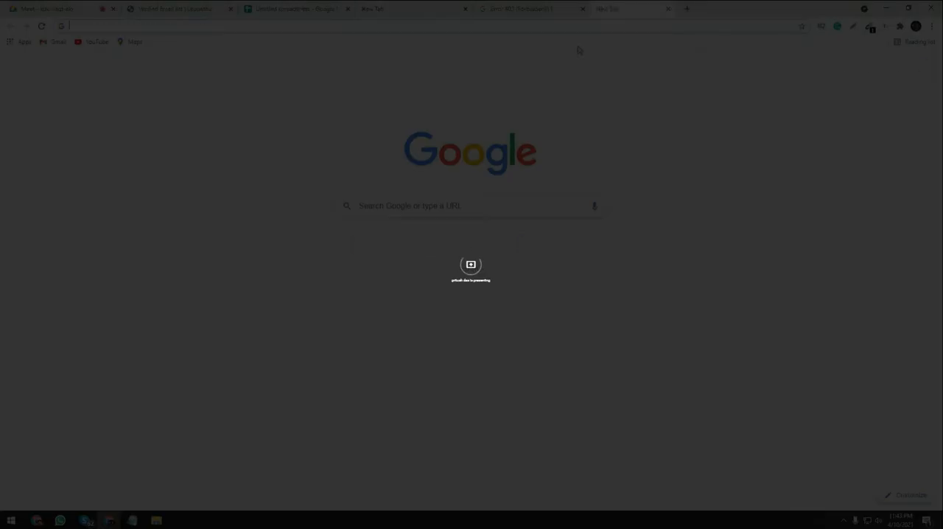
click(513, 259)
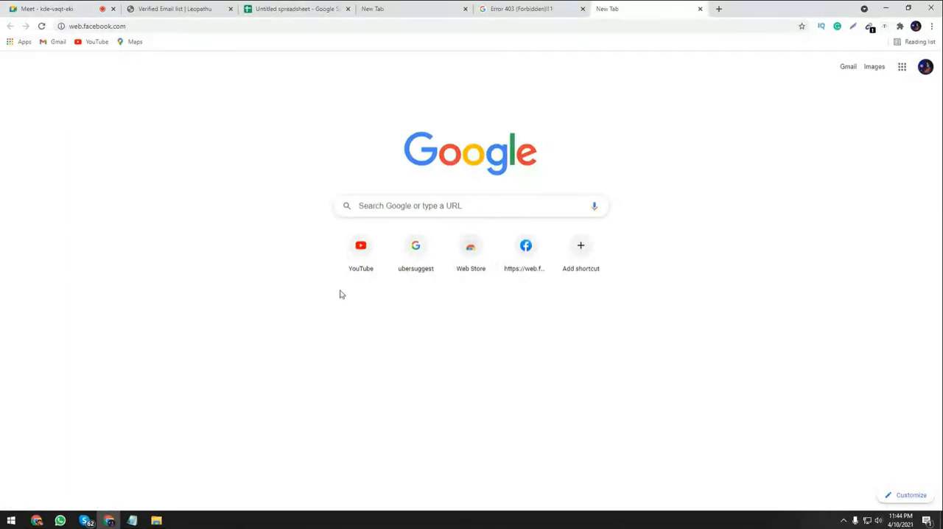
click(42, 27)
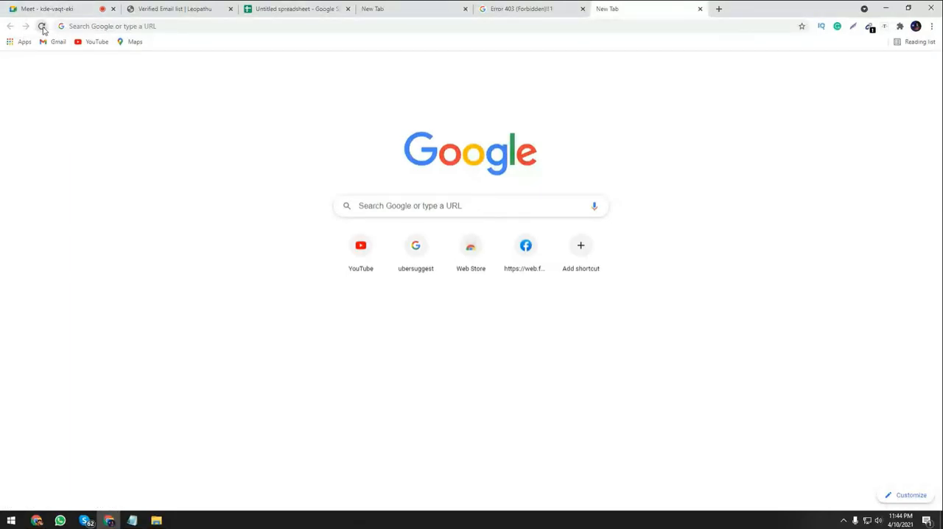
click(547, 256)
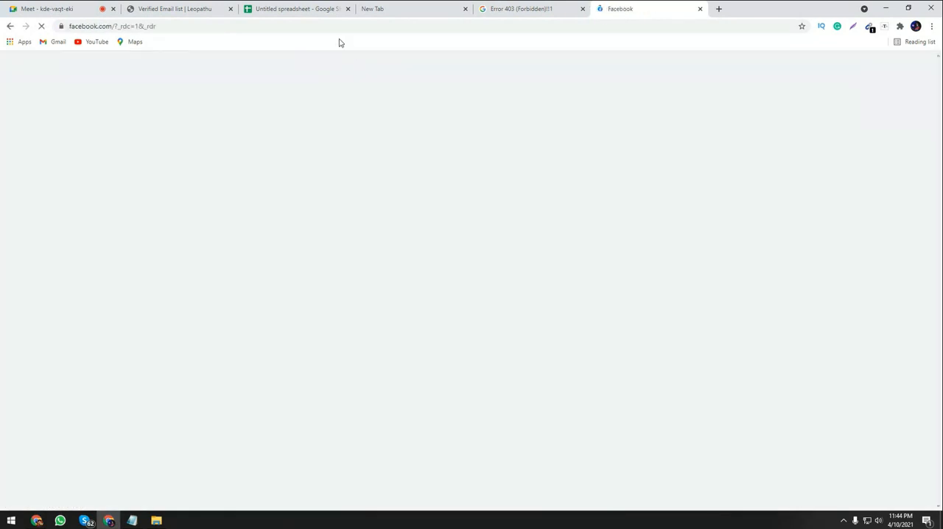
click(500, 6)
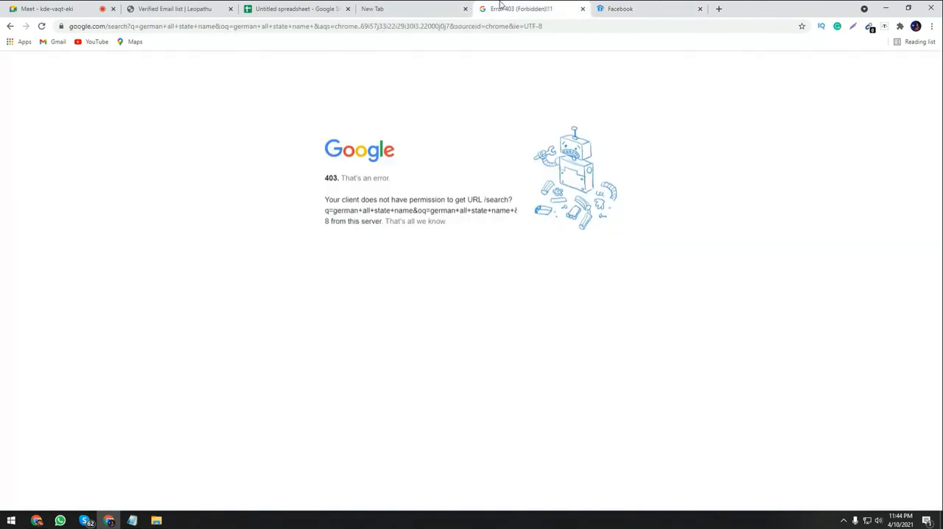
click(135, 521)
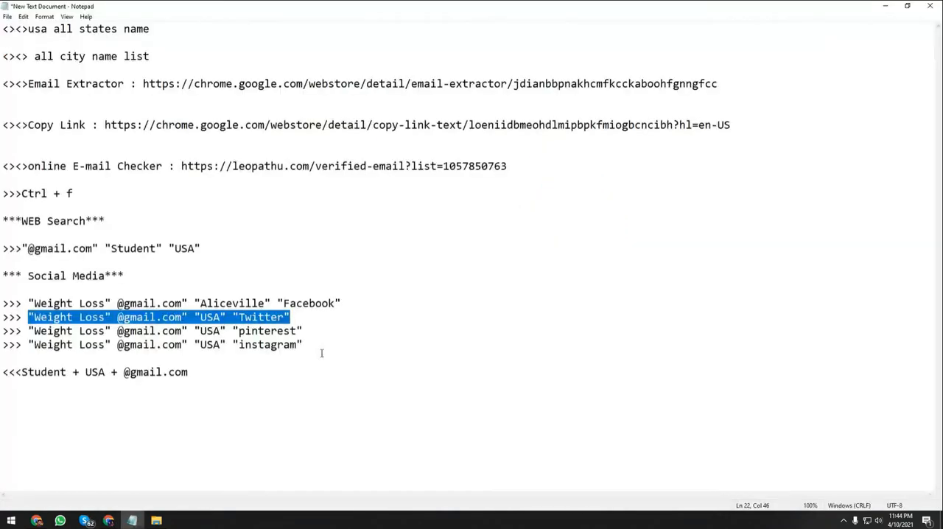
click(886, 6)
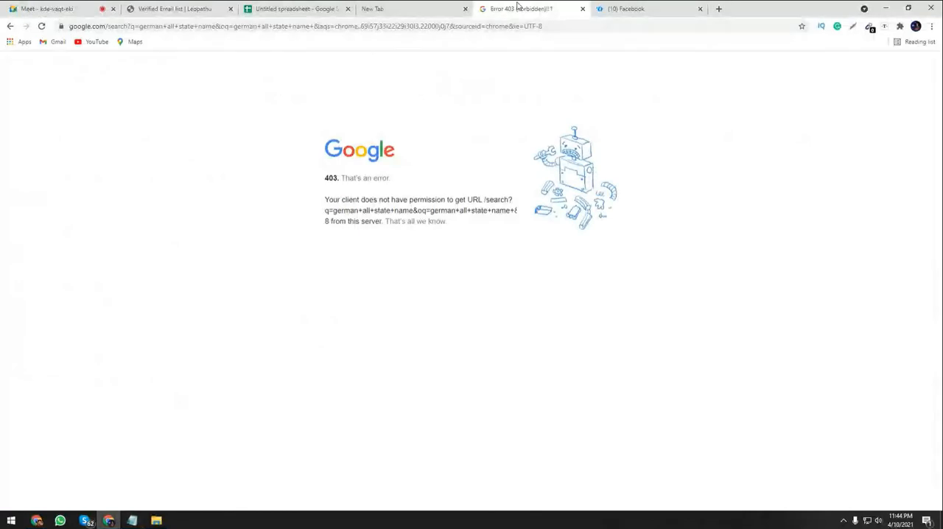
click(506, 27)
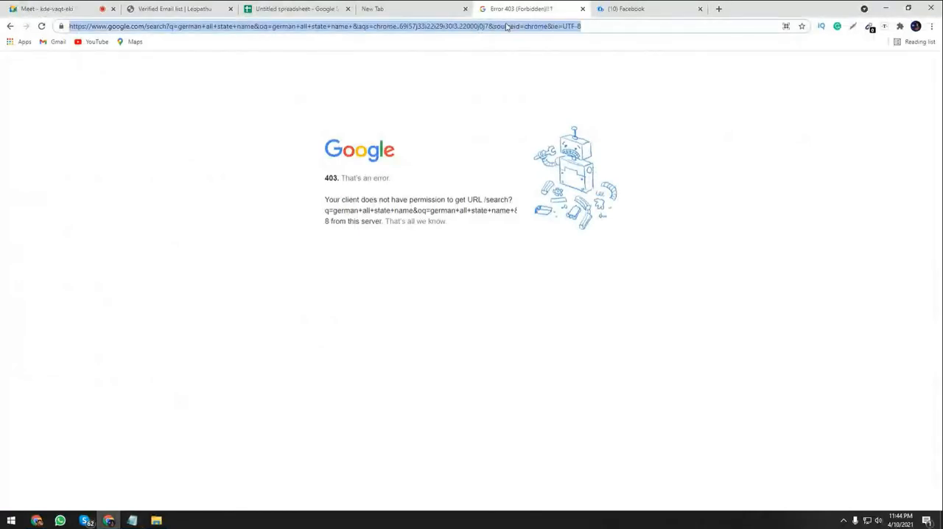
text("Weight Loss" @gmail.com" "USA" "Twitter")
key(Return)
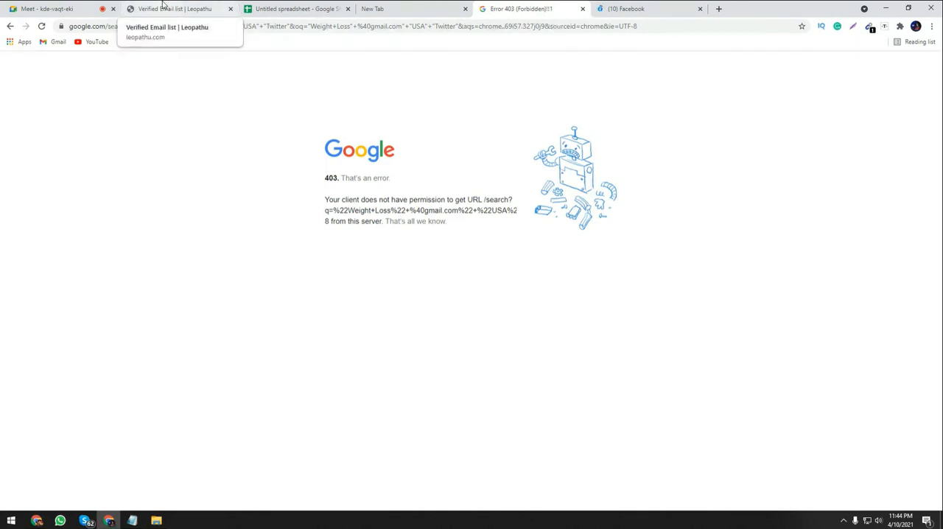
click(73, 8)
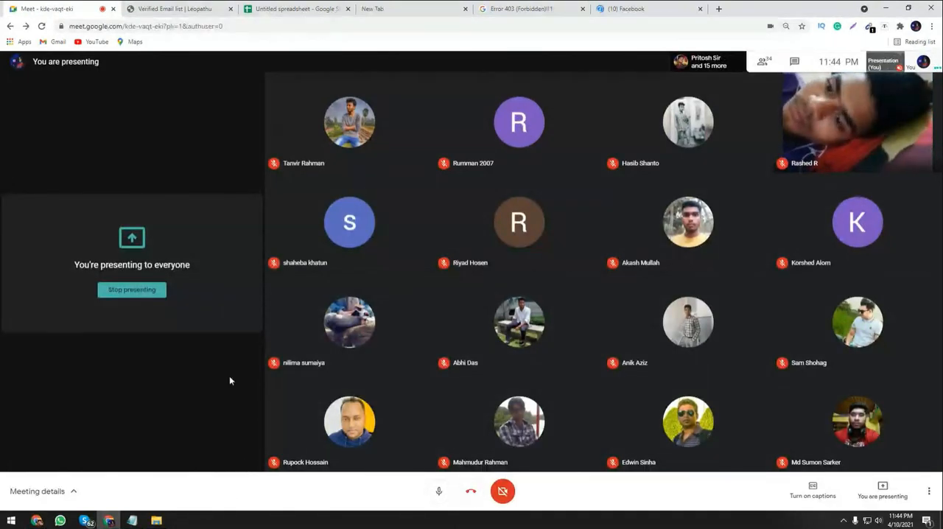
click(133, 520)
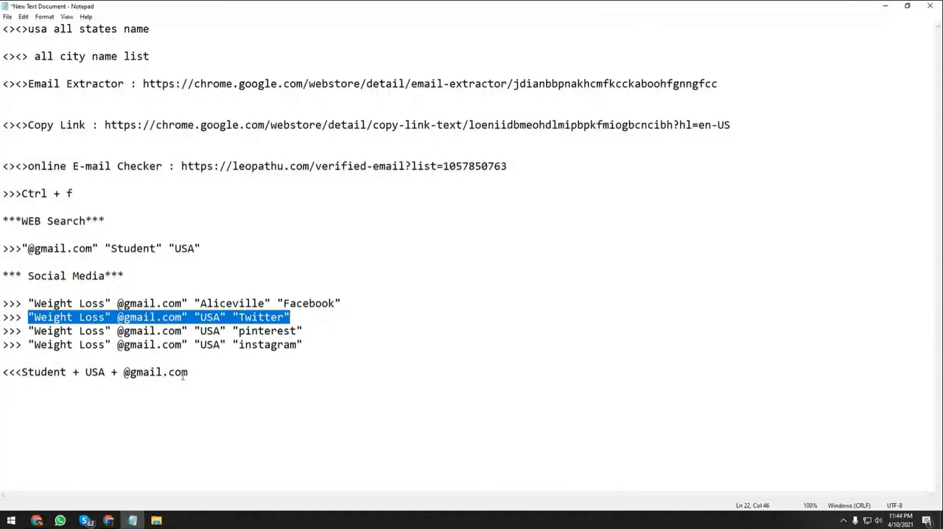
drag(184, 372, 24, 366)
click(25, 366)
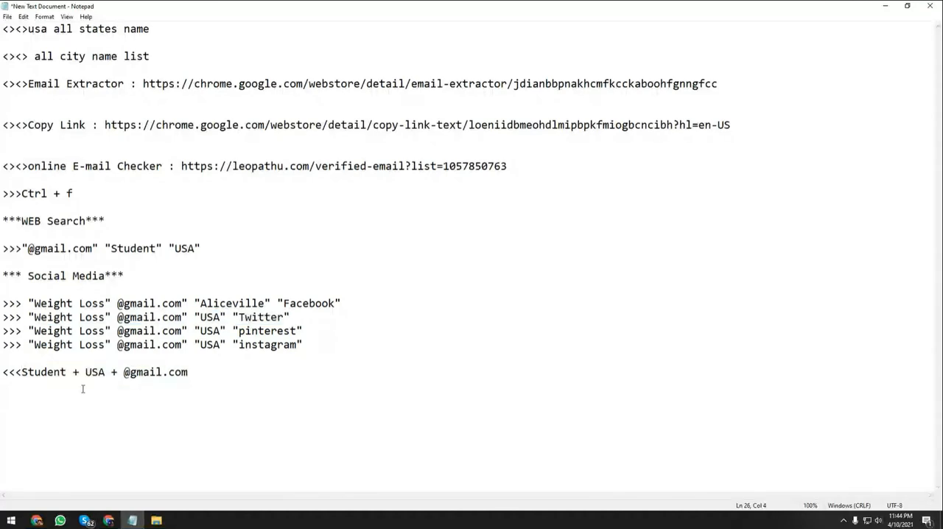
click(885, 9)
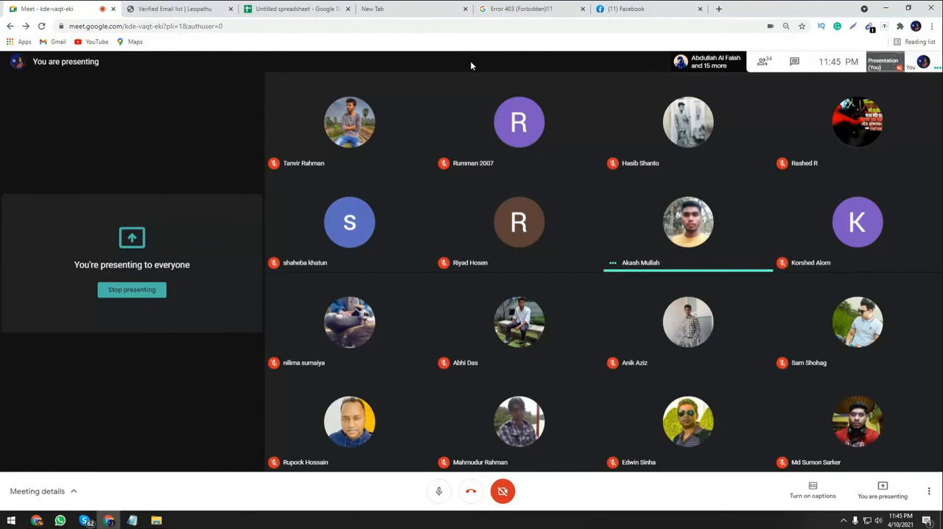
Check the Facebook tab, submit the Twitter query waiting in the unused tab, and close that duplicate search tab.
click(621, 7)
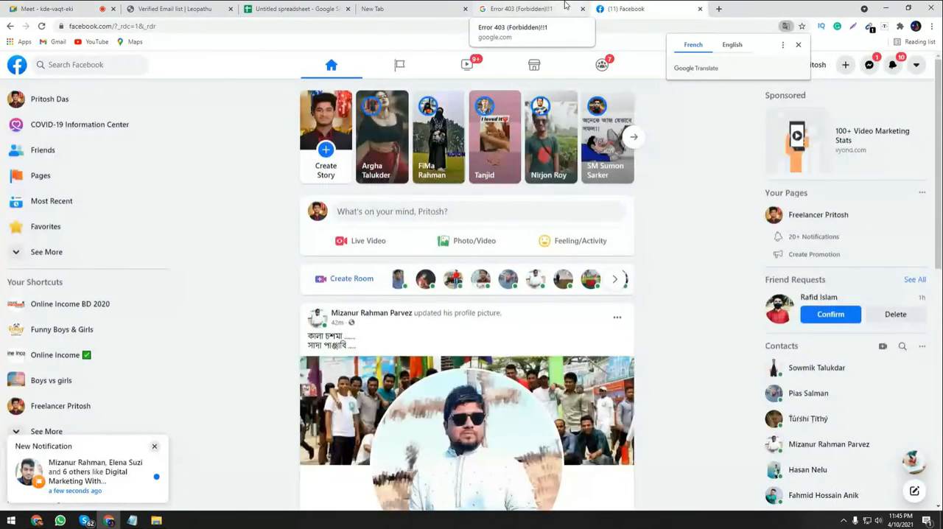
click(565, 5)
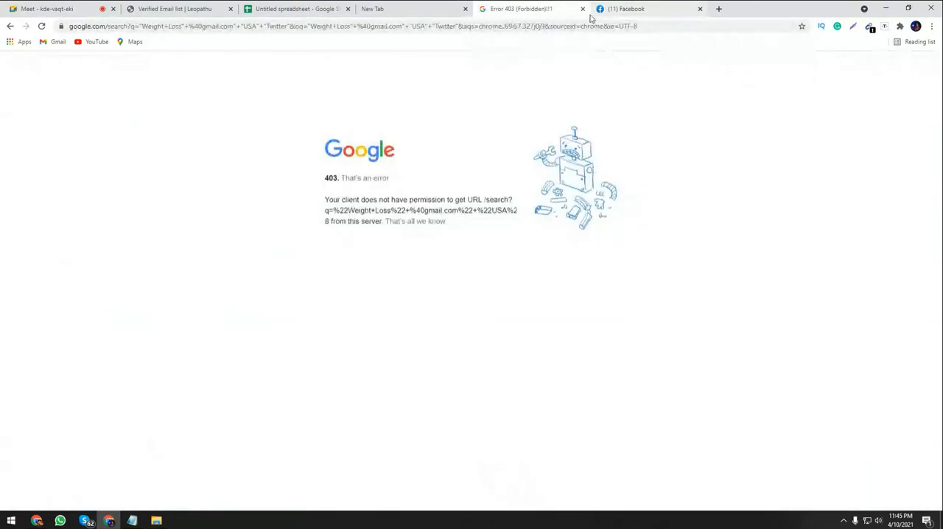
click(457, 9)
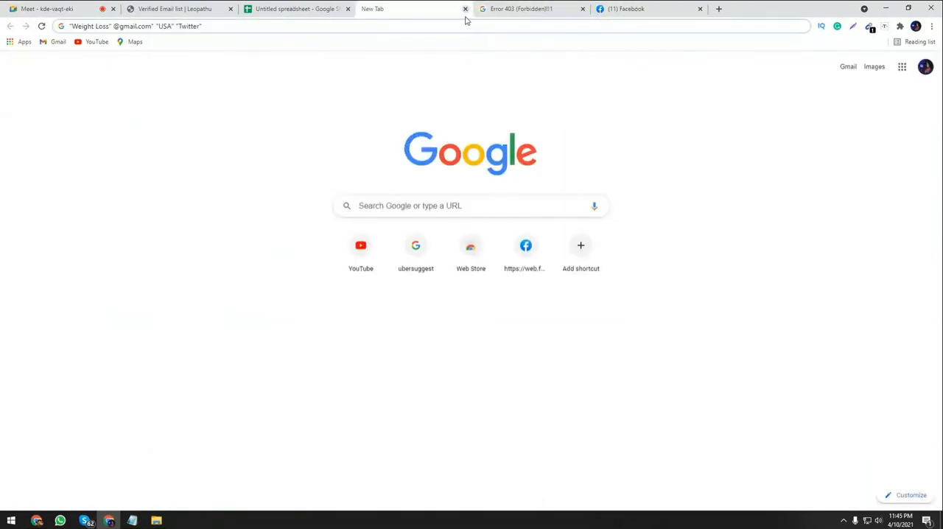
key(Return)
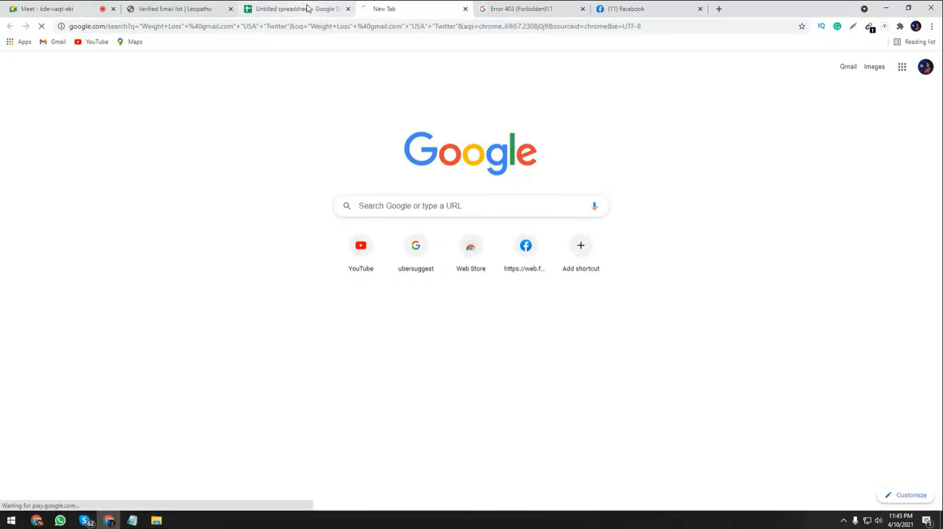
click(464, 8)
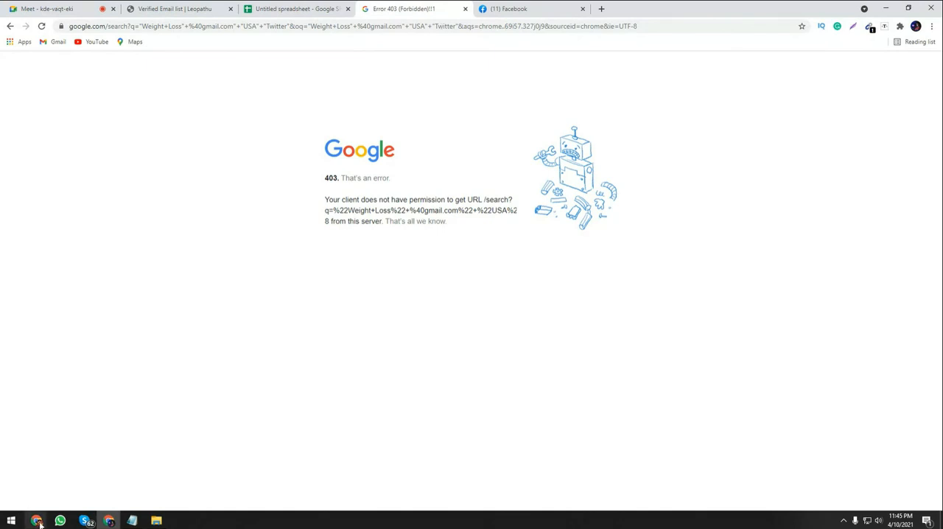
Switch to the other browser window and look through the YouTube channel's uploaded class videos from newest to oldest.
mouse_move(35, 516)
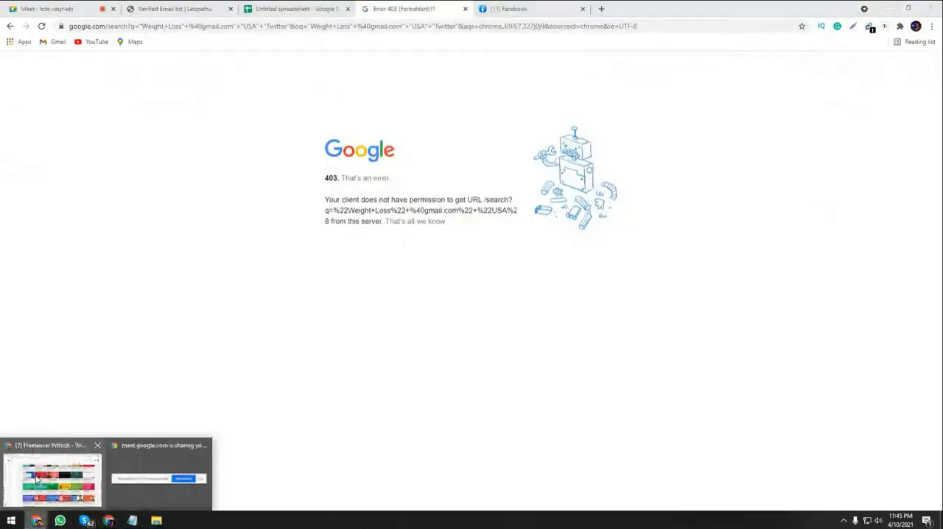
click(36, 477)
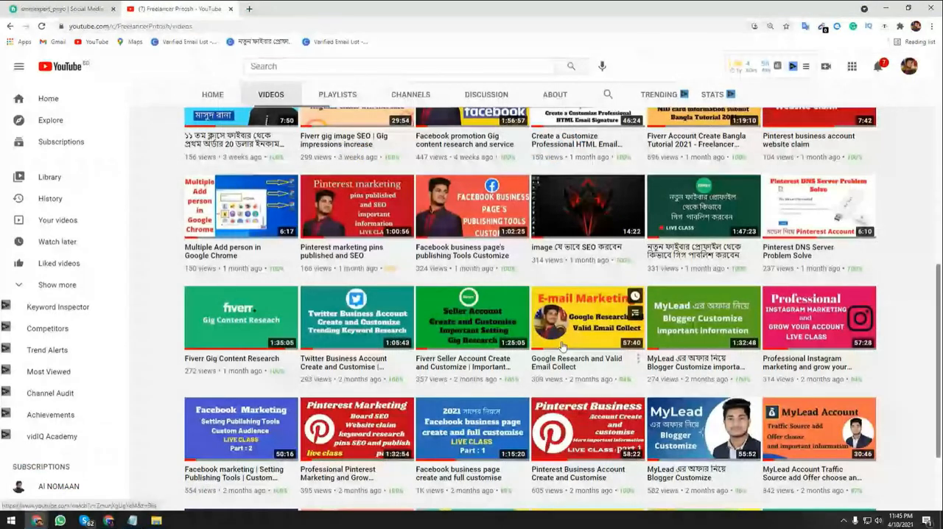
scroll(561, 346, up, 5)
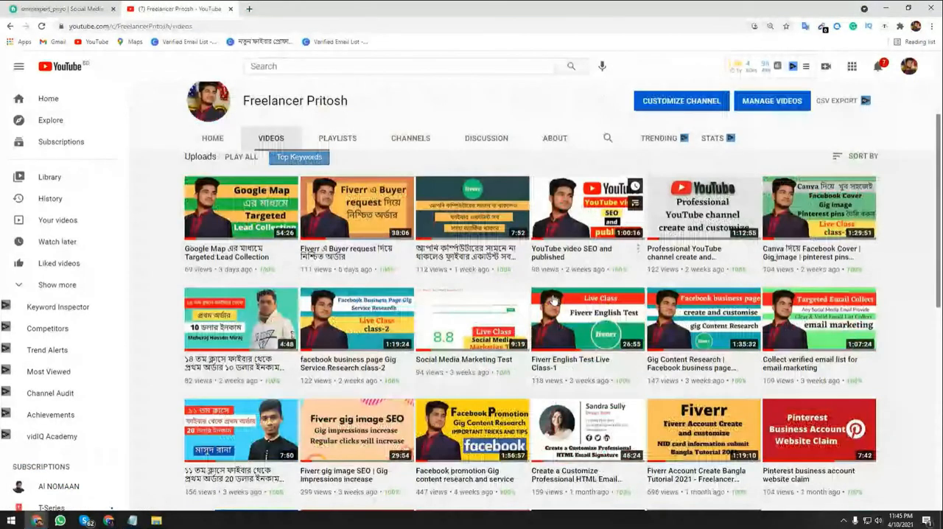
scroll(554, 300, up, 1)
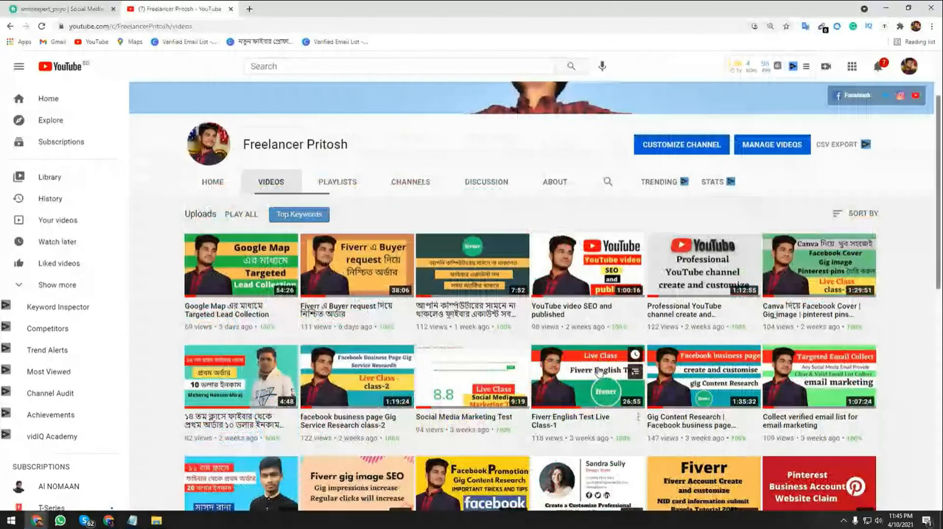
scroll(597, 372, down, 2)
scroll(668, 376, down, 1)
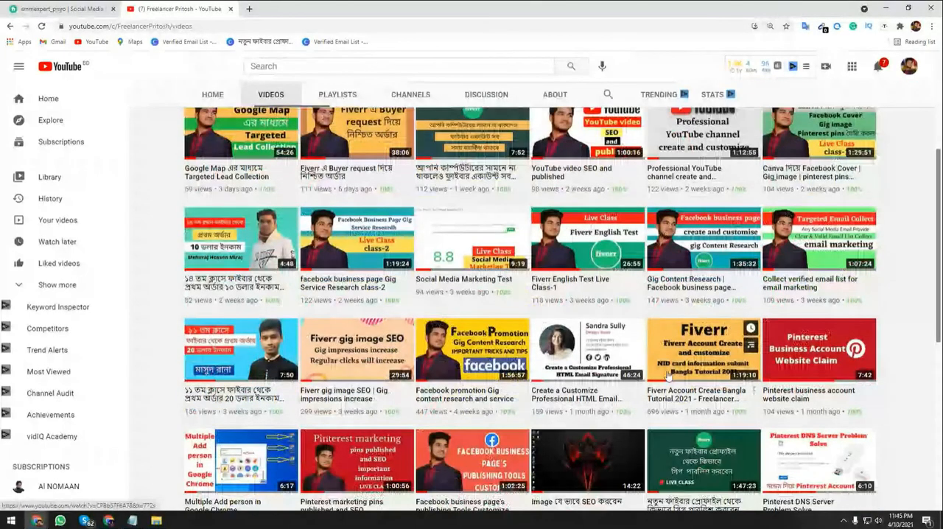
scroll(485, 406, down, 4)
scroll(485, 406, down, 1)
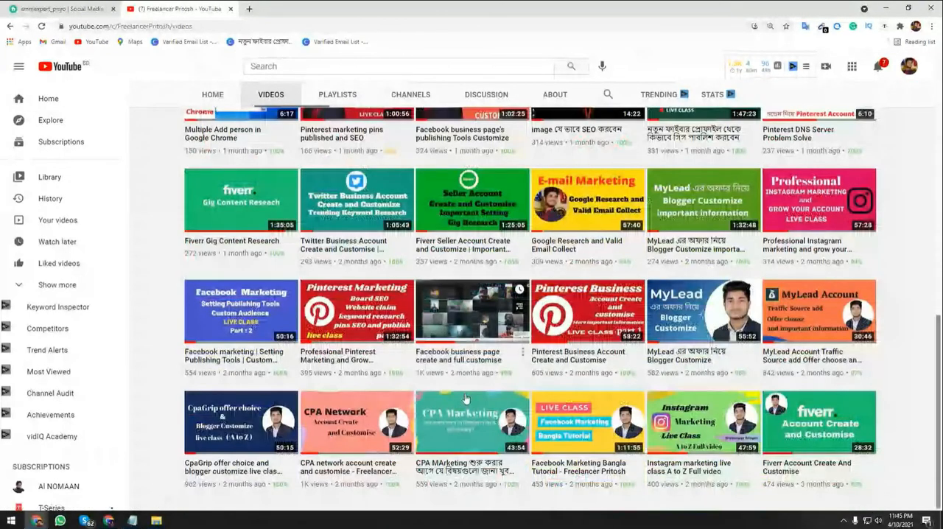
scroll(465, 399, up, 3)
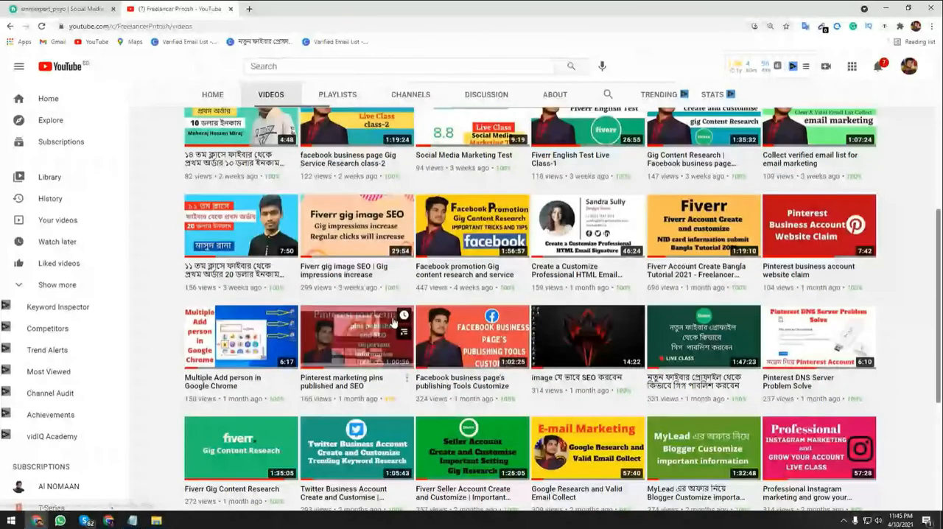
scroll(394, 318, up, 4)
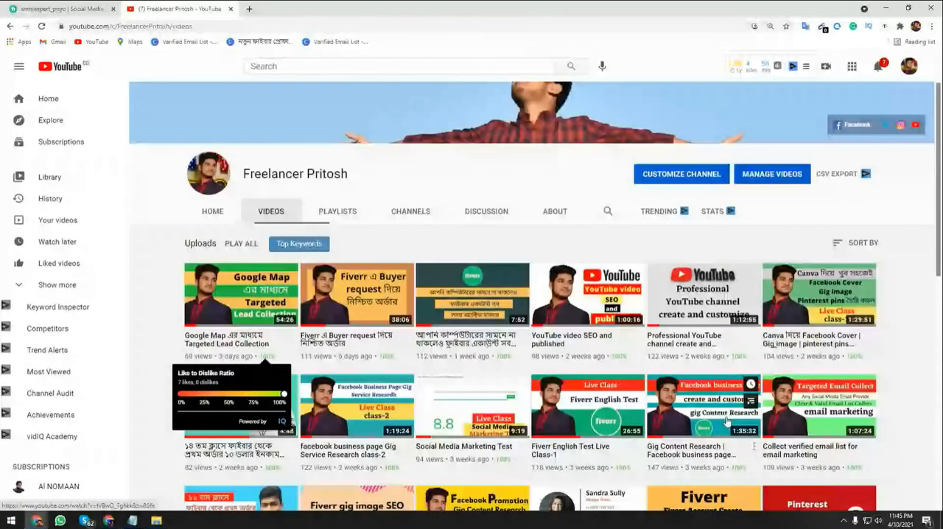
scroll(737, 420, down, 1)
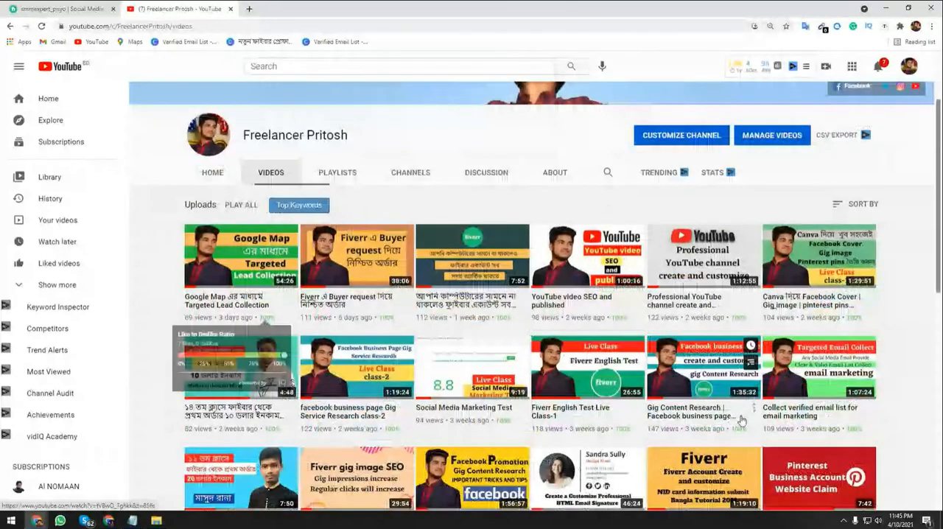
scroll(485, 352, down, 2)
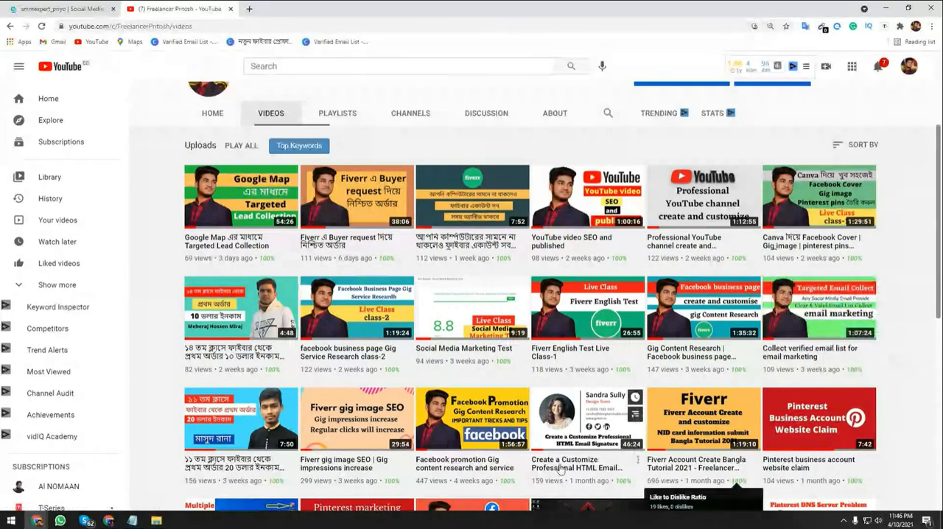
scroll(594, 478, down, 1)
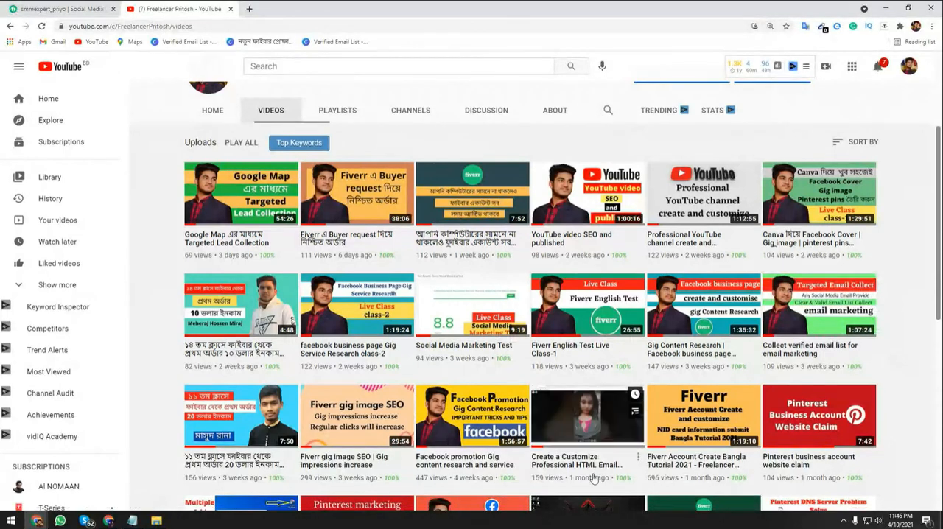
scroll(594, 479, down, 2)
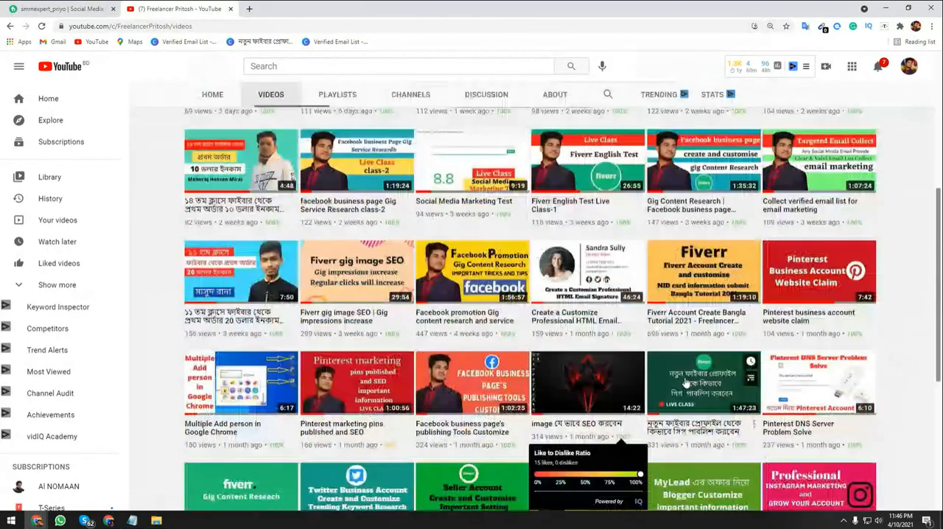
scroll(685, 383, down, 1)
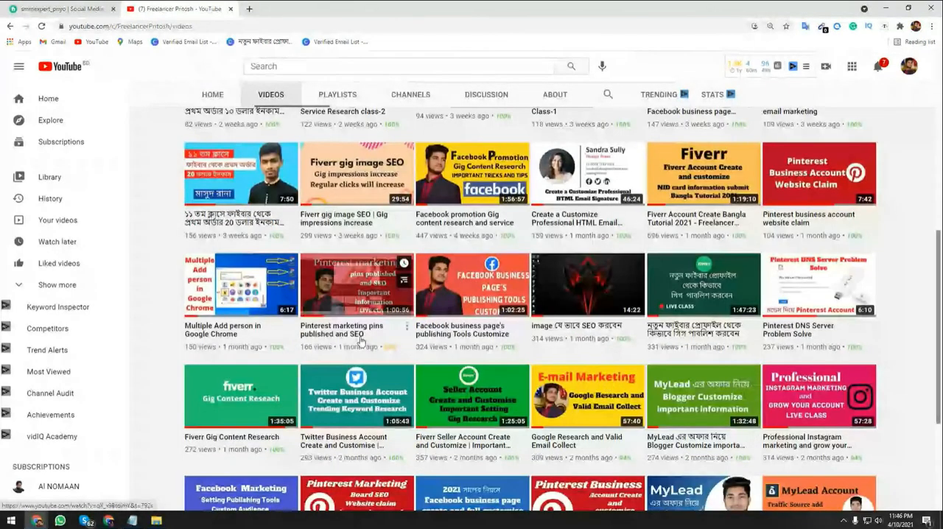
scroll(361, 340, down, 1)
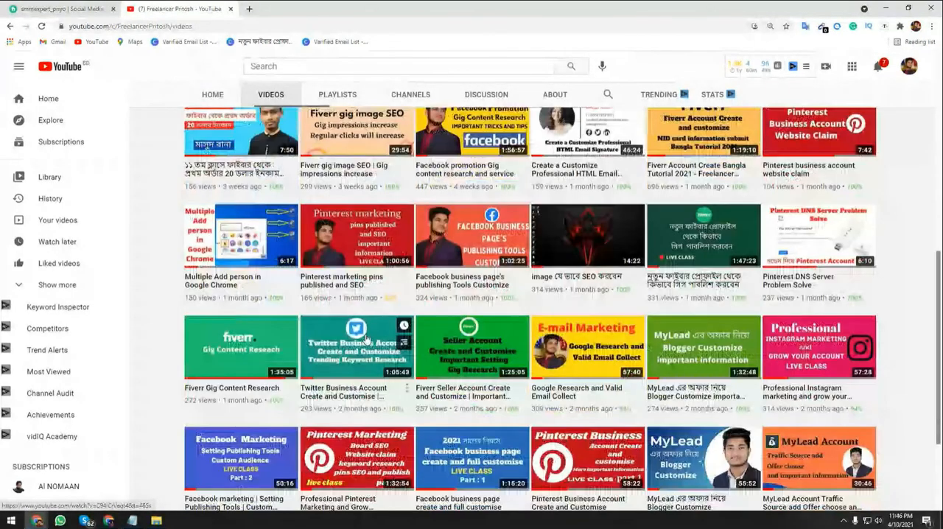
scroll(372, 335, down, 2)
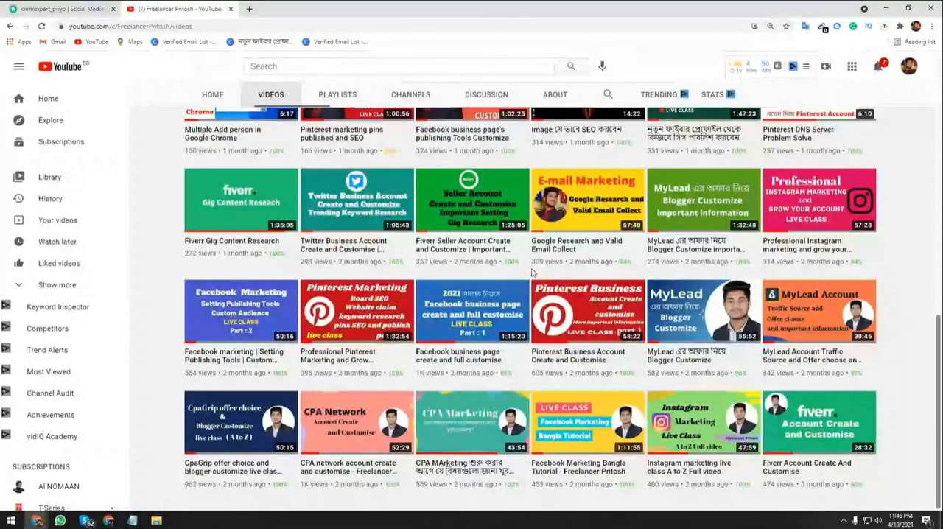
scroll(545, 294, up, 4)
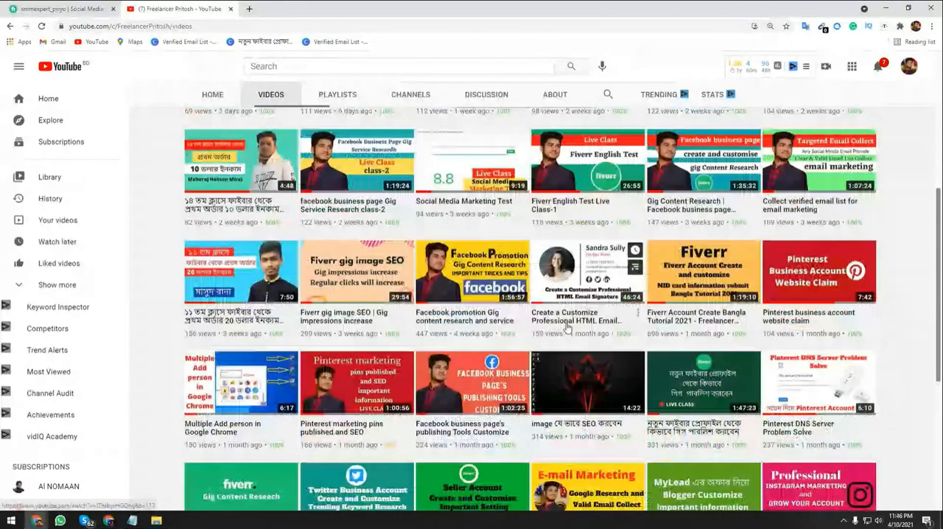
scroll(566, 327, up, 4)
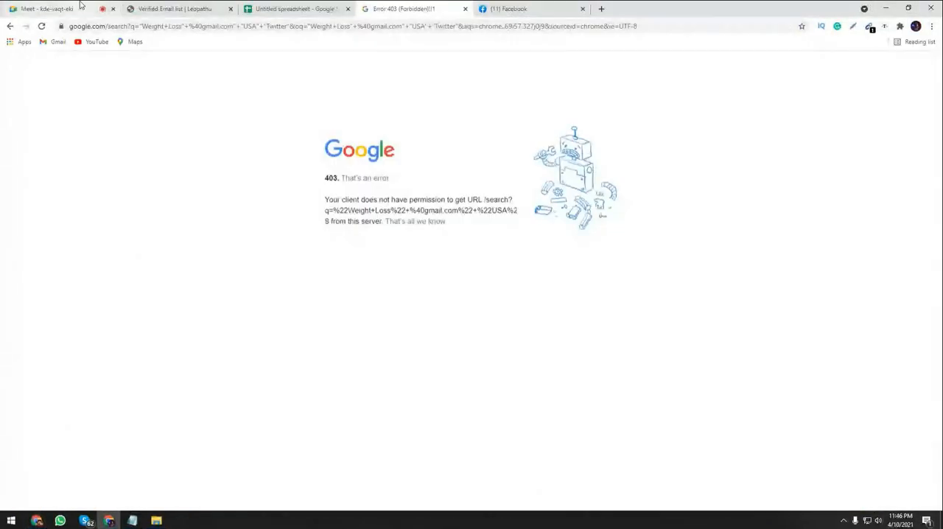
Switch to the Meet call, look at the verified email list on Leopathu, and return to the call.
click(81, 6)
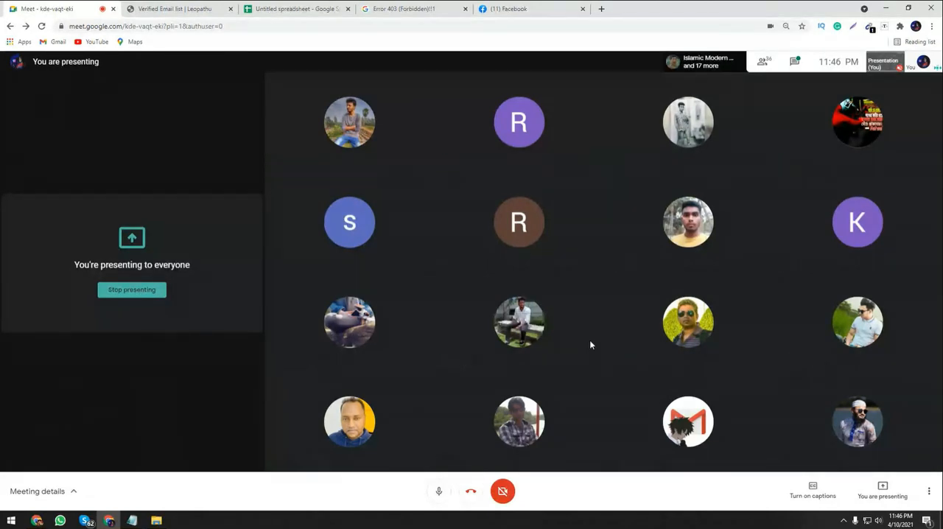
click(203, 7)
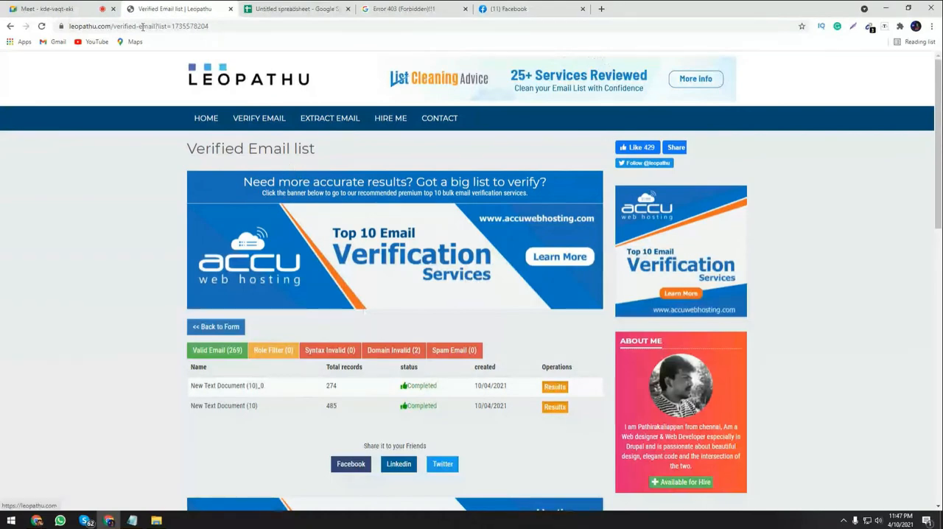
click(77, 6)
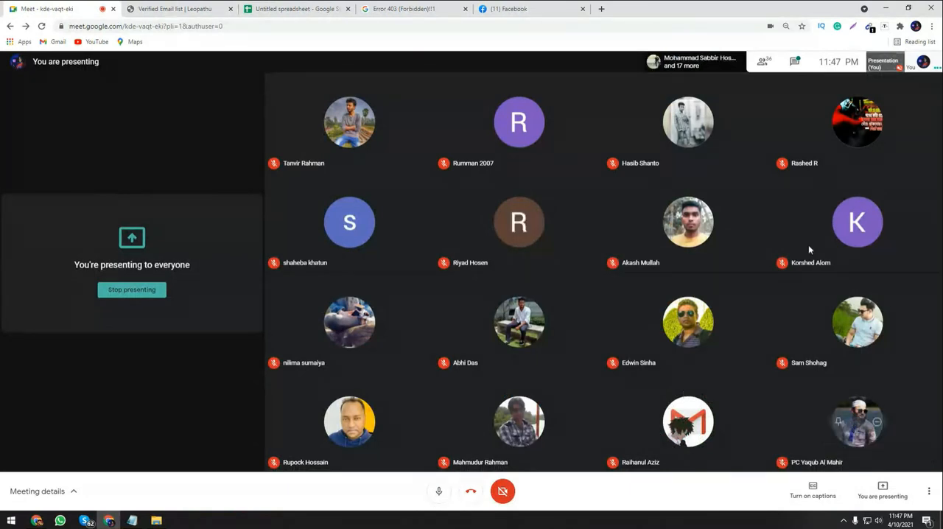
Show the chat in the Meet call, open a blank browser tab, and return to the call.
click(794, 62)
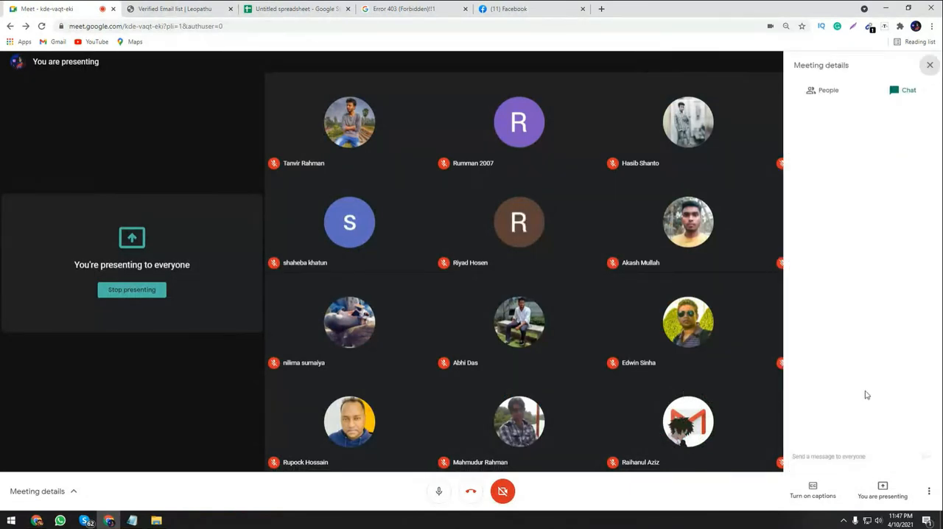
click(858, 92)
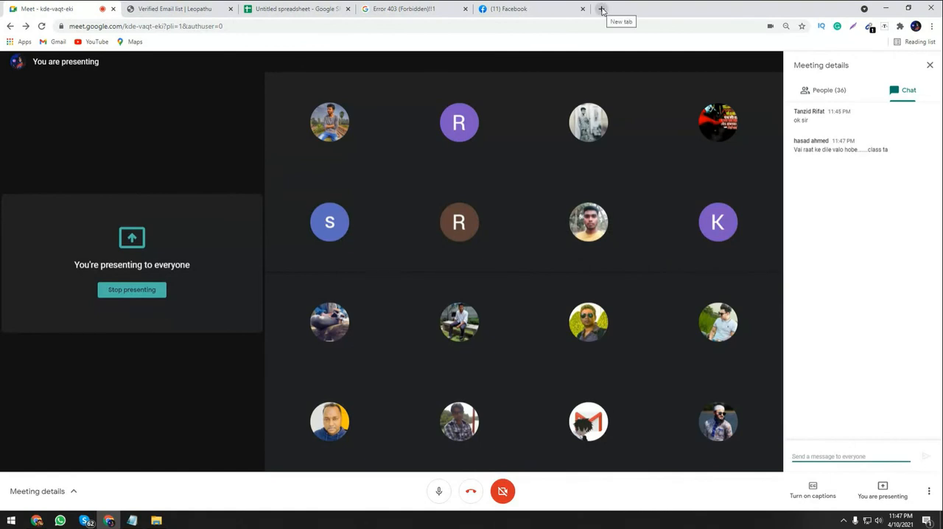
click(601, 9)
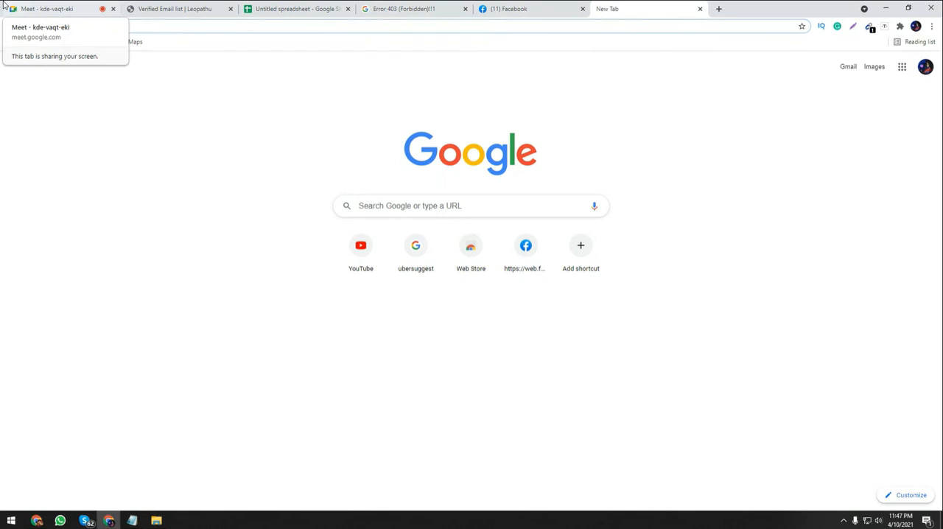
click(37, 8)
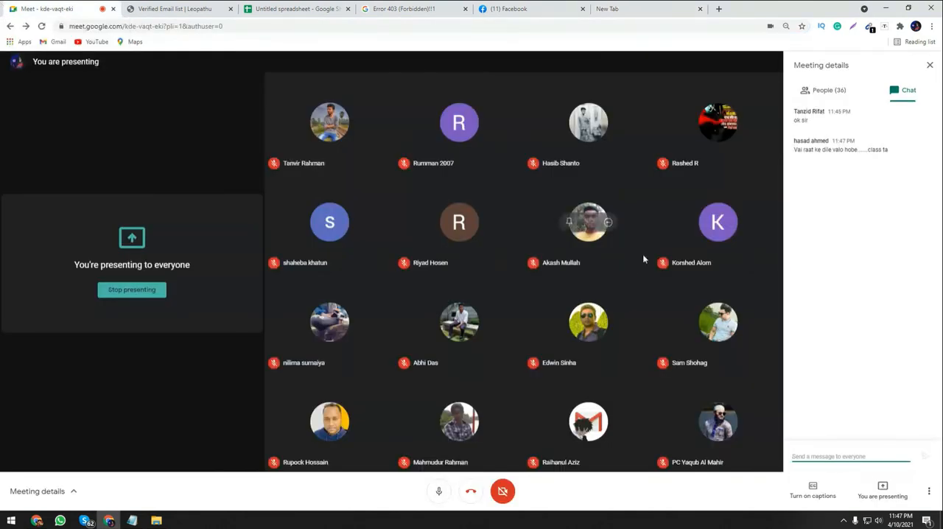